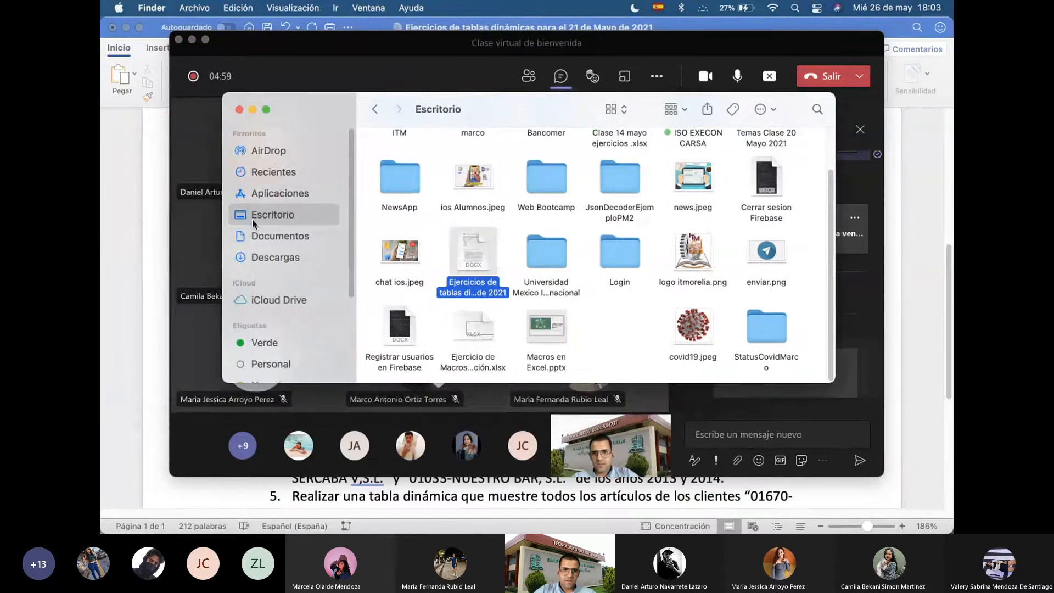
Open the workbook "Base de Datos Practica 1 Excel.xlsx" from the Descargas folder
{"action": "left_click", "coordinate": [282, 256]}
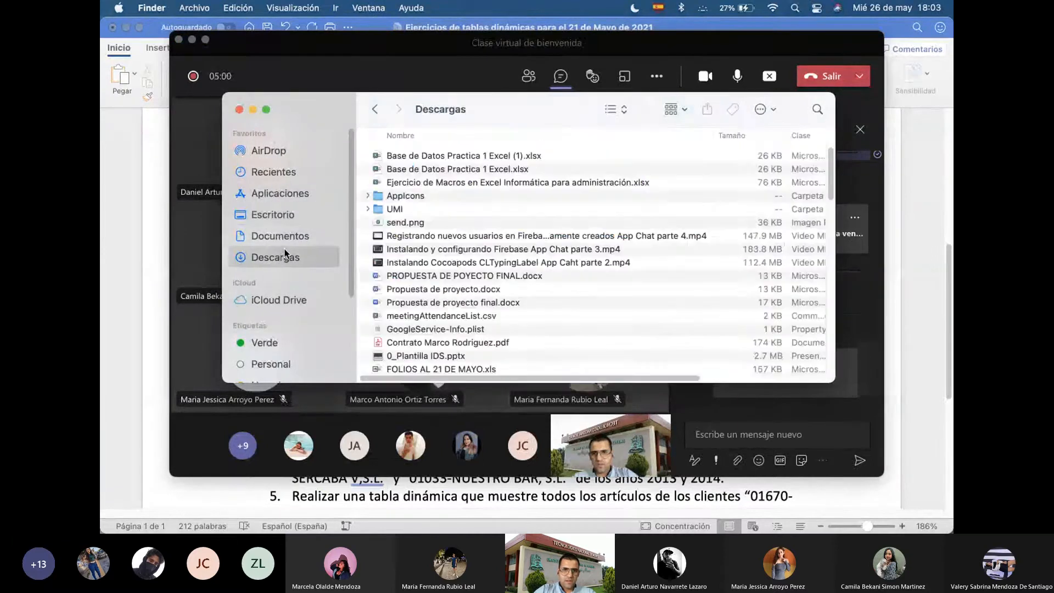
{"action": "left_click", "coordinate": [454, 156]}
{"action": "left_click", "coordinate": [456, 170]}
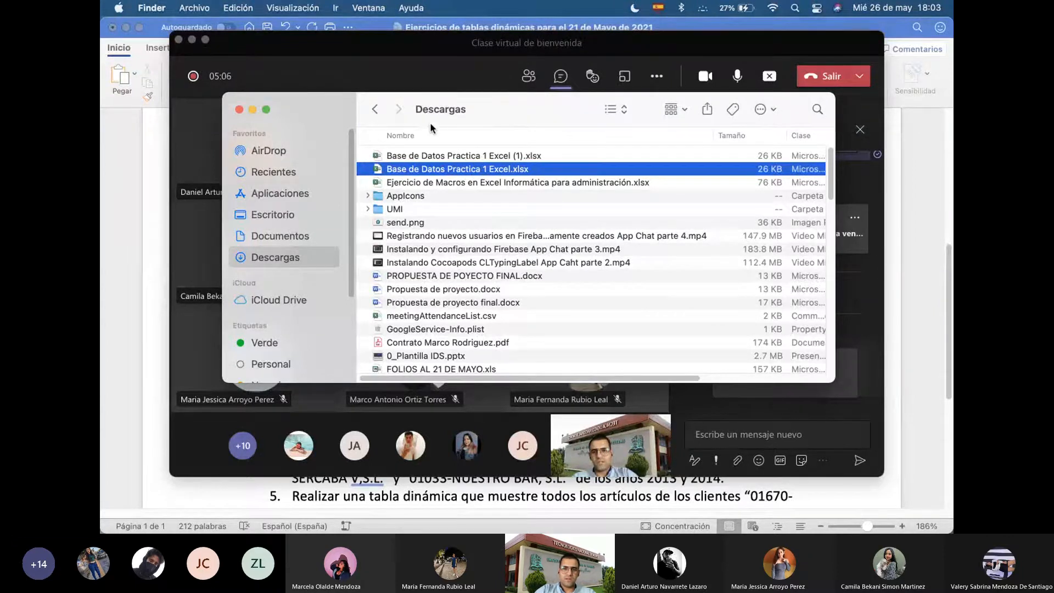
{"action": "double_click", "coordinate": [445, 173]}
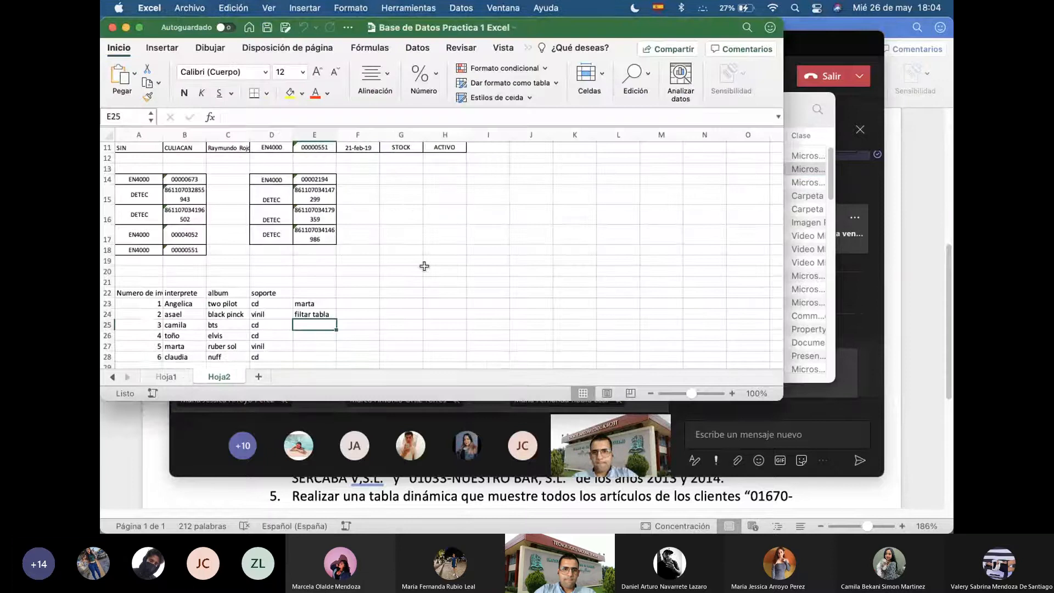
Enlarge the workbook window, check the data on the Hoja1 and Refacciones sheets, and close the workbook
{"action": "left_click", "coordinate": [177, 376]}
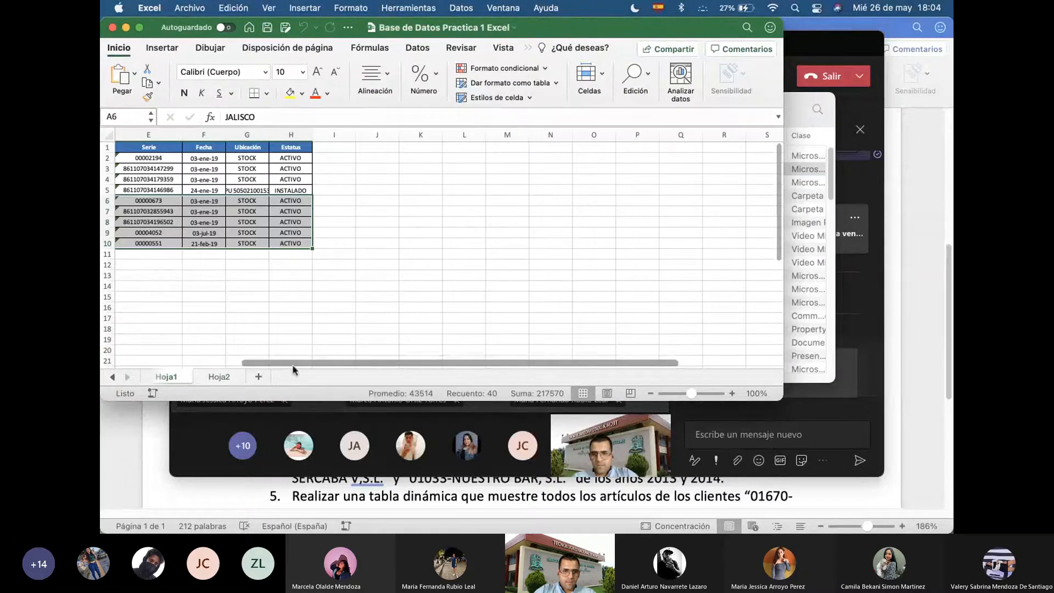
{"action": "left_click_drag", "start_coordinate": [283, 375], "coordinate": [244, 373]}
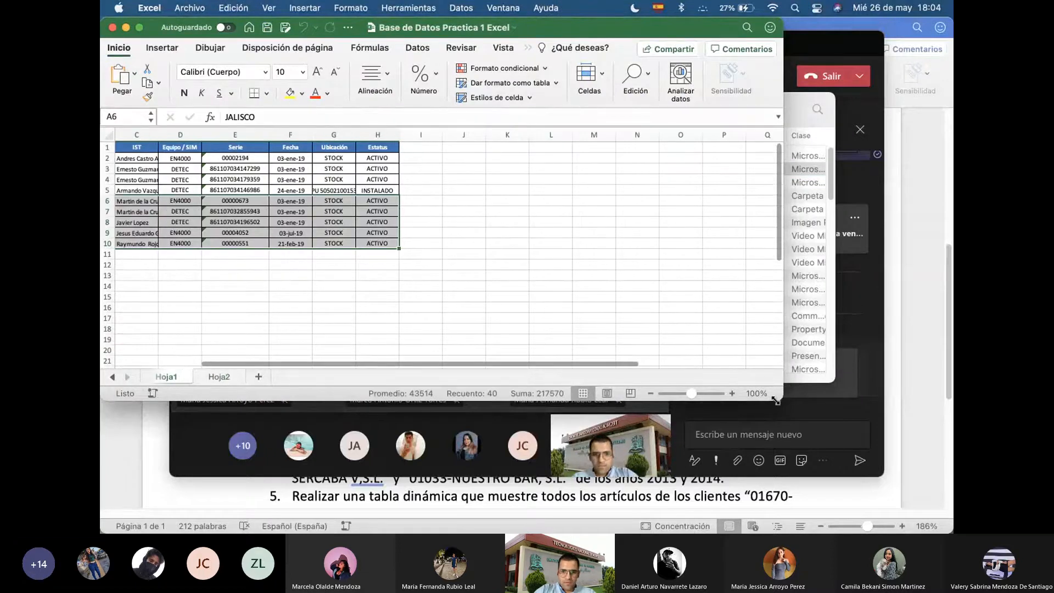
{"action": "left_click_drag", "start_coordinate": [780, 400], "coordinate": [899, 453]}
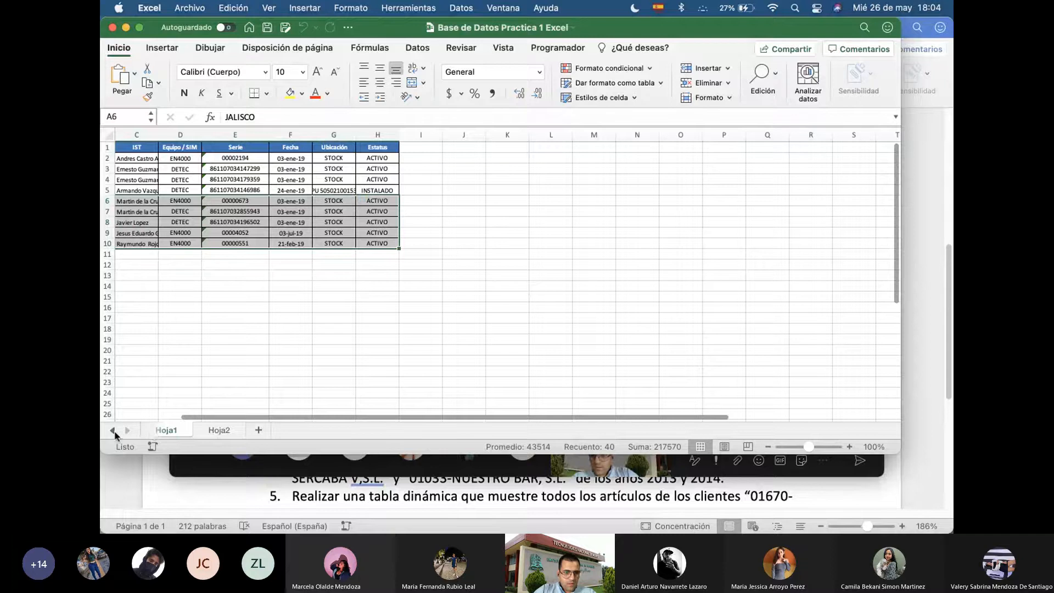
{"action": "left_click", "coordinate": [114, 432]}
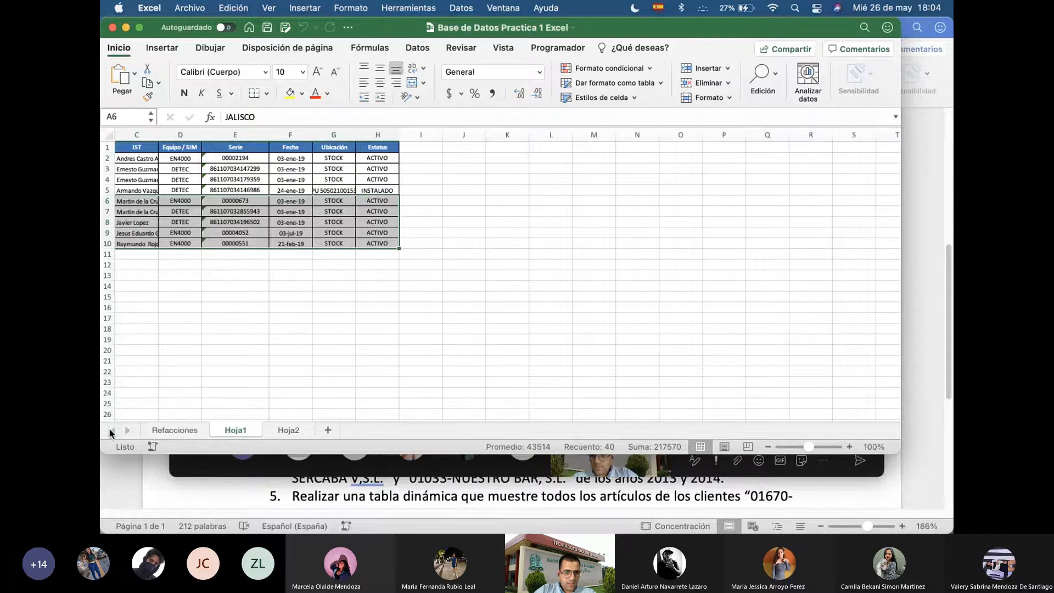
{"action": "left_click", "coordinate": [199, 429]}
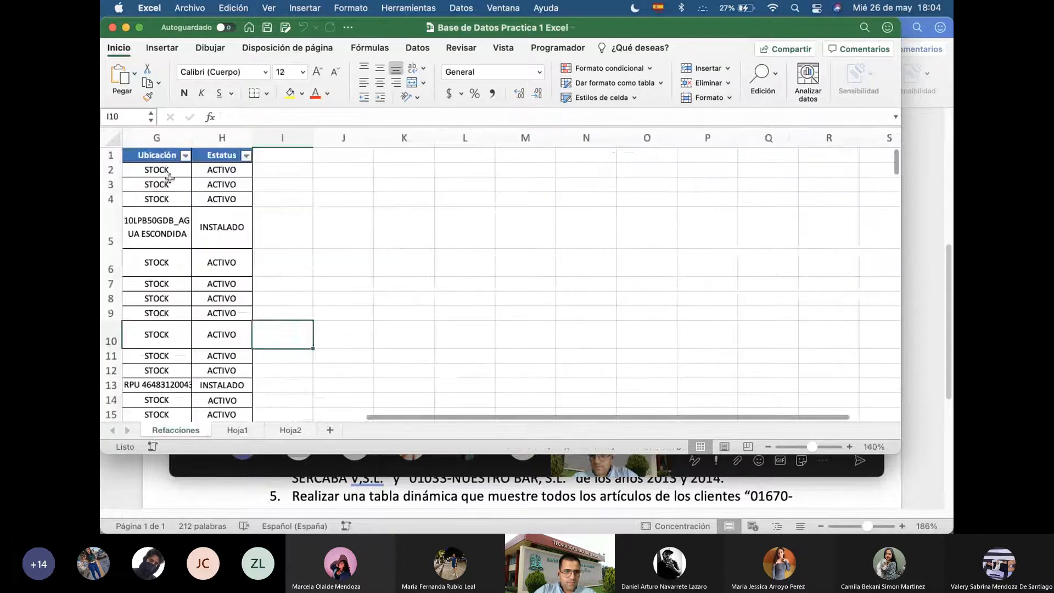
{"action": "left_click", "coordinate": [112, 28]}
Switch to the Teams meeting and download the "Tabla origen" Excel file shared in the chat on 20/05/21
{"action": "left_click", "coordinate": [606, 128]}
{"action": "left_click", "coordinate": [695, 45]}
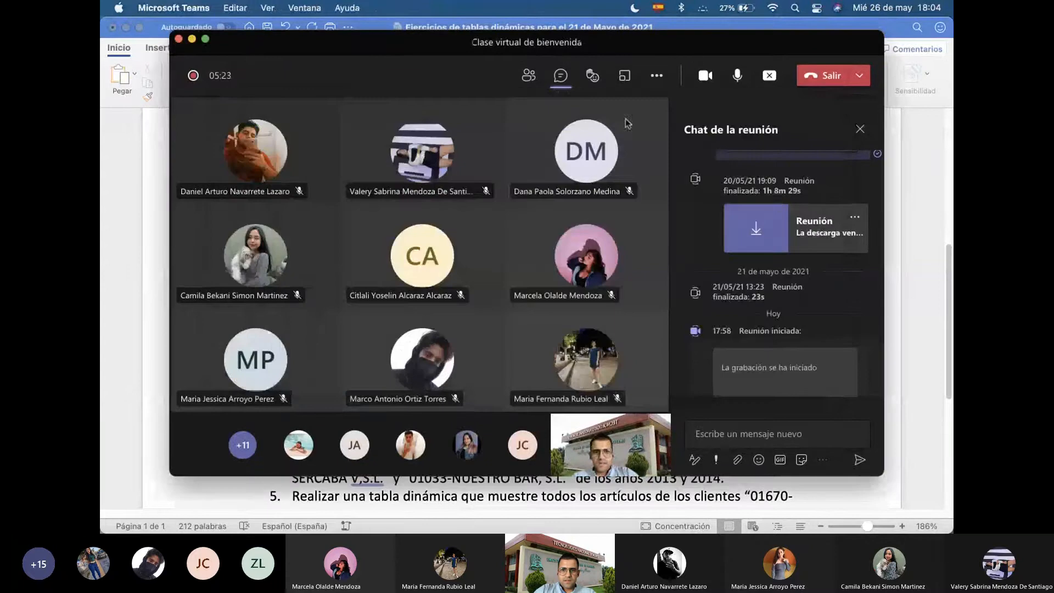
{"action": "scroll", "coordinate": [747, 305], "scroll_direction": "up", "scroll_amount": 3}
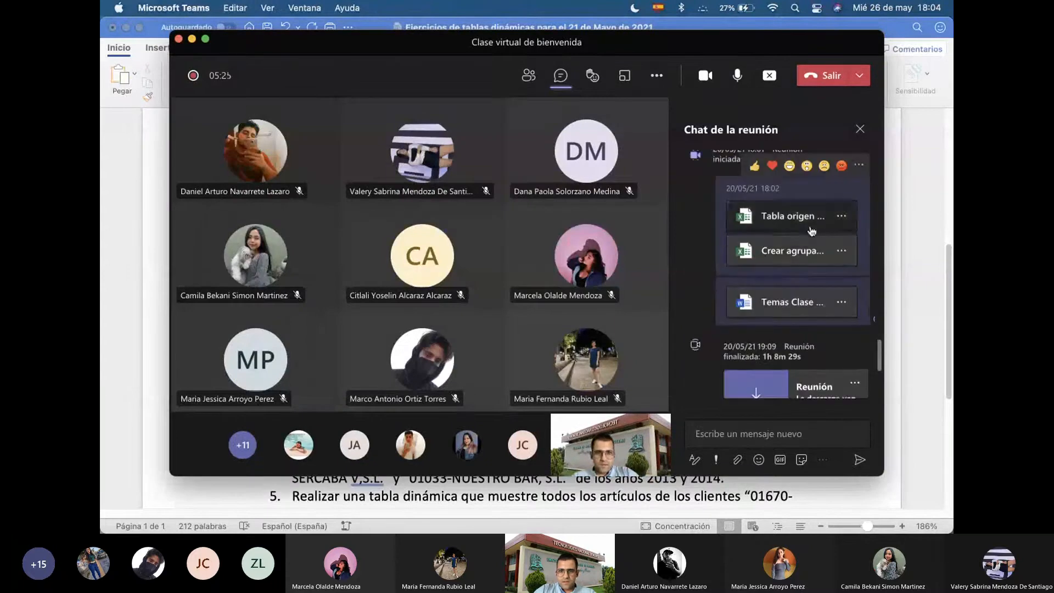
{"action": "scroll", "coordinate": [810, 282], "scroll_direction": "down", "scroll_amount": 5}
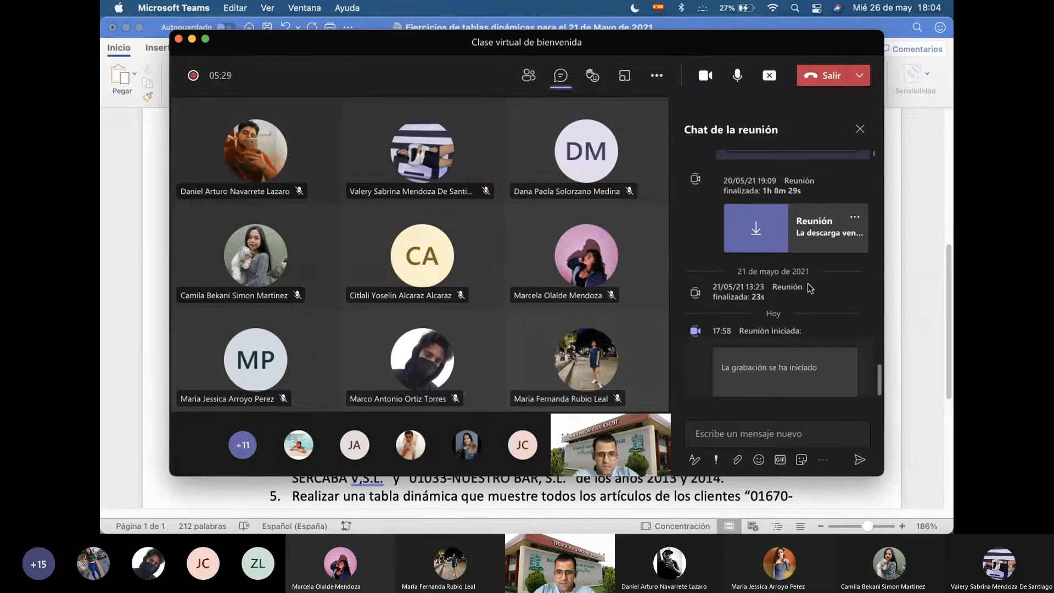
{"action": "scroll", "coordinate": [806, 274], "scroll_direction": "up", "scroll_amount": 1}
{"action": "scroll", "coordinate": [806, 275], "scroll_direction": "up", "scroll_amount": 3}
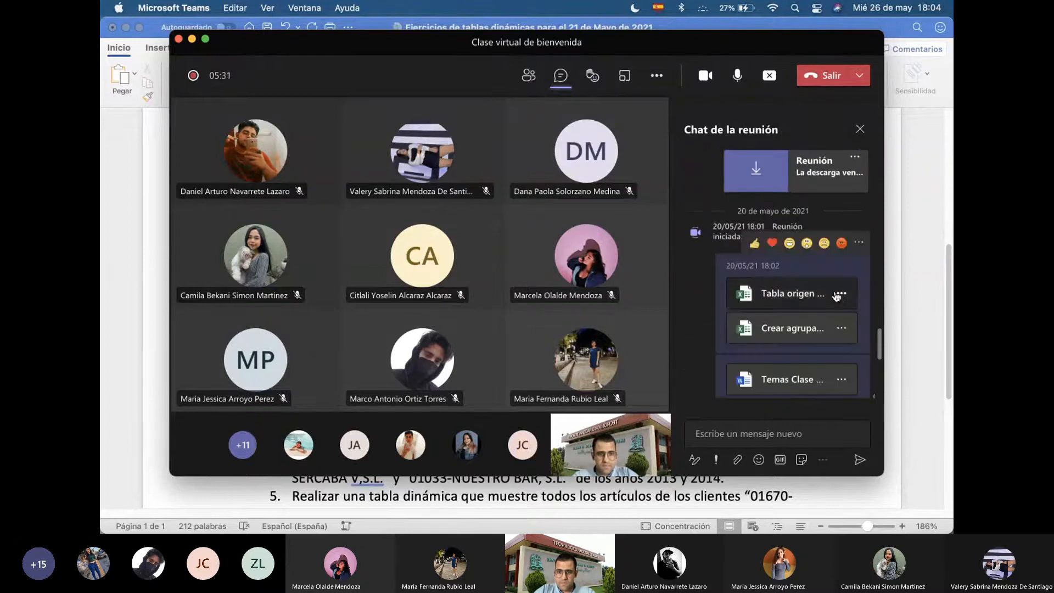
{"action": "left_click", "coordinate": [840, 296]}
{"action": "left_click", "coordinate": [713, 380]}
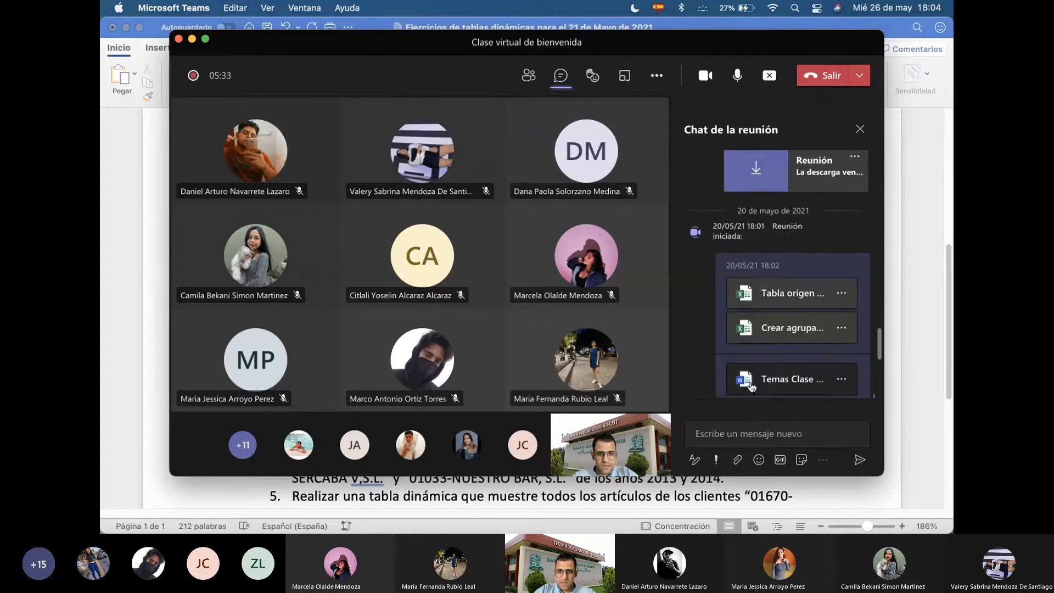
Switch to Finder and open "Tabla origen y Tabla dinámica para libre utilización.xlsx" from the Descargas folder
{"action": "key", "text": "super+Tab"}
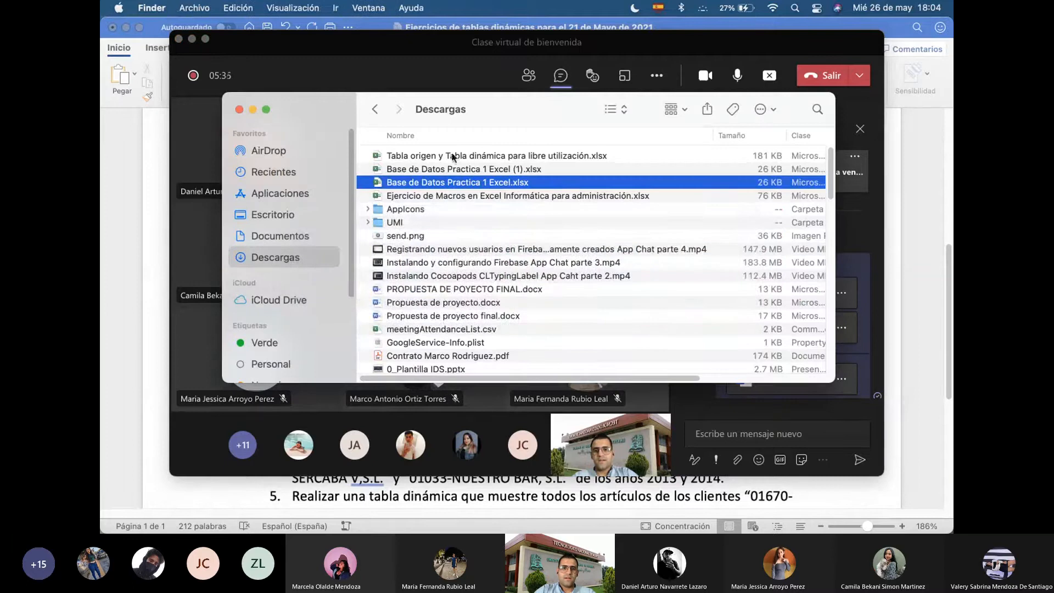
{"action": "left_click", "coordinate": [454, 156]}
{"action": "double_click", "coordinate": [453, 155]}
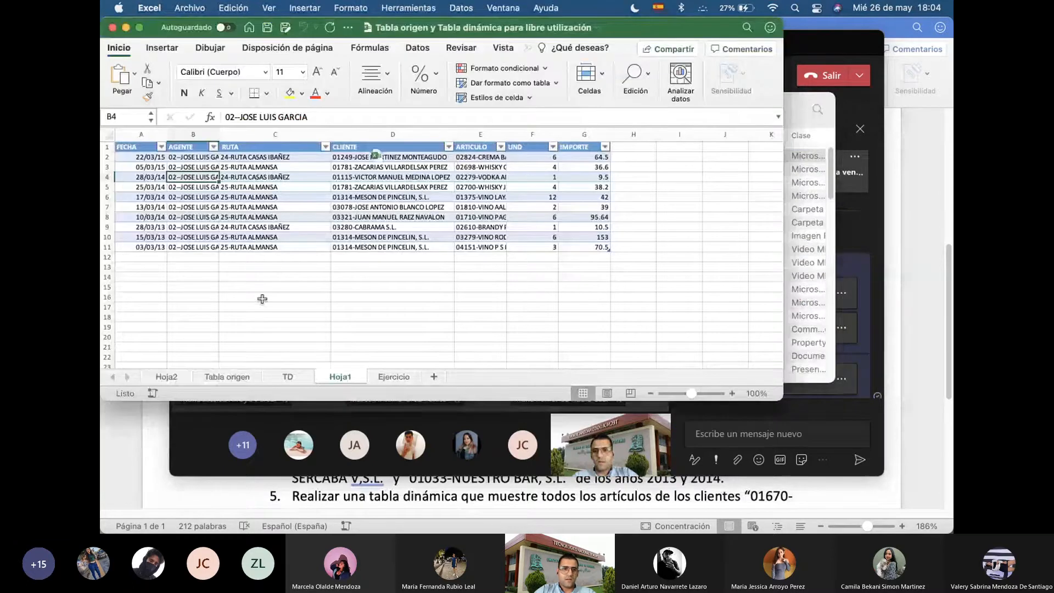
Create a pivot table from Tabla1 on the Tabla origen sheet, placing it on a new worksheet
{"action": "left_click", "coordinate": [220, 376]}
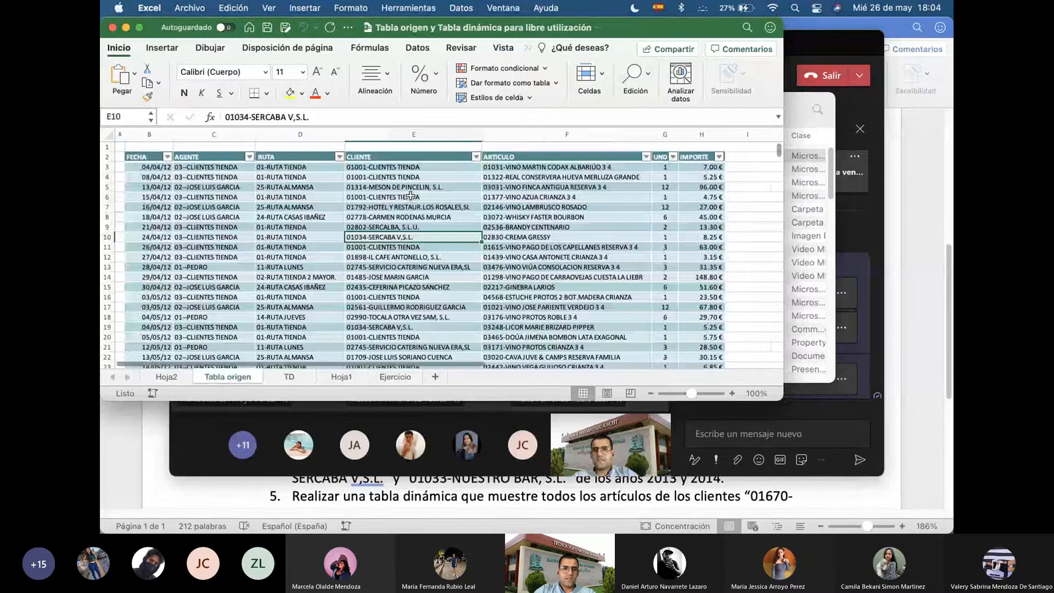
{"action": "left_click", "coordinate": [214, 236]}
{"action": "left_click", "coordinate": [159, 50]}
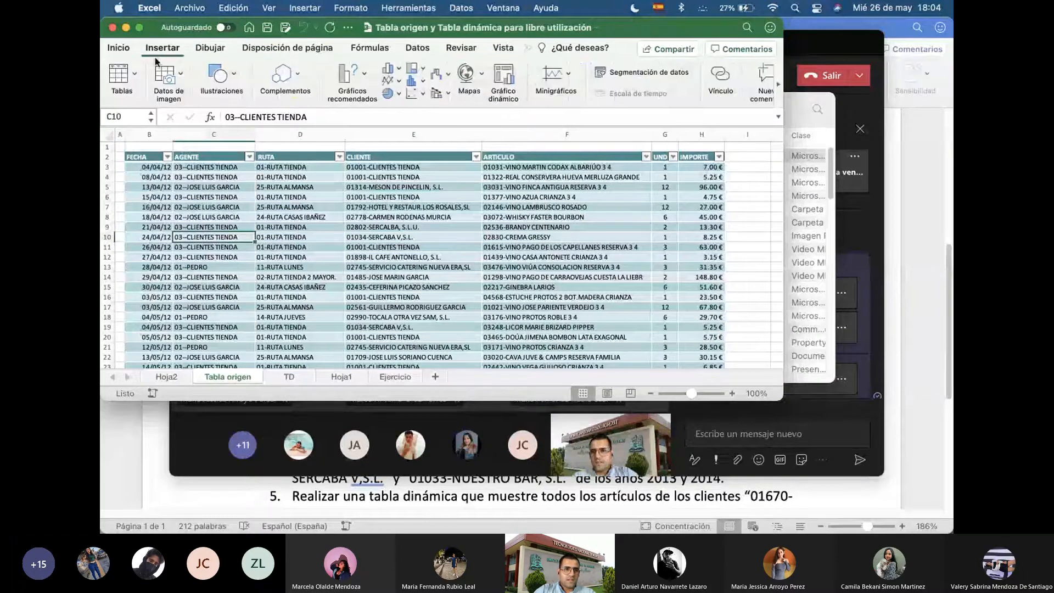
{"action": "left_click", "coordinate": [122, 77]}
{"action": "left_click", "coordinate": [137, 124]}
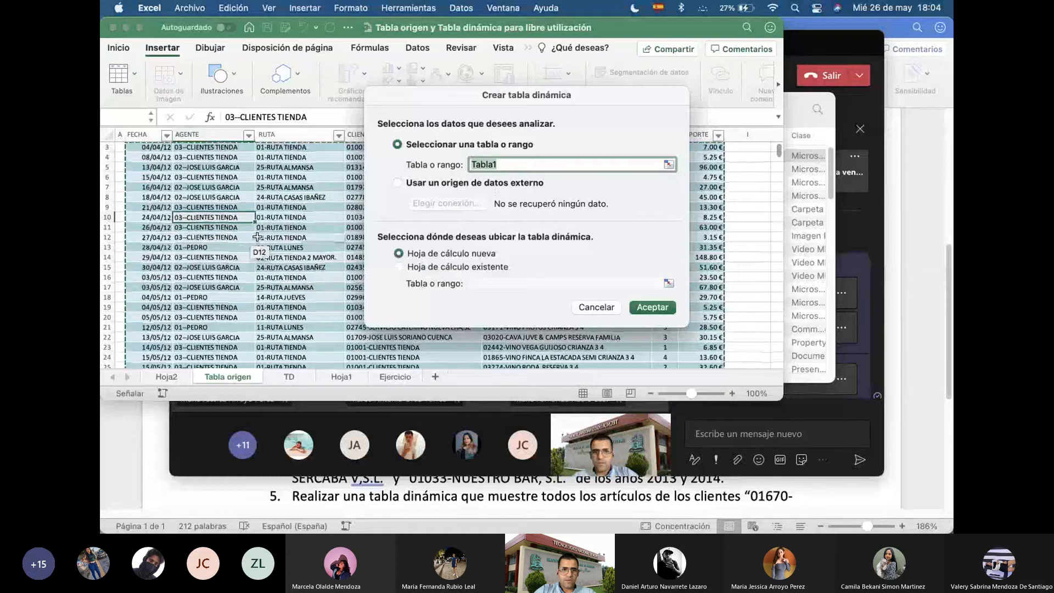
{"action": "scroll", "coordinate": [254, 233], "scroll_direction": "down", "scroll_amount": 20}
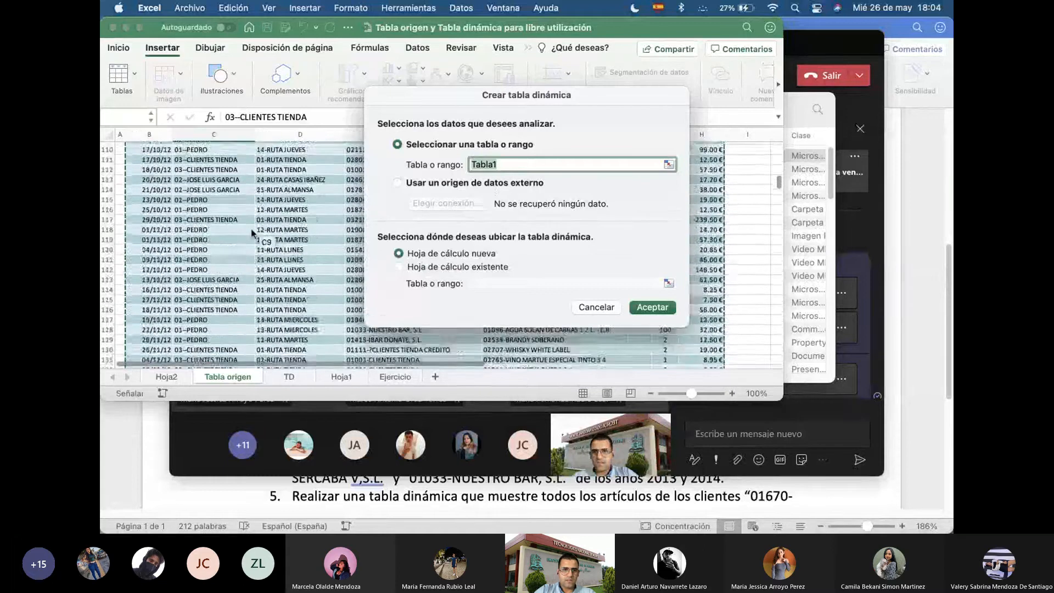
{"action": "scroll", "coordinate": [252, 232], "scroll_direction": "down", "scroll_amount": 15}
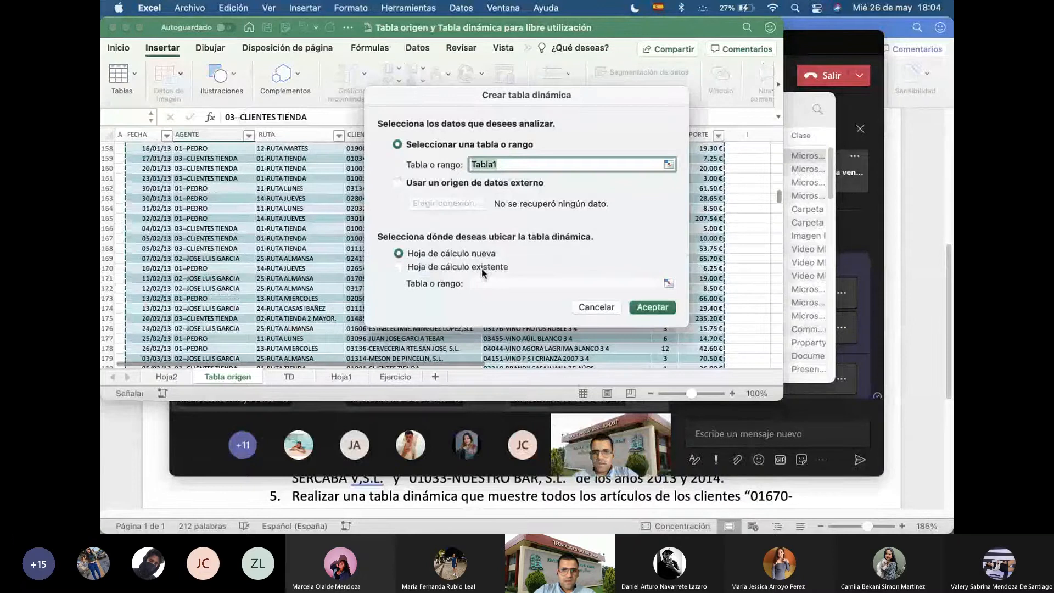
{"action": "left_click", "coordinate": [483, 267]}
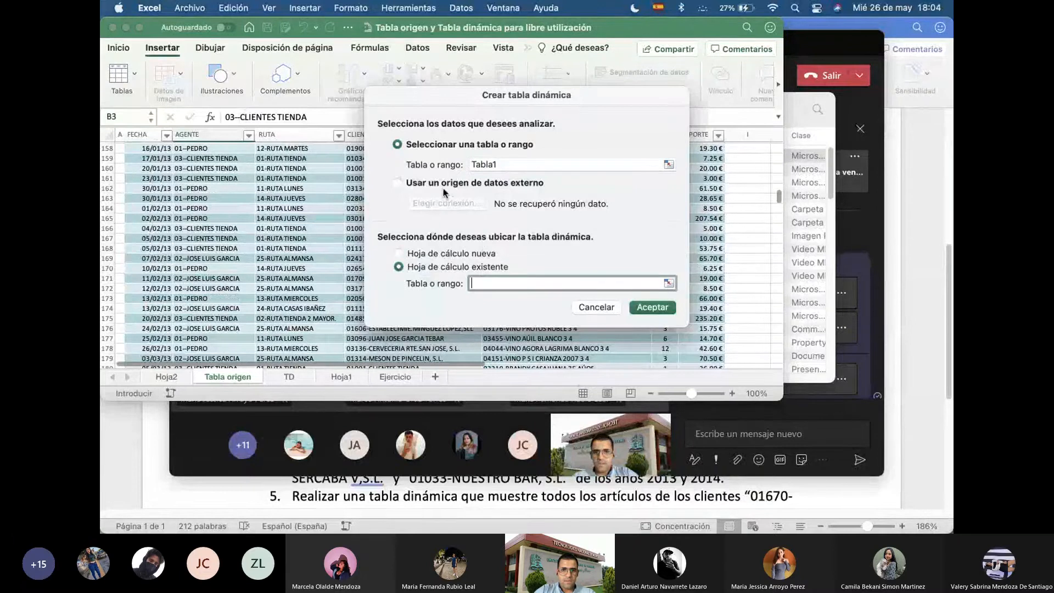
{"action": "left_click", "coordinate": [453, 255]}
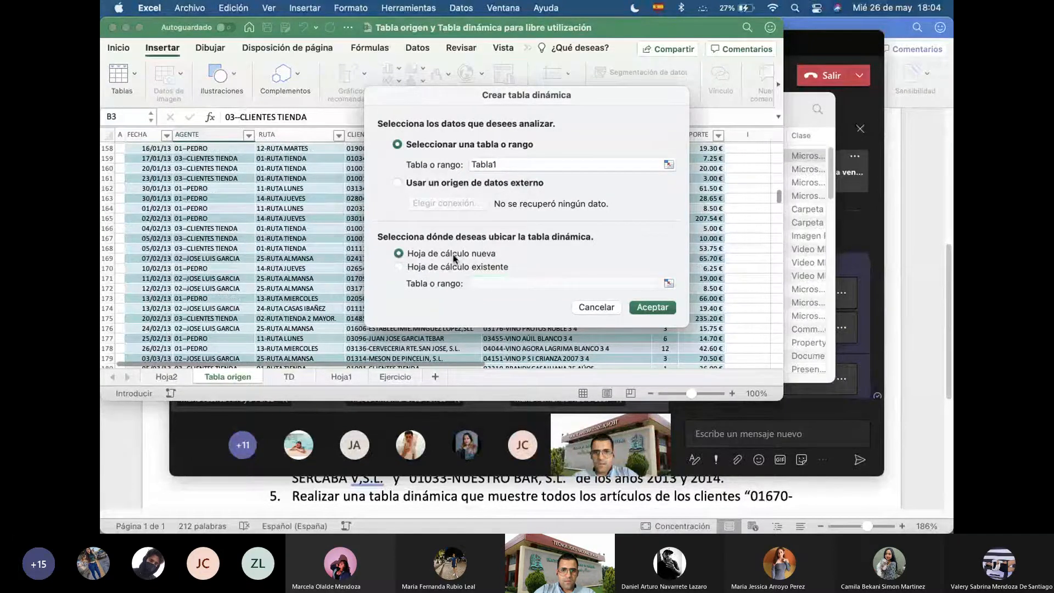
{"action": "left_click", "coordinate": [487, 270]}
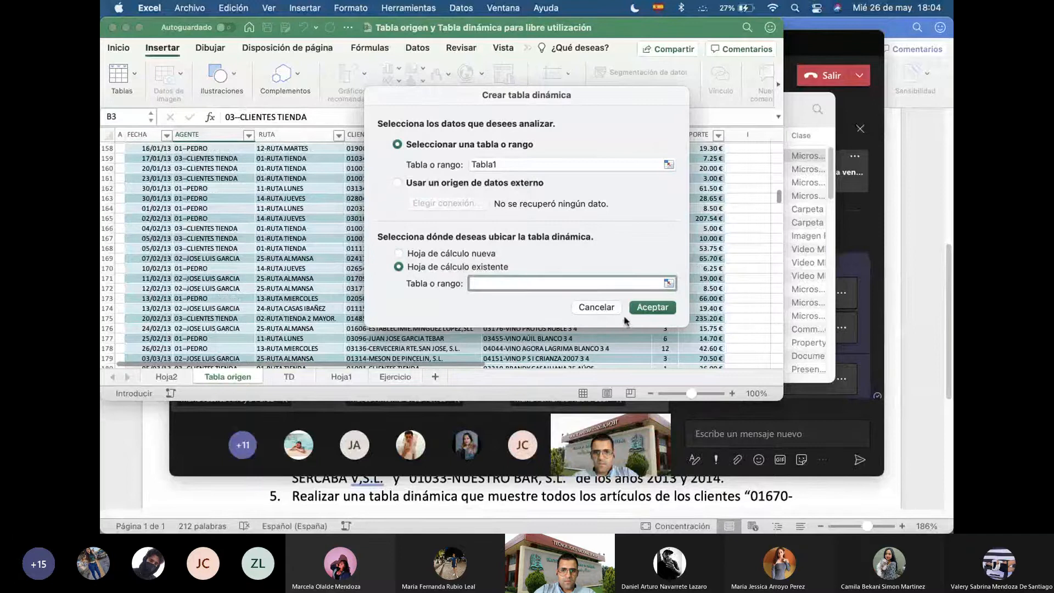
{"action": "left_click", "coordinate": [486, 258]}
{"action": "left_click", "coordinate": [643, 310]}
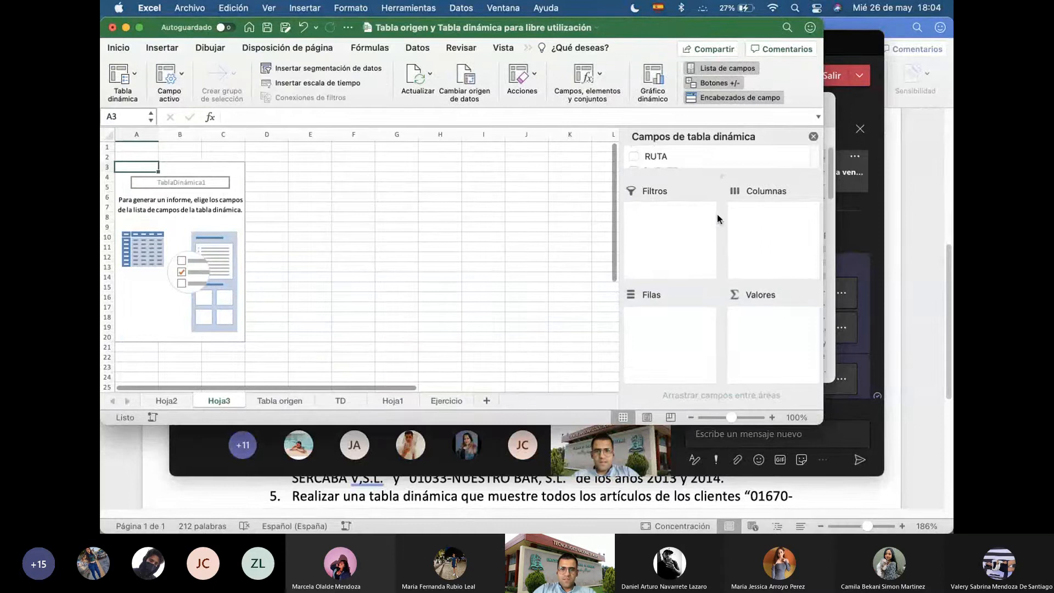
Switch to the Word document to read the requirements of exercise 1, and return to the Excel workbook
{"action": "key", "text": "super+Tab"}
{"action": "key", "text": "super+Tab"}
{"action": "key", "text": "super+Tab"}
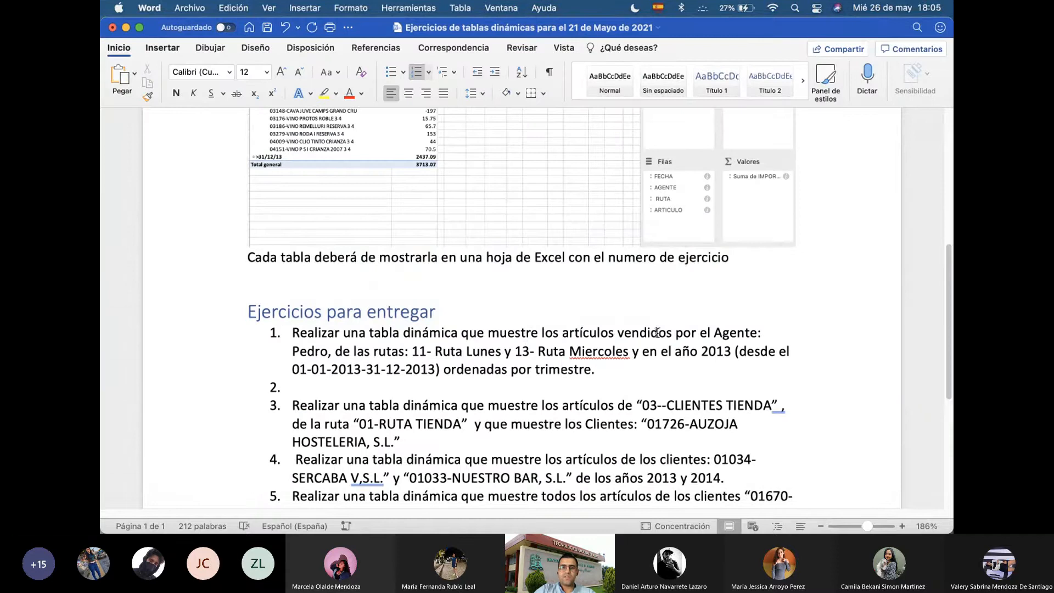
{"action": "key", "text": "super+Tab"}
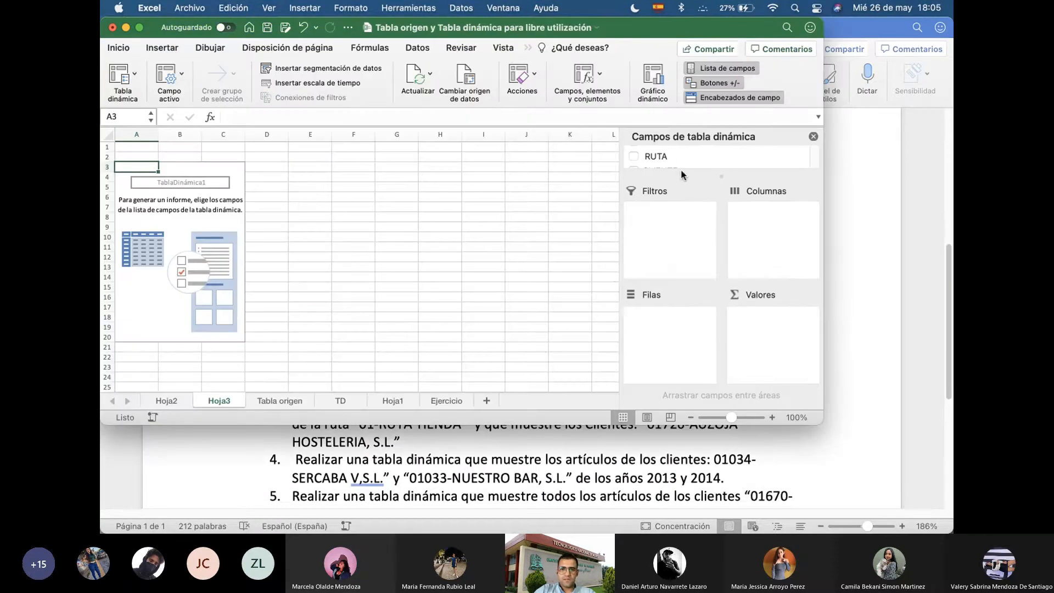
Enlarge the workbook window and place the AGENTE field in the rows of the pivot table
{"action": "left_click_drag", "start_coordinate": [633, 419], "coordinate": [602, 515]}
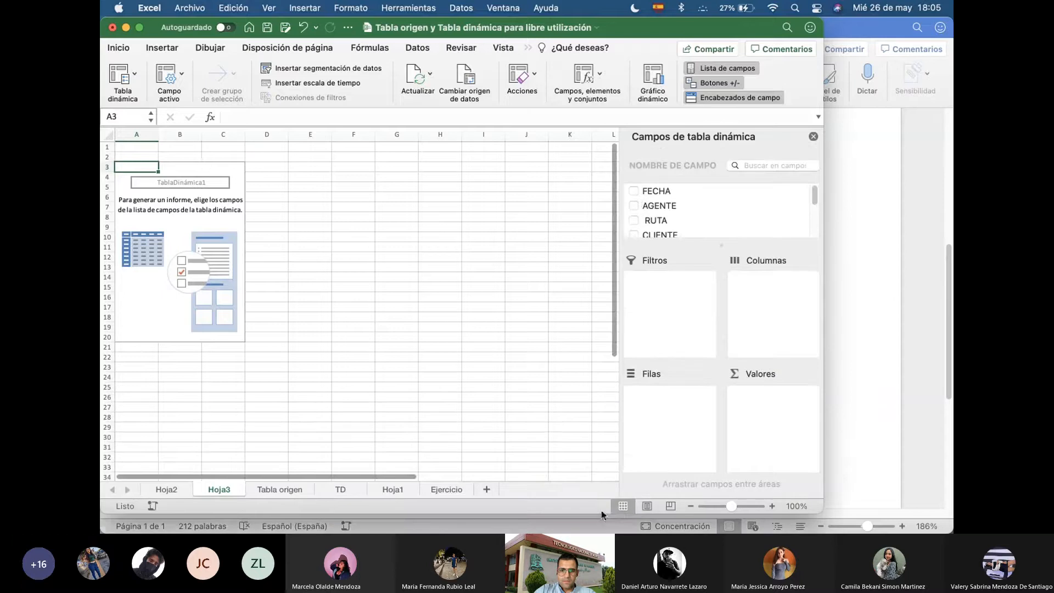
{"action": "left_click_drag", "start_coordinate": [642, 205], "coordinate": [650, 311]}
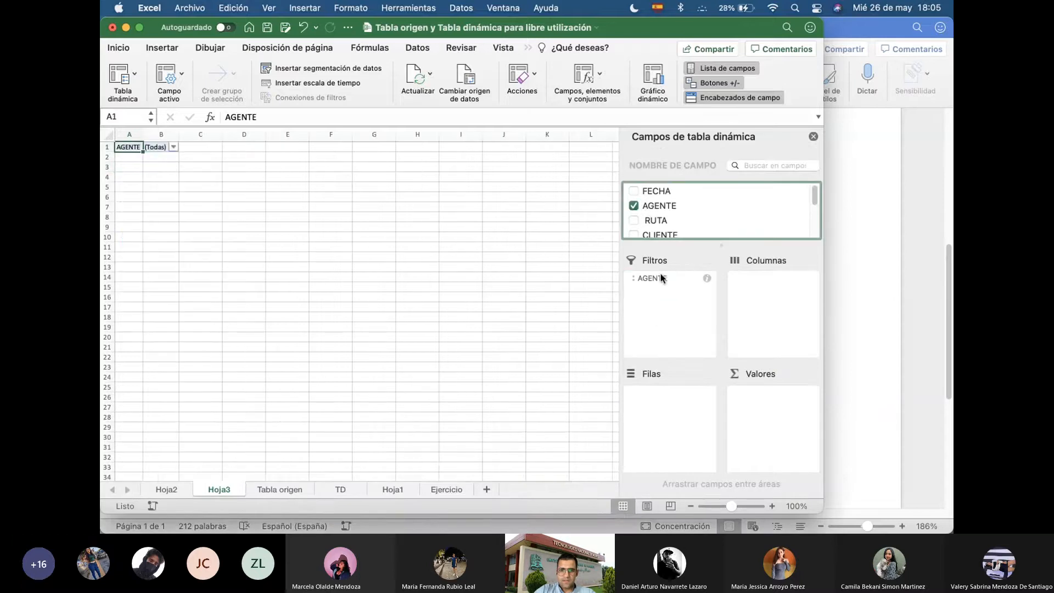
{"action": "left_click_drag", "start_coordinate": [630, 207], "coordinate": [668, 405]}
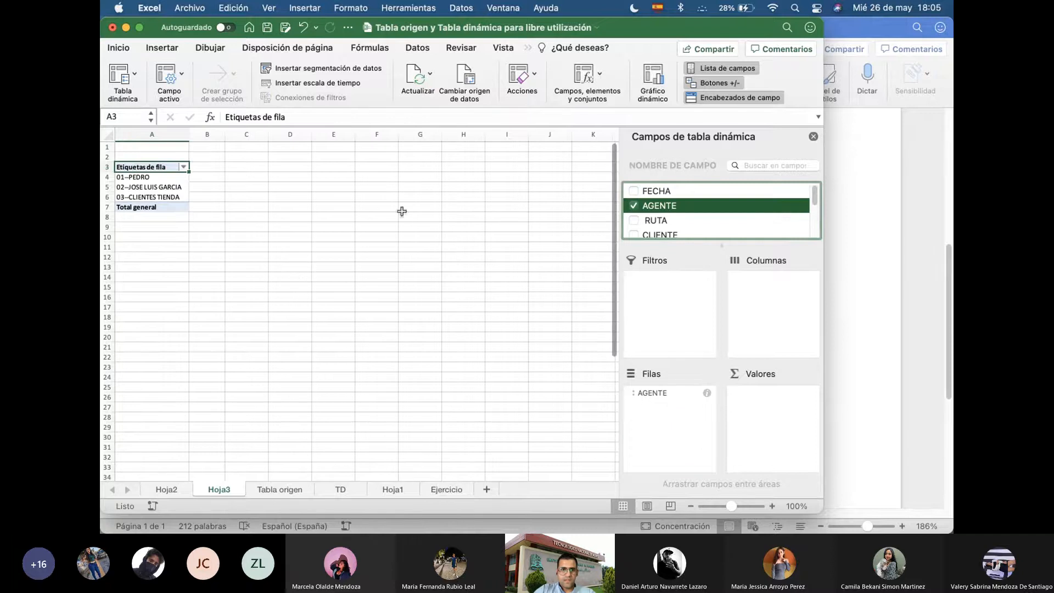
Filter the pivot table's row labels to show only agent 01
{"action": "left_click", "coordinate": [184, 166]}
{"action": "left_click", "coordinate": [225, 329]}
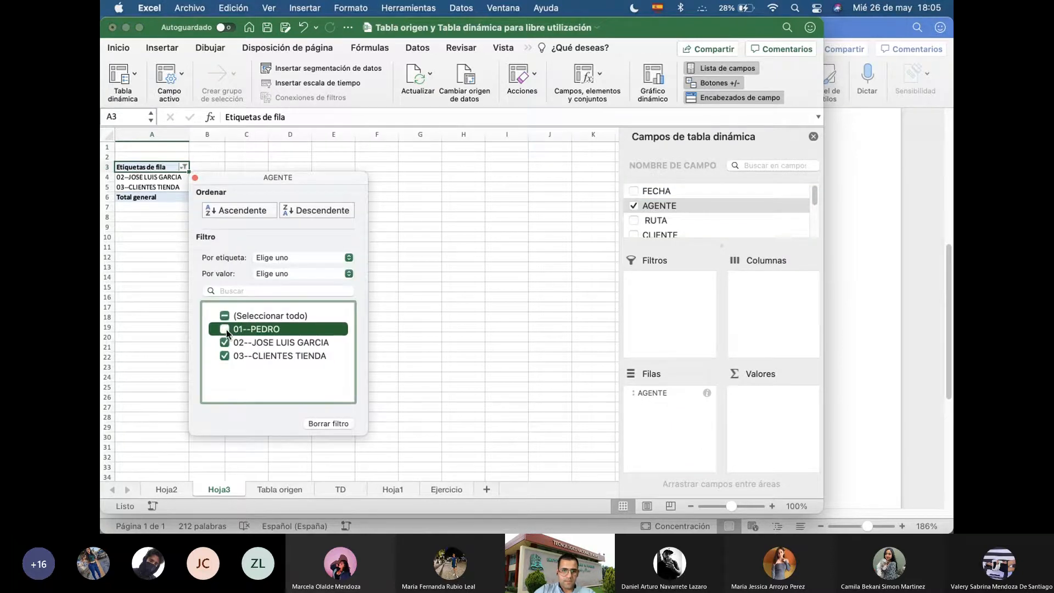
{"action": "left_click", "coordinate": [225, 317]}
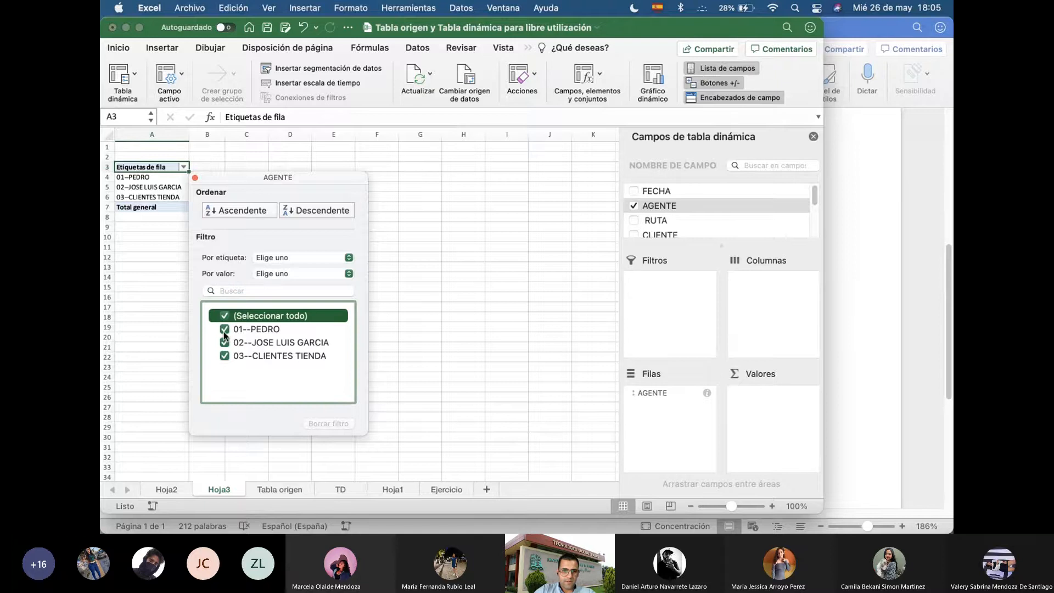
{"action": "left_click", "coordinate": [225, 343]}
{"action": "left_click", "coordinate": [224, 356]}
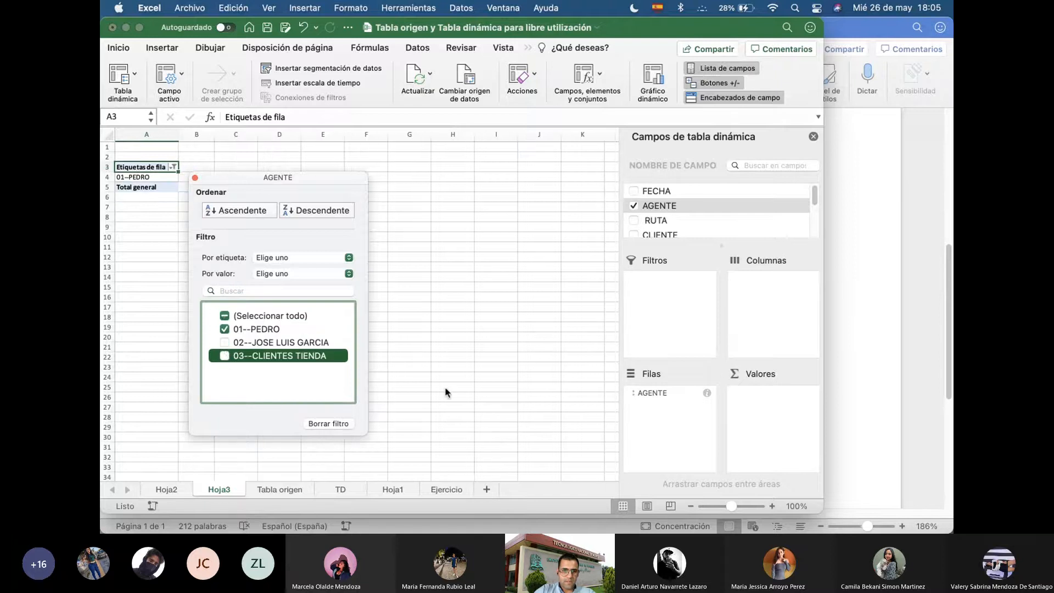
{"action": "left_click", "coordinate": [461, 371]}
Add the ARTICULO field to the pivot table's values
{"action": "scroll", "coordinate": [666, 227], "scroll_direction": "down", "scroll_amount": 5}
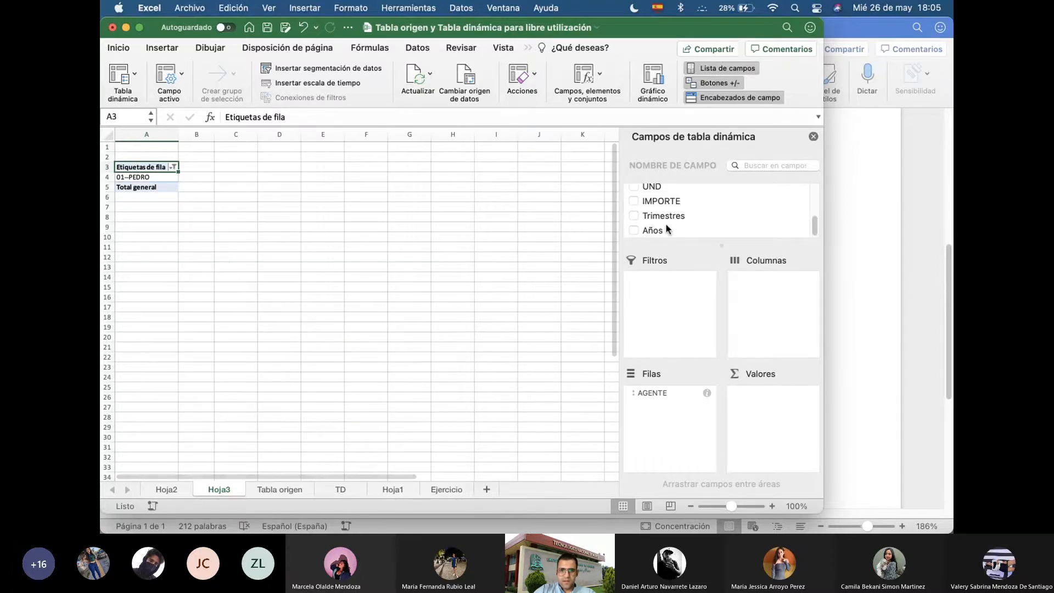
{"action": "scroll", "coordinate": [667, 220], "scroll_direction": "up", "scroll_amount": 2}
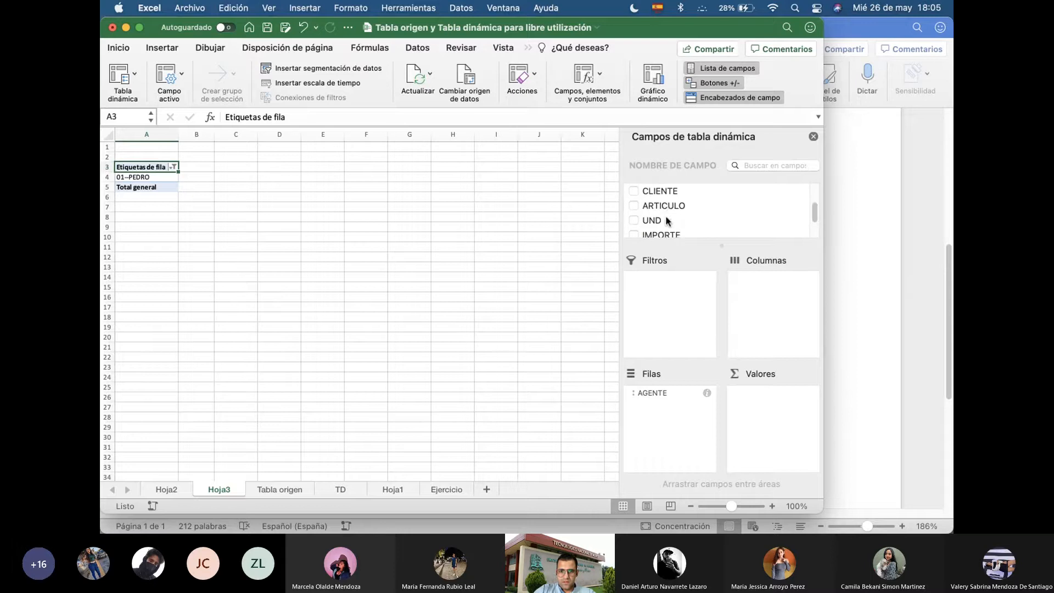
{"action": "left_click_drag", "start_coordinate": [665, 207], "coordinate": [766, 398]}
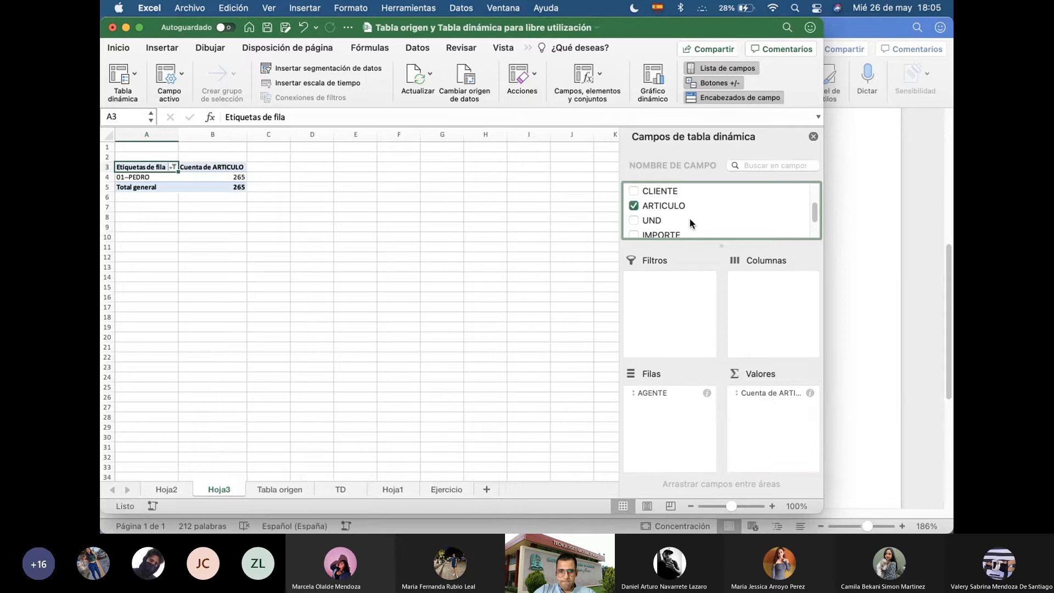
Move the ARTICULO field from the pivot table's values to the rows below AGENTE, and add IMPORTE to the values
{"action": "scroll", "coordinate": [690, 218], "scroll_direction": "down", "scroll_amount": 1}
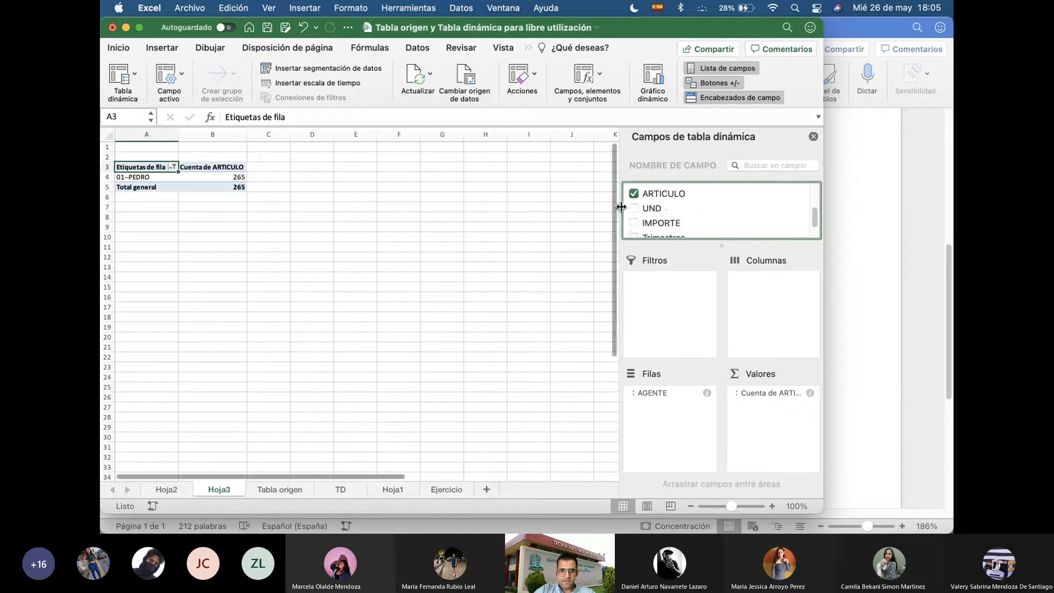
{"action": "left_click", "coordinate": [634, 193]}
{"action": "left_click_drag", "start_coordinate": [639, 194], "coordinate": [667, 418]}
{"action": "scroll", "coordinate": [651, 218], "scroll_direction": "down", "scroll_amount": 1}
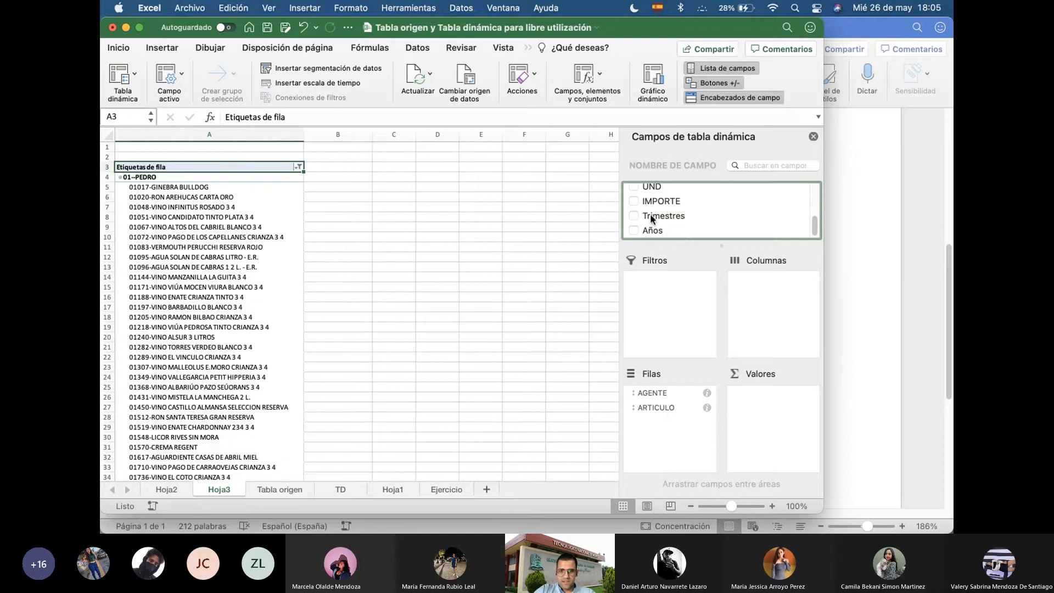
{"action": "left_click_drag", "start_coordinate": [655, 207], "coordinate": [751, 402]}
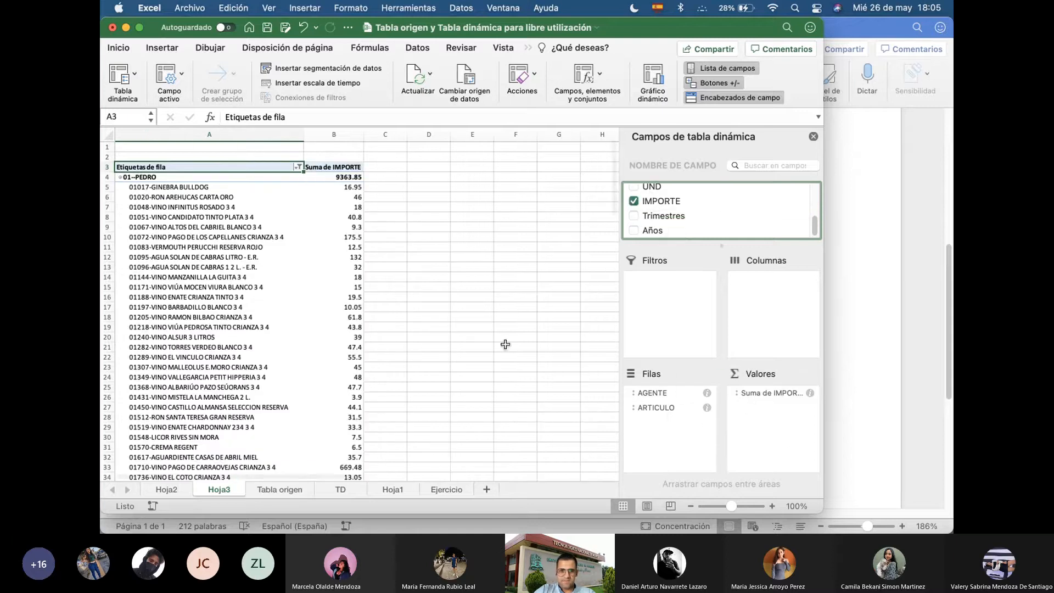
{"action": "left_click", "coordinate": [120, 177]}
{"action": "left_click", "coordinate": [120, 177]}
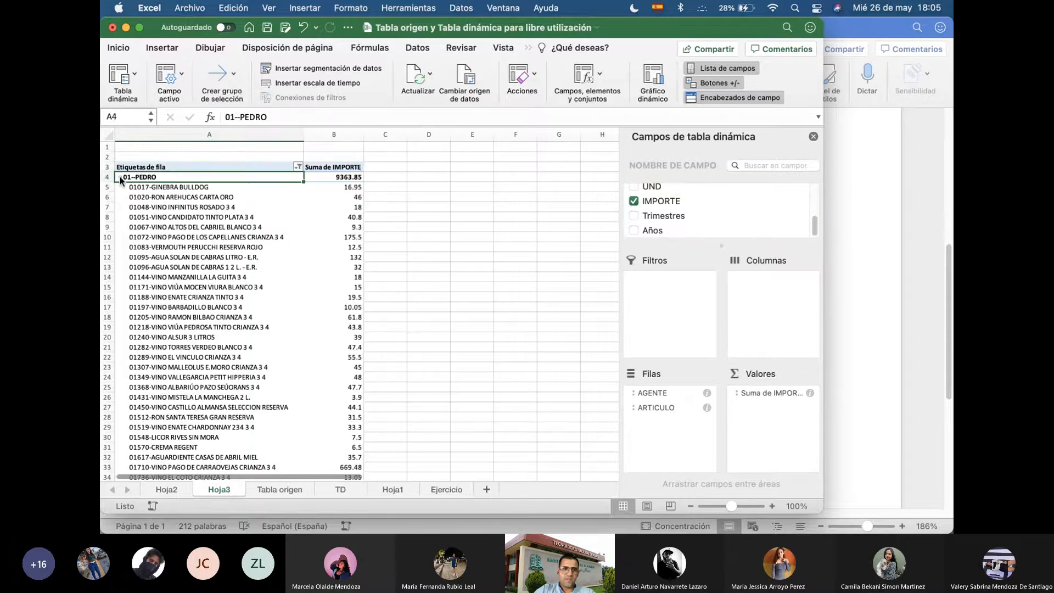
{"action": "left_click", "coordinate": [297, 166]}
{"action": "left_click", "coordinate": [574, 302]}
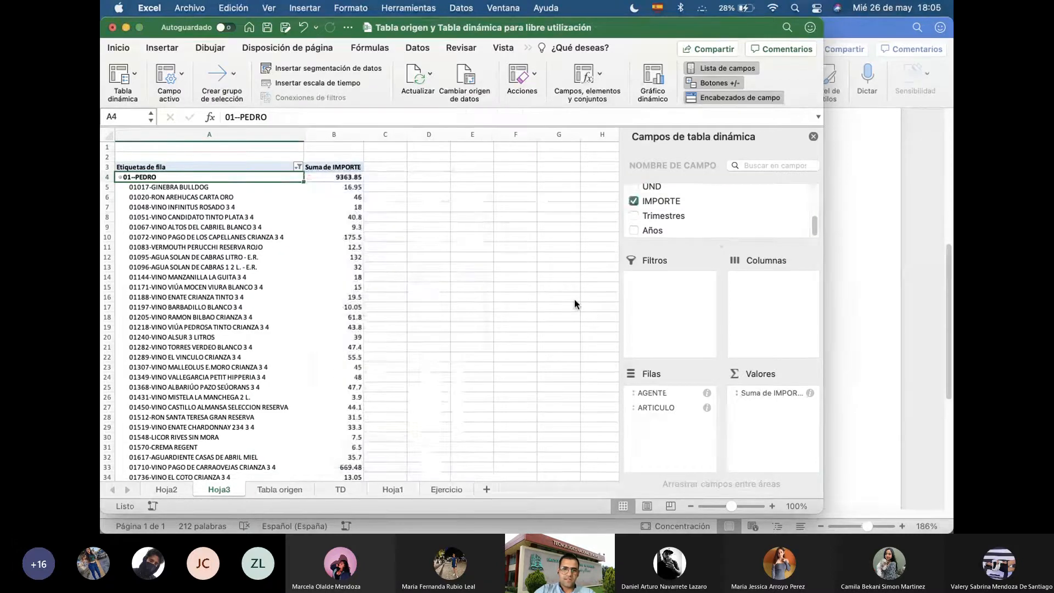
Switch to the Word document and select the text about the required routes in exercise 1
{"action": "key", "text": "super+Tab"}
{"action": "left_click", "coordinate": [720, 332]}
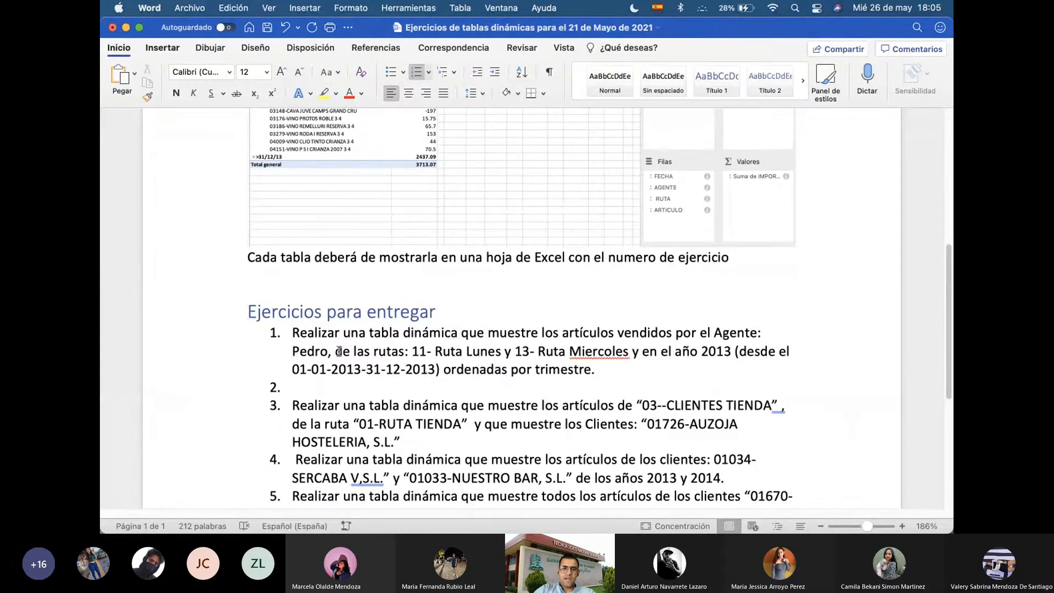
{"action": "left_click_drag", "start_coordinate": [339, 351], "coordinate": [464, 347]}
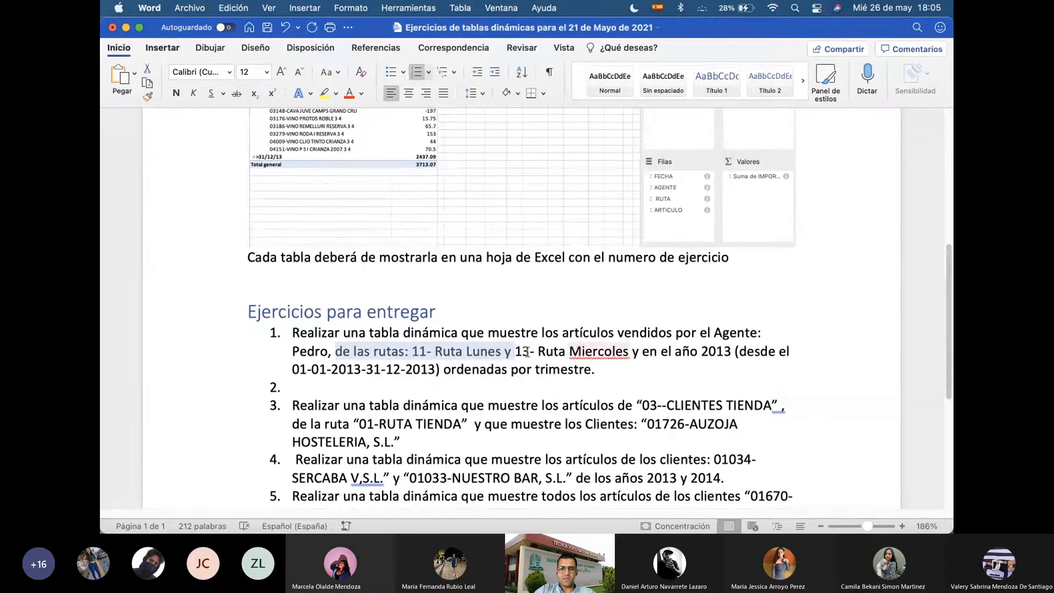
Return to the Excel workbook and add the RUTA field to the pivot table's rows above AGENTE
{"action": "key", "text": "super+Tab"}
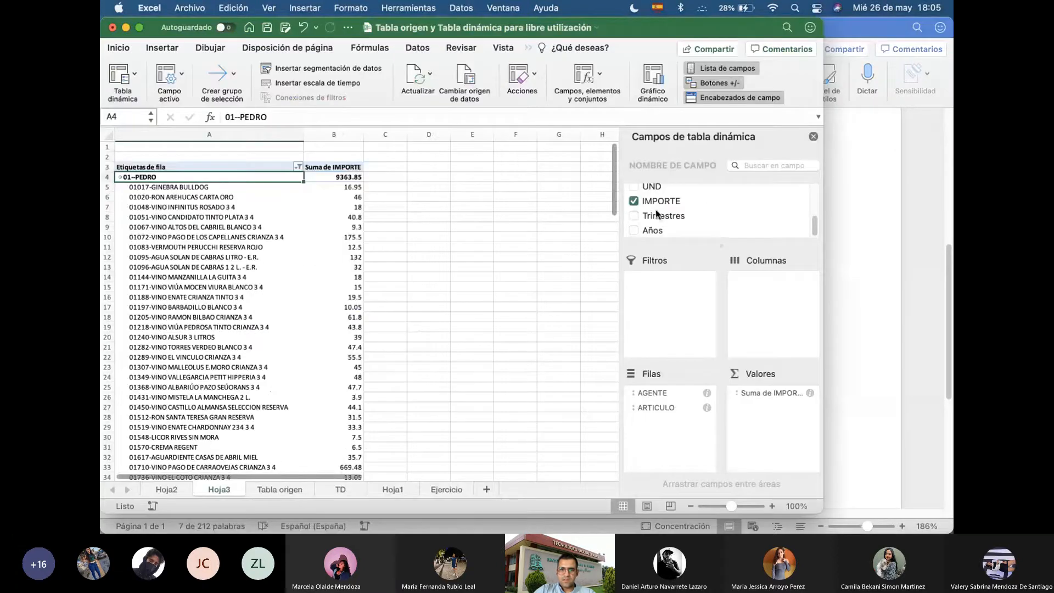
{"action": "scroll", "coordinate": [657, 214], "scroll_direction": "up", "scroll_amount": 5}
{"action": "left_click_drag", "start_coordinate": [659, 221], "coordinate": [670, 394]}
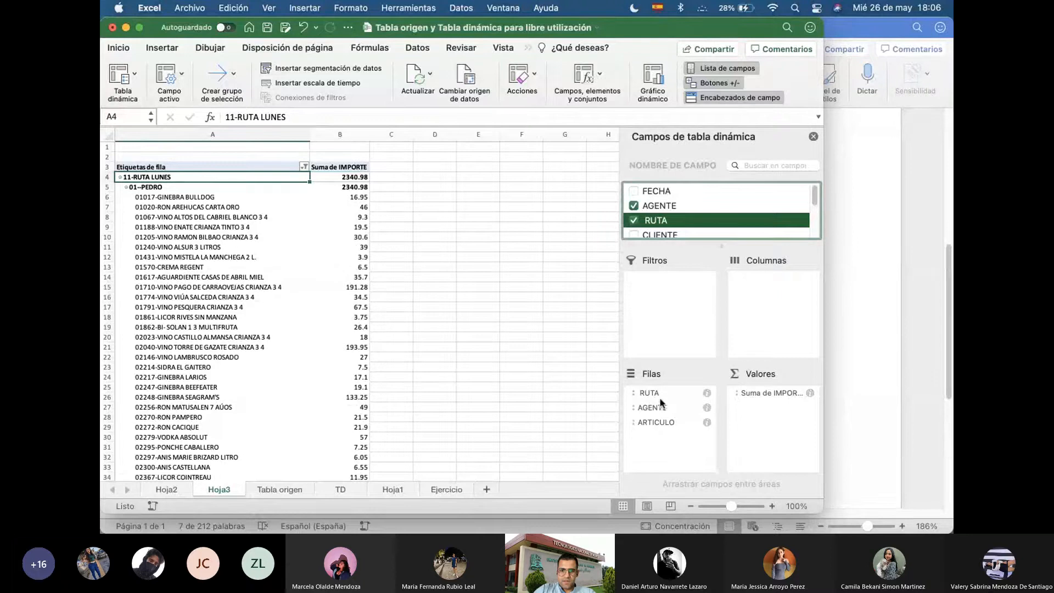
Try RUTA as the innermost row field below ARTICULO, and move it back above AGENTE
{"action": "left_click_drag", "start_coordinate": [659, 390], "coordinate": [664, 413]}
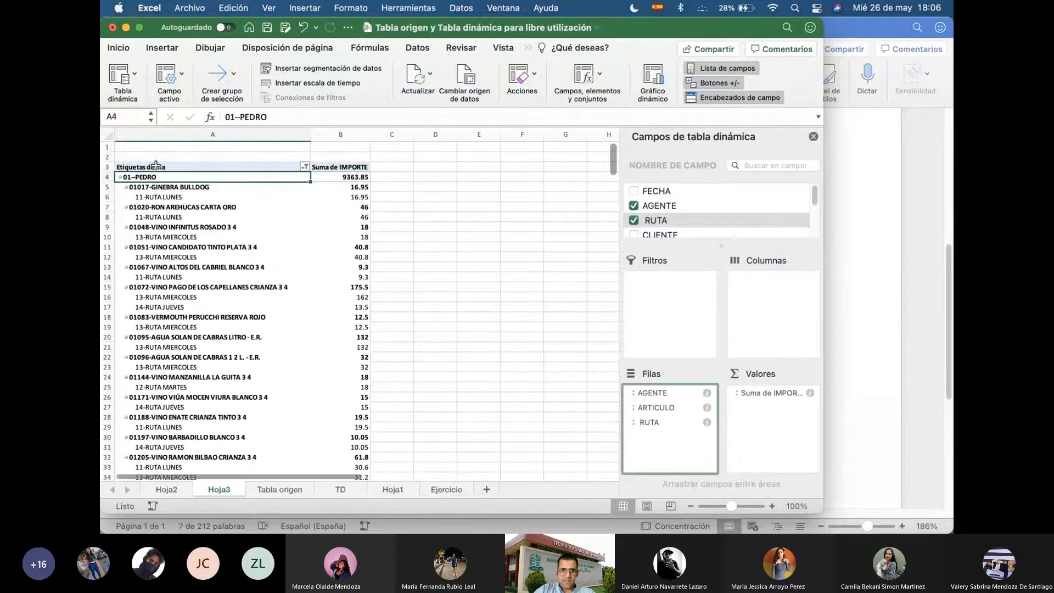
{"action": "left_click", "coordinate": [126, 191]}
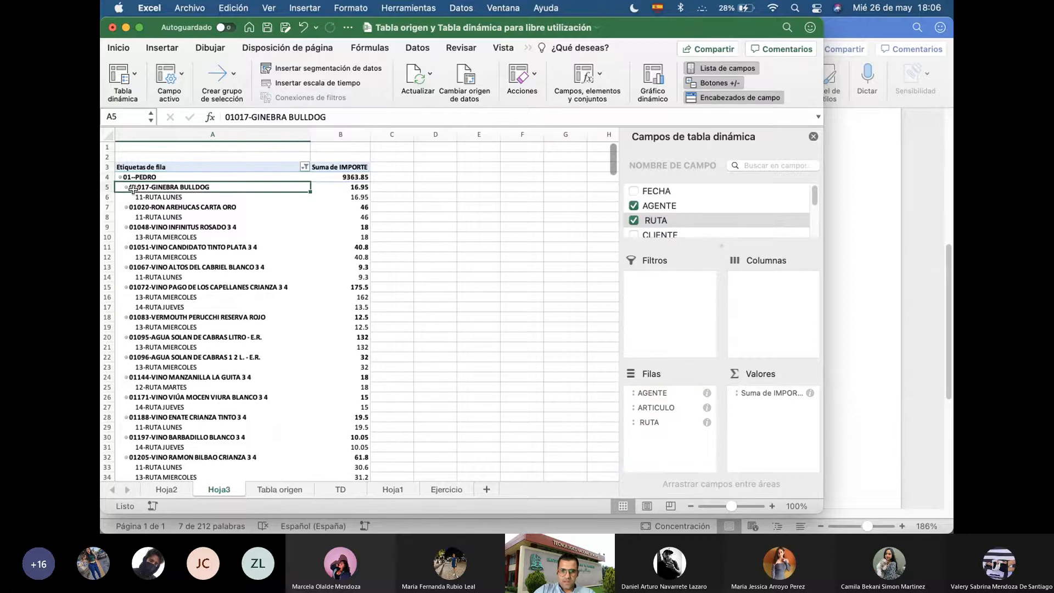
{"action": "mouse_move", "coordinate": [649, 422]}
{"action": "left_mouse_down"}
{"action": "mouse_move", "coordinate": [656, 392]}
{"action": "mouse_move", "coordinate": [656, 429]}
{"action": "left_mouse_up"}
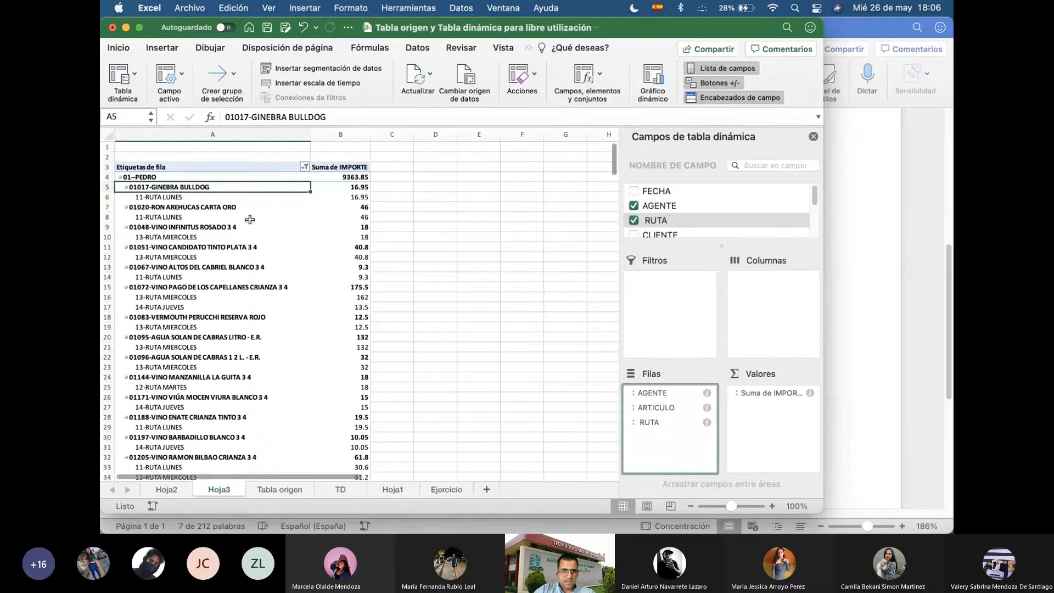
{"action": "left_click", "coordinate": [120, 177]}
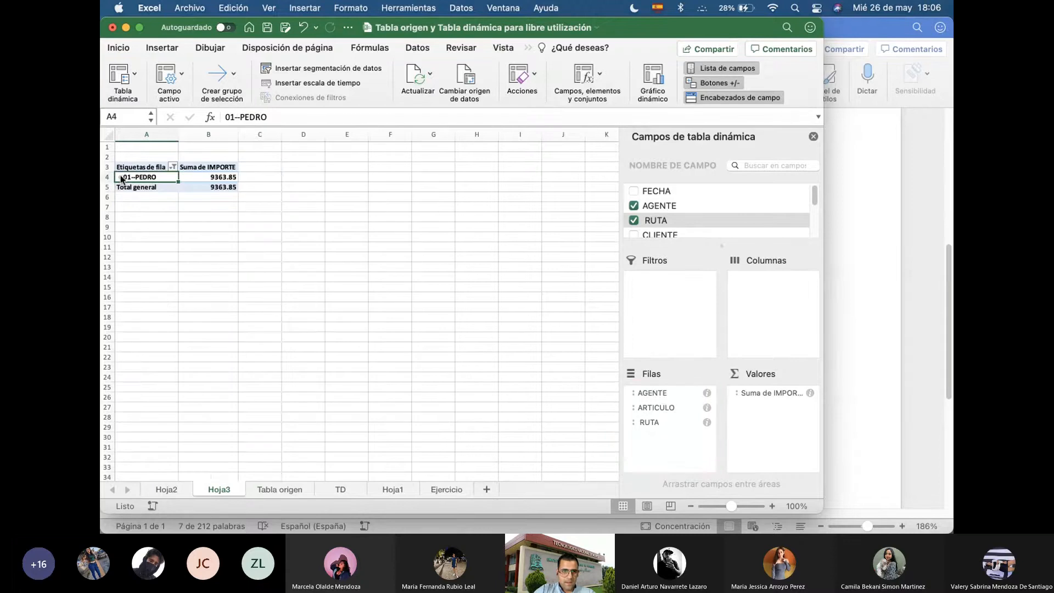
{"action": "left_click", "coordinate": [120, 178]}
{"action": "left_click_drag", "start_coordinate": [658, 425], "coordinate": [656, 391]}
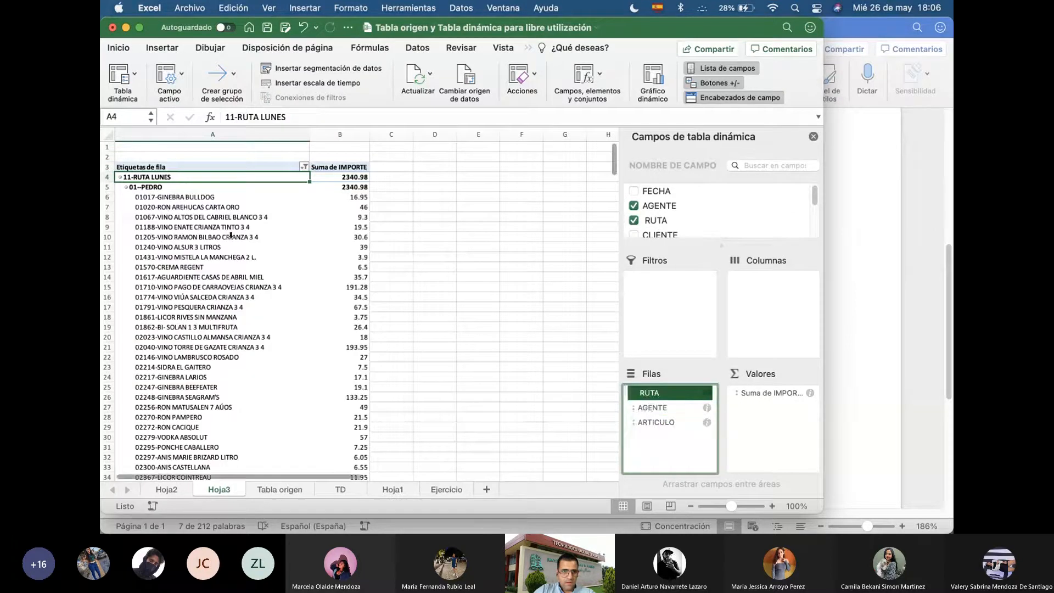
Collapse the 11-RUTA LUNES group and filter the RUTA field to show only 11-RUTA LUNES and 13-RUTA MIERCOLES
{"action": "left_click", "coordinate": [120, 176]}
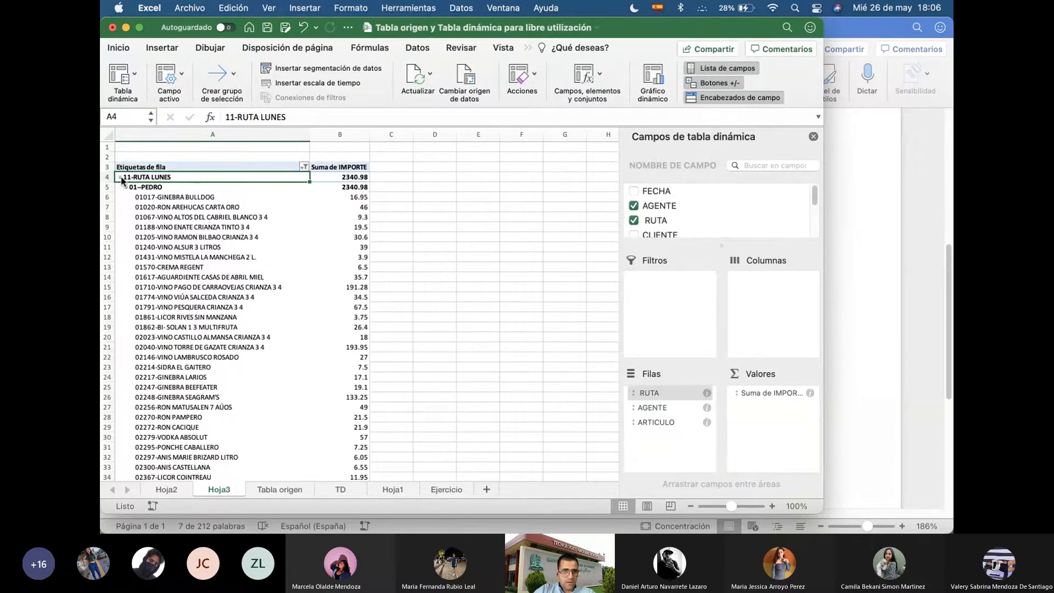
{"action": "left_click", "coordinate": [304, 167]}
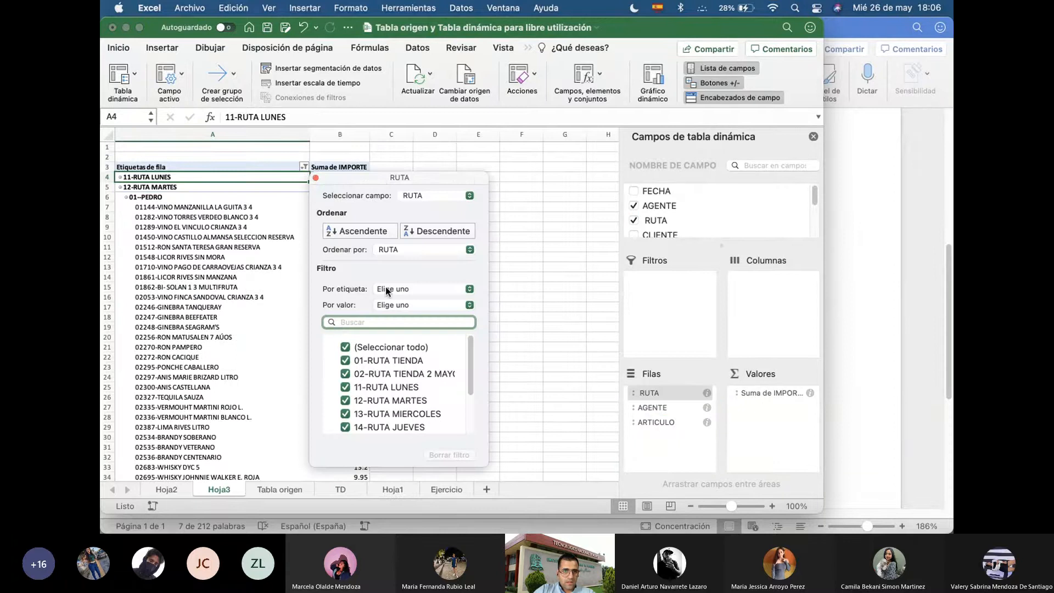
{"action": "left_click", "coordinate": [391, 347]}
{"action": "key", "text": "super+Tab"}
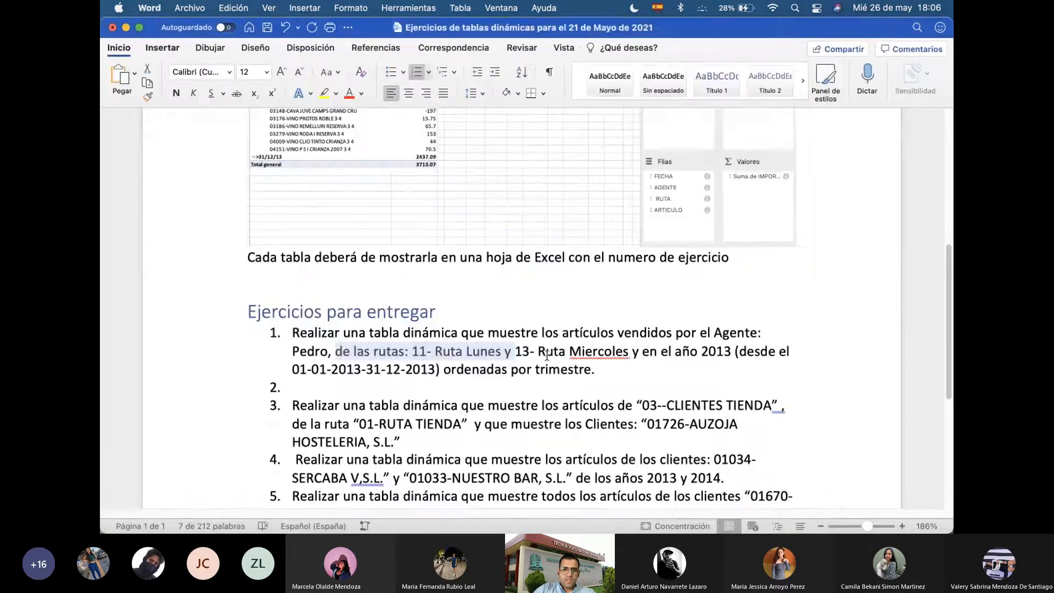
{"action": "key", "text": "super+Tab"}
{"action": "left_click", "coordinate": [173, 167]}
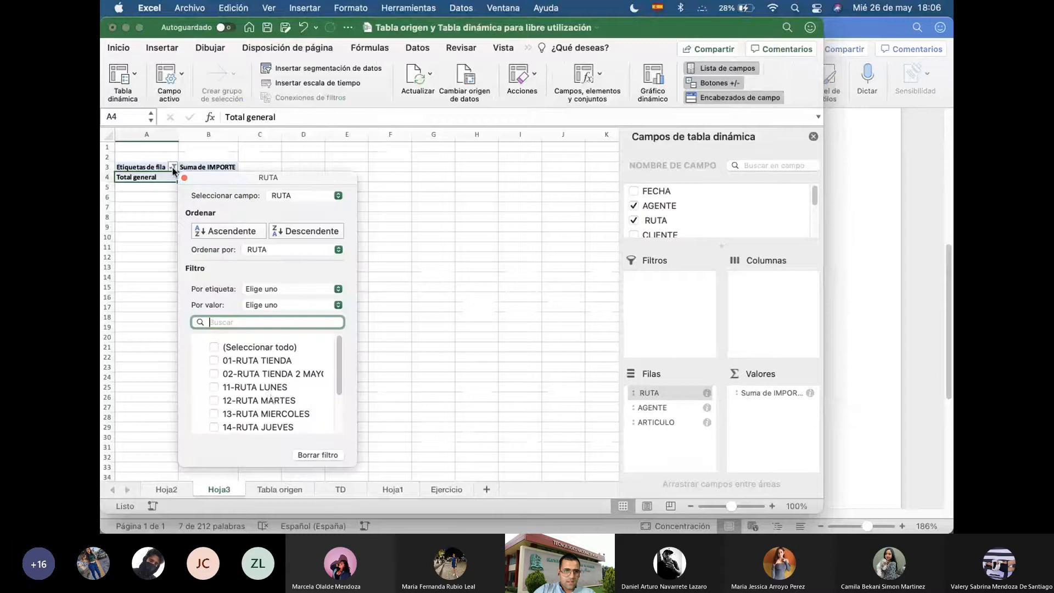
{"action": "left_click", "coordinate": [214, 387]}
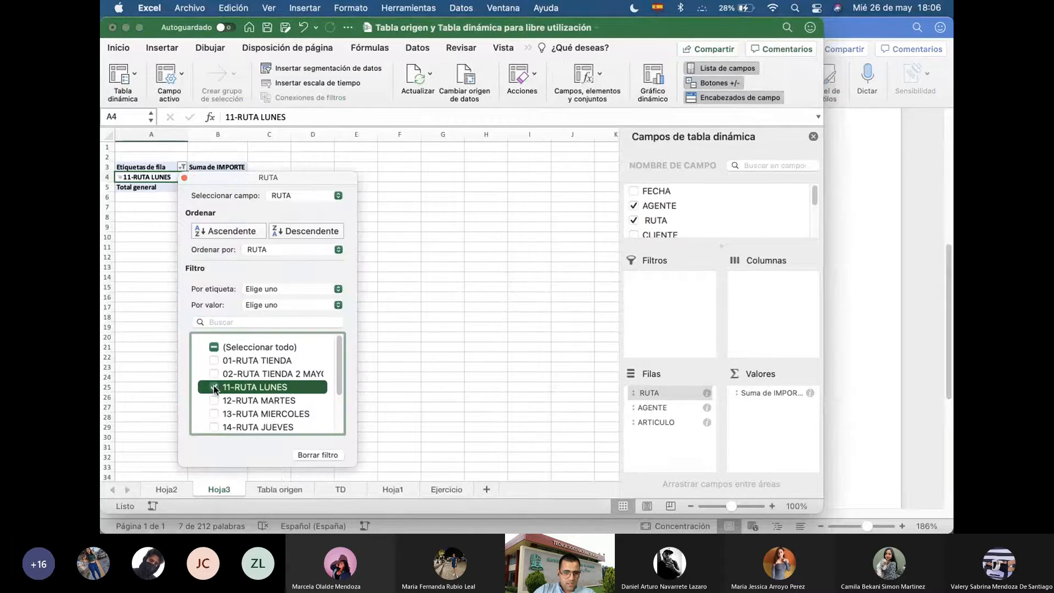
{"action": "left_click", "coordinate": [214, 414]}
{"action": "left_click", "coordinate": [446, 362]}
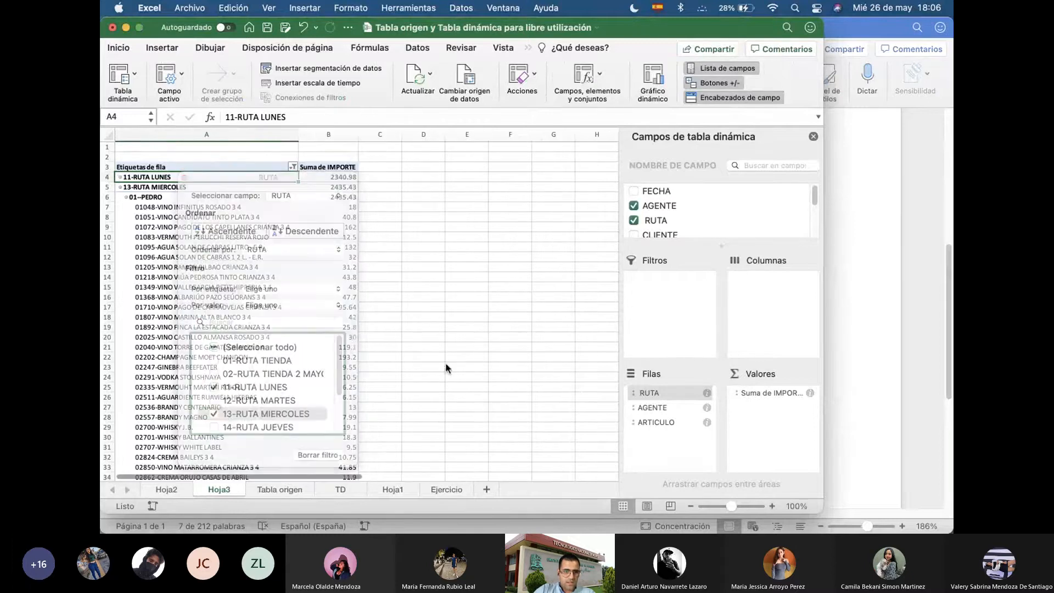
Collapse and expand the 11-RUTA LUNES and 13-RUTA MIERCOLES groups to review the articles under each route
{"action": "left_click", "coordinate": [120, 187]}
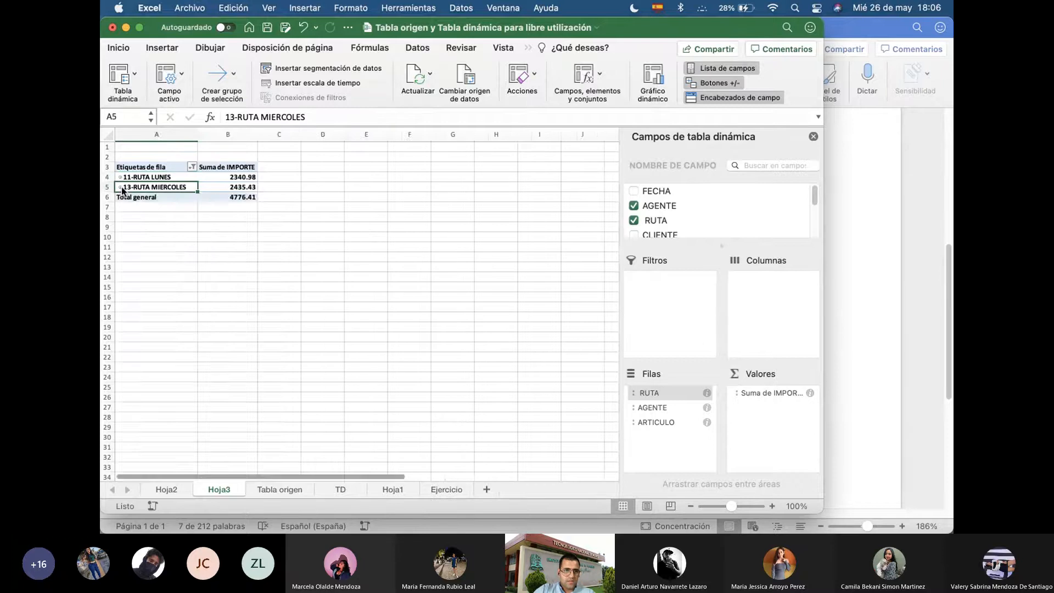
{"action": "left_click", "coordinate": [121, 188]}
{"action": "scroll", "coordinate": [165, 265], "scroll_direction": "down", "scroll_amount": 1}
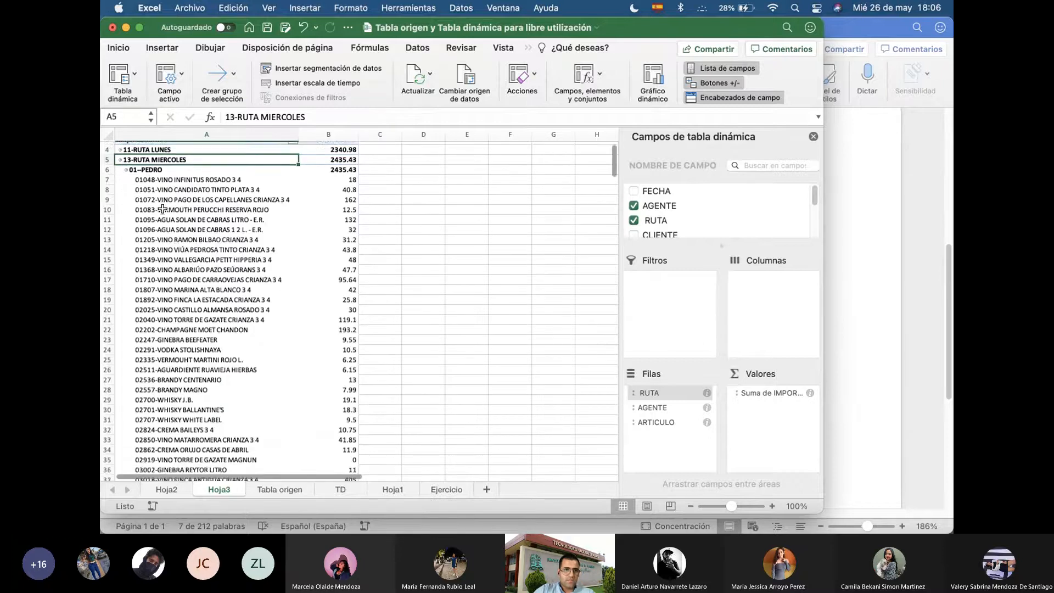
{"action": "left_click", "coordinate": [120, 161]}
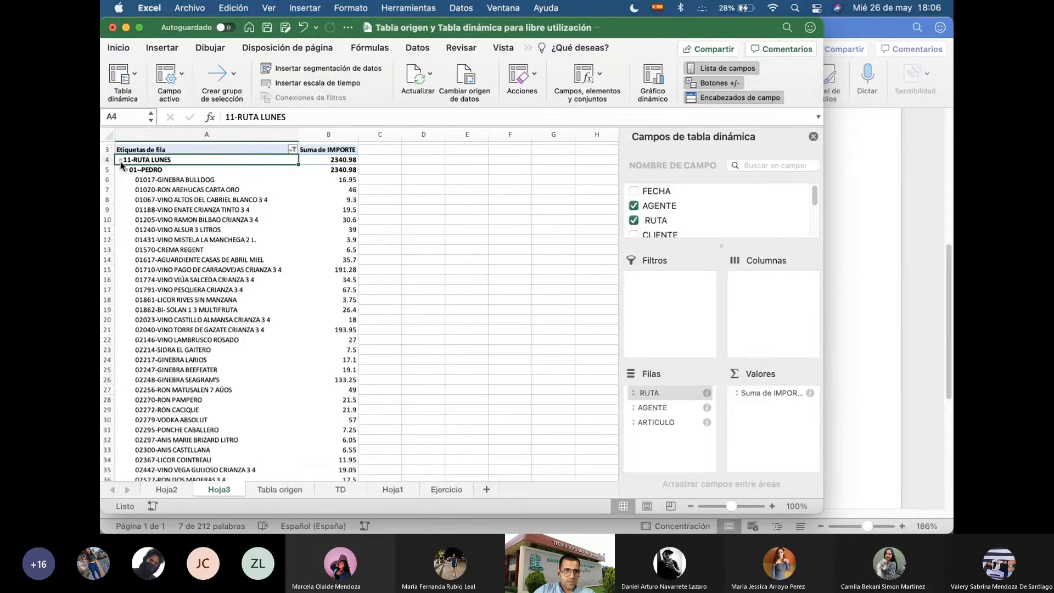
{"action": "left_click", "coordinate": [120, 160]}
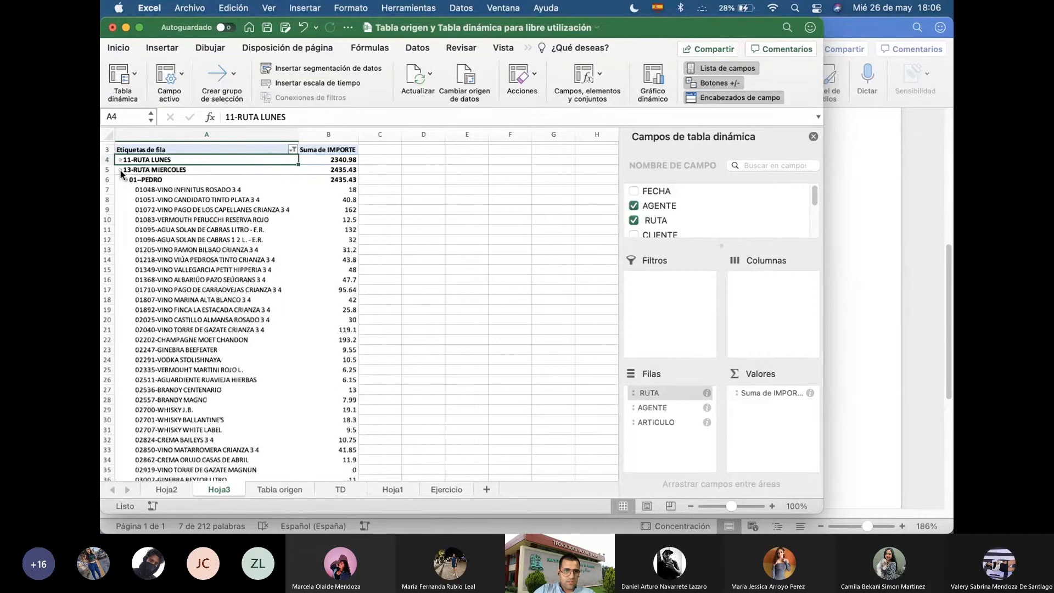
{"action": "left_click", "coordinate": [120, 170]}
{"action": "left_click", "coordinate": [120, 171]}
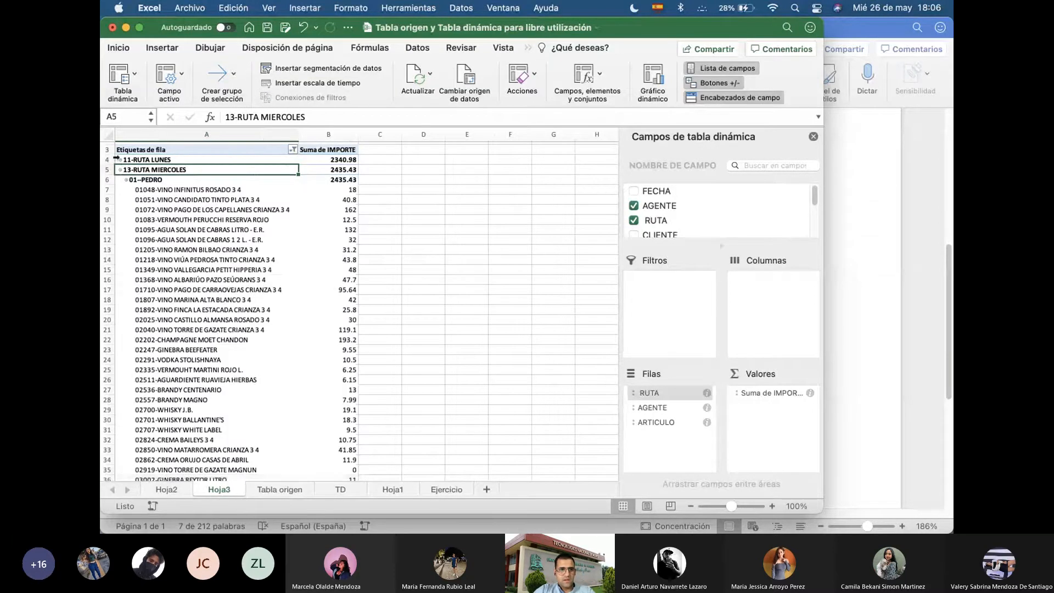
{"action": "left_click", "coordinate": [120, 160]}
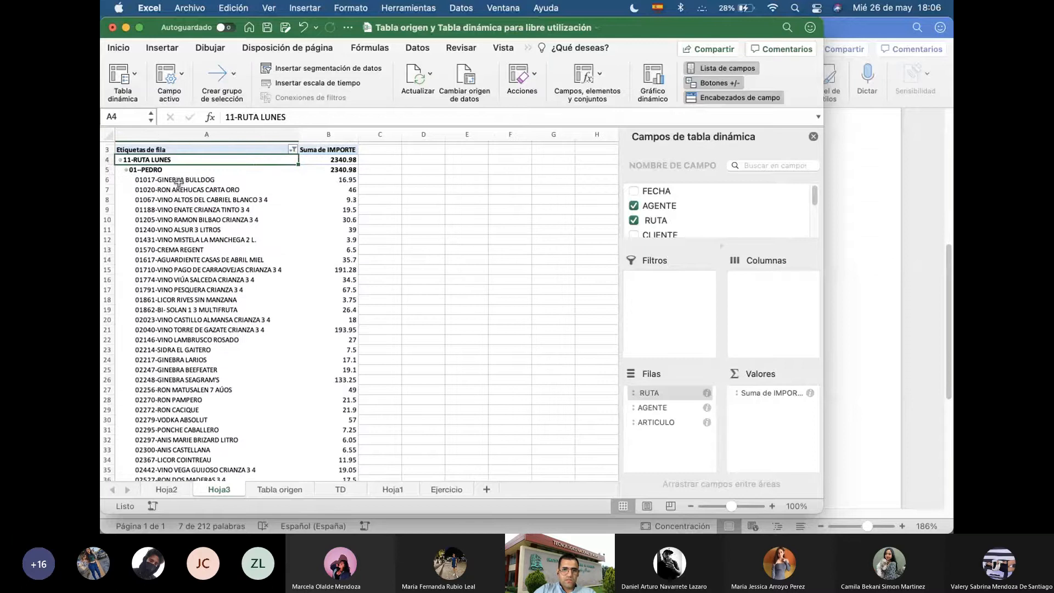
Check the year requirement of exercise 1 in the Word document, and return to Excel to look over the pivot table
{"action": "key", "text": "super+Tab"}
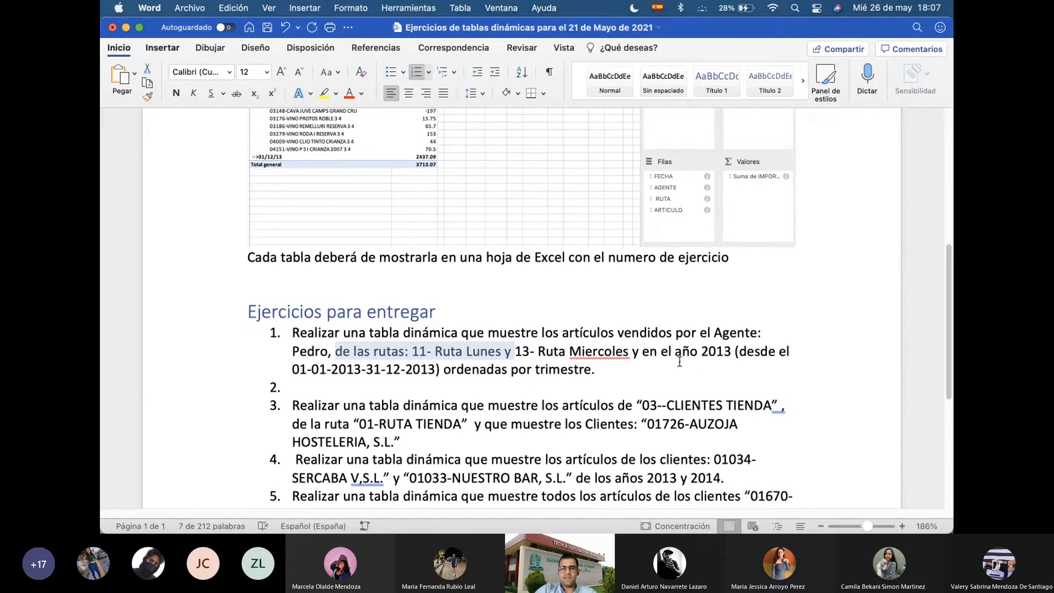
{"action": "key", "text": "super+Tab"}
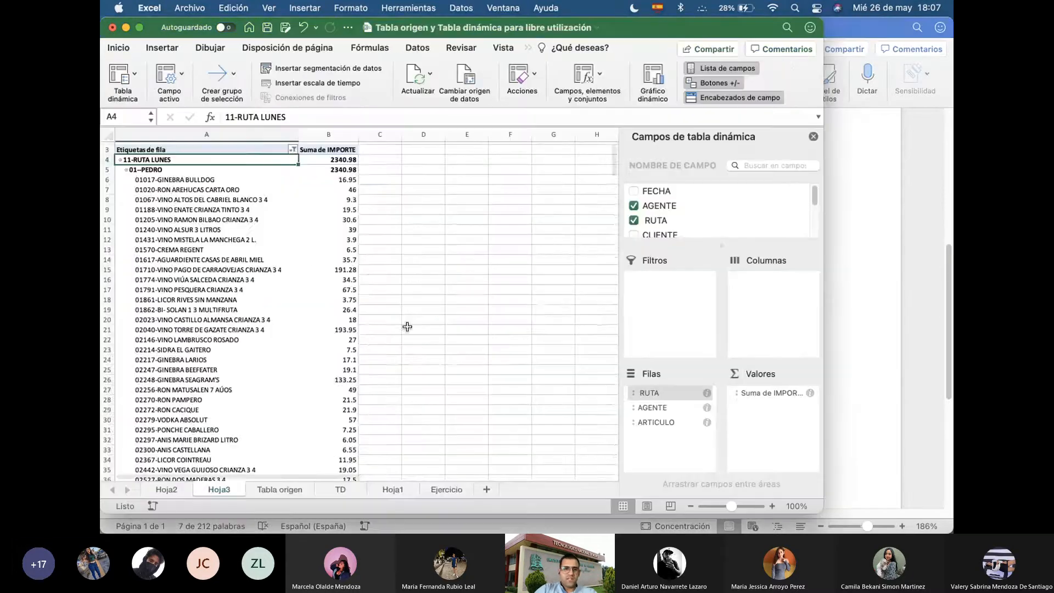
{"action": "scroll", "coordinate": [247, 302], "scroll_direction": "down", "scroll_amount": 5}
{"action": "scroll", "coordinate": [241, 304], "scroll_direction": "up", "scroll_amount": 5}
{"action": "scroll", "coordinate": [263, 316], "scroll_direction": "down", "scroll_amount": 2}
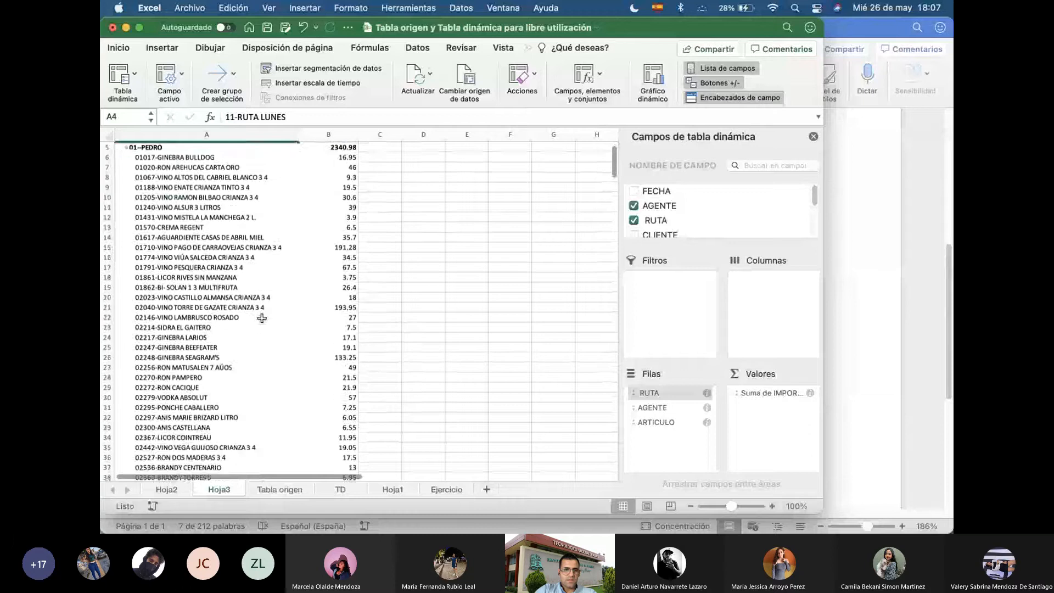
{"action": "scroll", "coordinate": [259, 316], "scroll_direction": "up", "scroll_amount": 2}
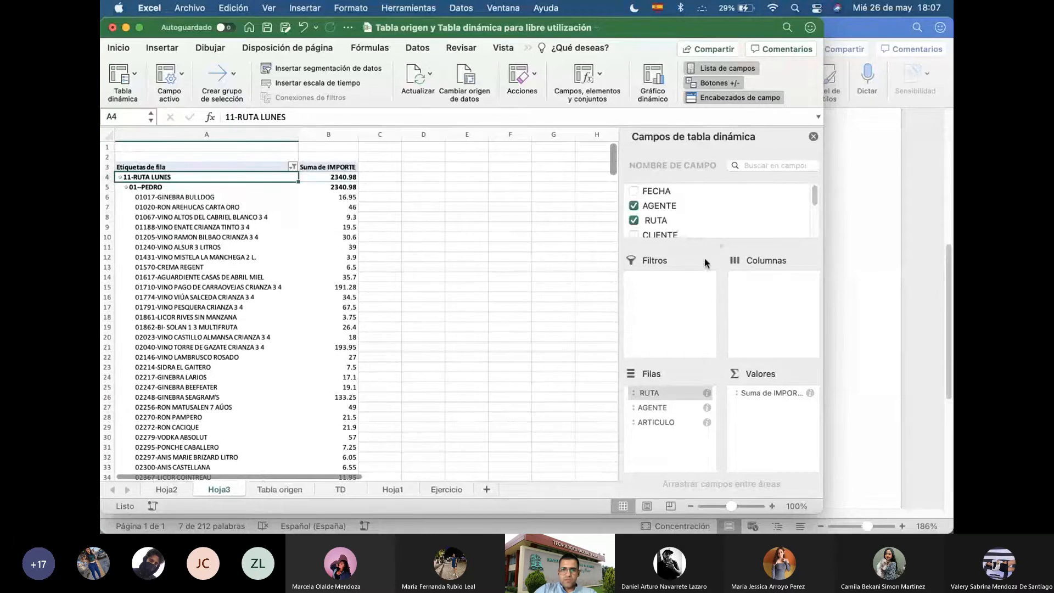
Try placing the FECHA field in the pivot table's columns, and undo the addition
{"action": "left_click", "coordinate": [660, 192]}
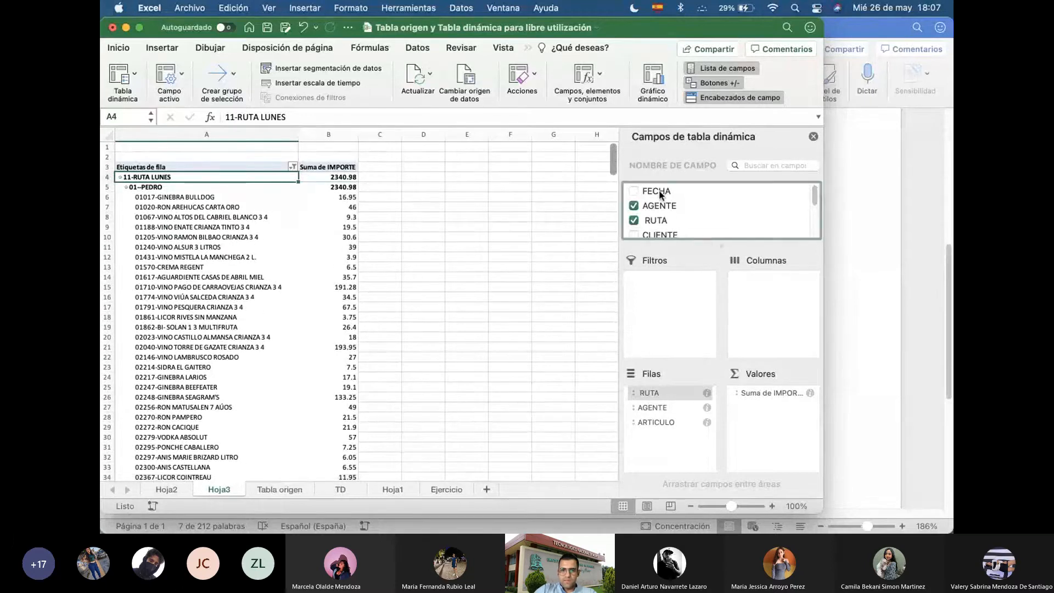
{"action": "left_click_drag", "start_coordinate": [660, 192], "coordinate": [740, 283]}
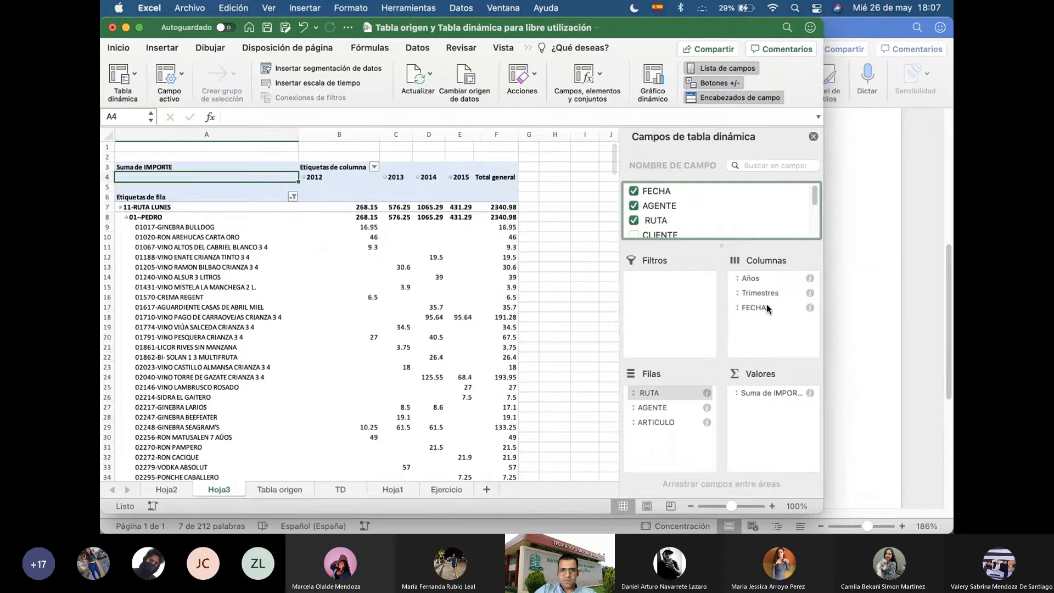
{"action": "key", "text": "super+z"}
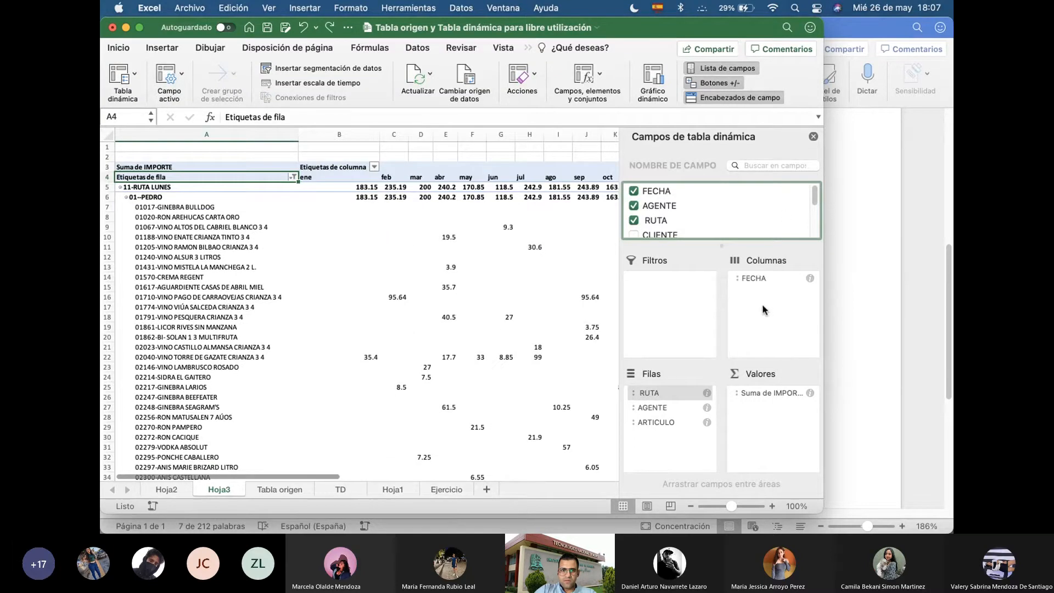
{"action": "key", "text": "super+z"}
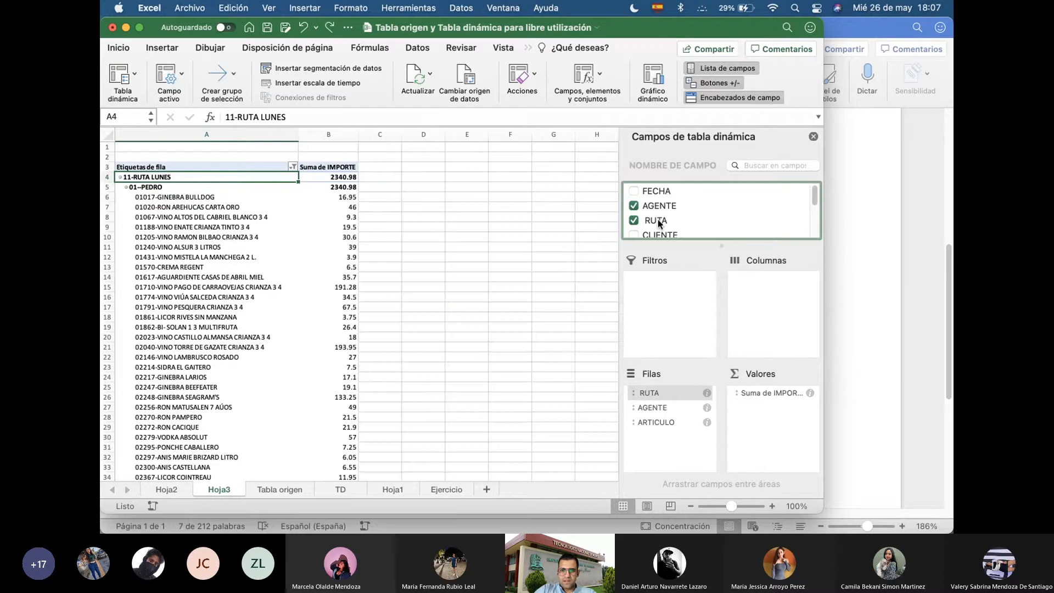
Add the FECHA field to the pivot table's rows above RUTA, grouped by Años and Trimestres
{"action": "left_click_drag", "start_coordinate": [653, 196], "coordinate": [670, 387]}
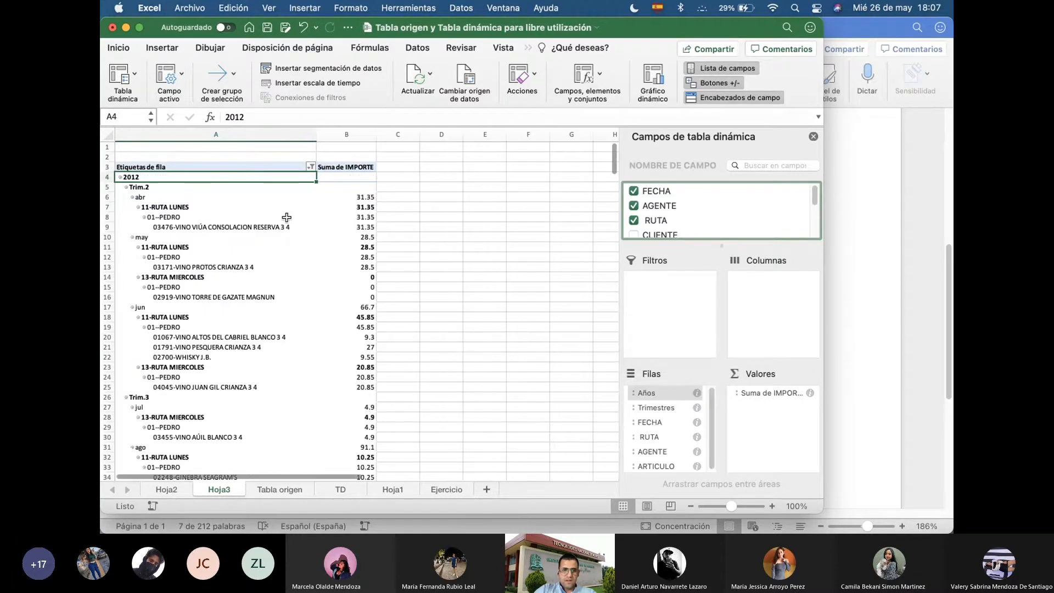
Collapse and expand the 2012 and 2013 groups to look over the data under each year
{"action": "left_click", "coordinate": [121, 177]}
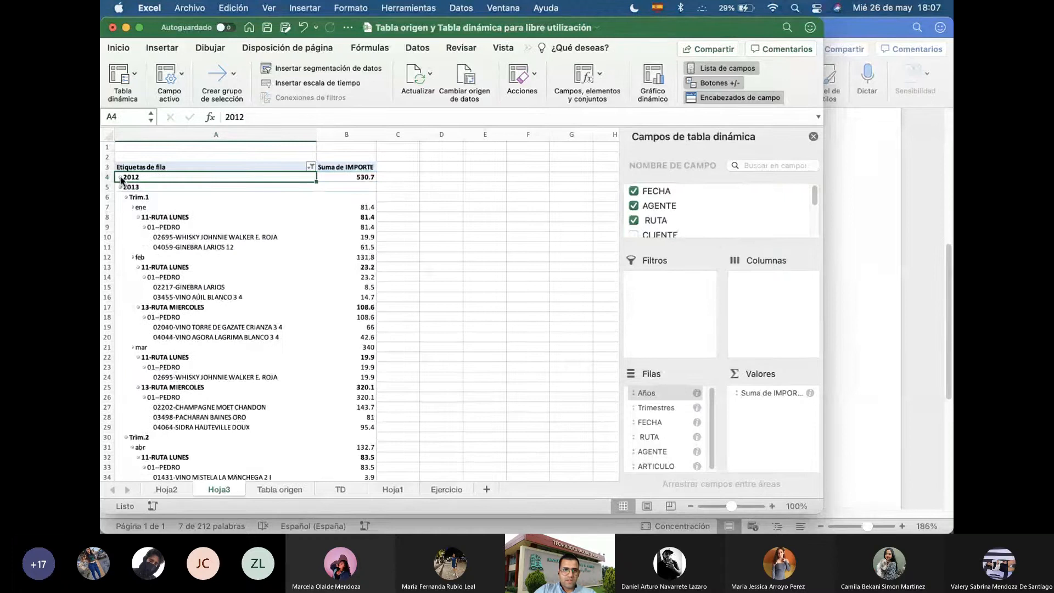
{"action": "right_click", "coordinate": [120, 178]}
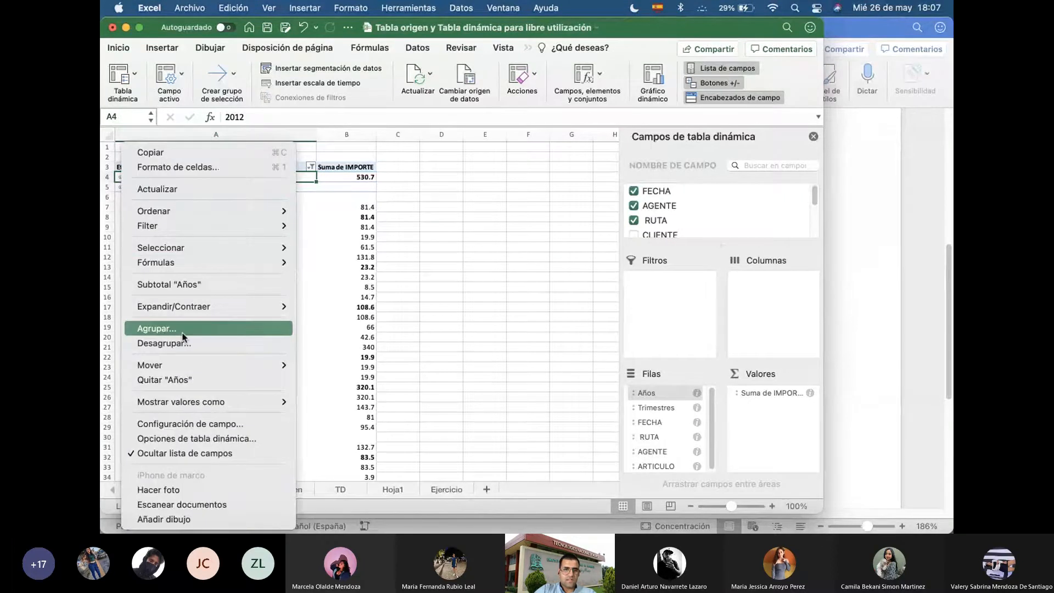
{"action": "key", "text": "Escape"}
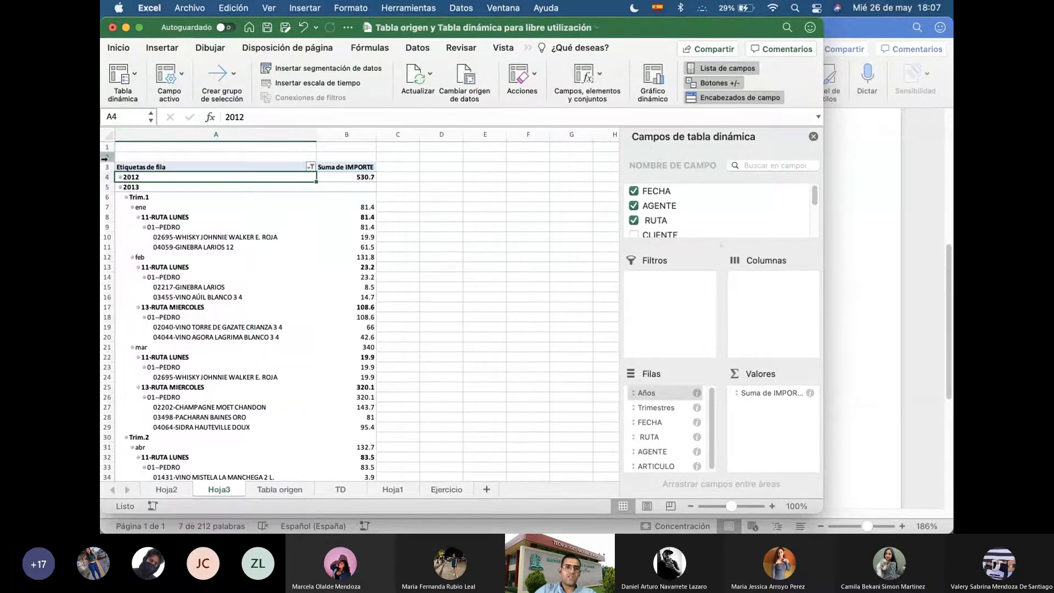
{"action": "left_click", "coordinate": [119, 187]}
{"action": "left_click", "coordinate": [120, 177]}
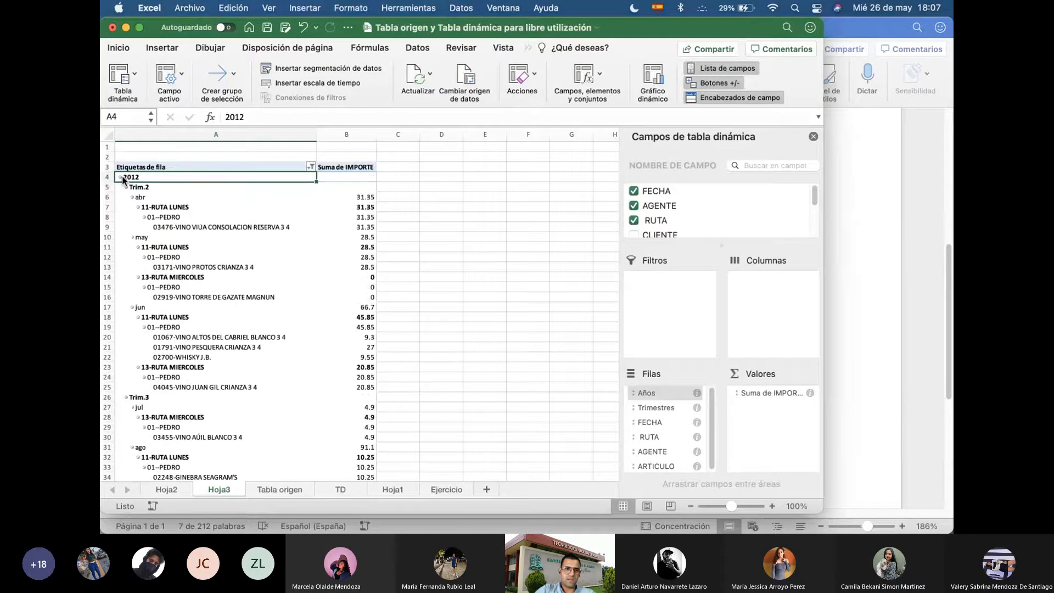
Open the grouping settings for the pivot table's dates and check exercise 1's date range in the Word document
{"action": "right_click", "coordinate": [120, 179]}
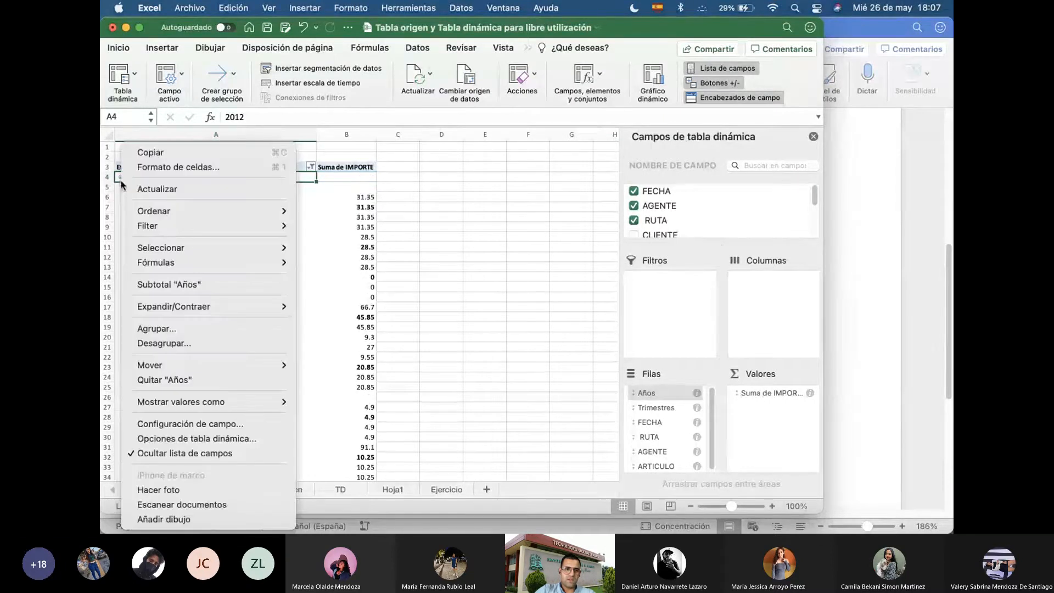
{"action": "left_click", "coordinate": [198, 329]}
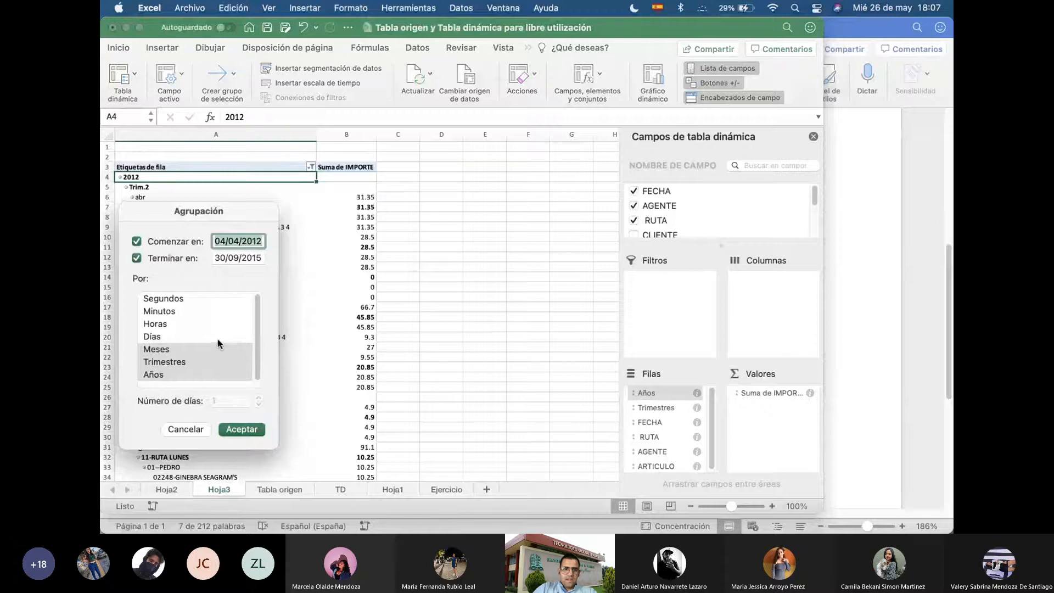
{"action": "left_click", "coordinate": [262, 243]}
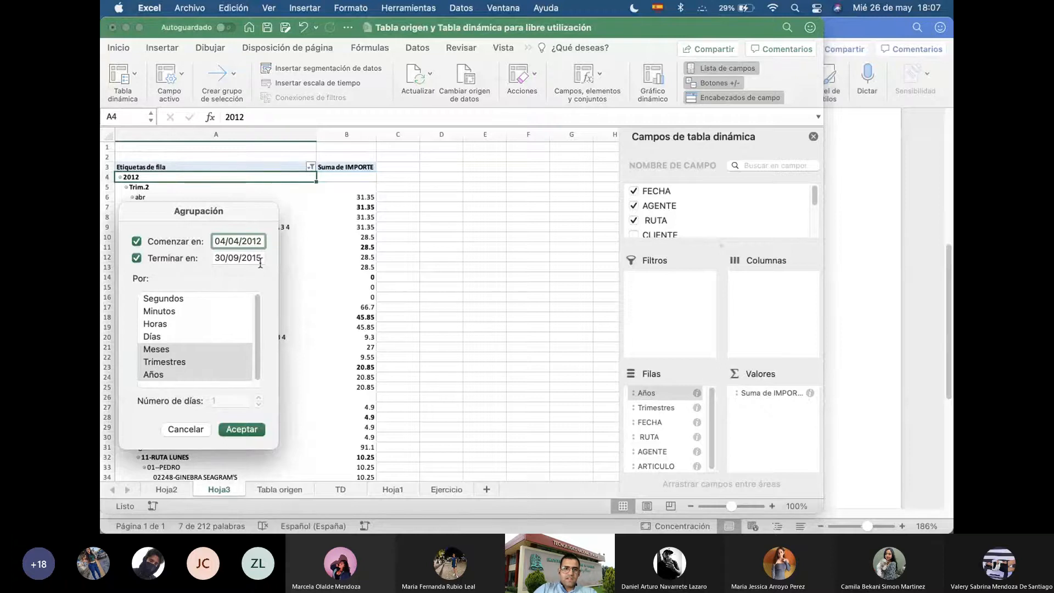
{"action": "key", "text": "super+Tab"}
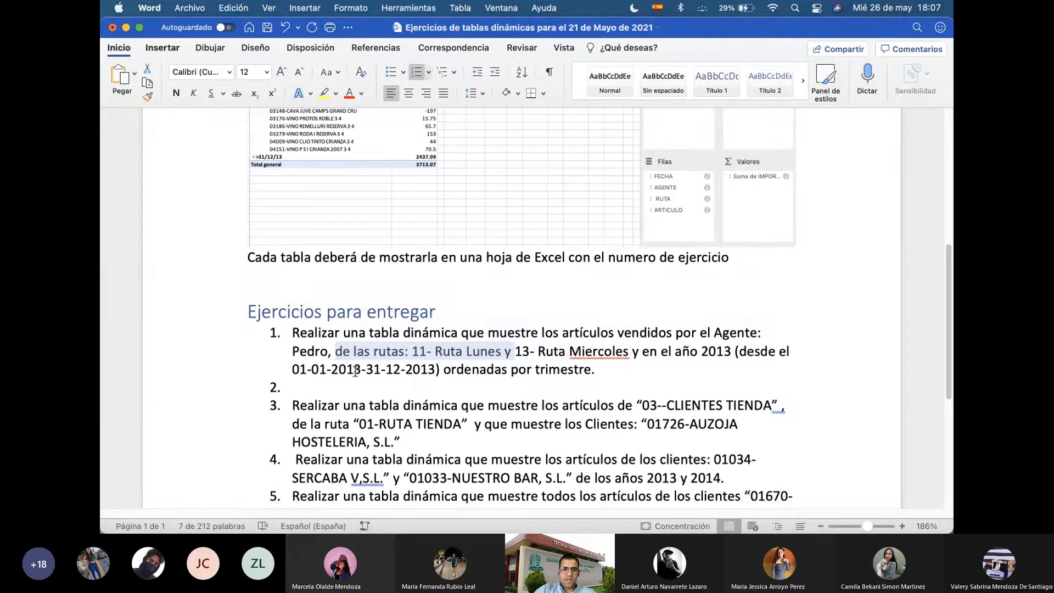
{"action": "key", "text": "super+Tab"}
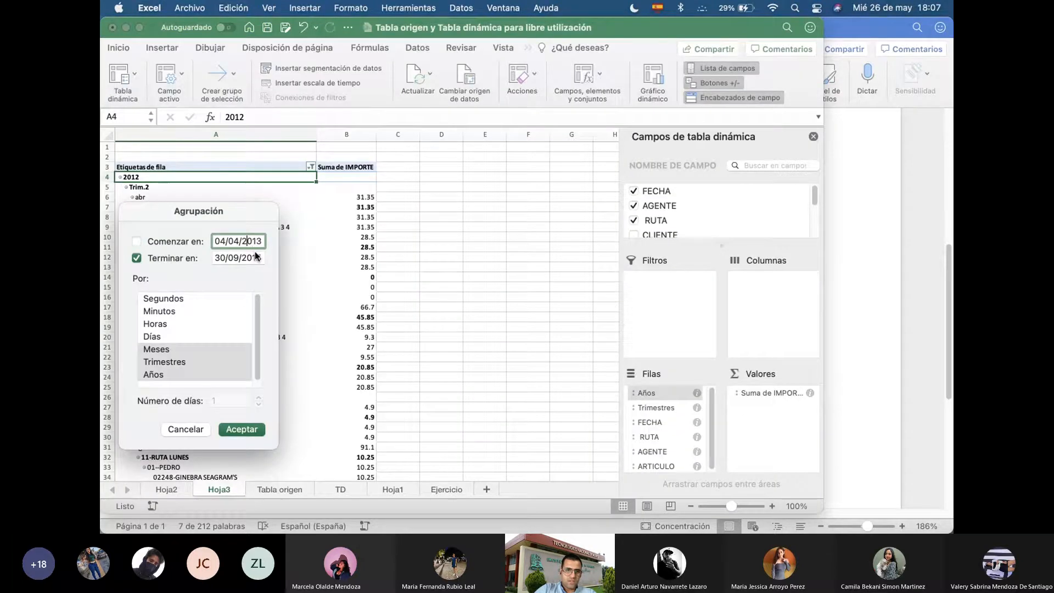
Set the start date of the date grouping to 01/01/2013
{"action": "key", "text": "Left"}
{"action": "key", "text": "Left"}
{"action": "key", "text": "BackSpace"}
{"action": "type", "text": "1"}
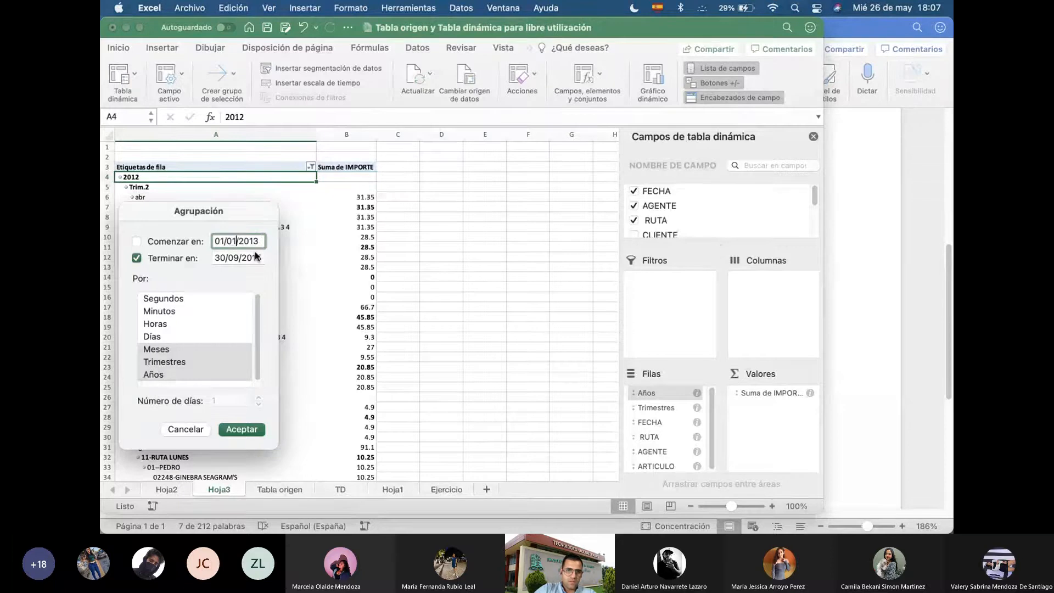
{"action": "key", "text": "Left"}
{"action": "key", "text": "Left"}
{"action": "key", "text": "Left"}
{"action": "key", "text": "BackSpace"}
{"action": "type", "text": "1"}
Set the end date of the date grouping to 31/12/2013
{"action": "left_click", "coordinate": [263, 256]}
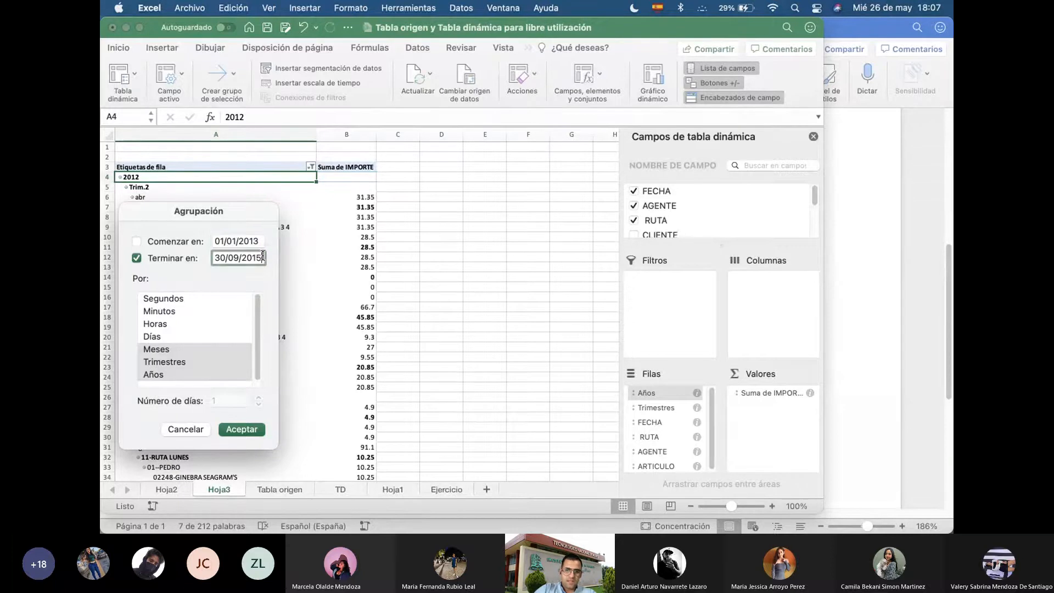
{"action": "key", "text": "BackSpace"}
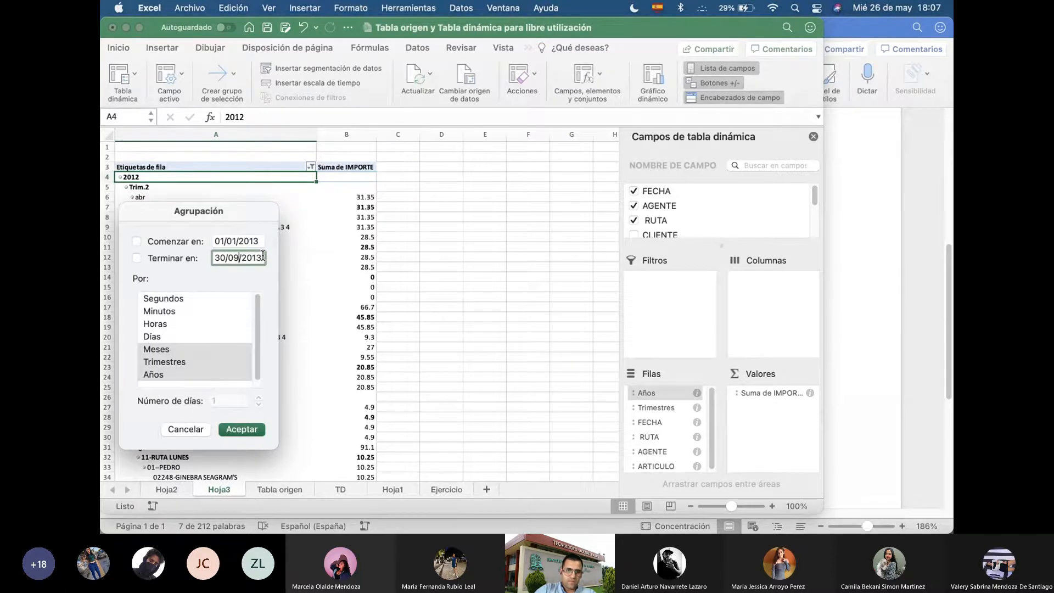
{"action": "key", "text": "BackSpace"}
{"action": "key", "text": "BackSpace"}
{"action": "type", "text": "12"}
{"action": "key", "text": "Left"}
{"action": "key", "text": "Left"}
{"action": "key", "text": "Left"}
{"action": "key", "text": "BackSpace"}
{"action": "type", "text": "1"}
Group the dates by Trimestres only, rechecking exercise 1 in the Word document before applying the grouping
{"action": "left_click", "coordinate": [170, 350]}
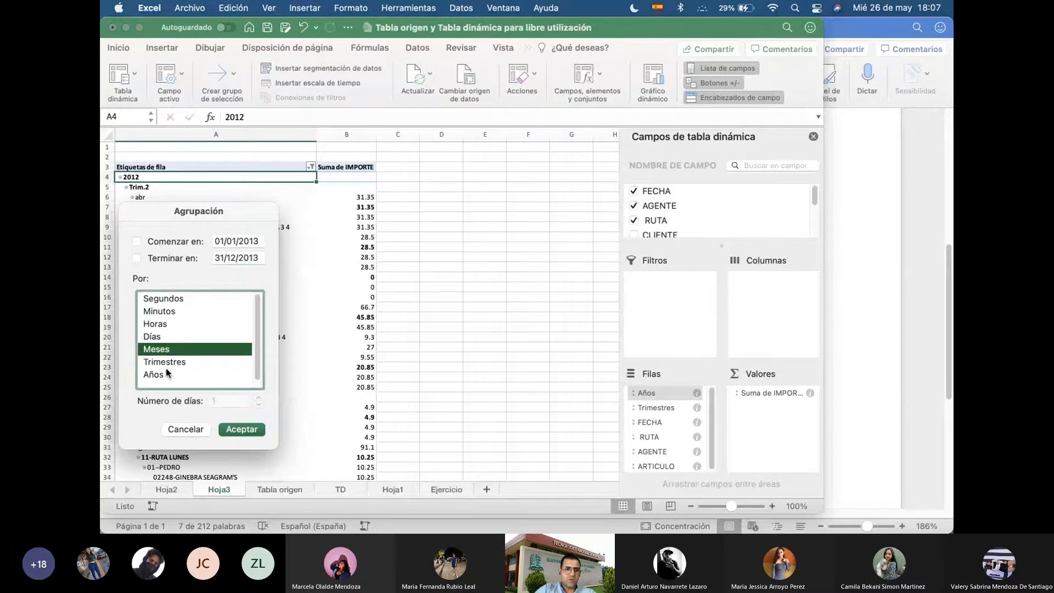
{"action": "left_click", "coordinate": [167, 363]}
{"action": "key", "text": "Escape"}
{"action": "key", "text": "super+Tab"}
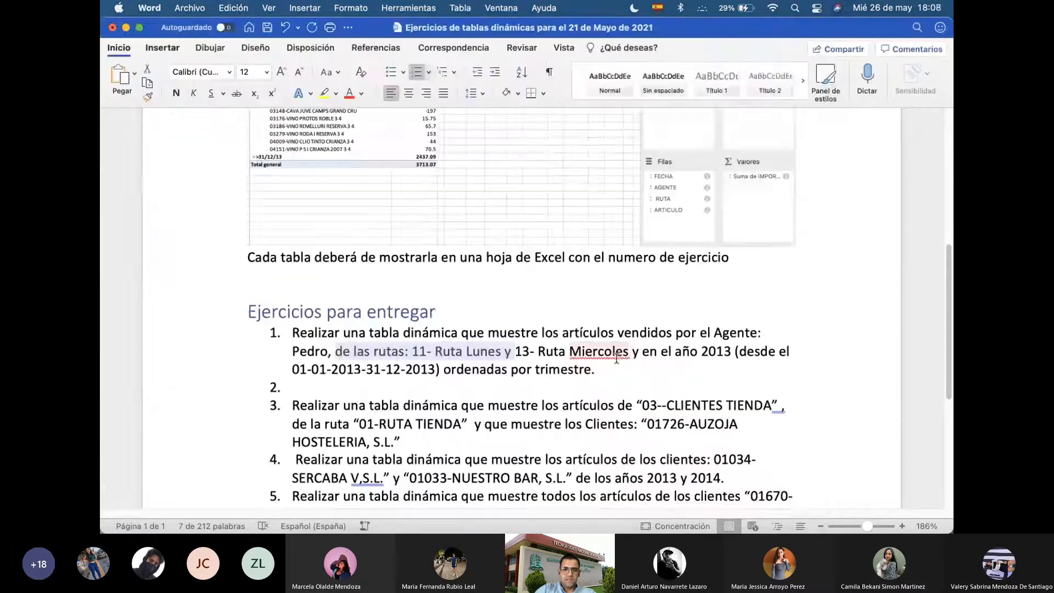
{"action": "key", "text": "super+Tab"}
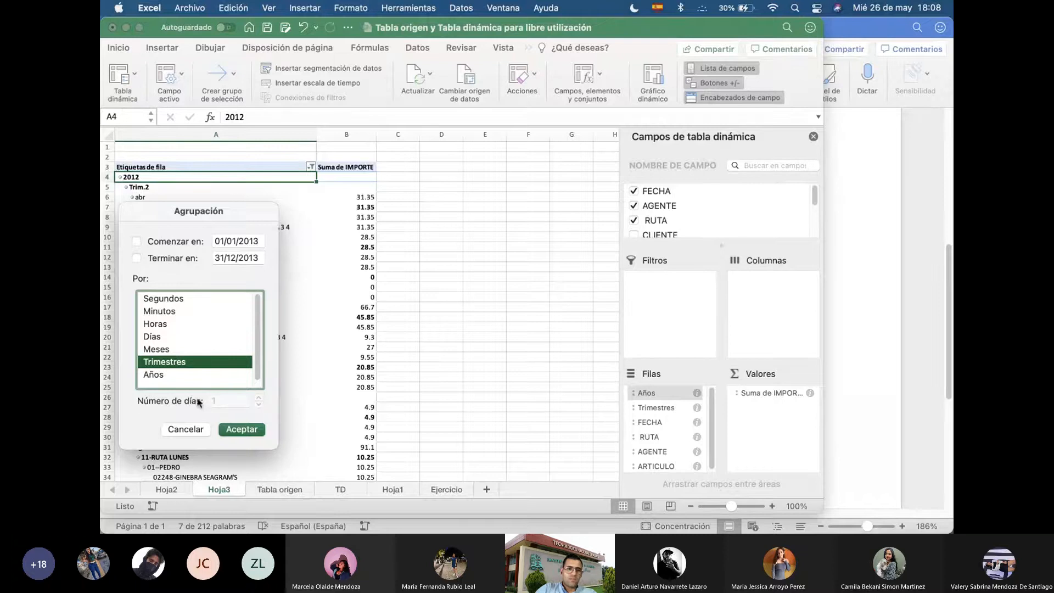
{"action": "left_click", "coordinate": [234, 431]}
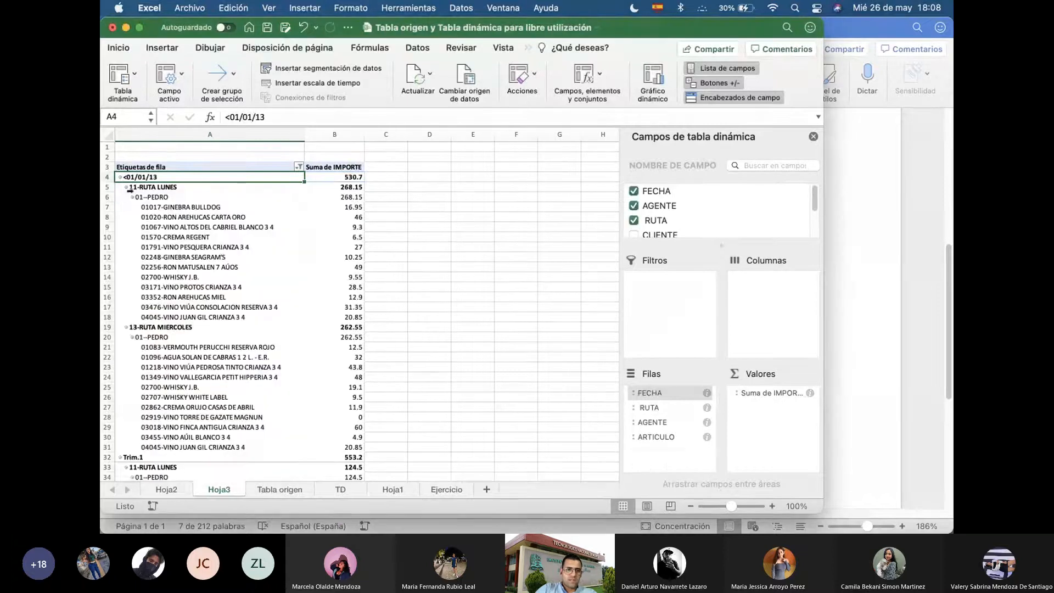
Collapse the <01/01/13 group and the Trim.1 to Trim.4 groups in the pivot table
{"action": "left_click", "coordinate": [120, 178]}
{"action": "left_click", "coordinate": [120, 187]}
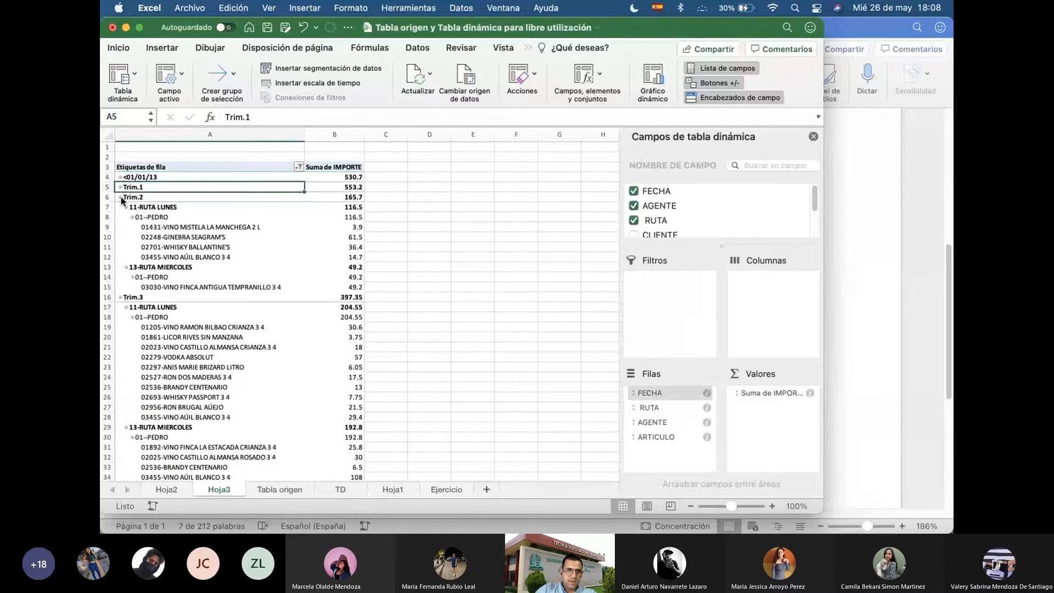
{"action": "left_click", "coordinate": [120, 197]}
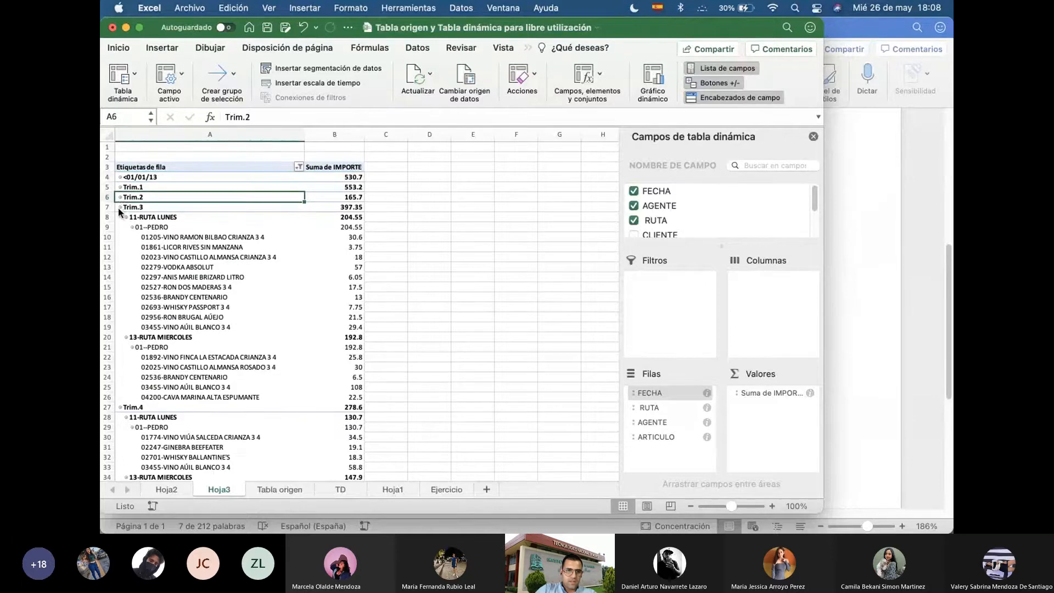
{"action": "left_click", "coordinate": [120, 207]}
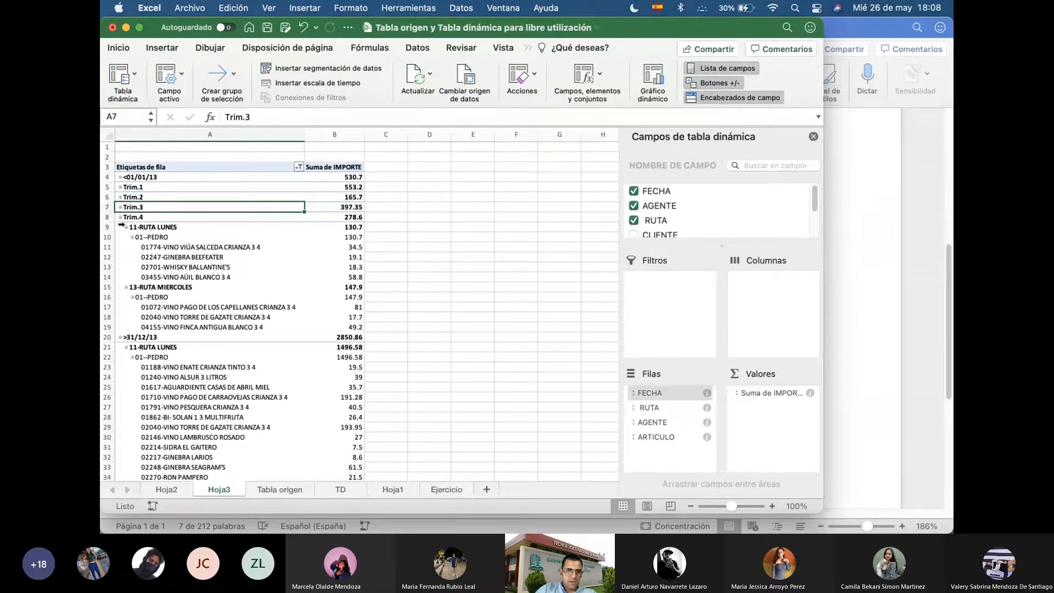
{"action": "left_click", "coordinate": [120, 217]}
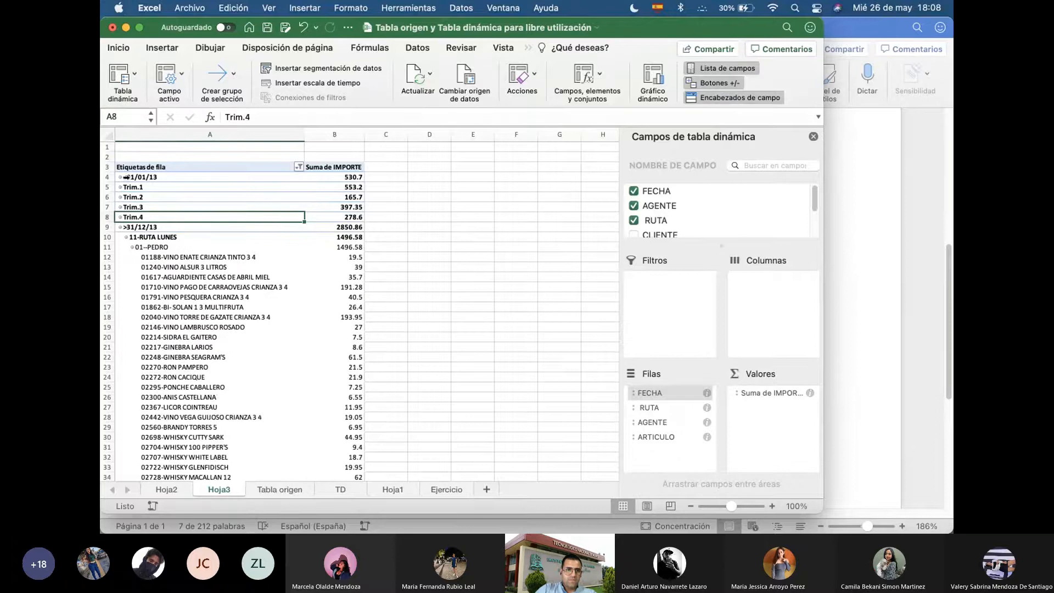
Review the contents of the <01/01/13, Trim.1 and >31/12/13 groups, leaving all three collapsed
{"action": "left_click", "coordinate": [121, 176]}
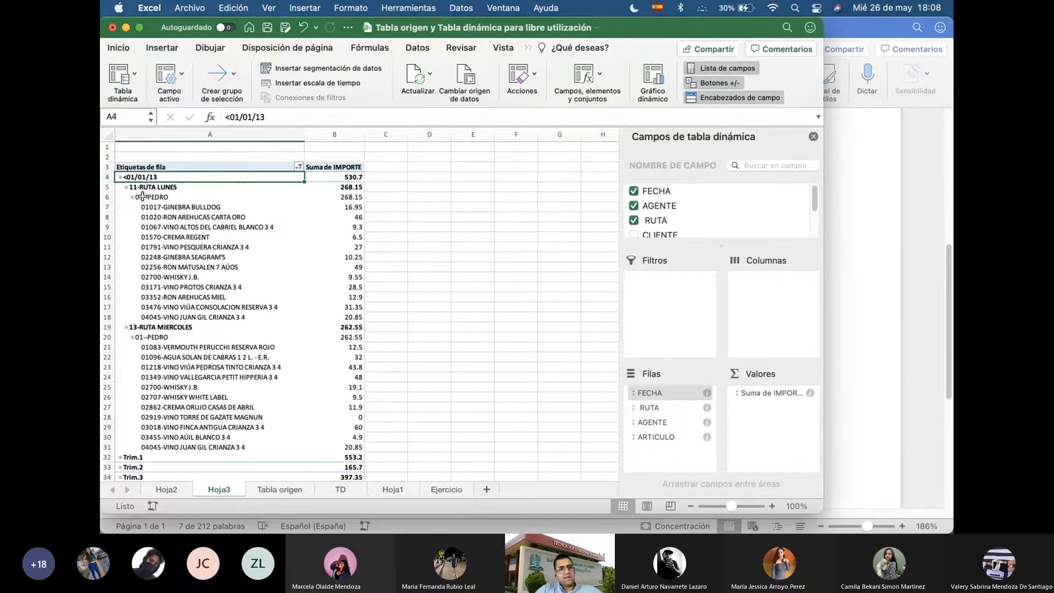
{"action": "left_click", "coordinate": [121, 177]}
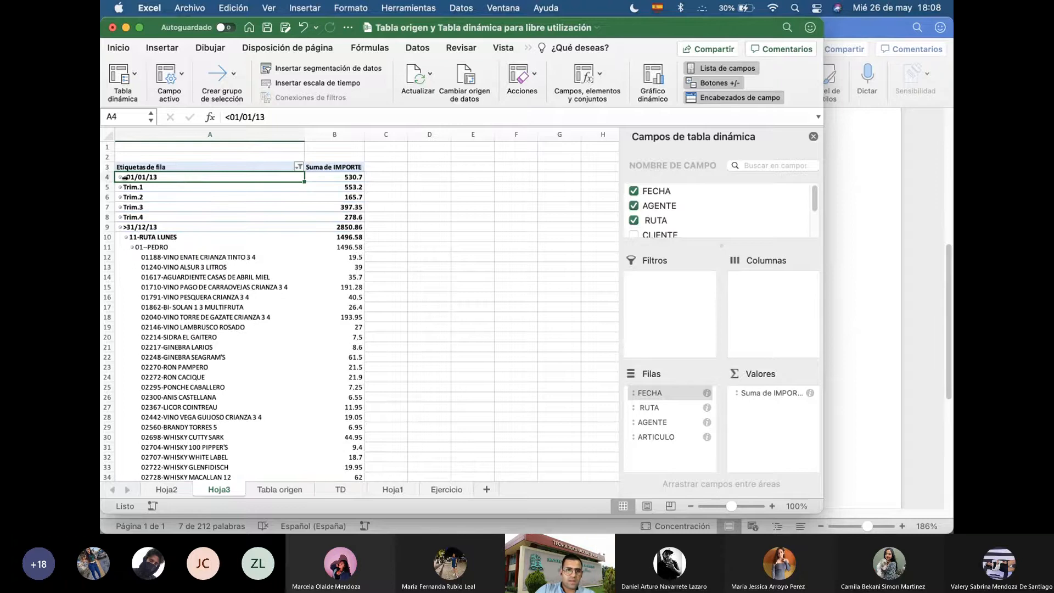
{"action": "left_click", "coordinate": [120, 187]}
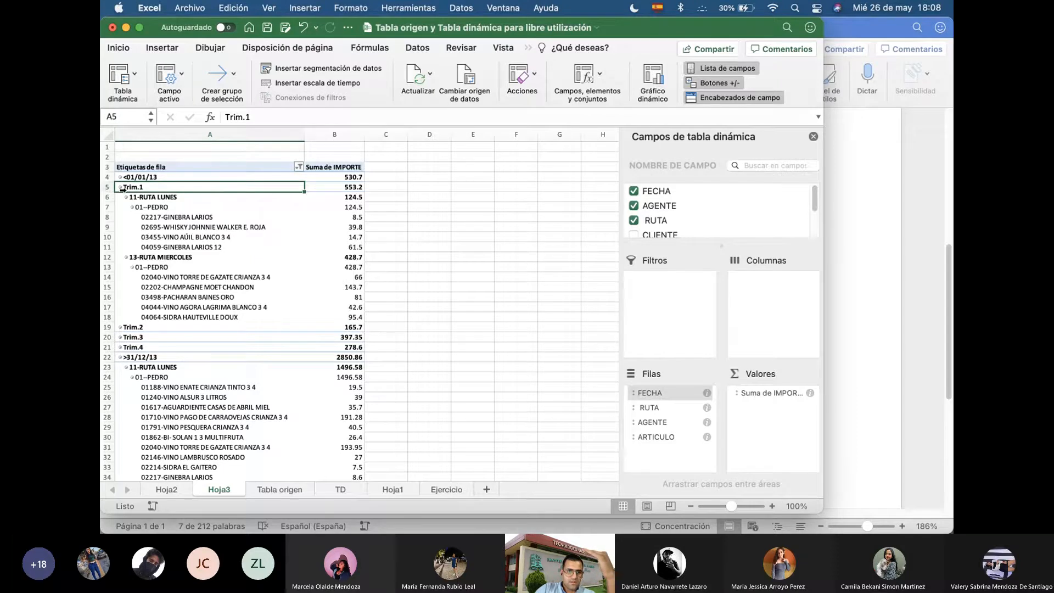
{"action": "left_click", "coordinate": [120, 188]}
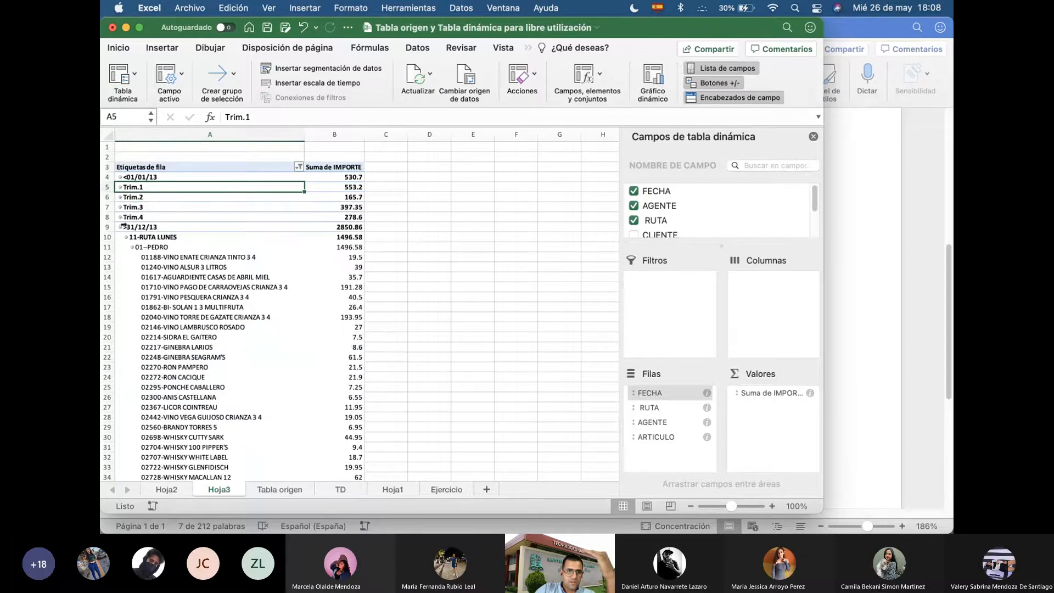
{"action": "left_click", "coordinate": [119, 227]}
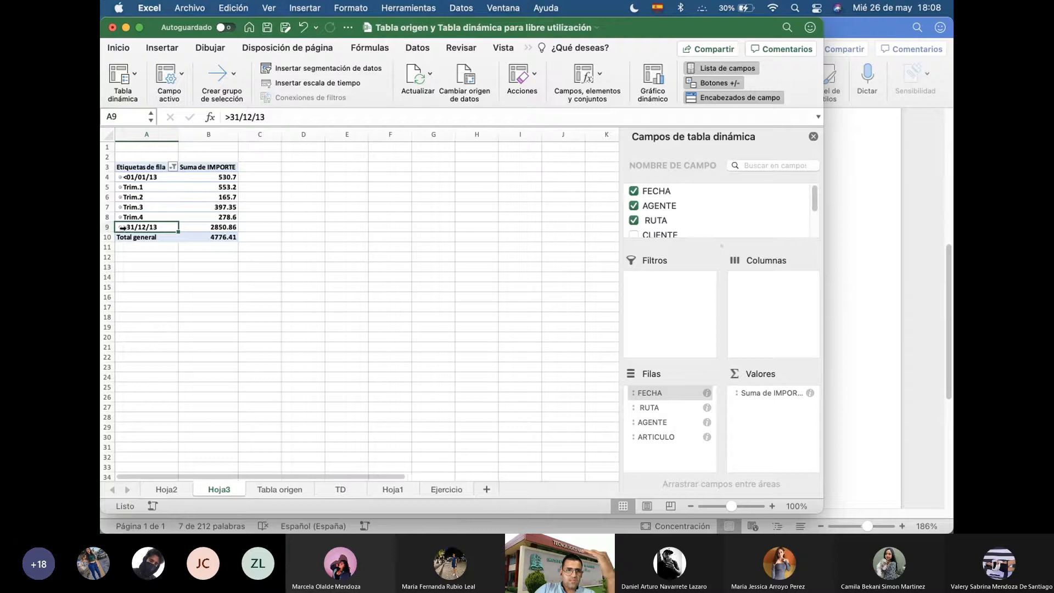
{"action": "left_click", "coordinate": [121, 228]}
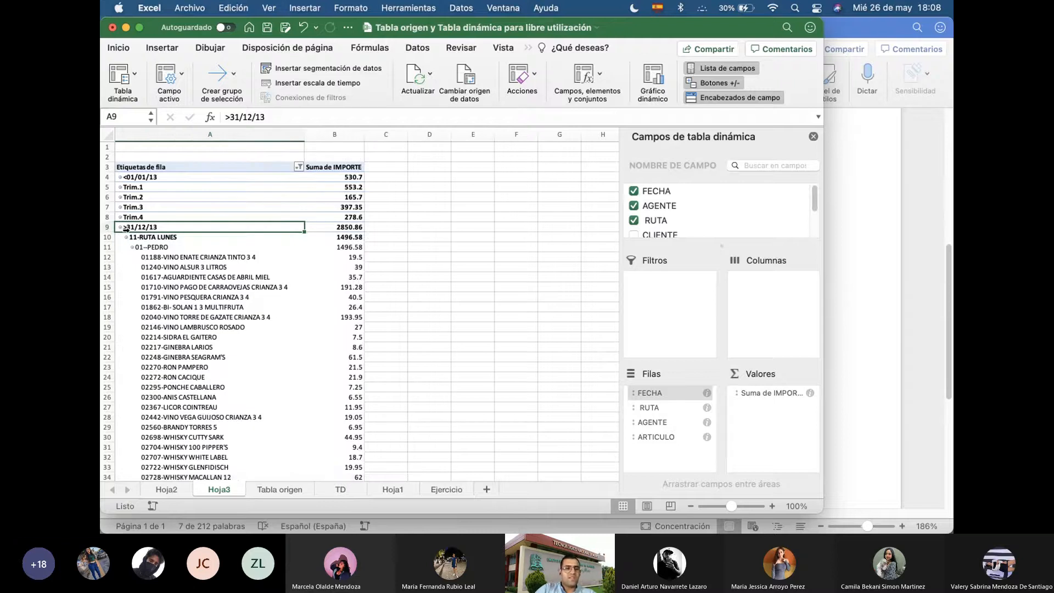
{"action": "left_click", "coordinate": [120, 227]}
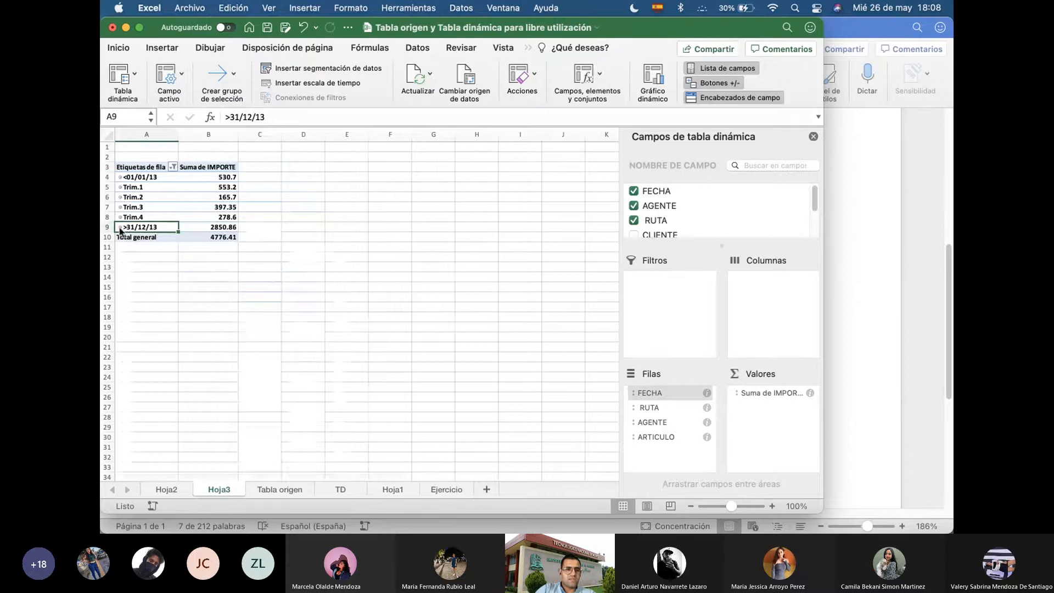
Expand the Trim.1, Trim.2, Trim.3 and Trim.4 groups and select the whole pivot table through its total row
{"action": "left_click", "coordinate": [120, 188]}
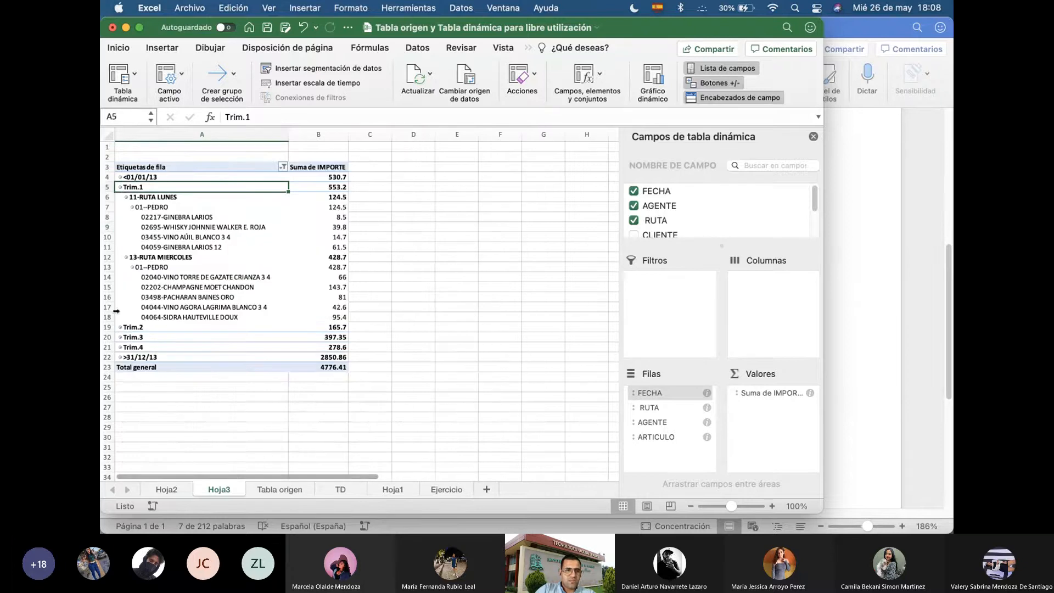
{"action": "left_click", "coordinate": [121, 327]}
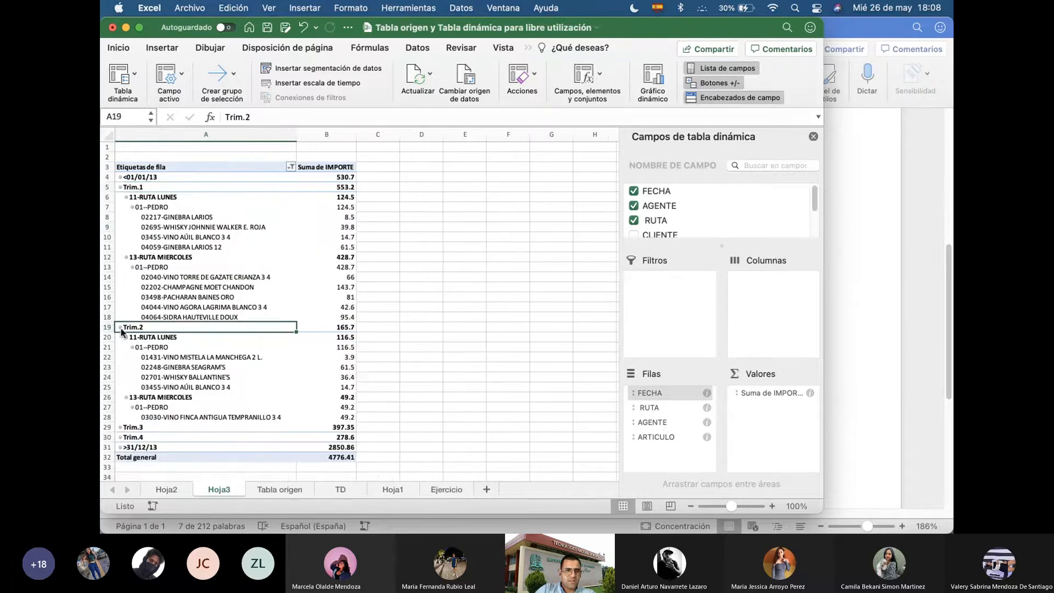
{"action": "left_click", "coordinate": [120, 428]}
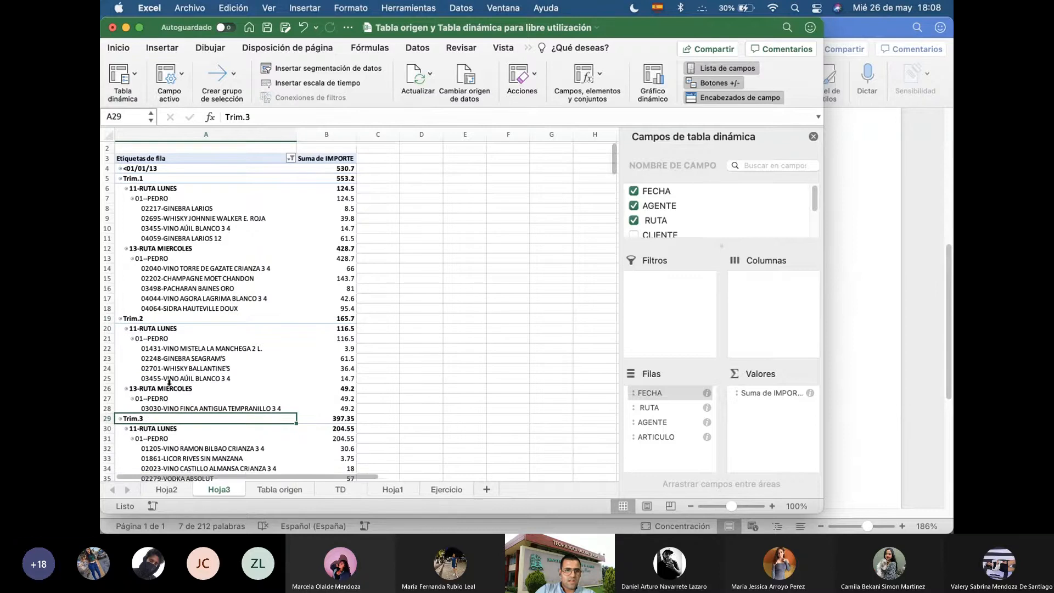
{"action": "scroll", "coordinate": [167, 384], "scroll_direction": "down", "scroll_amount": 2}
{"action": "scroll", "coordinate": [169, 378], "scroll_direction": "down", "scroll_amount": 5}
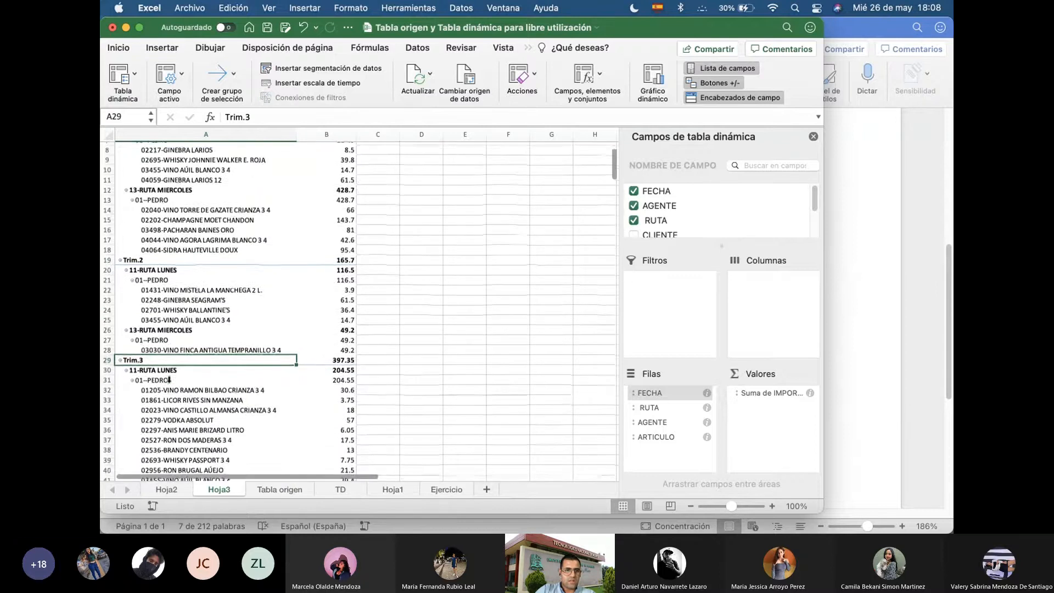
{"action": "scroll", "coordinate": [146, 412], "scroll_direction": "down", "scroll_amount": 2}
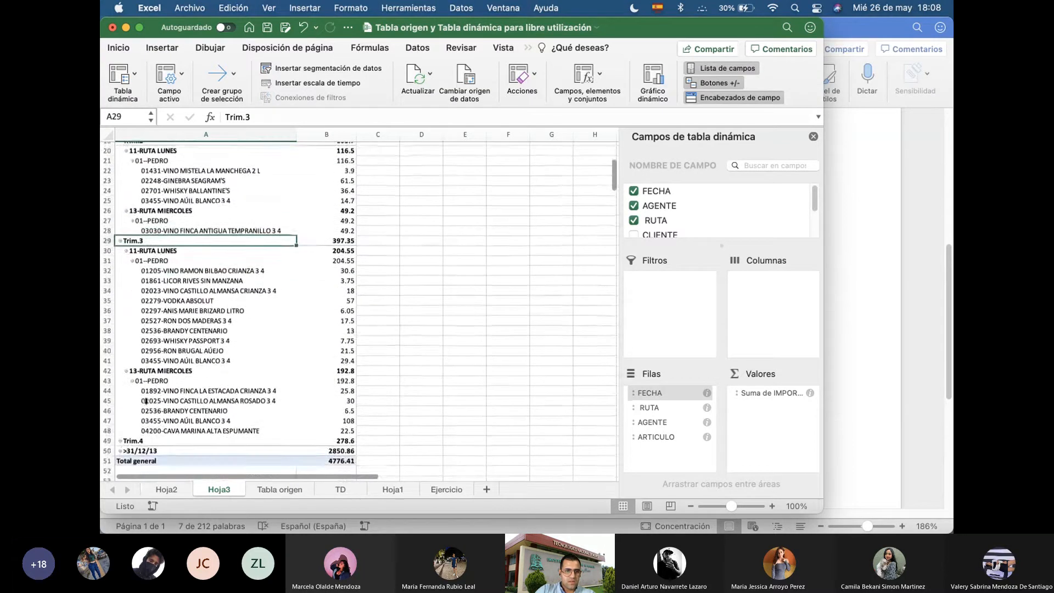
{"action": "left_click", "coordinate": [120, 440]}
{"action": "scroll", "coordinate": [132, 428], "scroll_direction": "up", "scroll_amount": 10}
{"action": "left_click_drag", "start_coordinate": [187, 167], "coordinate": [307, 399]}
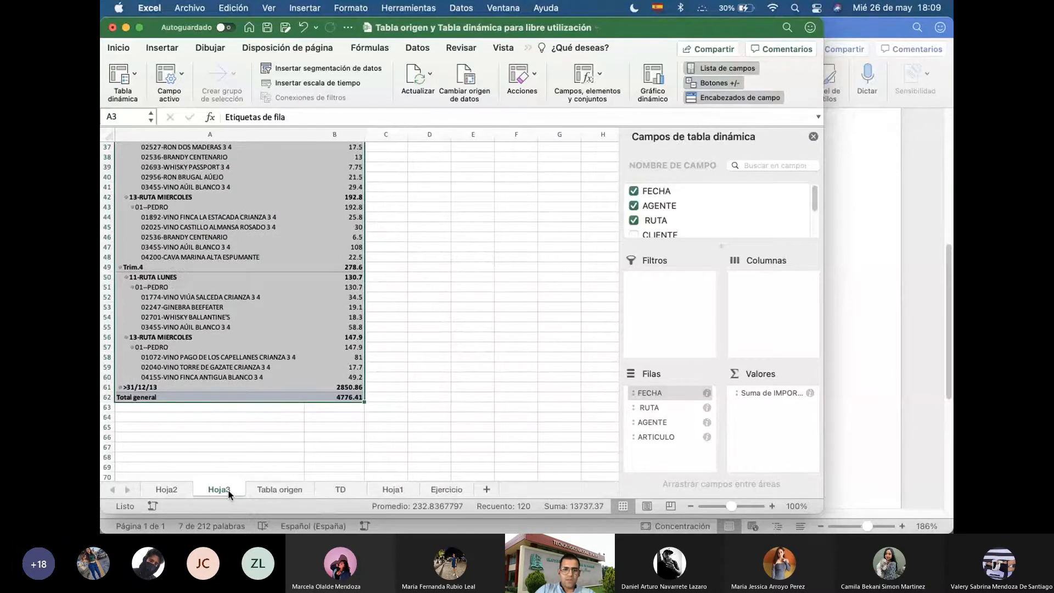
Rename the pivot table sheet Hoja3 as Ejercicio1
{"action": "key", "text": "super+Tab"}
{"action": "key", "text": "super+Tab"}
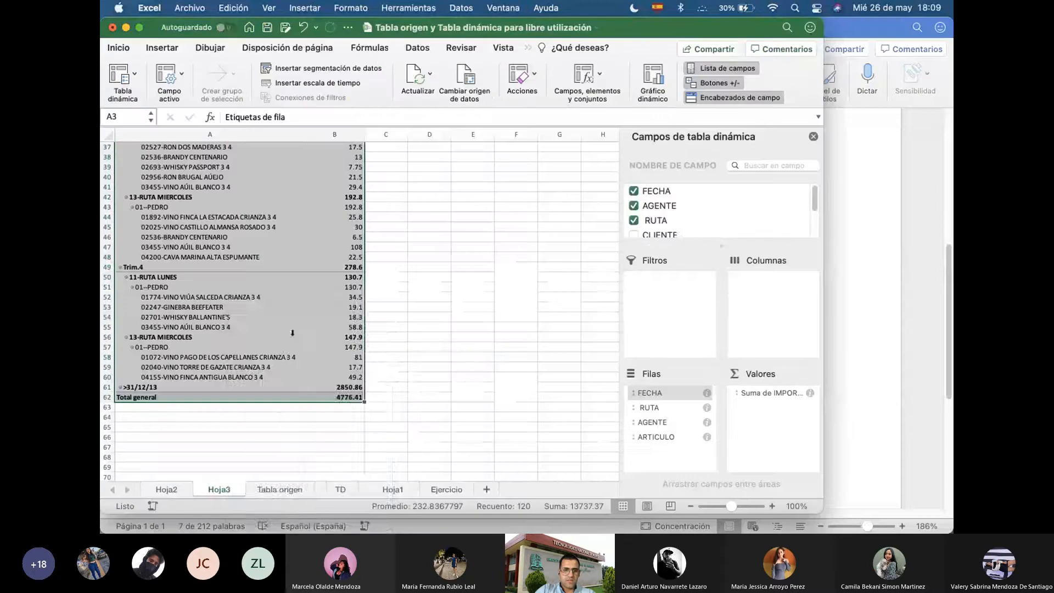
{"action": "right_click", "coordinate": [229, 485]}
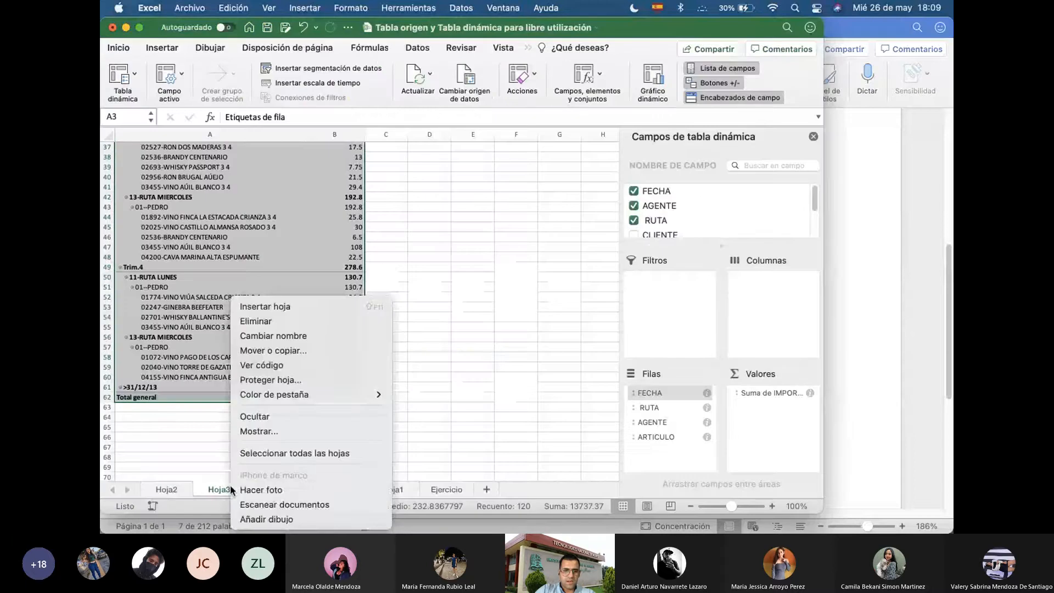
{"action": "left_click", "coordinate": [285, 338]}
{"action": "type", "text": "E"}
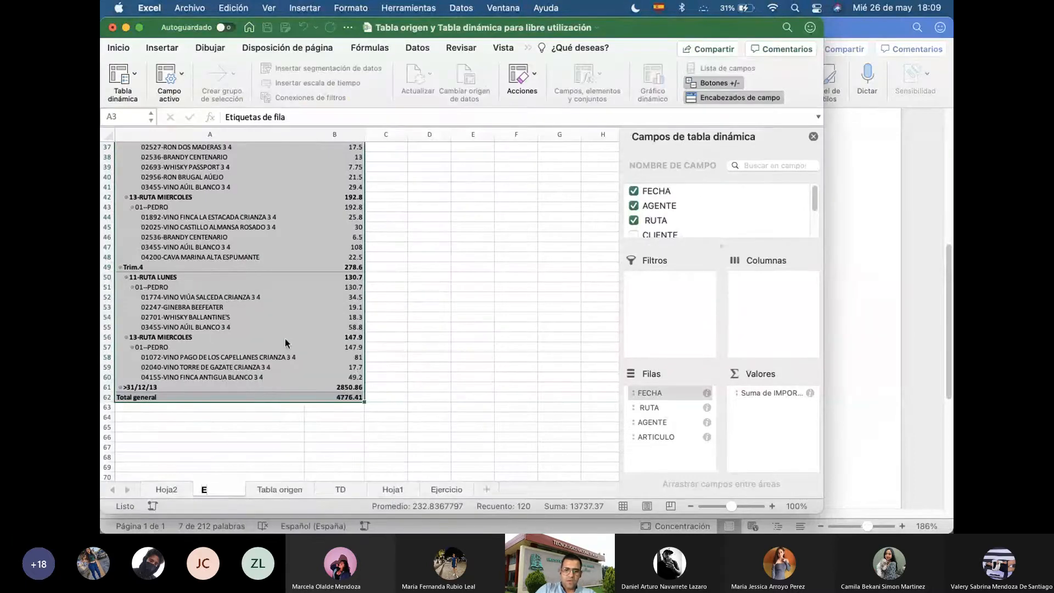
{"action": "type", "text": "jercicio1"}
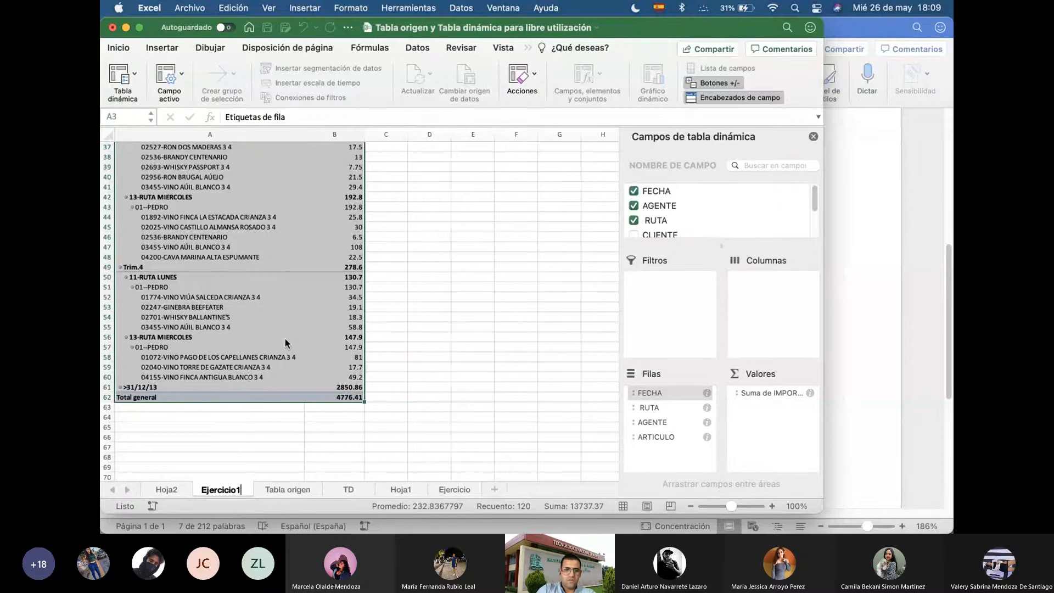
{"action": "left_click", "coordinate": [397, 287]}
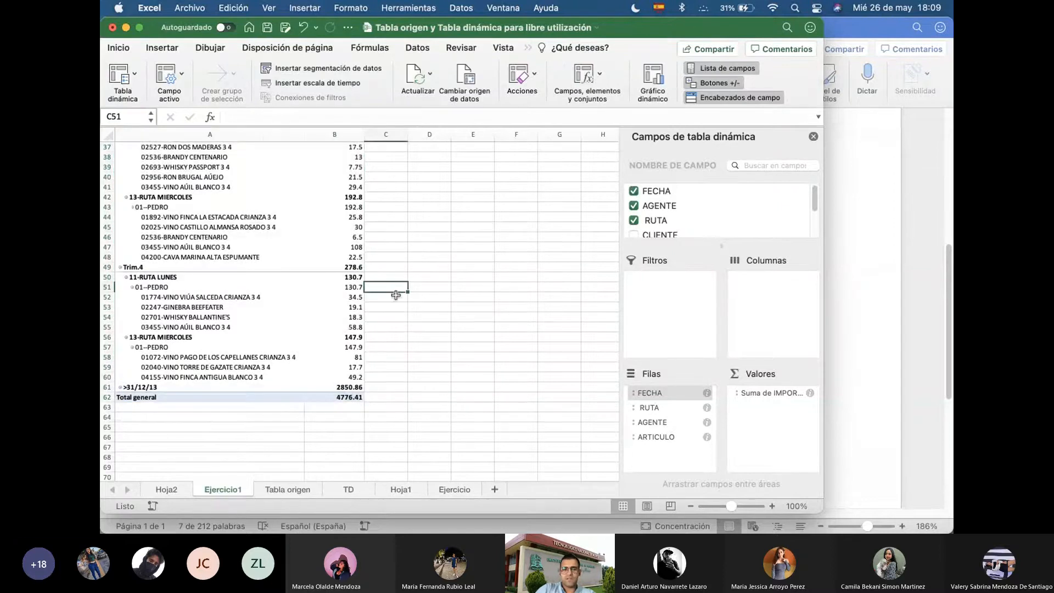
Collapse the Trim.1, Trim.2, Trim.3 and Trim.4 groups, rechecking exercise 1 in the Word document before collapsing Trim.4
{"action": "scroll", "coordinate": [333, 319], "scroll_direction": "up", "scroll_amount": 2}
{"action": "scroll", "coordinate": [334, 319], "scroll_direction": "up", "scroll_amount": 10}
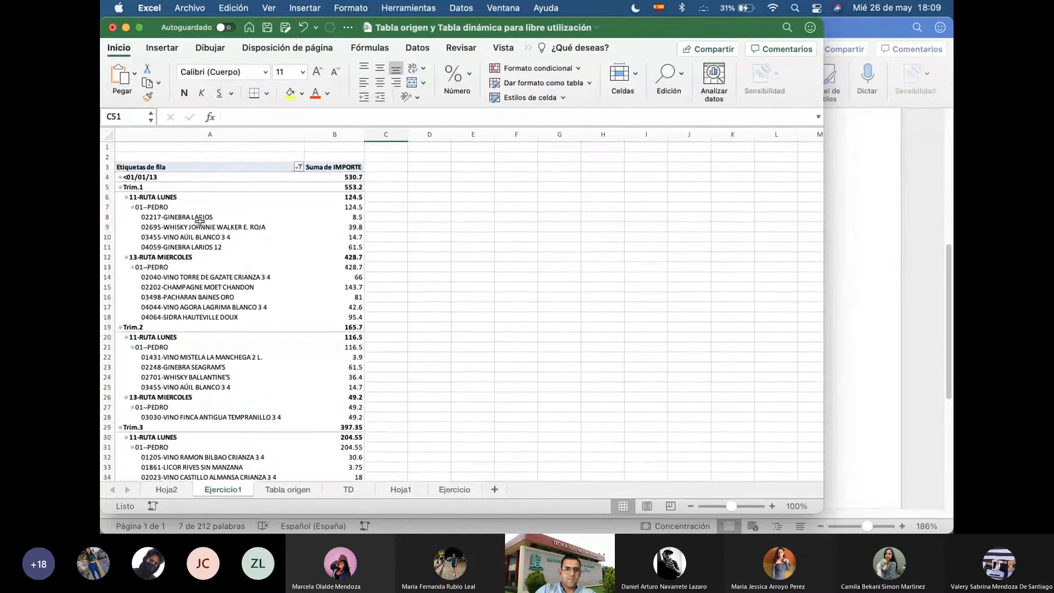
{"action": "scroll", "coordinate": [220, 247], "scroll_direction": "down", "scroll_amount": 2}
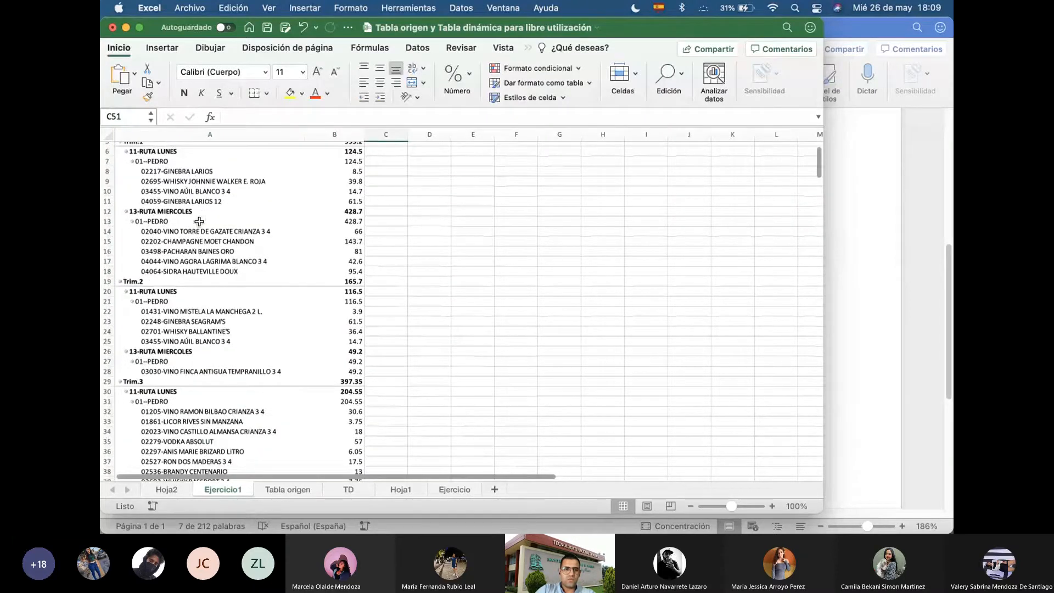
{"action": "scroll", "coordinate": [165, 220], "scroll_direction": "up", "scroll_amount": 3}
{"action": "left_click", "coordinate": [120, 187]}
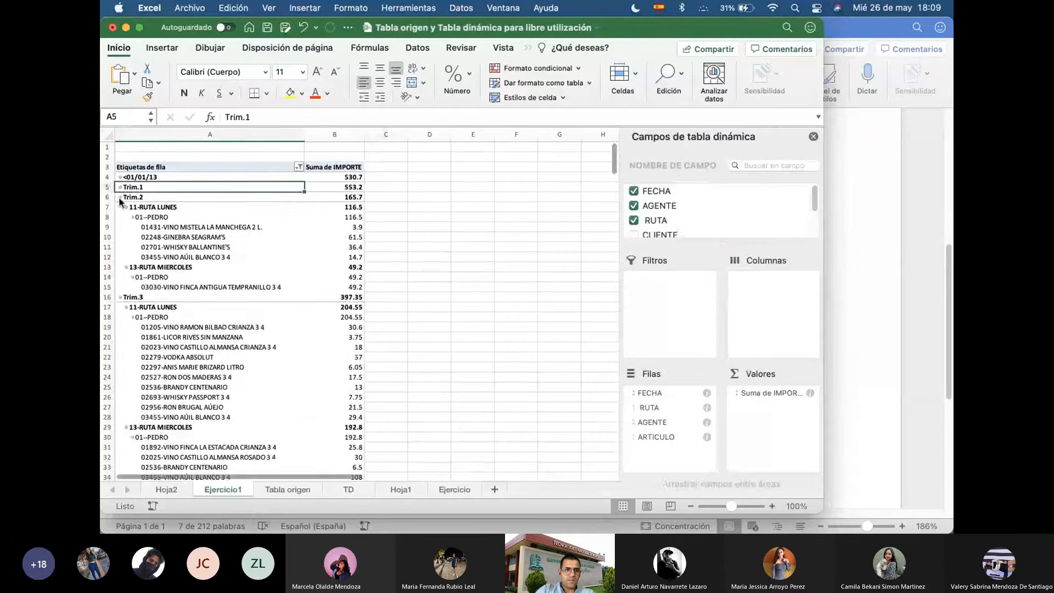
{"action": "left_click", "coordinate": [120, 198]}
{"action": "left_click", "coordinate": [121, 207]}
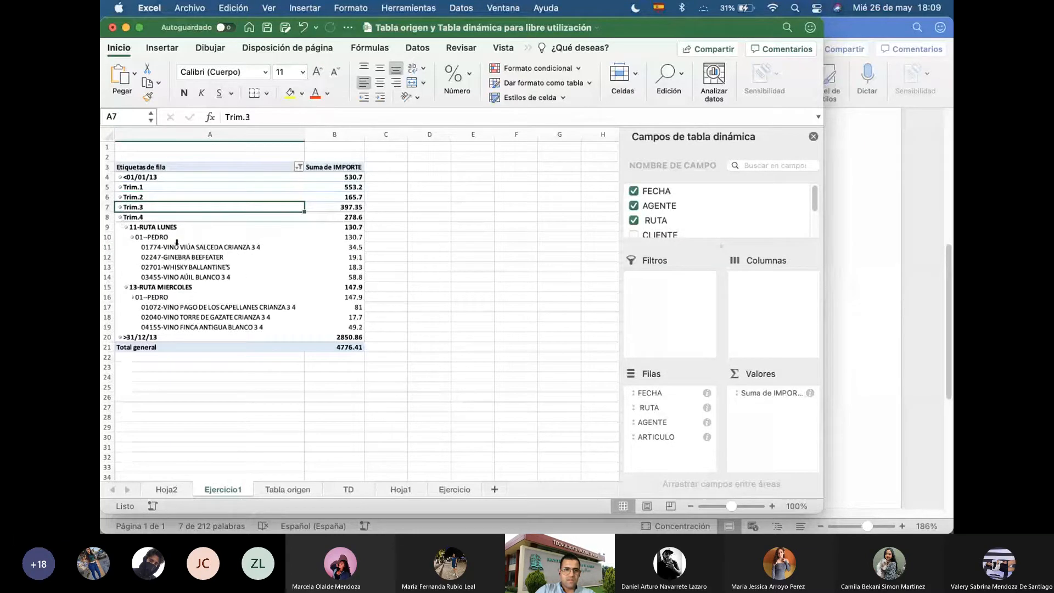
{"action": "key", "text": "super+Tab"}
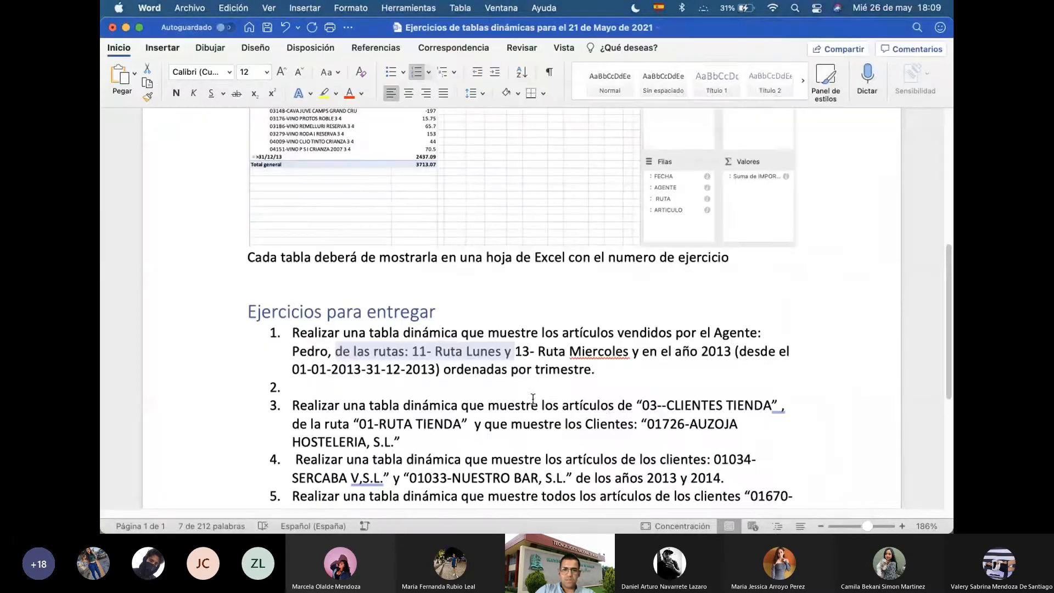
{"action": "left_click", "coordinate": [709, 340]}
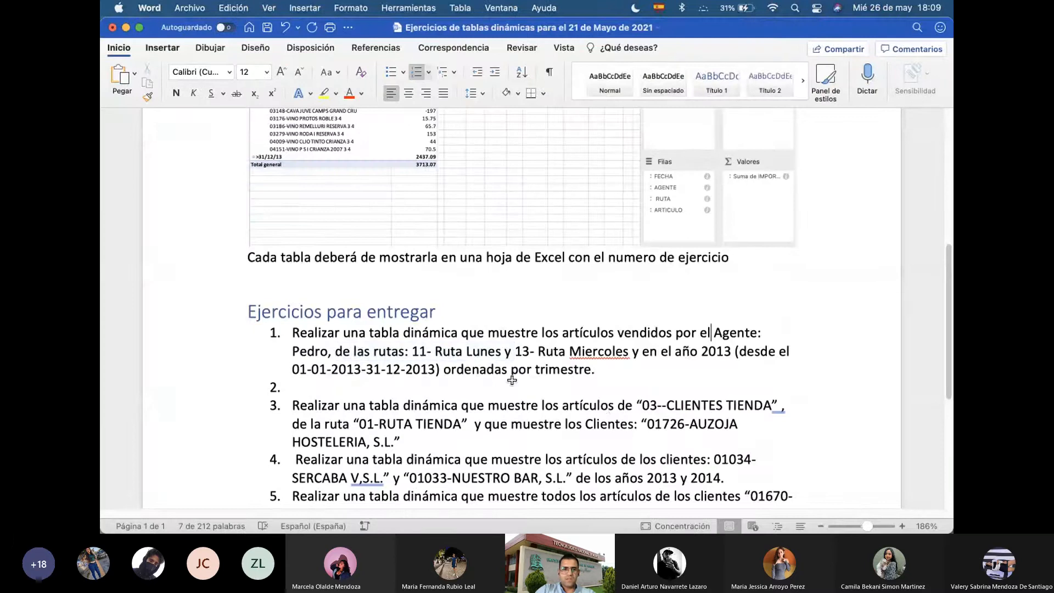
{"action": "key", "text": "super+Tab"}
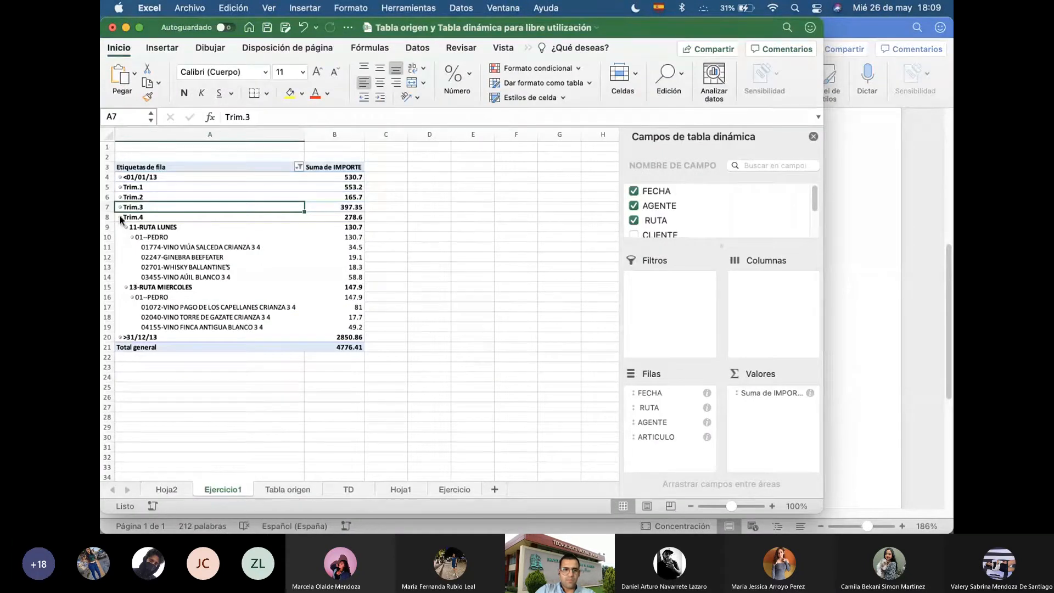
{"action": "left_click", "coordinate": [120, 216]}
{"action": "left_click", "coordinate": [674, 422]}
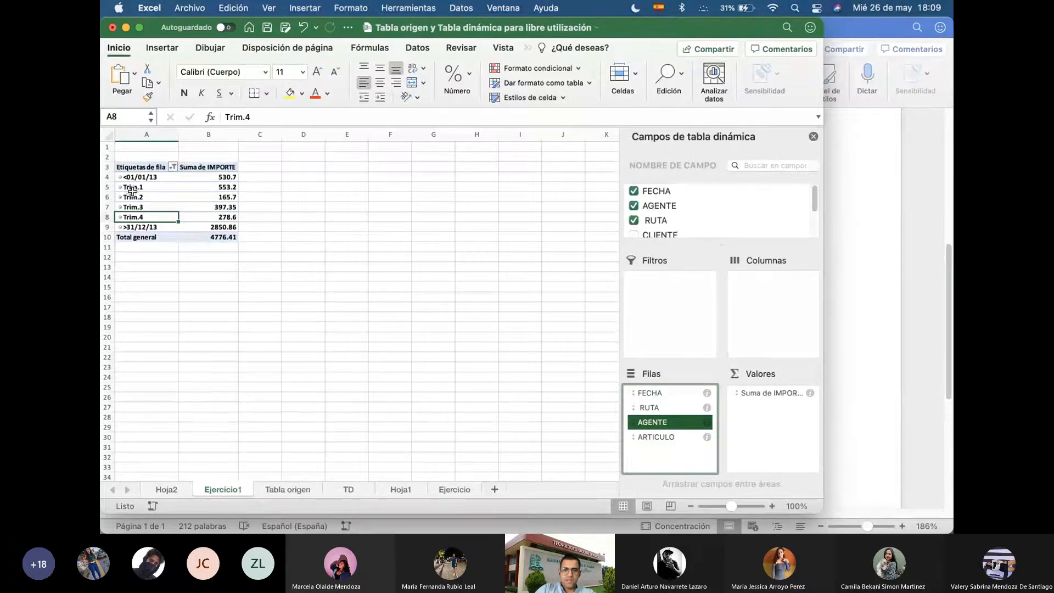
Recheck exercise 1 in the Word document and expand Trim.1, Trim.2 and Trim.3 in the Excel pivot table to review their articles
{"action": "key", "text": "super+Tab"}
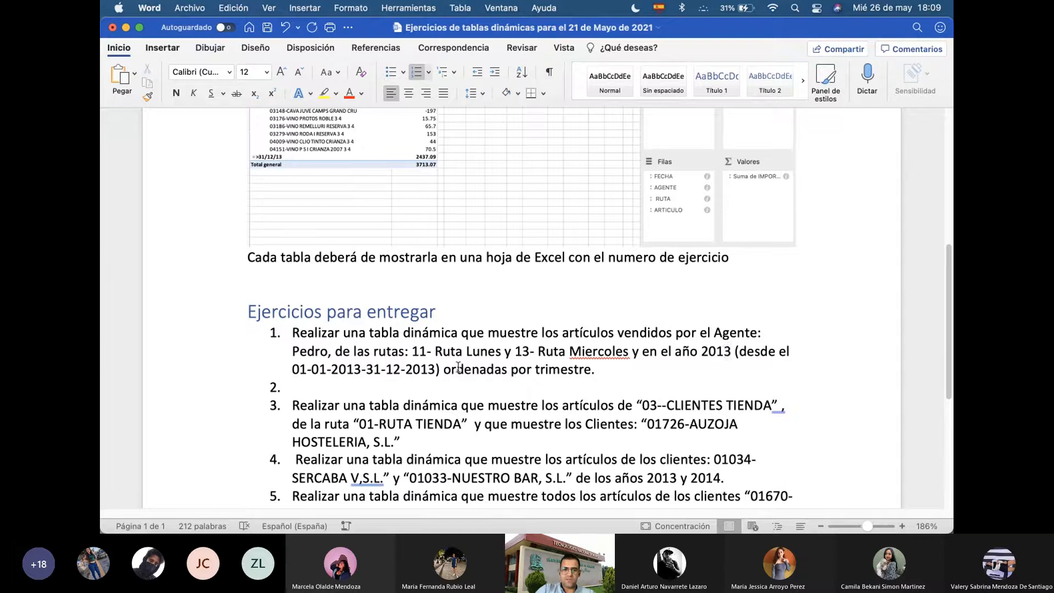
{"action": "key", "text": "super+Tab"}
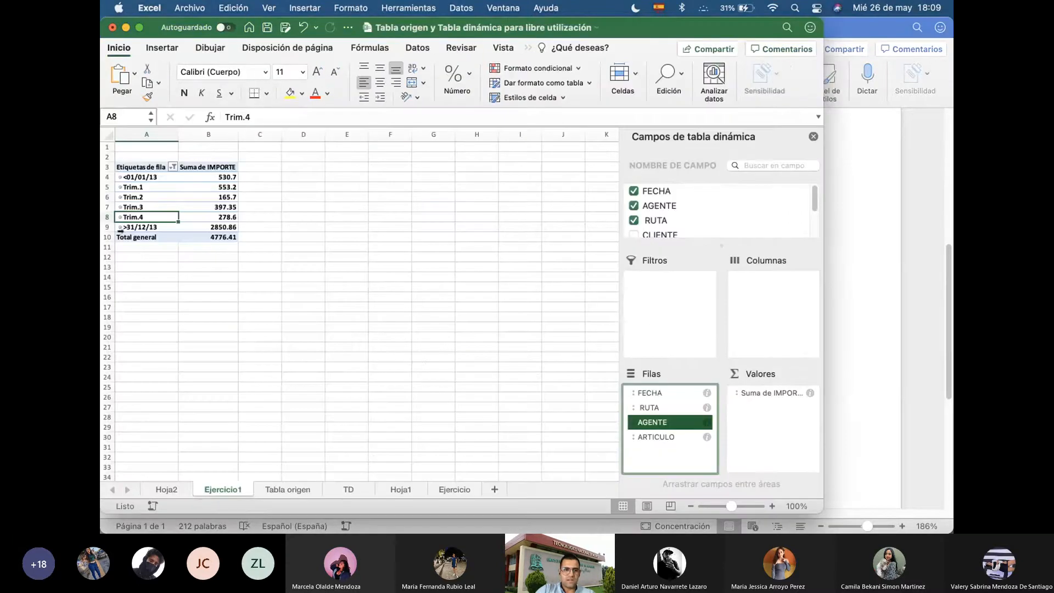
{"action": "left_click", "coordinate": [120, 187]}
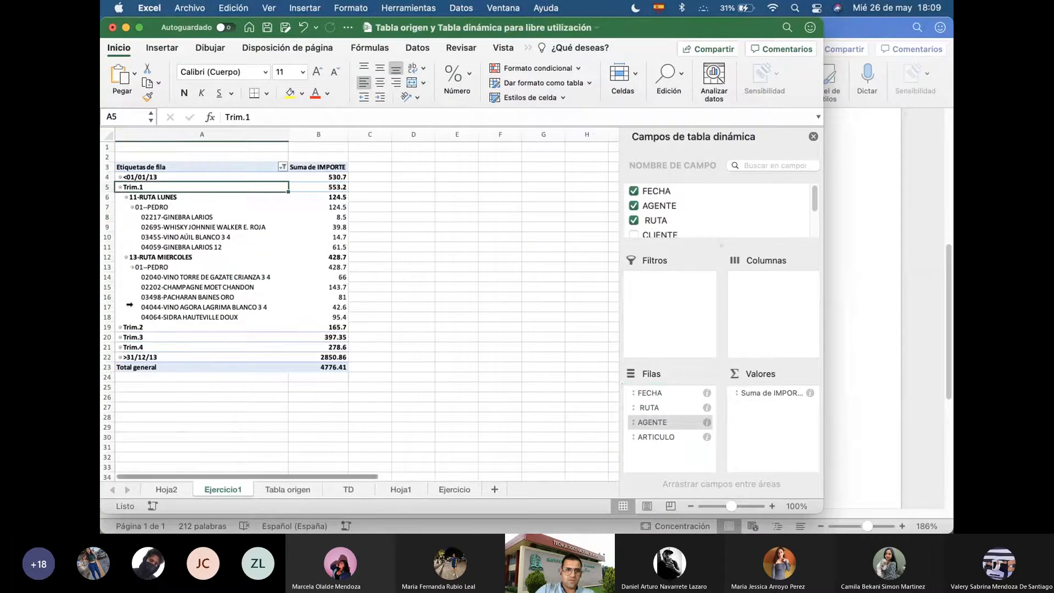
{"action": "left_click", "coordinate": [120, 328]}
{"action": "left_click", "coordinate": [120, 427]}
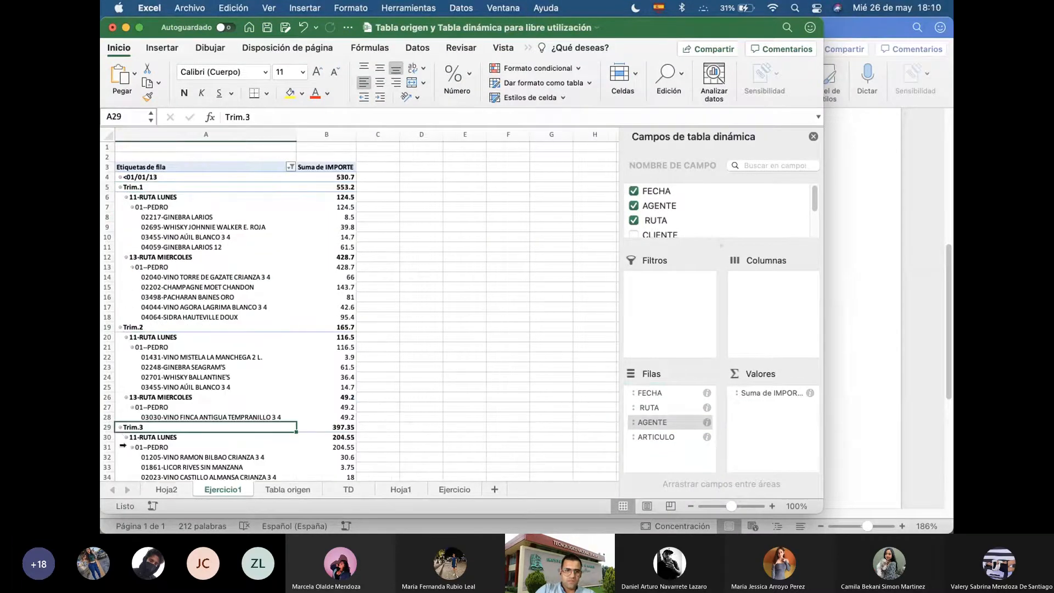
{"action": "scroll", "coordinate": [145, 419], "scroll_direction": "down", "scroll_amount": 3}
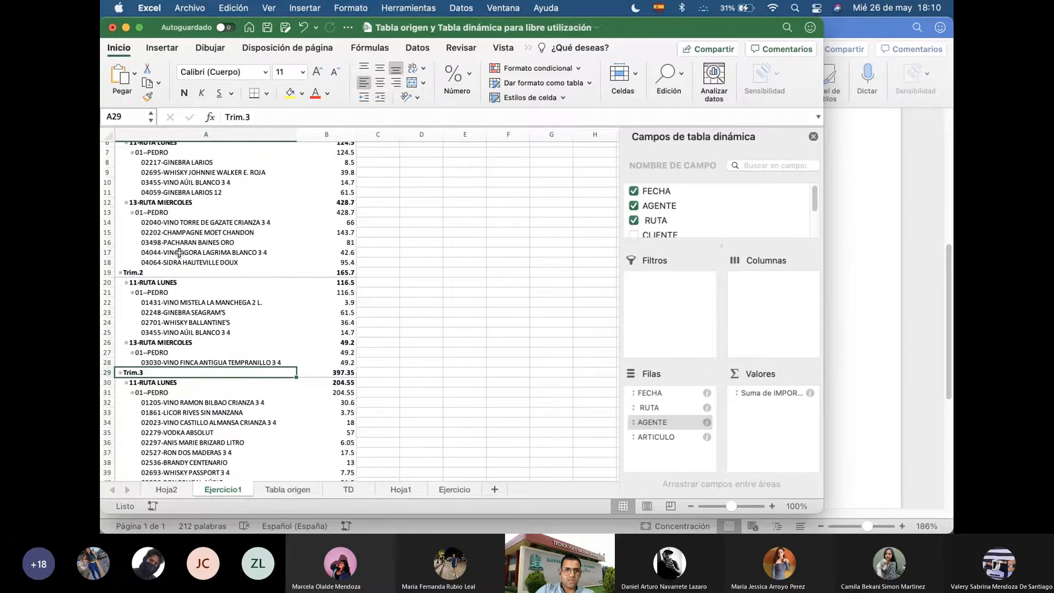
Collapse the agent and route levels of the pivot table along with the Trim.1, Trim.2 and Trim.3 groups
{"action": "left_click", "coordinate": [132, 214]}
{"action": "left_click", "coordinate": [125, 213]}
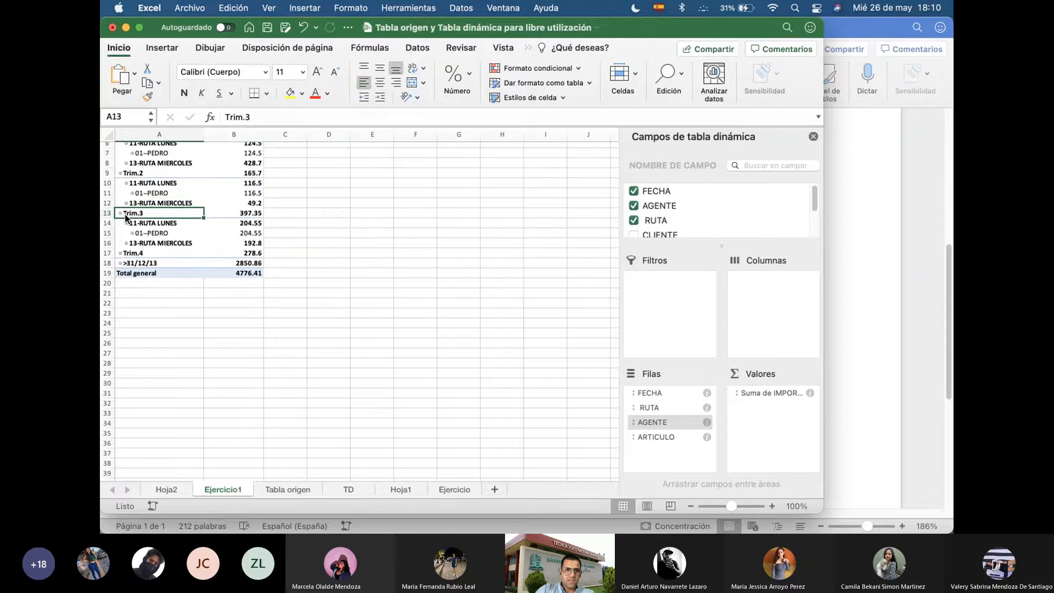
{"action": "left_click", "coordinate": [125, 184]}
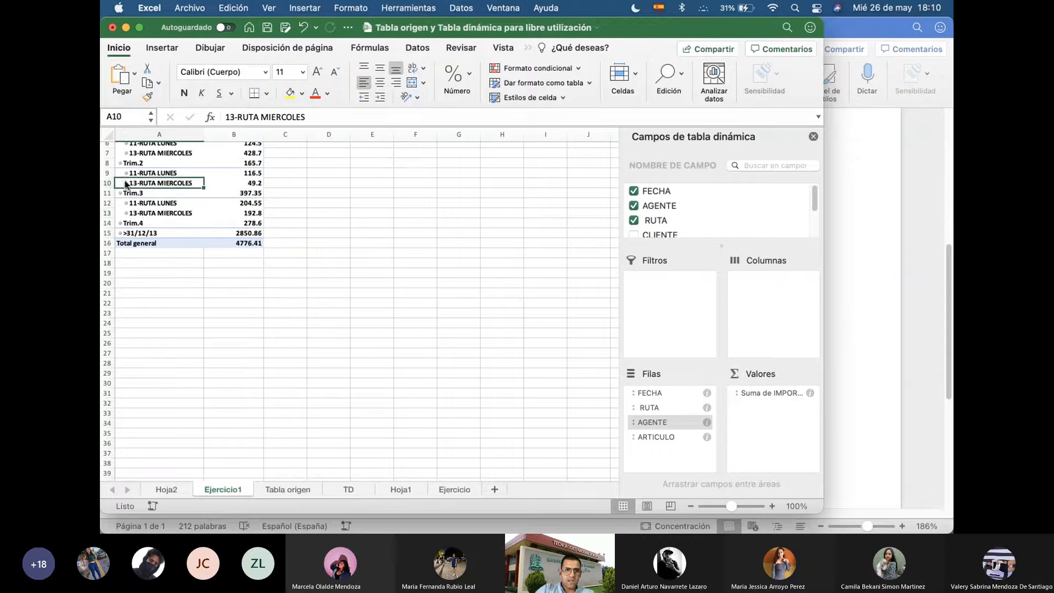
{"action": "left_click", "coordinate": [120, 163]}
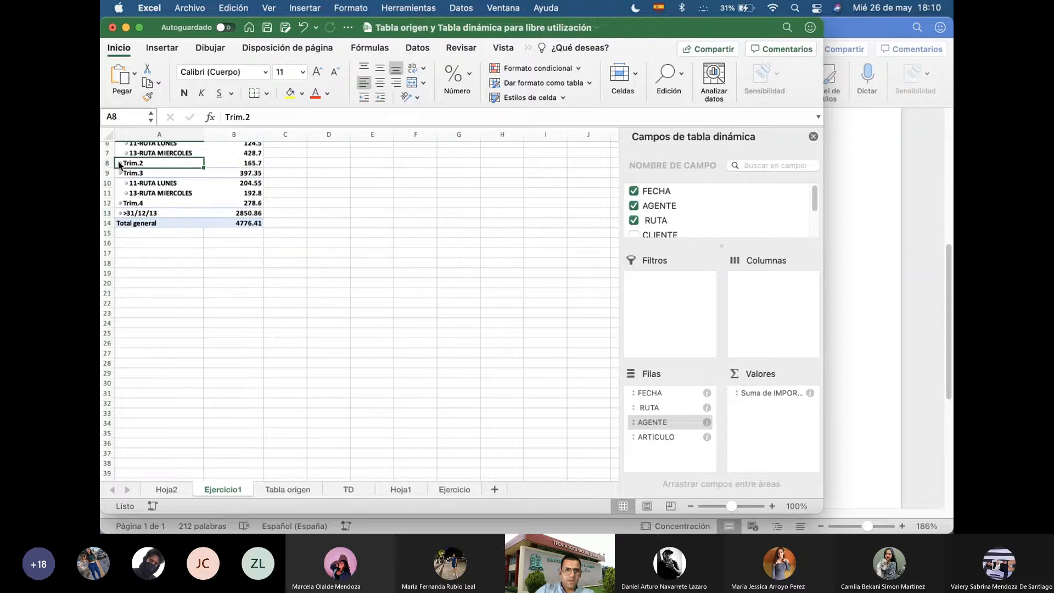
{"action": "scroll", "coordinate": [120, 164], "scroll_direction": "up", "scroll_amount": 5}
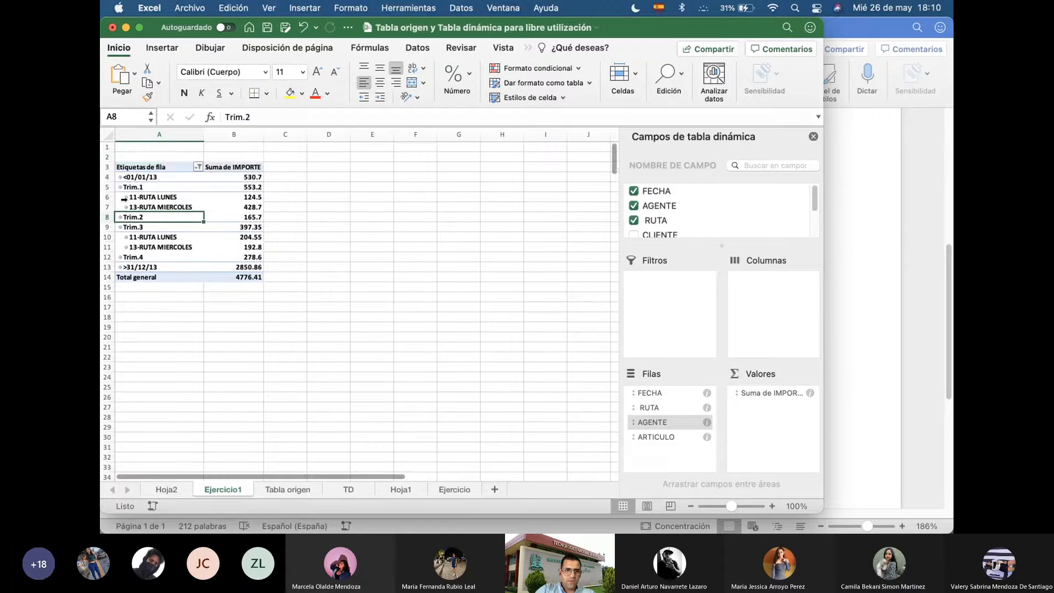
{"action": "left_click", "coordinate": [120, 188]}
{"action": "left_click", "coordinate": [120, 208]}
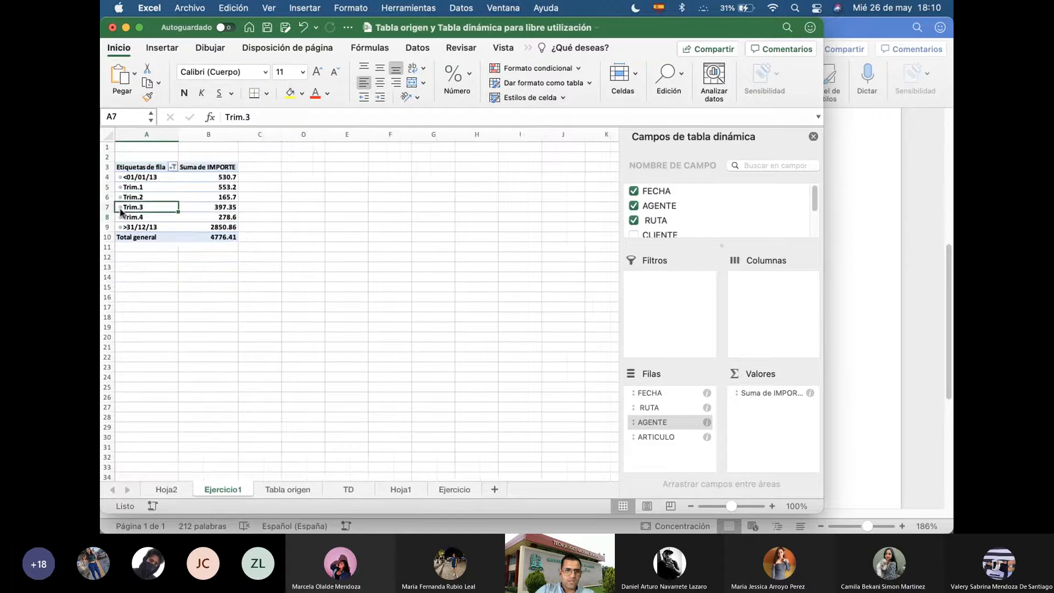
Examine the agent level under 11-RUTA LUNES and 13-RUTA MIERCOLES in Trim.3, leaving the Trim.3 group collapsed
{"action": "left_click", "coordinate": [120, 207]}
{"action": "left_click", "coordinate": [126, 216]}
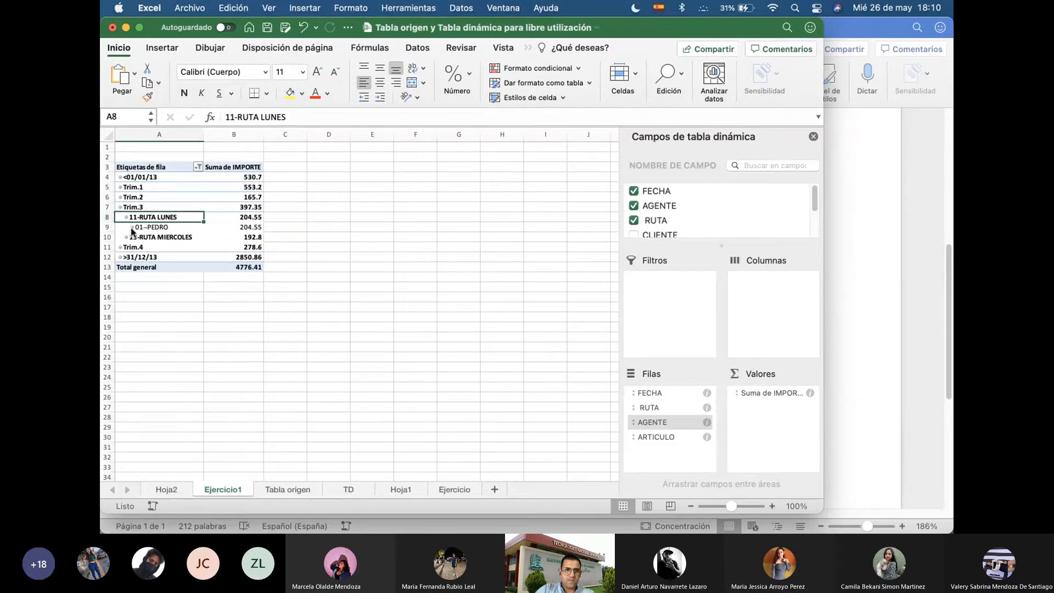
{"action": "left_click", "coordinate": [127, 238]}
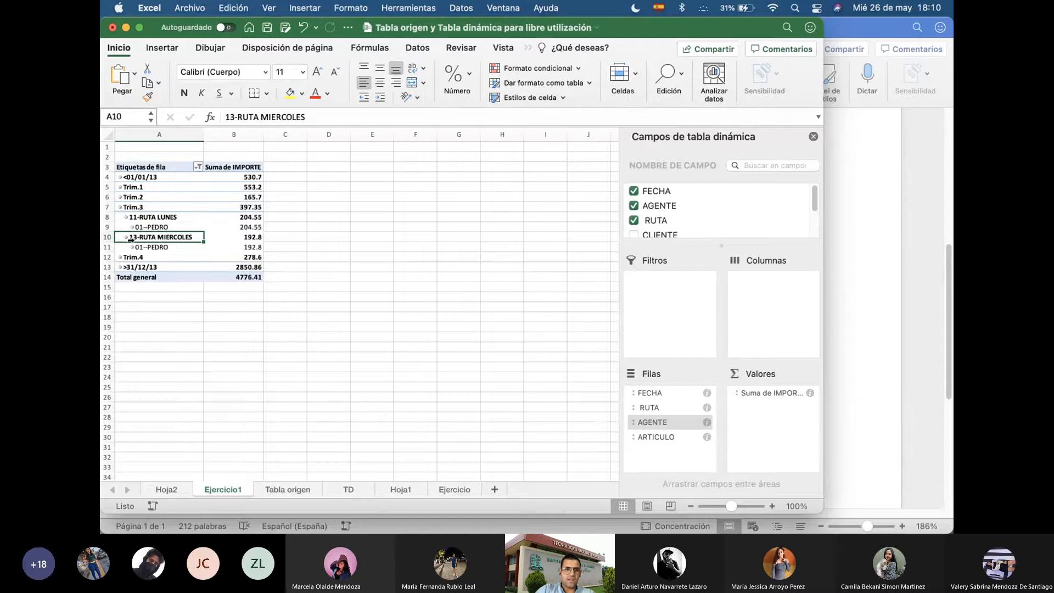
{"action": "left_click", "coordinate": [125, 217]}
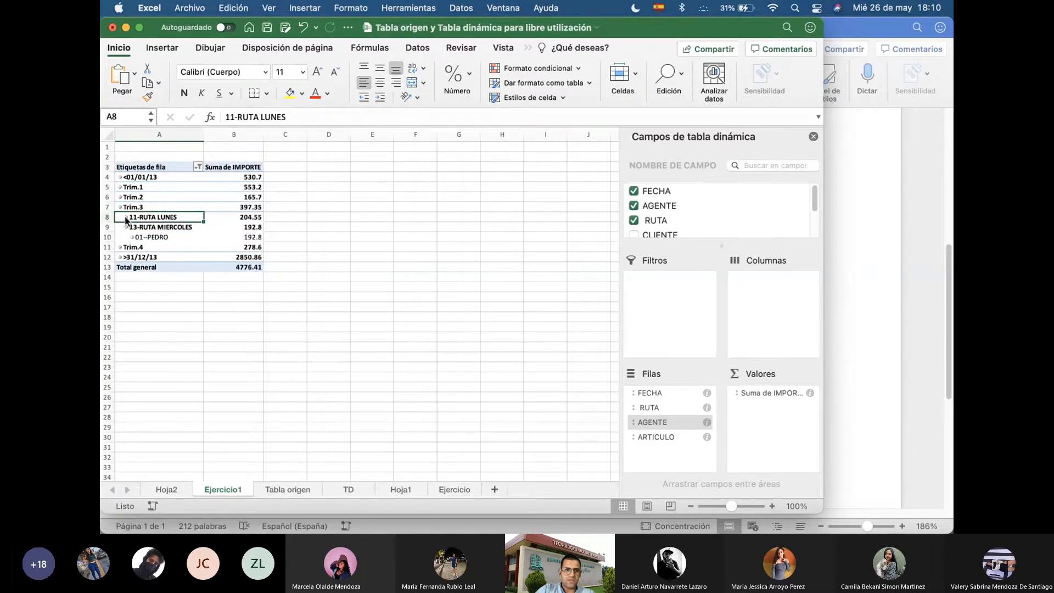
{"action": "left_click", "coordinate": [127, 218]}
{"action": "left_click", "coordinate": [120, 207]}
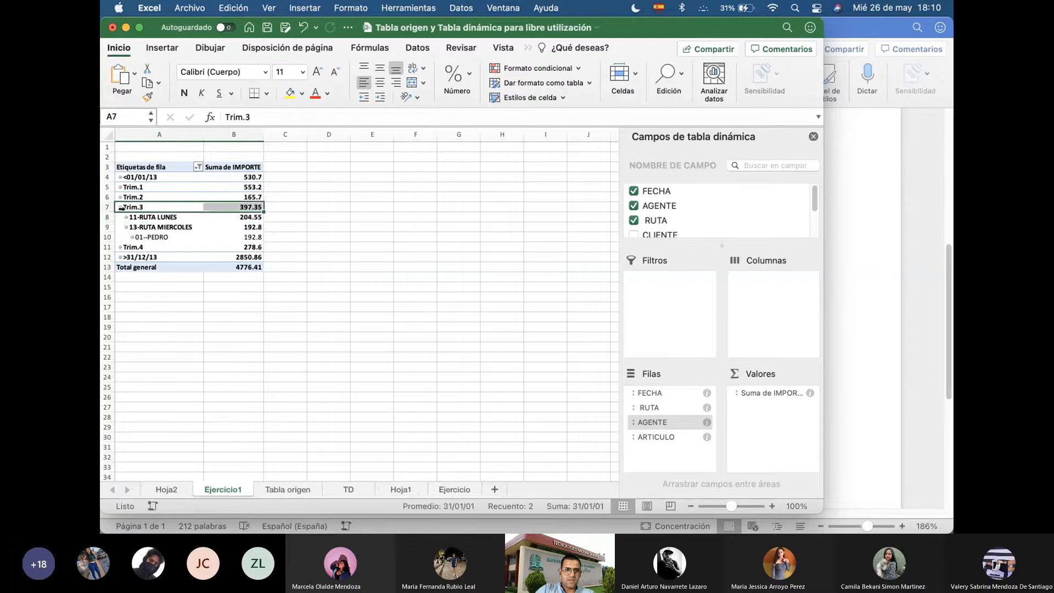
Switch to the Word document and review the worked example with its sample pivot table and field layout
{"action": "key", "text": "super+Tab"}
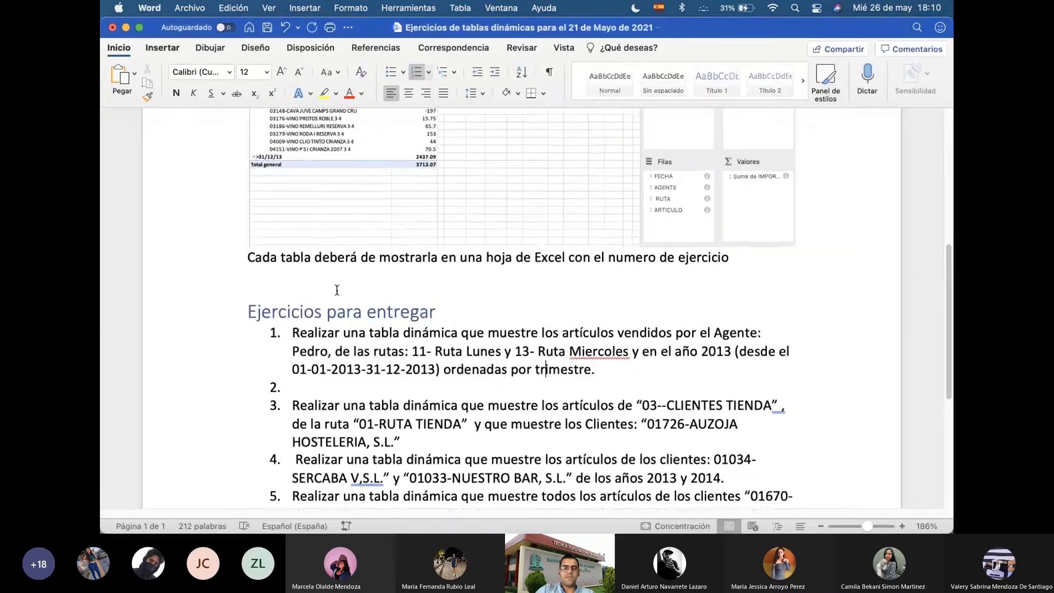
{"action": "scroll", "coordinate": [472, 288], "scroll_direction": "up", "scroll_amount": 1}
{"action": "scroll", "coordinate": [520, 311], "scroll_direction": "up", "scroll_amount": 5}
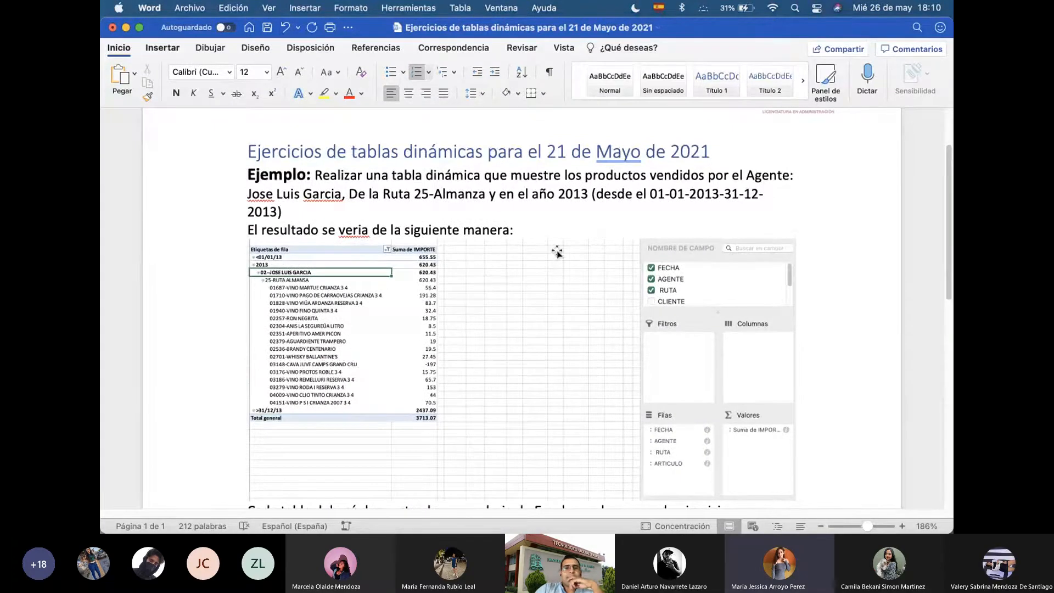
{"action": "scroll", "coordinate": [580, 294], "scroll_direction": "down", "scroll_amount": 1}
{"action": "scroll", "coordinate": [580, 293], "scroll_direction": "down", "scroll_amount": 2}
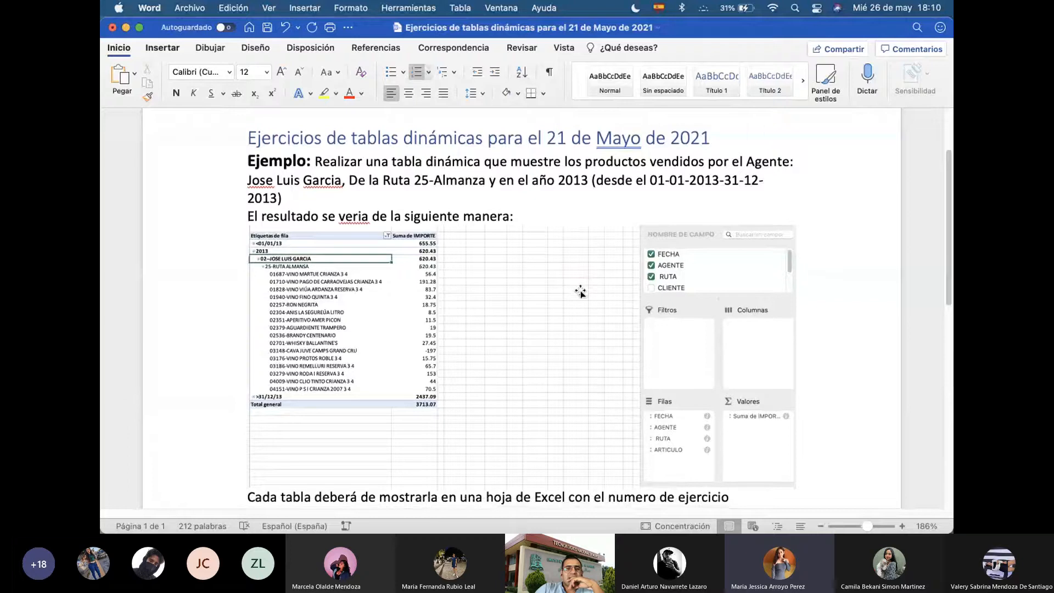
{"action": "scroll", "coordinate": [580, 291], "scroll_direction": "down", "scroll_amount": 1}
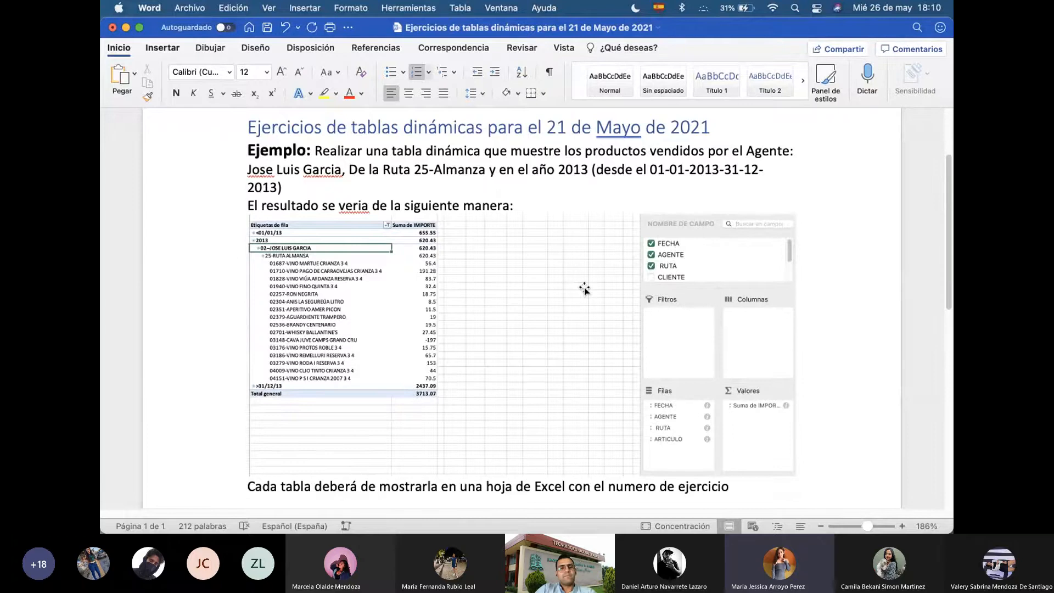
Switch to Excel, expand Trim.1 in the pivot table, and confirm the date grouping by Trimestres only after trying the other intervals
{"action": "key", "text": "super+Tab"}
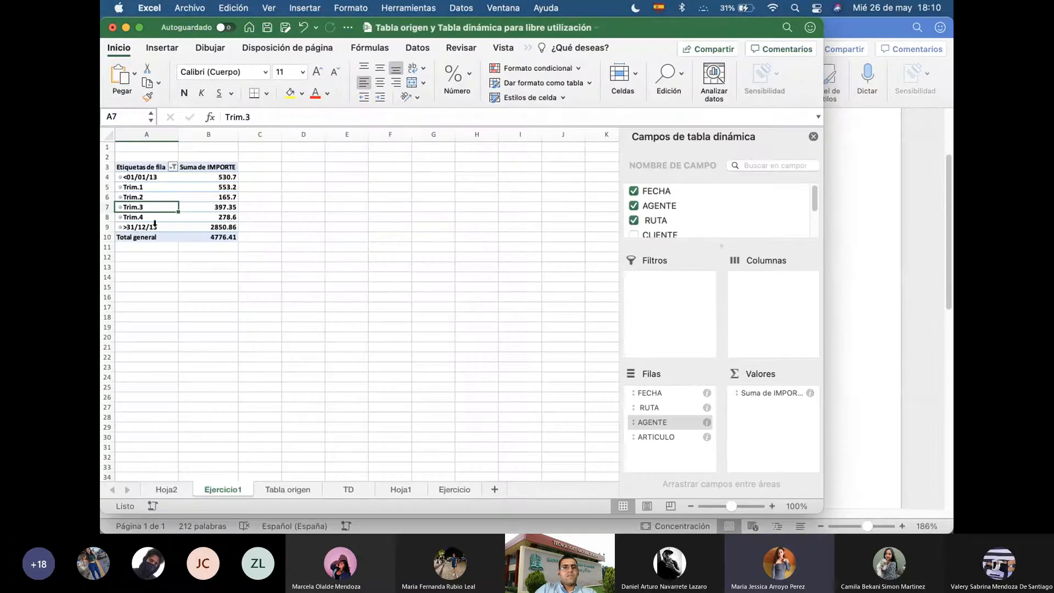
{"action": "left_click", "coordinate": [120, 187]}
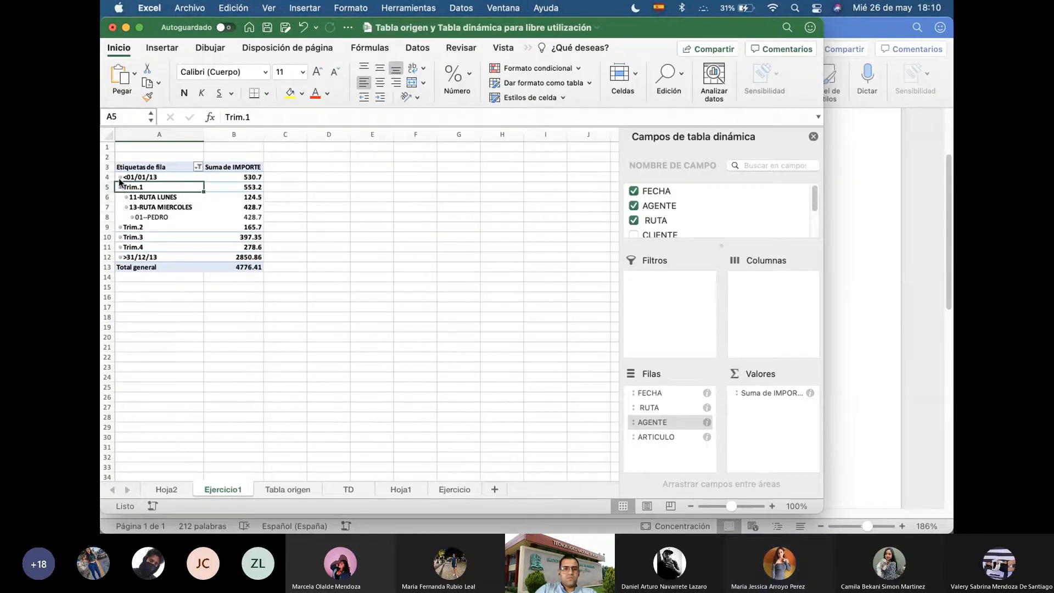
{"action": "right_click", "coordinate": [120, 179]}
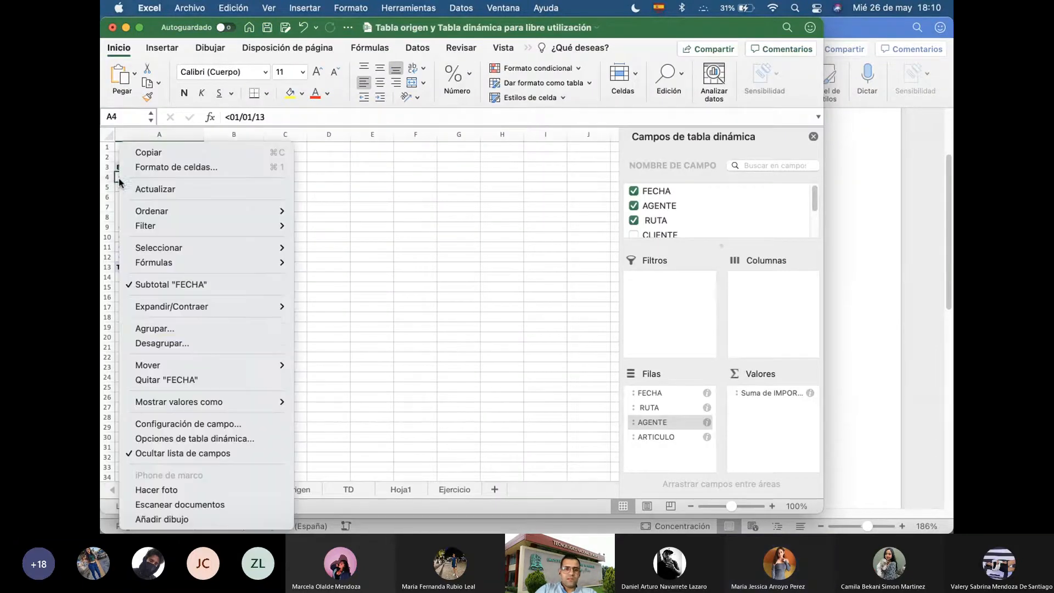
{"action": "left_click", "coordinate": [223, 329]}
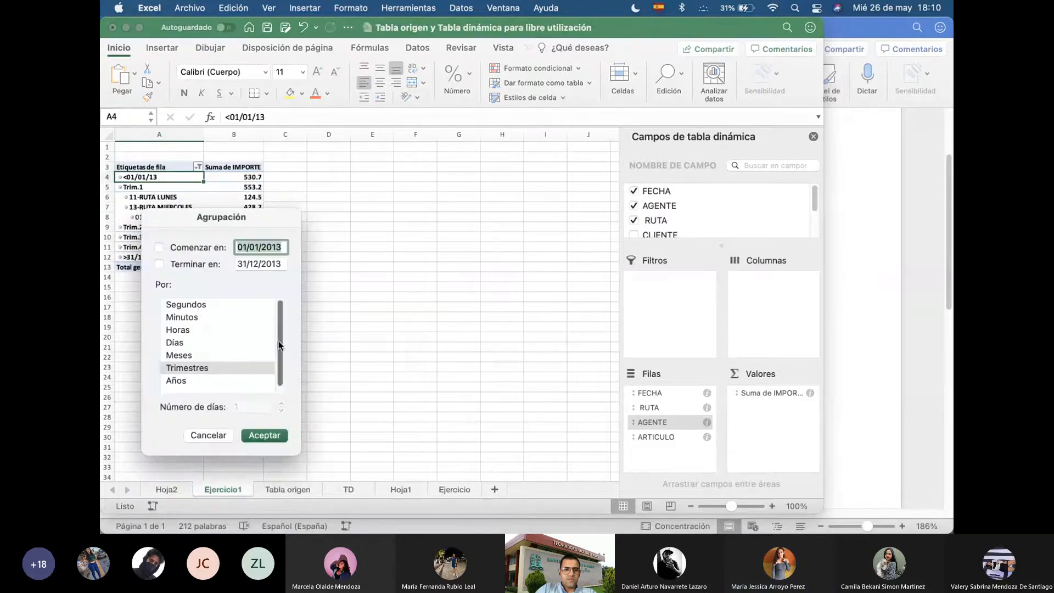
{"action": "scroll", "coordinate": [279, 344], "scroll_direction": "down", "scroll_amount": 1}
{"action": "left_click", "coordinate": [194, 349]}
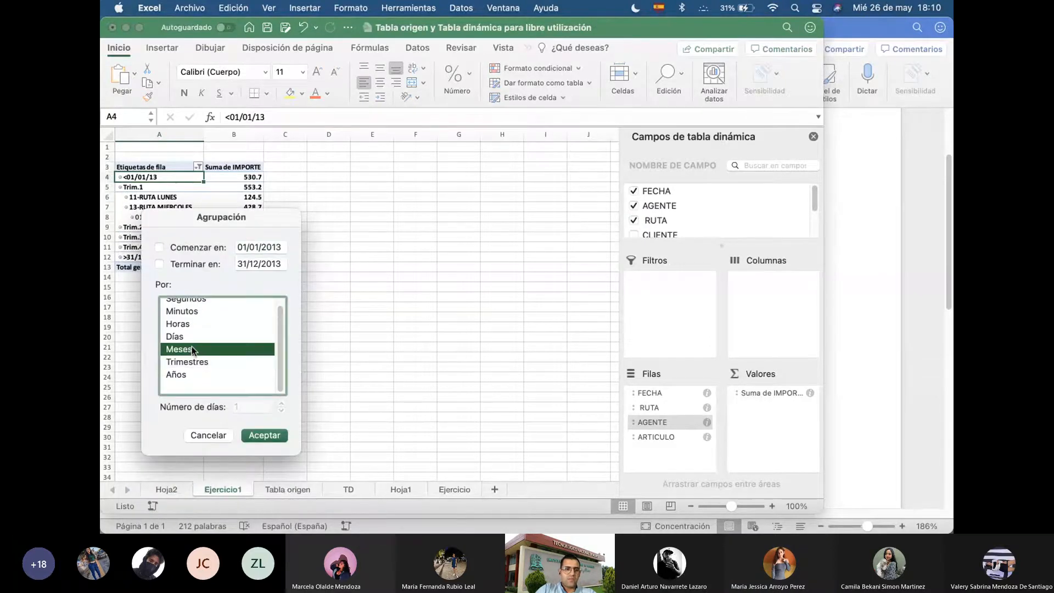
{"action": "left_click", "coordinate": [197, 337]}
{"action": "left_click", "coordinate": [202, 363]}
{"action": "left_click", "coordinate": [203, 374]}
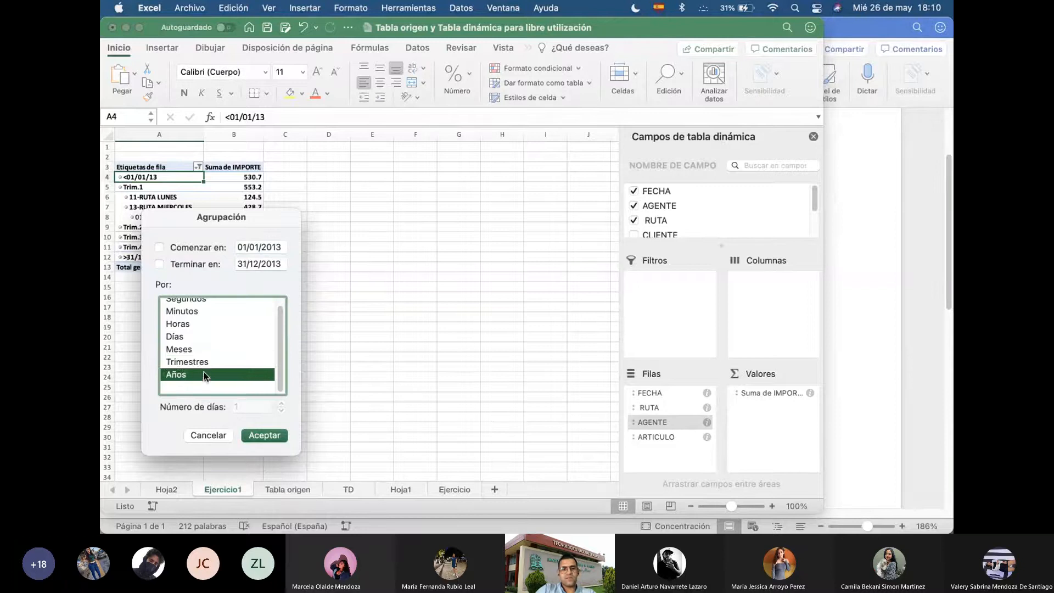
{"action": "left_click", "coordinate": [204, 362]}
{"action": "left_click", "coordinate": [198, 326]}
{"action": "left_click_drag", "start_coordinate": [200, 350], "coordinate": [199, 359]}
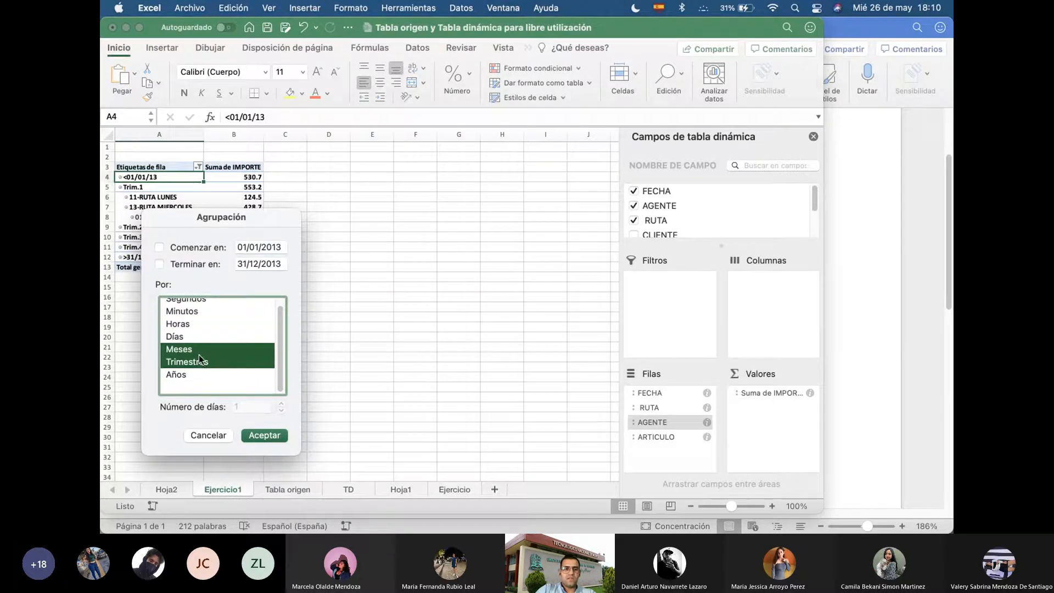
{"action": "left_click", "coordinate": [190, 337]}
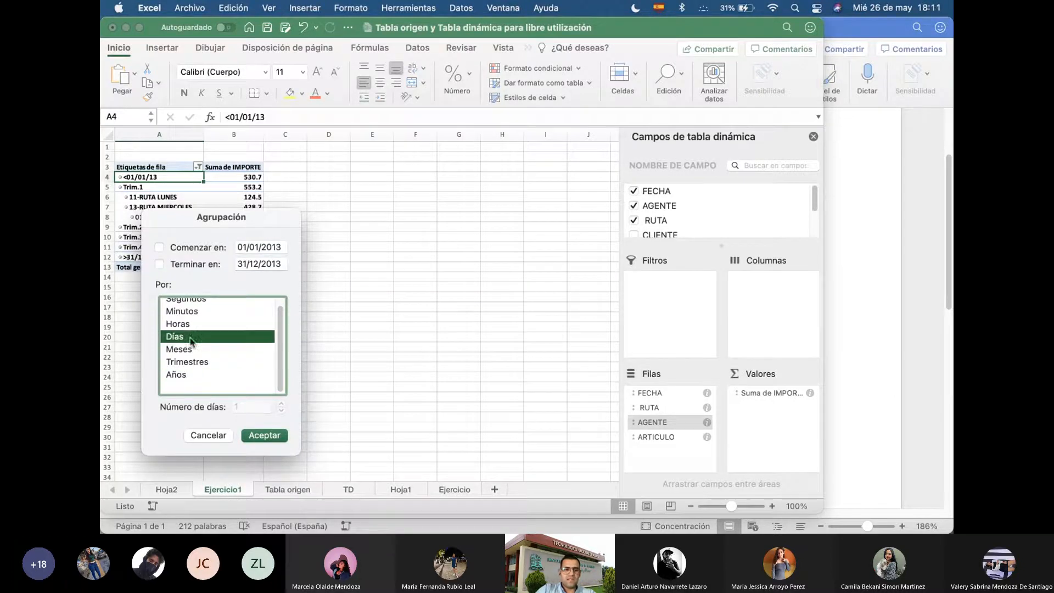
{"action": "left_click", "coordinate": [193, 362]}
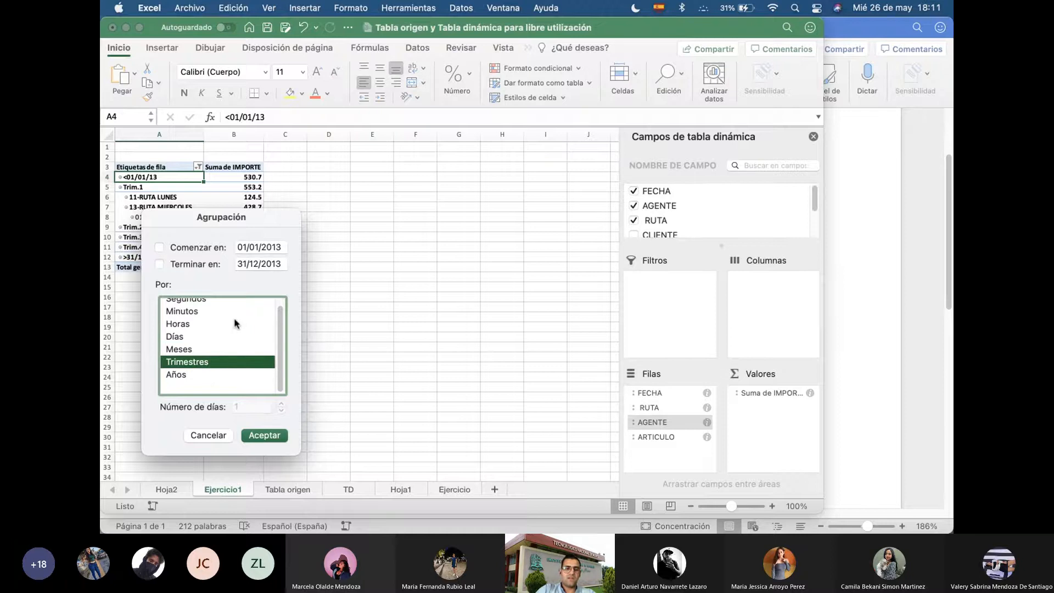
{"action": "left_click", "coordinate": [258, 429]}
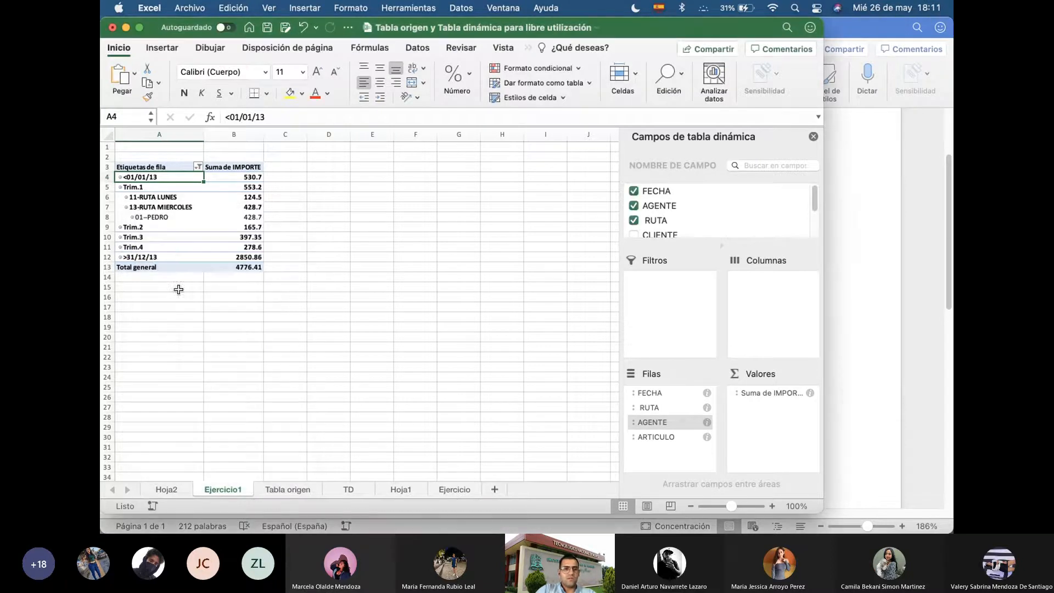
Check the routes inside the <01/01/13 group, collapse it again, and close the workbook without saving
{"action": "left_click", "coordinate": [121, 178]}
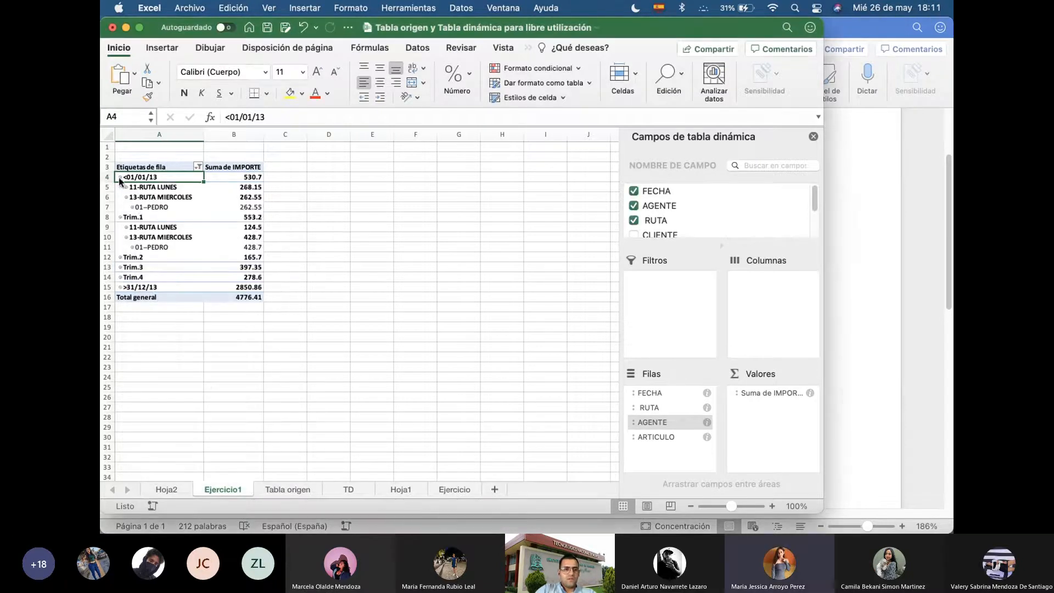
{"action": "left_click", "coordinate": [120, 178]}
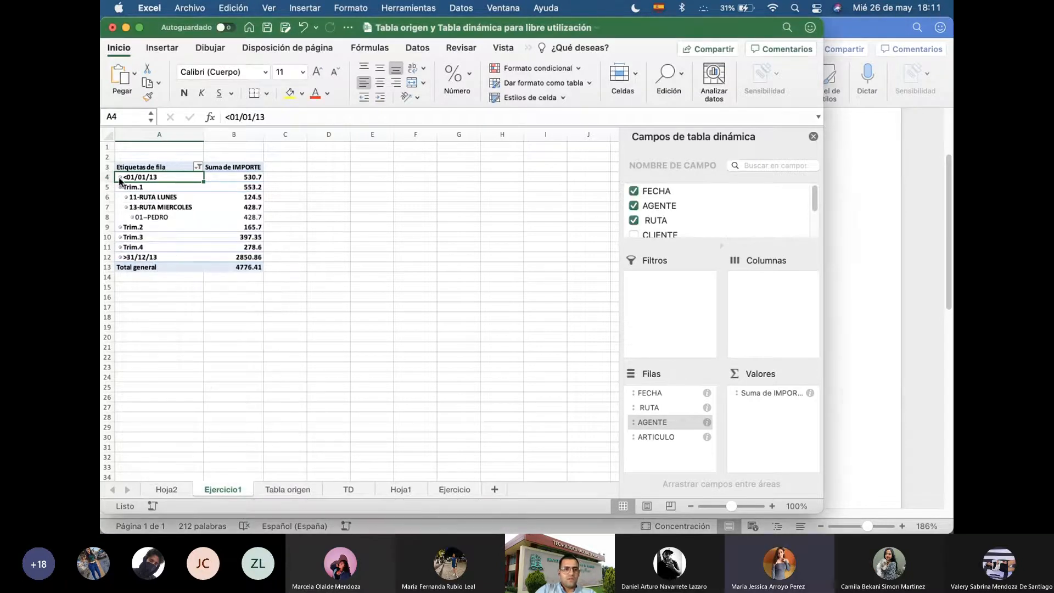
{"action": "left_click", "coordinate": [110, 29]}
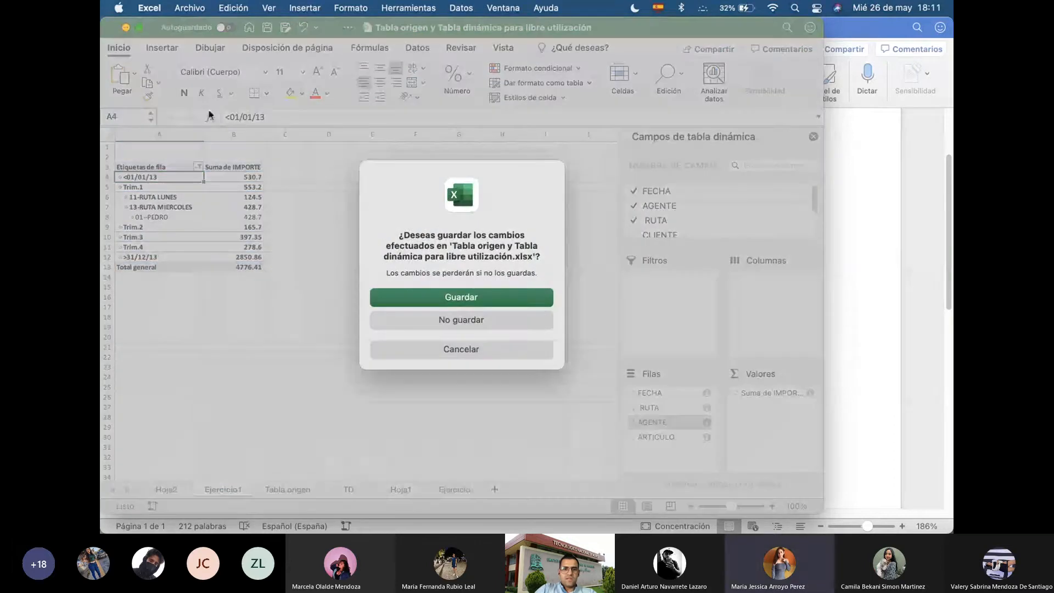
{"action": "left_click", "coordinate": [469, 317]}
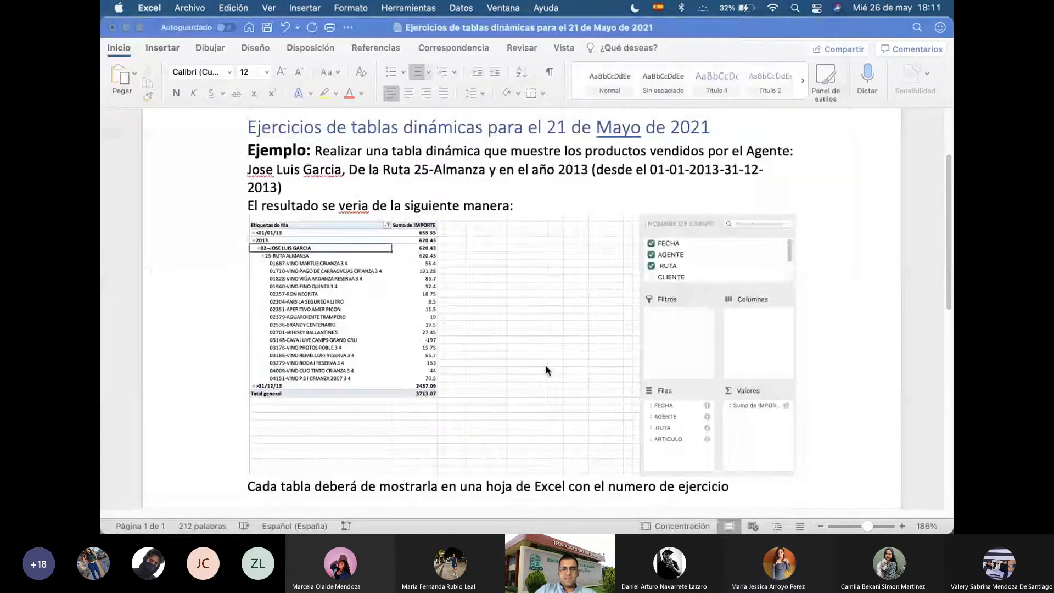
Remove the number from the empty second item under Ejercicios para entregar so the following exercises renumber
{"action": "scroll", "coordinate": [485, 371], "scroll_direction": "down", "scroll_amount": 5}
{"action": "left_click", "coordinate": [338, 273]}
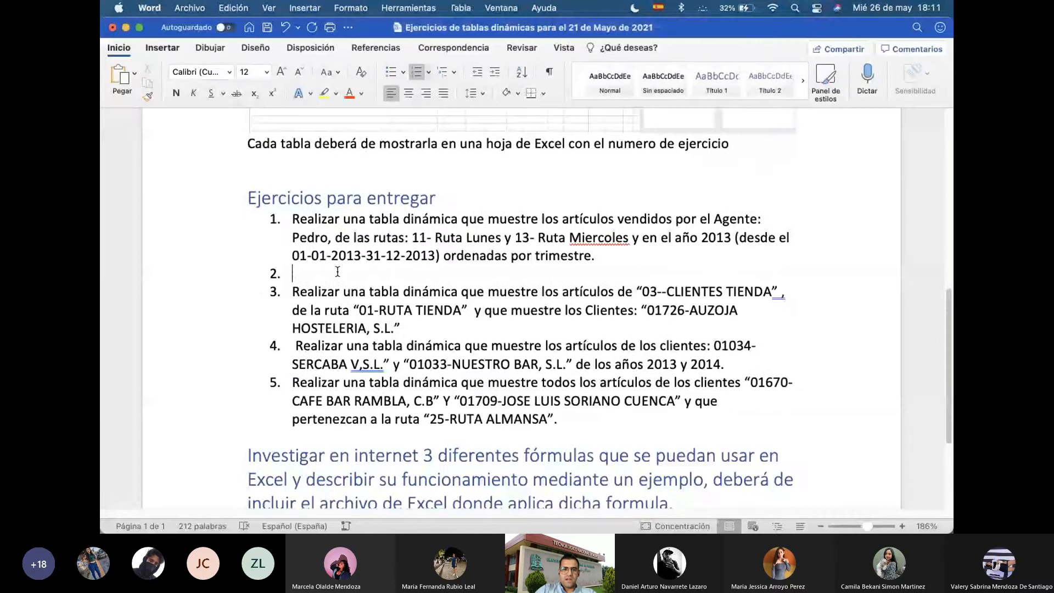
{"action": "key", "text": "BackSpace"}
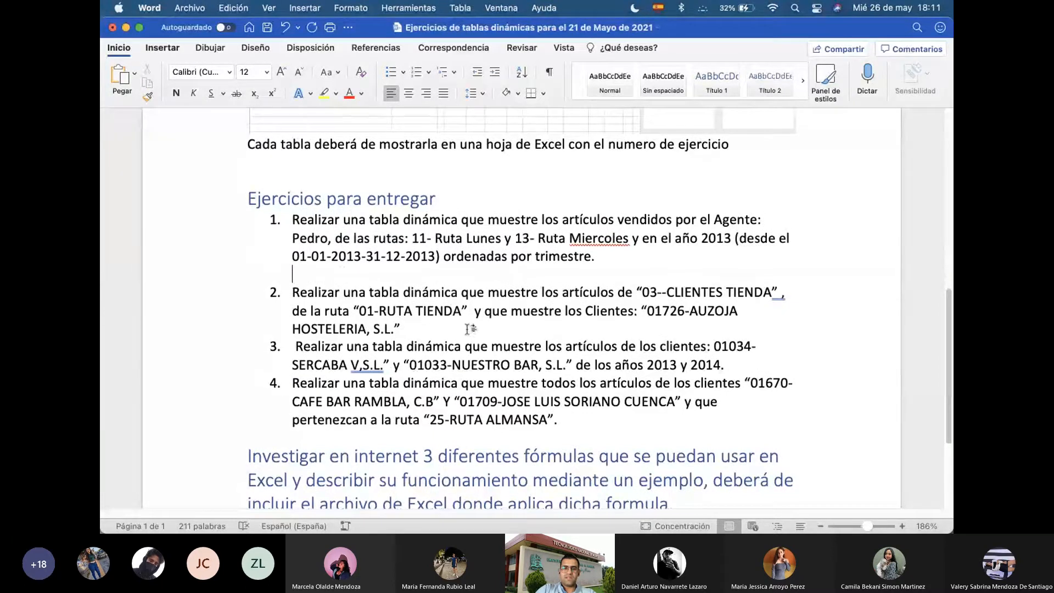
Examine the worked example's agent, route and 2013 date criteria together with its sample pivot table and field layout
{"action": "scroll", "coordinate": [470, 328], "scroll_direction": "up", "scroll_amount": 10}
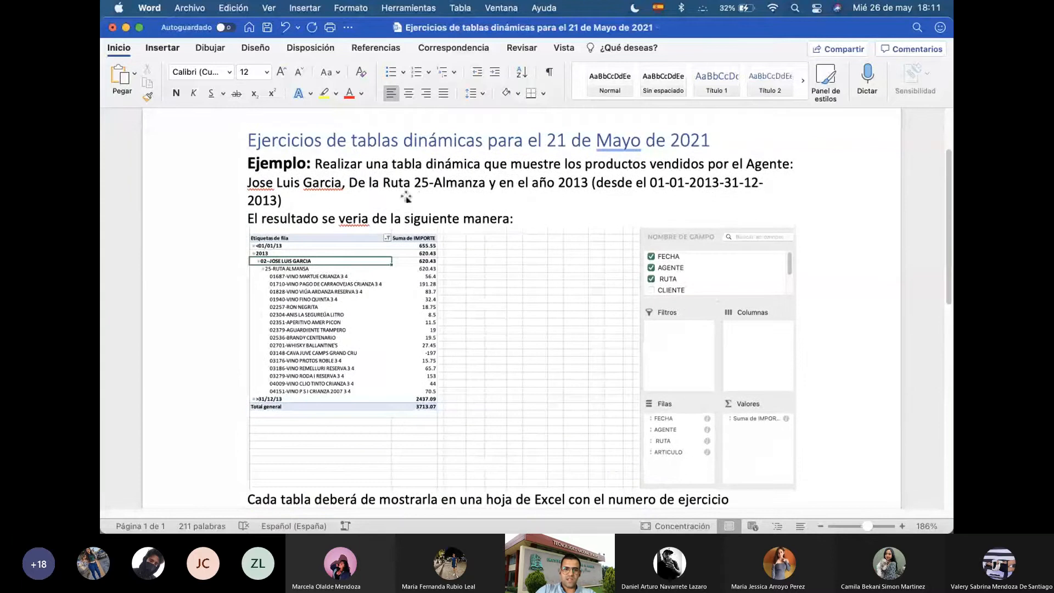
{"action": "left_click", "coordinate": [285, 200]}
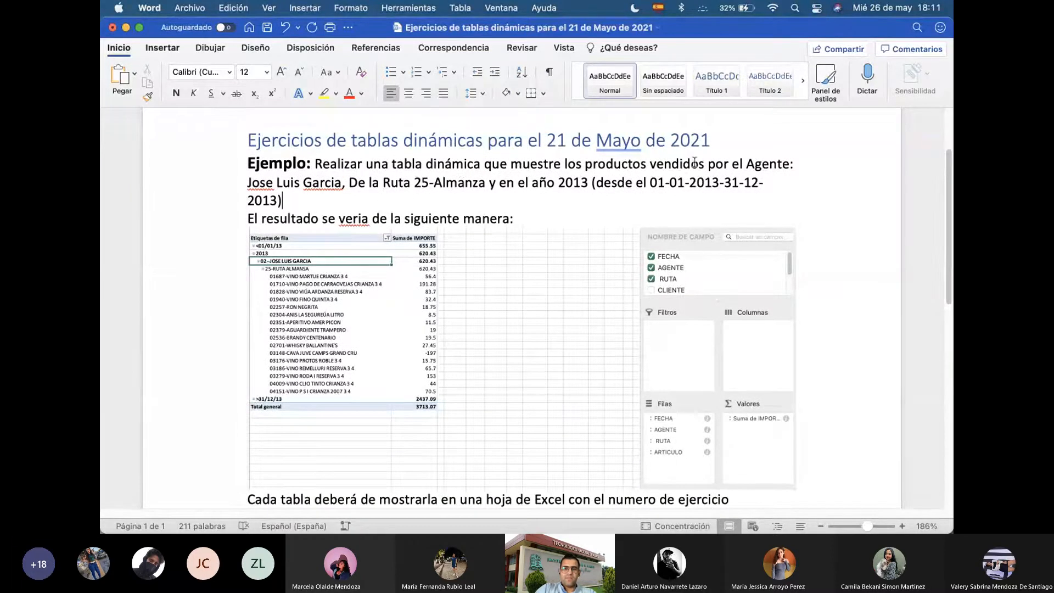
{"action": "left_click", "coordinate": [432, 182]}
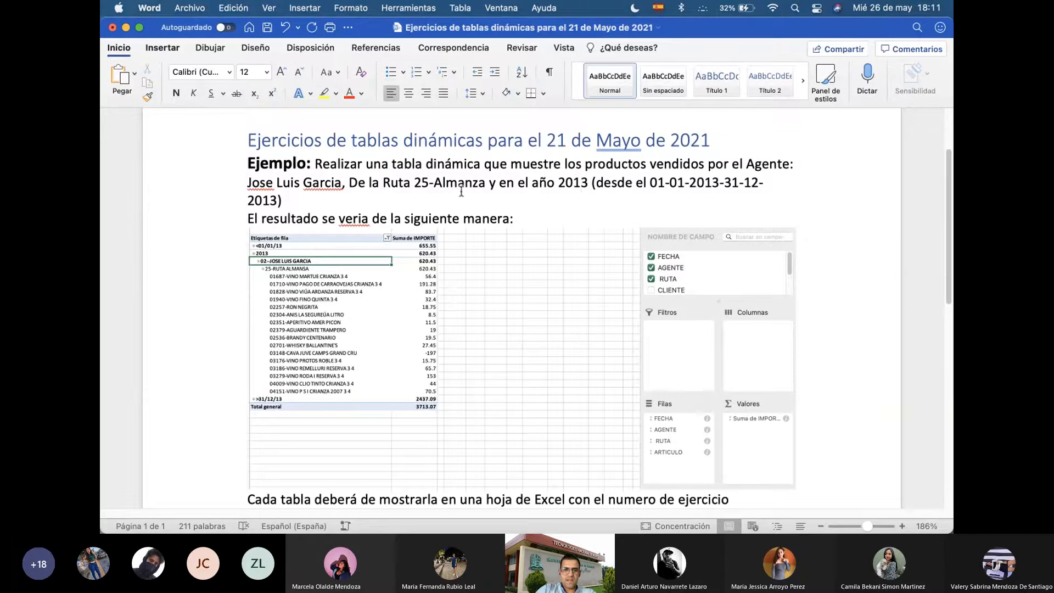
{"action": "scroll", "coordinate": [565, 280], "scroll_direction": "down", "scroll_amount": 3}
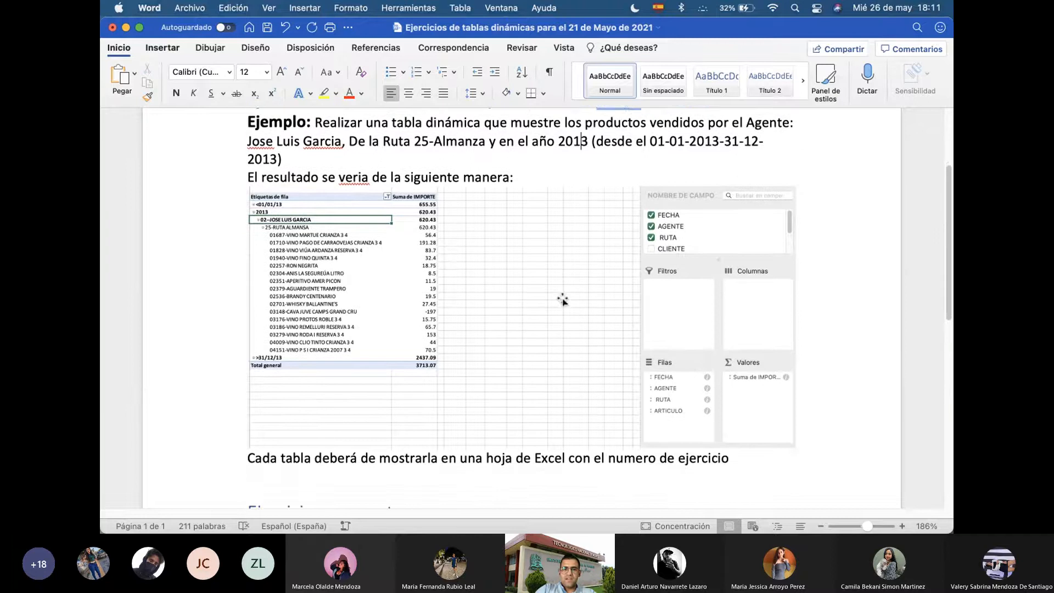
{"action": "scroll", "coordinate": [563, 299], "scroll_direction": "down", "scroll_amount": 1}
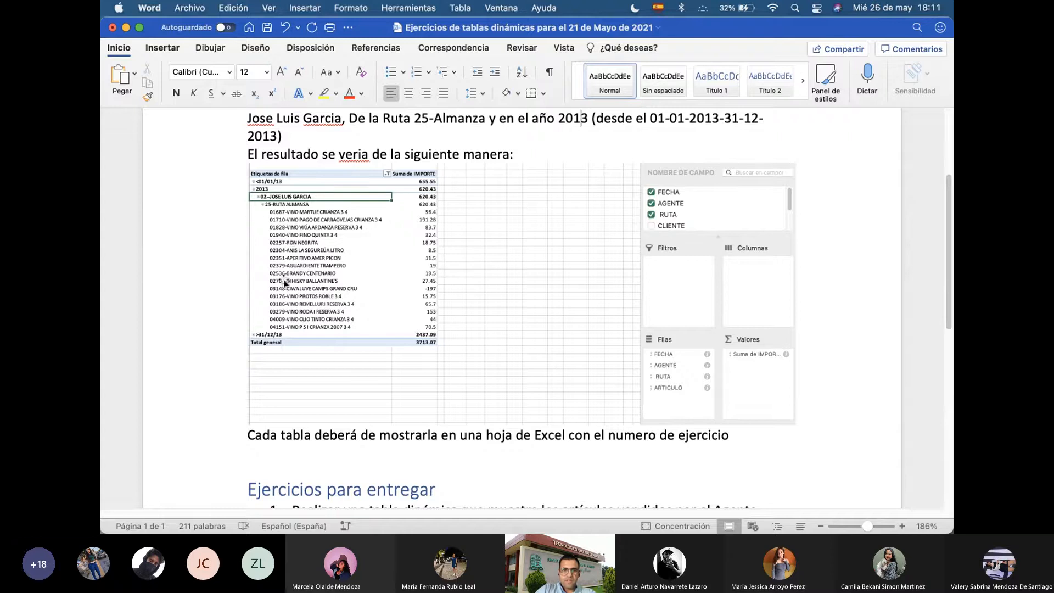
{"action": "scroll", "coordinate": [393, 144], "scroll_direction": "up", "scroll_amount": 1}
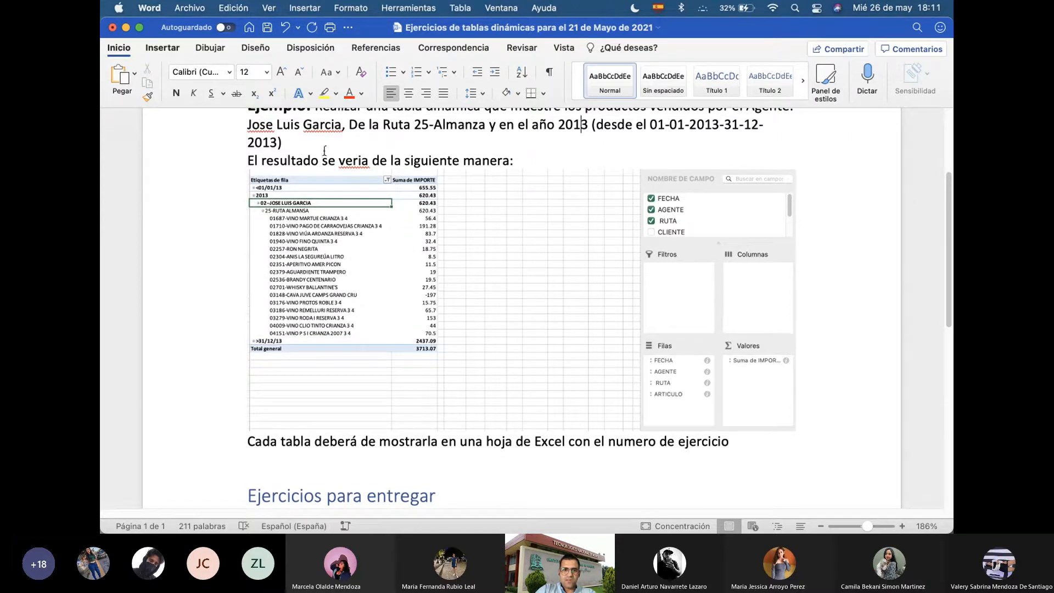
{"action": "left_click", "coordinate": [459, 125]}
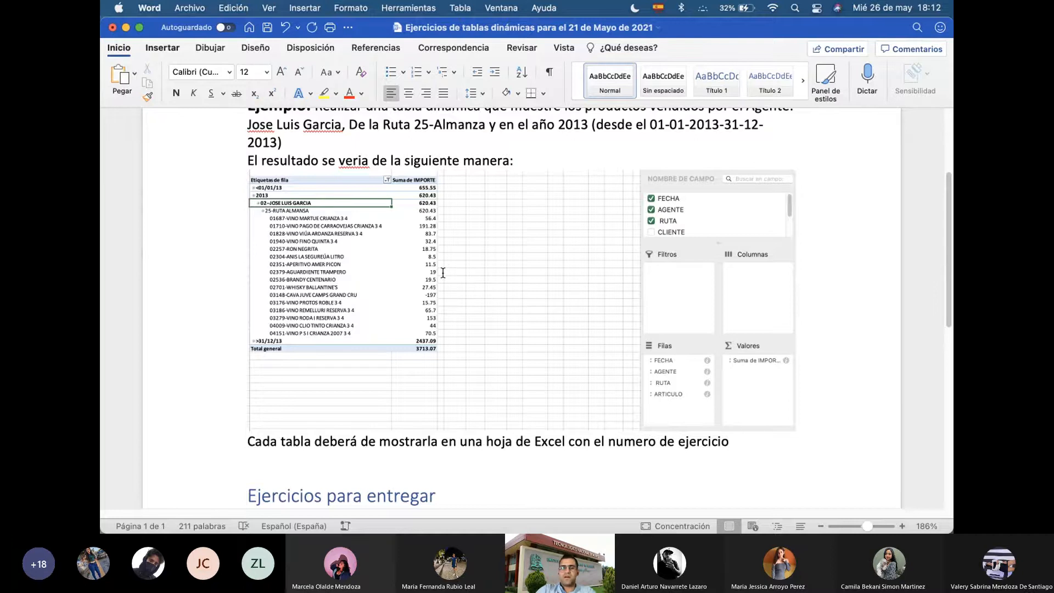
{"action": "left_click", "coordinate": [545, 317]}
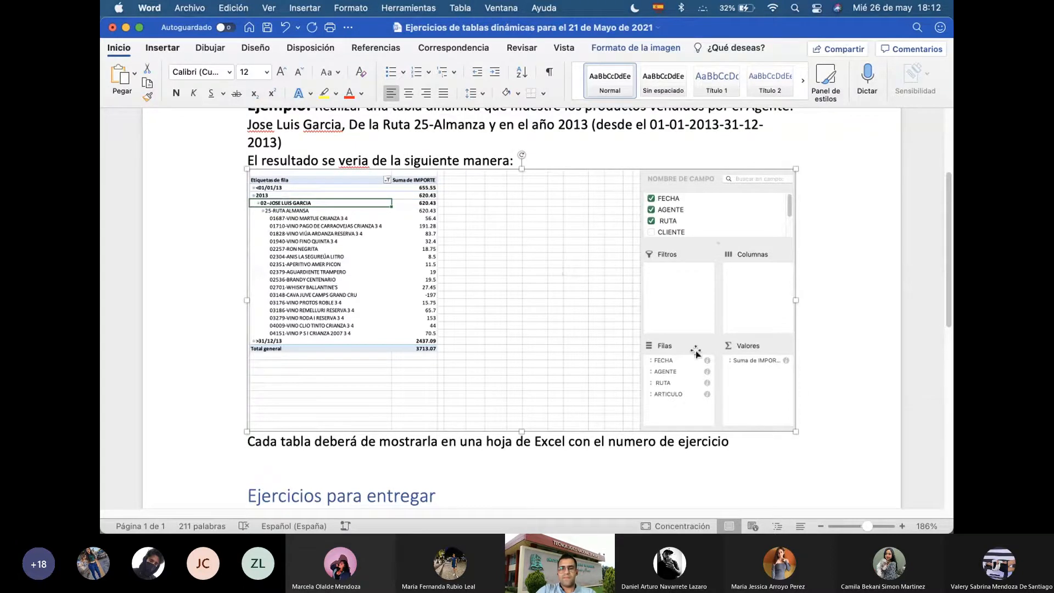
Insert an unnumbered blank line after exercise 3, keeping the last exercise as number 4
{"action": "scroll", "coordinate": [396, 373], "scroll_direction": "down", "scroll_amount": 1}
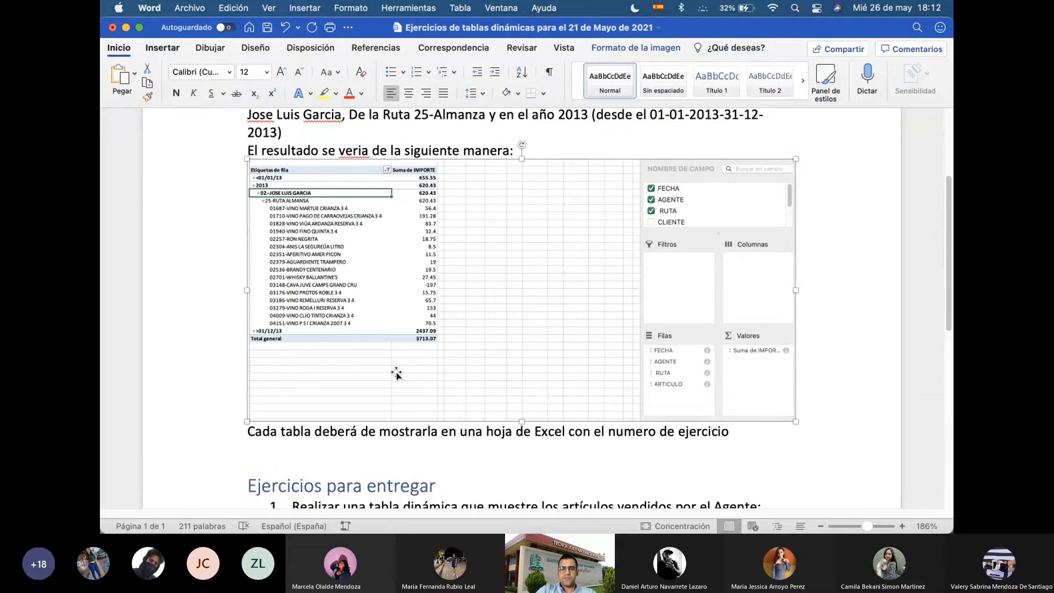
{"action": "scroll", "coordinate": [396, 373], "scroll_direction": "down", "scroll_amount": 5}
{"action": "scroll", "coordinate": [399, 373], "scroll_direction": "down", "scroll_amount": 8}
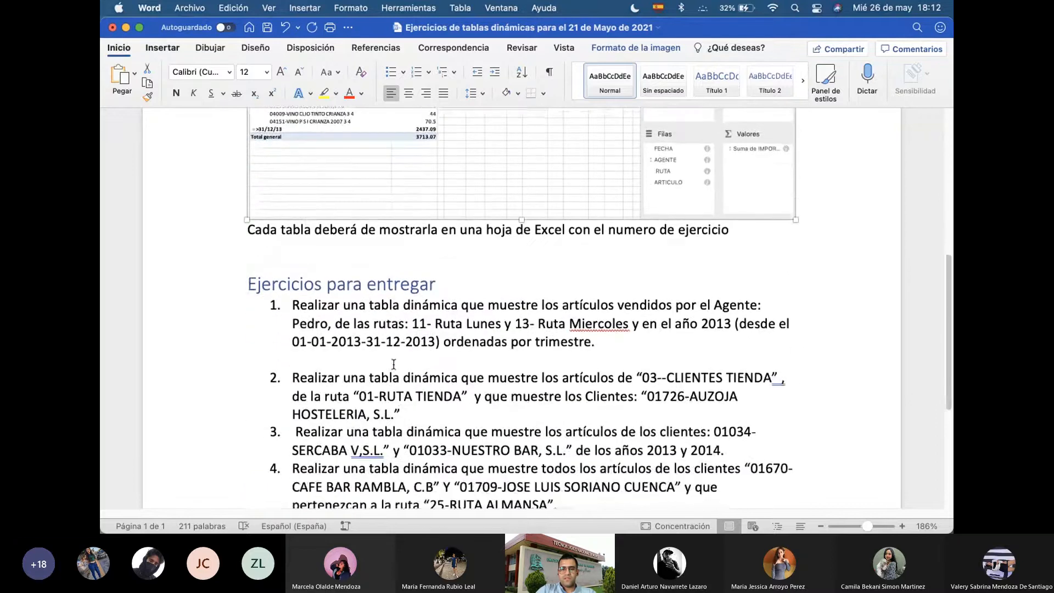
{"action": "scroll", "coordinate": [397, 363], "scroll_direction": "down", "scroll_amount": 3}
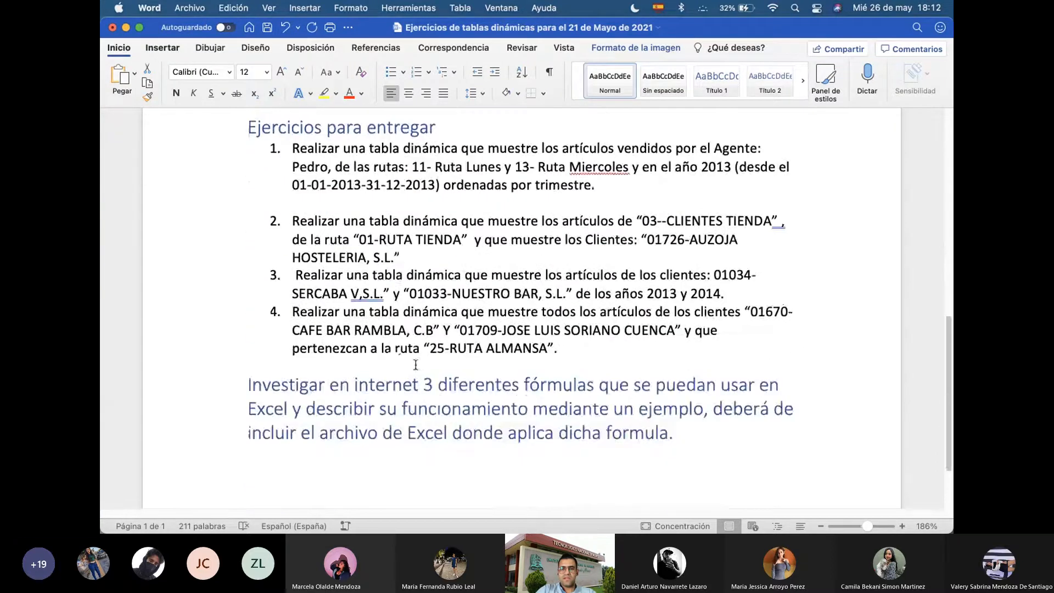
{"action": "left_click", "coordinate": [743, 299]}
{"action": "key", "text": "Return"}
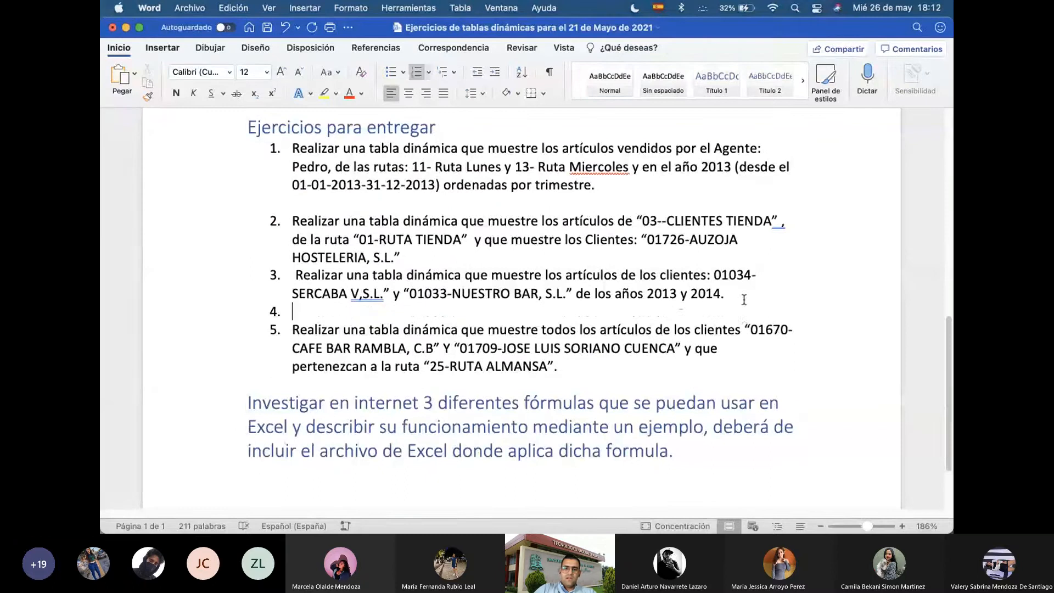
{"action": "key", "text": "BackSpace"}
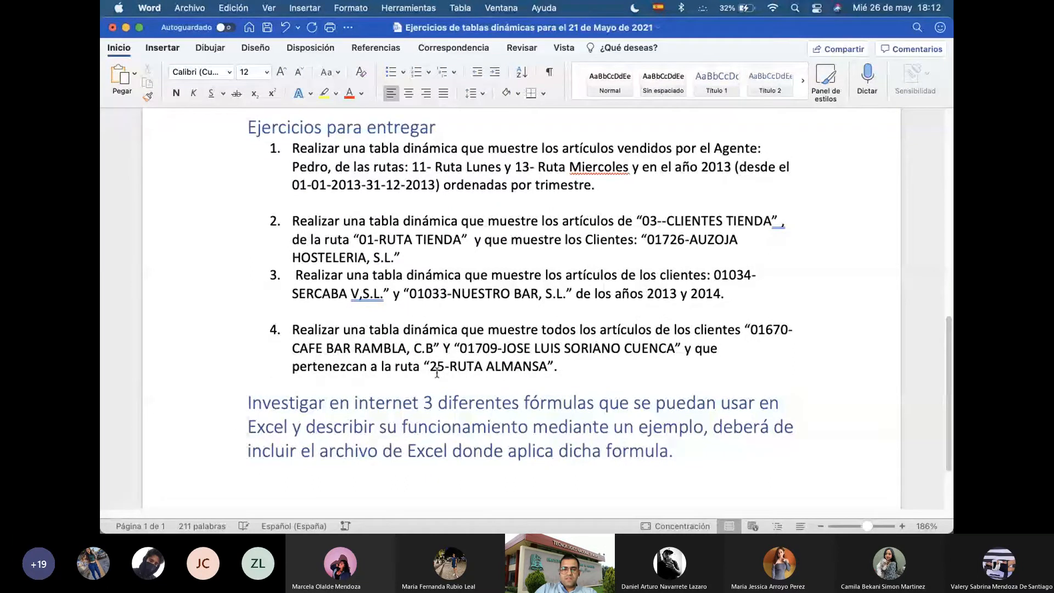
{"action": "scroll", "coordinate": [437, 372], "scroll_direction": "down", "scroll_amount": 5}
Switch to Microsoft Teams and open the assignment "Fórmulas Excel y tablas dinámicas" for editing
{"action": "mouse_move", "coordinate": [644, 530]}
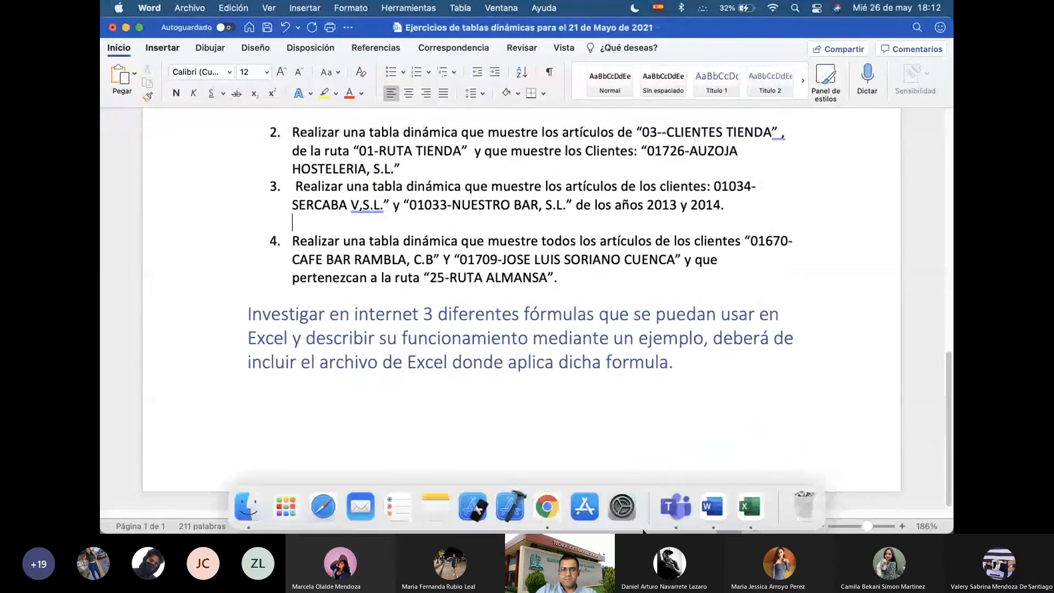
{"action": "left_click", "coordinate": [673, 508]}
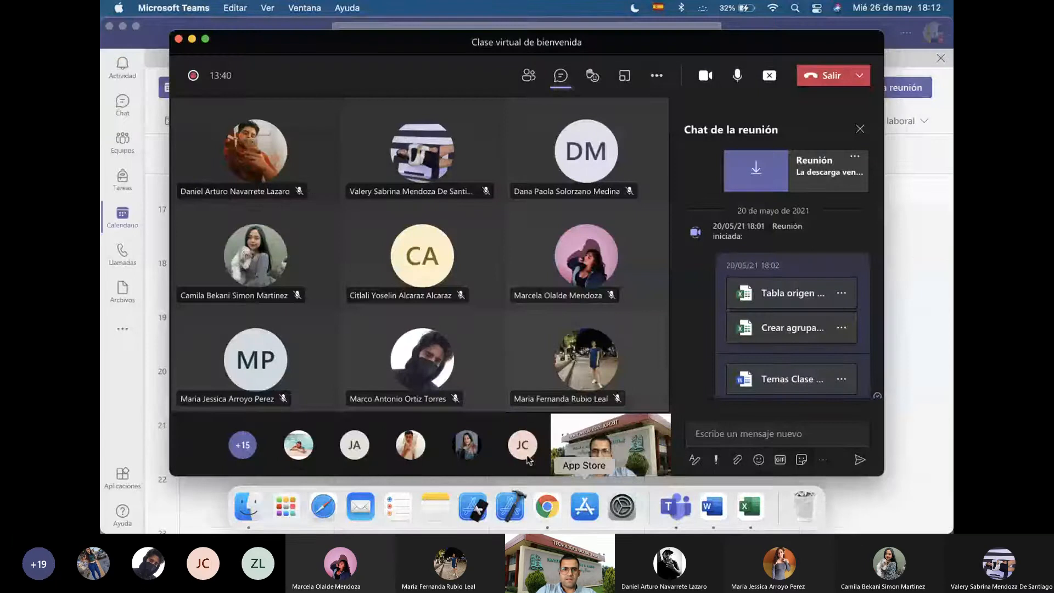
{"action": "left_click", "coordinate": [129, 186]}
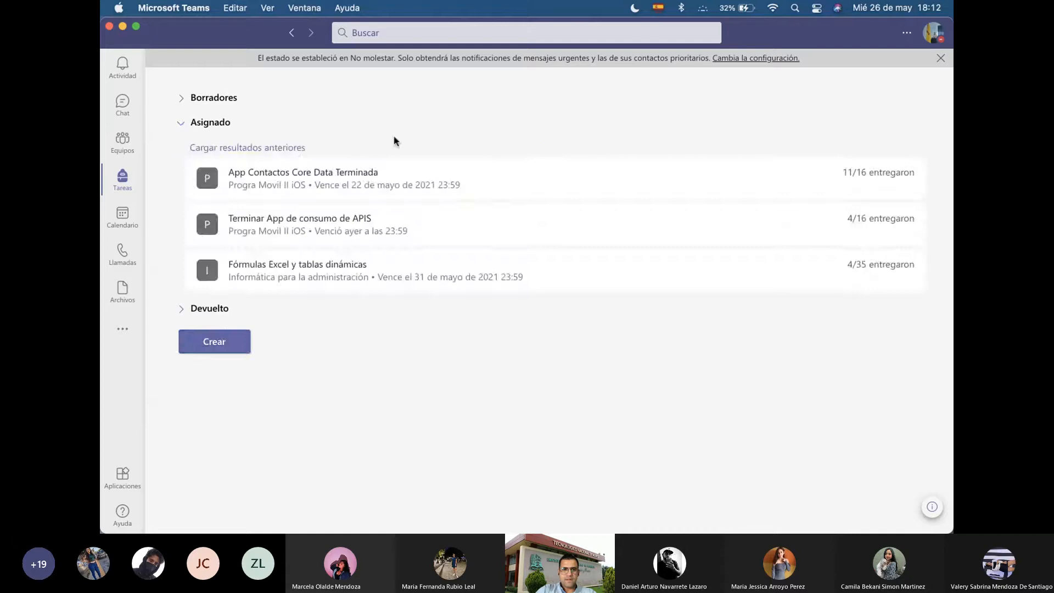
{"action": "left_click", "coordinate": [317, 268]}
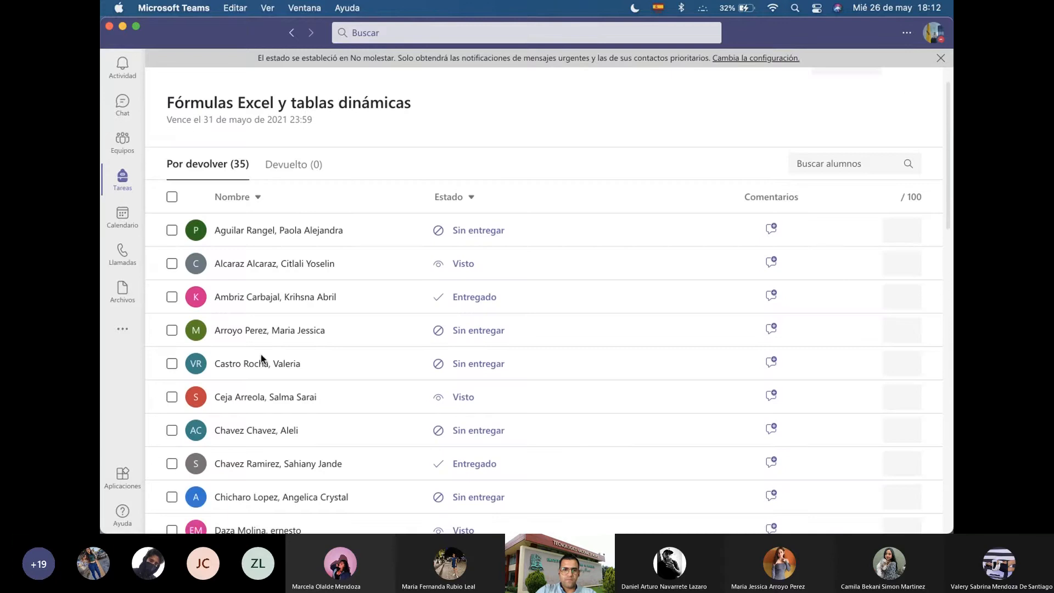
{"action": "left_click", "coordinate": [908, 99]}
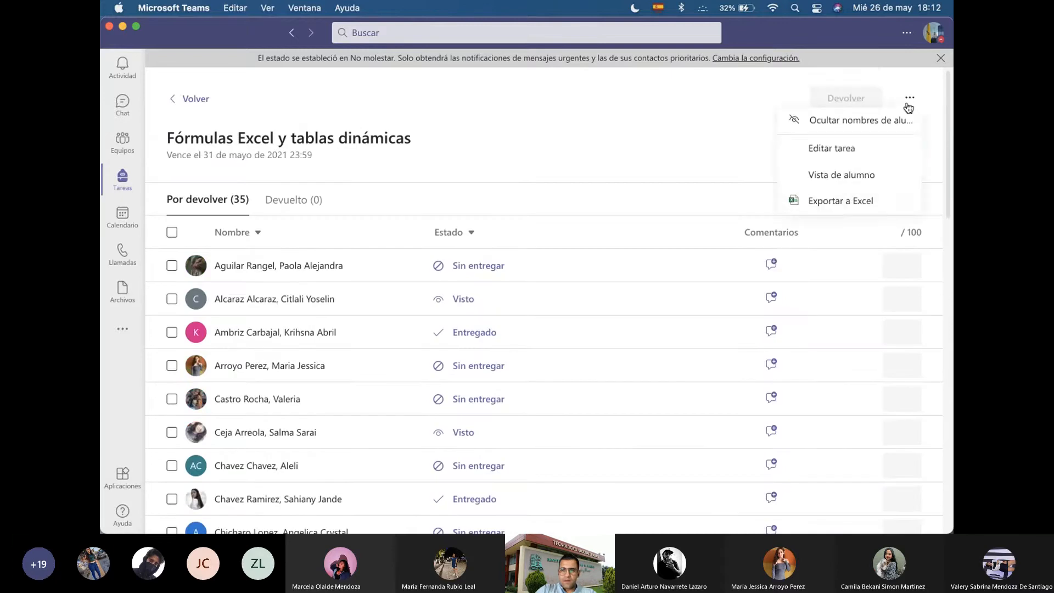
{"action": "left_click", "coordinate": [875, 149]}
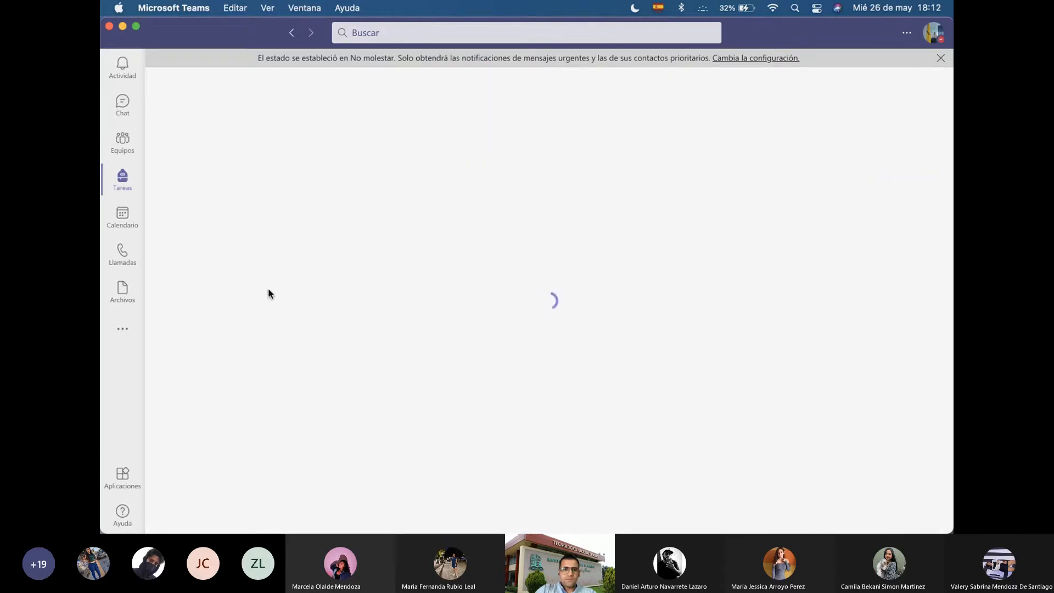
Examine the assignment's due date, four pivot table exercises and formula research task, and discard any edits on leaving
{"action": "scroll", "coordinate": [222, 403], "scroll_direction": "down", "scroll_amount": 5}
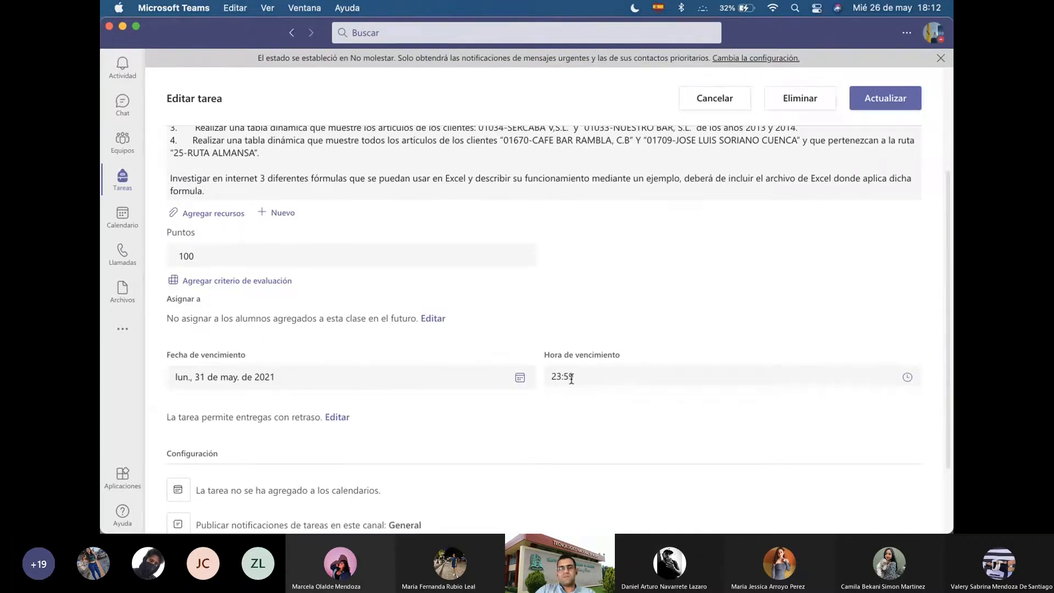
{"action": "scroll", "coordinate": [262, 211], "scroll_direction": "up", "scroll_amount": 1}
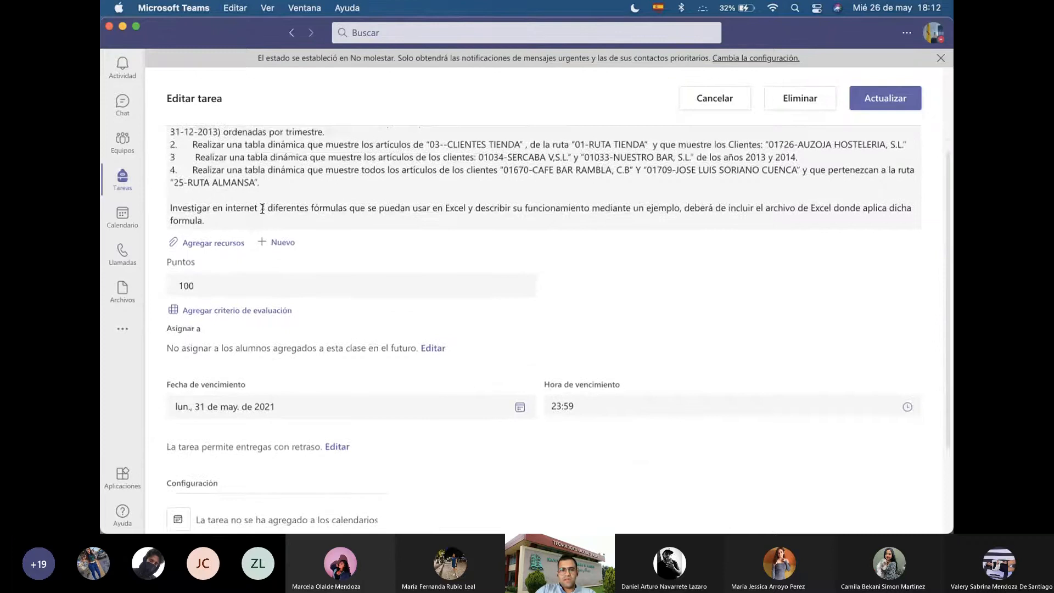
{"action": "scroll", "coordinate": [262, 209], "scroll_direction": "up", "scroll_amount": 1}
{"action": "scroll", "coordinate": [200, 245], "scroll_direction": "up", "scroll_amount": 1}
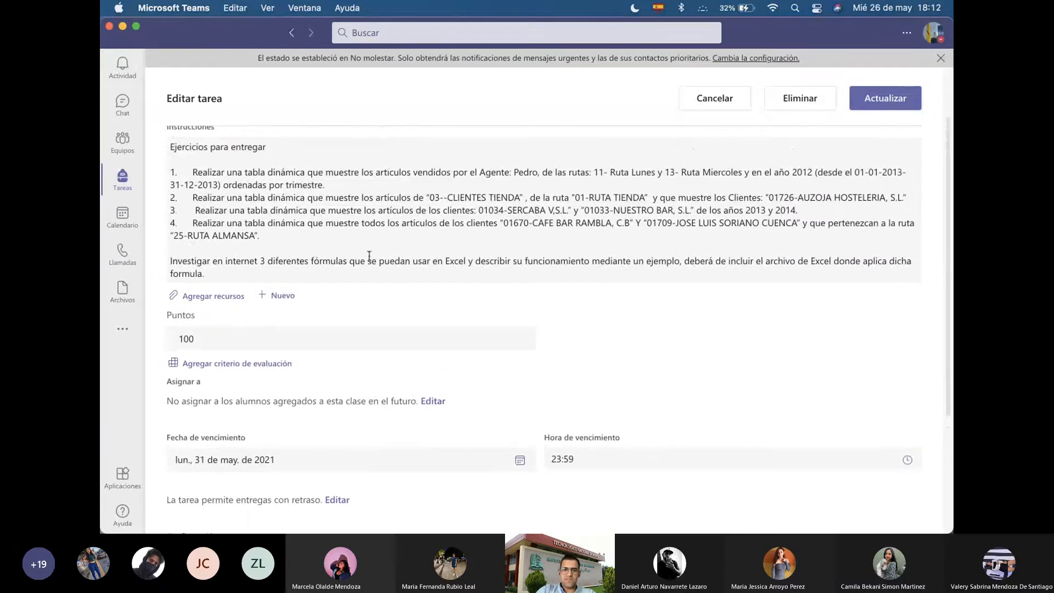
{"action": "scroll", "coordinate": [416, 266], "scroll_direction": "up", "scroll_amount": 1}
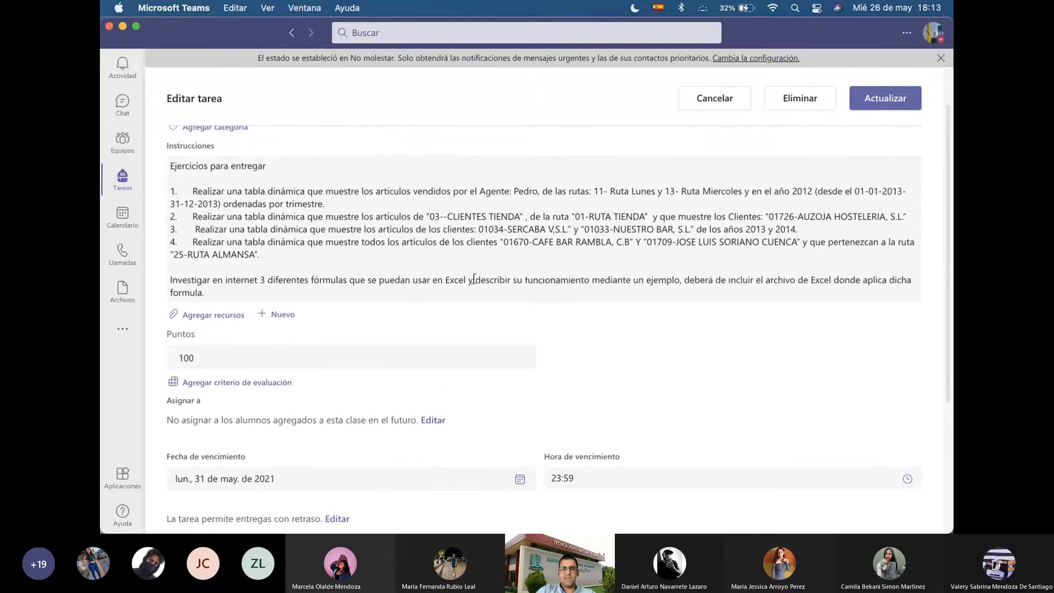
{"action": "left_click", "coordinate": [377, 280]}
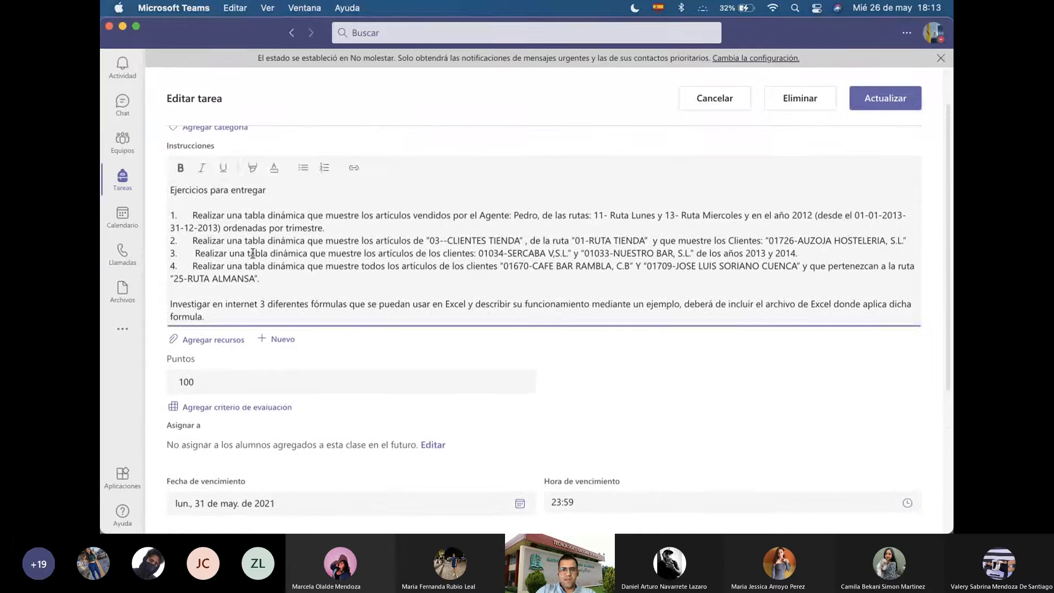
{"action": "left_click", "coordinate": [205, 229]}
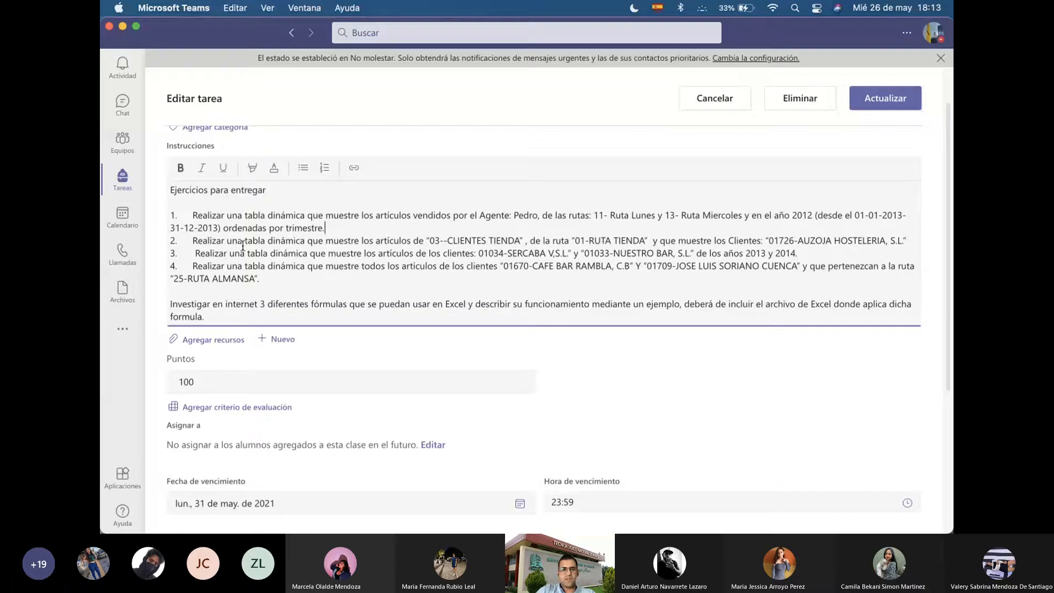
{"action": "left_click_drag", "start_coordinate": [242, 242], "coordinate": [267, 266]}
{"action": "left_click_drag", "start_coordinate": [193, 215], "coordinate": [325, 228]}
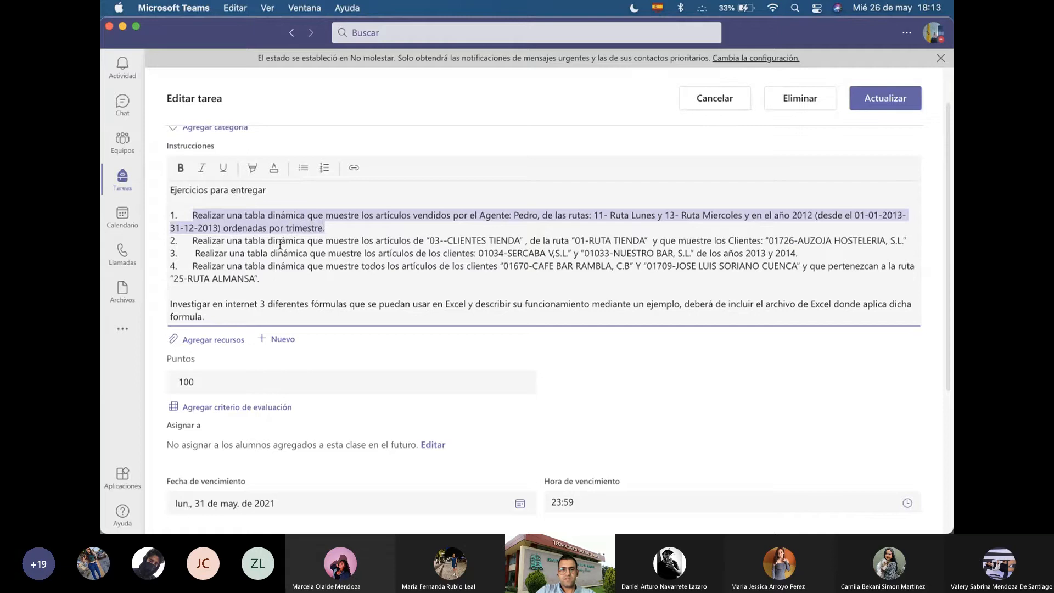
{"action": "left_click_drag", "start_coordinate": [260, 279], "coordinate": [170, 241]}
{"action": "left_click_drag", "start_coordinate": [340, 225], "coordinate": [177, 213]}
{"action": "left_click", "coordinate": [300, 228]}
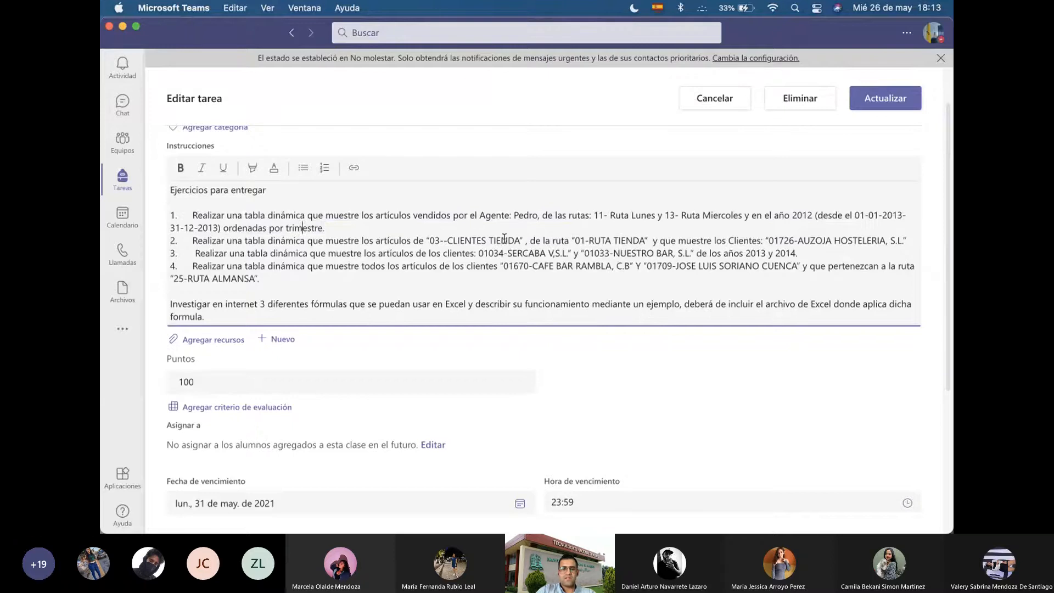
{"action": "left_click", "coordinate": [714, 101]}
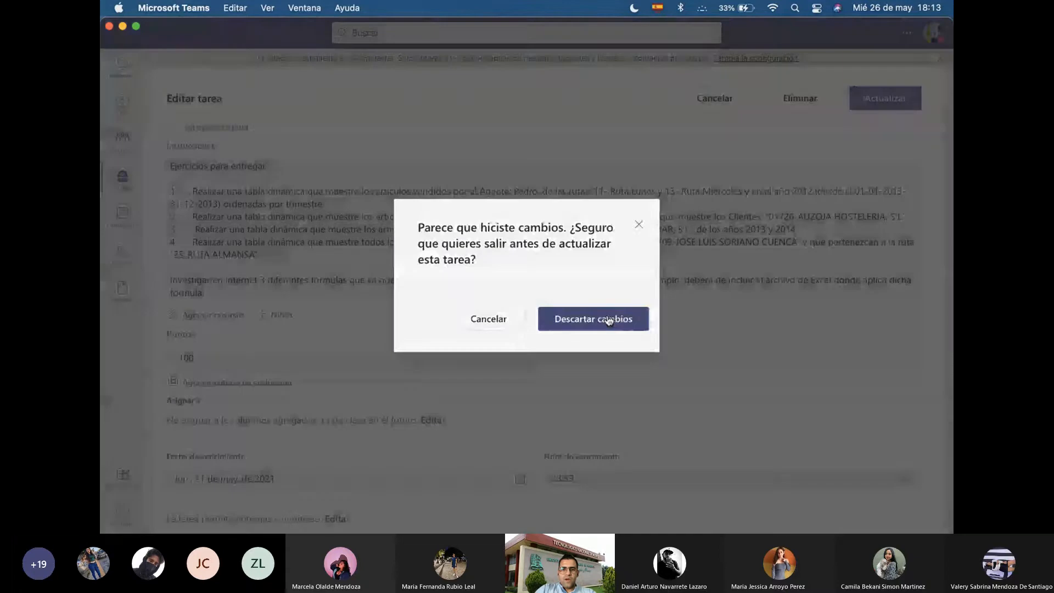
{"action": "left_click", "coordinate": [609, 319]}
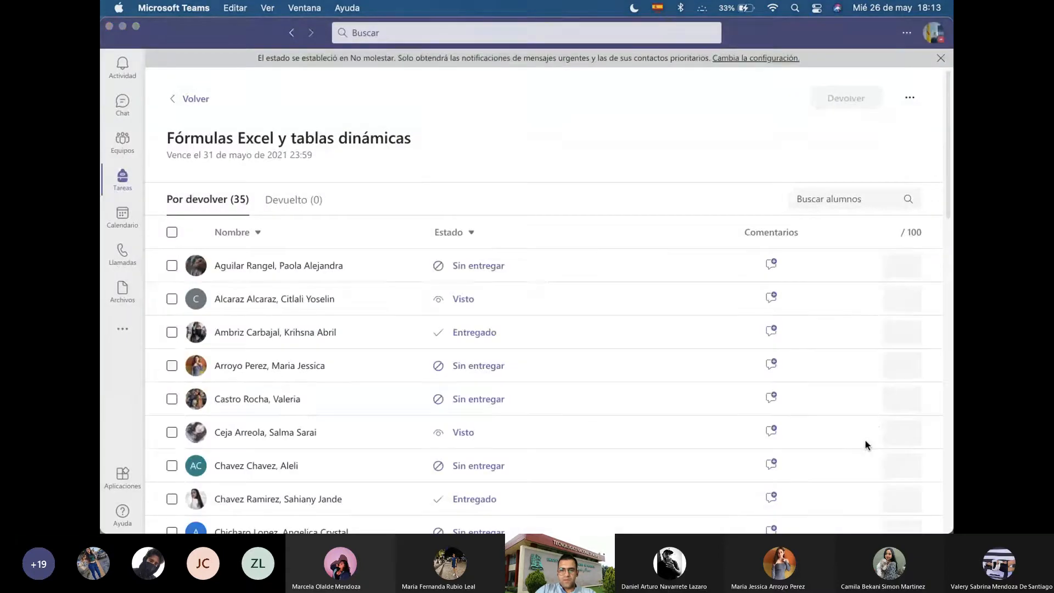
Bring up the "Clase virtual de bienvenida" meeting window, check its latest chat messages and show the participants list
{"action": "left_click", "coordinate": [866, 443]}
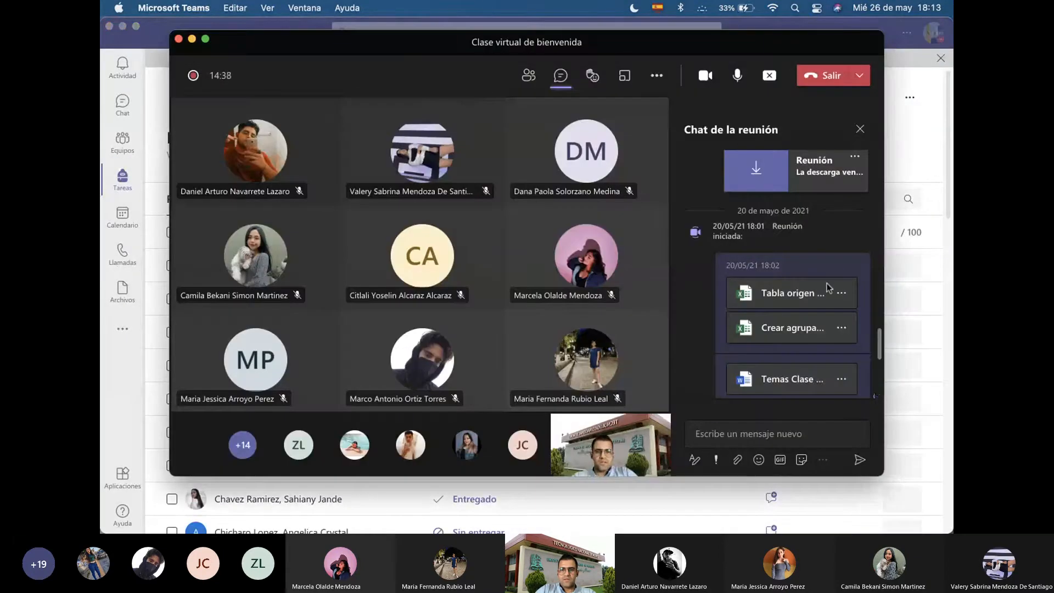
{"action": "scroll", "coordinate": [829, 287], "scroll_direction": "down", "scroll_amount": 5}
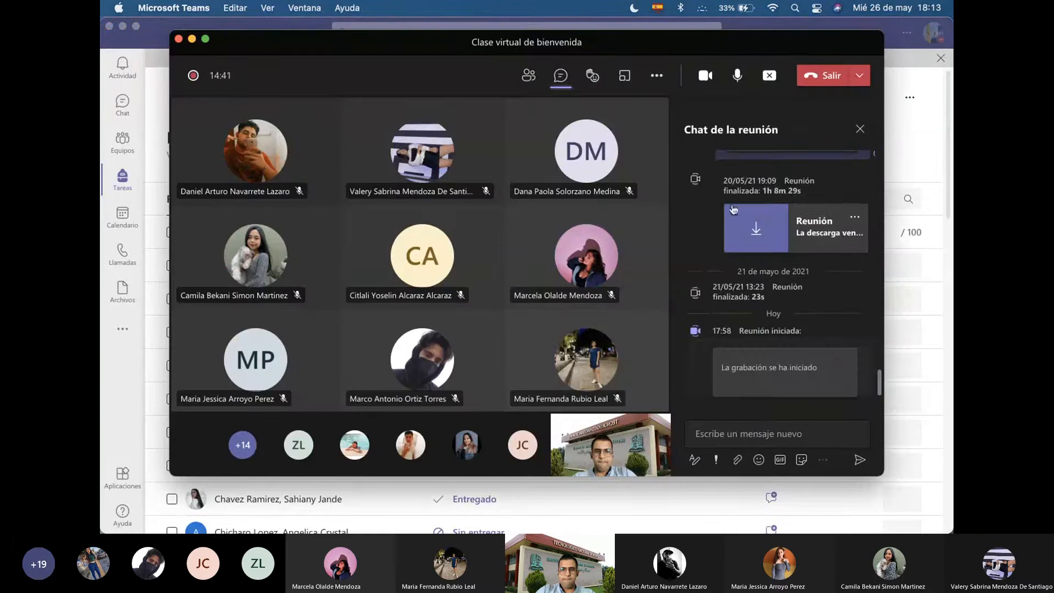
{"action": "left_click", "coordinate": [540, 84]}
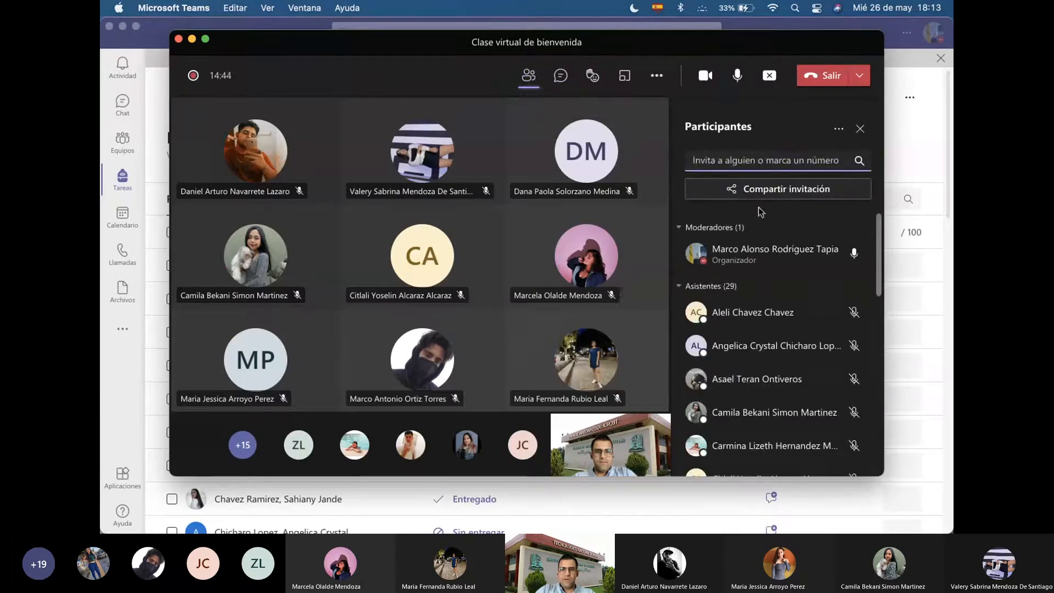
{"action": "key", "text": "super+Tab"}
{"action": "key", "text": "super+Tab"}
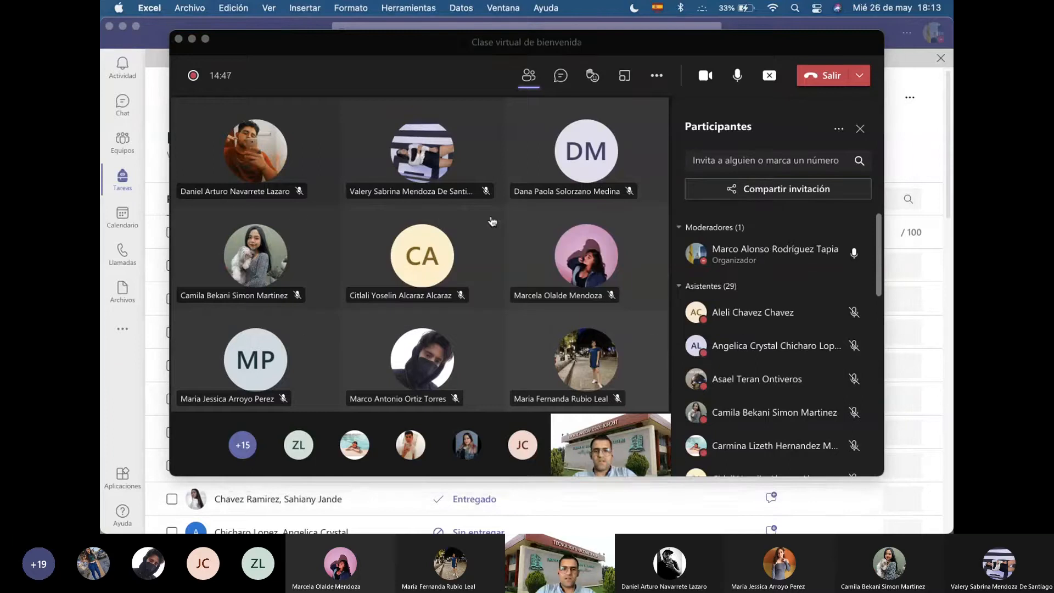
{"action": "mouse_move", "coordinate": [738, 502]}
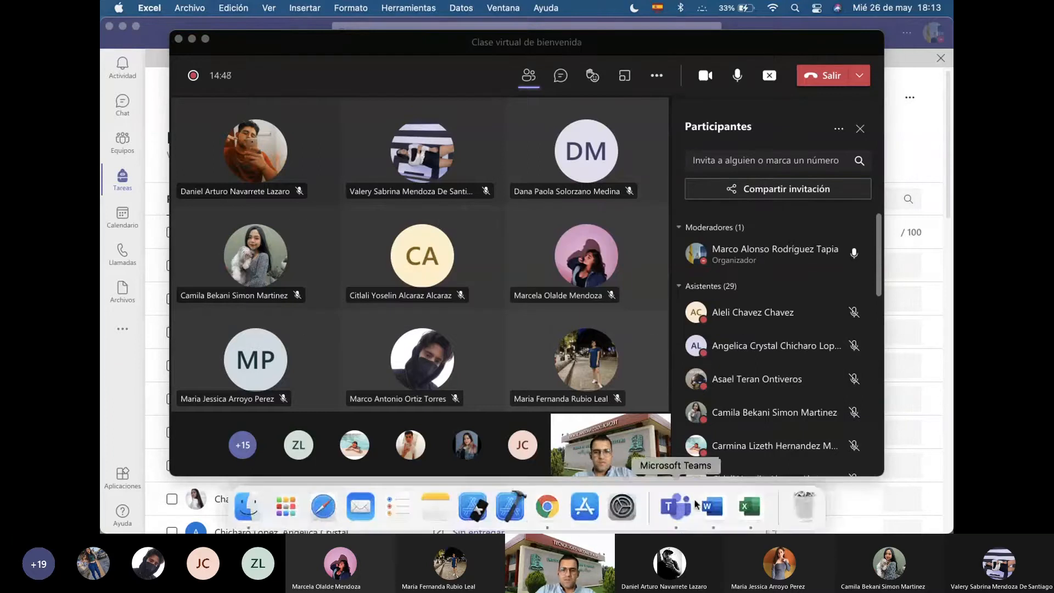
{"action": "left_click", "coordinate": [738, 502]}
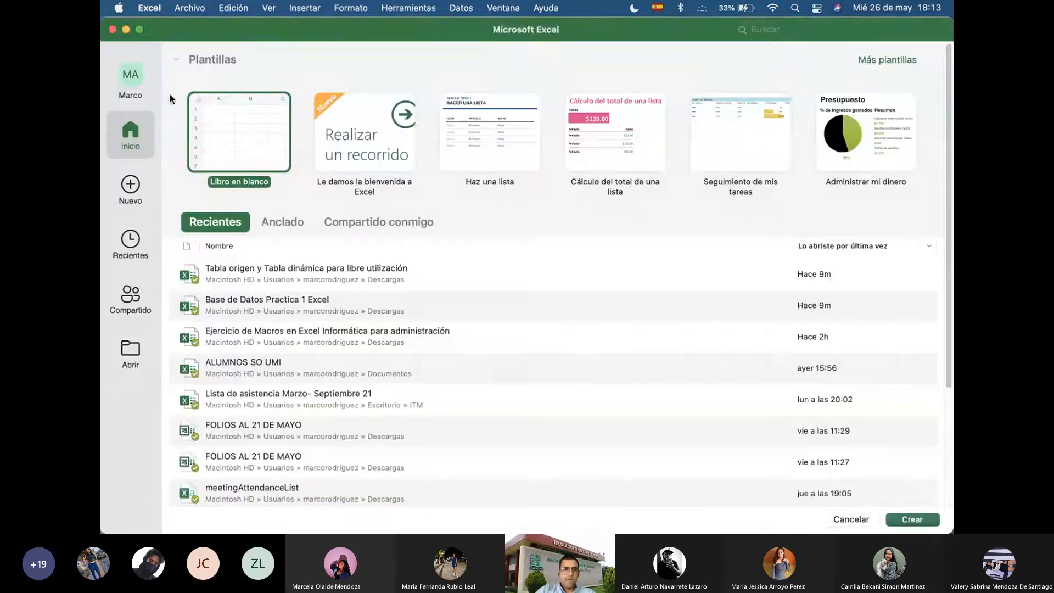
{"action": "left_click", "coordinate": [113, 30]}
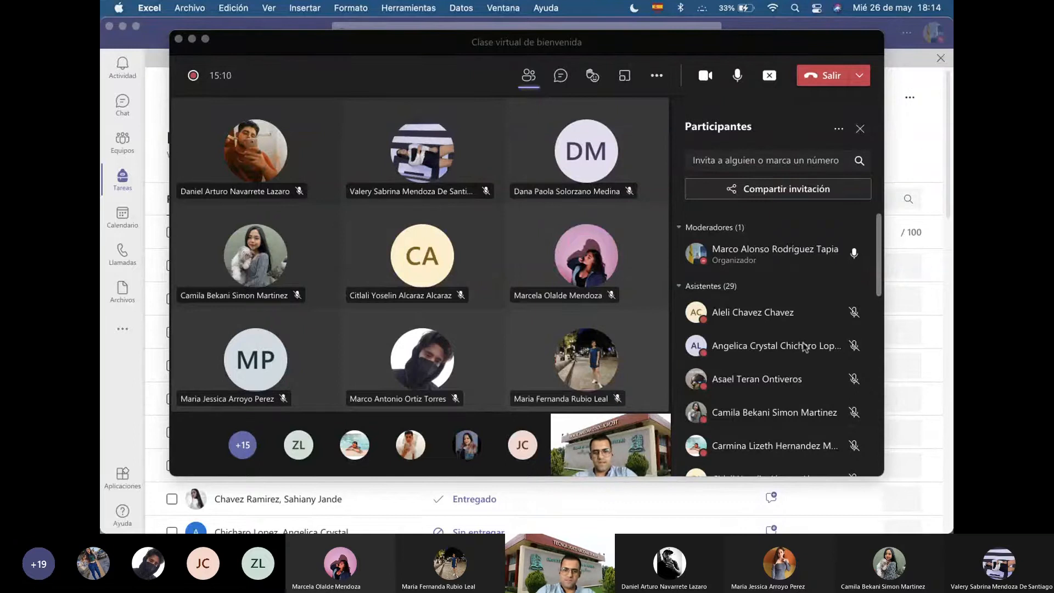
Open the workbook "Lista de asistencia Marzo- Septiembre 21" and set cell B31 of the Informatica Administracion sheet to 5
{"action": "key", "text": "super+space"}
{"action": "type", "text": "lis"}
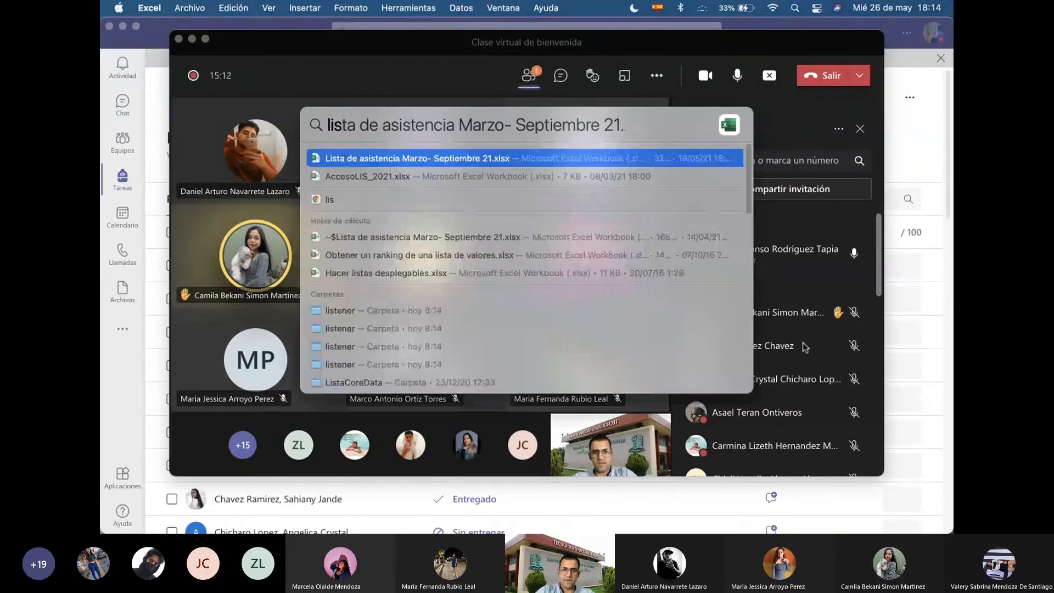
{"action": "key", "text": "Return"}
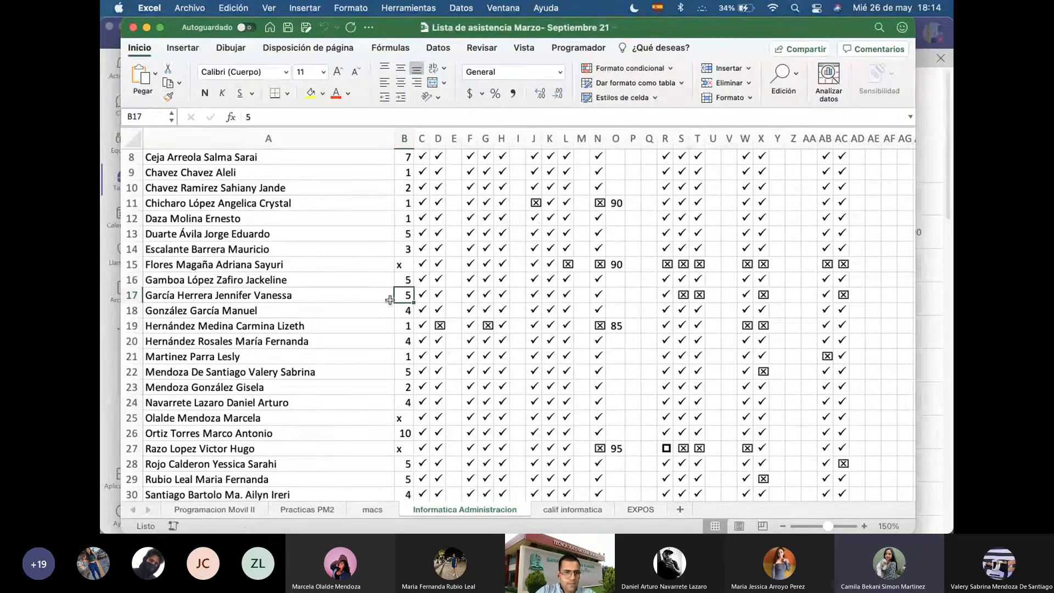
{"action": "scroll", "coordinate": [390, 300], "scroll_direction": "down", "scroll_amount": 3}
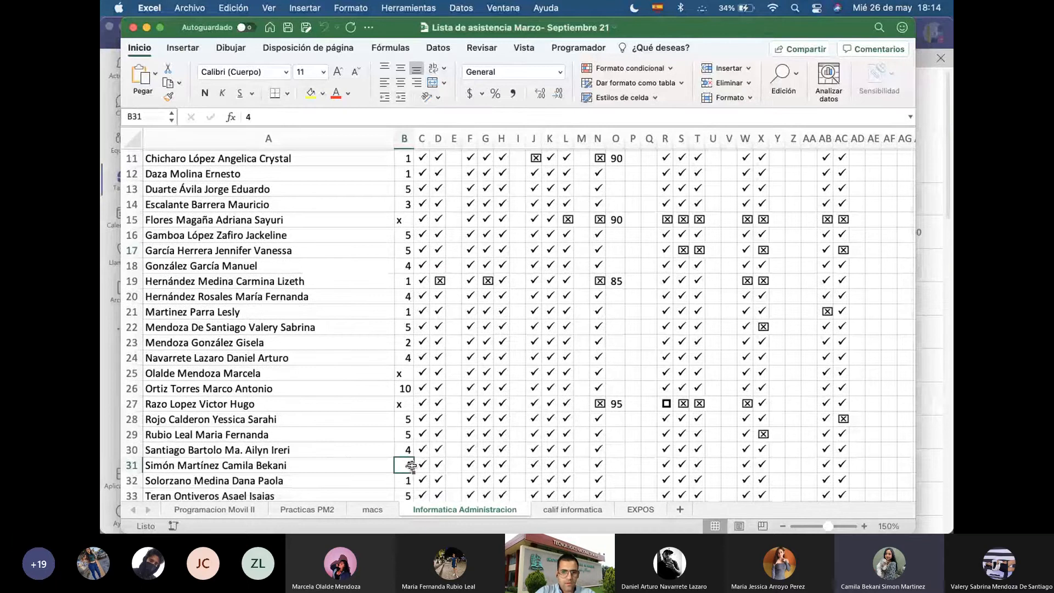
{"action": "left_click", "coordinate": [409, 480]}
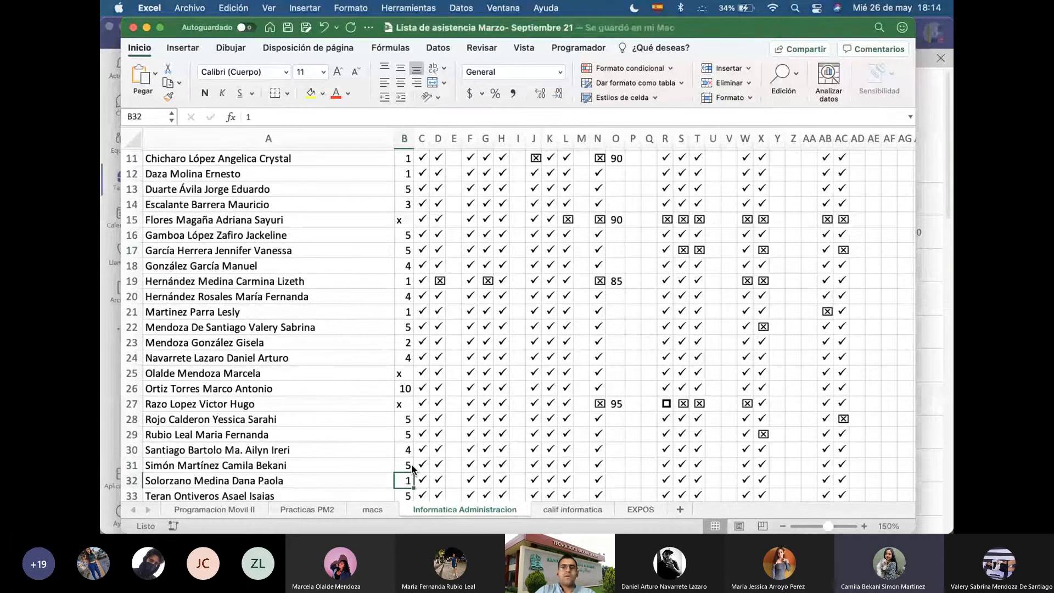
Set cell B28 of the attendance sheet to 6 and check the meeting's participants list for raised hands
{"action": "key", "text": "super+Tab"}
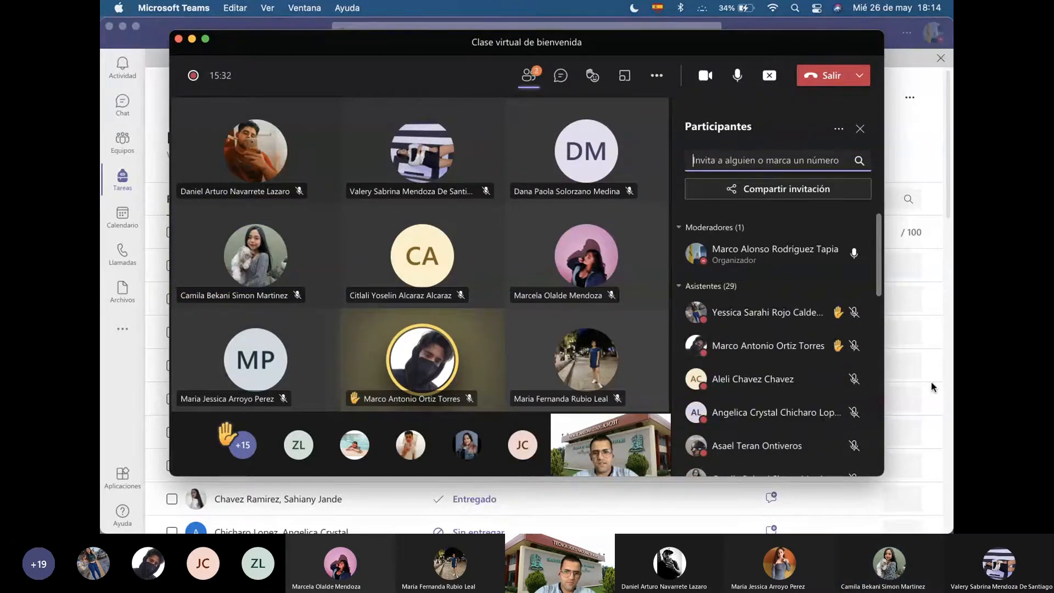
{"action": "key", "text": "super+Tab"}
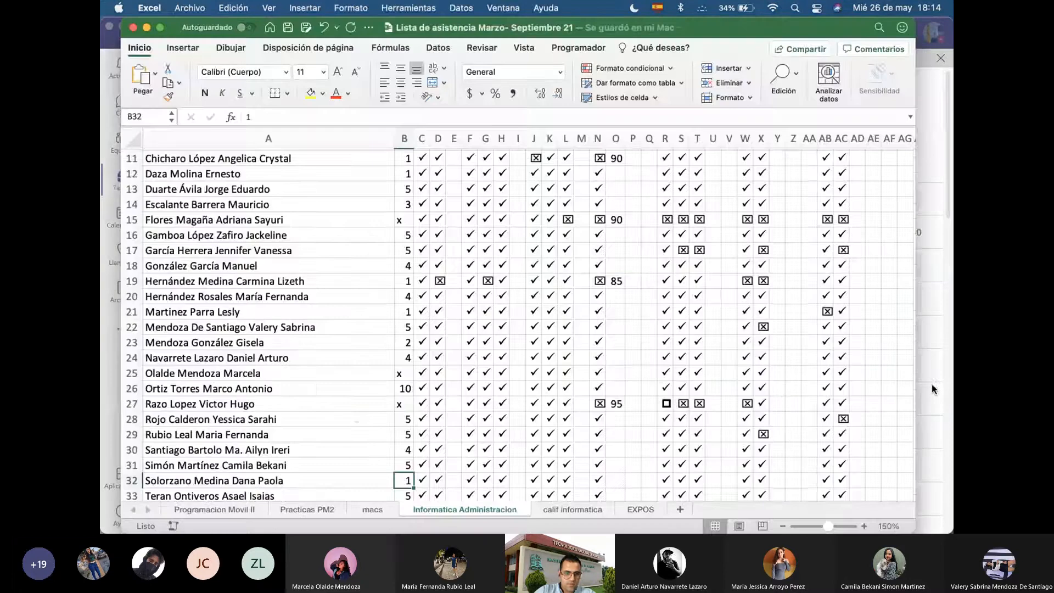
{"action": "scroll", "coordinate": [886, 385], "scroll_direction": "down", "scroll_amount": 1}
{"action": "left_click", "coordinate": [399, 413]}
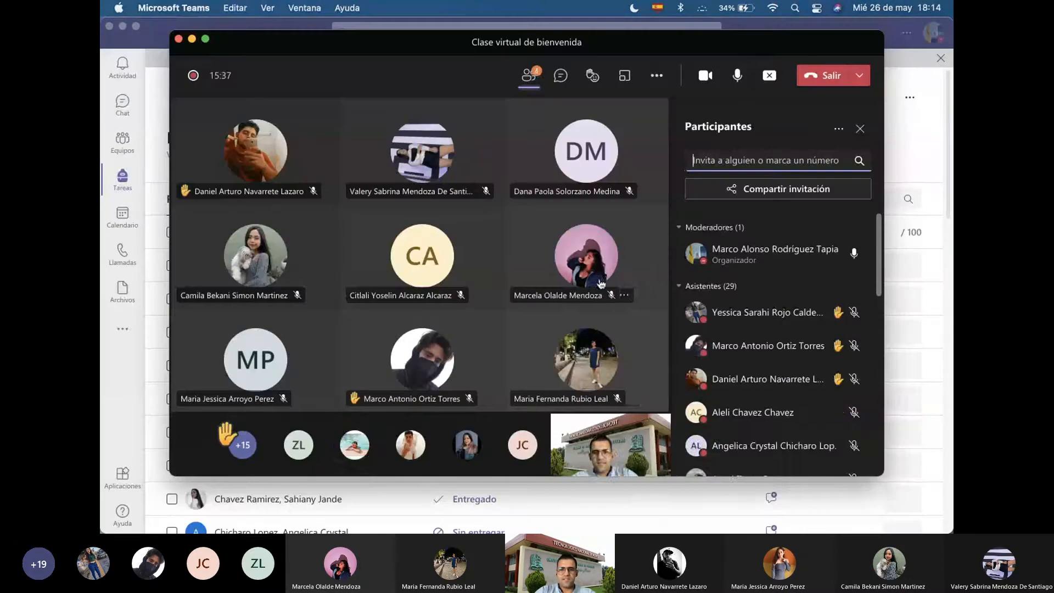
{"action": "key", "text": "super+Tab"}
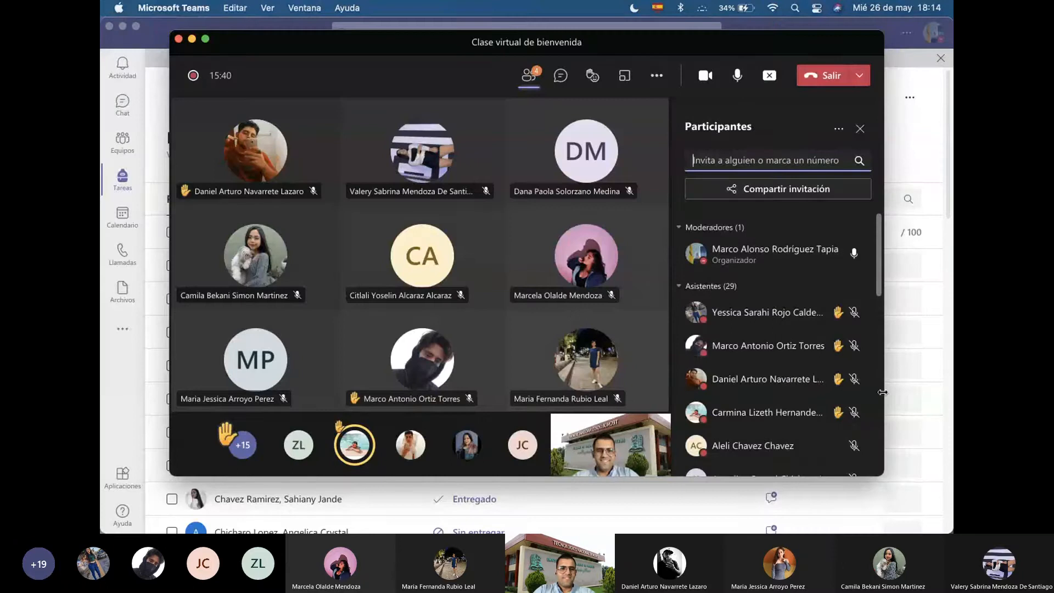
{"action": "scroll", "coordinate": [779, 376], "scroll_direction": "down", "scroll_amount": 1}
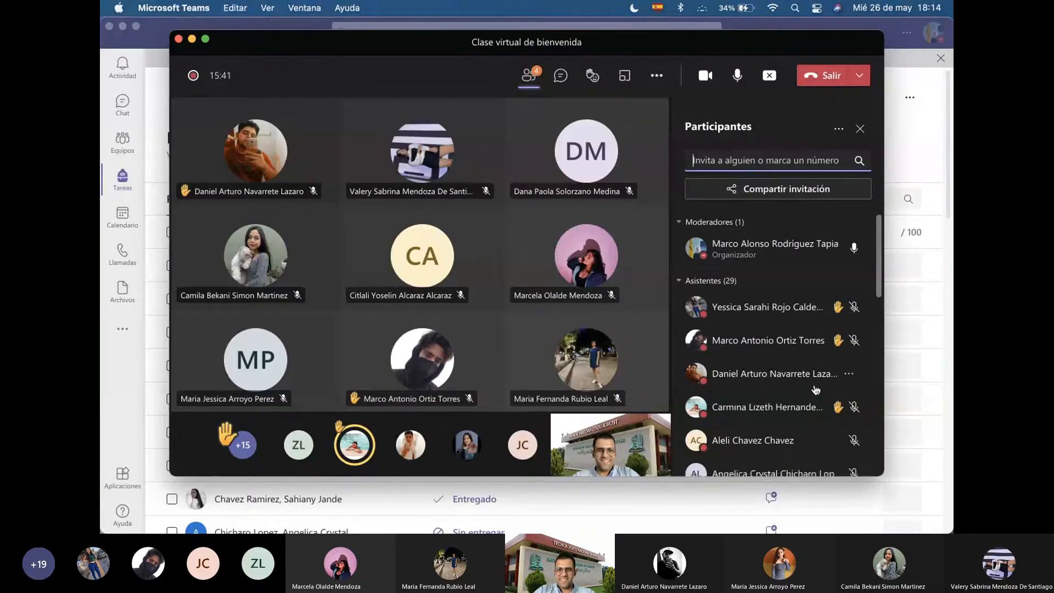
{"action": "scroll", "coordinate": [779, 375], "scroll_direction": "up", "scroll_amount": 1}
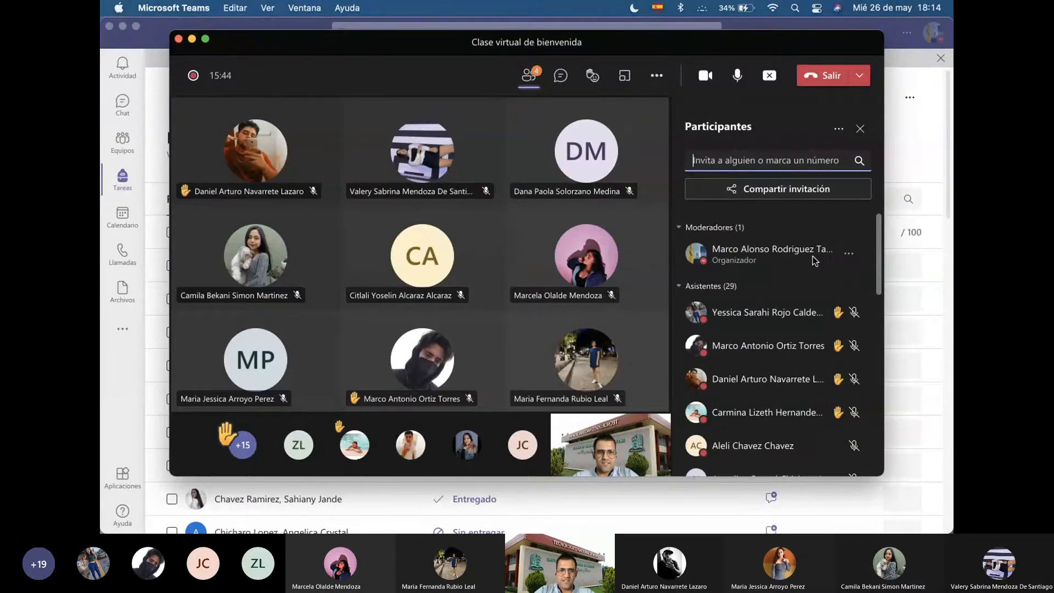
Undo the edits to B28 and B31 in the attendance workbook, and redo both of them
{"action": "key", "text": "super+Tab"}
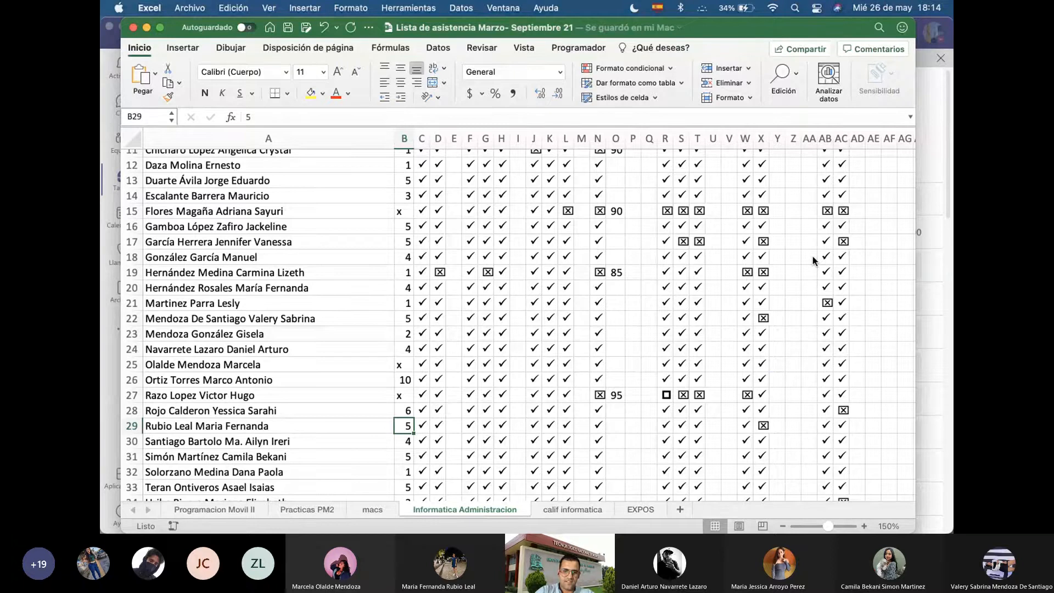
{"action": "key", "text": "super+z"}
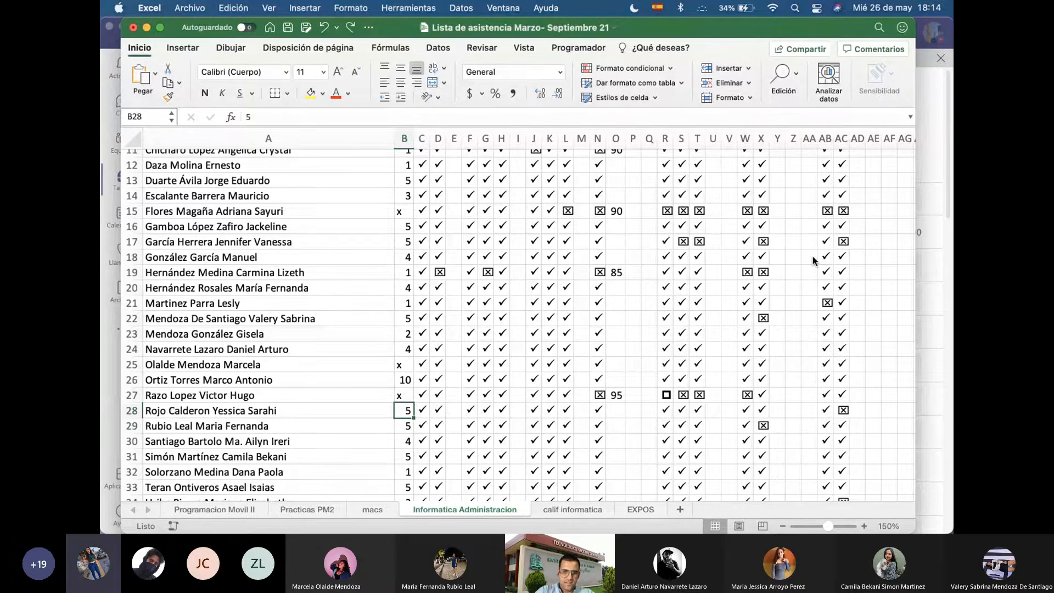
{"action": "key", "text": "super+z"}
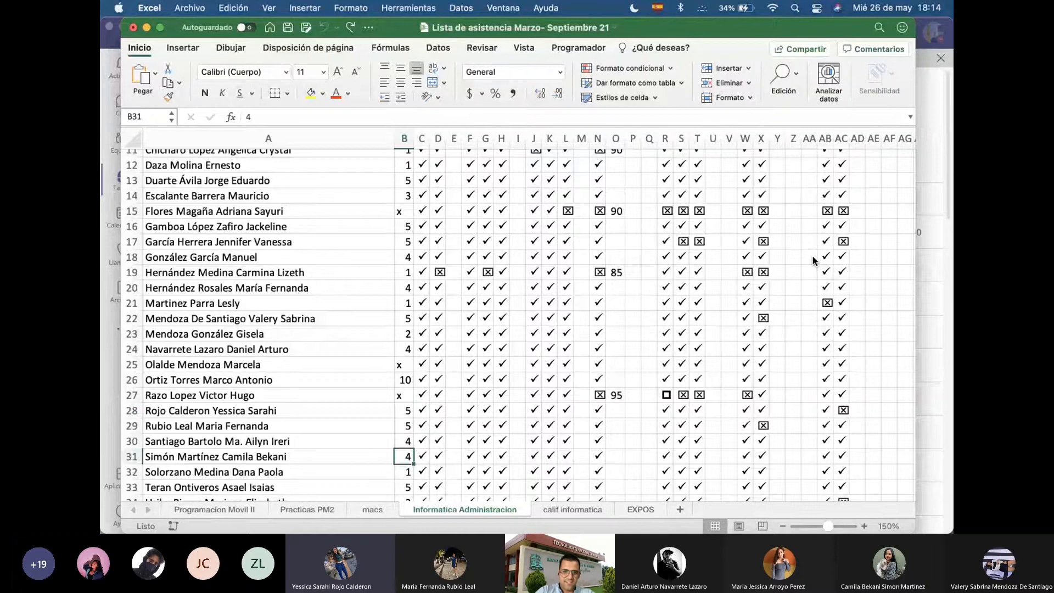
{"action": "key", "text": "super+y"}
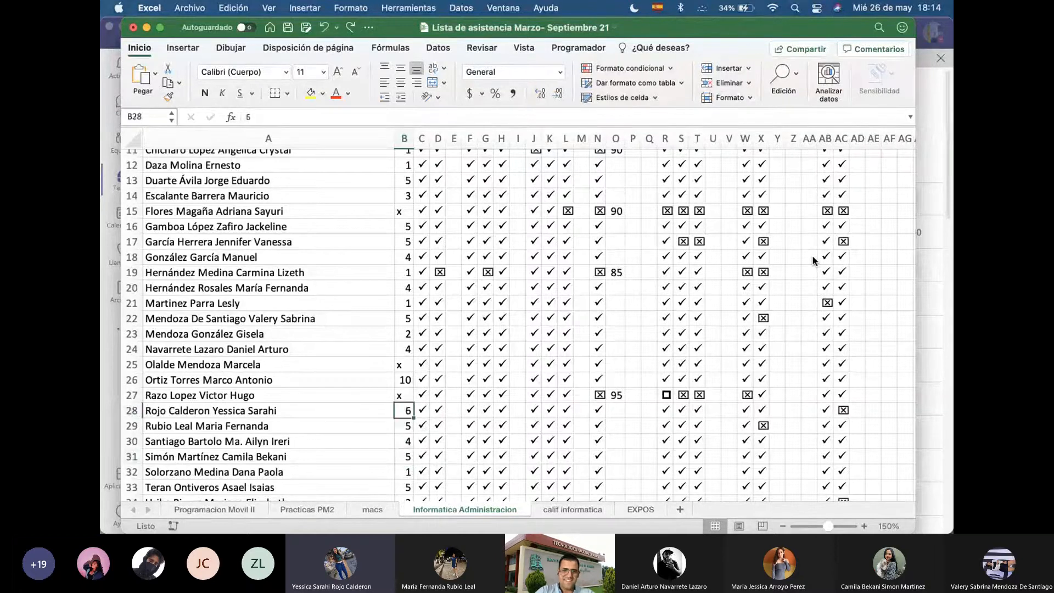
{"action": "key", "text": "super+y"}
Switch to the Teams meeting and review which participants have their hands raised
{"action": "key", "text": "super+Tab"}
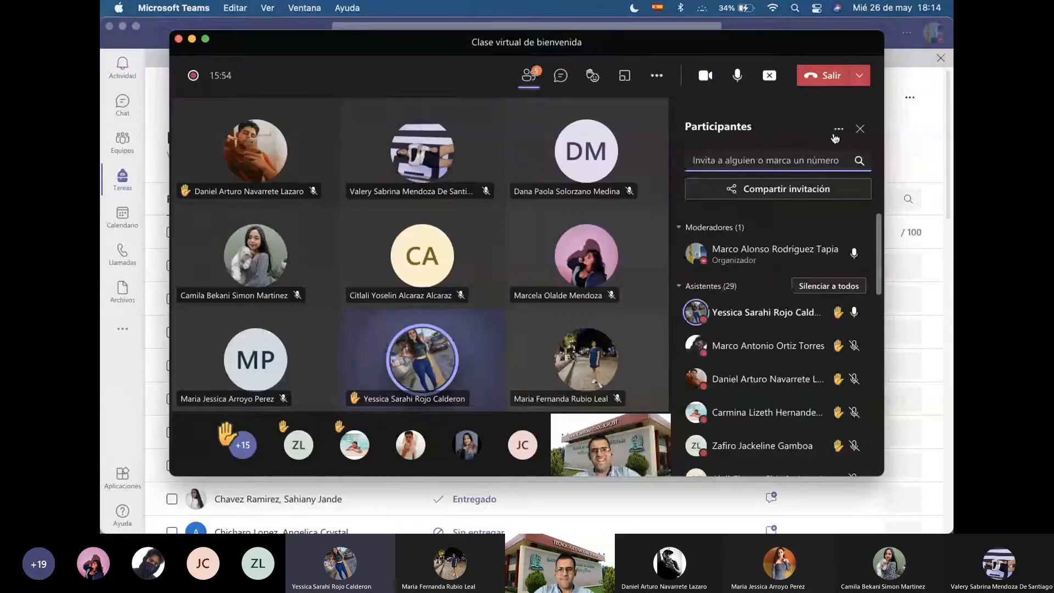
{"action": "scroll", "coordinate": [797, 337], "scroll_direction": "down", "scroll_amount": 1}
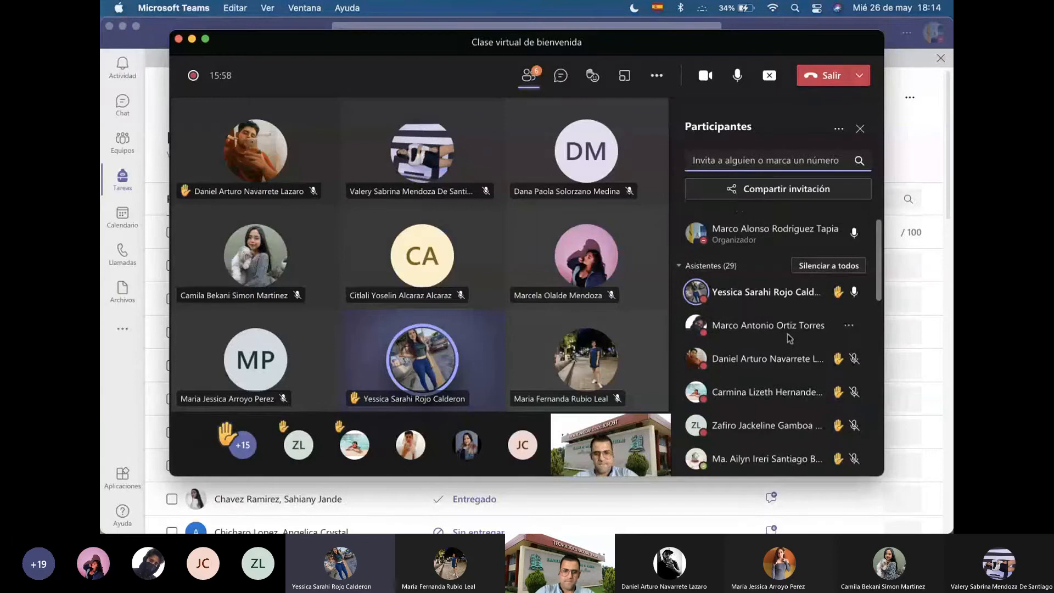
{"action": "key", "text": "super+space"}
{"action": "type", "text": "macr"}
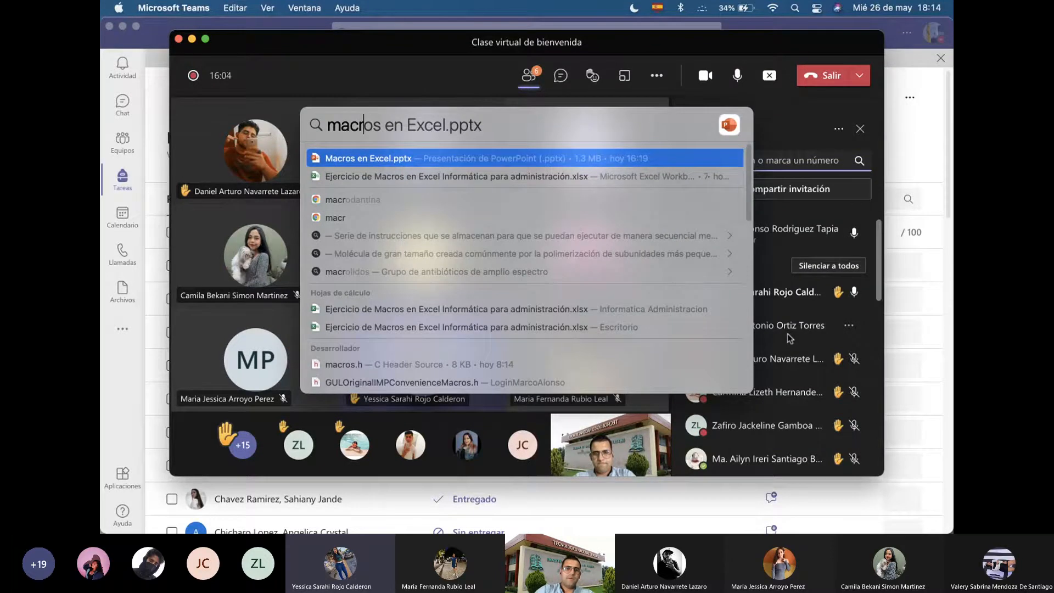
{"action": "key", "text": "Escape"}
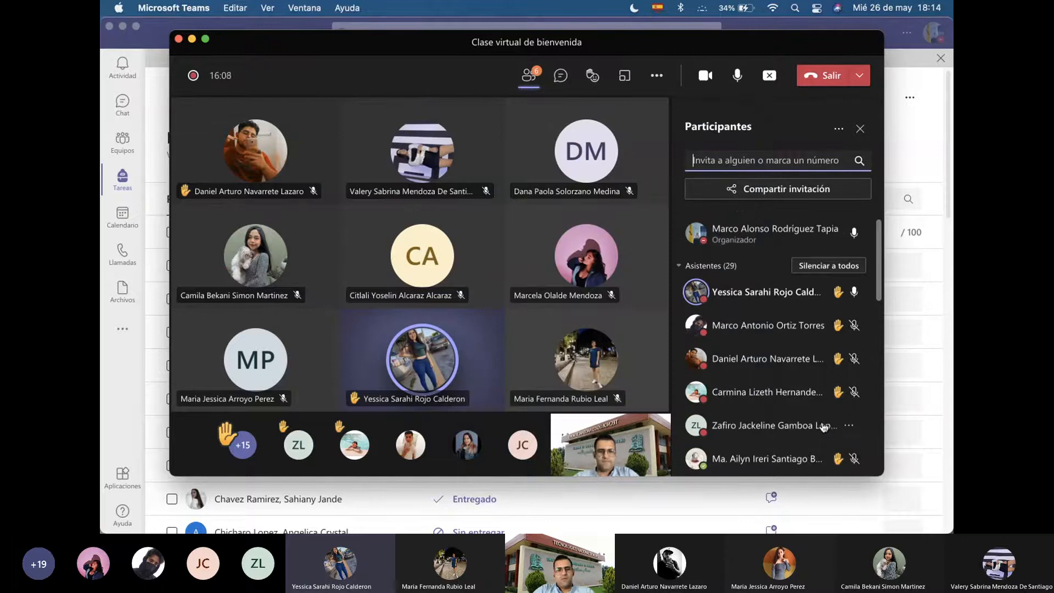
Check the participants list of the Teams meeting again for students with raised hands
{"action": "scroll", "coordinate": [816, 406], "scroll_direction": "up", "scroll_amount": 1}
{"action": "key", "text": "super+Tab"}
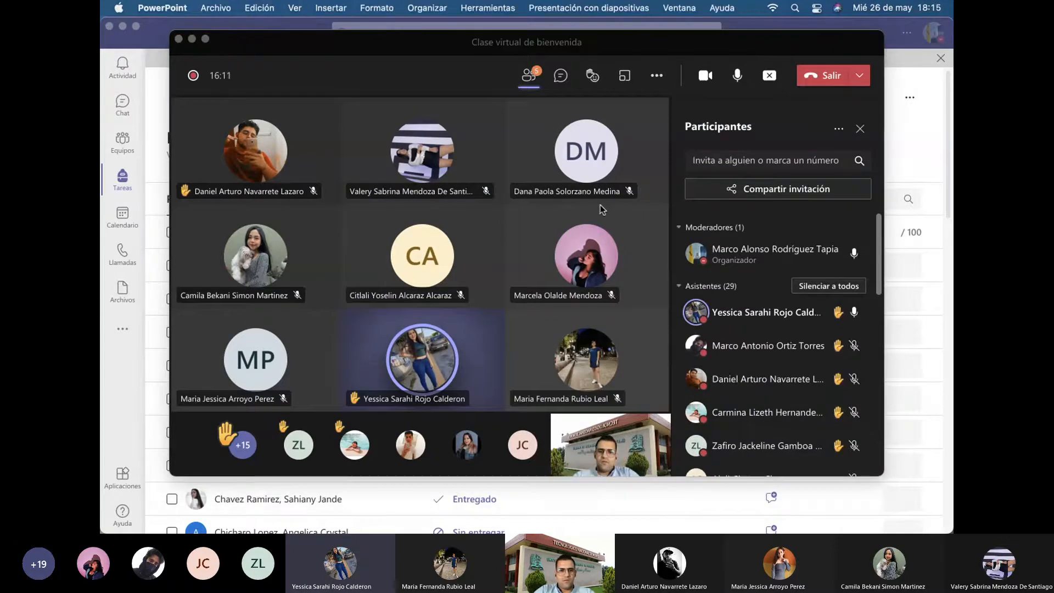
{"action": "key", "text": "super+Tab"}
{"action": "key", "text": "super+Tab"}
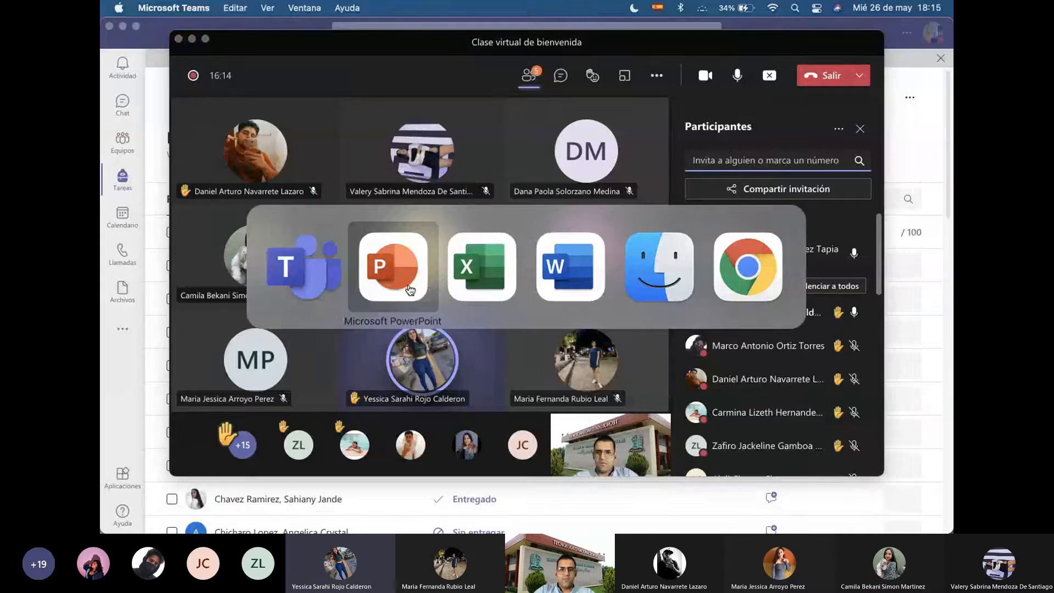
{"action": "left_click", "coordinate": [431, 290]}
{"action": "key", "text": "super+Tab"}
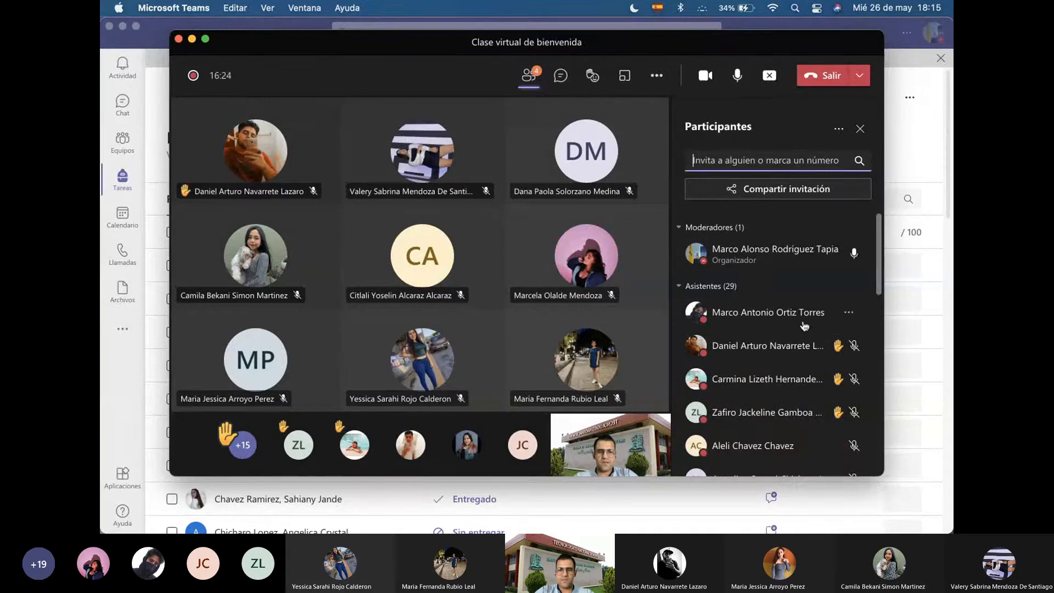
Switch to the Excel attendance workbook and set cell B26 of the Informatica Administracion sheet to 11
{"action": "key", "text": "super+Tab"}
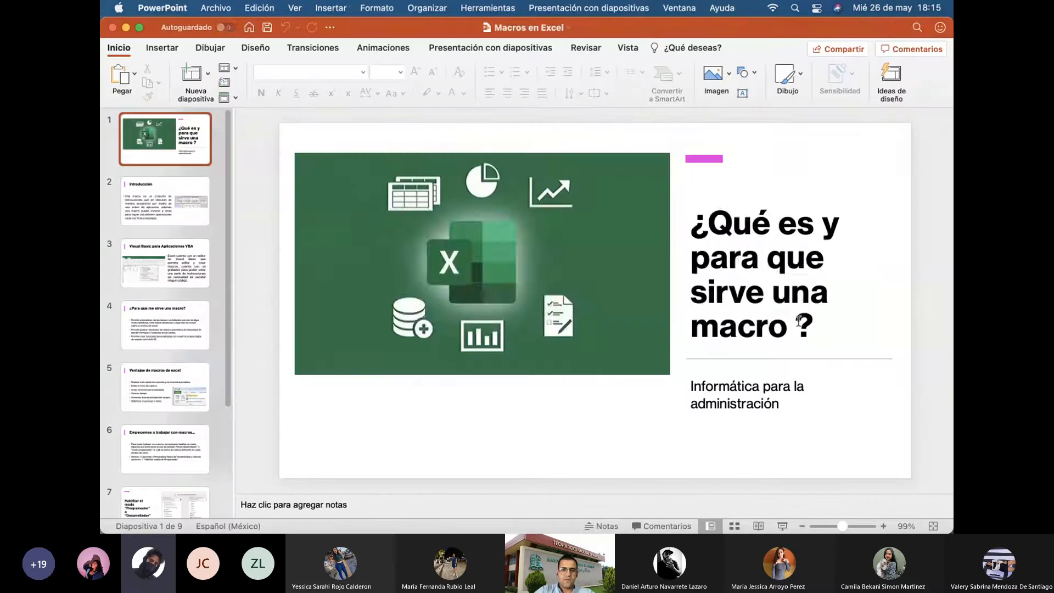
{"action": "key", "text": "super+Tab"}
{"action": "key", "text": "super+Tab"}
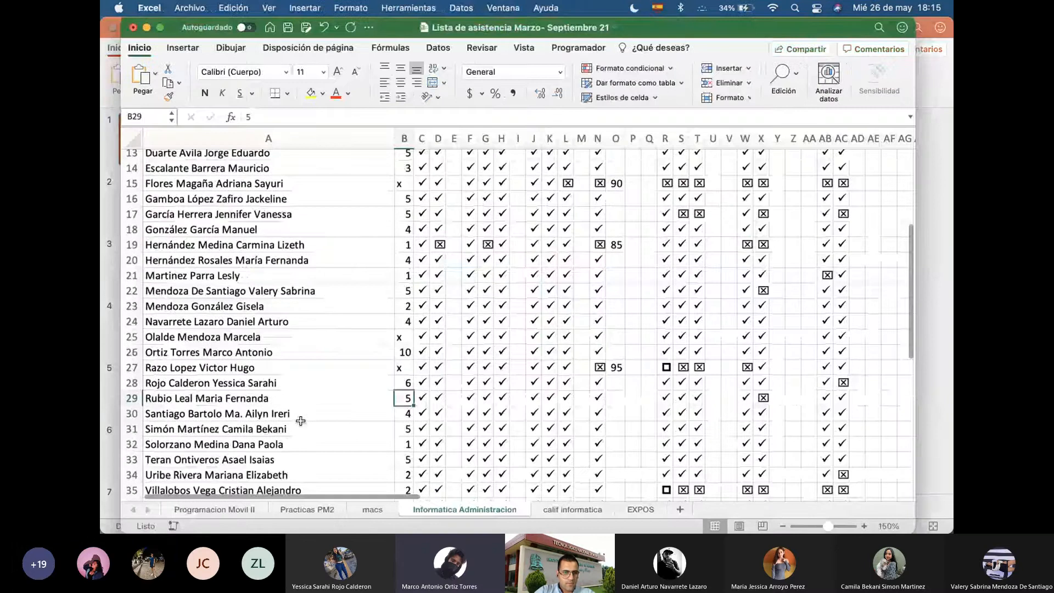
{"action": "scroll", "coordinate": [301, 419], "scroll_direction": "down", "scroll_amount": 2}
{"action": "left_click", "coordinate": [403, 321]}
{"action": "type", "text": "1"}
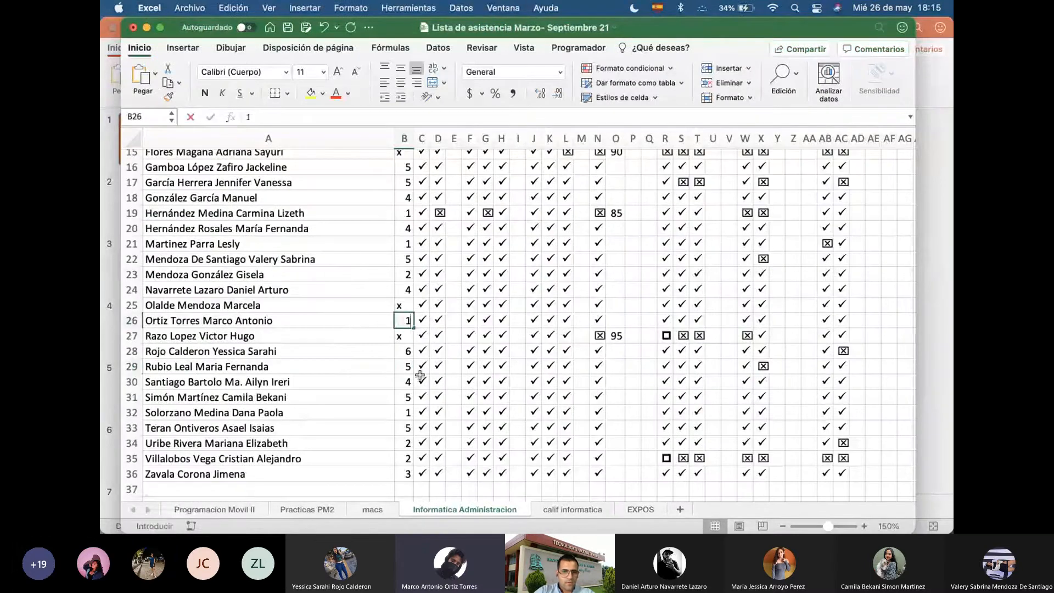
{"action": "key", "text": "Return"}
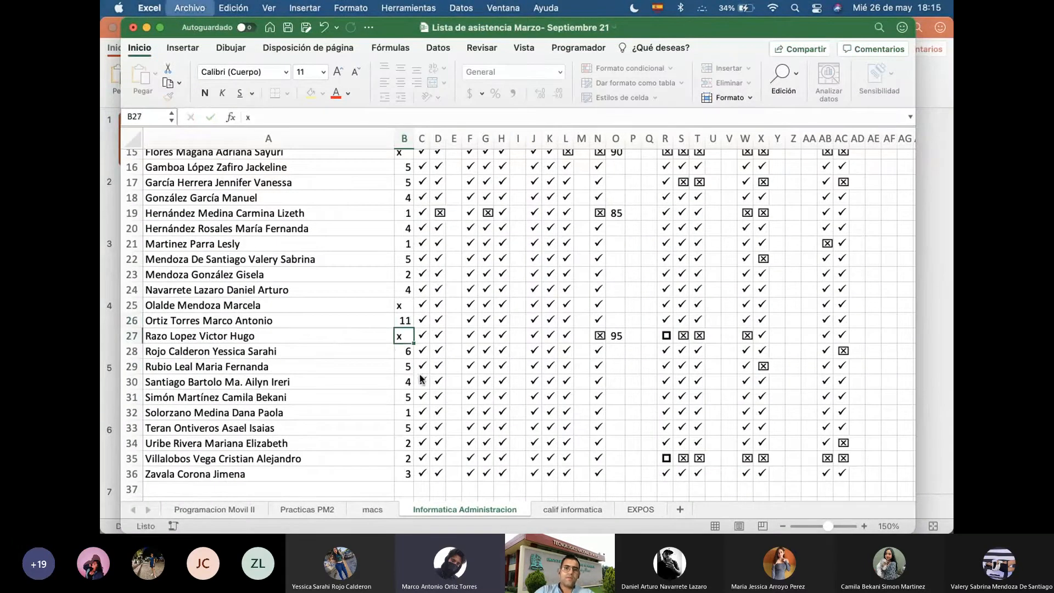
Recheck the raised hands in Teams, minimize the meeting window and switch to the "Macros en Excel" presentation in PowerPoint
{"action": "key", "text": "super+Tab"}
{"action": "key", "text": "super+Tab"}
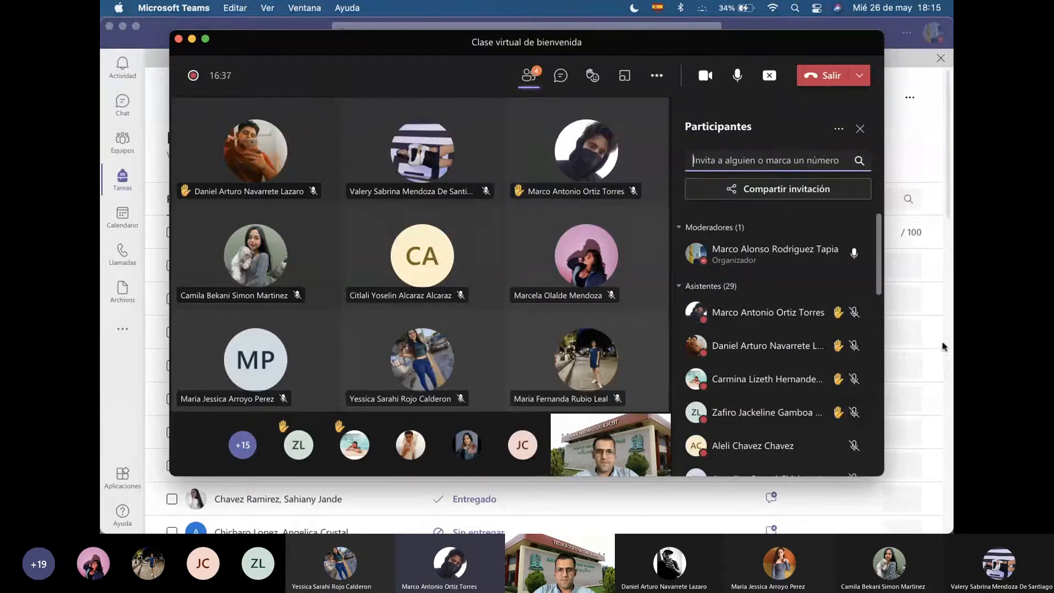
{"action": "scroll", "coordinate": [825, 363], "scroll_direction": "down", "scroll_amount": 1}
{"action": "scroll", "coordinate": [807, 358], "scroll_direction": "up", "scroll_amount": 1}
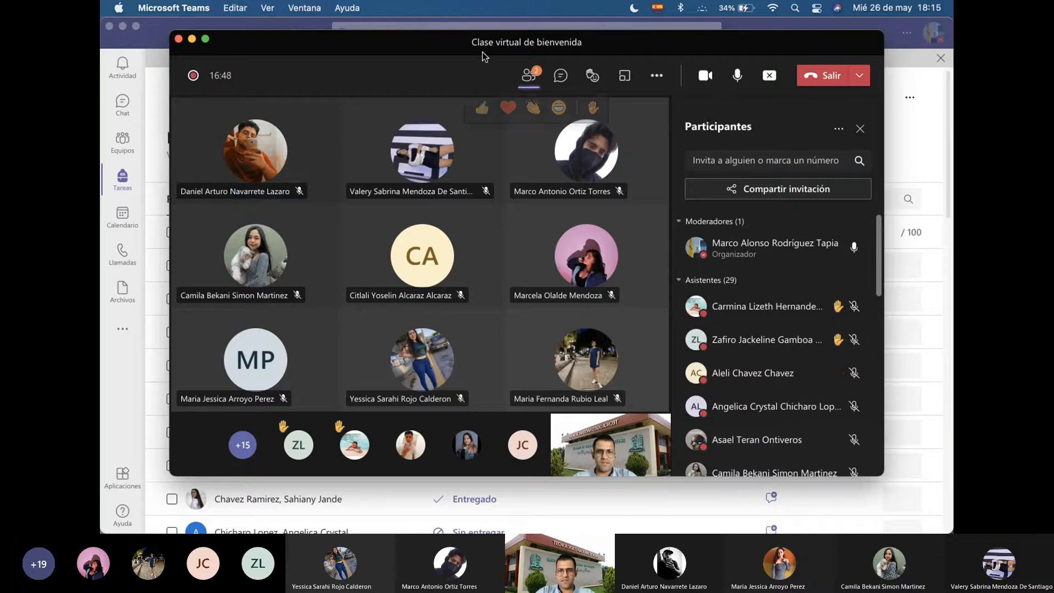
{"action": "left_click", "coordinate": [192, 39]}
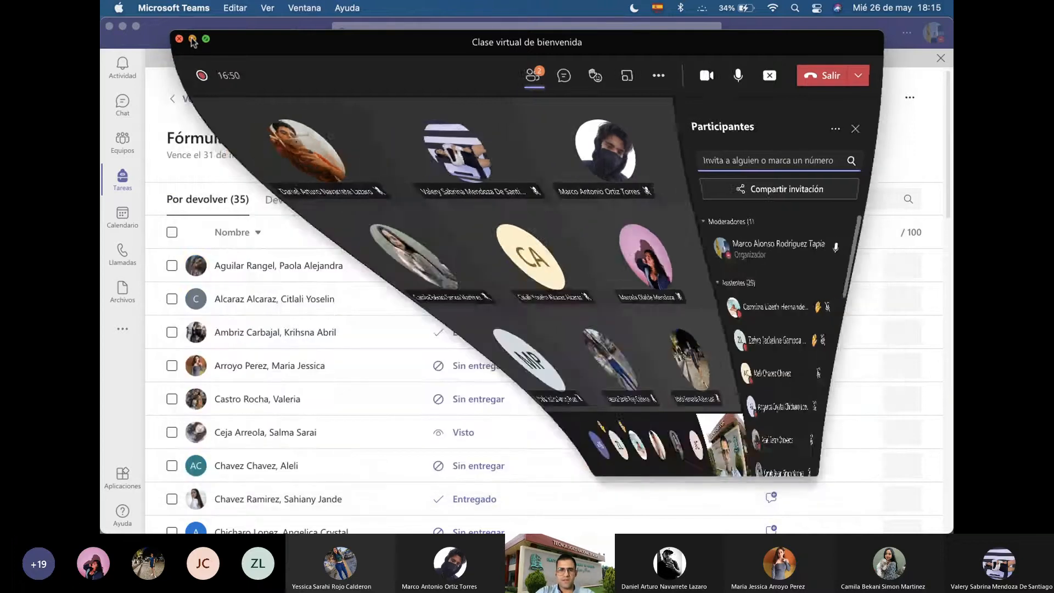
{"action": "key", "text": "super+Tab"}
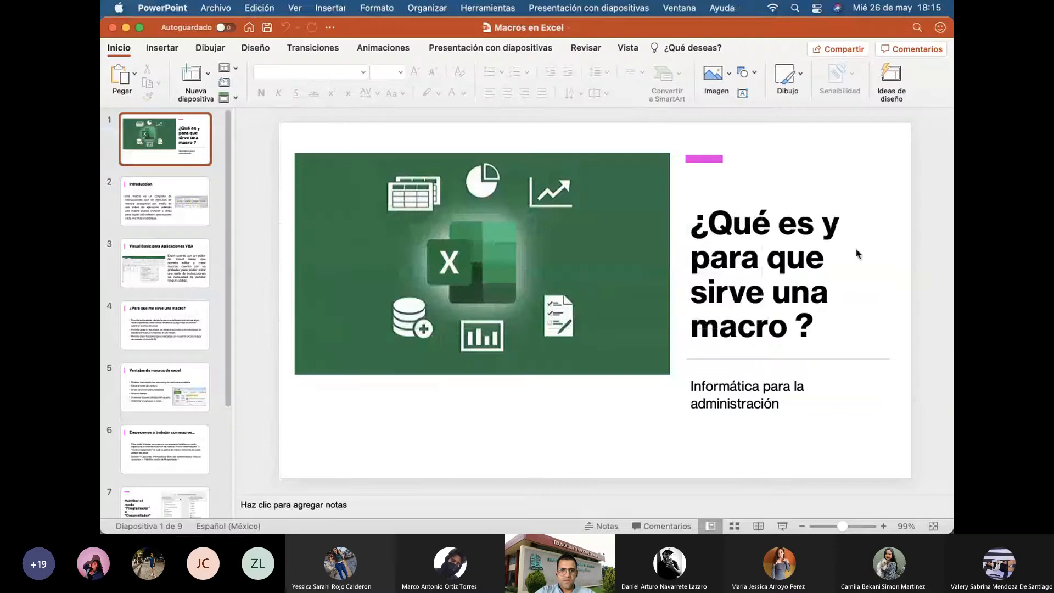
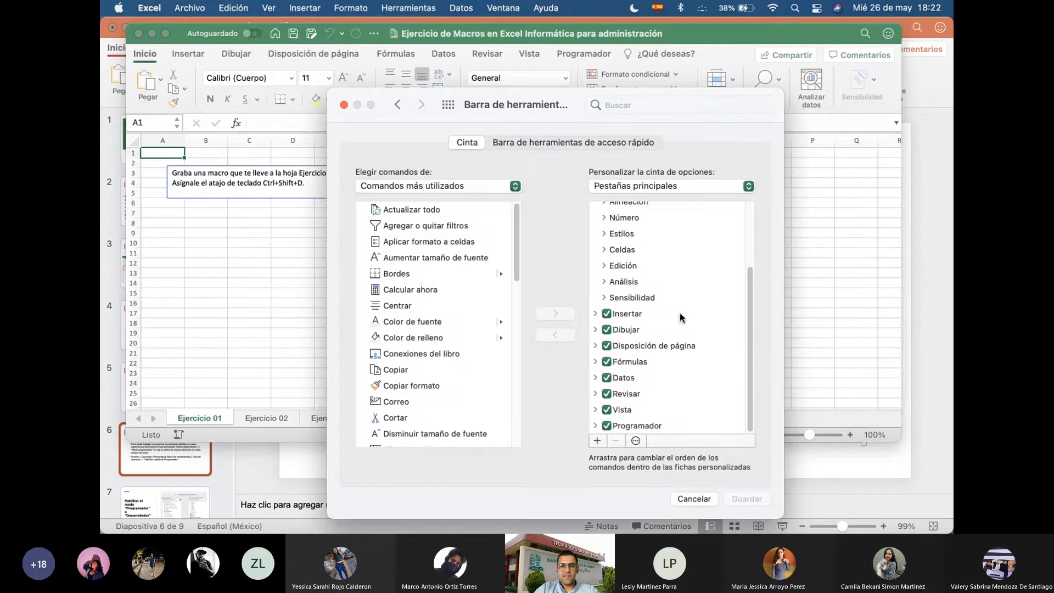
Save the ribbon customization with the Programador tab enabled and close the Excel preferences
{"action": "left_click", "coordinate": [607, 426]}
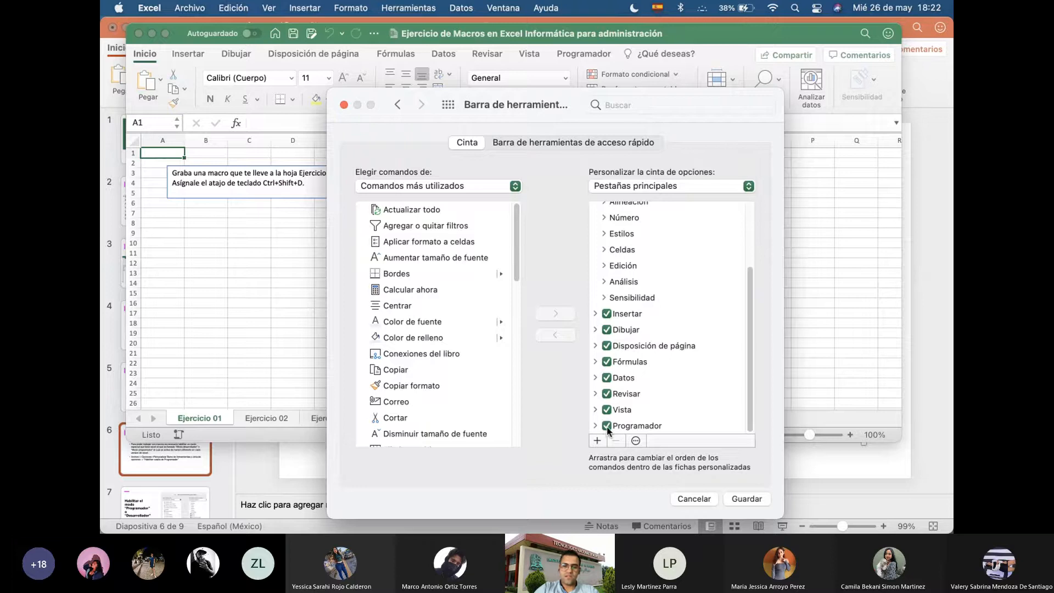
{"action": "left_click", "coordinate": [746, 499]}
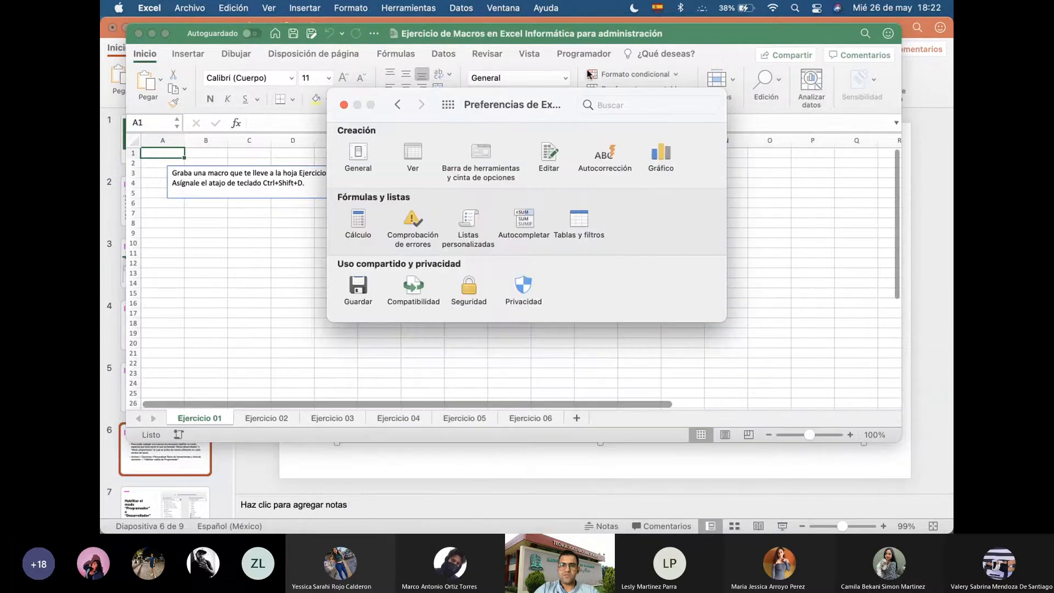
{"action": "left_click", "coordinate": [344, 105]}
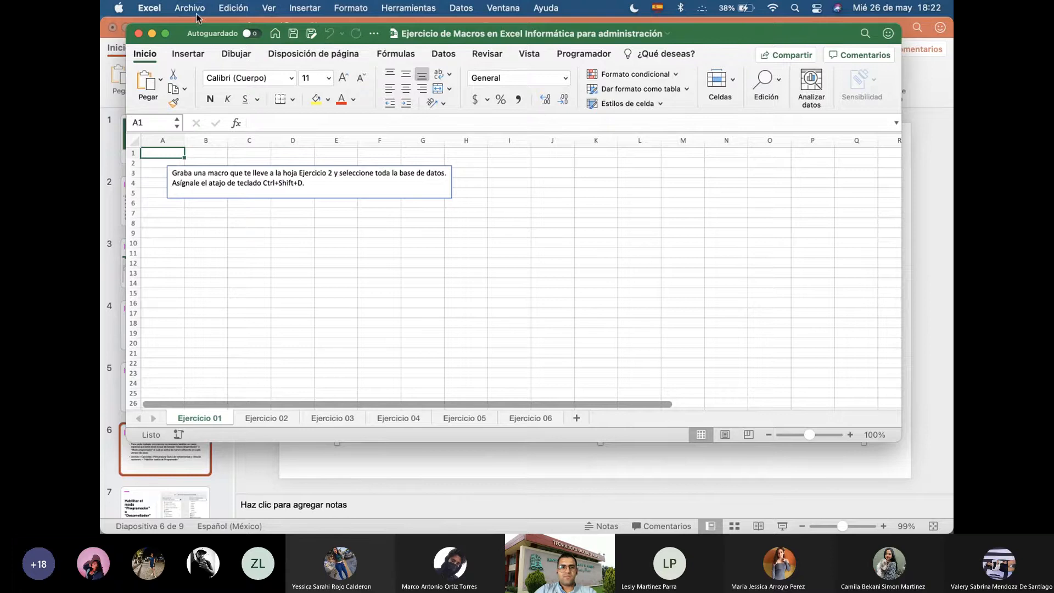
Switch to the Teams meeting and send "Macros en Excel.pptx" from the Escritorio folder in the meeting chat
{"action": "key", "text": "super+Tab"}
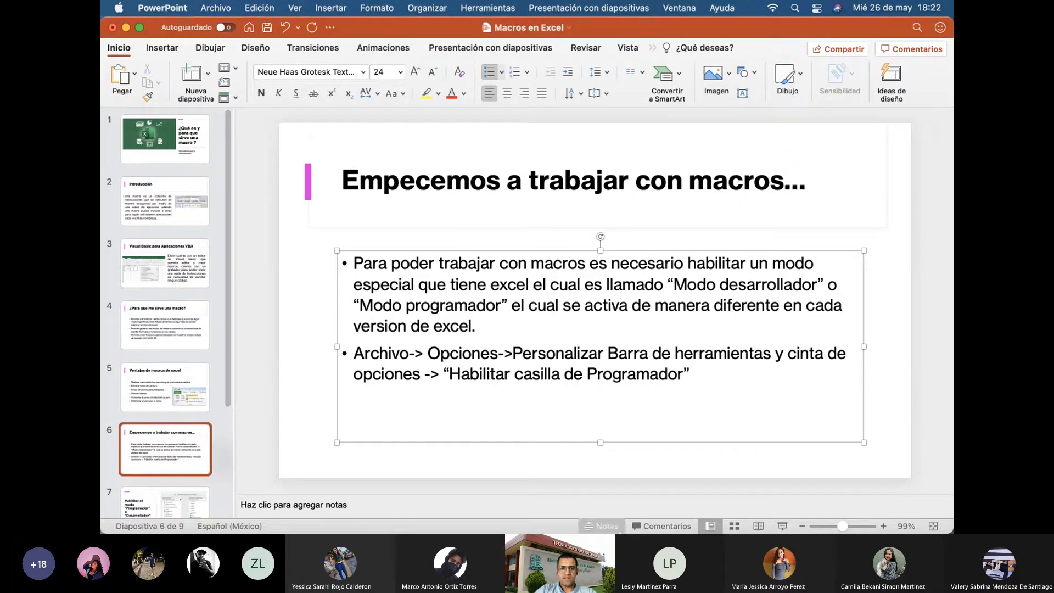
{"action": "mouse_move", "coordinate": [643, 532]}
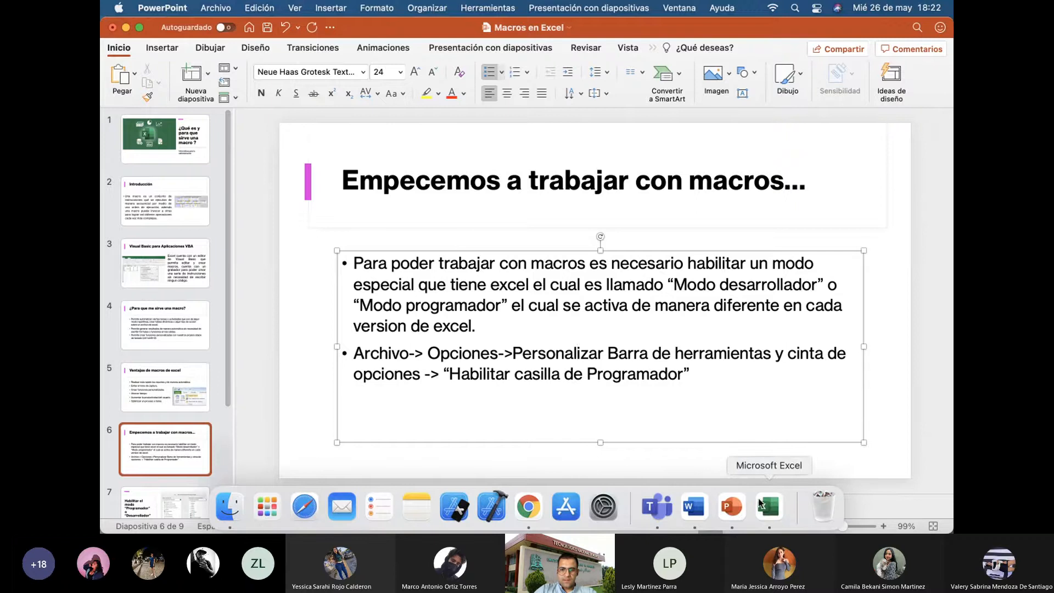
{"action": "left_click", "coordinate": [649, 513]}
{"action": "left_click", "coordinate": [737, 459]}
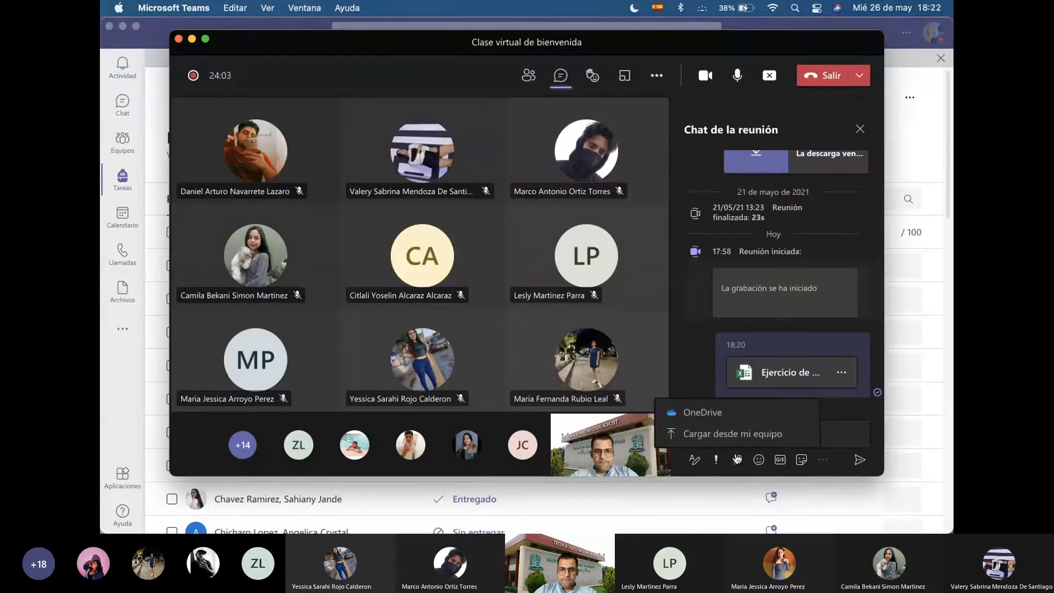
{"action": "left_click", "coordinate": [736, 444]}
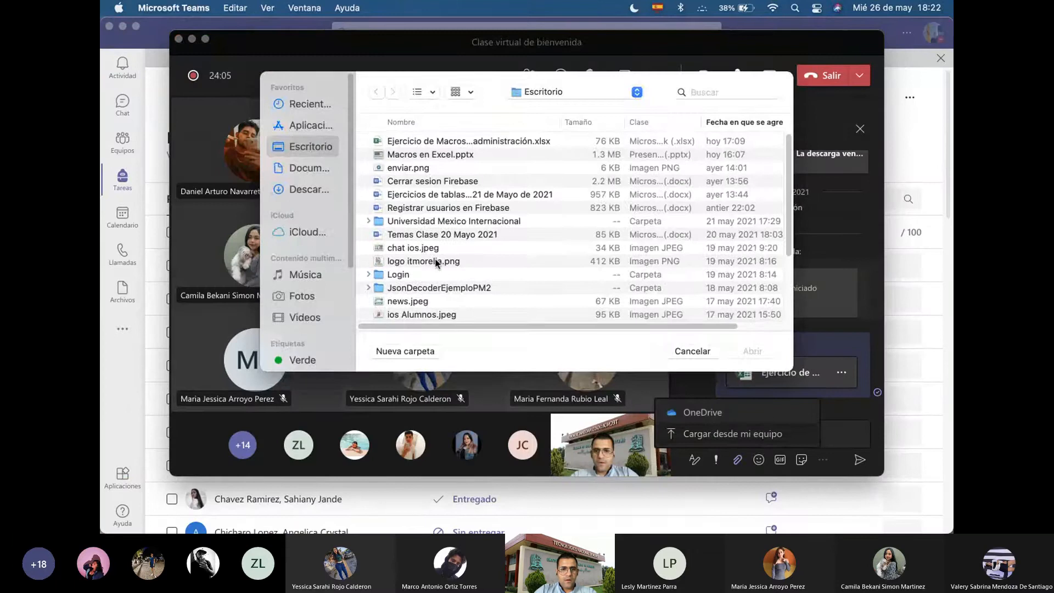
{"action": "scroll", "coordinate": [435, 264], "scroll_direction": "down", "scroll_amount": 3}
{"action": "scroll", "coordinate": [435, 264], "scroll_direction": "up", "scroll_amount": 3}
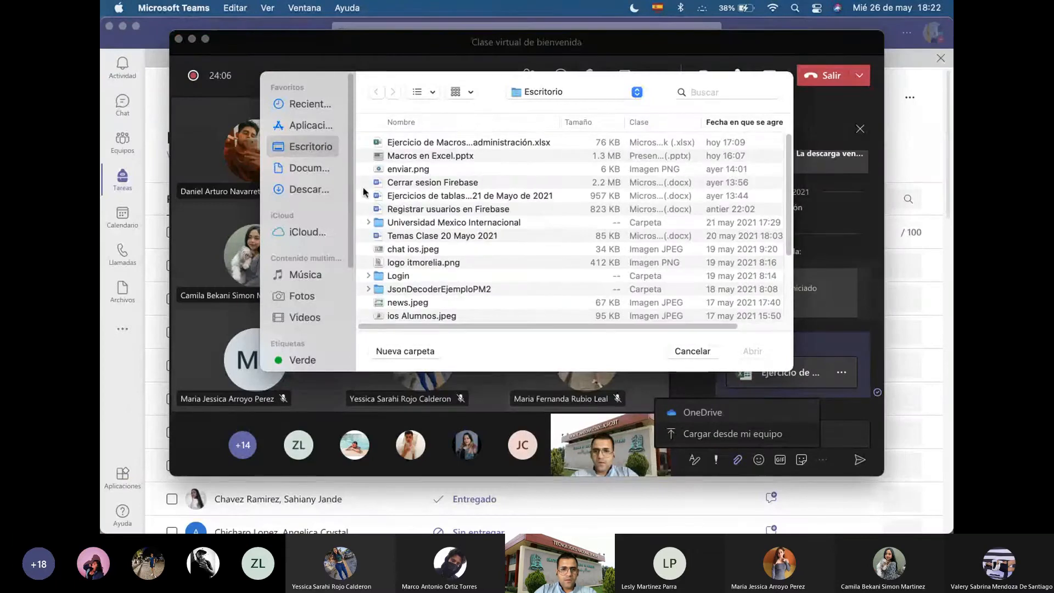
{"action": "double_click", "coordinate": [428, 156]}
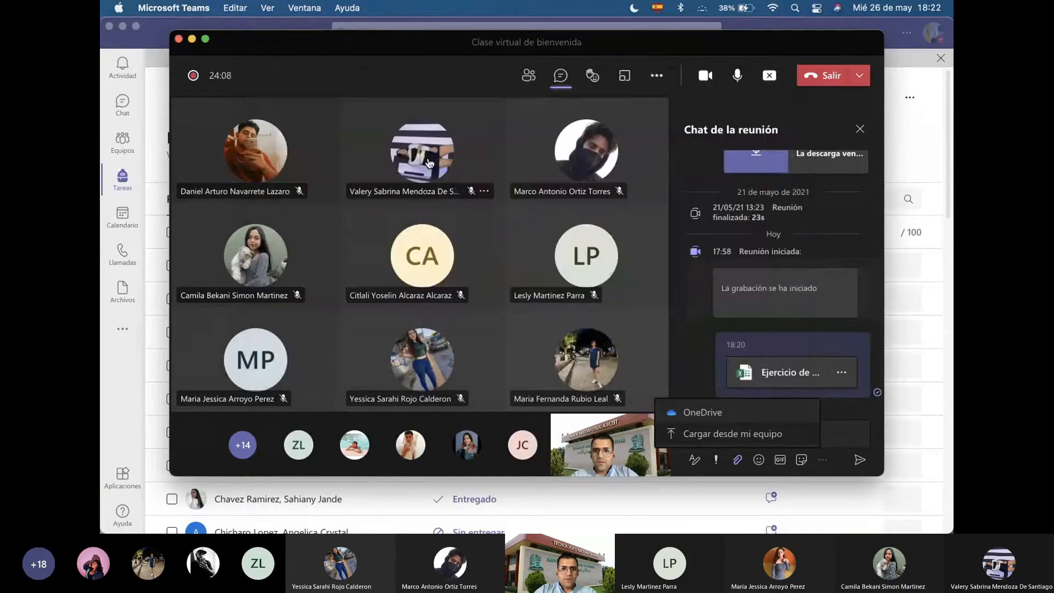
{"action": "left_click", "coordinate": [859, 461]}
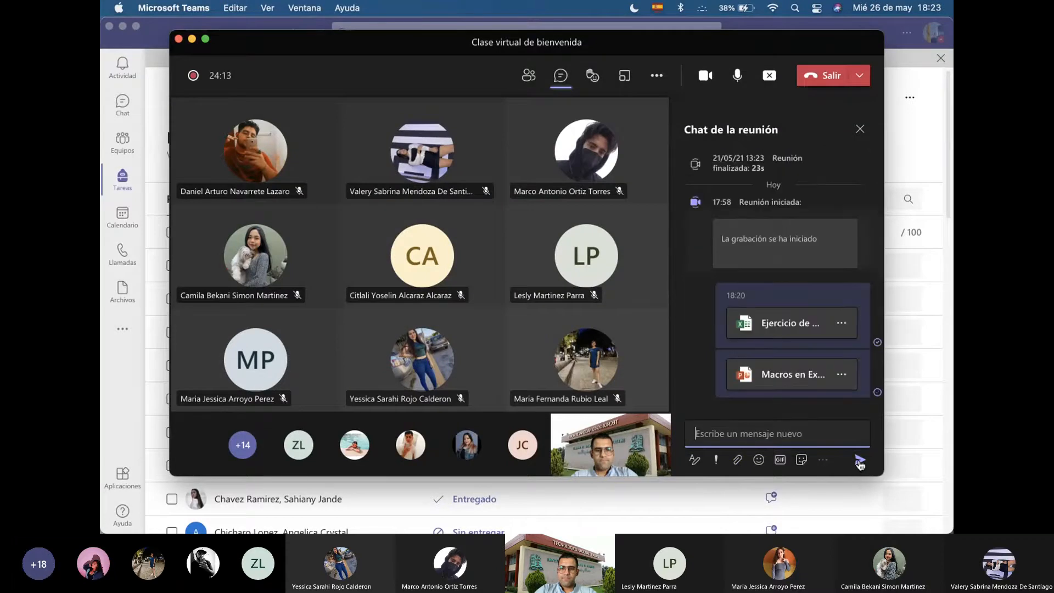
Minimize the meeting window, switch to the Excel macros exercise workbook and move its window slightly lower
{"action": "left_click", "coordinate": [191, 40]}
{"action": "key", "text": "super+Tab"}
{"action": "key", "text": "Tab"}
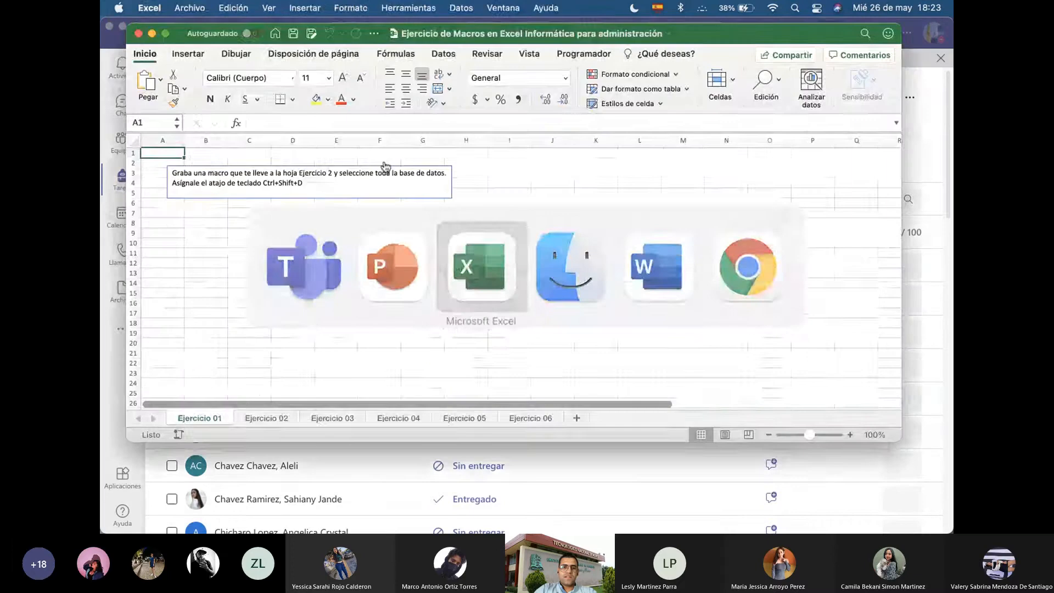
{"action": "key", "text": "super+Tab"}
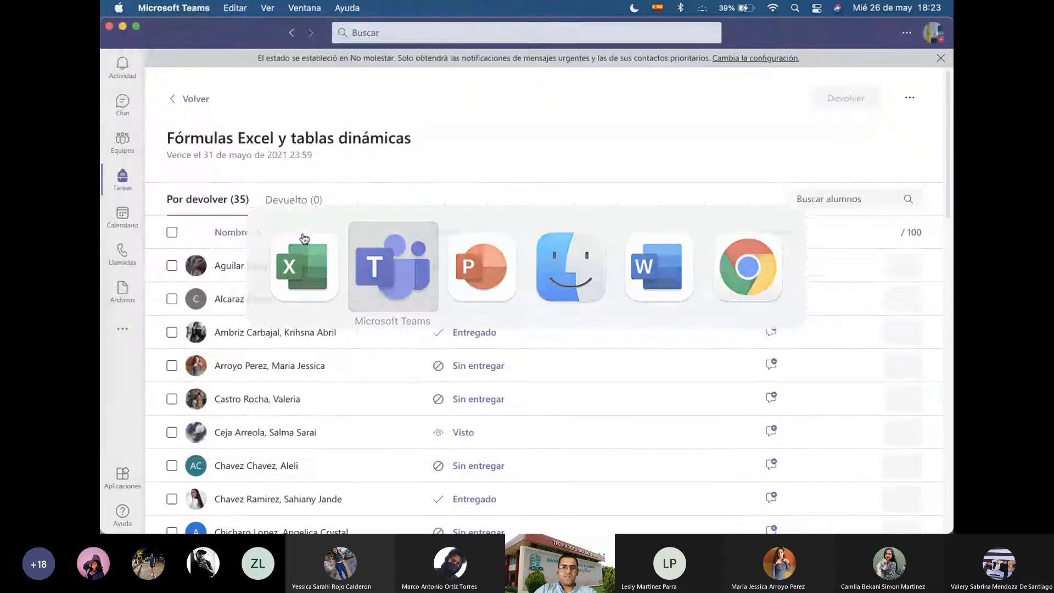
{"action": "key", "text": "super+Tab"}
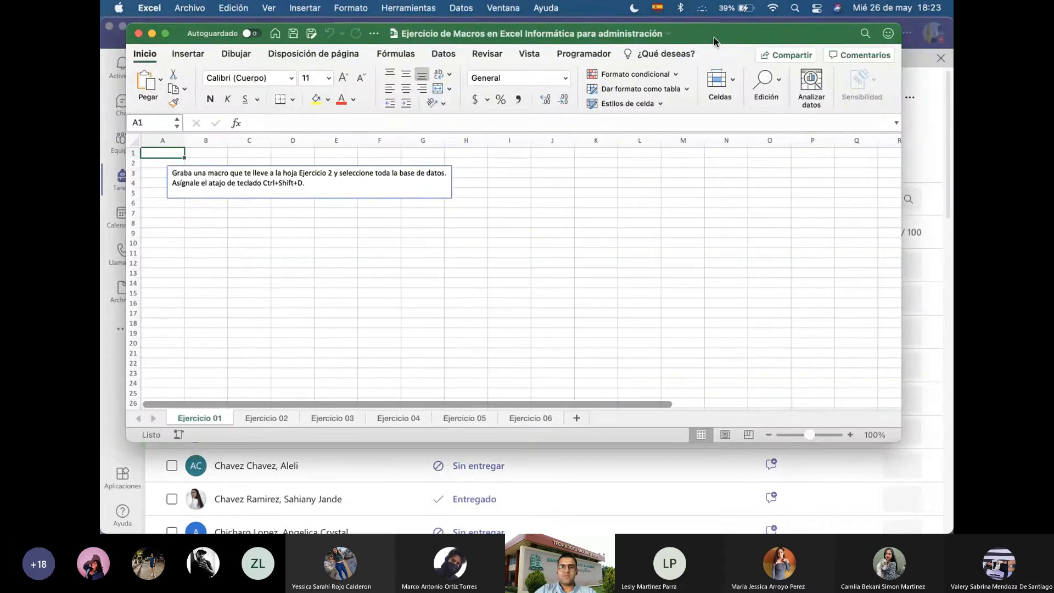
{"action": "left_click_drag", "start_coordinate": [713, 36], "coordinate": [721, 64]}
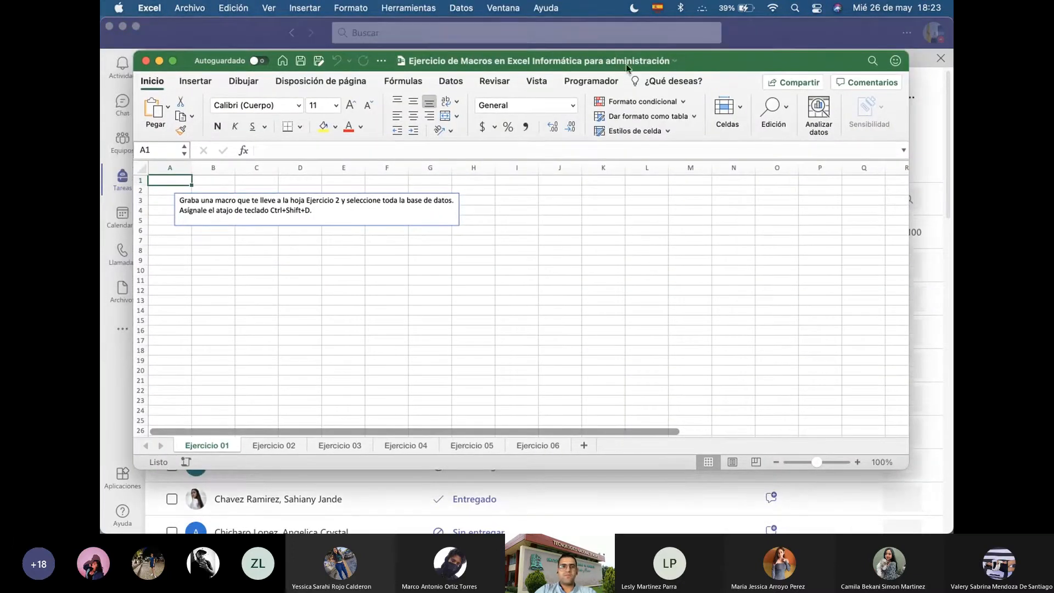
Look through the workbook's file commands and consult the Programador activation path on slide 6 of the PowerPoint presentation
{"action": "left_click", "coordinate": [188, 9]}
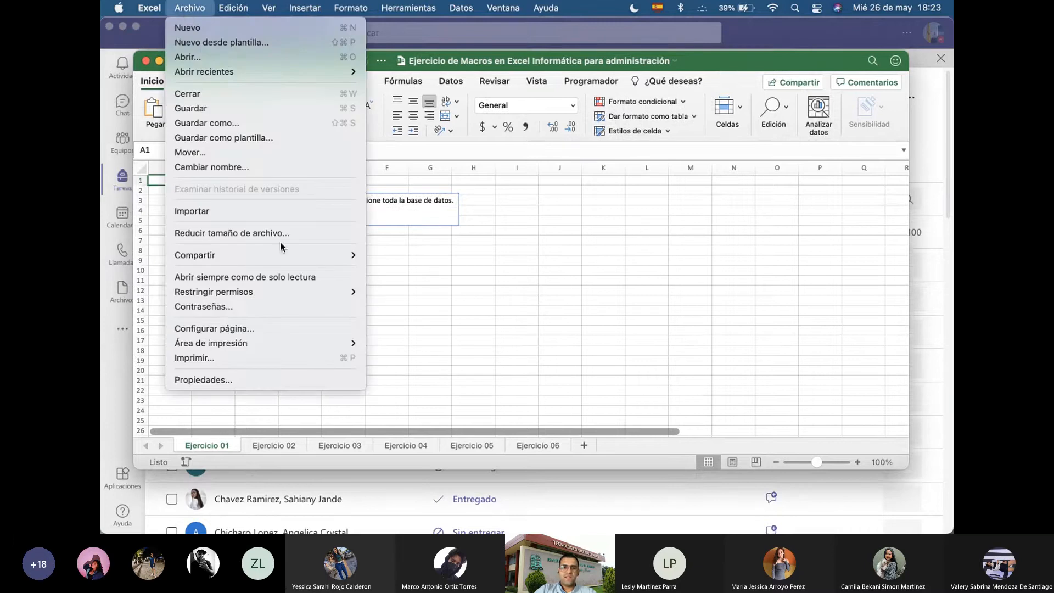
{"action": "left_click", "coordinate": [283, 376]}
{"action": "key", "text": "Escape"}
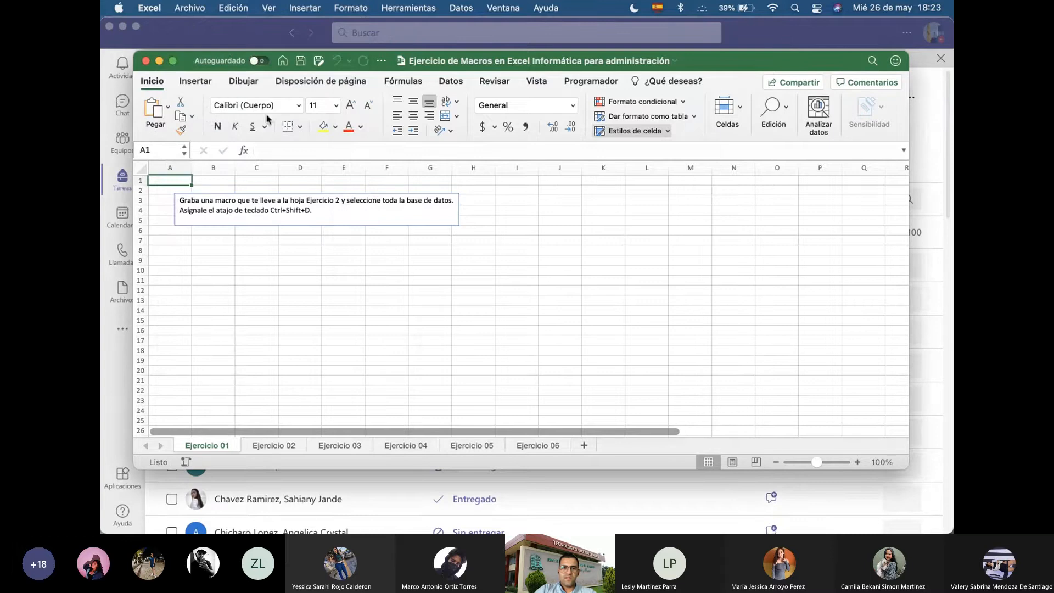
{"action": "left_click", "coordinate": [185, 9]}
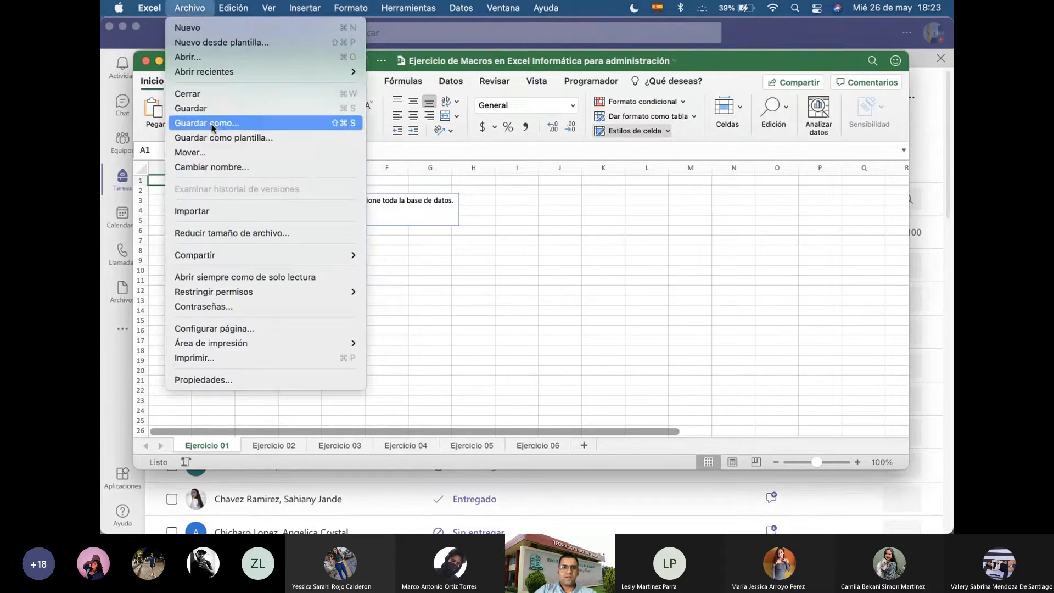
{"action": "key", "text": "super+Tab"}
{"action": "key", "text": "super+Tab"}
{"action": "key", "text": "super+Tab"}
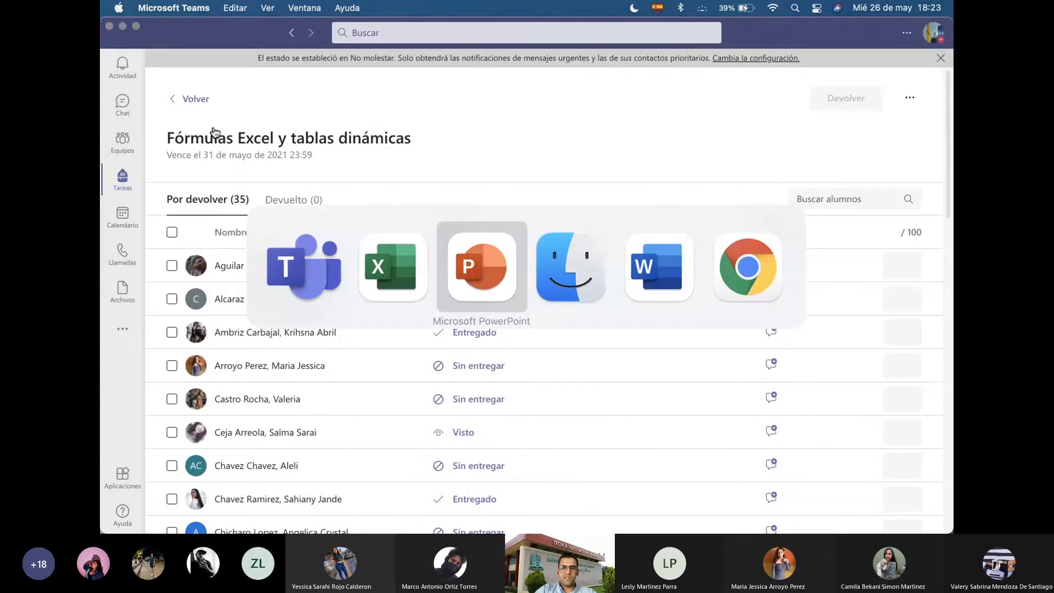
{"action": "left_click", "coordinate": [532, 352]}
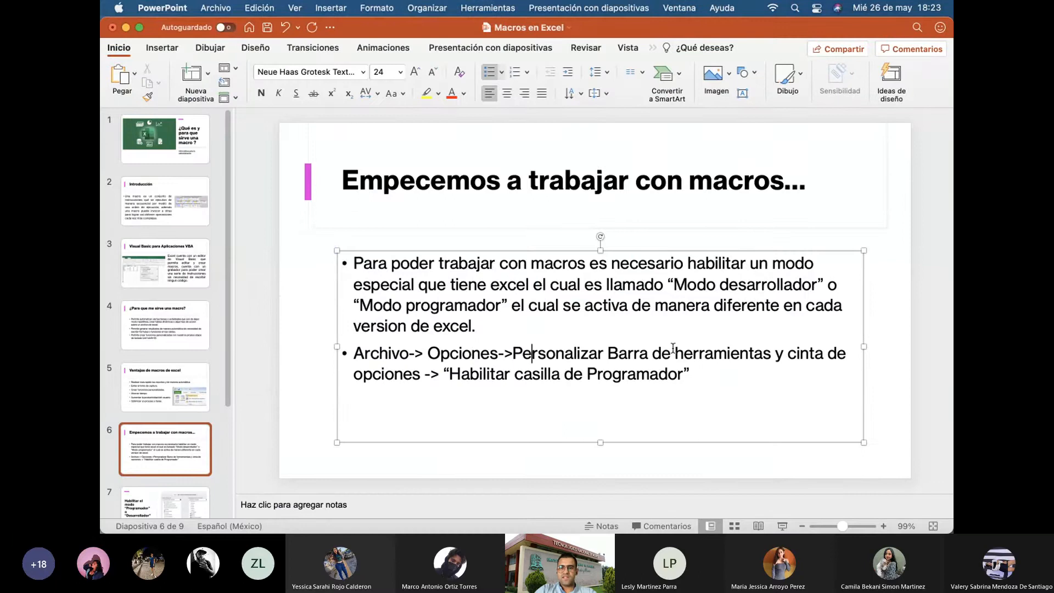
Return to the macros exercise workbook in Excel and open the application preferences
{"action": "key", "text": "super+Tab"}
{"action": "key", "text": "super+Tab"}
{"action": "key", "text": "super+Tab"}
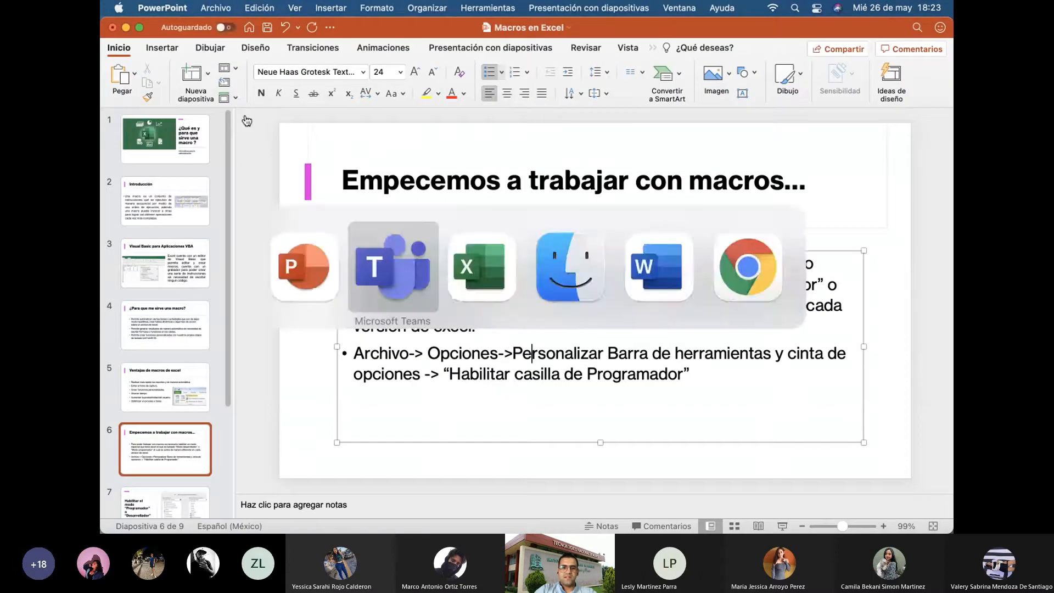
{"action": "key", "text": "super+Tab"}
{"action": "left_click", "coordinate": [193, 11]}
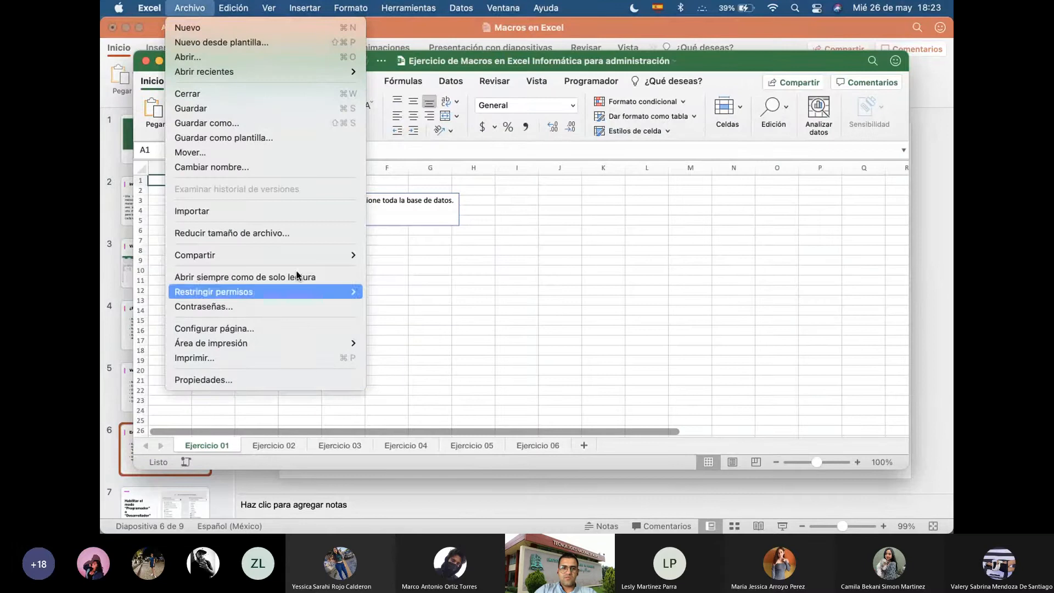
{"action": "mouse_move", "coordinate": [147, 9]}
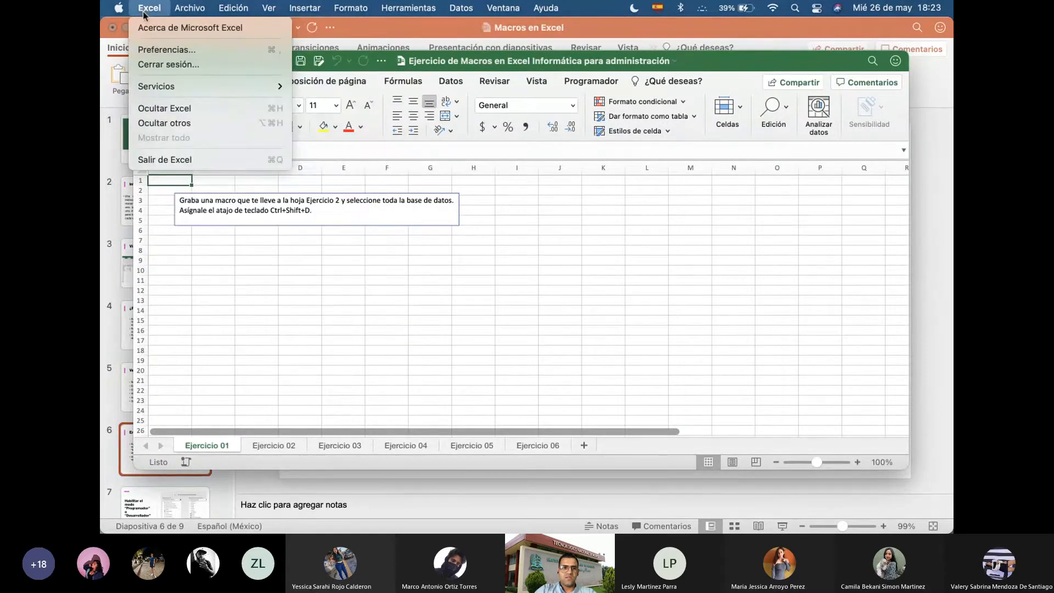
{"action": "left_click", "coordinate": [162, 50]}
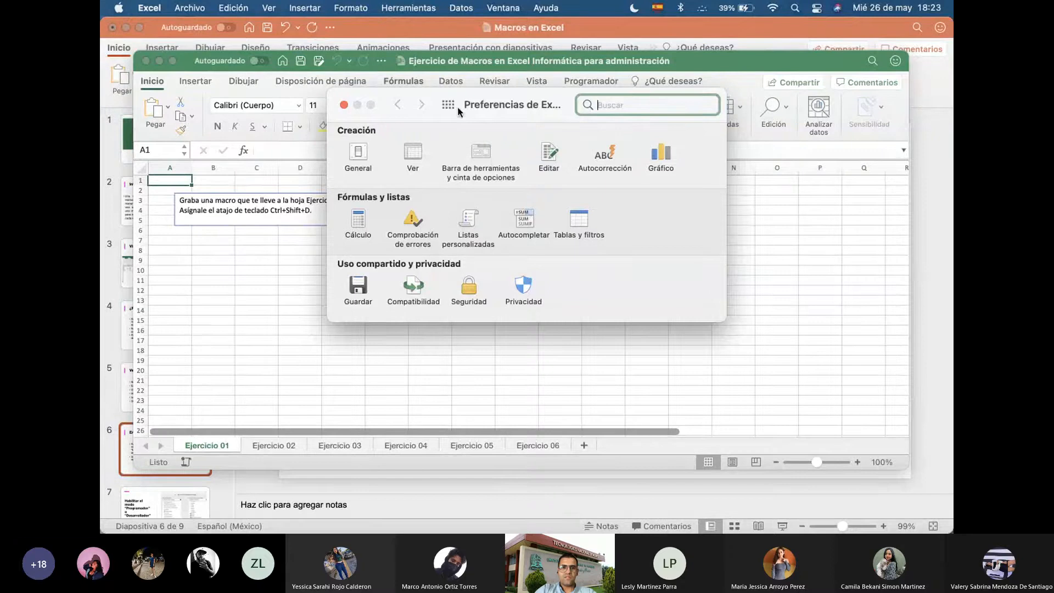
Open the toolbar and ribbon preferences in Excel and find the Programador checkbox among the main tabs
{"action": "left_click", "coordinate": [481, 155]}
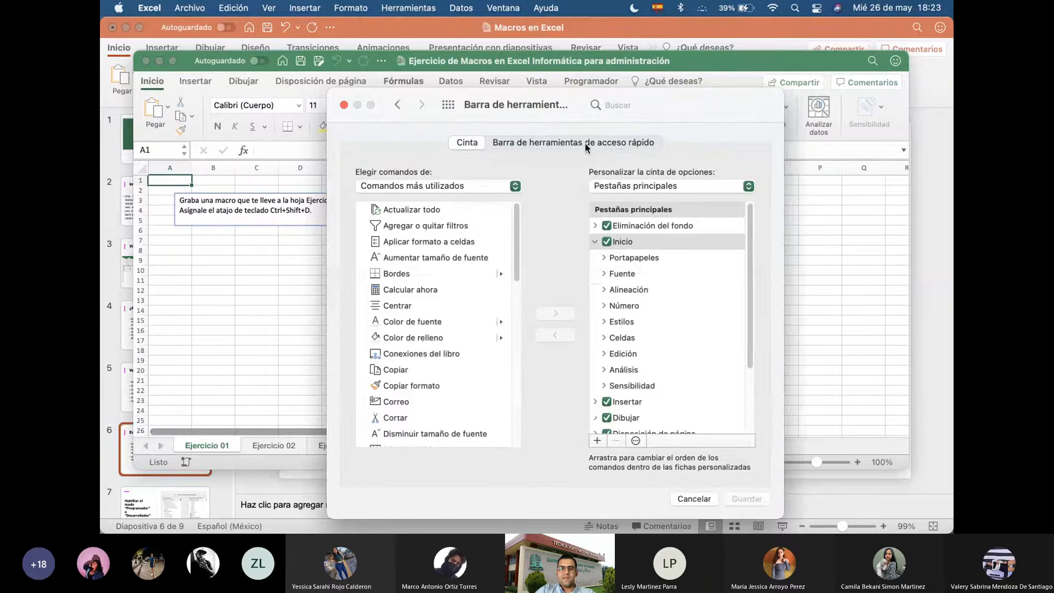
{"action": "key", "text": "super+Tab"}
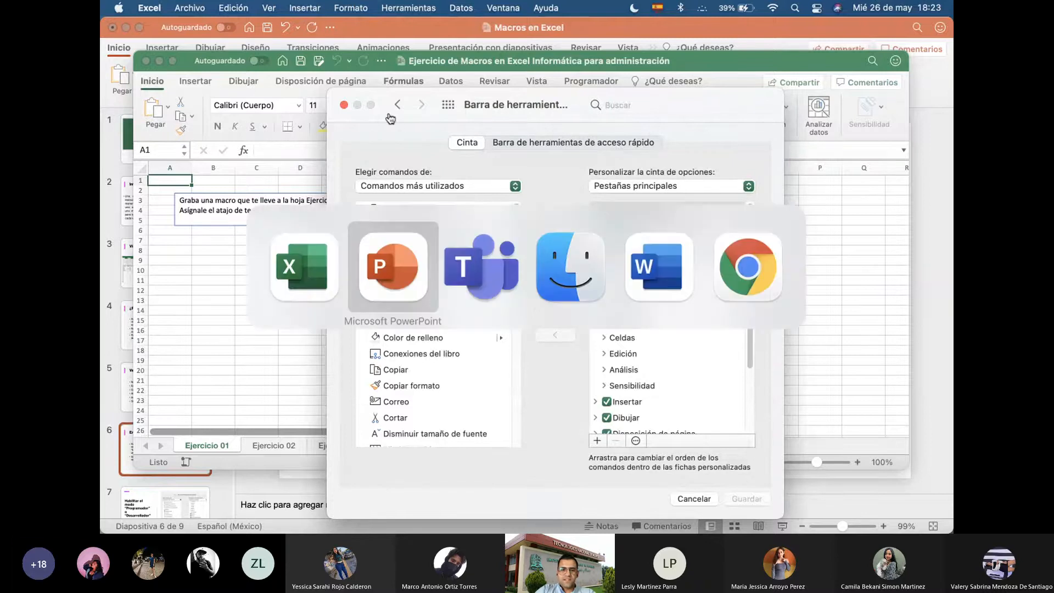
{"action": "key", "text": "super+Tab"}
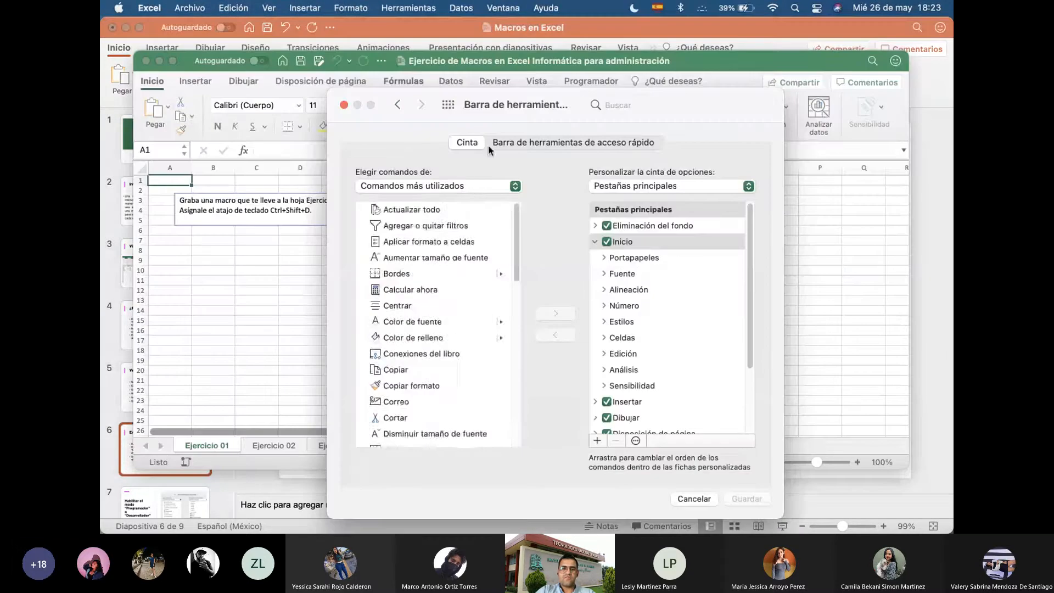
{"action": "scroll", "coordinate": [463, 282], "scroll_direction": "down", "scroll_amount": 10}
{"action": "scroll", "coordinate": [623, 346], "scroll_direction": "down", "scroll_amount": 3}
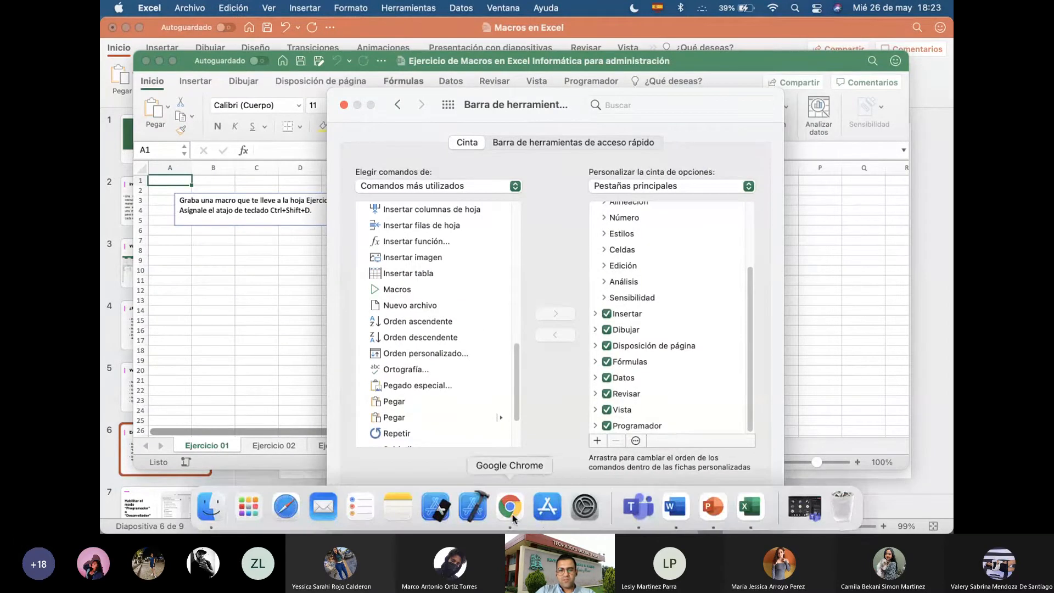
Switch to Chrome and search Google for "como habilitar modo programador en excel 2016"
{"action": "left_click", "coordinate": [510, 517]}
{"action": "type", "text": "co"}
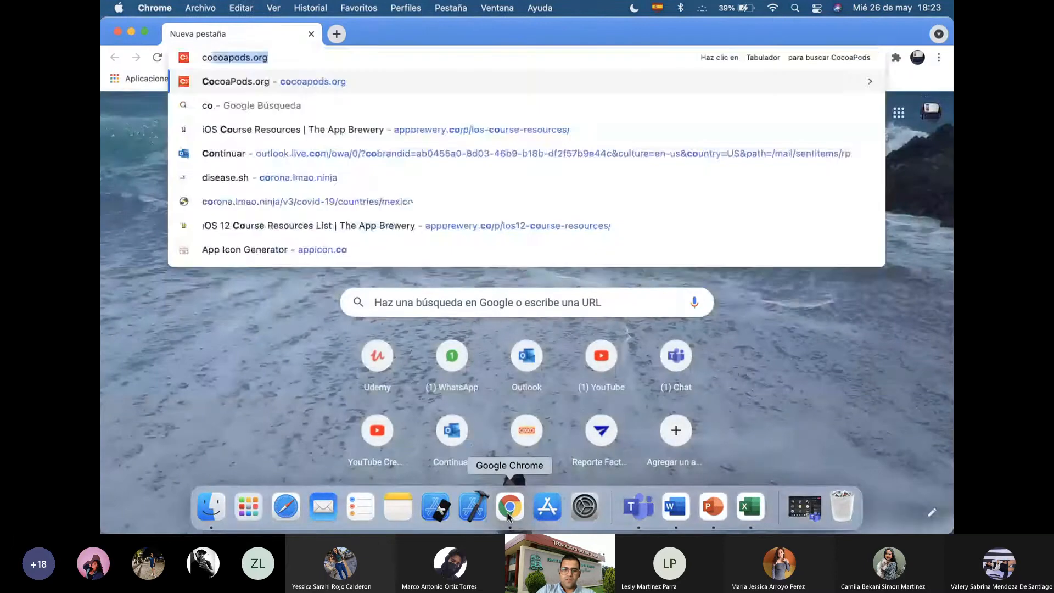
{"action": "type", "text": "mo habli"}
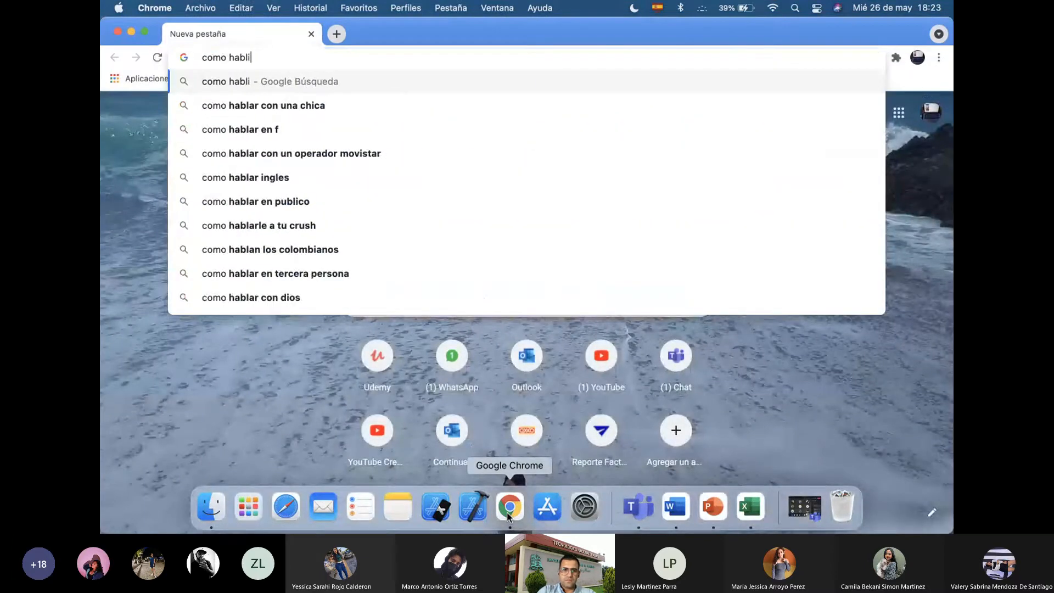
{"action": "key", "text": "BackSpace"}
{"action": "key", "text": "BackSpace"}
{"action": "type", "text": "ilitar m"}
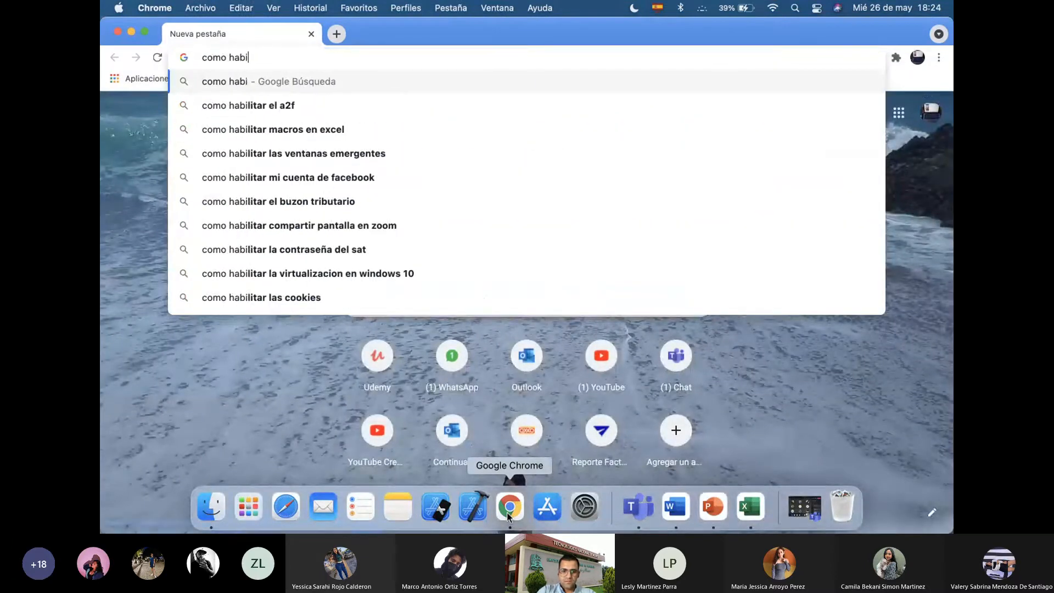
{"action": "type", "text": "odo prog"}
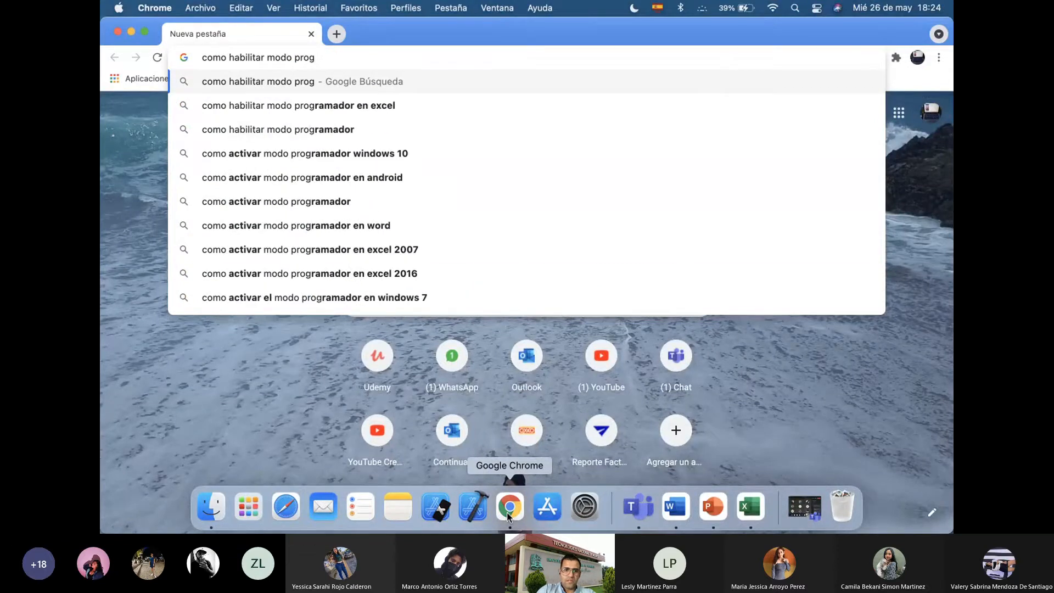
{"action": "key", "text": "Down"}
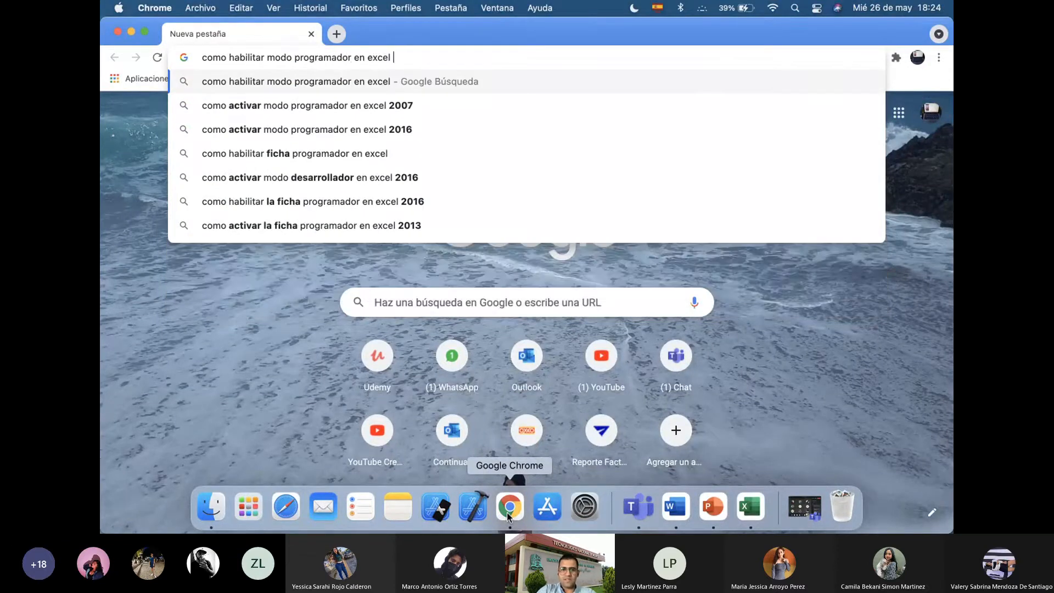
{"action": "type", "text": "2016"}
{"action": "key", "text": "Return"}
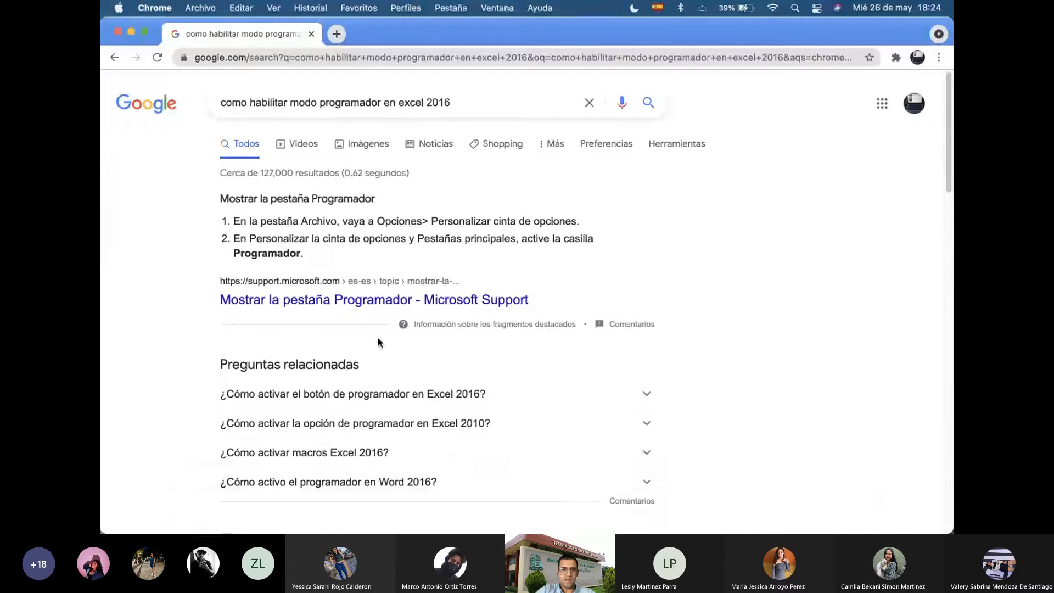
Look over the search results about enabling the Programador tab and close the results page
{"action": "scroll", "coordinate": [396, 402], "scroll_direction": "down", "scroll_amount": 7}
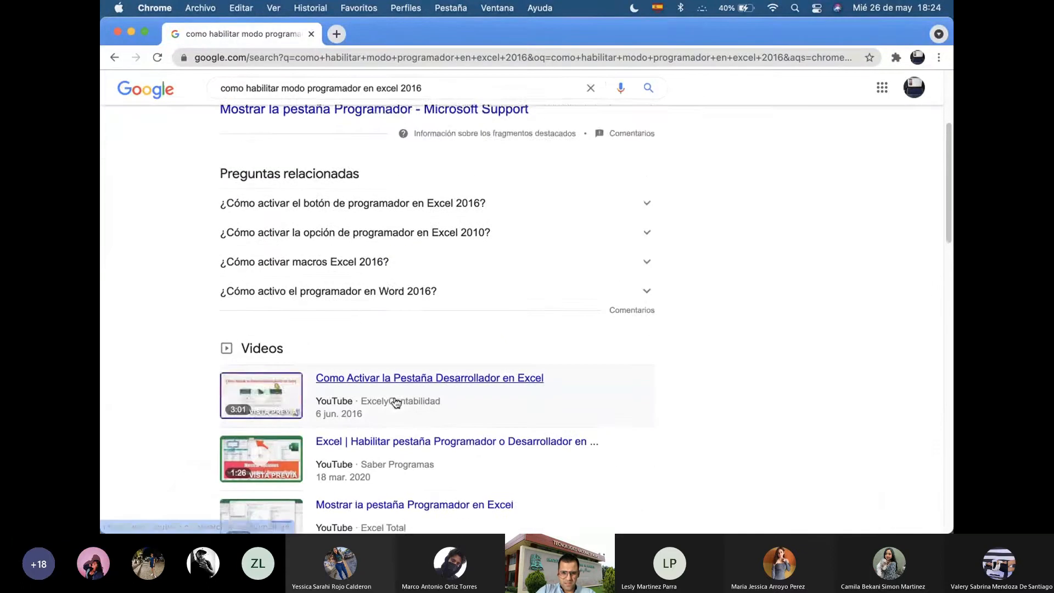
{"action": "scroll", "coordinate": [336, 315], "scroll_direction": "up", "scroll_amount": 8}
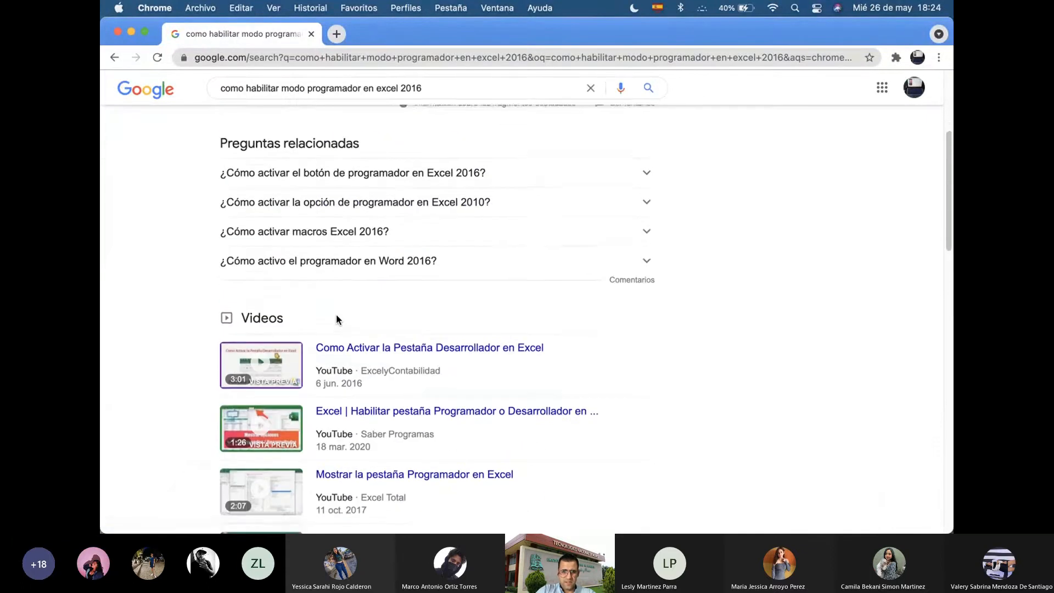
{"action": "left_click", "coordinate": [312, 34]}
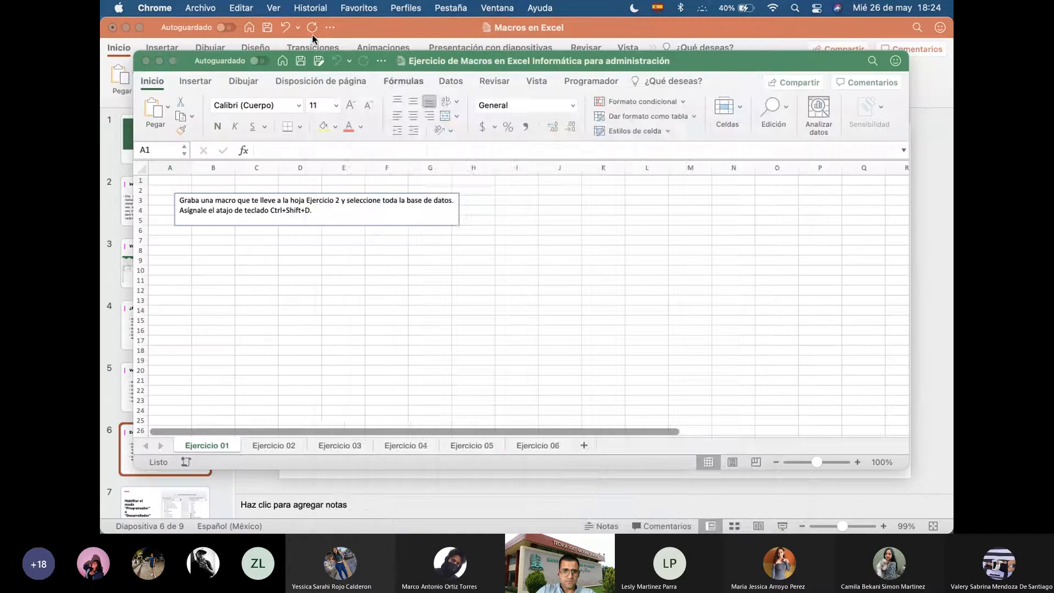
Return to Excel's ribbon customization, examine the Programador entry, and close the preferences without making changes
{"action": "left_click", "coordinate": [575, 252]}
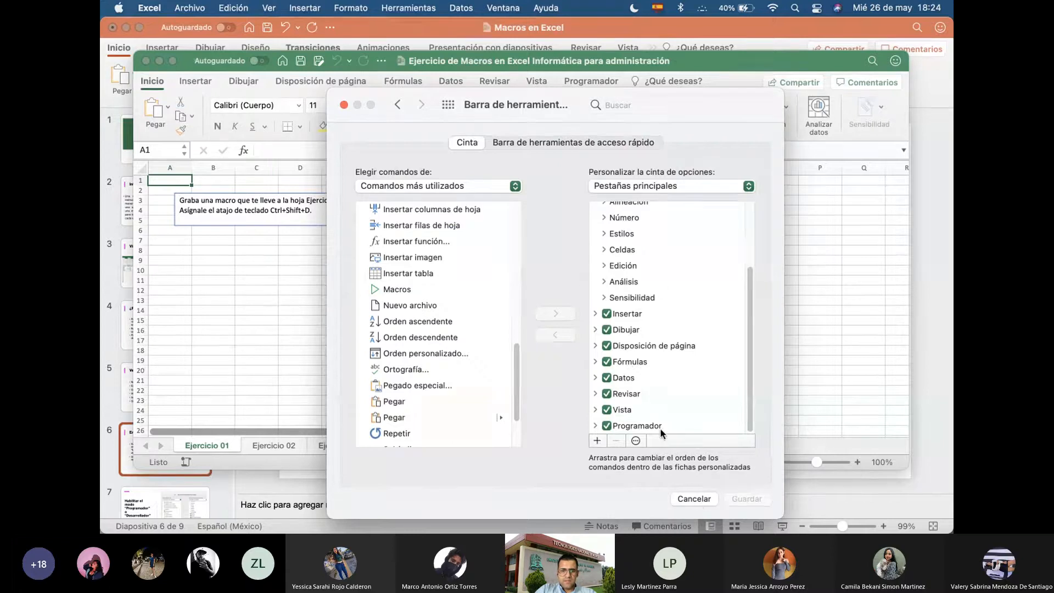
{"action": "left_click", "coordinate": [836, 506]}
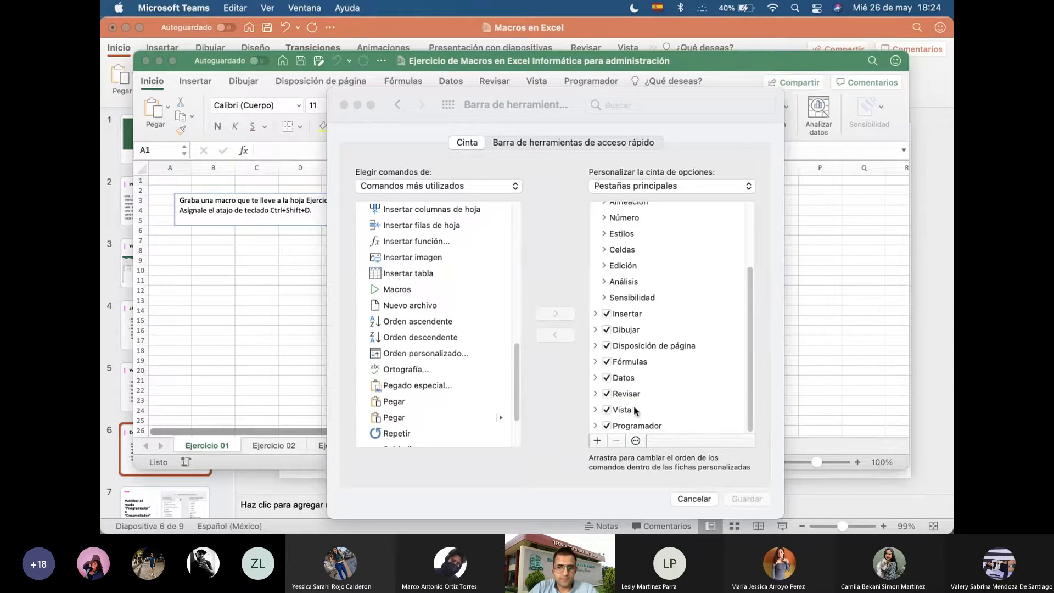
{"action": "left_click_drag", "start_coordinate": [382, 104], "coordinate": [367, 92]}
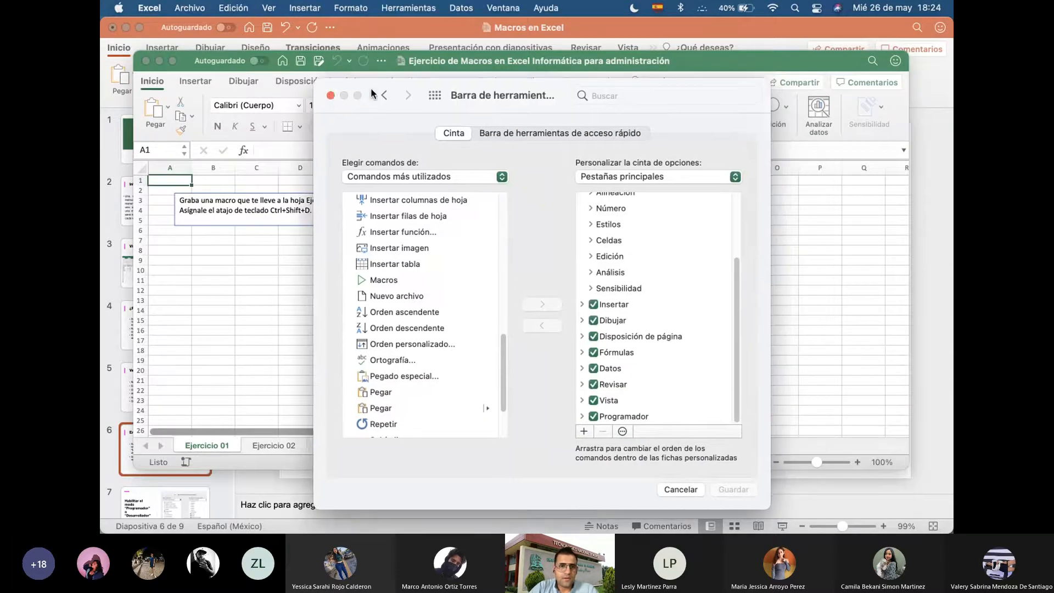
{"action": "left_click", "coordinate": [329, 95]}
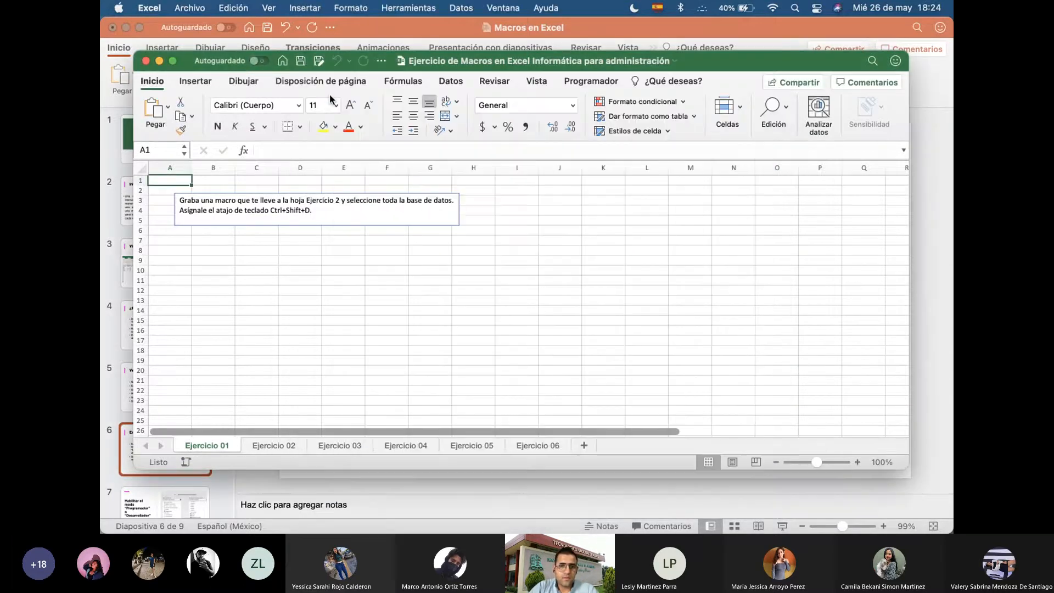
Bring up the Teams meeting window, move it lower, and switch back to the macros exercise workbook in Excel
{"action": "left_click", "coordinate": [848, 458]}
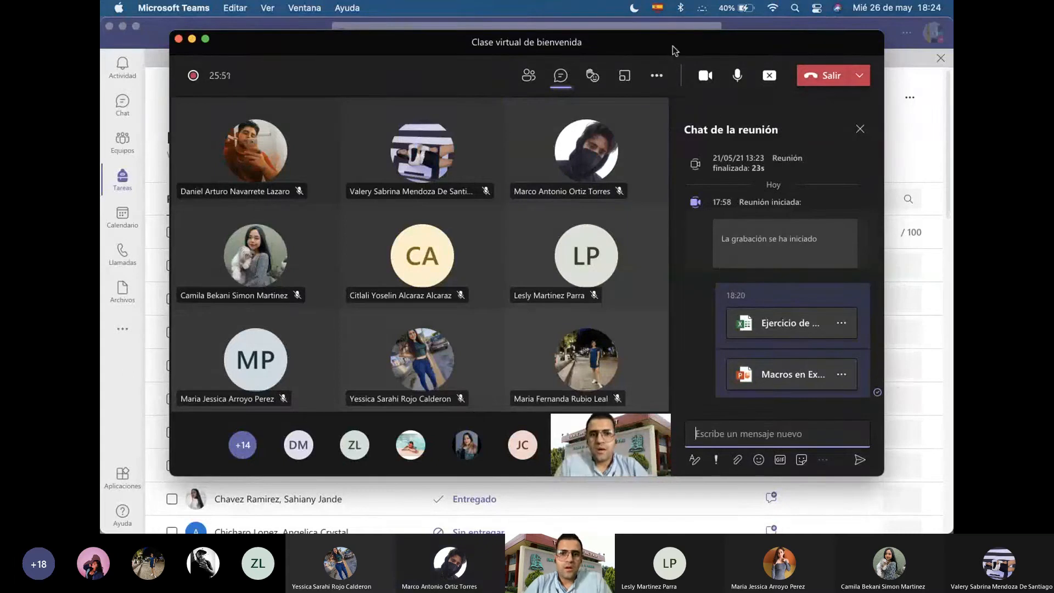
{"action": "left_click_drag", "start_coordinate": [365, 52], "coordinate": [408, 111]}
{"action": "key", "text": "super+Tab"}
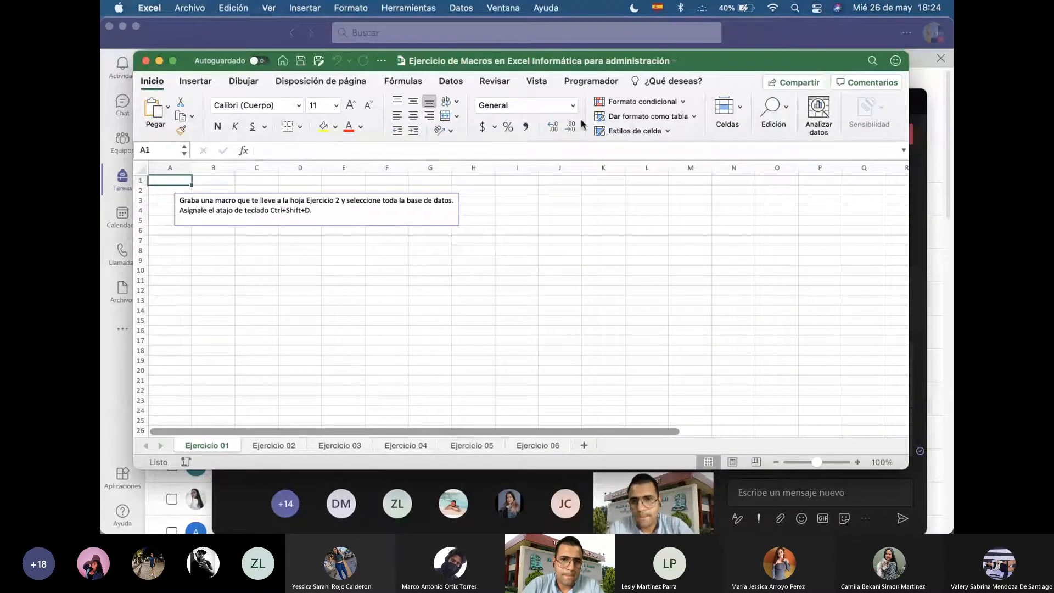
Display the Programador tools in the macros exercise workbook and move its window slightly higher
{"action": "left_click", "coordinate": [587, 81]}
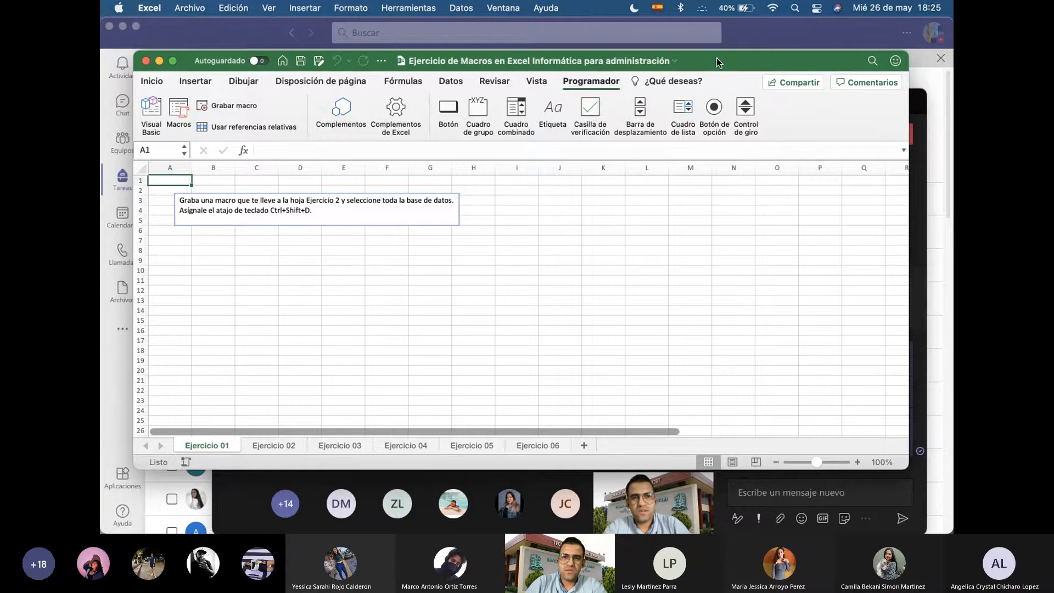
{"action": "left_click_drag", "start_coordinate": [717, 59], "coordinate": [708, 49]}
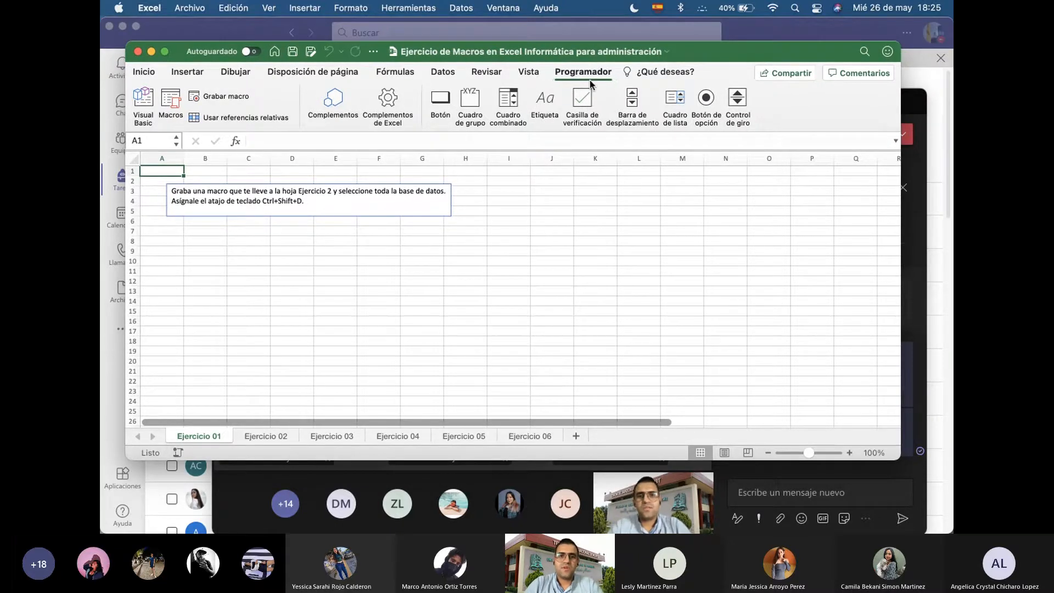
Switch to the Macros en Excel presentation in PowerPoint and review slides 6 to 9 on enabling Programador and saving as .xlsm
{"action": "key", "text": "super+Tab"}
{"action": "key", "text": "super+Tab"}
{"action": "key", "text": "super+Tab"}
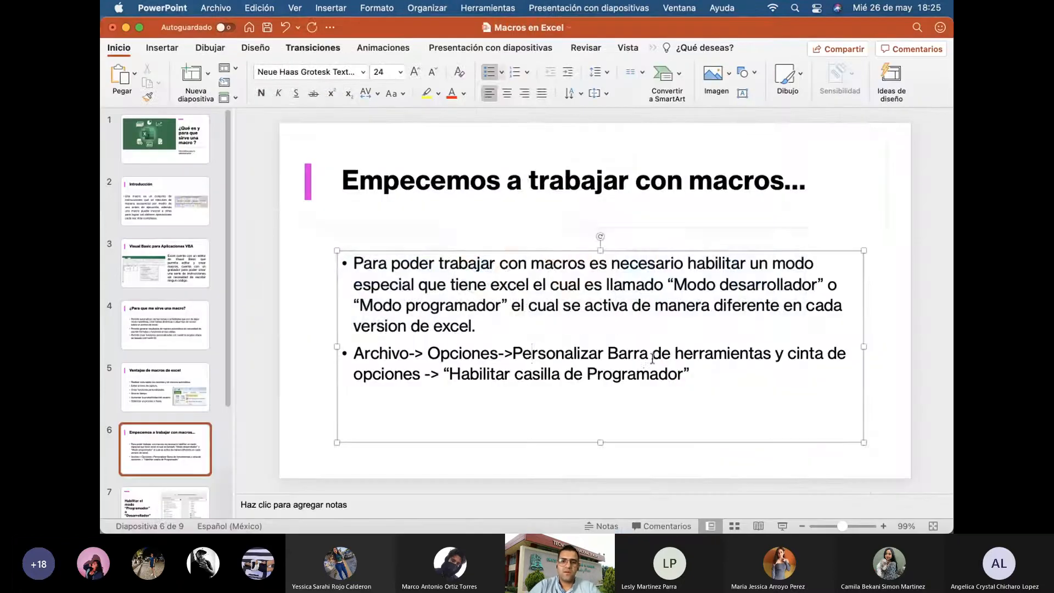
{"action": "key", "text": "Down"}
{"action": "key", "text": "Down"}
{"action": "key", "text": "Down"}
{"action": "key", "text": "Up"}
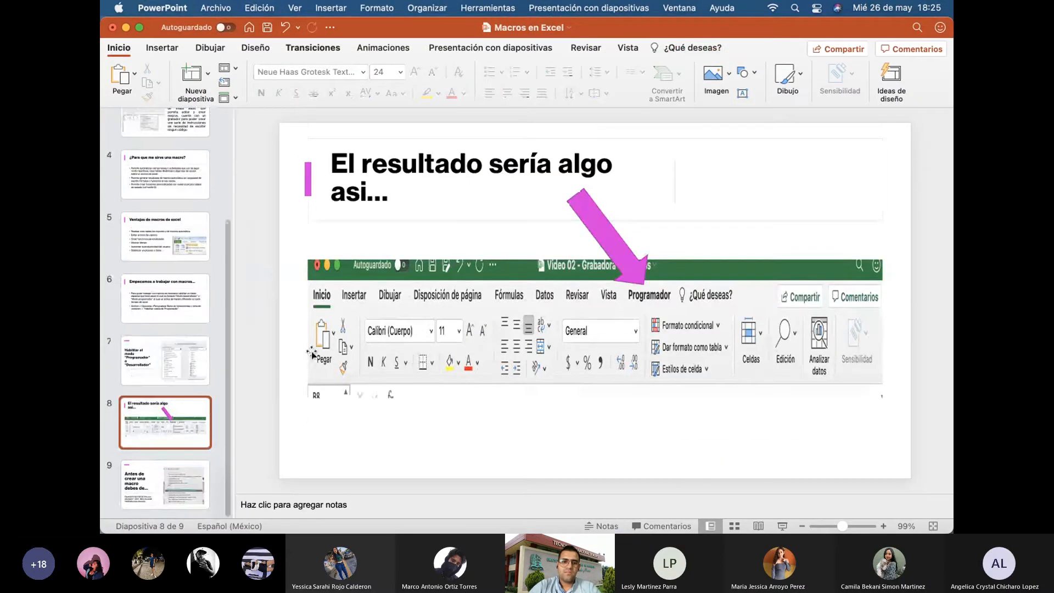
{"action": "left_click", "coordinate": [187, 376]}
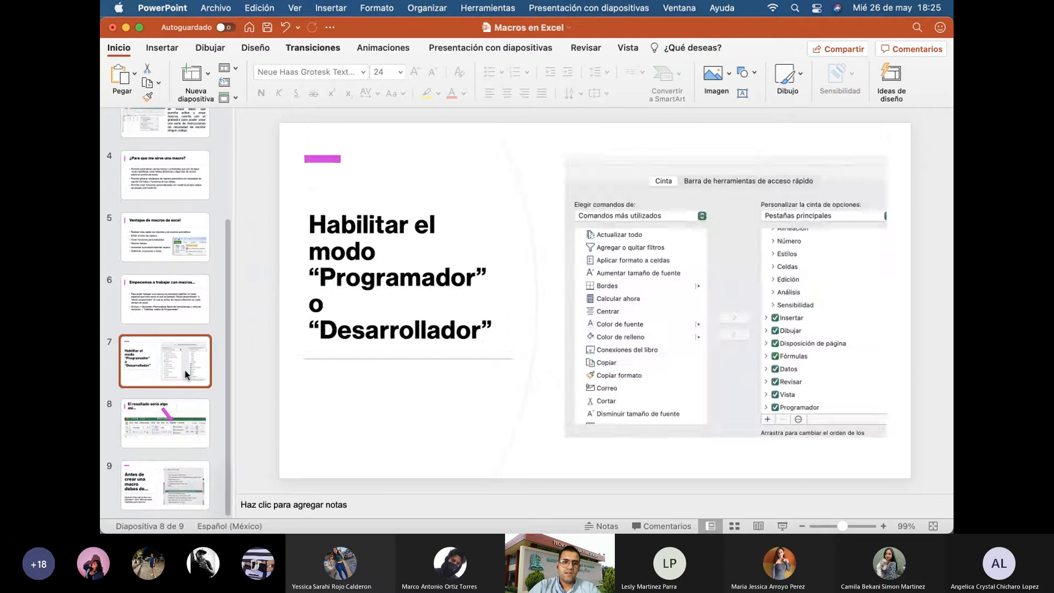
{"action": "left_click", "coordinate": [191, 297]}
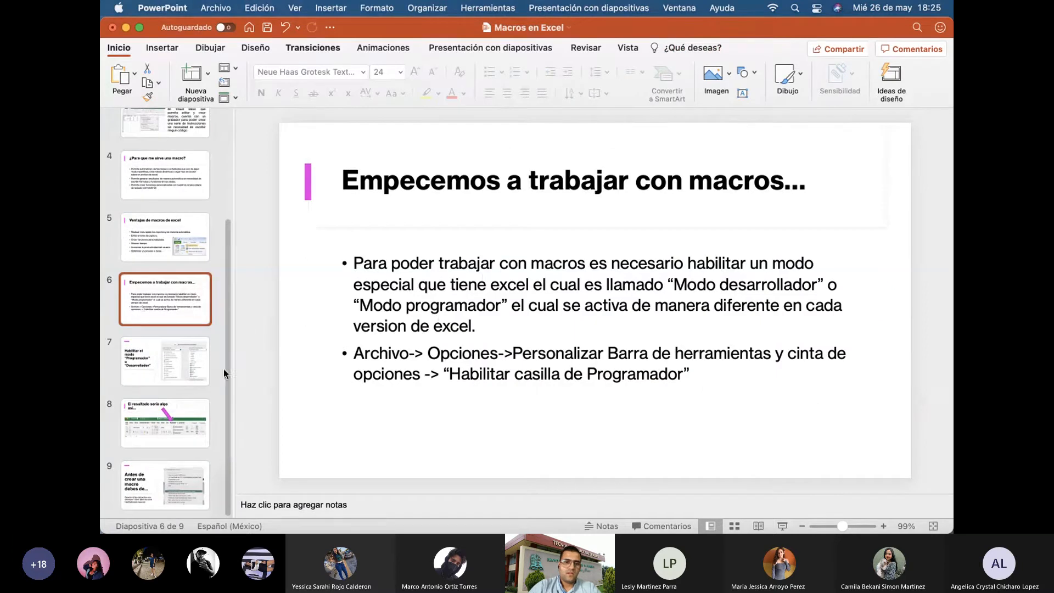
{"action": "left_click", "coordinate": [178, 371]}
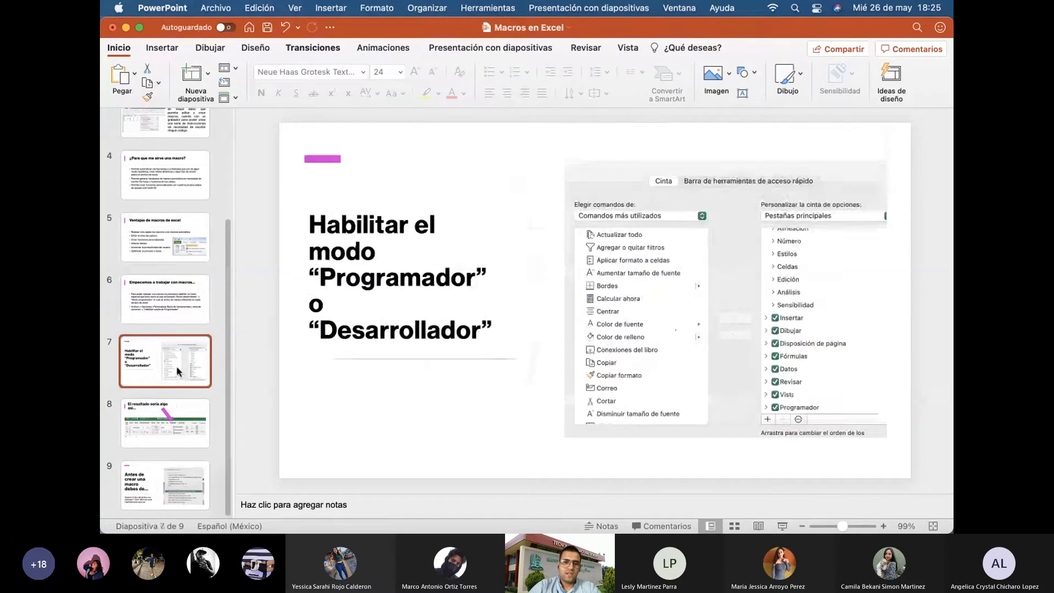
{"action": "left_click", "coordinate": [200, 432]}
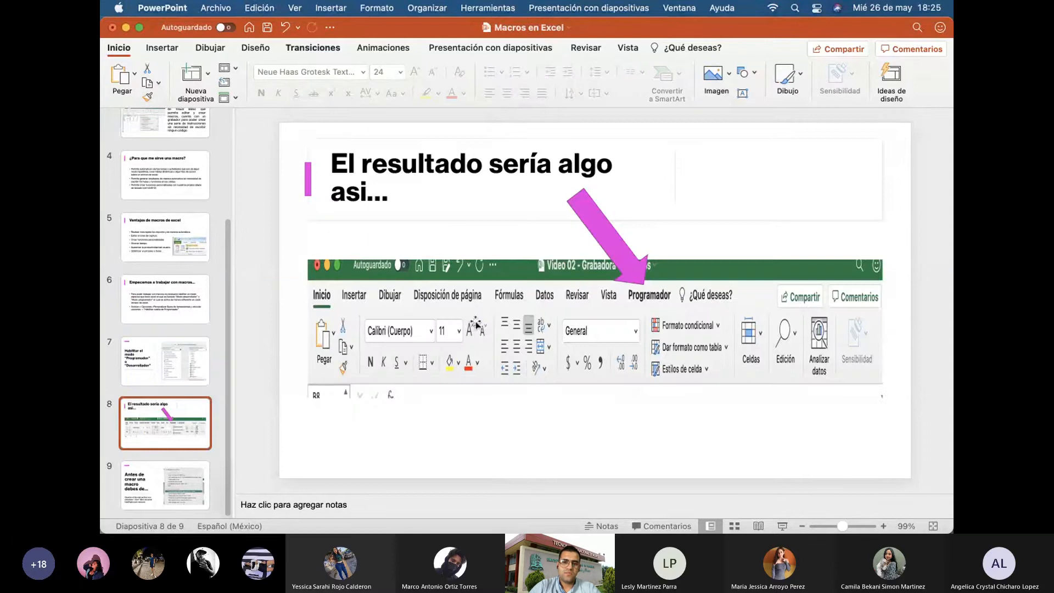
{"action": "left_click", "coordinate": [187, 503]}
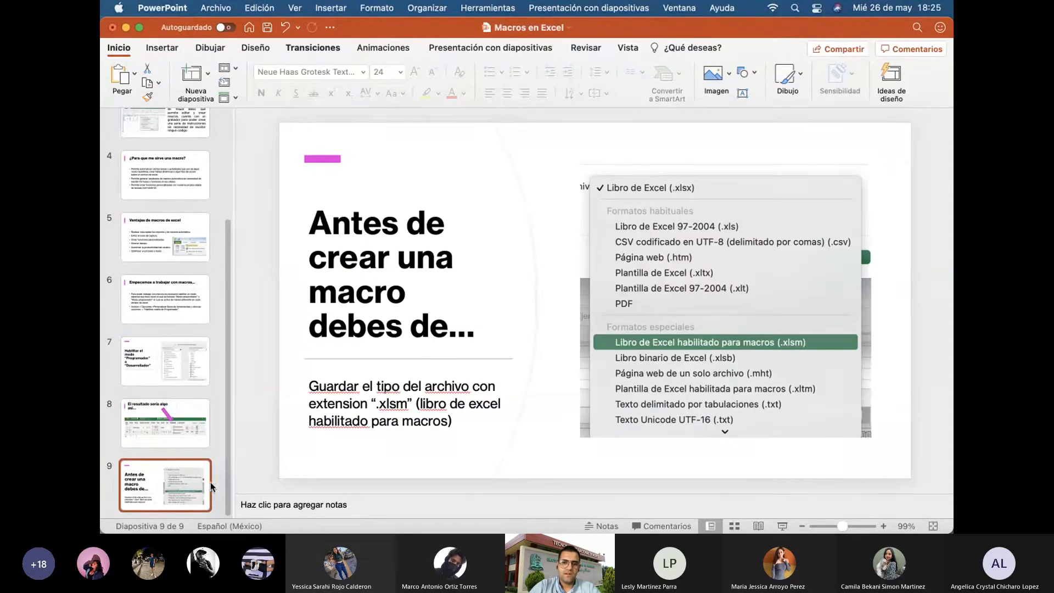
Check the shared files in the Teams meeting chat and return to the macros exercise workbook in Excel
{"action": "key", "text": "super+Tab"}
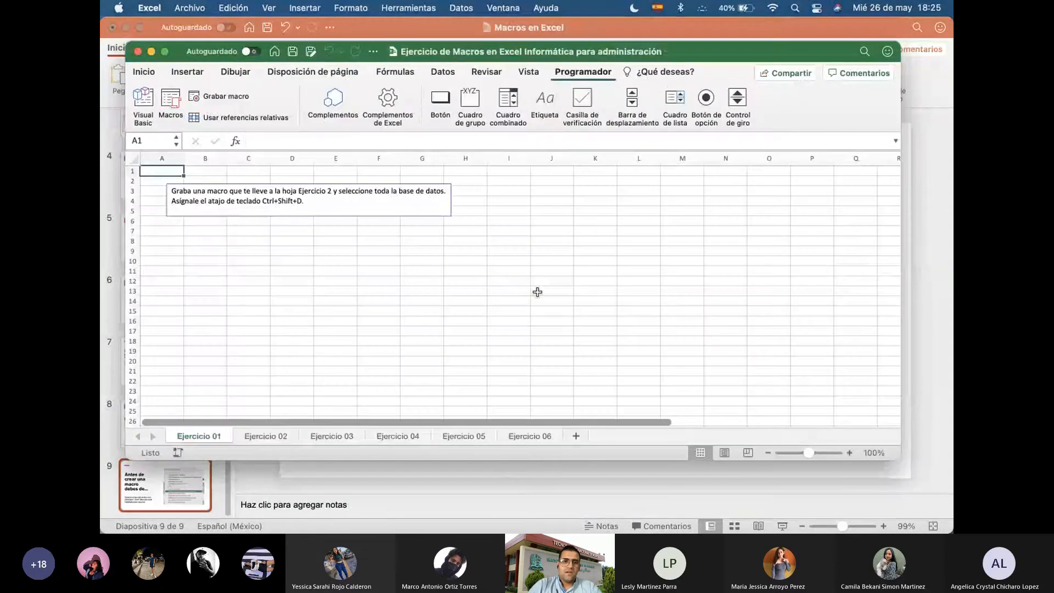
{"action": "key", "text": "super+Tab"}
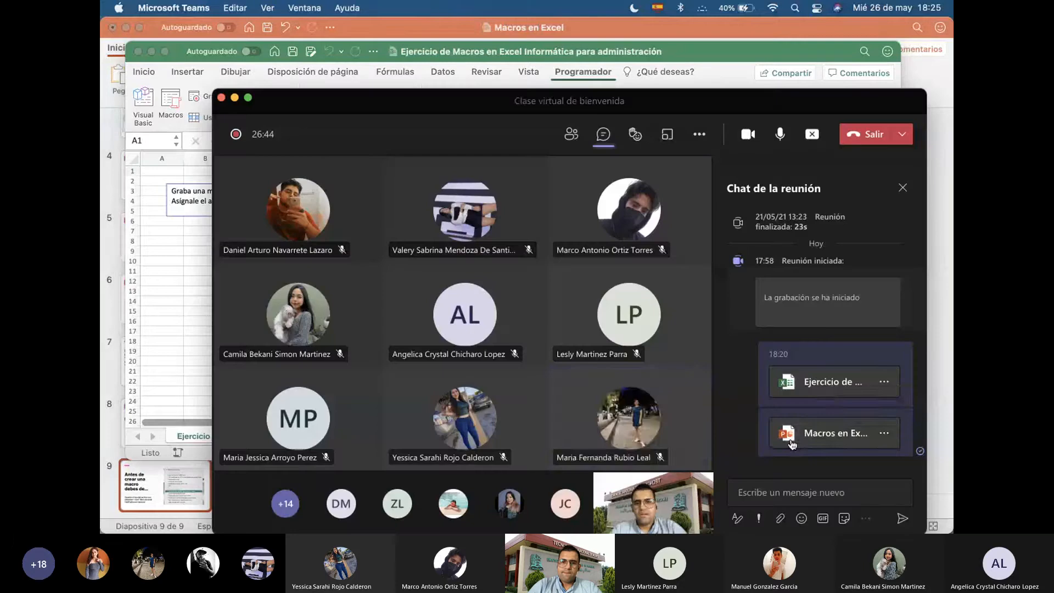
{"action": "left_click", "coordinate": [179, 257]}
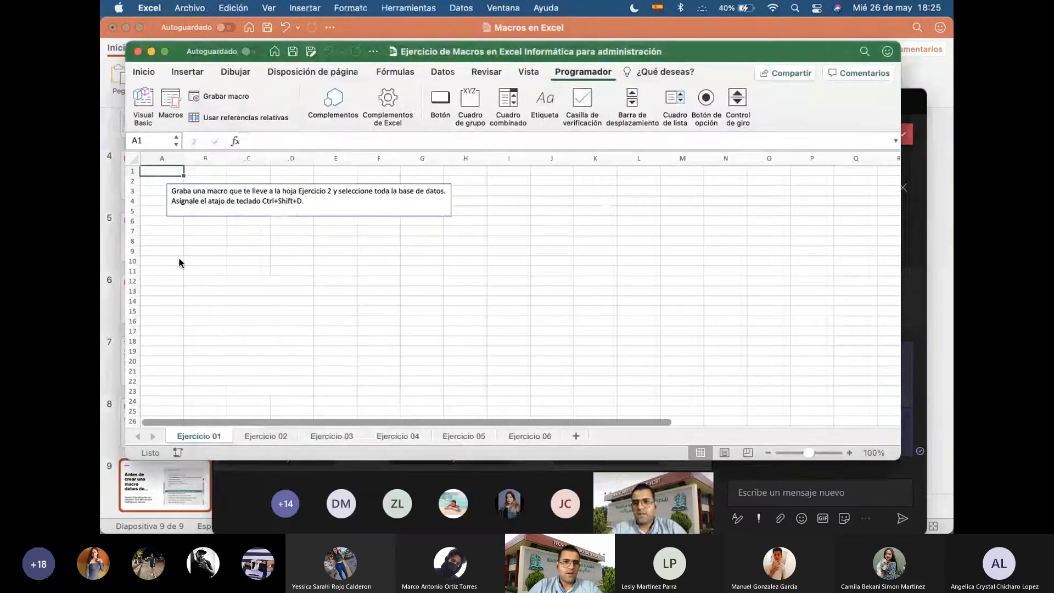
{"action": "key", "text": "super+Tab"}
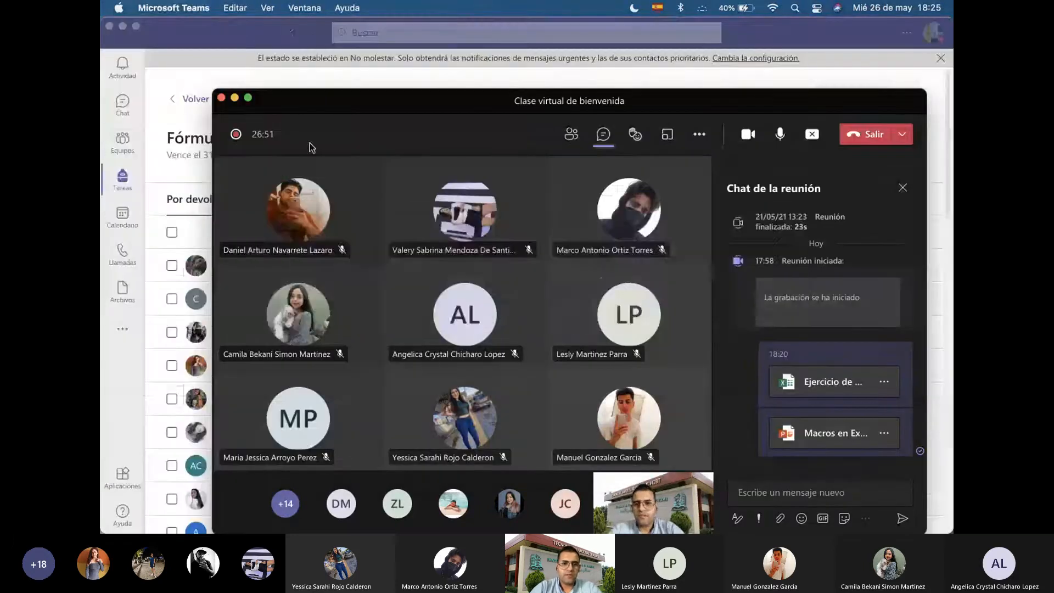
{"action": "key", "text": "super+Tab"}
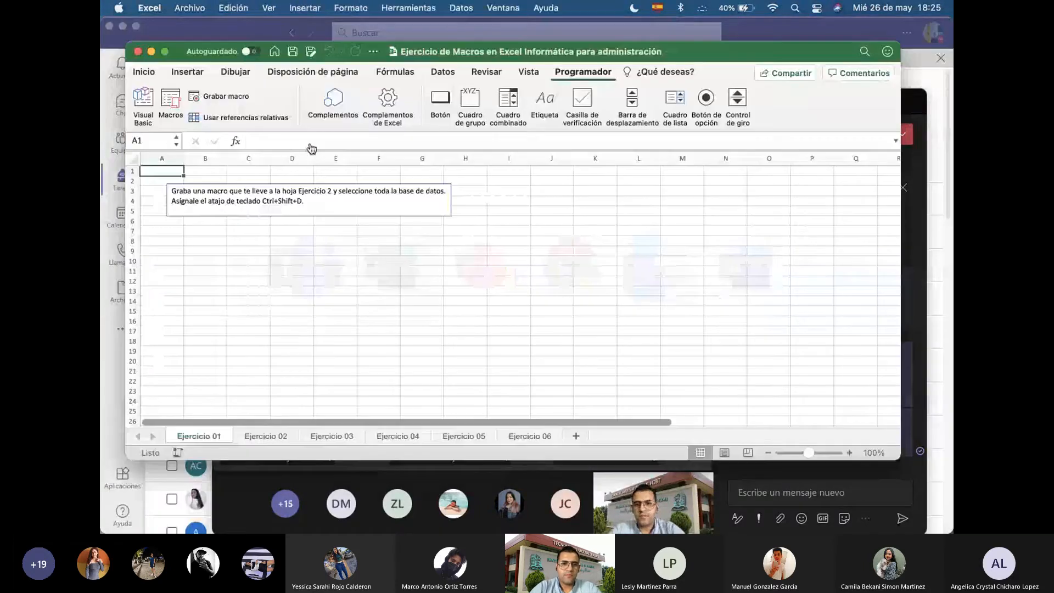
Open Excel's preferences to find the toolbar and ribbon customization option
{"action": "left_click", "coordinate": [149, 8]}
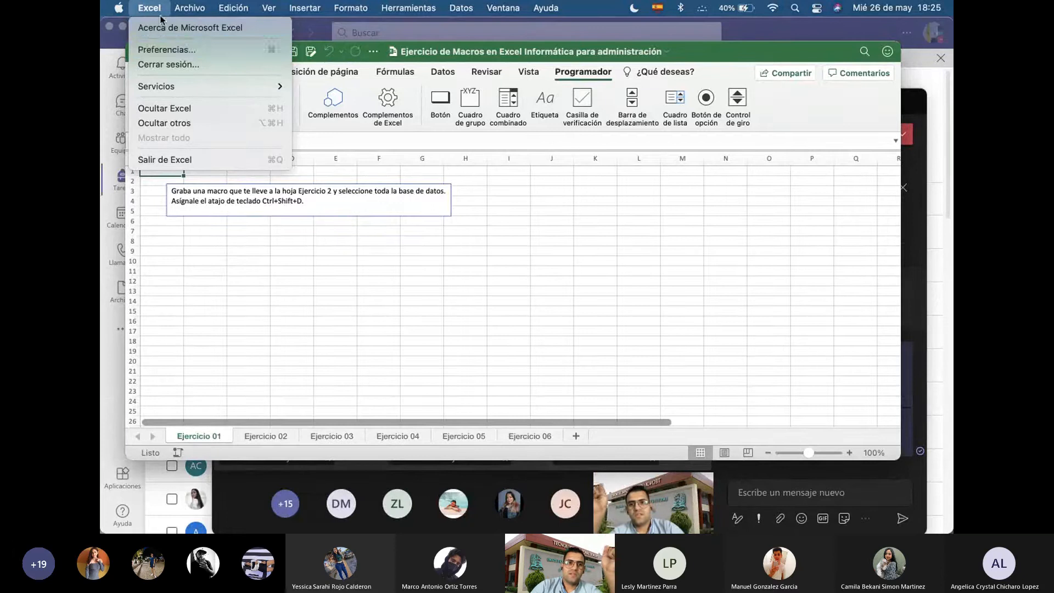
{"action": "left_click", "coordinate": [167, 49]}
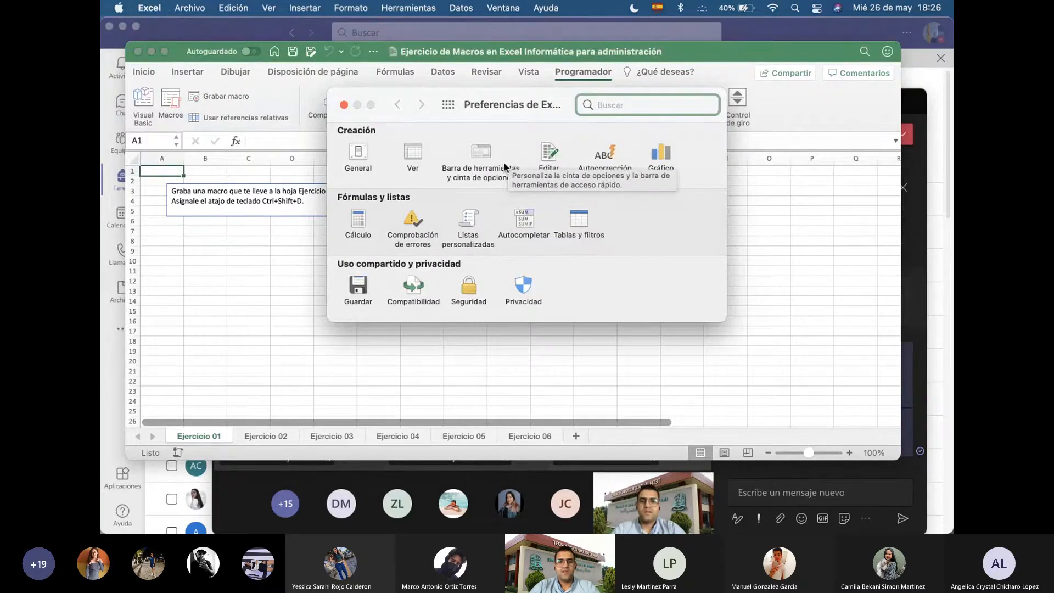
Switch to Chrome, search Google for "como habilitar modo programador en excel 2016", and look through the results
{"action": "key", "text": "super+Tab"}
{"action": "key", "text": "super+Tab"}
{"action": "key", "text": "super+Tab"}
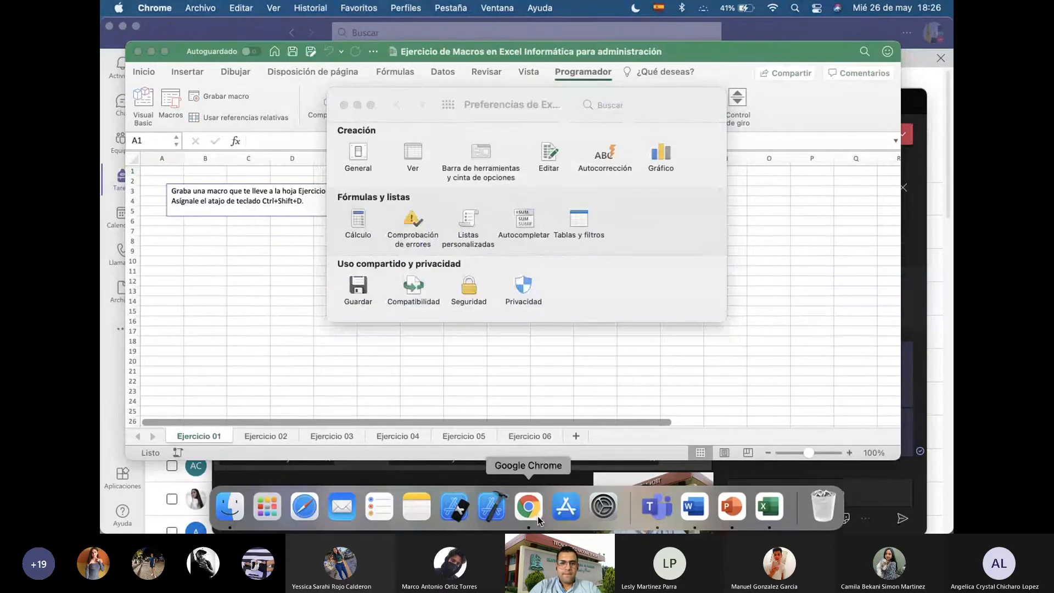
{"action": "left_click", "coordinate": [527, 515]}
{"action": "type", "text": "como habilitar modo programador en excel 2016"}
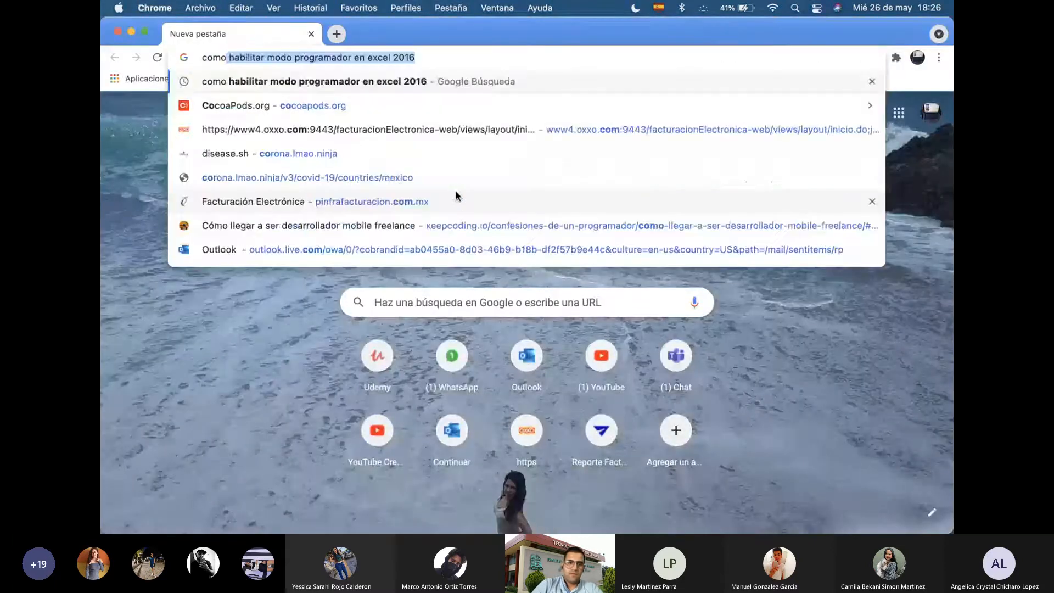
{"action": "key", "text": "Return"}
{"action": "scroll", "coordinate": [369, 346], "scroll_direction": "down", "scroll_amount": 6}
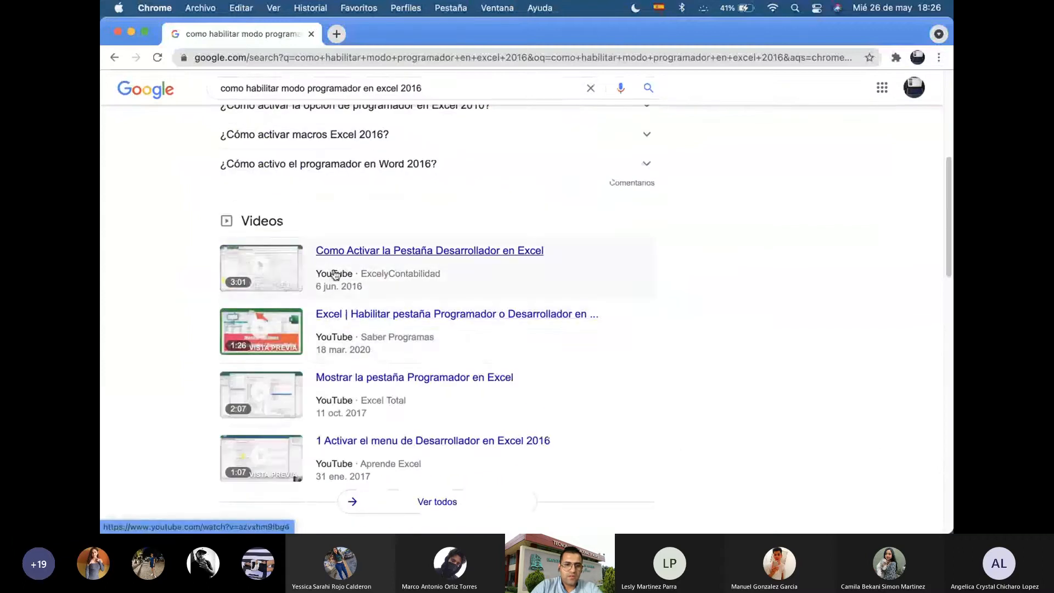
{"action": "scroll", "coordinate": [346, 312], "scroll_direction": "up", "scroll_amount": 6}
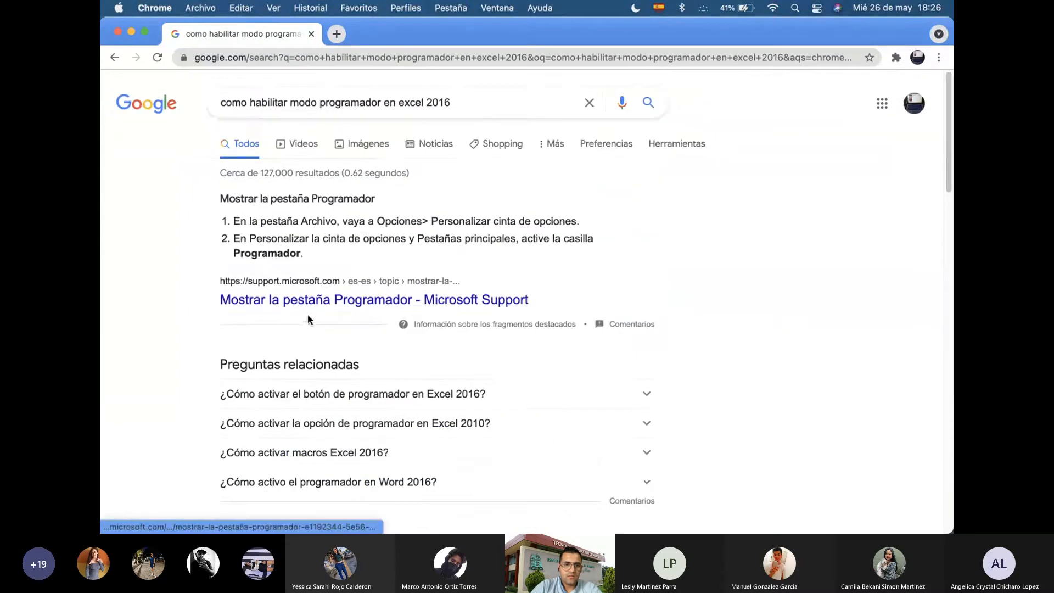
Open the Microsoft Support article "Mostrar la pestaña Programador" and read its instructions
{"action": "left_click", "coordinate": [308, 302]}
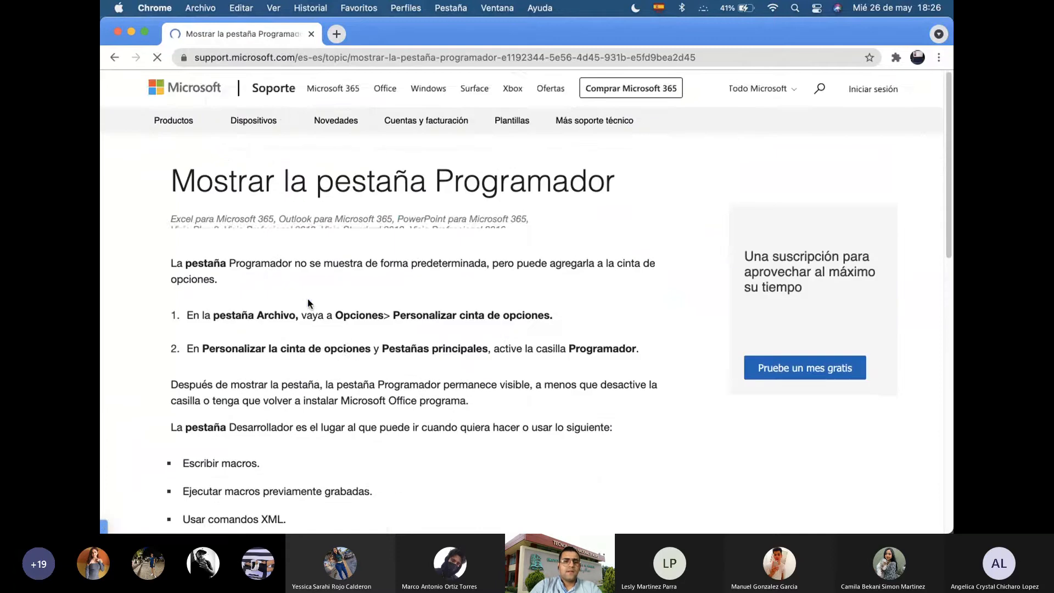
{"action": "scroll", "coordinate": [345, 330], "scroll_direction": "down", "scroll_amount": 5}
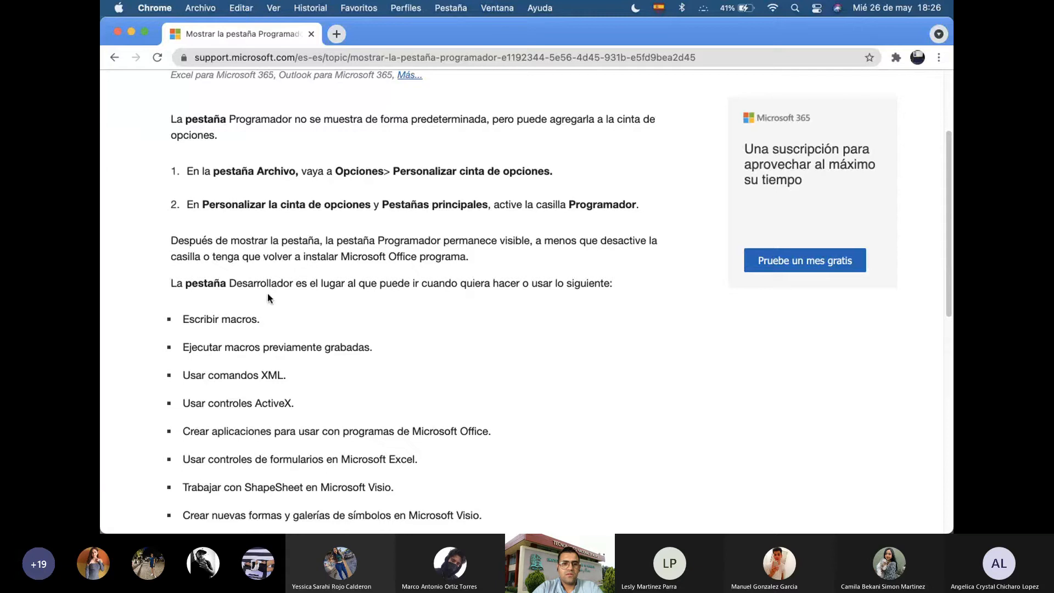
{"action": "scroll", "coordinate": [268, 292], "scroll_direction": "up", "scroll_amount": 5}
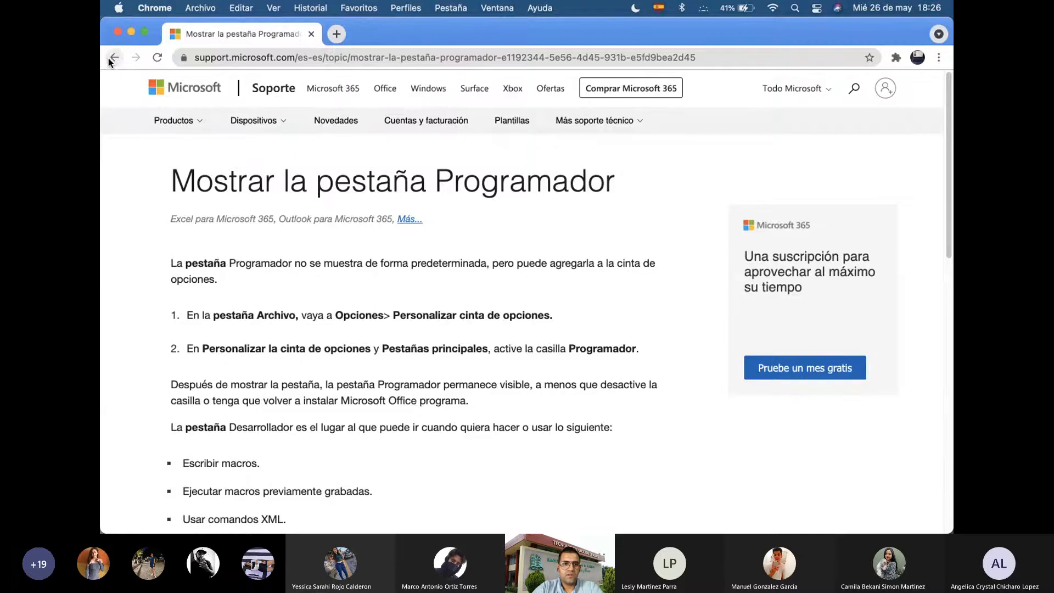
Search Google in a new browser tab for "habilitar opciones de programador en excel windows 10"
{"action": "left_click", "coordinate": [344, 34]}
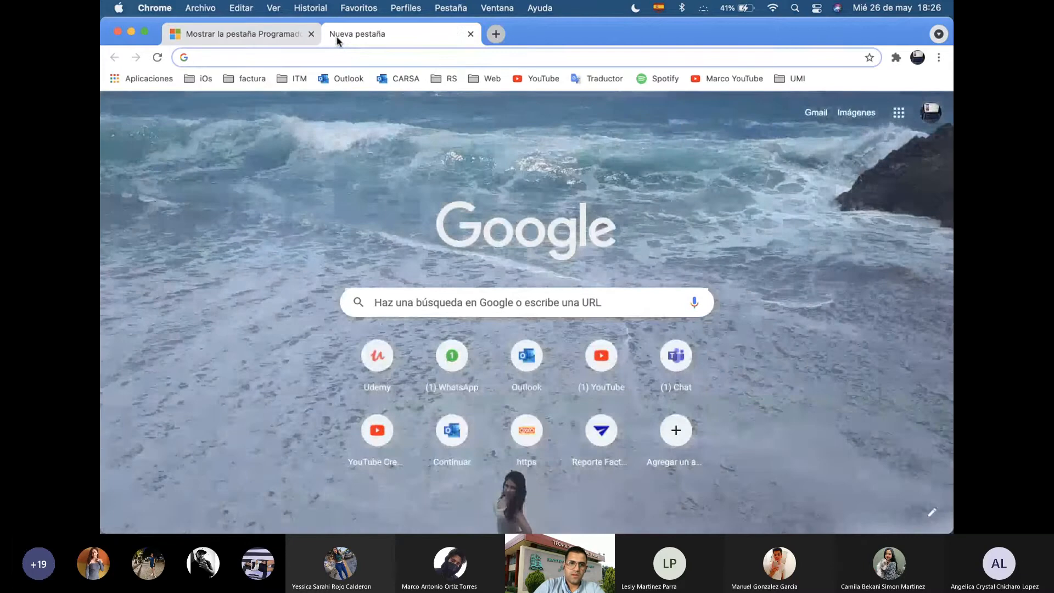
{"action": "type", "text": "habi"}
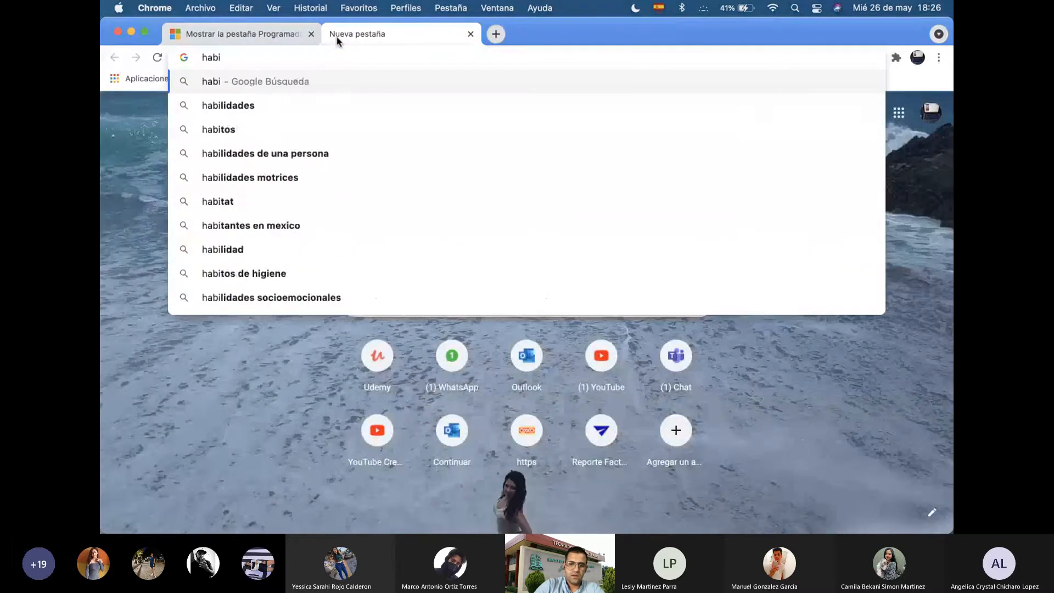
{"action": "type", "text": "litar"}
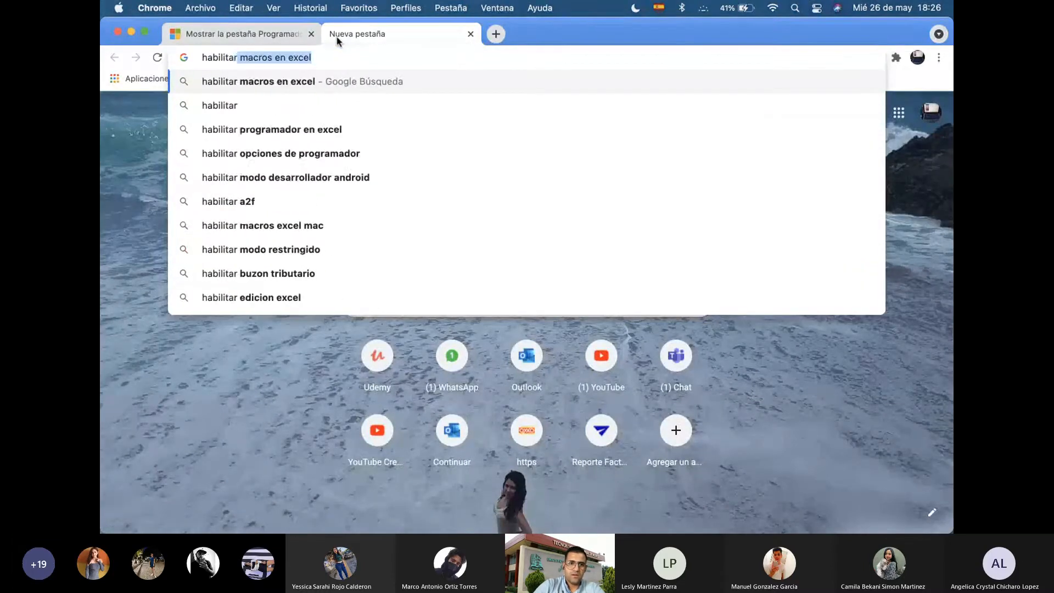
{"action": "key", "text": "Down"}
{"action": "key", "text": "Down"}
{"action": "type", "text": "e"}
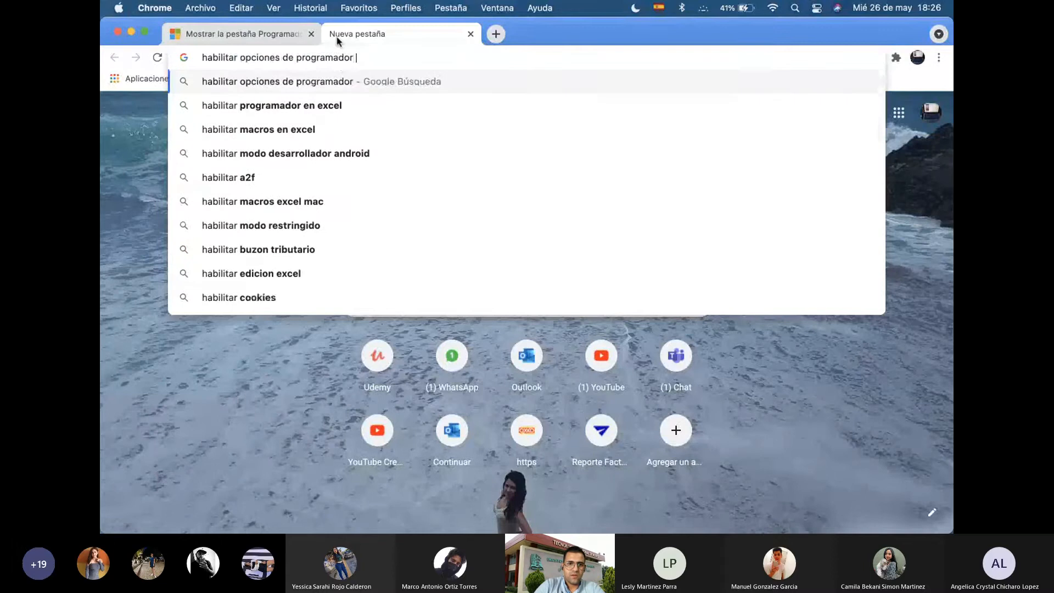
{"action": "type", "text": "n excel"}
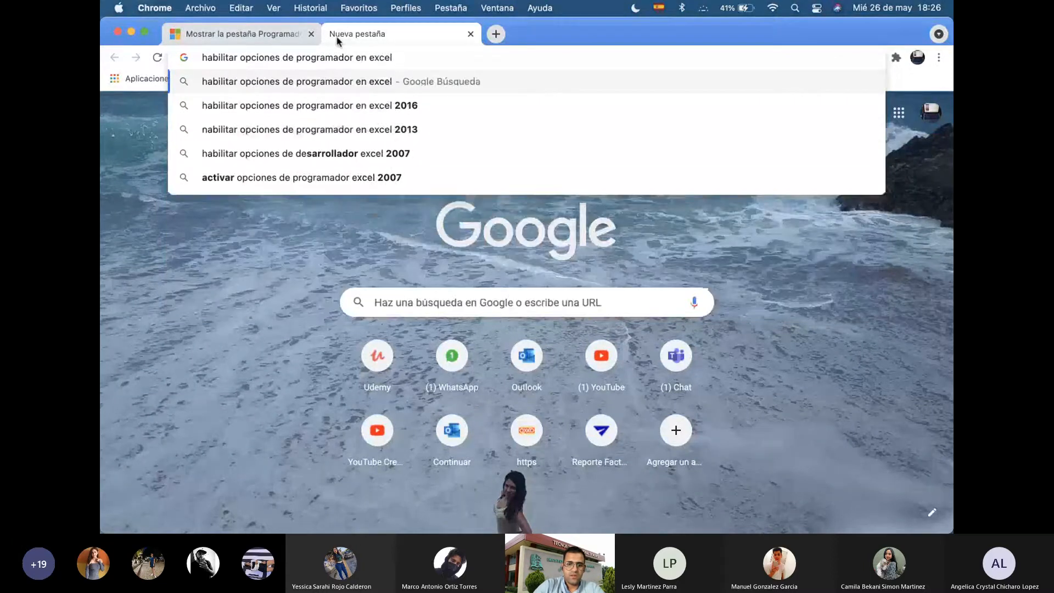
{"action": "type", "text": " win"}
{"action": "key", "text": "Down"}
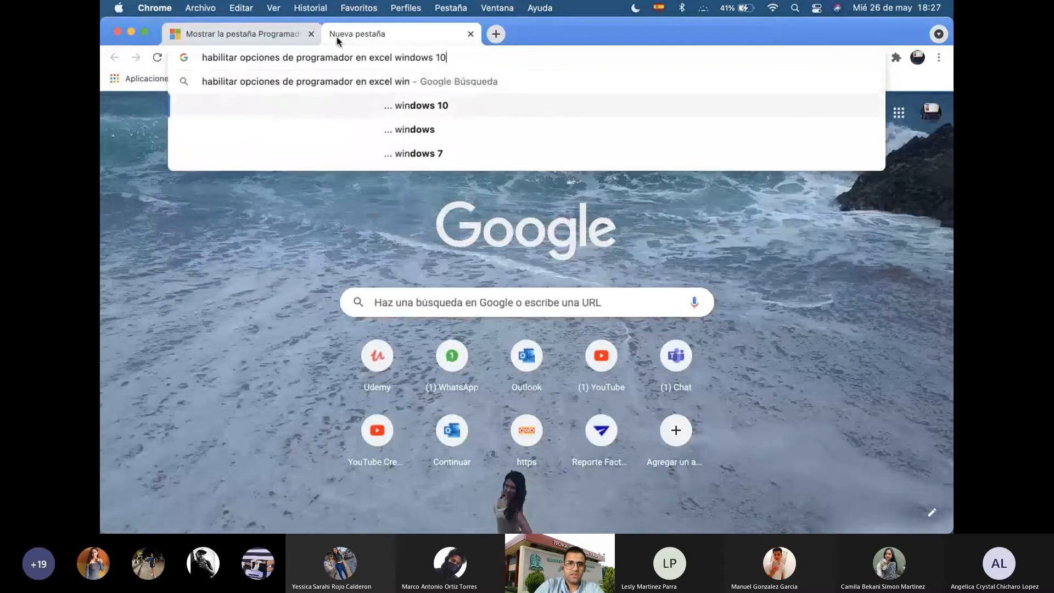
{"action": "key", "text": "Return"}
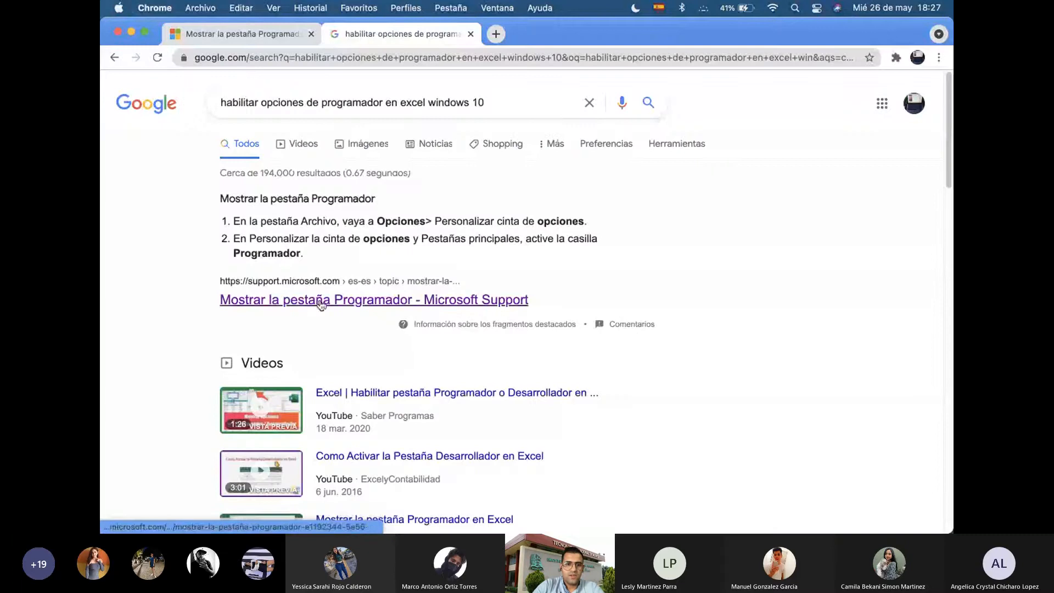
Return to the Microsoft Support article and reread the steps for showing the Programador tab
{"action": "left_click", "coordinate": [258, 35]}
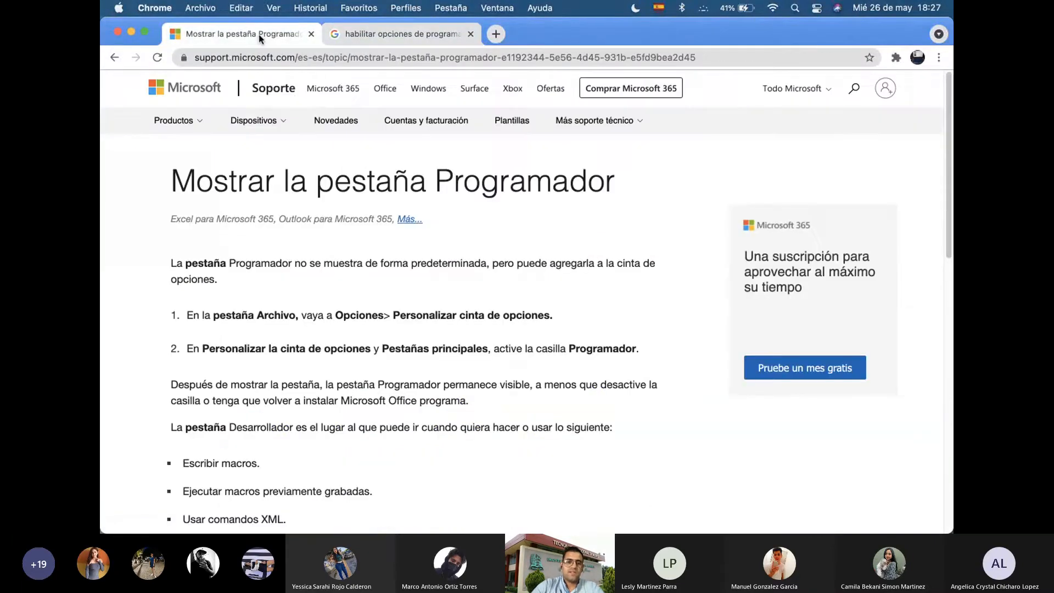
{"action": "scroll", "coordinate": [381, 292], "scroll_direction": "down", "scroll_amount": 5}
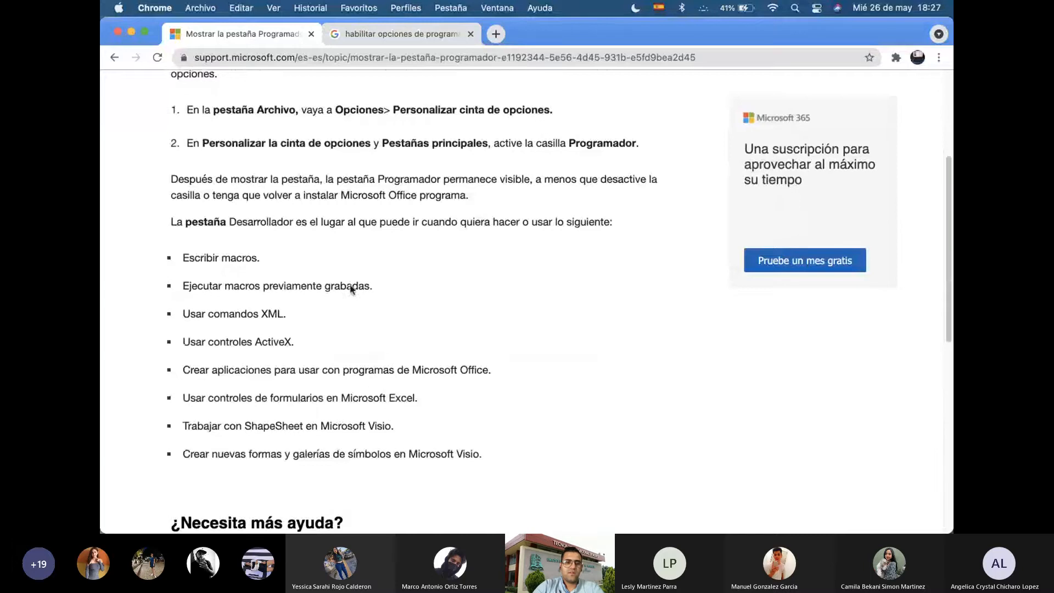
{"action": "scroll", "coordinate": [360, 289], "scroll_direction": "up", "scroll_amount": 4}
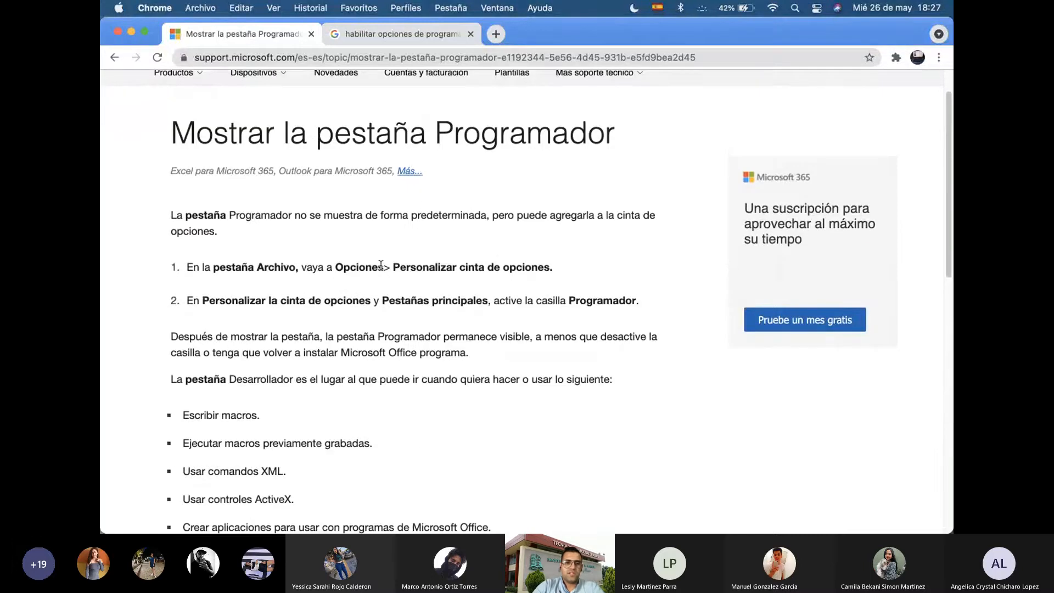
Switch to Excel, close its preferences, and examine the summary, statistics, content and custom properties of the macros workbook
{"action": "key", "text": "super+Tab"}
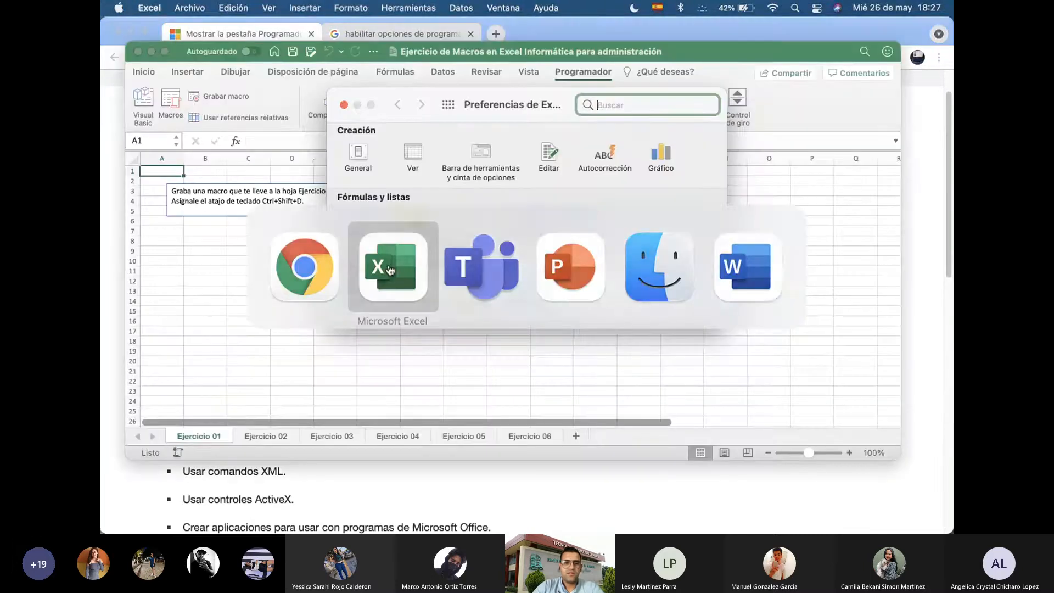
{"action": "left_click", "coordinate": [343, 104]}
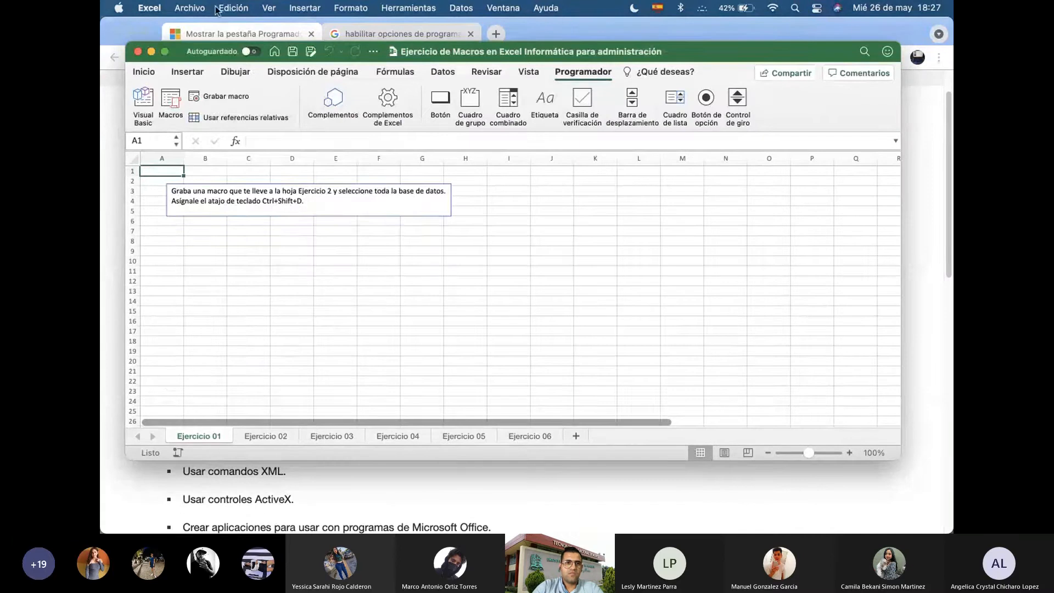
{"action": "left_click", "coordinate": [199, 9]}
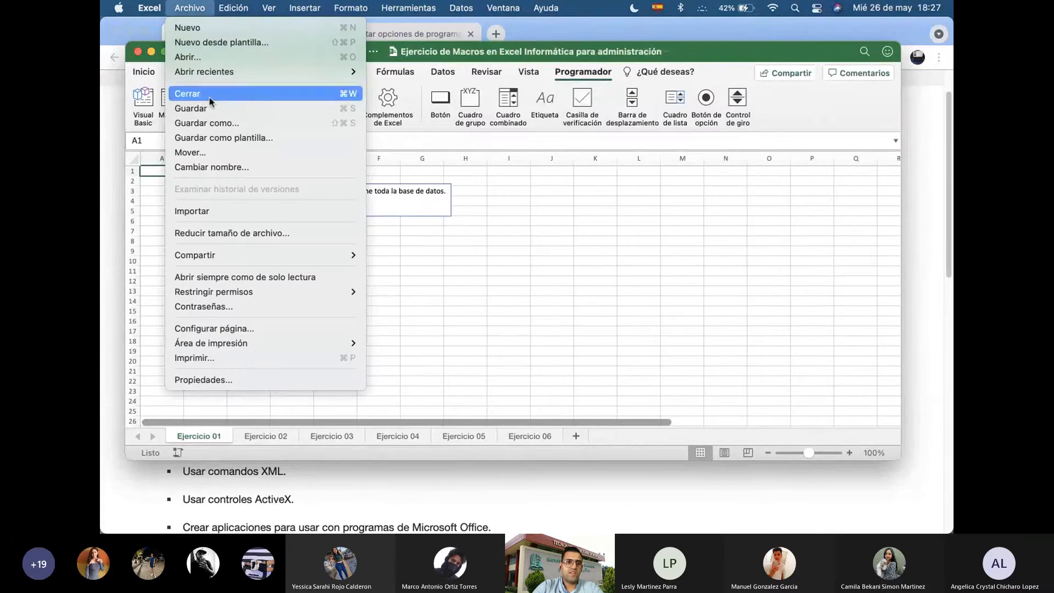
{"action": "mouse_move", "coordinate": [265, 344]}
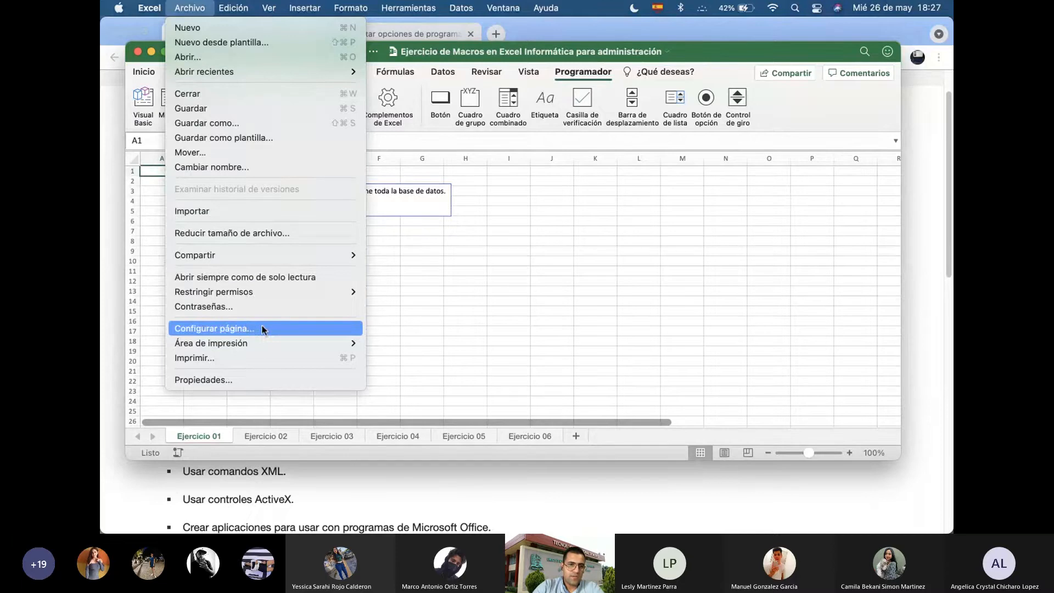
{"action": "left_click", "coordinate": [245, 380]}
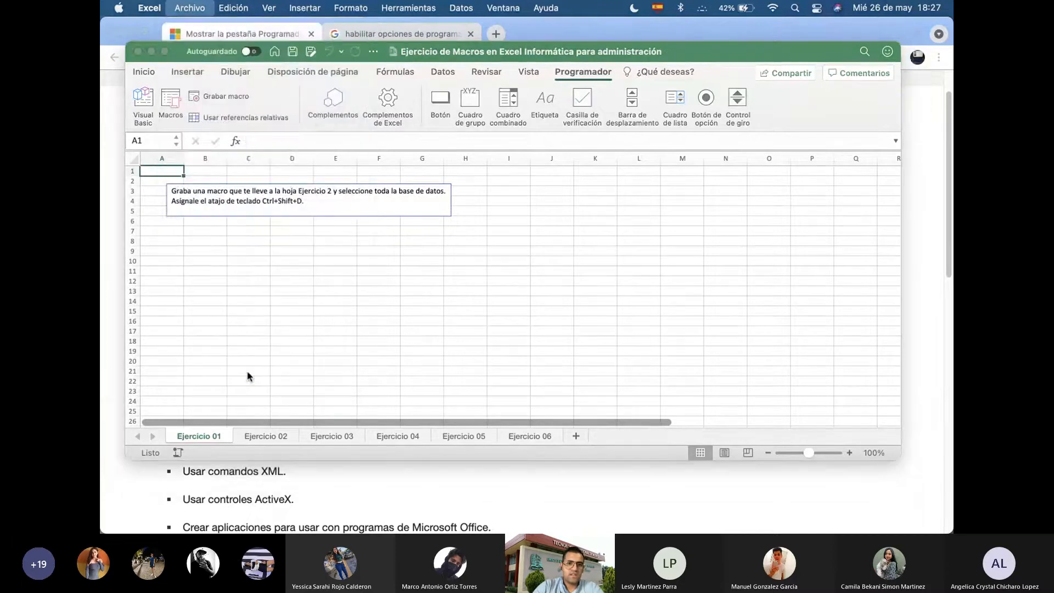
{"action": "left_click", "coordinate": [455, 92]}
{"action": "left_click", "coordinate": [524, 92]}
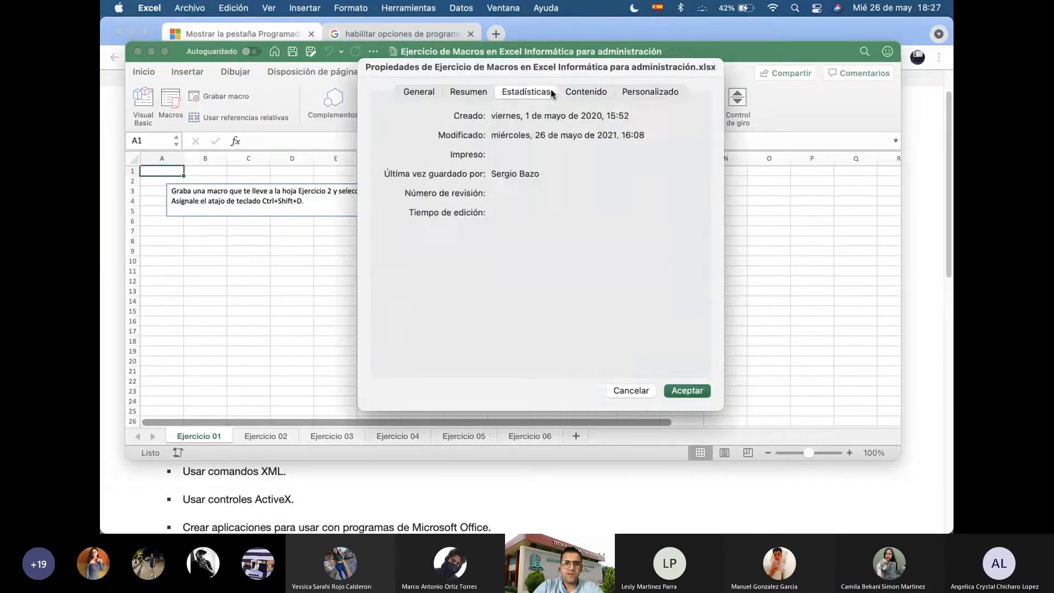
{"action": "left_click", "coordinate": [598, 93]}
{"action": "left_click", "coordinate": [640, 89]}
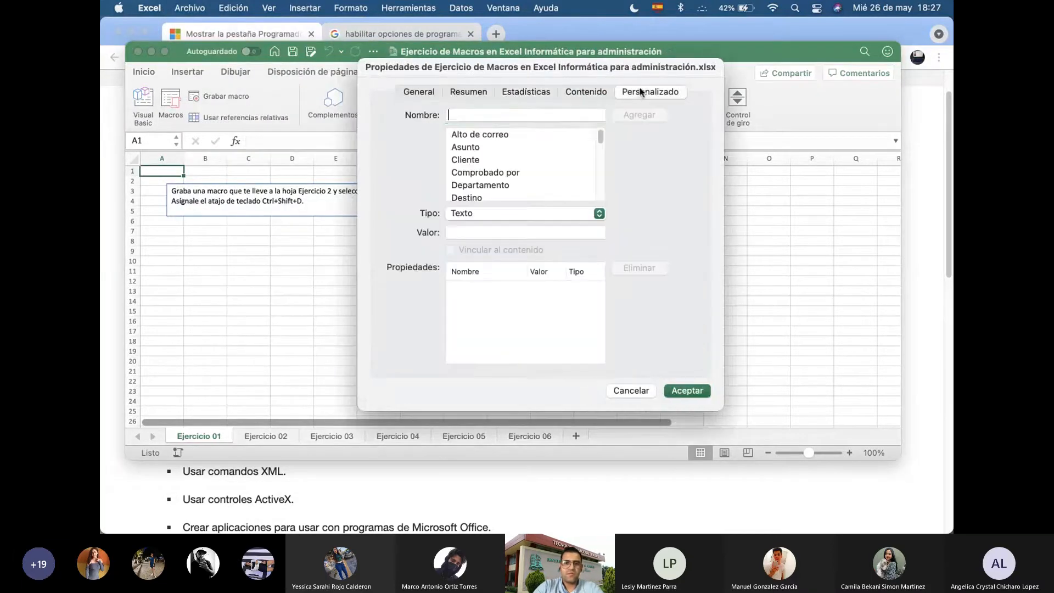
{"action": "left_click", "coordinate": [512, 91]}
{"action": "left_click", "coordinate": [617, 390]}
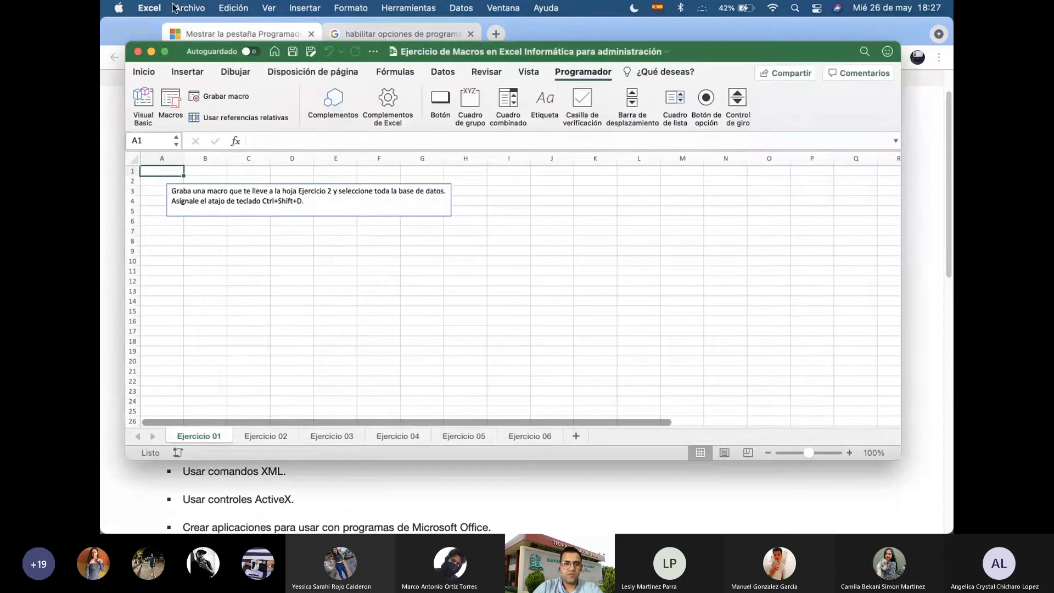
Open Excel's toolbar and ribbon preferences and collapse the Programador entry under Pestañas principales
{"action": "left_click", "coordinate": [149, 8]}
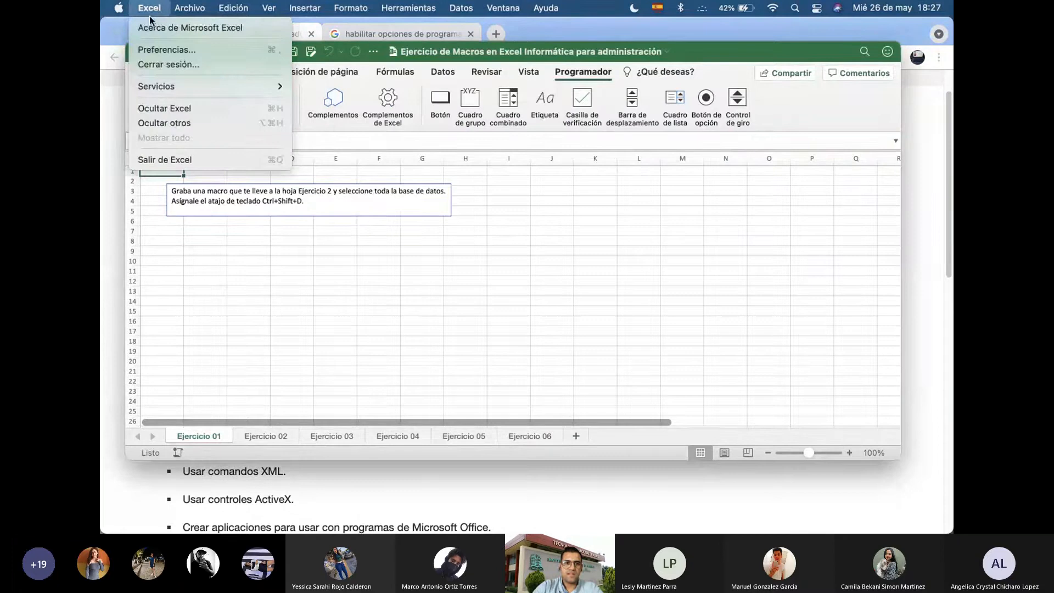
{"action": "left_click", "coordinate": [173, 49]}
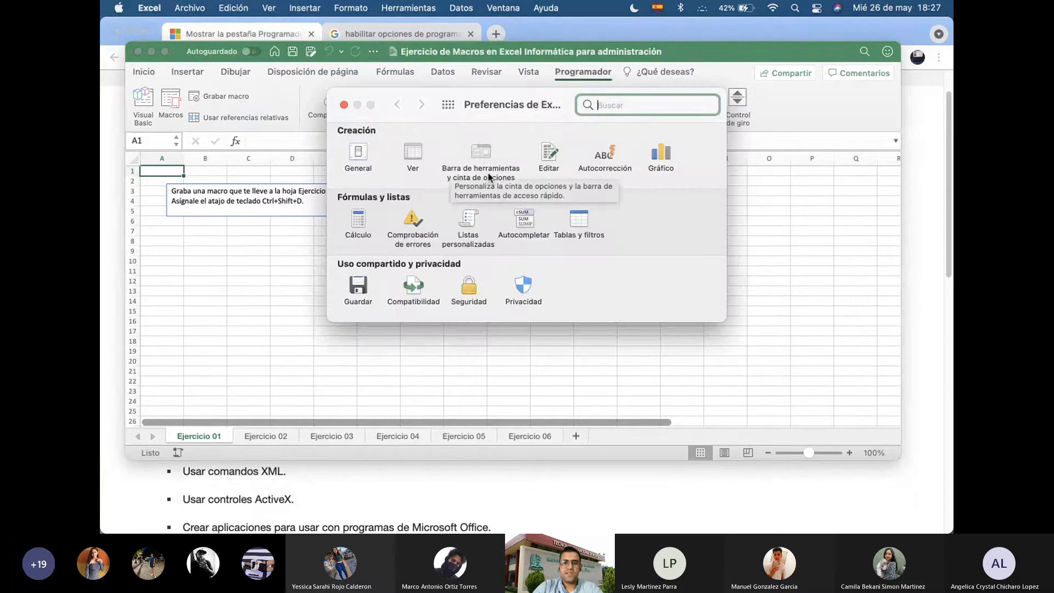
{"action": "left_click", "coordinate": [464, 152]}
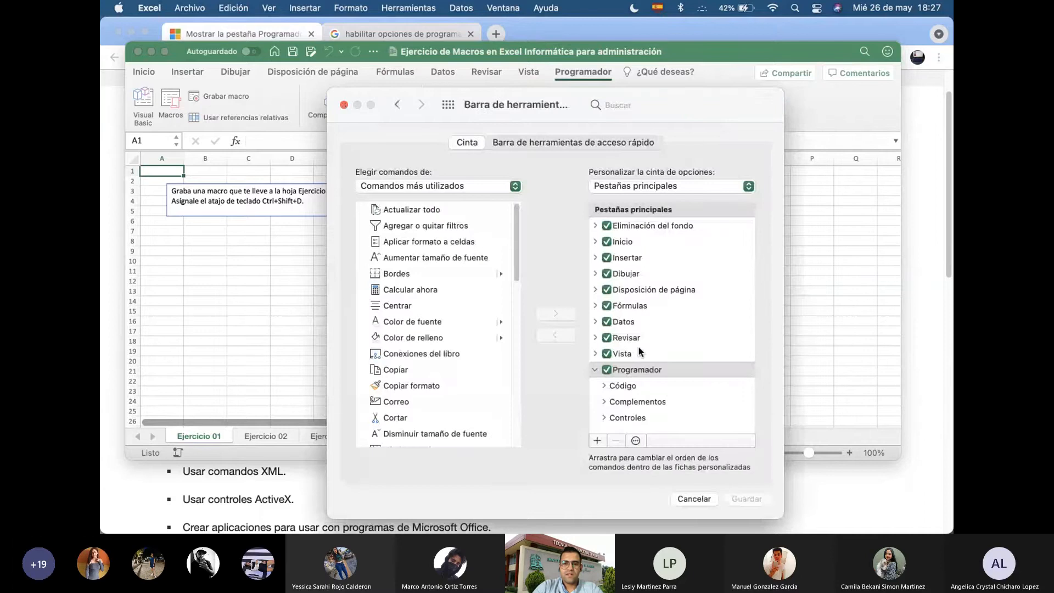
{"action": "left_click", "coordinate": [597, 369]}
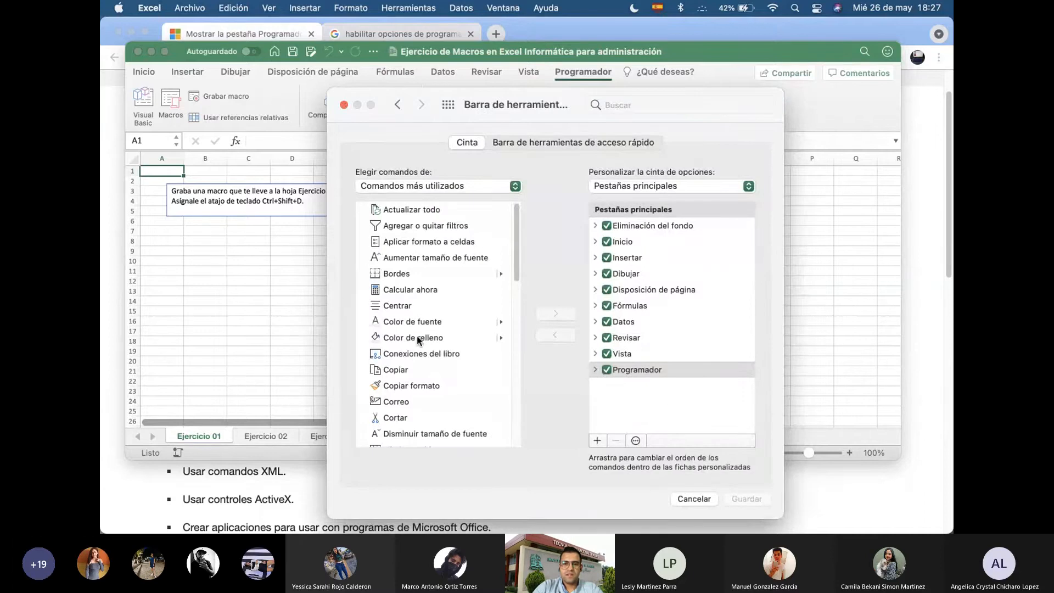
Review the Comandos más utilizados list and the quick access toolbar and ribbon settings, and leave them without saving
{"action": "scroll", "coordinate": [417, 339], "scroll_direction": "down", "scroll_amount": 10}
{"action": "scroll", "coordinate": [416, 329], "scroll_direction": "up", "scroll_amount": 10}
{"action": "scroll", "coordinate": [461, 365], "scroll_direction": "down", "scroll_amount": 10}
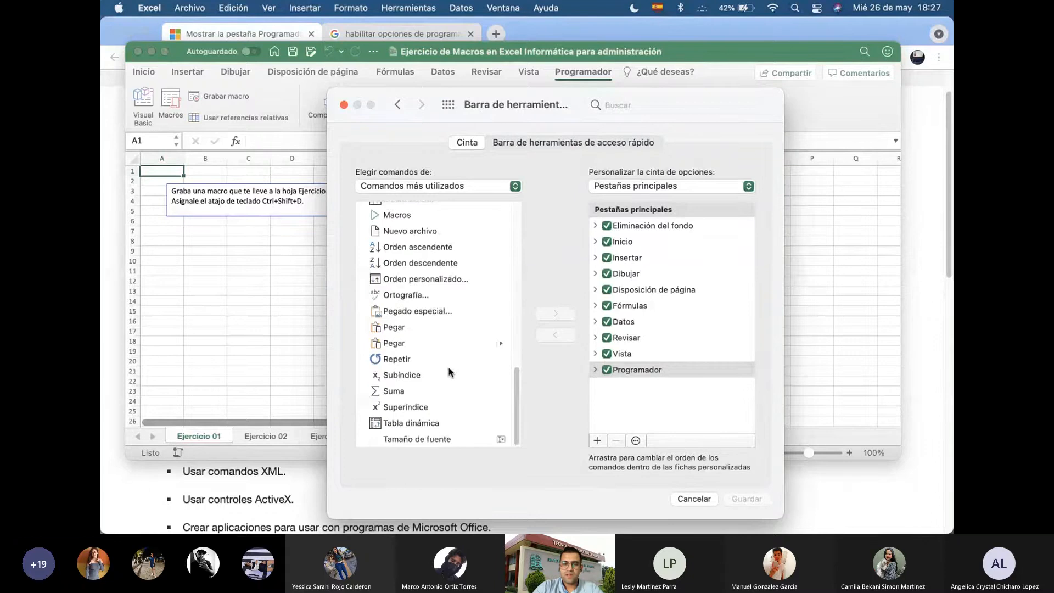
{"action": "left_click", "coordinate": [524, 146]}
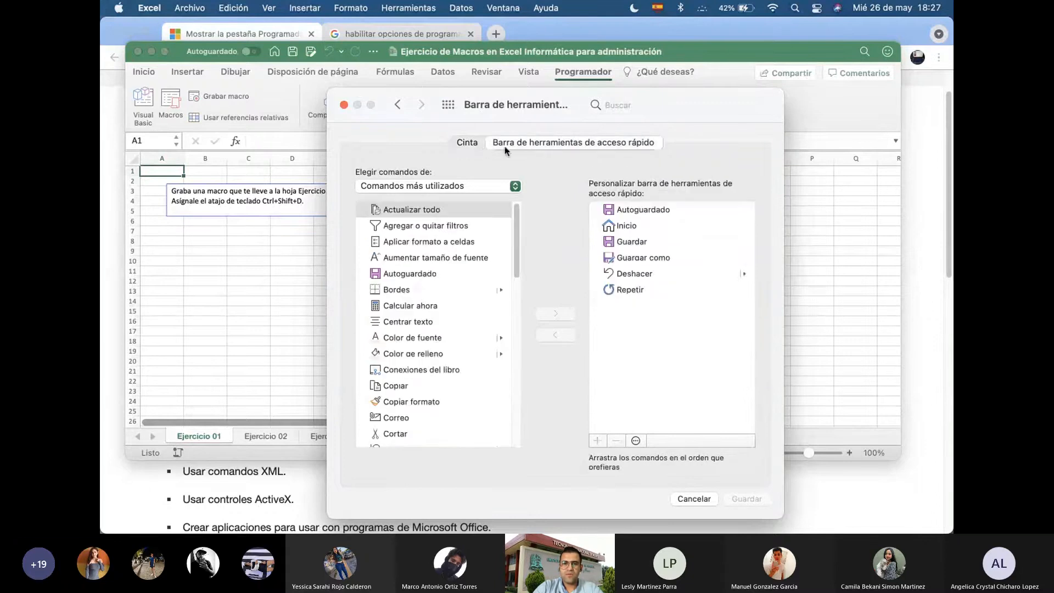
{"action": "left_click", "coordinate": [475, 145]}
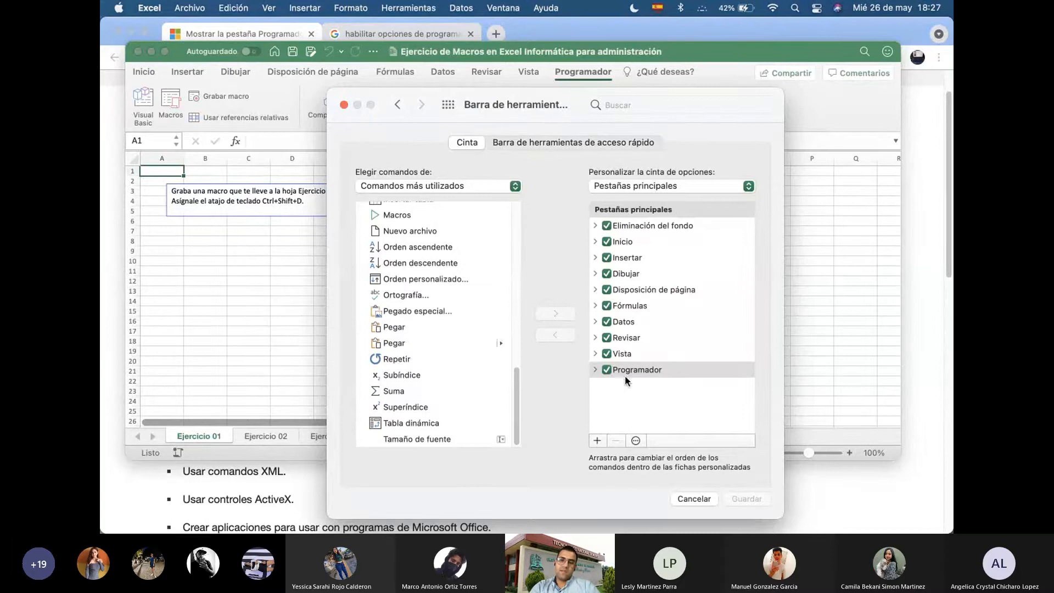
{"action": "left_click", "coordinate": [693, 498]}
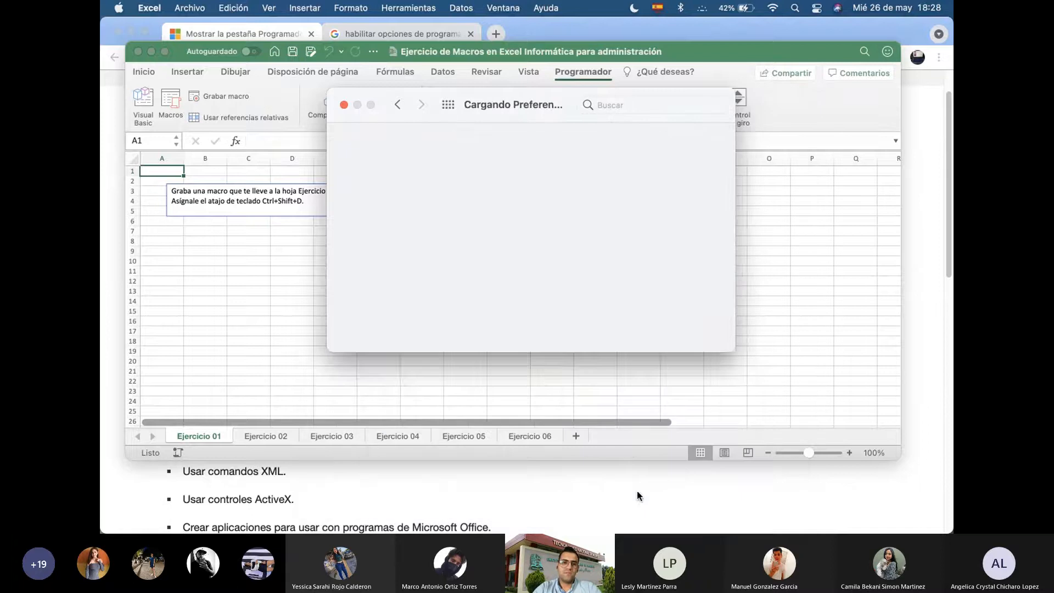
Close Excel's toolbar and ribbon preferences and switch to the Teams meeting to check its chat
{"action": "left_click", "coordinate": [479, 164]}
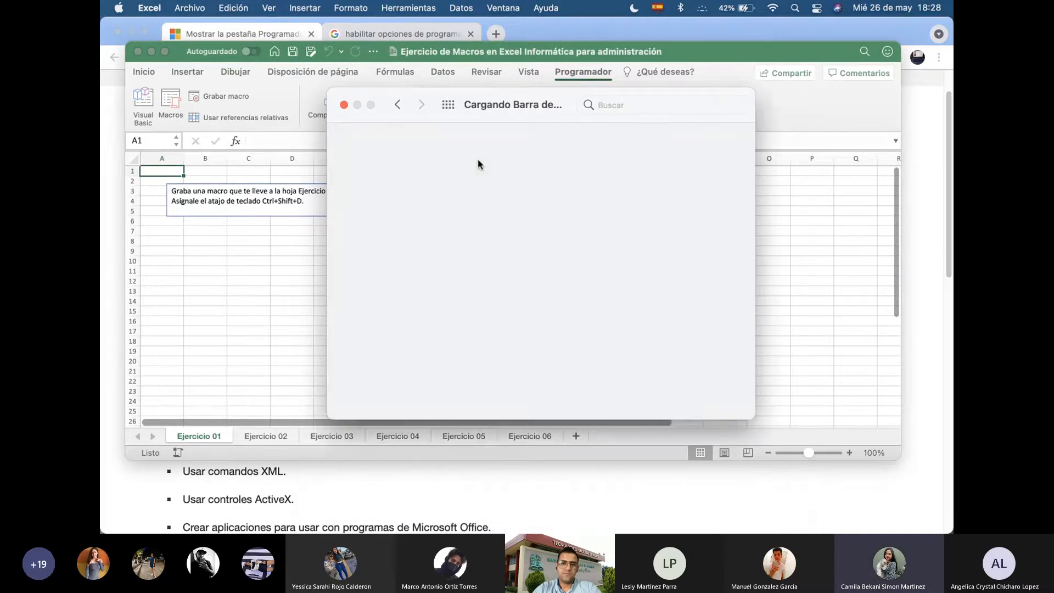
{"action": "left_click", "coordinate": [344, 105]}
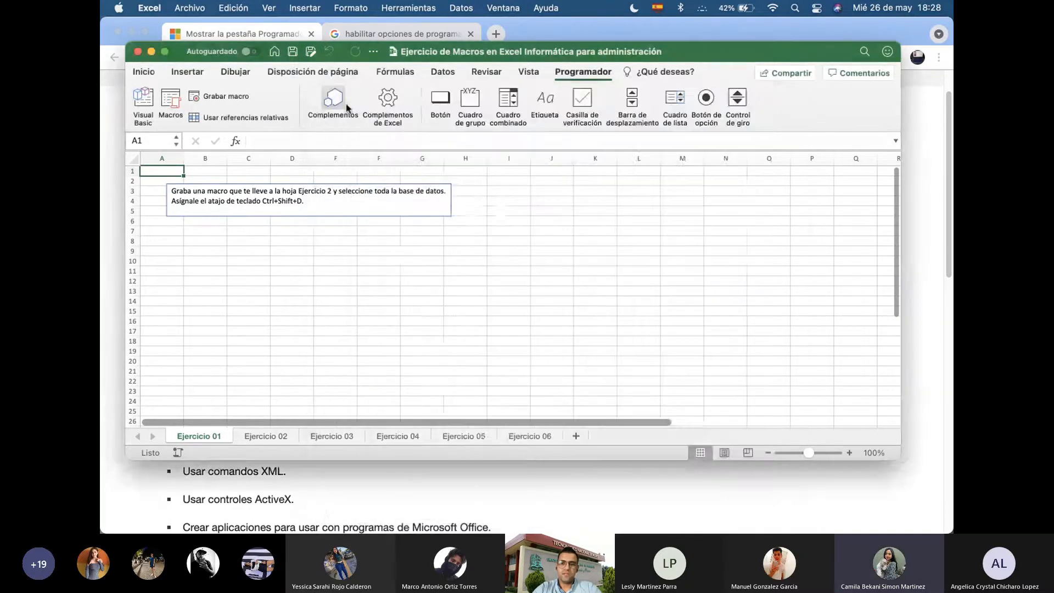
{"action": "left_click", "coordinate": [836, 467]}
{"action": "mouse_move", "coordinate": [833, 422]}
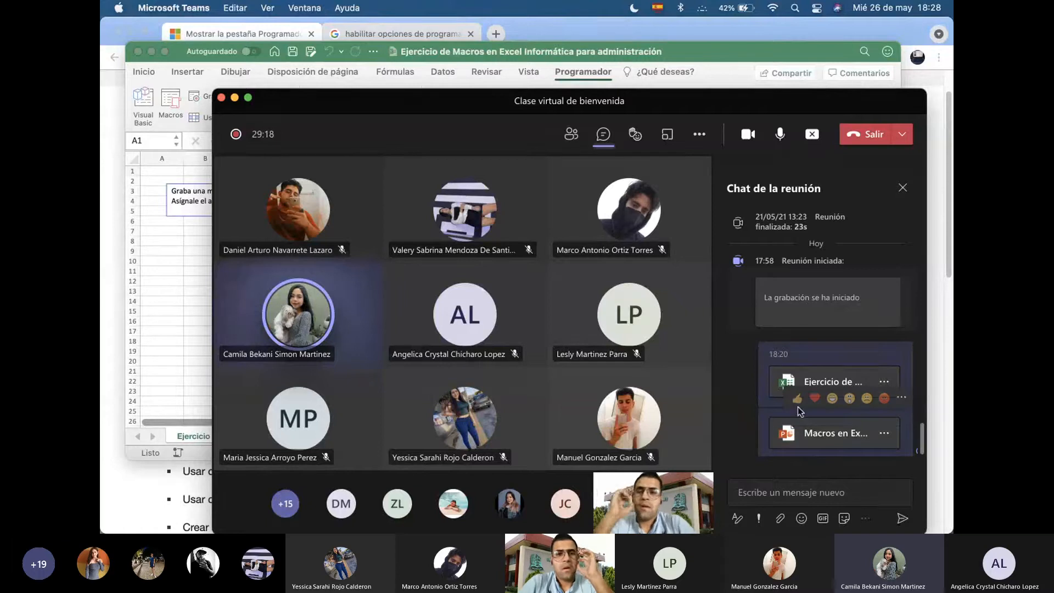
Switch to Chrome and close the Google search results and the Microsoft Support article about the Programador tab
{"action": "left_click", "coordinate": [423, 35]}
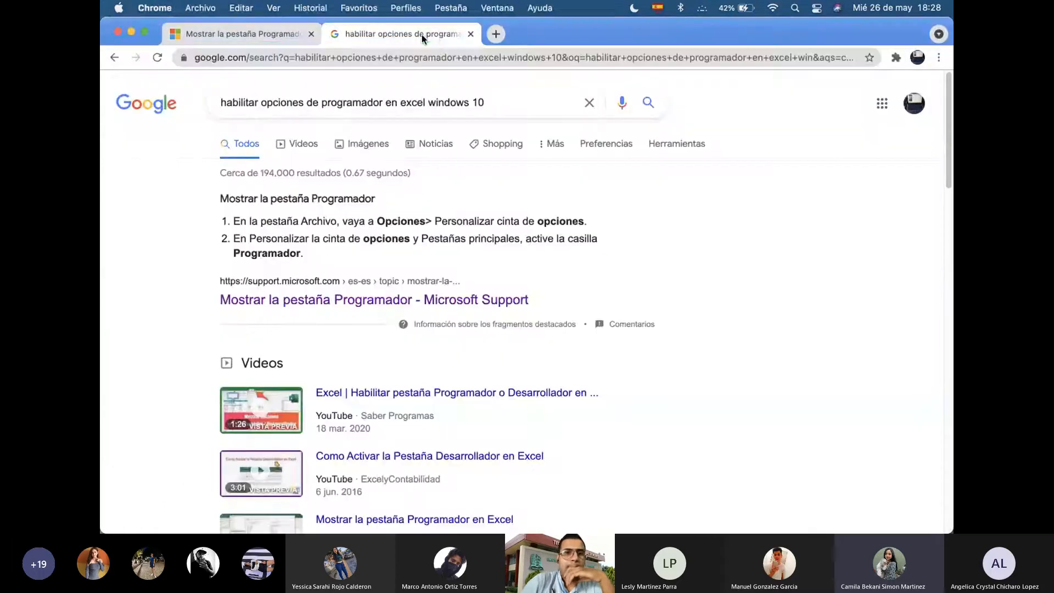
{"action": "left_click", "coordinate": [471, 34]}
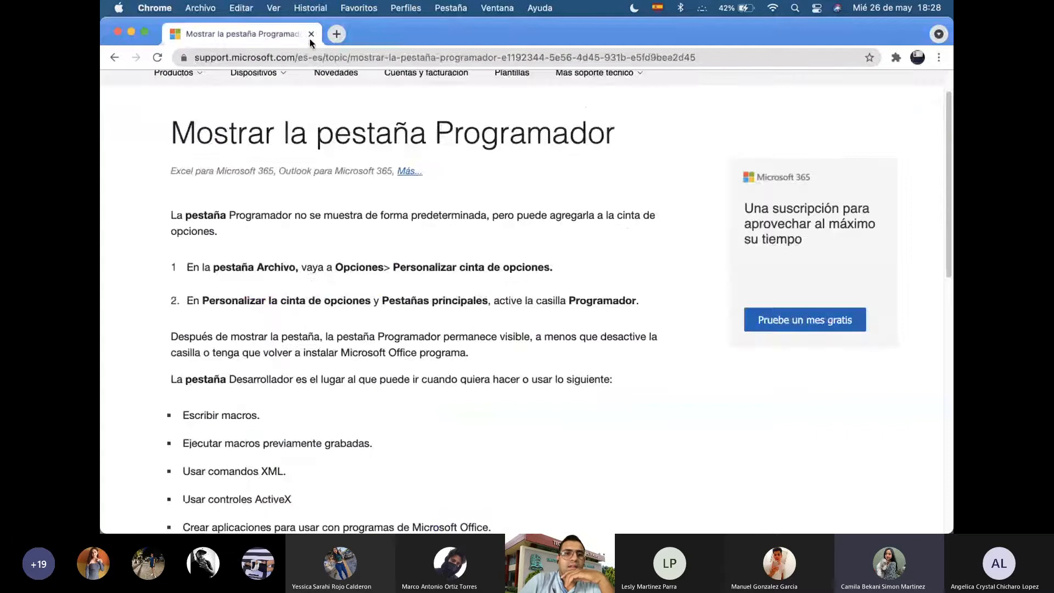
{"action": "left_click", "coordinate": [311, 36]}
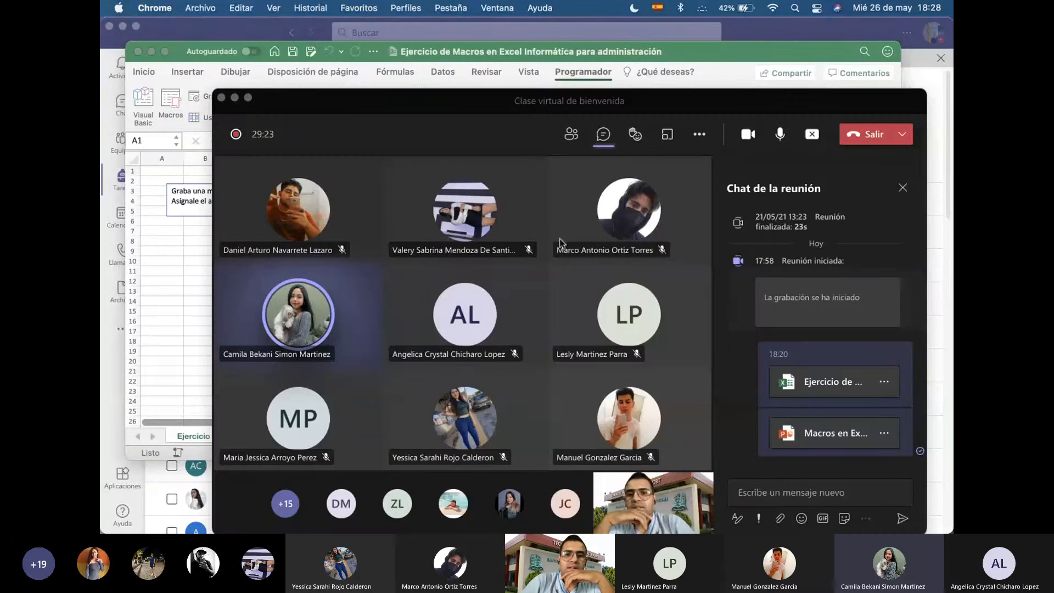
Return to the macros workbook in Excel and compare the macro commands in Vista and Programador, keeping Vista displayed
{"action": "left_click", "coordinate": [575, 144]}
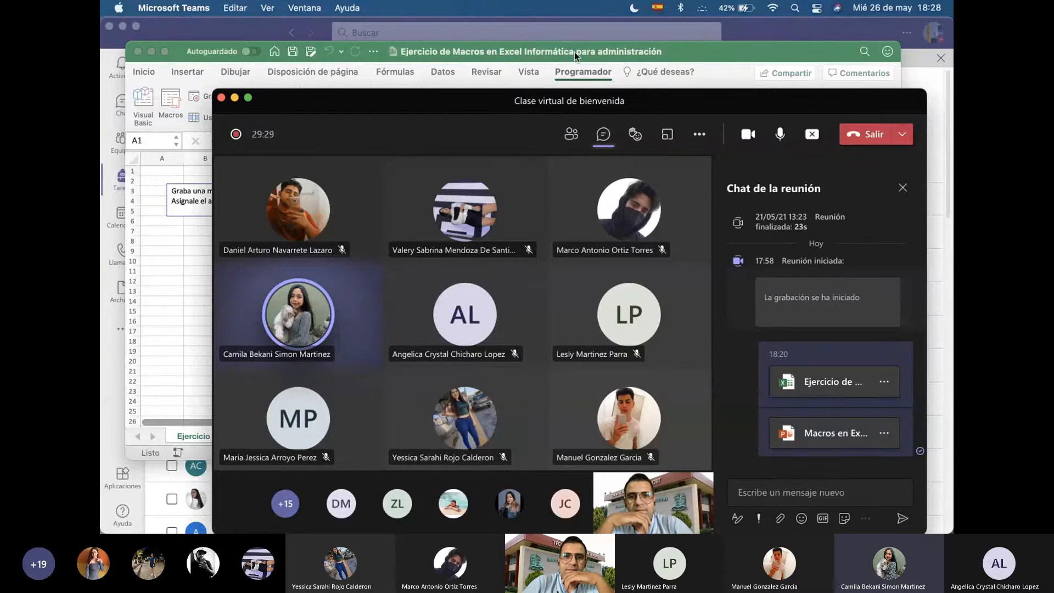
{"action": "left_click", "coordinate": [691, 54]}
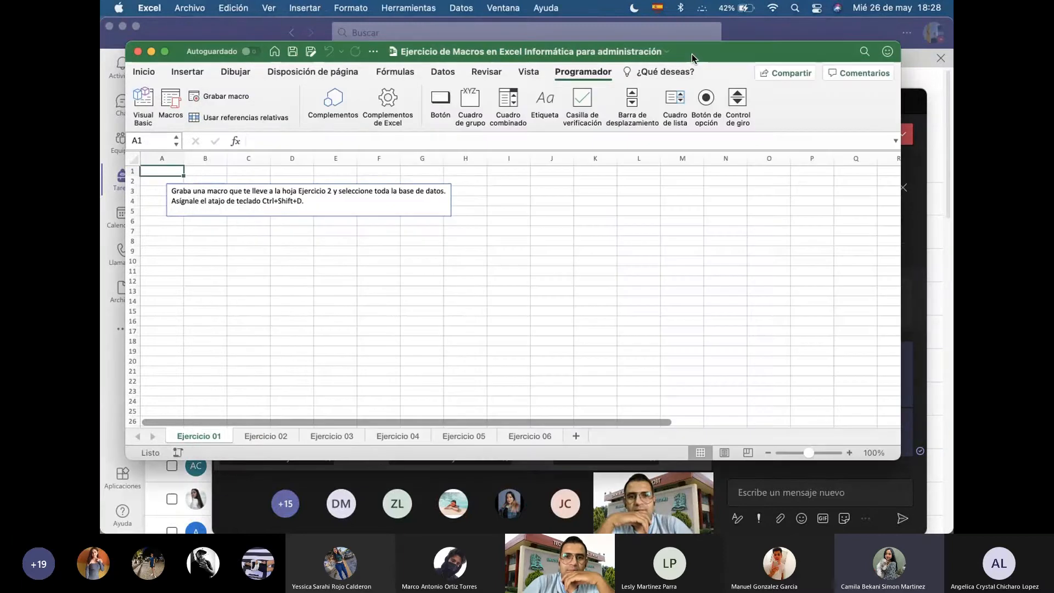
{"action": "left_click", "coordinate": [530, 72]}
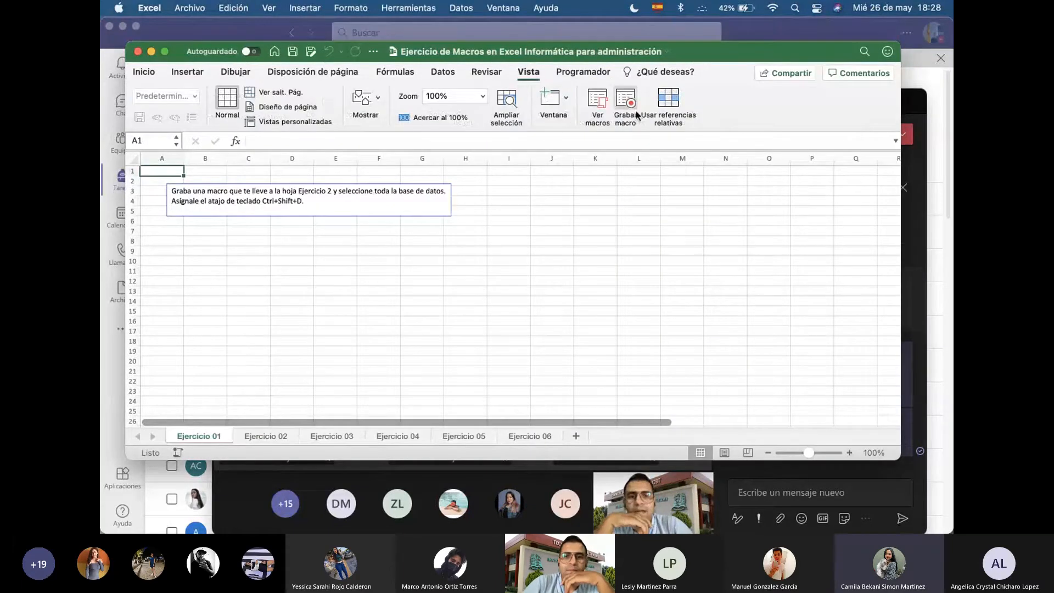
{"action": "left_click", "coordinate": [583, 71]}
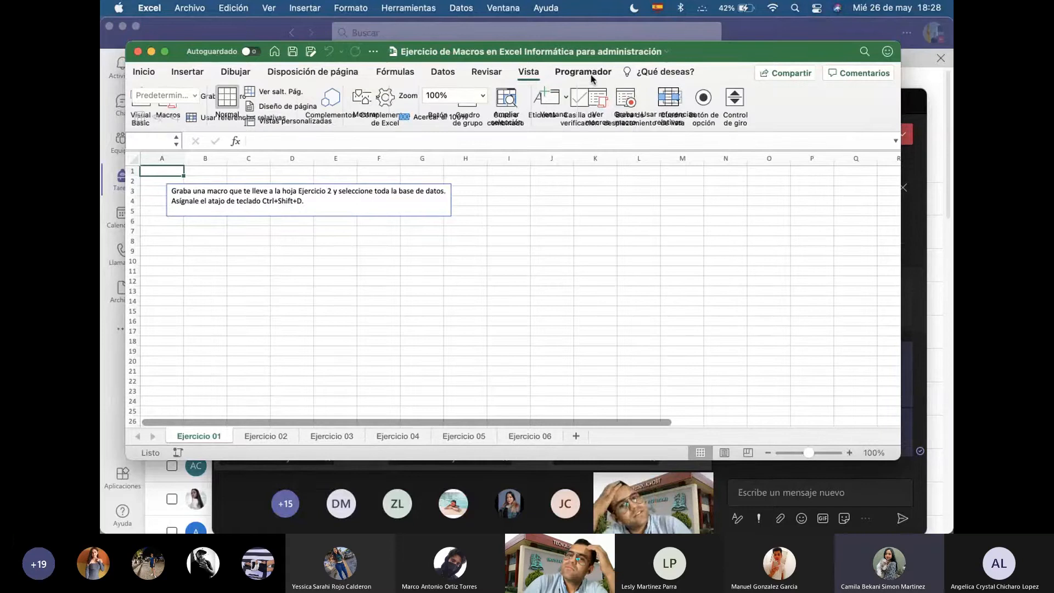
{"action": "left_click", "coordinate": [535, 76]}
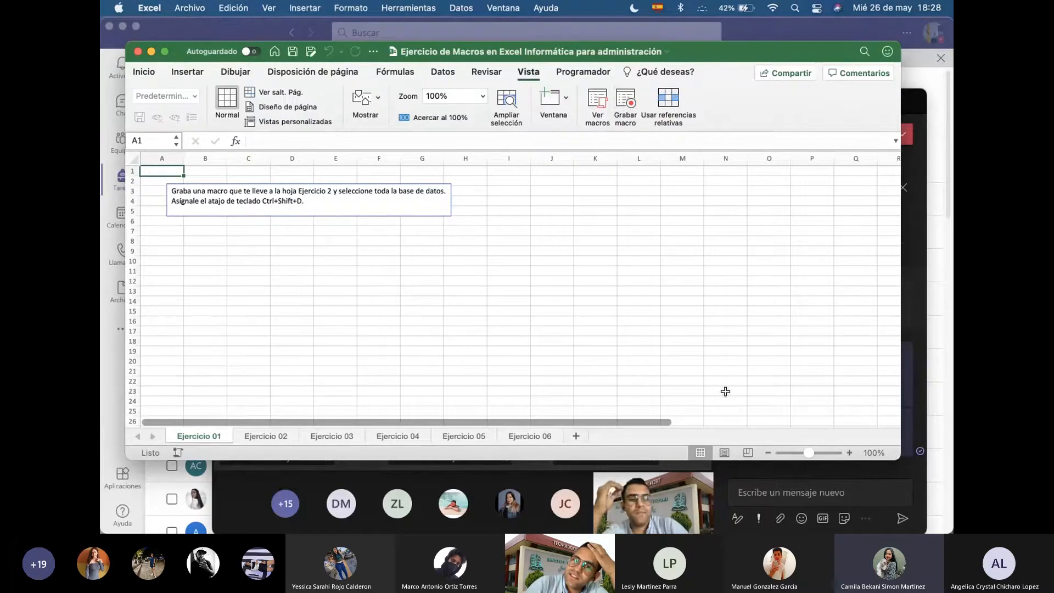
{"action": "key", "text": "super+Tab"}
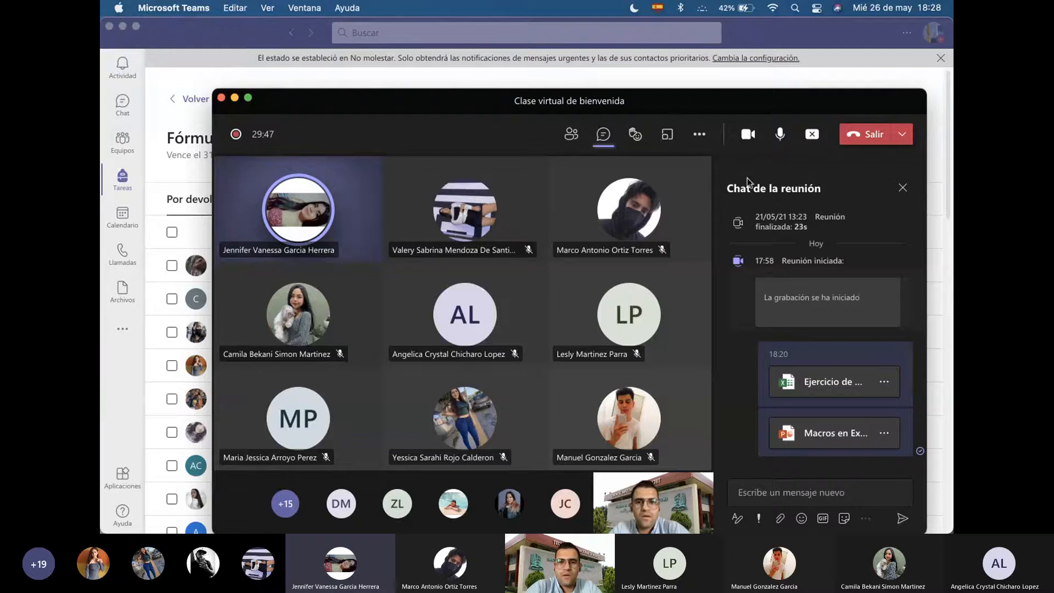
{"action": "key", "text": "super+Tab"}
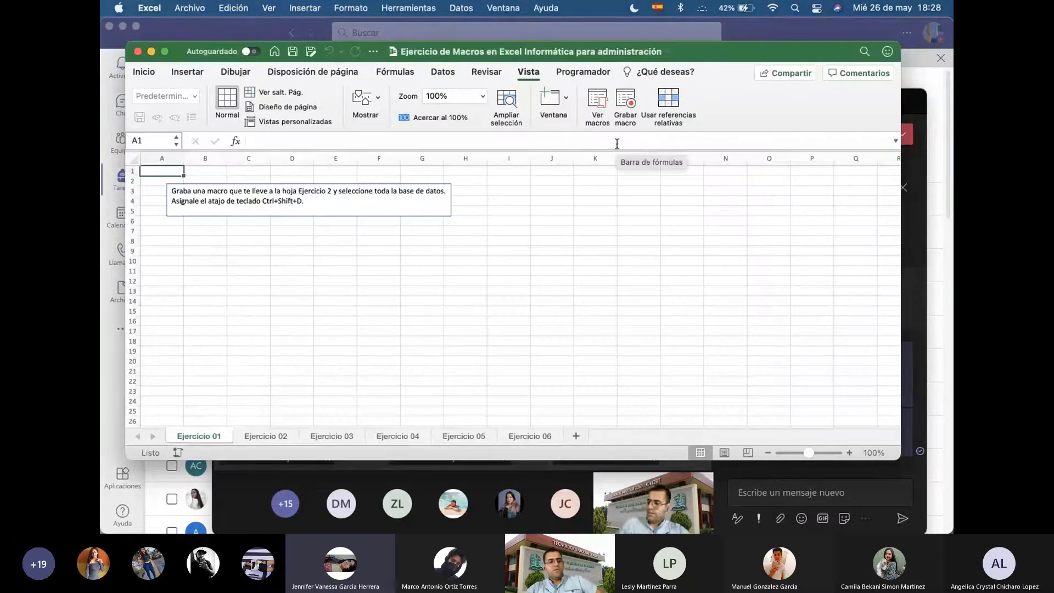
Compare the macro commands offered on the Programador and Vista ribbons
{"action": "left_click", "coordinate": [595, 78]}
{"action": "left_click", "coordinate": [535, 76]}
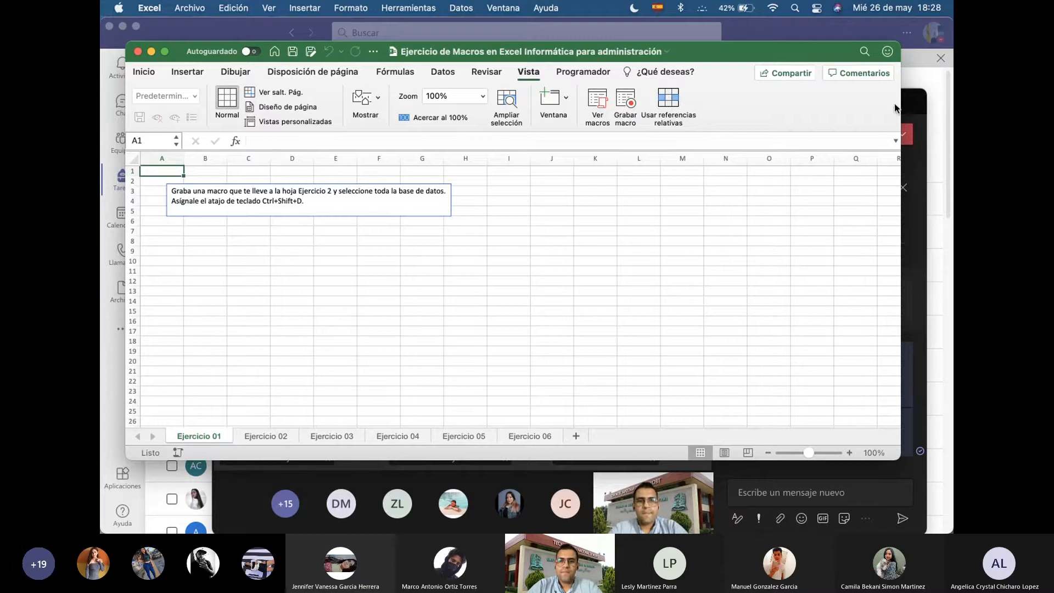
{"action": "left_click_drag", "start_coordinate": [902, 105], "coordinate": [919, 105]}
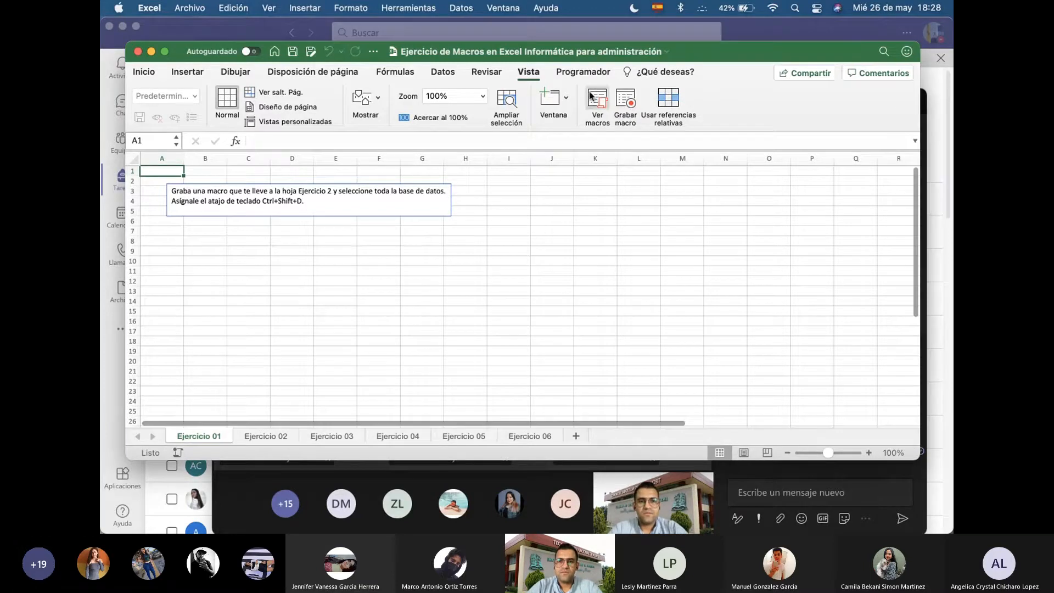
{"action": "left_click", "coordinate": [529, 73]}
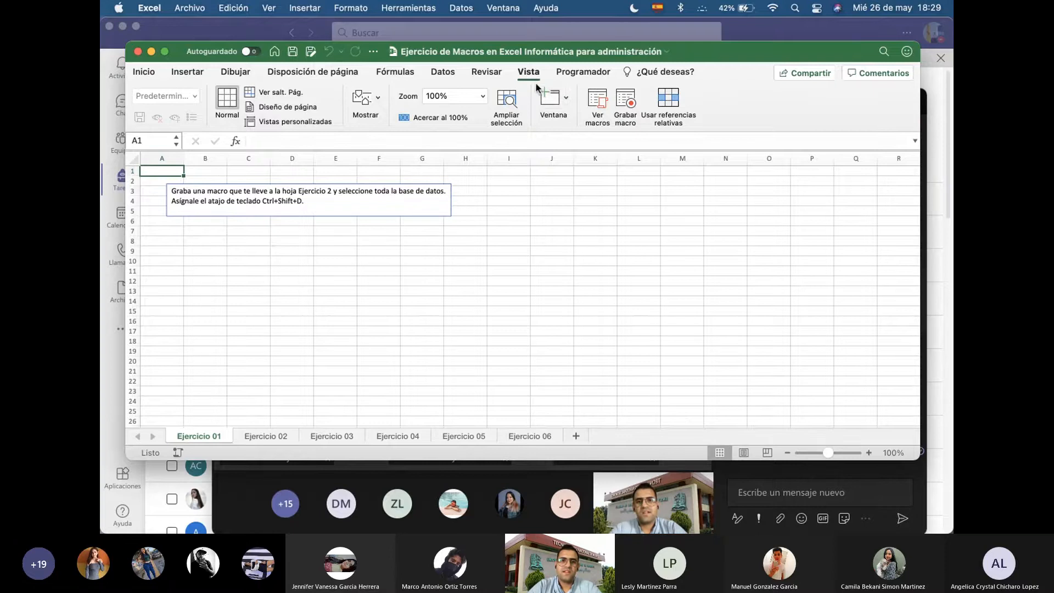
{"action": "left_click", "coordinate": [593, 73]}
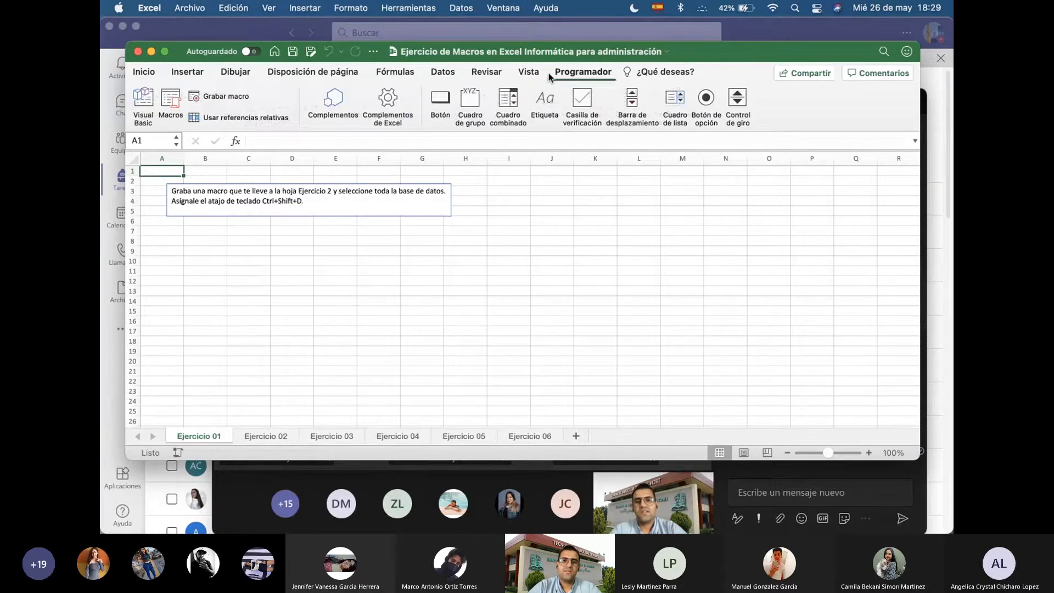
{"action": "left_click", "coordinate": [529, 73]}
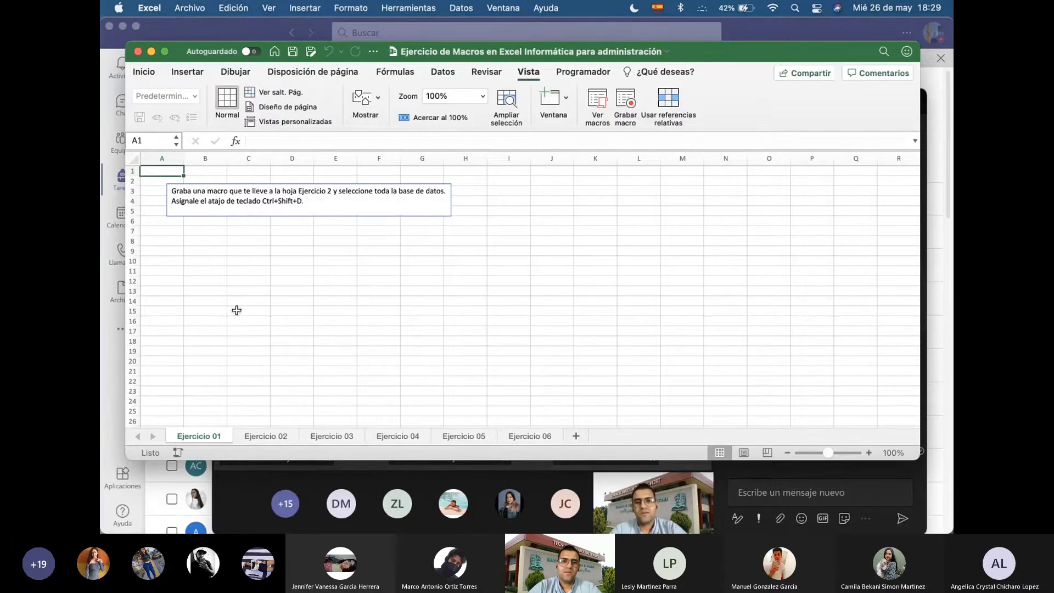
{"action": "left_click", "coordinate": [275, 261]}
Switch to Microsoft Teams to check the meeting chat with the shared exercise files, and return to the Excel workbook
{"action": "key", "text": "super+Tab"}
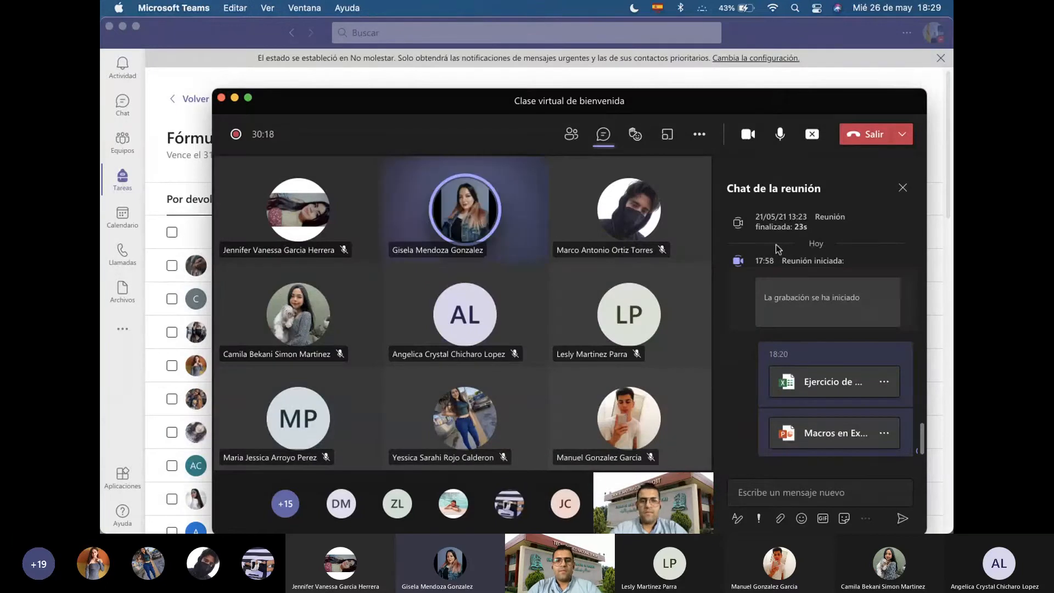
{"action": "key", "text": "super+Tab"}
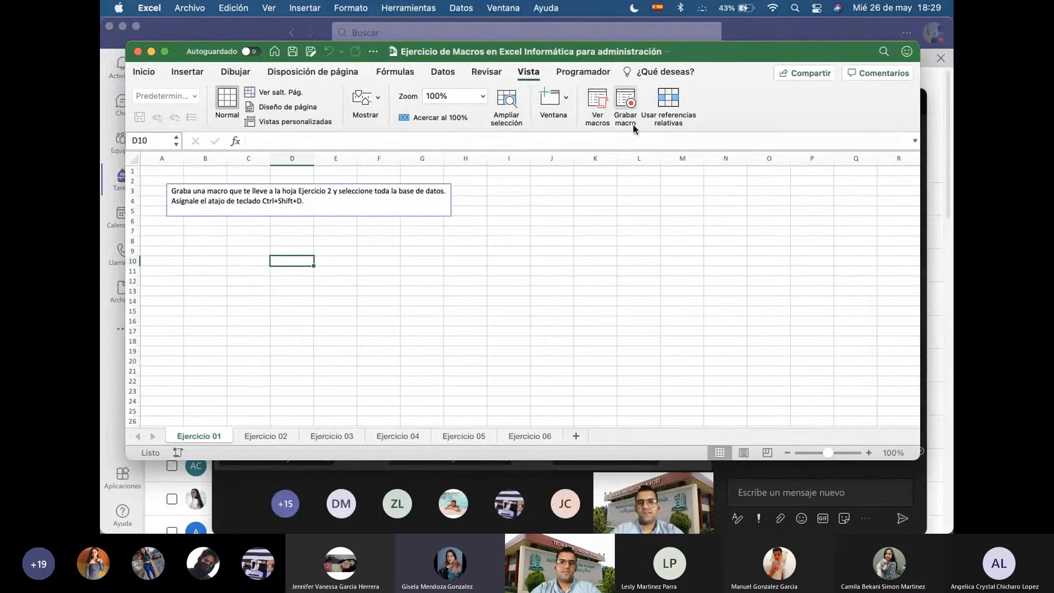
{"action": "key", "text": "super+Tab"}
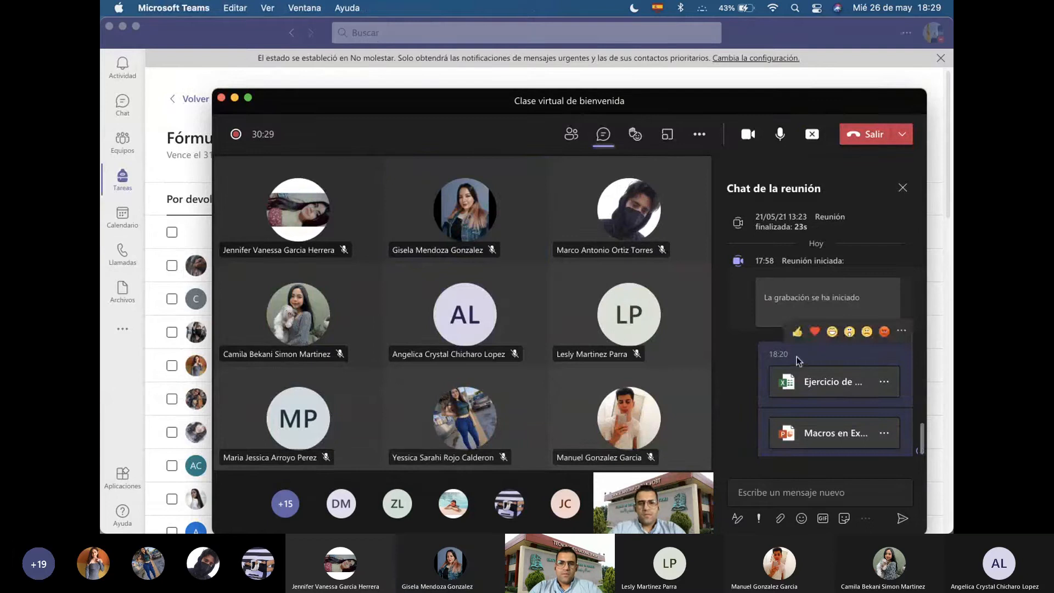
{"action": "left_click", "coordinate": [235, 98]}
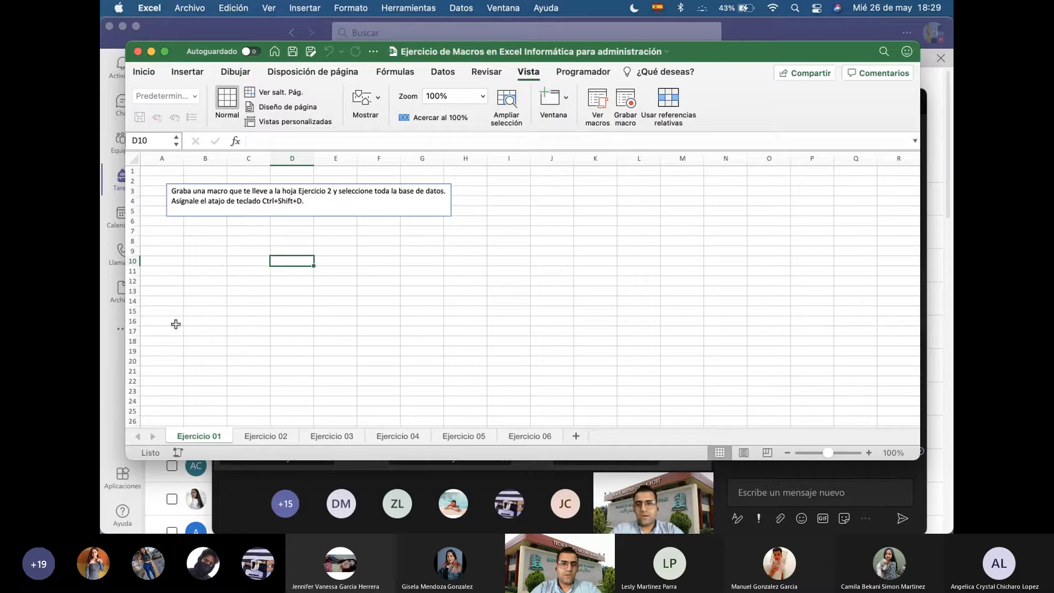
Switch to the PowerPoint presentation and highlight "libro de excel habilitado para macros" in the text of slide 9
{"action": "key", "text": "super+Tab"}
{"action": "key", "text": "super+Tab"}
{"action": "key", "text": "super+Tab"}
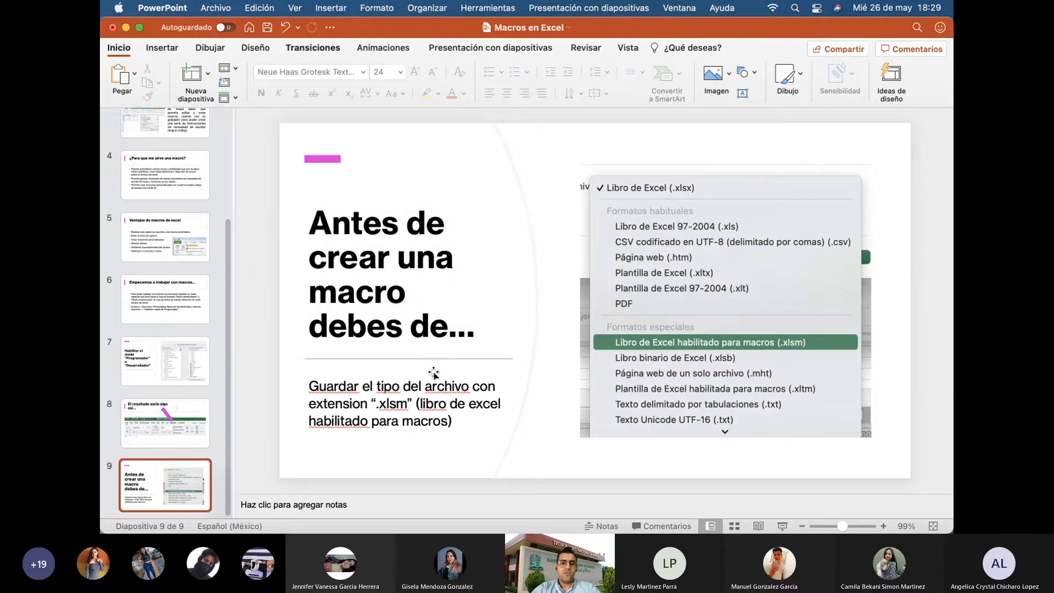
{"action": "left_click", "coordinate": [387, 405]}
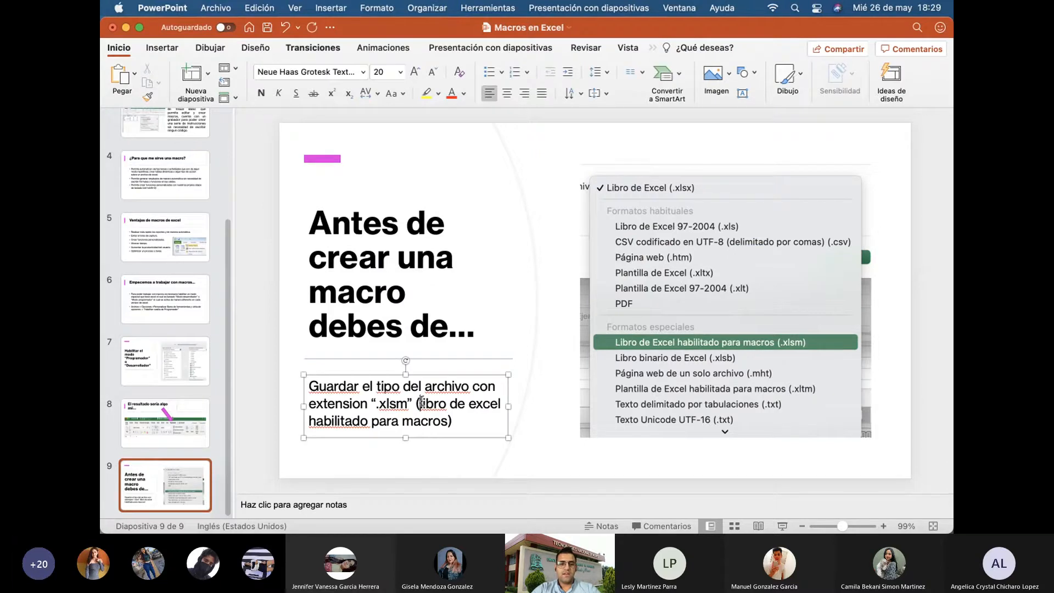
{"action": "left_click_drag", "start_coordinate": [421, 403], "coordinate": [456, 413]}
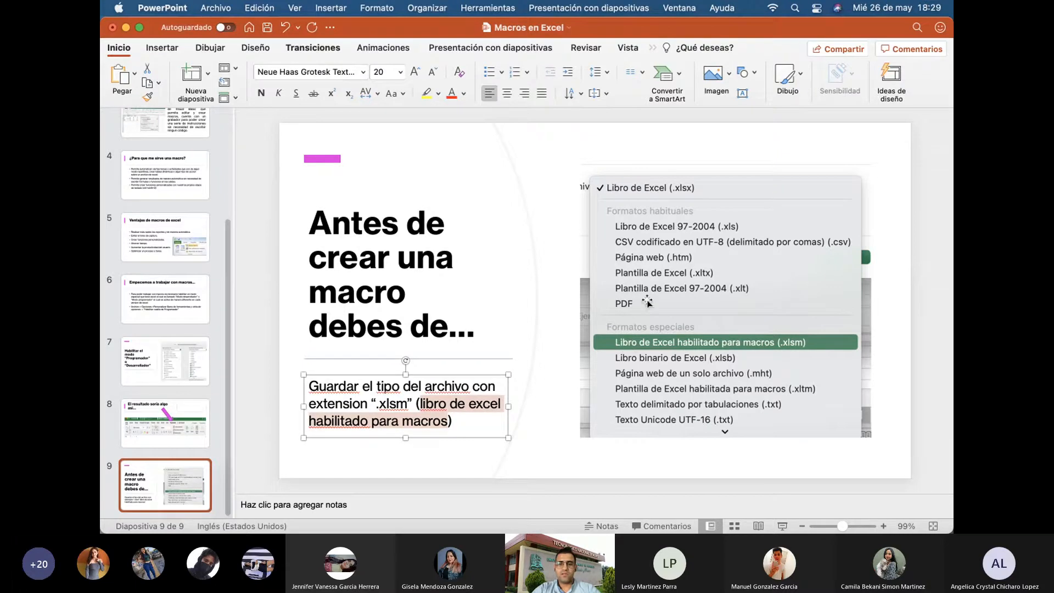
Switch to Finder and look through the file names and extensions in the Escritorio folder
{"action": "key", "text": "super+Tab"}
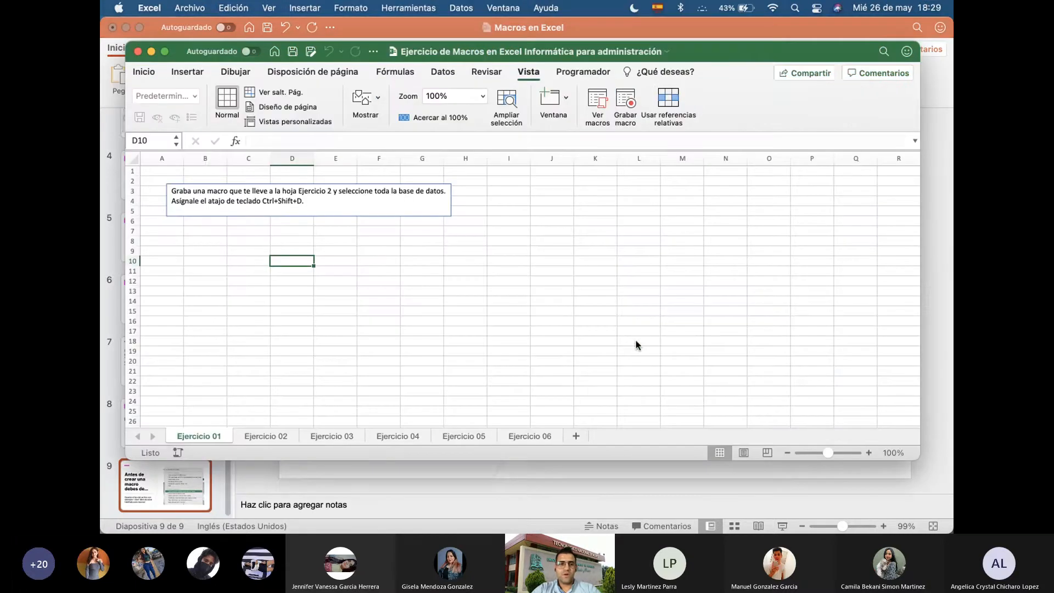
{"action": "left_click_drag", "start_coordinate": [711, 48], "coordinate": [715, 39]}
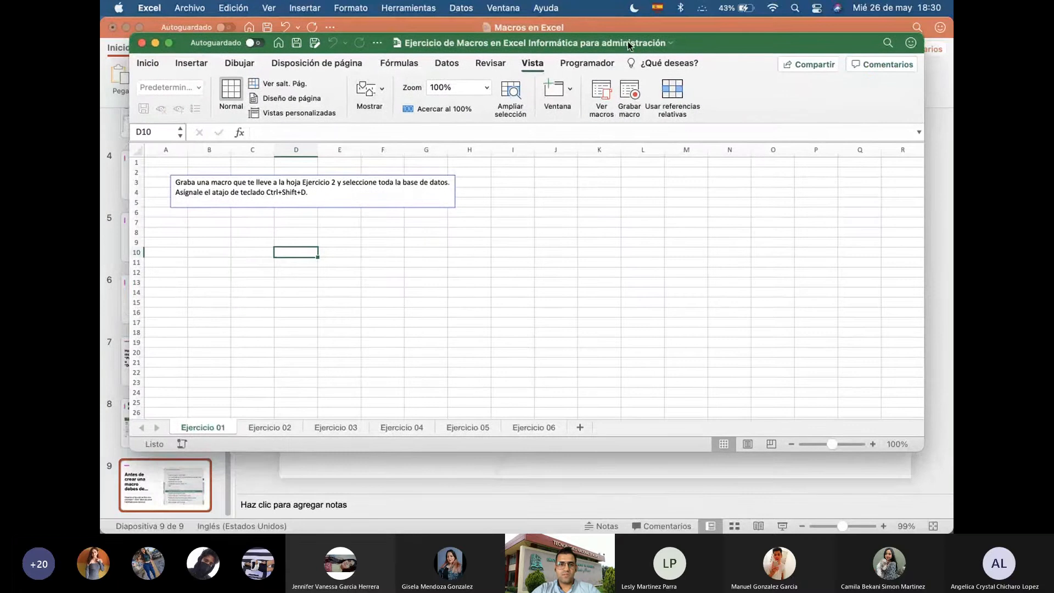
{"action": "mouse_move", "coordinate": [311, 521]}
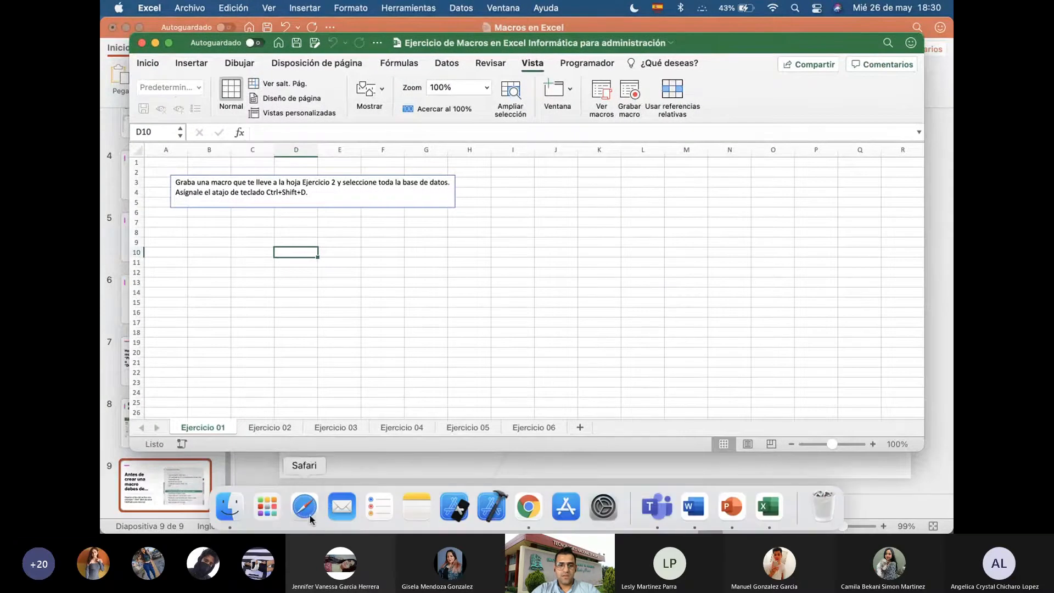
{"action": "left_click", "coordinate": [230, 506]}
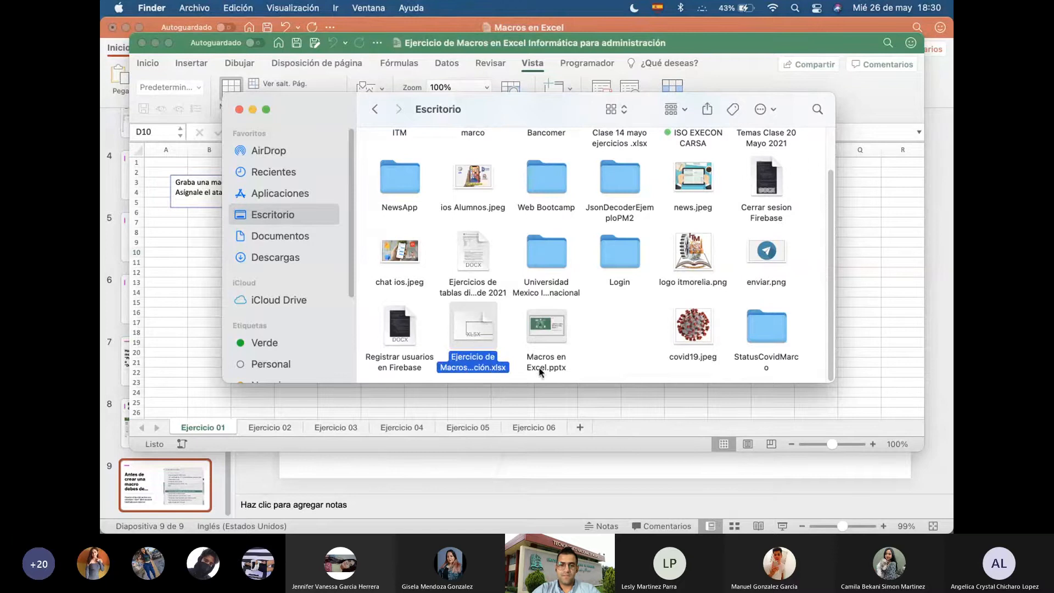
{"action": "left_click", "coordinate": [556, 369]}
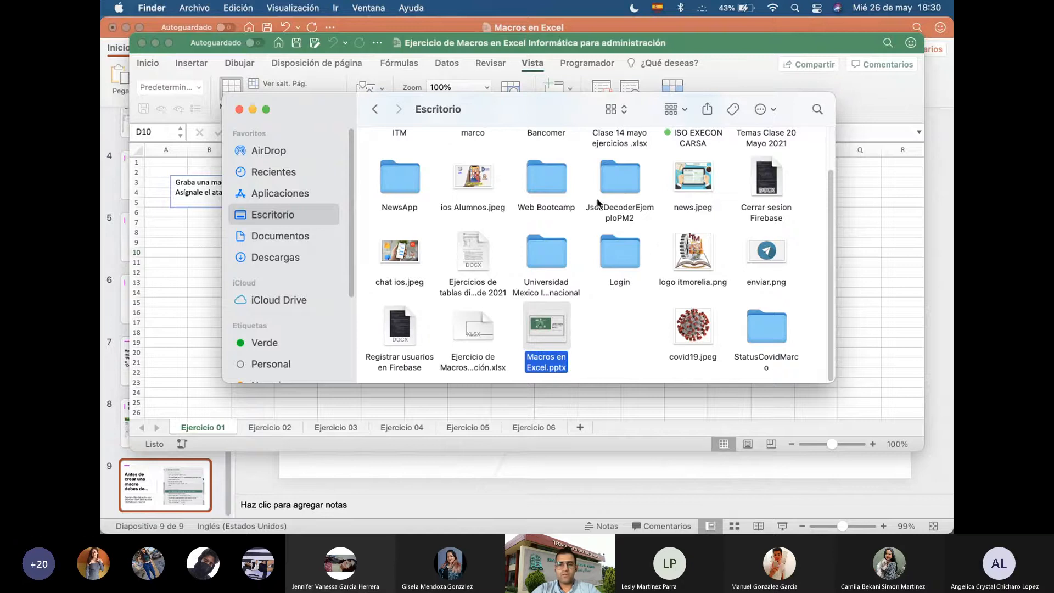
{"action": "left_click", "coordinate": [488, 286]}
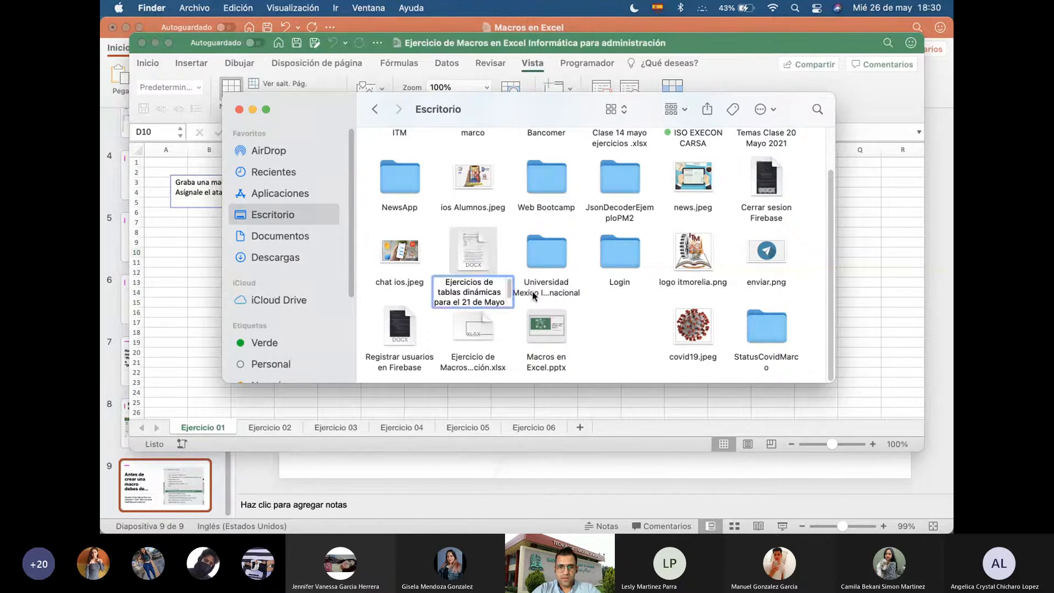
{"action": "scroll", "coordinate": [611, 222], "scroll_direction": "up", "scroll_amount": 1}
{"action": "scroll", "coordinate": [637, 165], "scroll_direction": "up", "scroll_amount": 5}
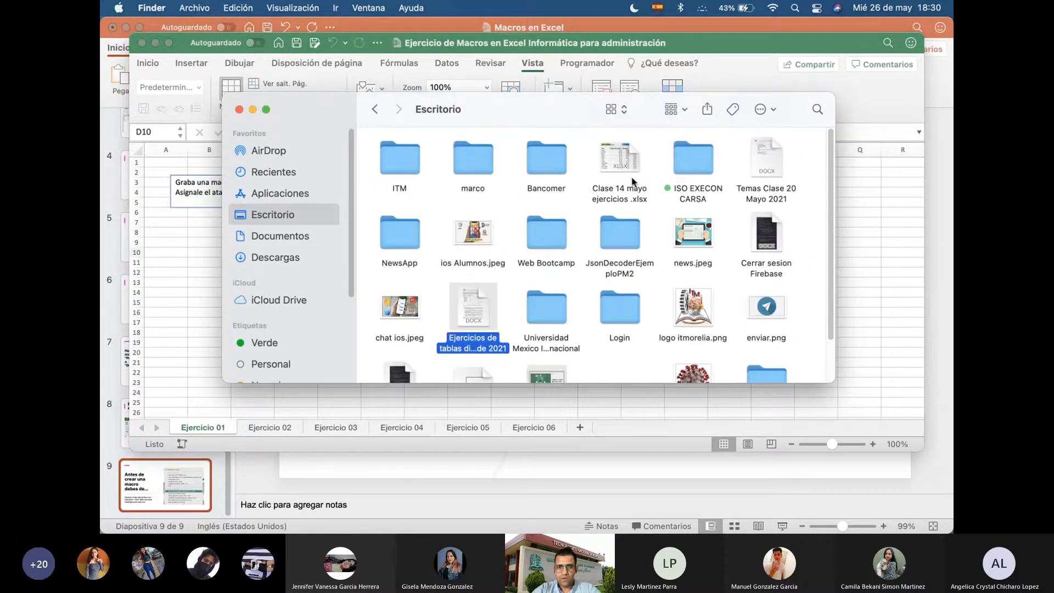
{"action": "scroll", "coordinate": [604, 285], "scroll_direction": "down", "scroll_amount": 5}
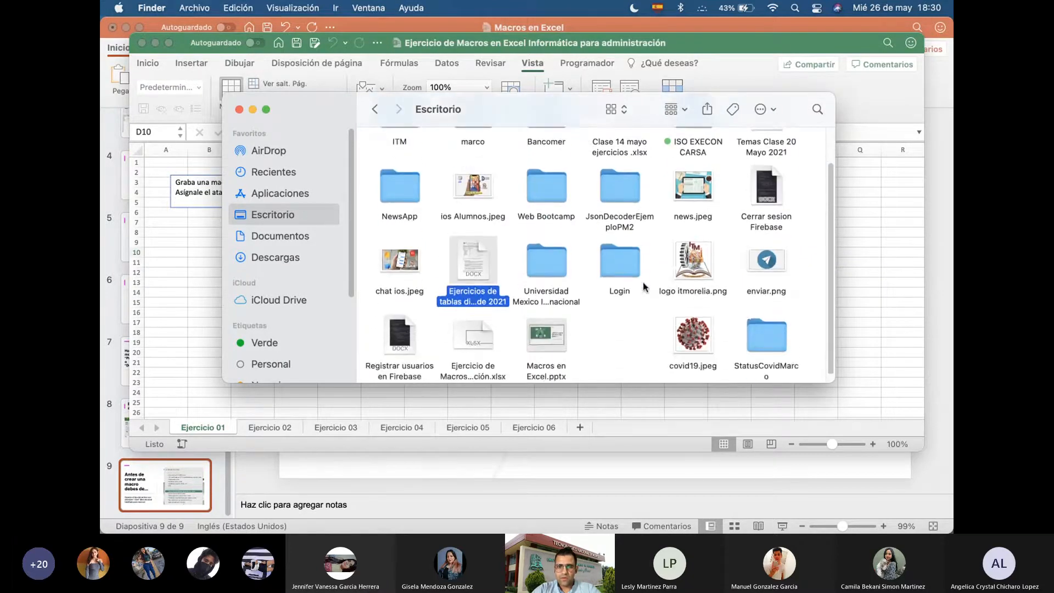
{"action": "scroll", "coordinate": [482, 284], "scroll_direction": "down", "scroll_amount": 1}
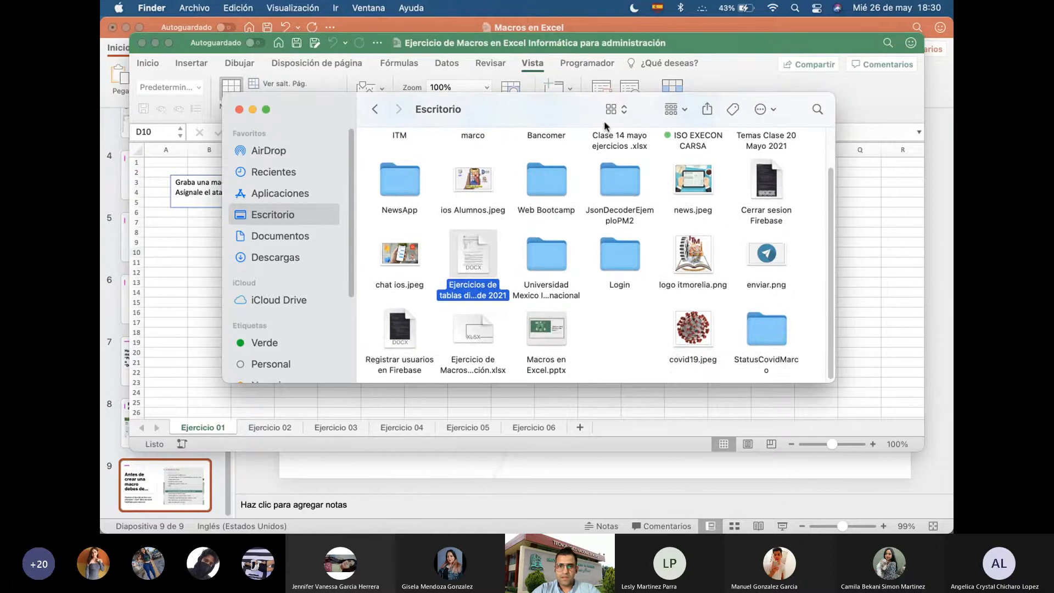
Display the Escritorio folder's contents as a list and look through the files
{"action": "left_click", "coordinate": [614, 109]}
{"action": "left_click", "coordinate": [623, 124]}
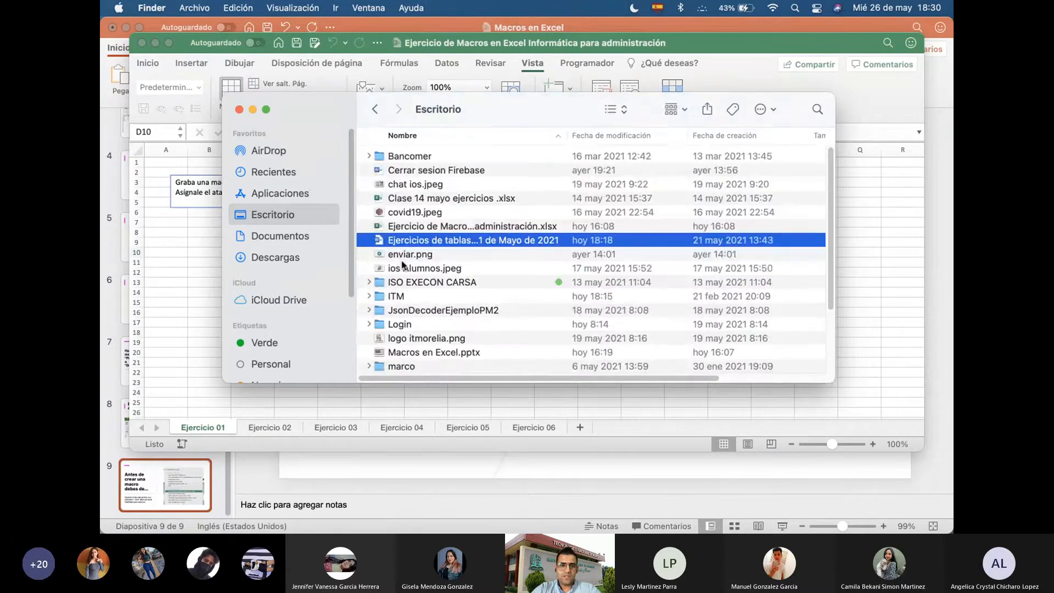
{"action": "scroll", "coordinate": [402, 269], "scroll_direction": "down", "scroll_amount": 5}
Switch to Excel and save a copy of the exercise workbook in Escritorio as Libro de Excel habilitado para macros (.xlsm)
{"action": "key", "text": "super+Tab"}
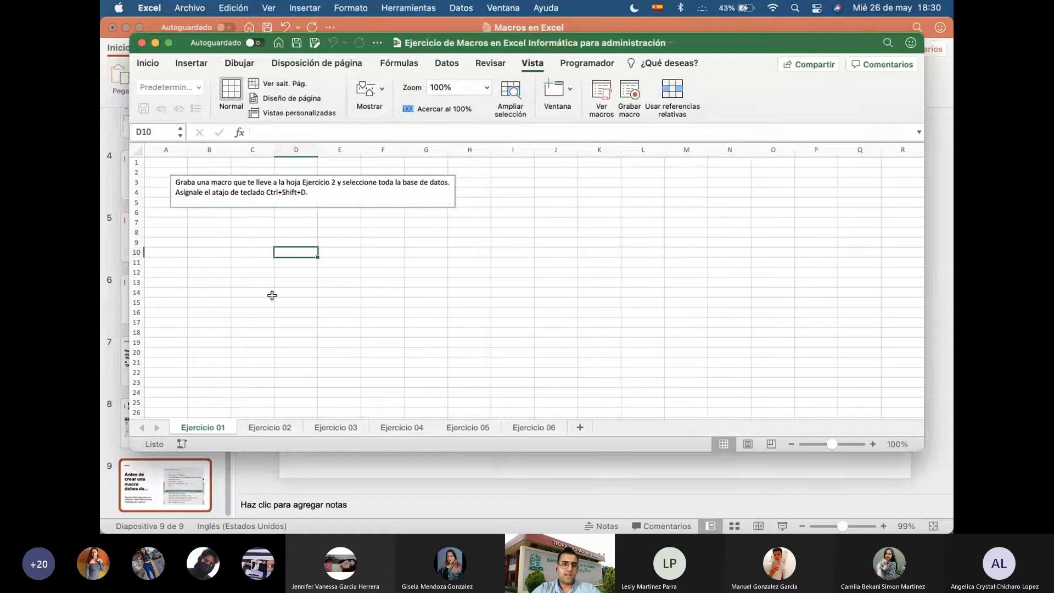
{"action": "key", "text": "super+Tab"}
{"action": "key", "text": "super+Tab"}
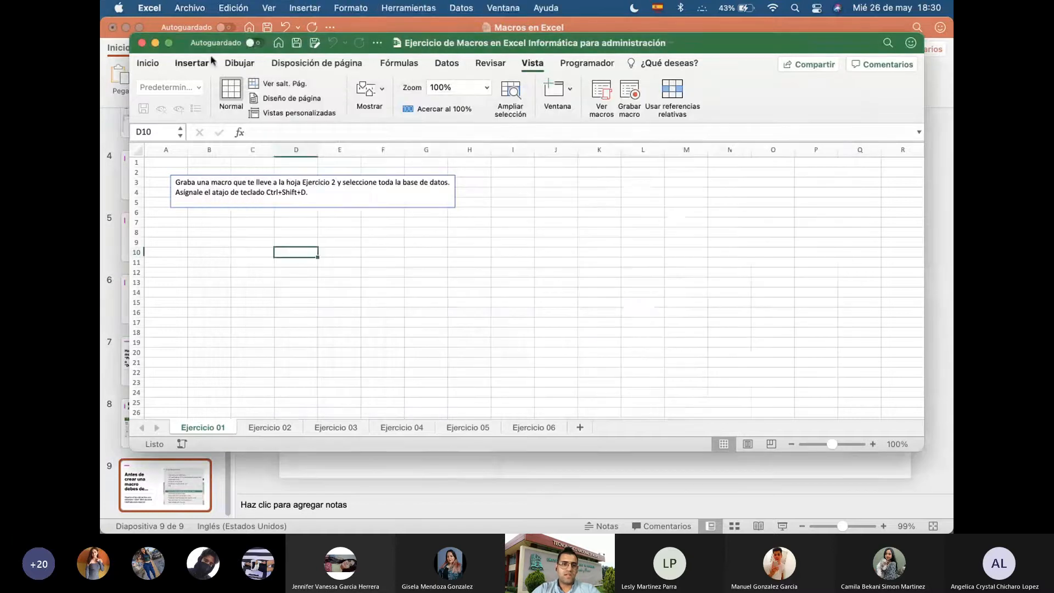
{"action": "left_click", "coordinate": [190, 8]}
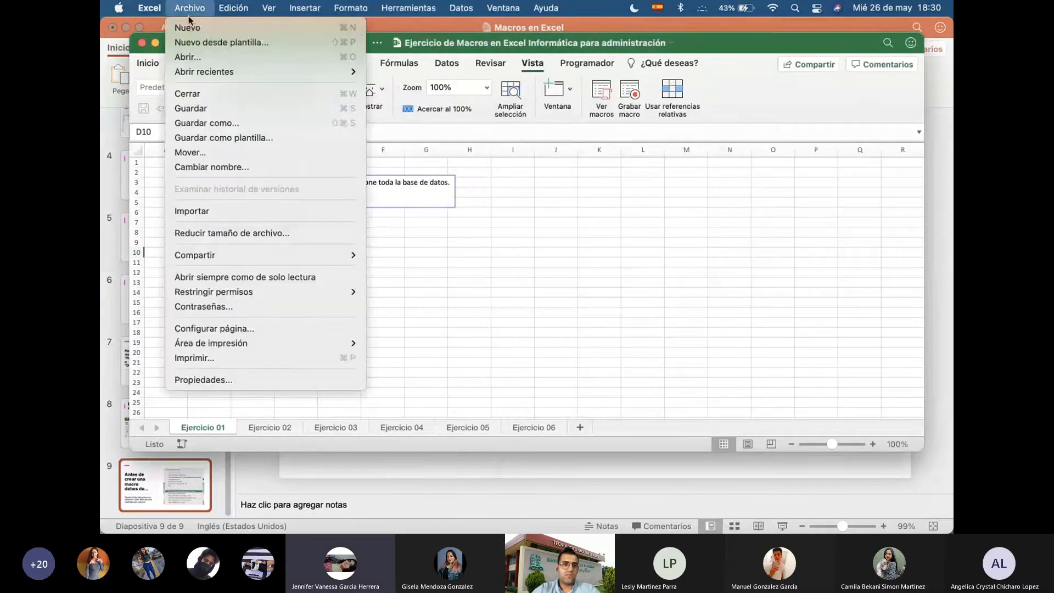
{"action": "left_click", "coordinate": [192, 124]}
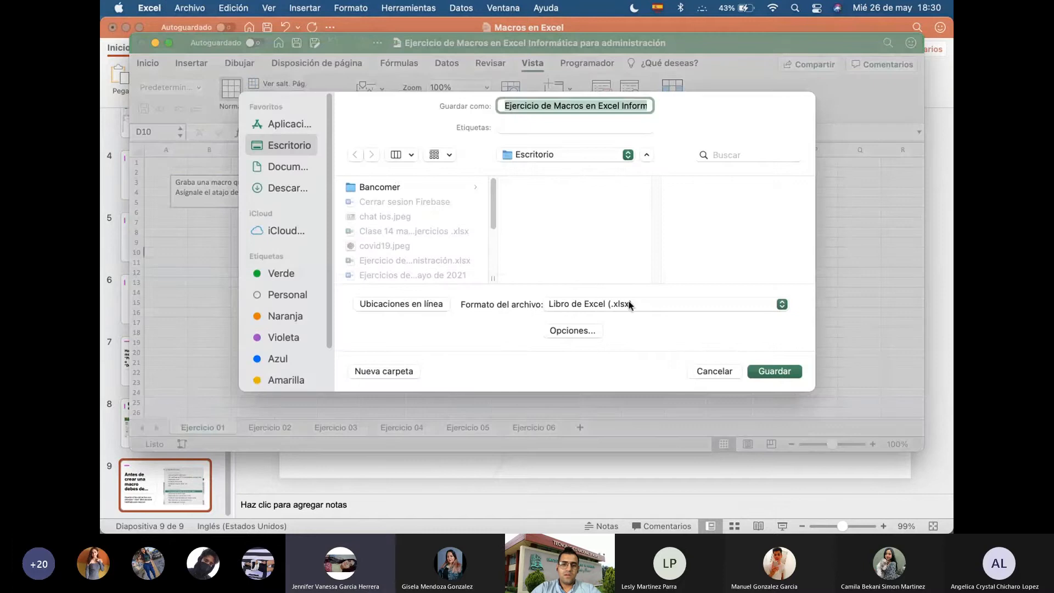
{"action": "left_click", "coordinate": [631, 303]}
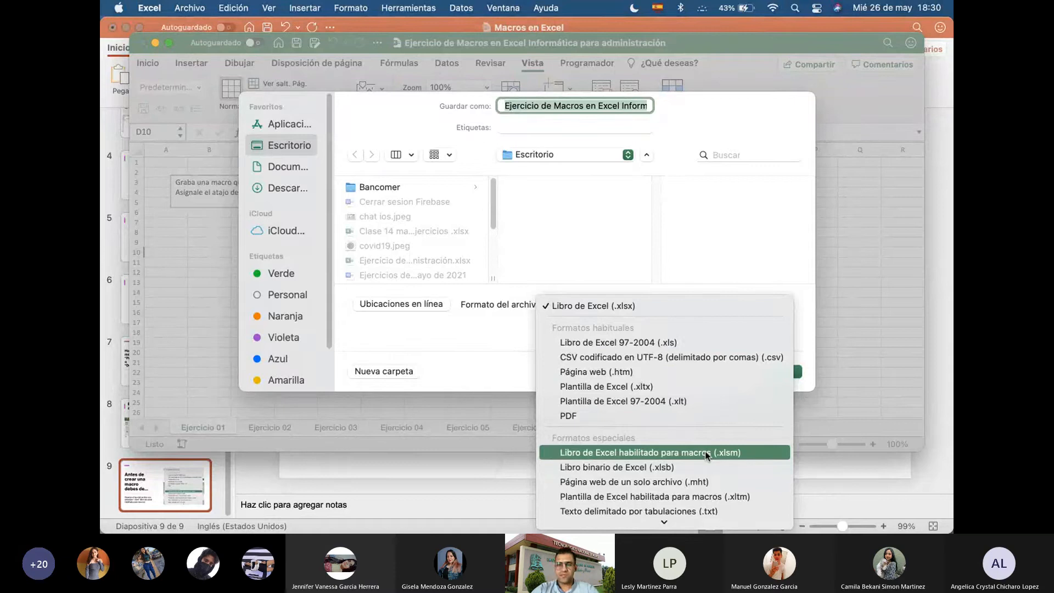
{"action": "left_click", "coordinate": [739, 459]}
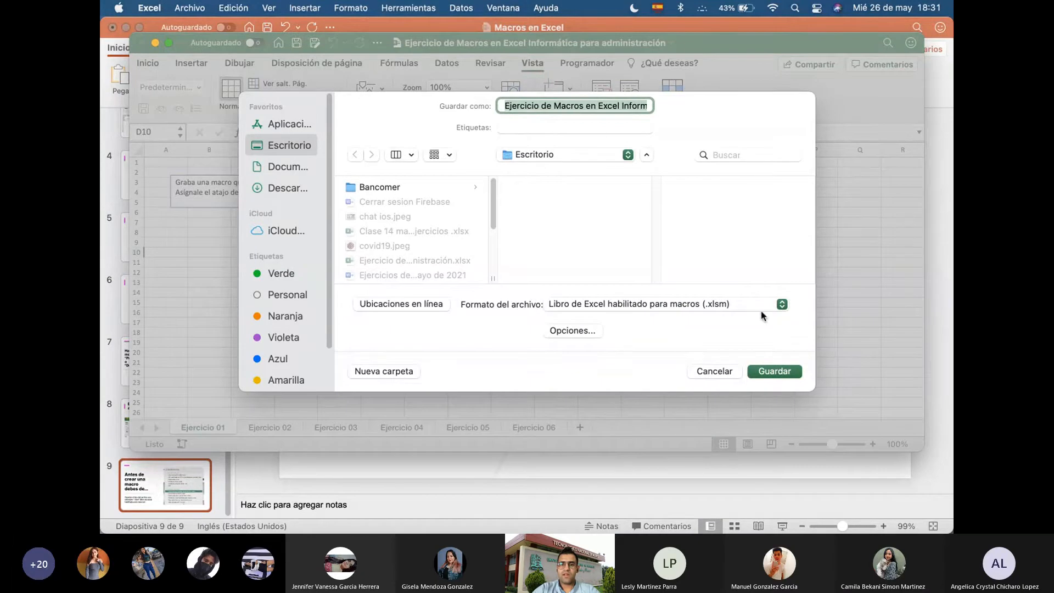
{"action": "left_click", "coordinate": [778, 371]}
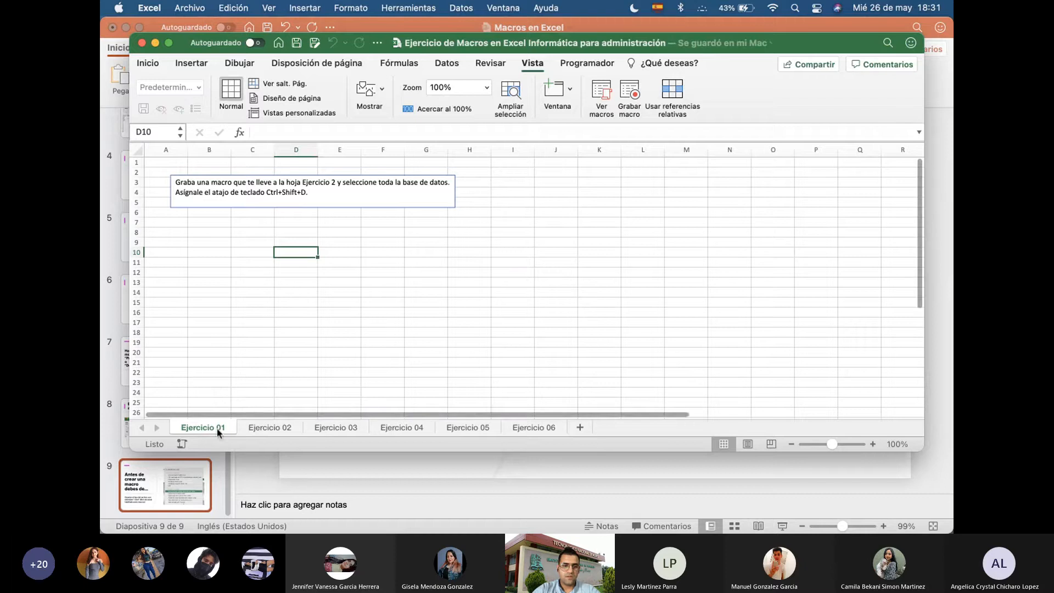
Switch to the PowerPoint presentation and review slides 8 and 9 on the Programador ribbon and the .xlsm format
{"action": "key", "text": "super+Tab"}
{"action": "left_click", "coordinate": [165, 476]}
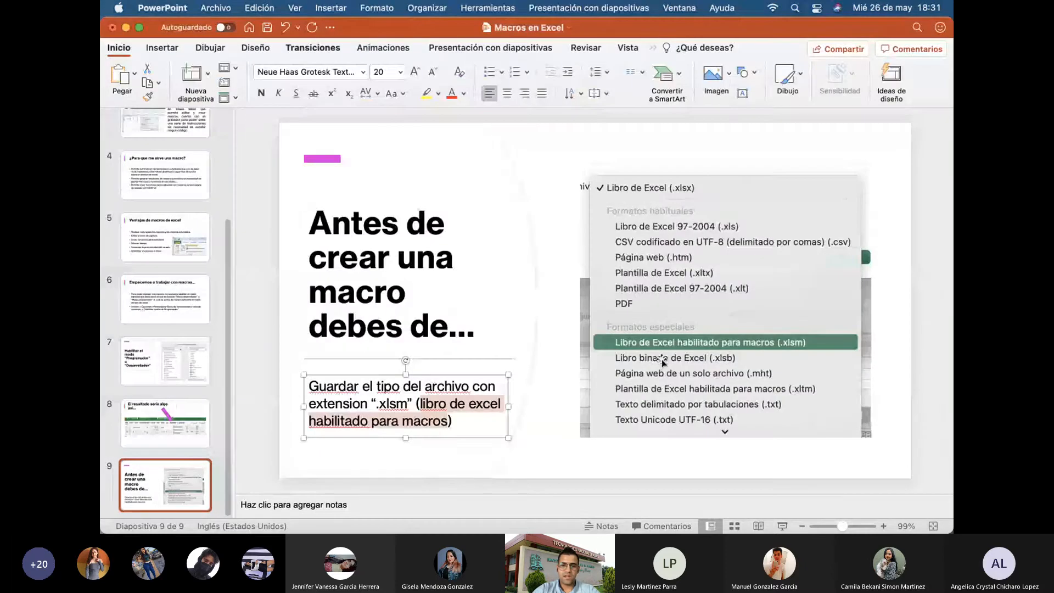
{"action": "left_click", "coordinate": [174, 410]}
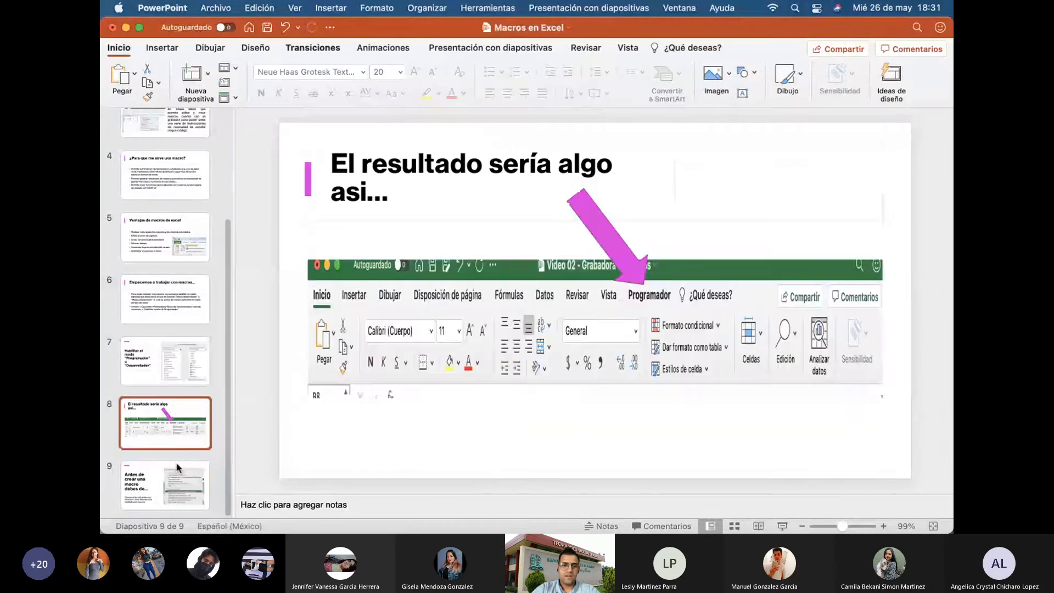
{"action": "left_click", "coordinate": [179, 469]}
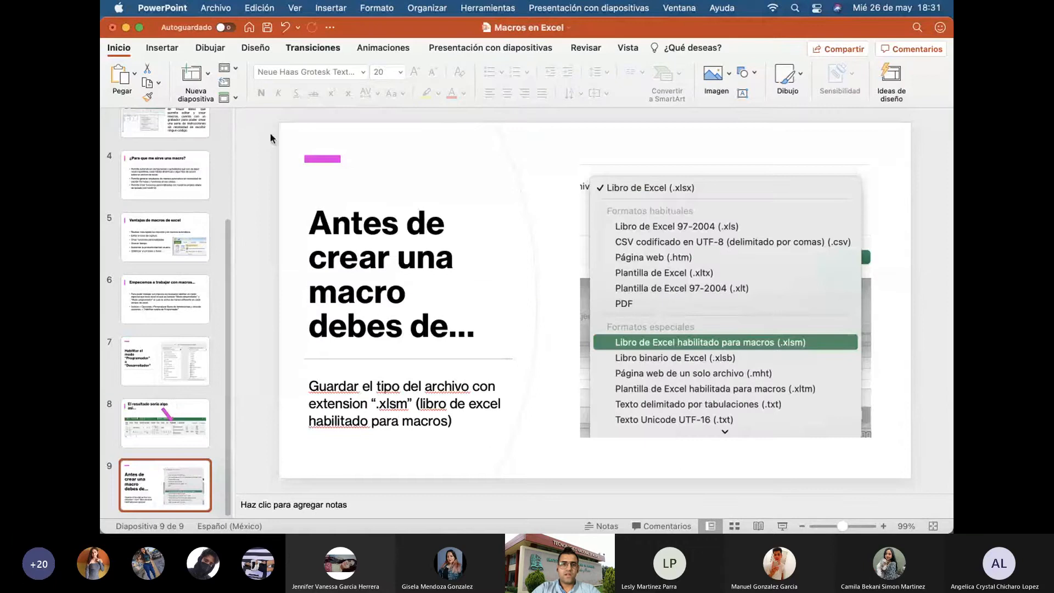
Close the Macros en Excel presentation with its changes saved and the Escritorio folder window, returning to the Excel workbook
{"action": "left_click", "coordinate": [111, 28]}
{"action": "left_click", "coordinate": [573, 301]}
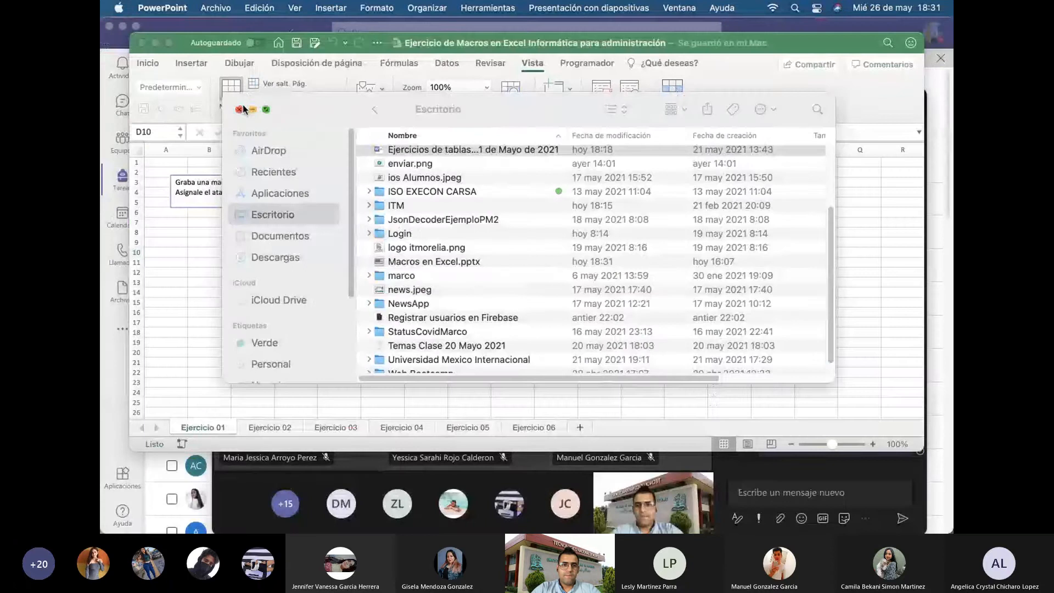
{"action": "left_click", "coordinate": [243, 109]}
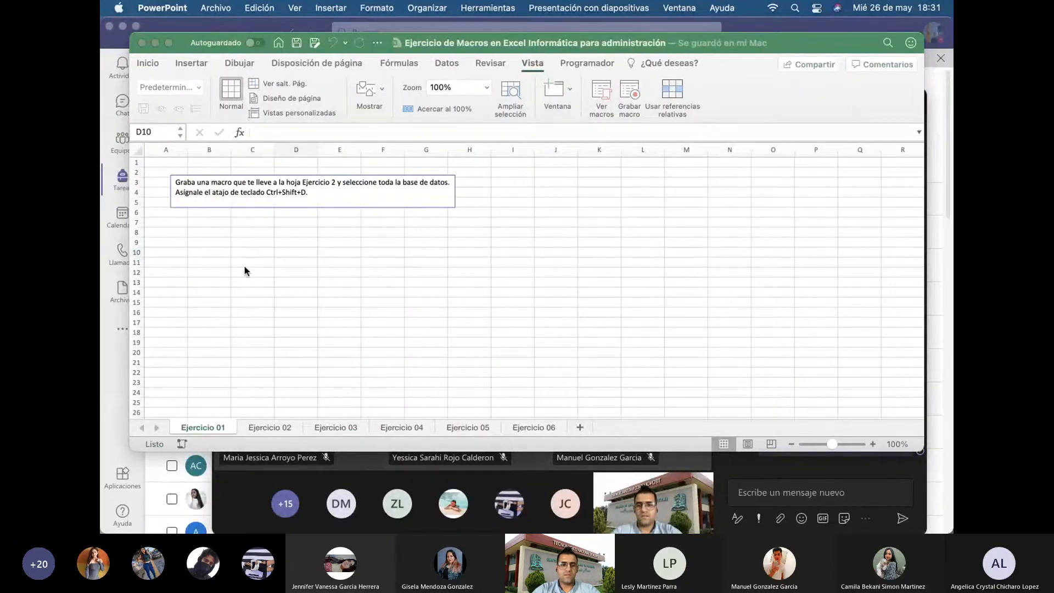
{"action": "left_click", "coordinate": [224, 223]}
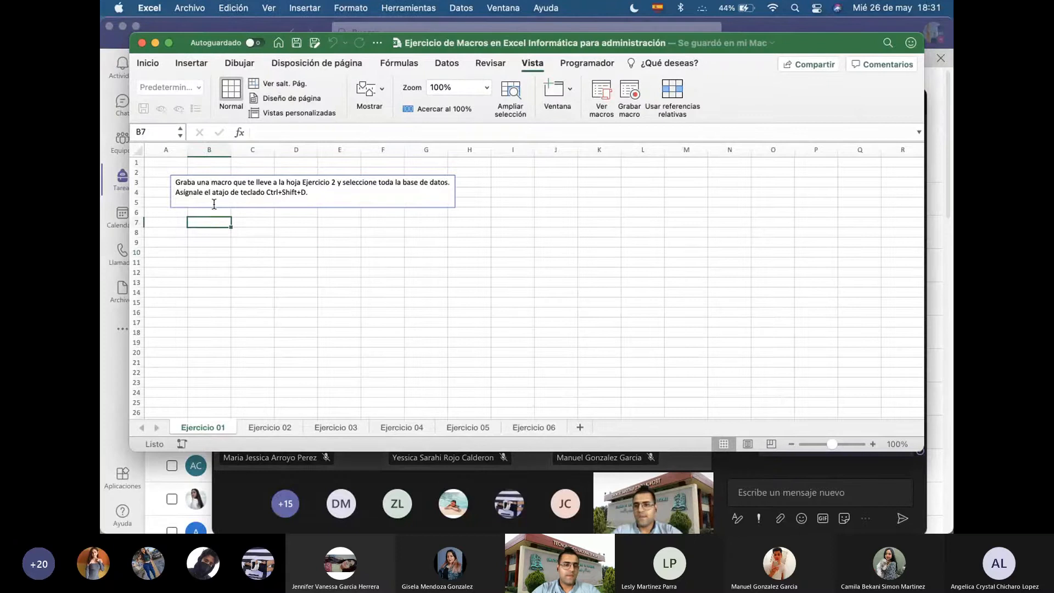
Review the macro instructions in the text box on the Ejercicio 01 sheet
{"action": "left_click", "coordinate": [185, 183]}
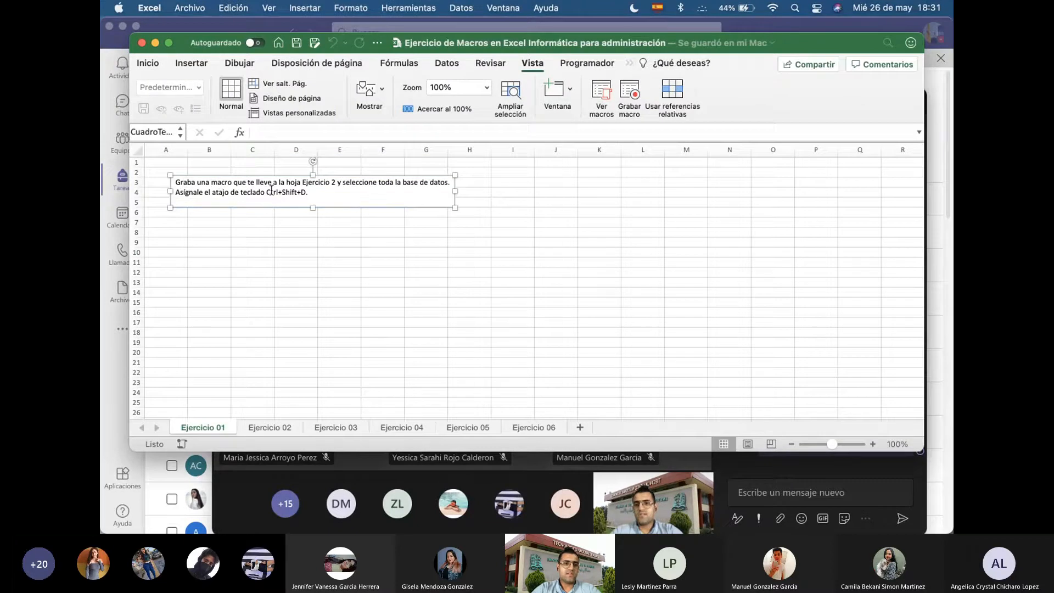
{"action": "left_click", "coordinate": [248, 246]}
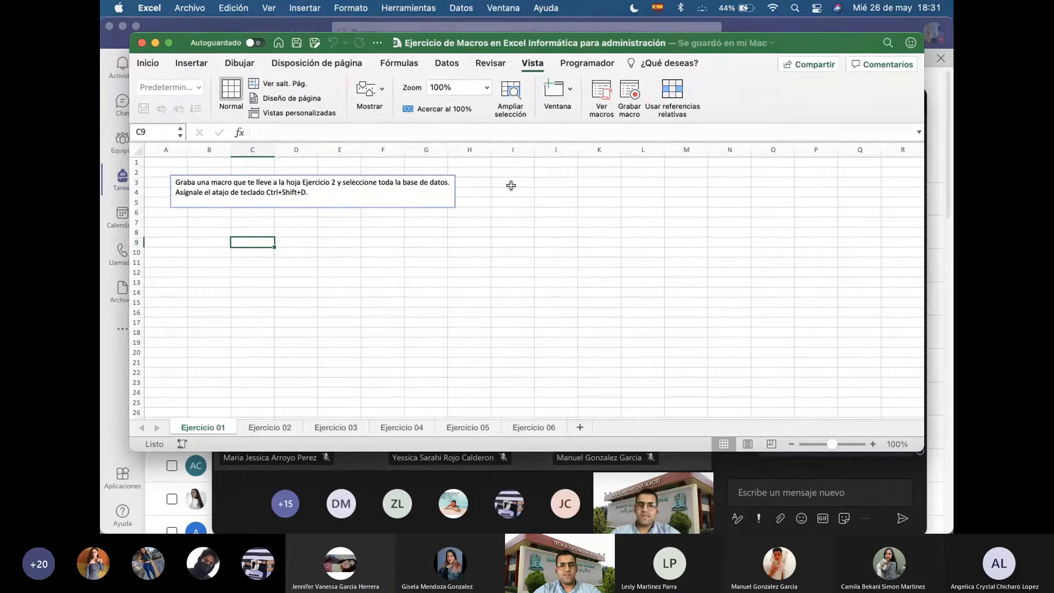
{"action": "left_click", "coordinate": [510, 184]}
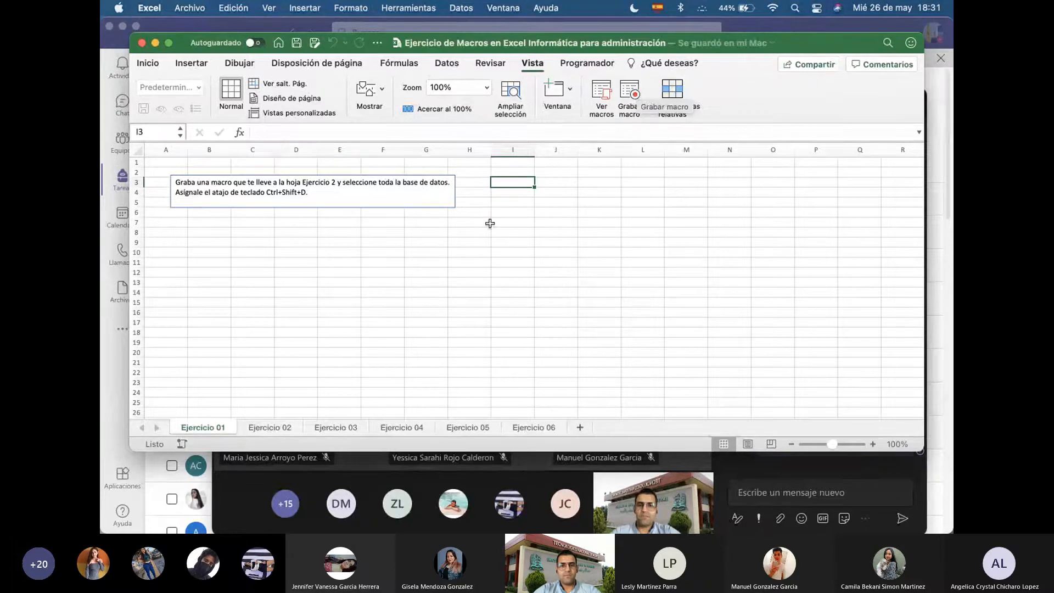
{"action": "left_click", "coordinate": [207, 234]}
{"action": "left_click", "coordinate": [280, 230]}
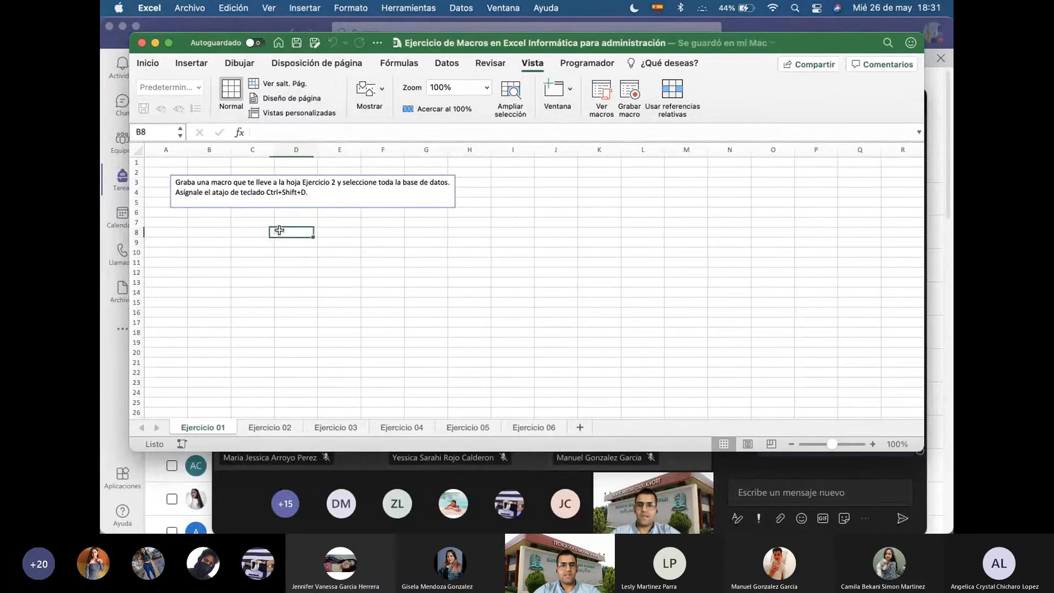
{"action": "left_click", "coordinate": [204, 231]}
{"action": "left_click", "coordinate": [483, 232]}
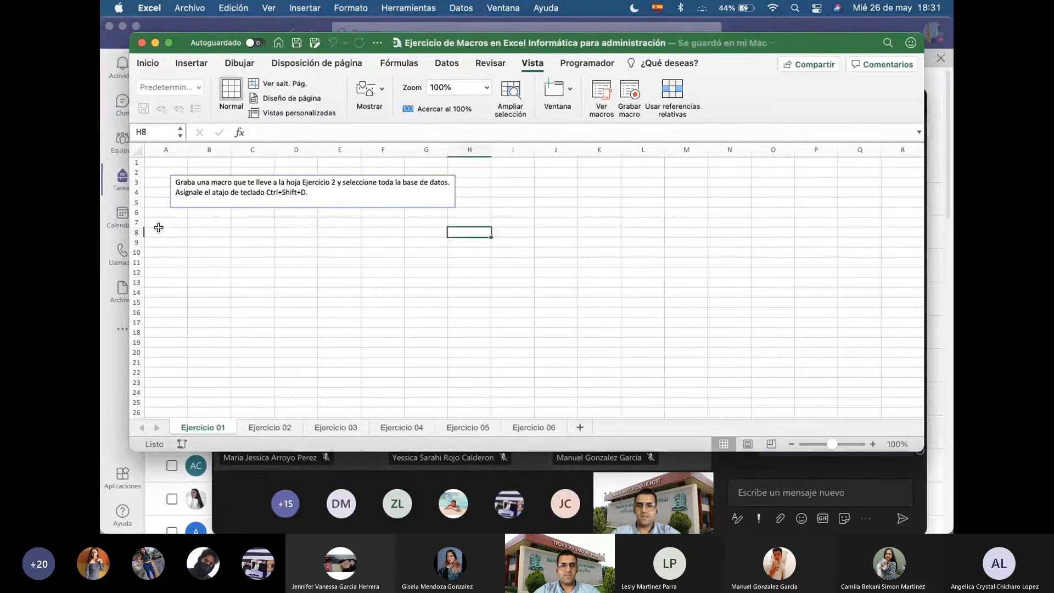
Select cell B8 on the Ejercicio 01 sheet and open the settings for recording a new macro
{"action": "left_click", "coordinate": [214, 231]}
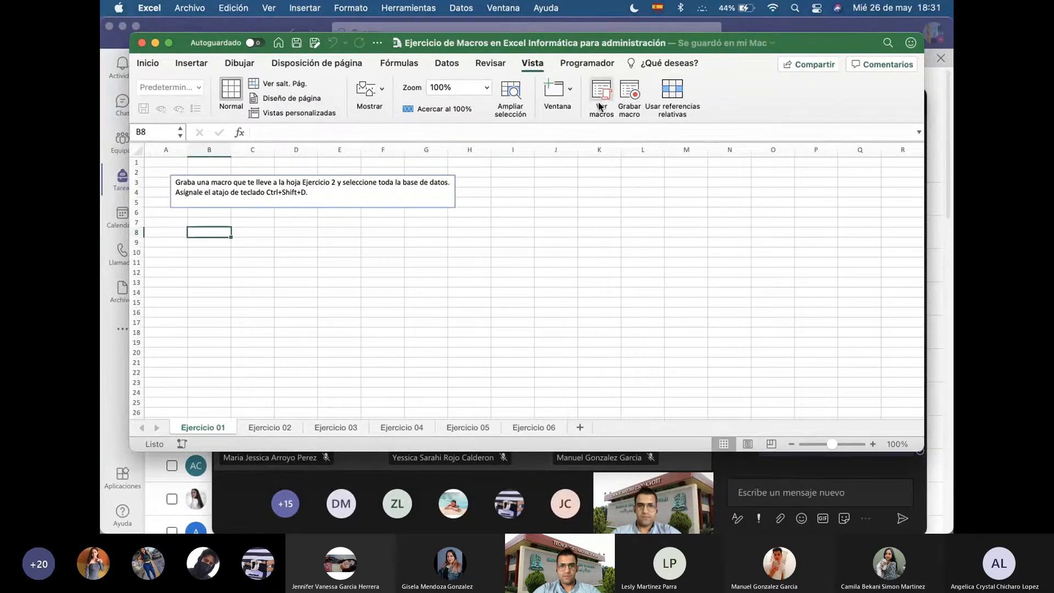
{"action": "left_click", "coordinate": [626, 95]}
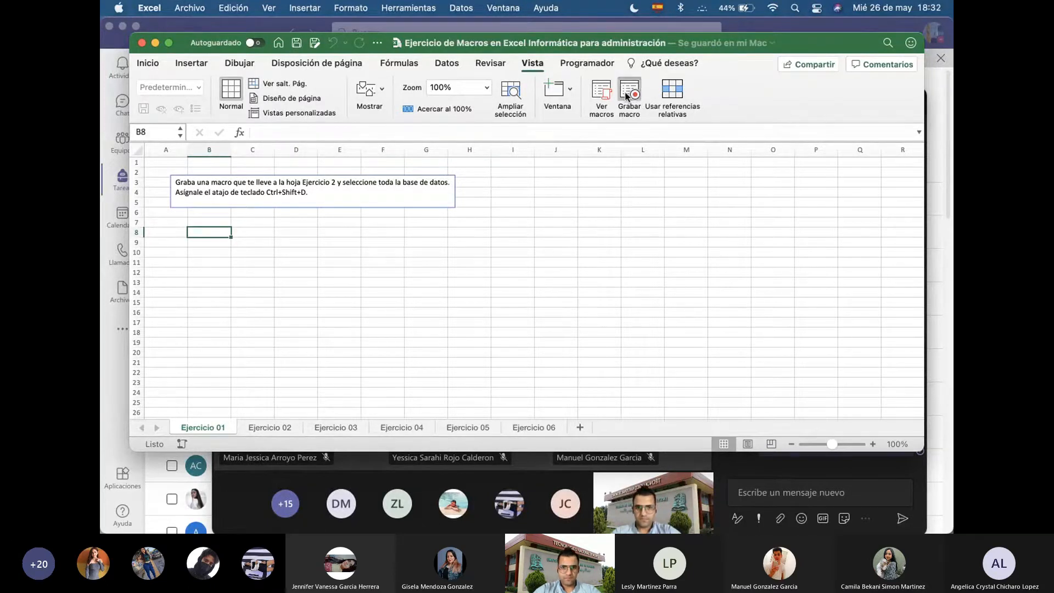
{"action": "left_click_drag", "start_coordinate": [477, 102], "coordinate": [448, 145]}
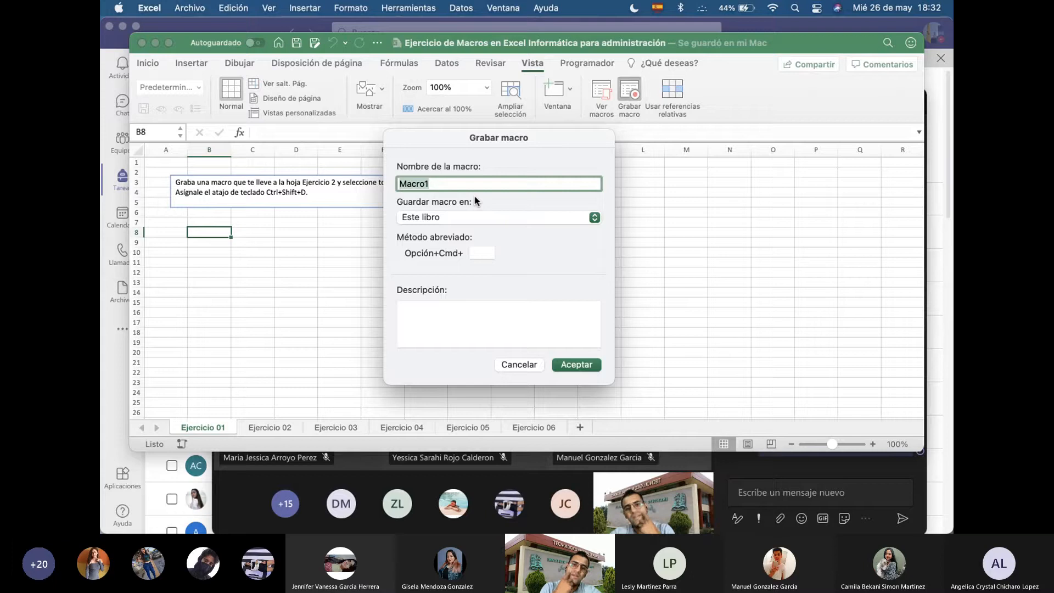
{"action": "type", "text": "Ejerc"}
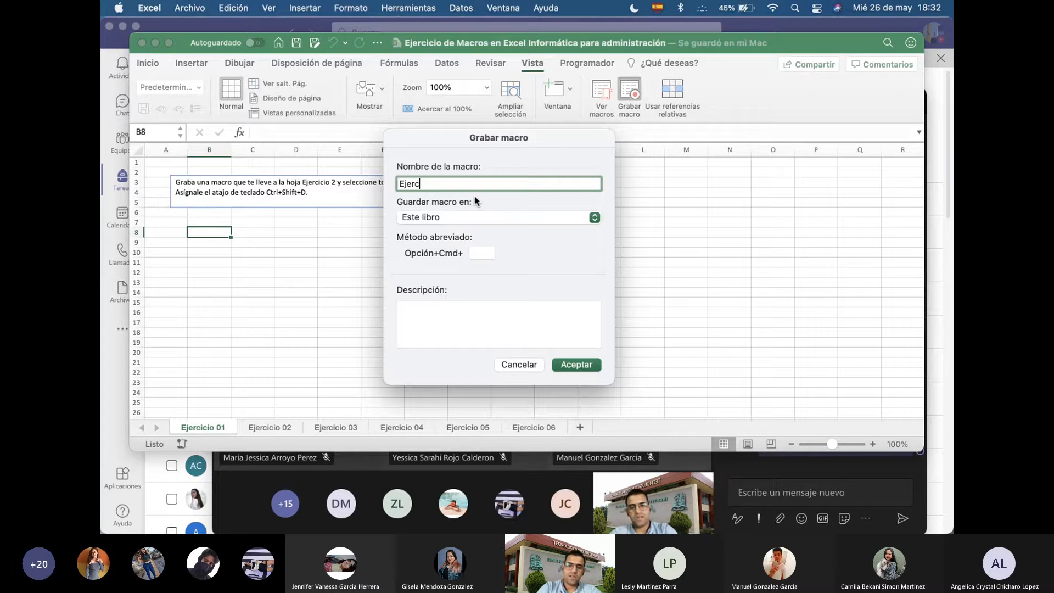
{"action": "type", "text": "icio1"}
{"action": "key", "text": "super+Tab"}
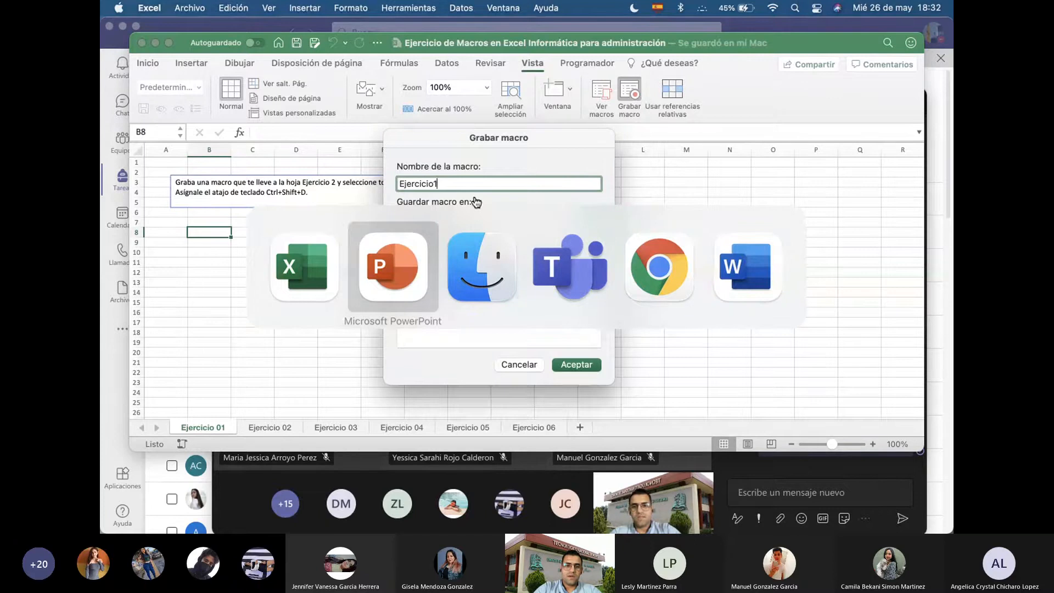
{"action": "left_click_drag", "start_coordinate": [462, 139], "coordinate": [603, 129]}
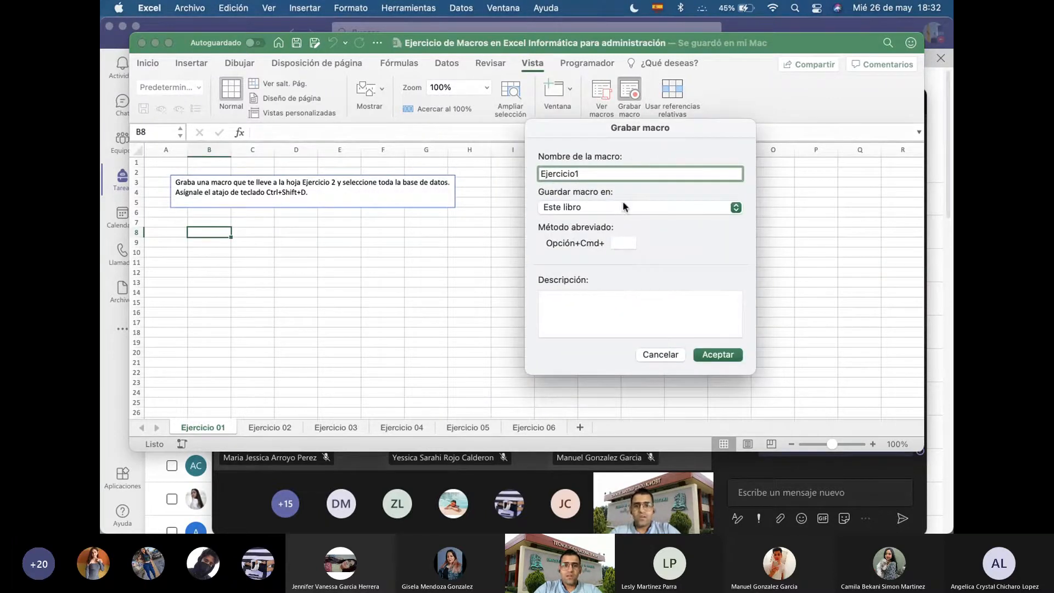
{"action": "key", "text": "BackSpace"}
{"action": "key", "text": "BackSpace"}
{"action": "key", "text": "BackSpace"}
{"action": "key", "text": "BackSpace"}
{"action": "key", "text": "BackSpace"}
{"action": "key", "text": "BackSpace"}
{"action": "key", "text": "BackSpace"}
{"action": "key", "text": "BackSpace"}
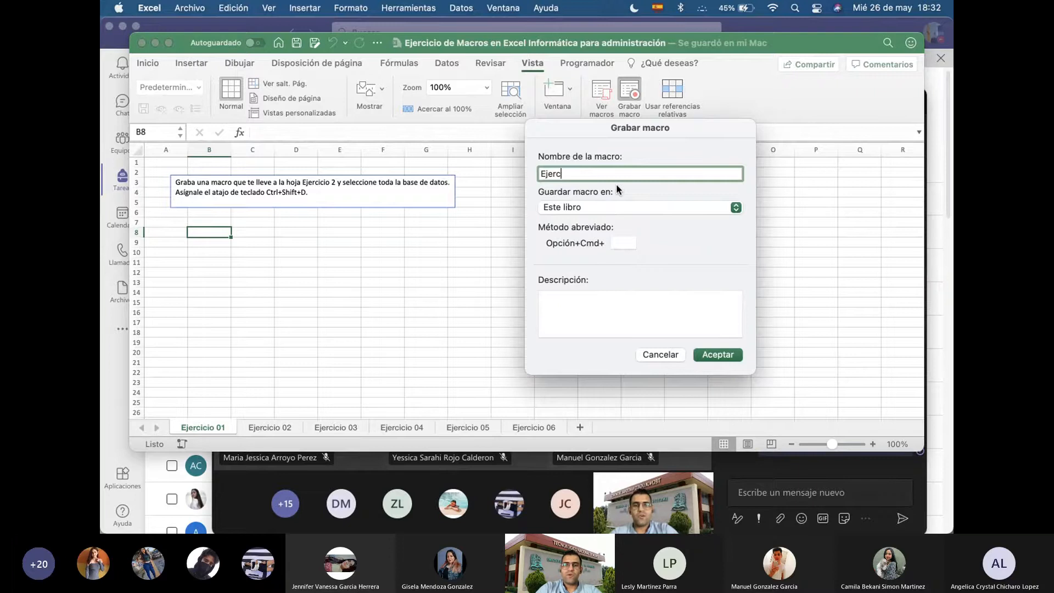
Enter IrEjercicio2 as the macro name
{"action": "type", "text": "Ir"}
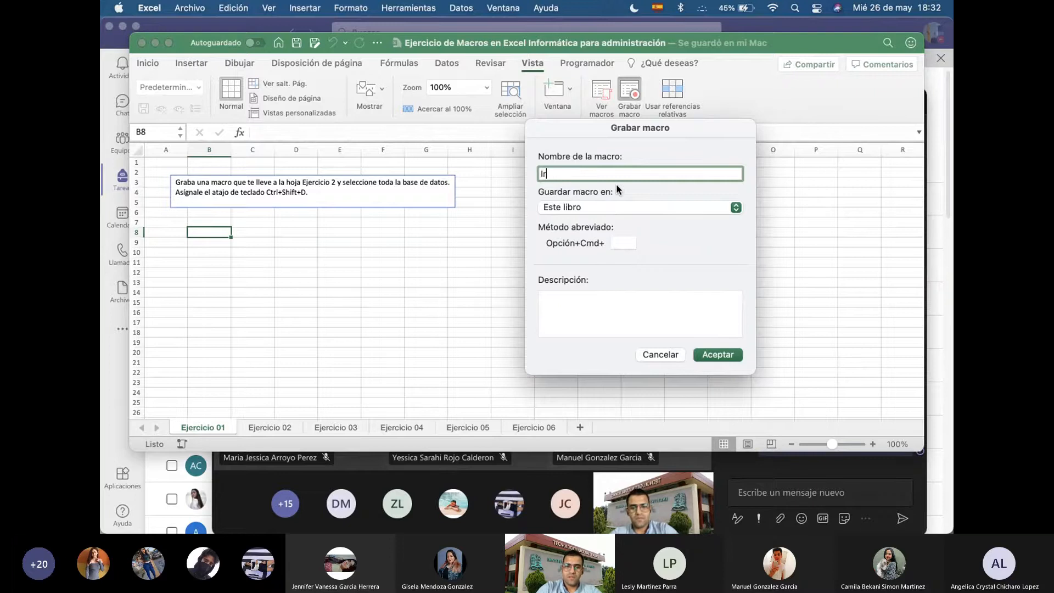
{"action": "type", "text": "Ejercicio2"}
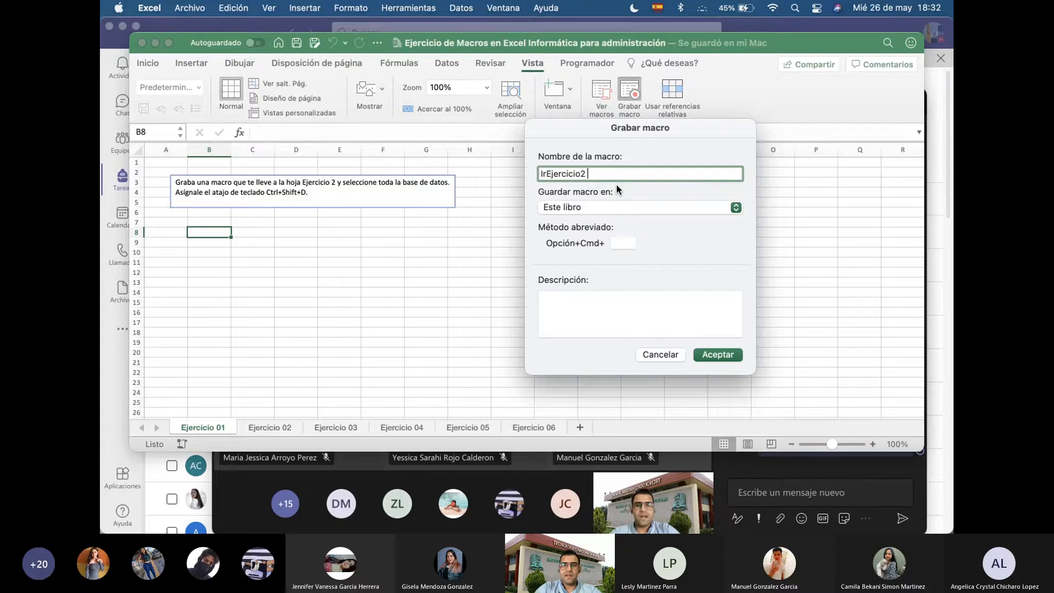
Try the macro name with spaces as Ir Ejercicio 2 and with an underscore as Ir_Ejercicio2, and restore IrEjercicio2
{"action": "key", "text": "Left"}
{"action": "key", "text": "Left"}
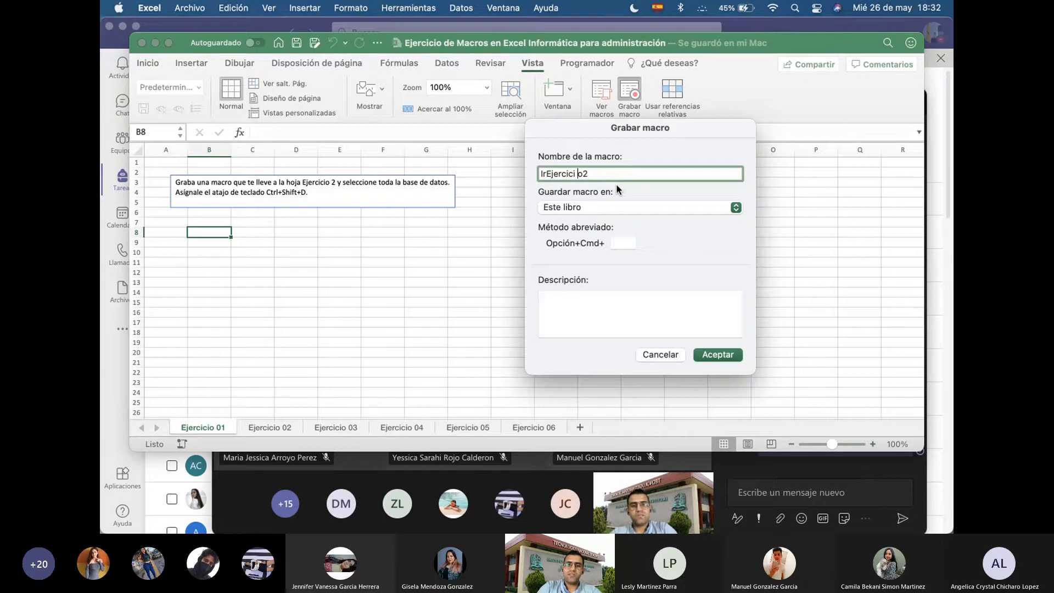
{"action": "key", "text": "Left"}
{"action": "key", "text": "Left"}
{"action": "key", "text": "Left"}
{"action": "key", "text": "Left"}
{"action": "key", "text": "Left"}
{"action": "key", "text": "Left"}
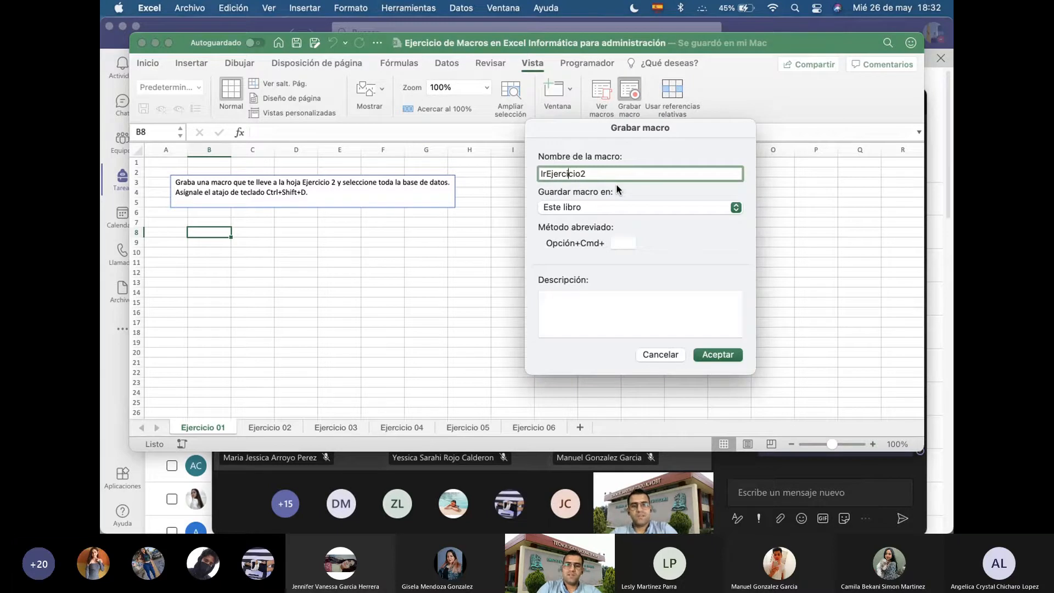
{"action": "key", "text": "Left"}
{"action": "key", "text": "Left"}
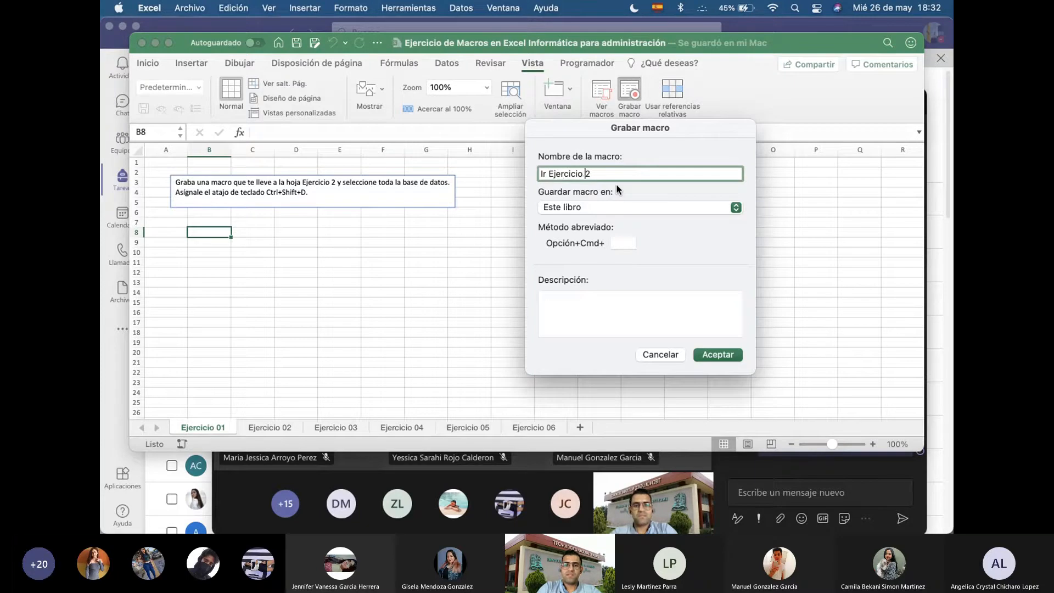
{"action": "key", "text": "BackSpace"}
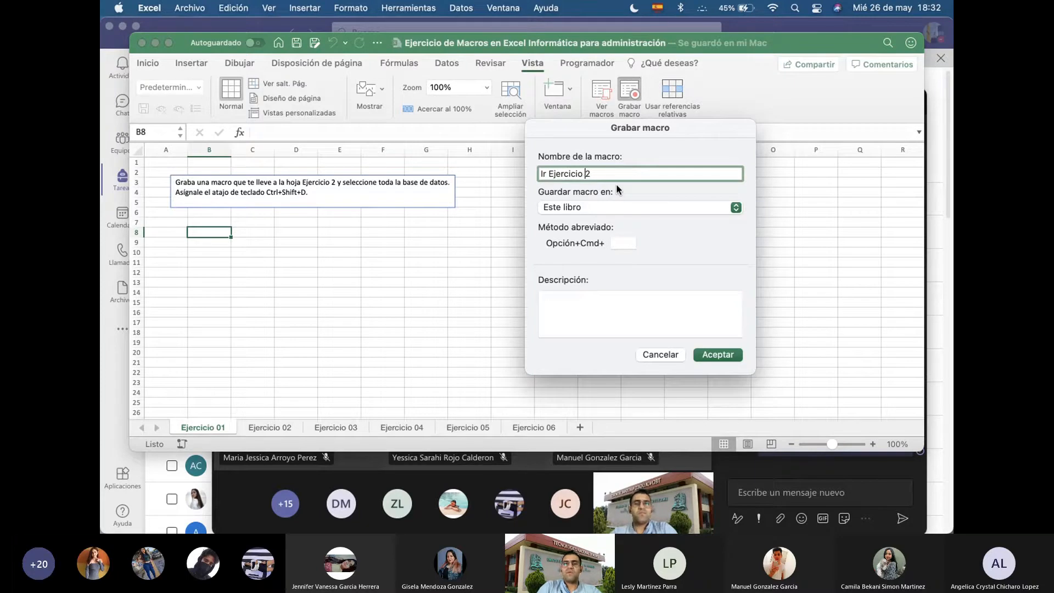
{"action": "key", "text": "Left"}
{"action": "key", "text": "Left"}
{"action": "key", "text": "Left"}
{"action": "key", "text": "Left"}
{"action": "key", "text": "Left"}
{"action": "key", "text": "Left"}
{"action": "key", "text": "Left"}
{"action": "key", "text": "Left"}
{"action": "key", "text": "Left"}
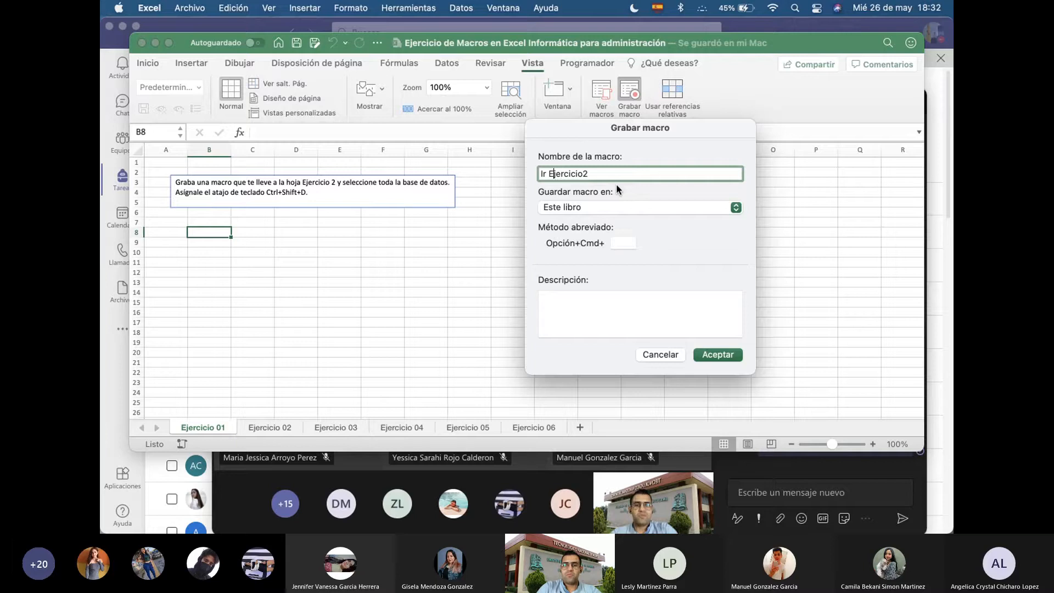
{"action": "key", "text": "BackSpace"}
{"action": "type", "text": "-"}
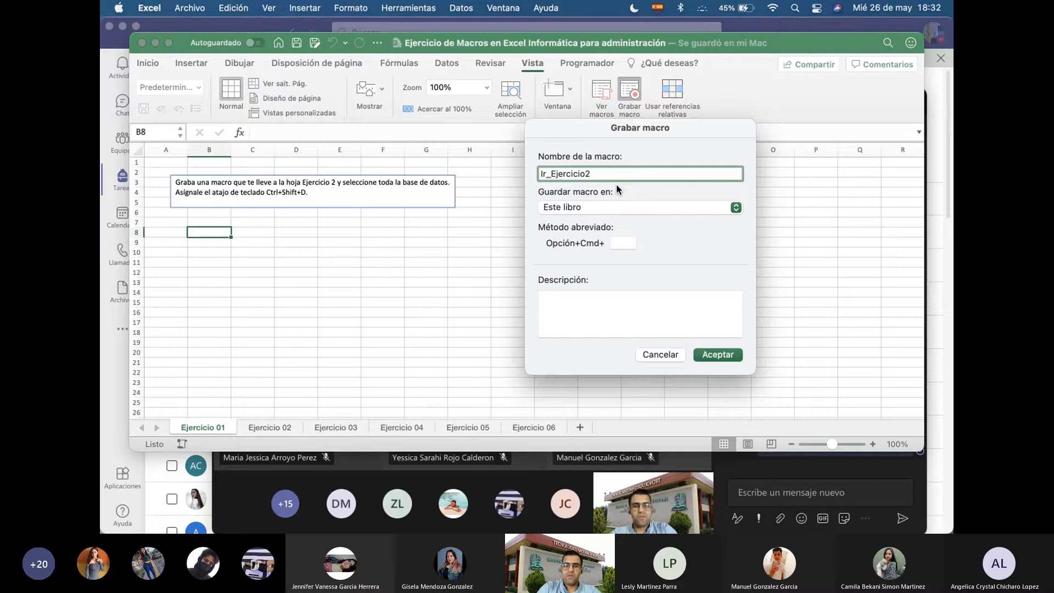
{"action": "key", "text": "BackSpace"}
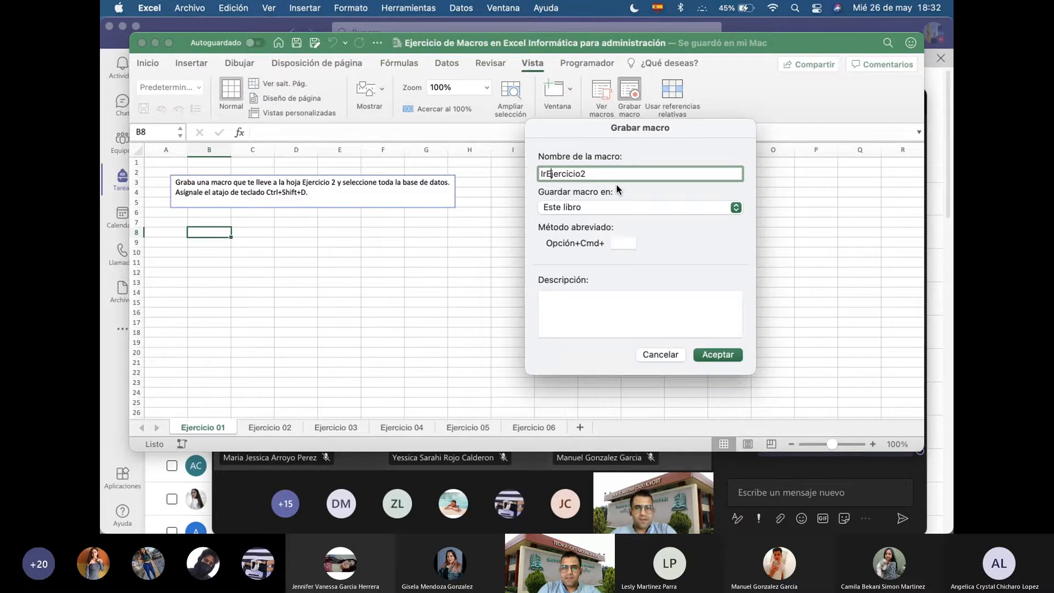
Separate the words and the number in the macro name with underscores so it reads Ir_Ejercicio_2
{"action": "key", "text": "Right"}
{"action": "key", "text": "Right"}
{"action": "key", "text": "Right"}
{"action": "key", "text": "Right"}
{"action": "key", "text": "Right"}
{"action": "key", "text": "Left"}
{"action": "key", "text": "Left"}
{"action": "key", "text": "Left"}
{"action": "key", "text": "Left"}
{"action": "key", "text": "Left"}
{"action": "key", "text": "Left"}
{"action": "type", "text": "_"}
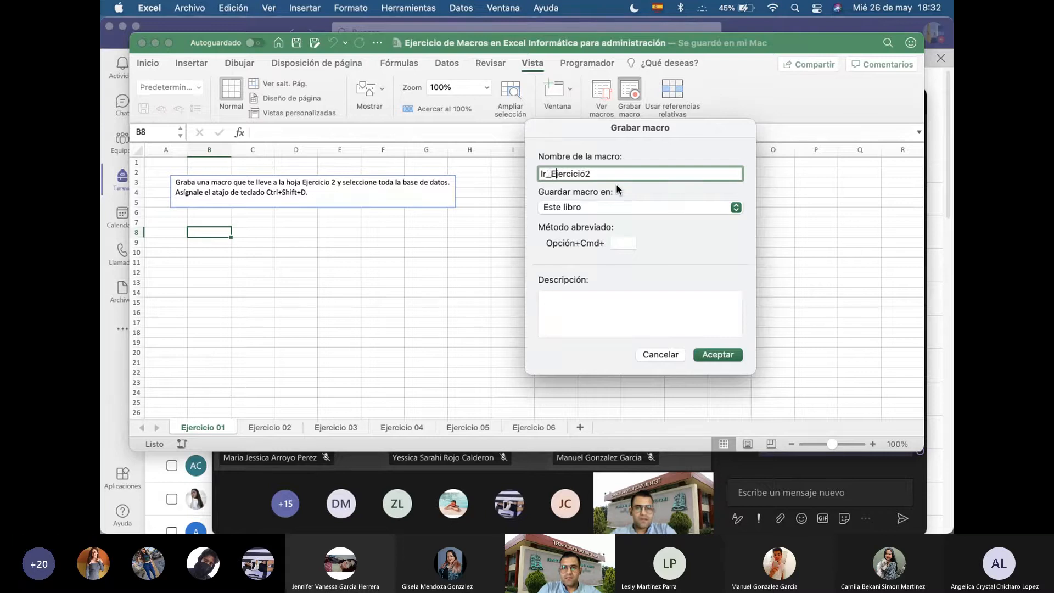
{"action": "key", "text": "Right"}
{"action": "key", "text": "Right"}
{"action": "key", "text": "Right"}
{"action": "key", "text": "Right"}
{"action": "key", "text": "Right"}
{"action": "key", "text": "Right"}
{"action": "key", "text": "Right"}
{"action": "key", "text": "Right"}
{"action": "key", "text": "Right"}
{"action": "key", "text": "Right"}
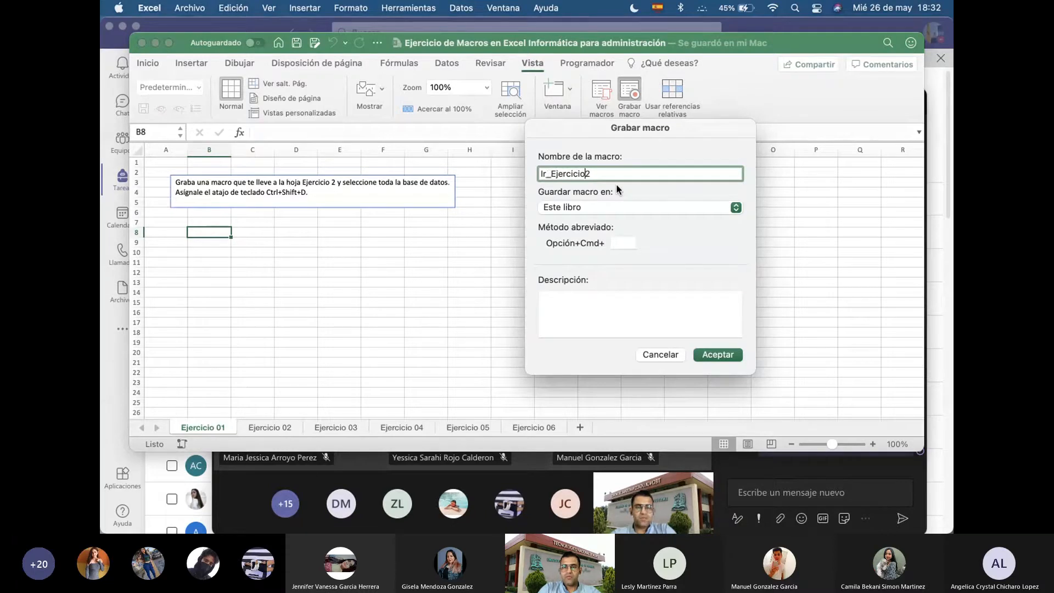
{"action": "type", "text": "_"}
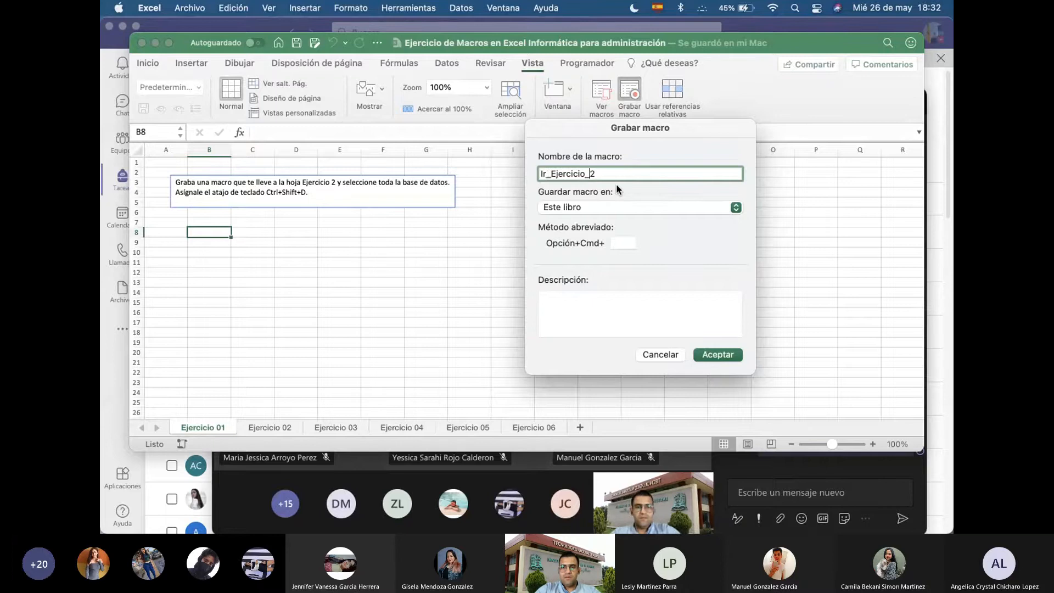
Store the macro in Este libro and assign it the shortcut Ctrl+Mayús+D
{"action": "left_click", "coordinate": [733, 208]}
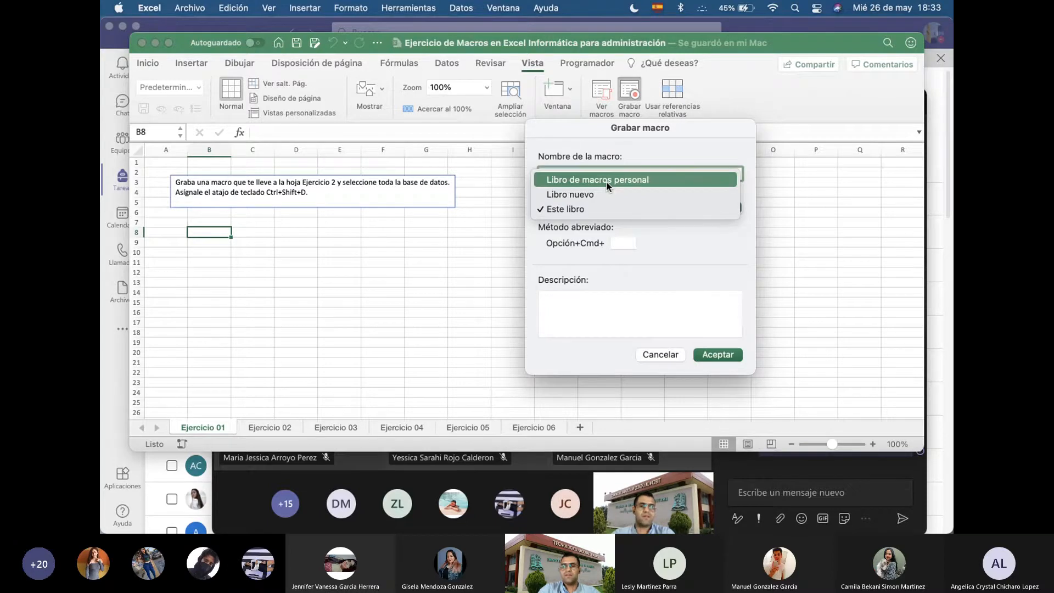
{"action": "left_click", "coordinate": [585, 209]}
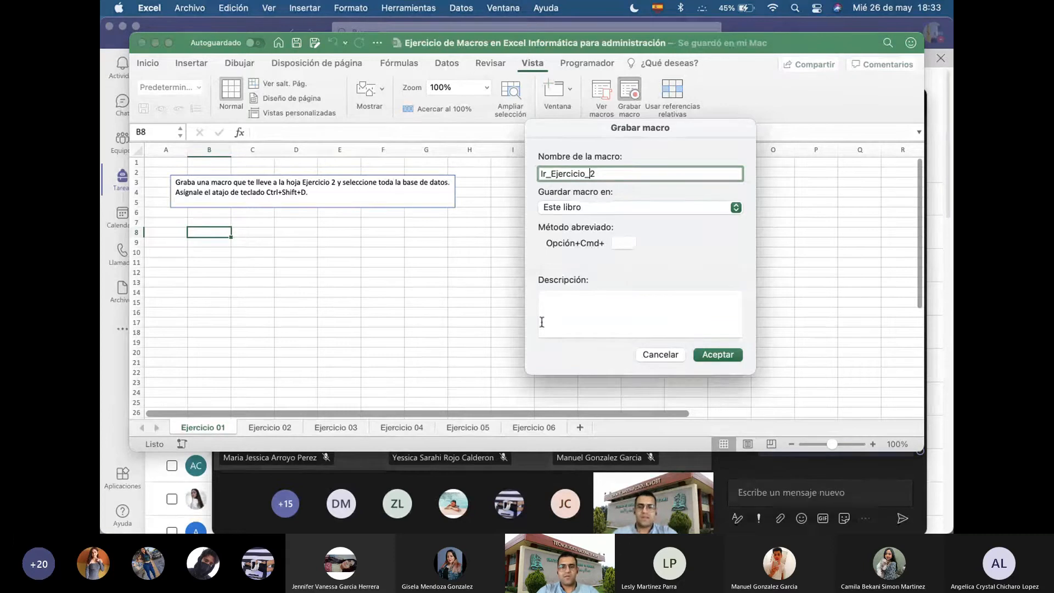
{"action": "left_click", "coordinate": [627, 242]}
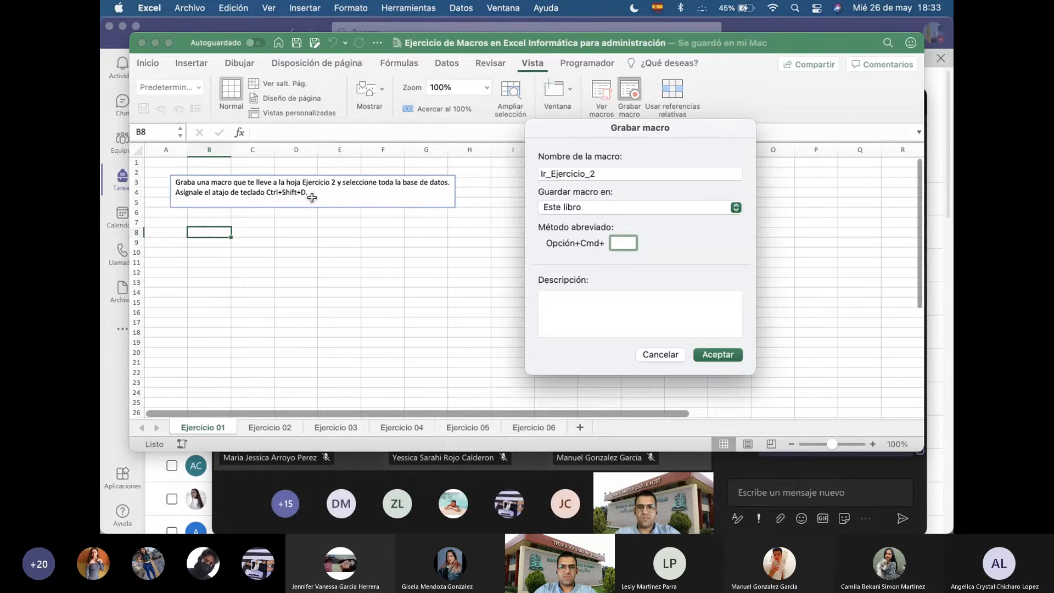
{"action": "type", "text": "D"}
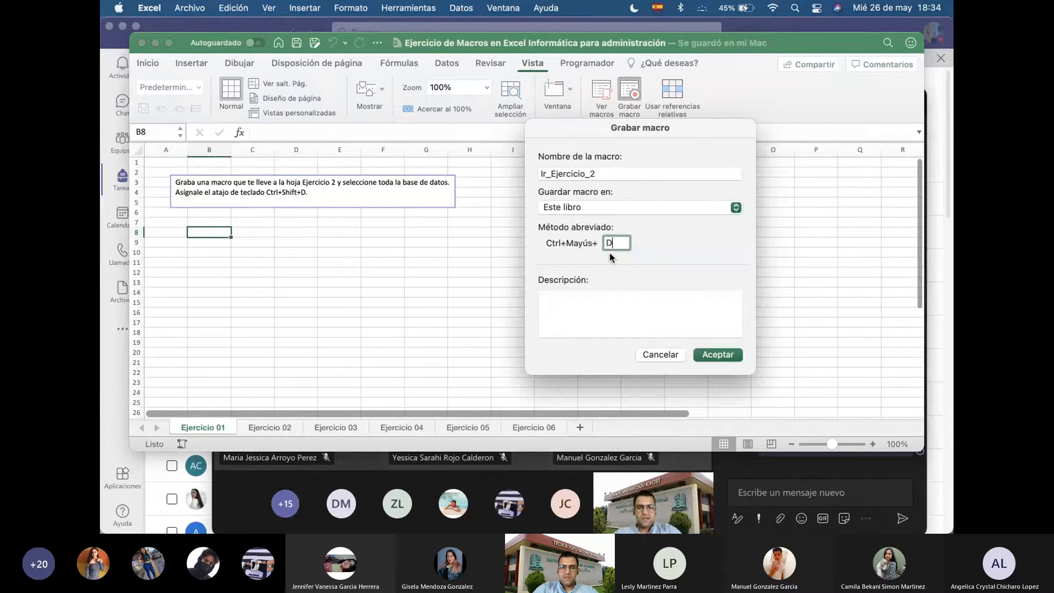
Alternate the macro's shortcut letter between lowercase d and uppercase D to compare the key combinations, ending with uppercase D
{"action": "key", "text": "BackSpace"}
{"action": "type", "text": "d"}
{"action": "key", "text": "BackSpace"}
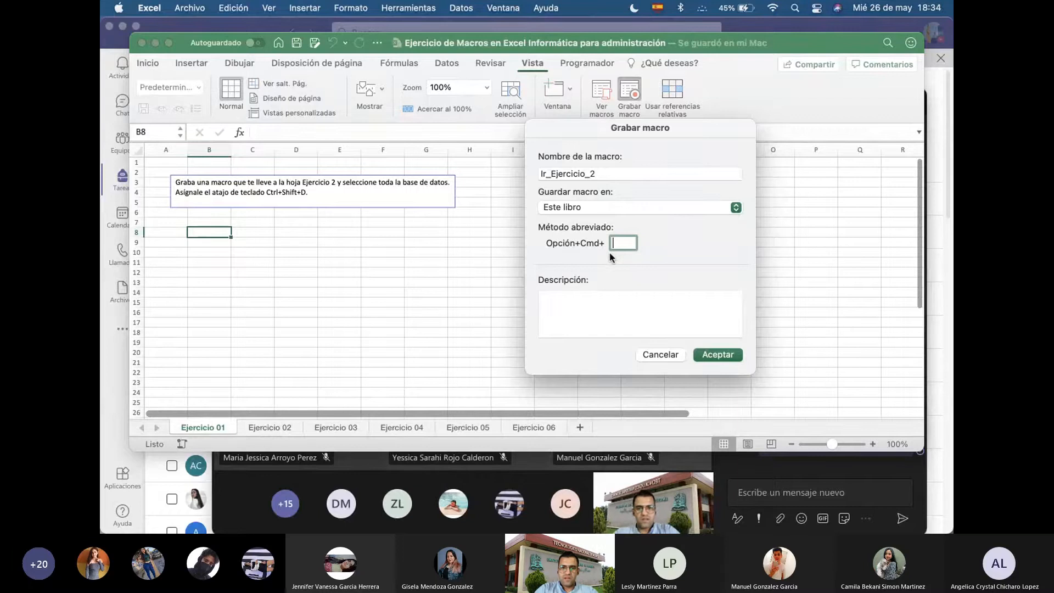
{"action": "type", "text": "D"}
{"action": "key", "text": "BackSpace"}
{"action": "type", "text": "d"}
{"action": "key", "text": "BackSpace"}
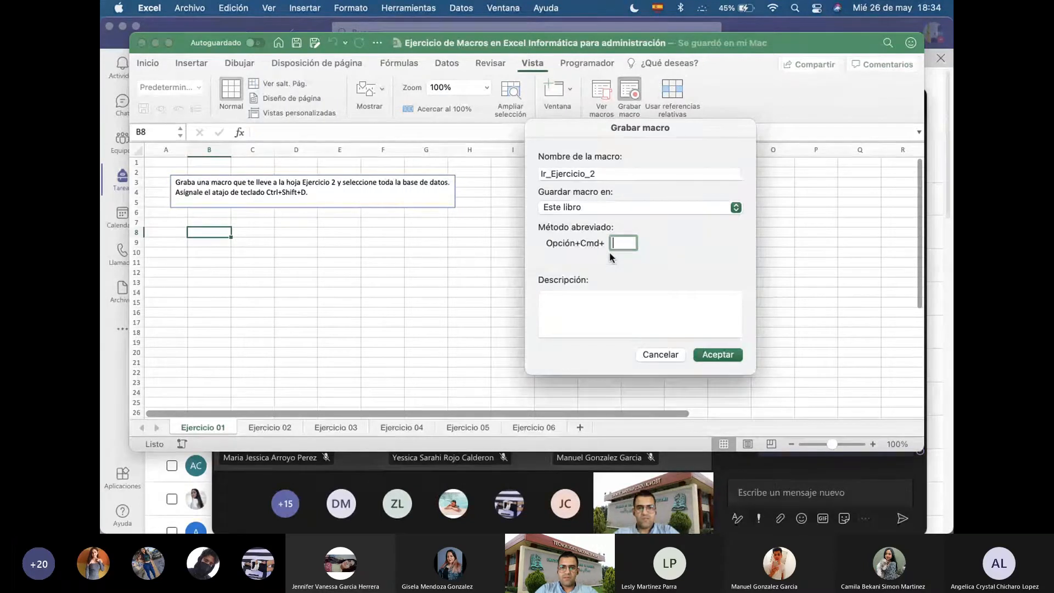
{"action": "type", "text": "D"}
{"action": "key", "text": "BackSpace"}
{"action": "type", "text": "D"}
{"action": "key", "text": "BackSpace"}
{"action": "type", "text": "D"}
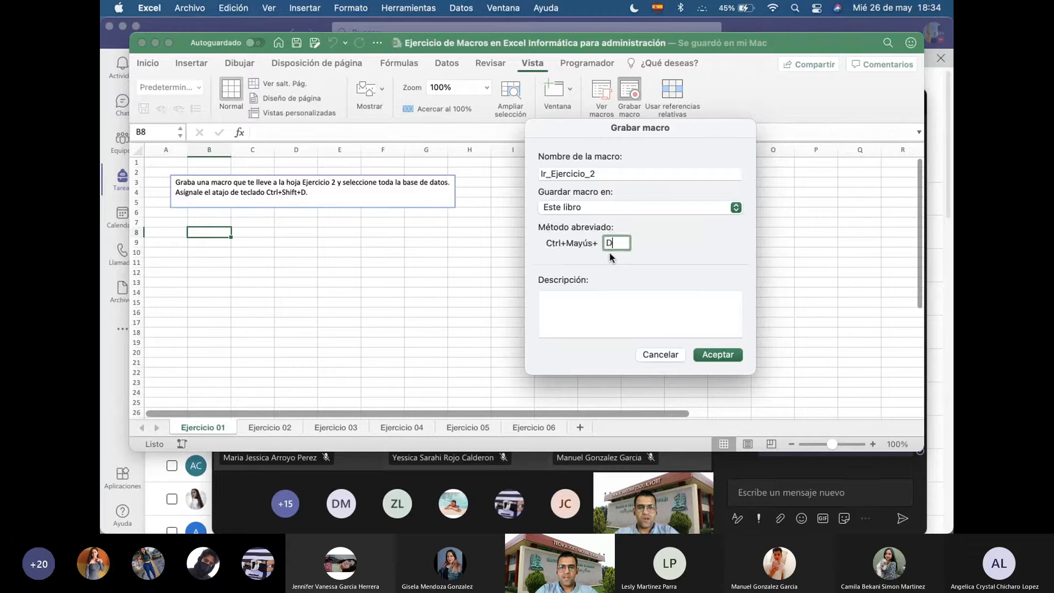
{"action": "key", "text": "BackSpace"}
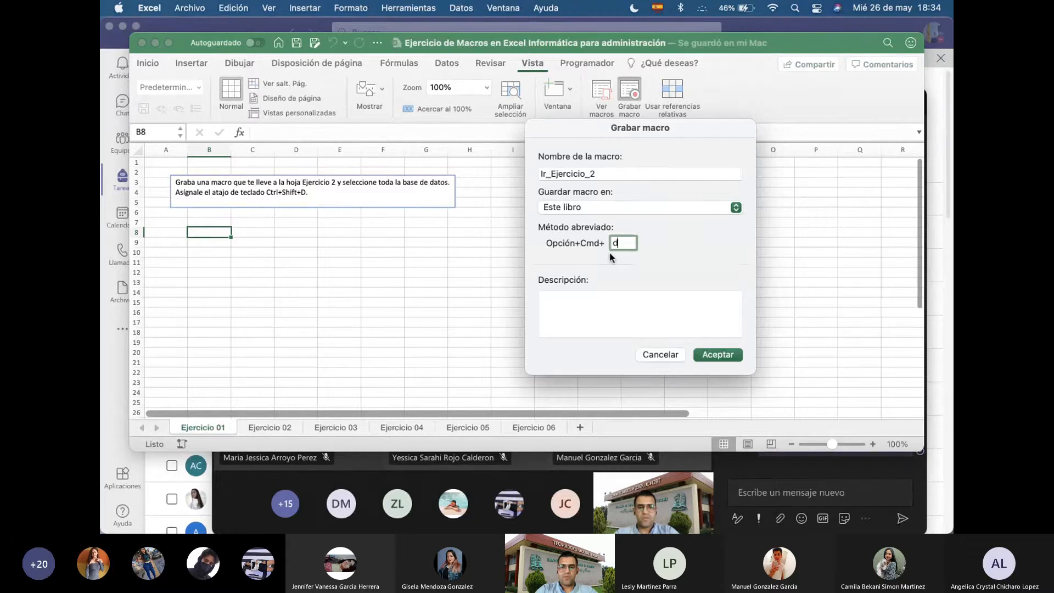
{"action": "type", "text": "D"}
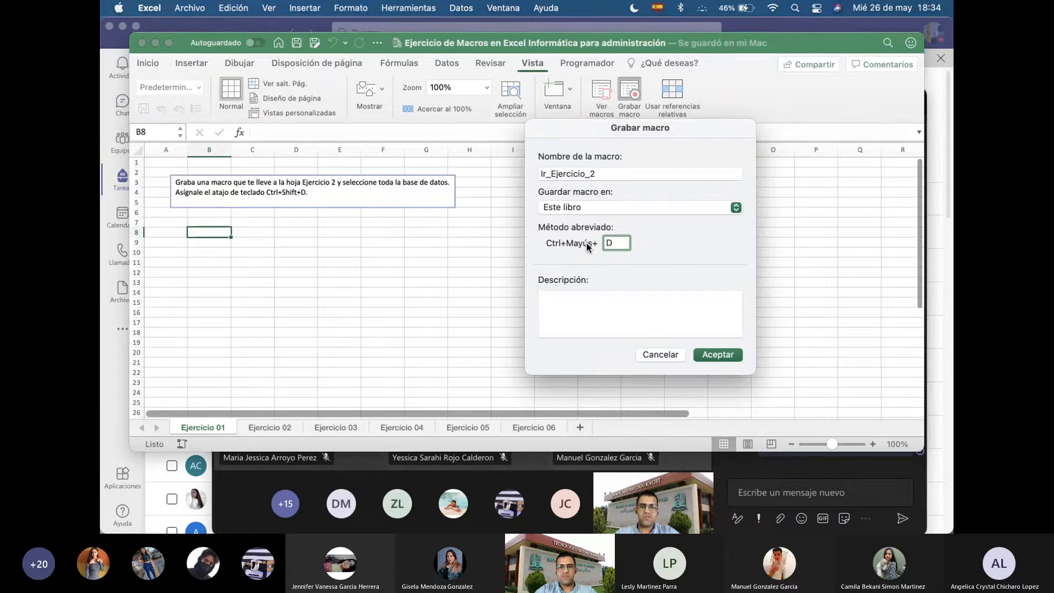
Accept the macro settings to start recording and go to the Ejercicio 02 sheet
{"action": "left_click", "coordinate": [730, 355]}
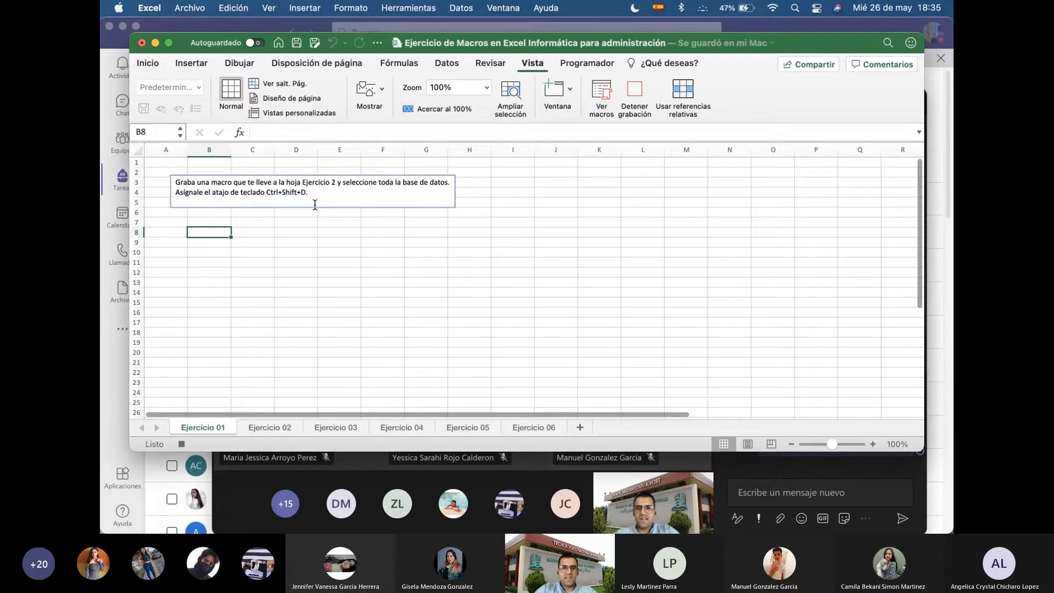
{"action": "left_click", "coordinate": [283, 432]}
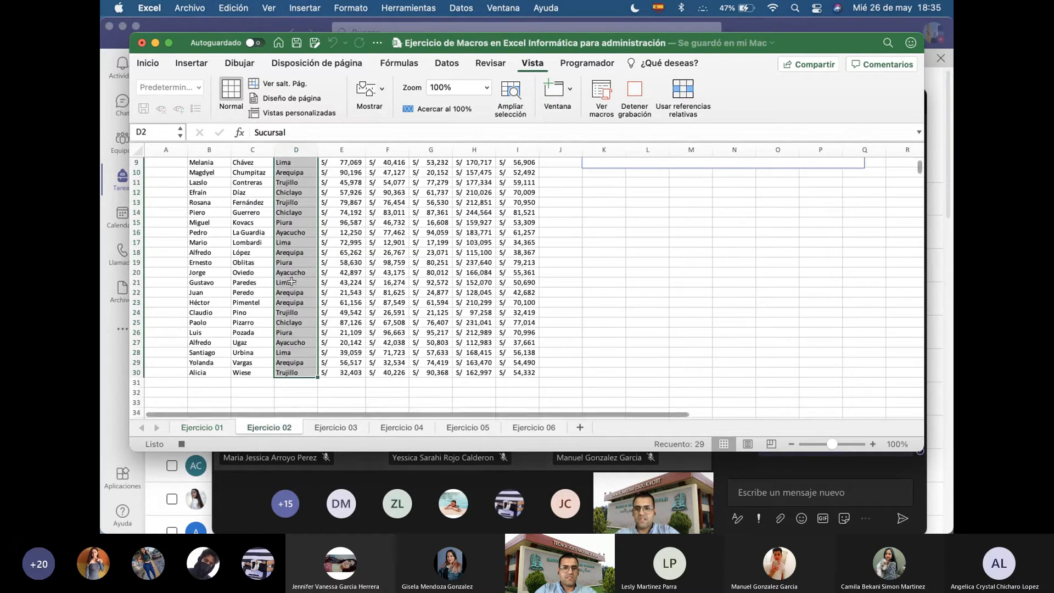
Select the whole database on the Ejercicio 02 sheet, starting from the Nombre header in B2
{"action": "scroll", "coordinate": [281, 236], "scroll_direction": "up", "scroll_amount": 4}
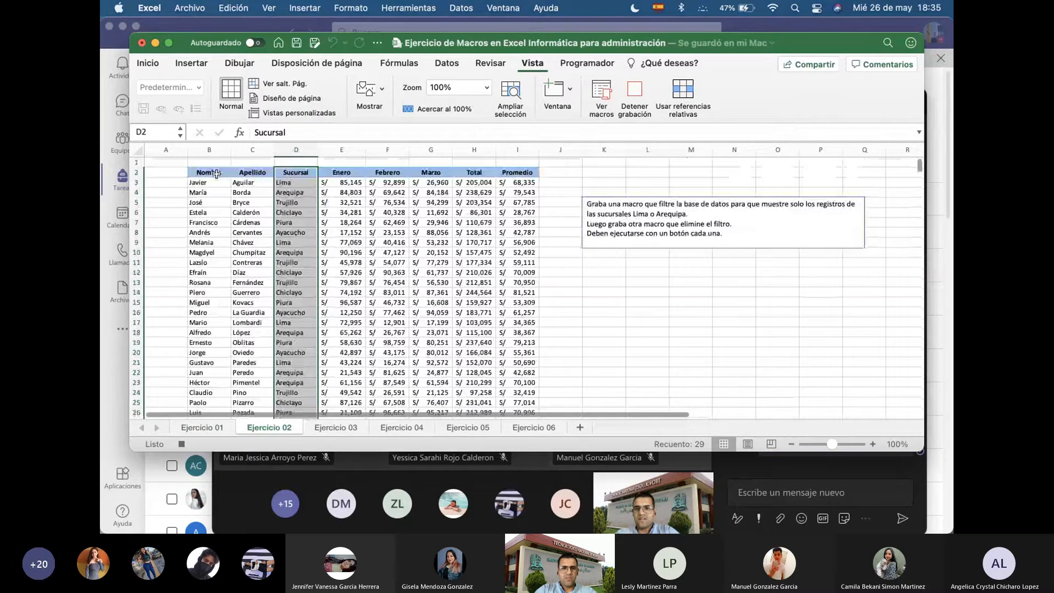
{"action": "left_click", "coordinate": [216, 174]}
{"action": "key", "text": "shift+super+Right"}
{"action": "key", "text": "shift+super+Down"}
{"action": "scroll", "coordinate": [286, 193], "scroll_direction": "up", "scroll_amount": 5}
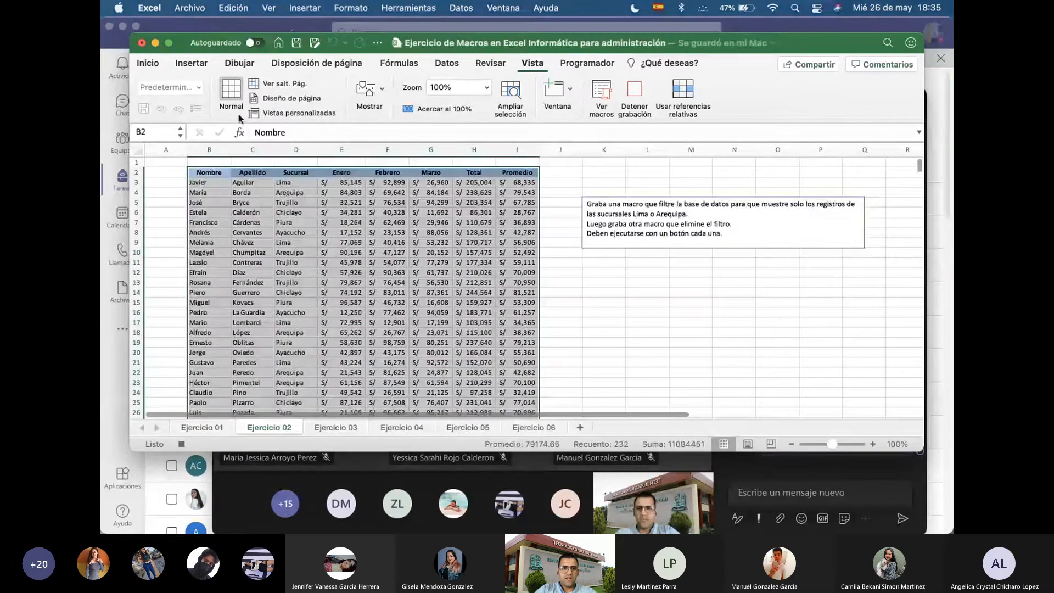
Apply all borders (Todos los bordes) to the selected database and stop recording the macro
{"action": "left_click", "coordinate": [148, 63]}
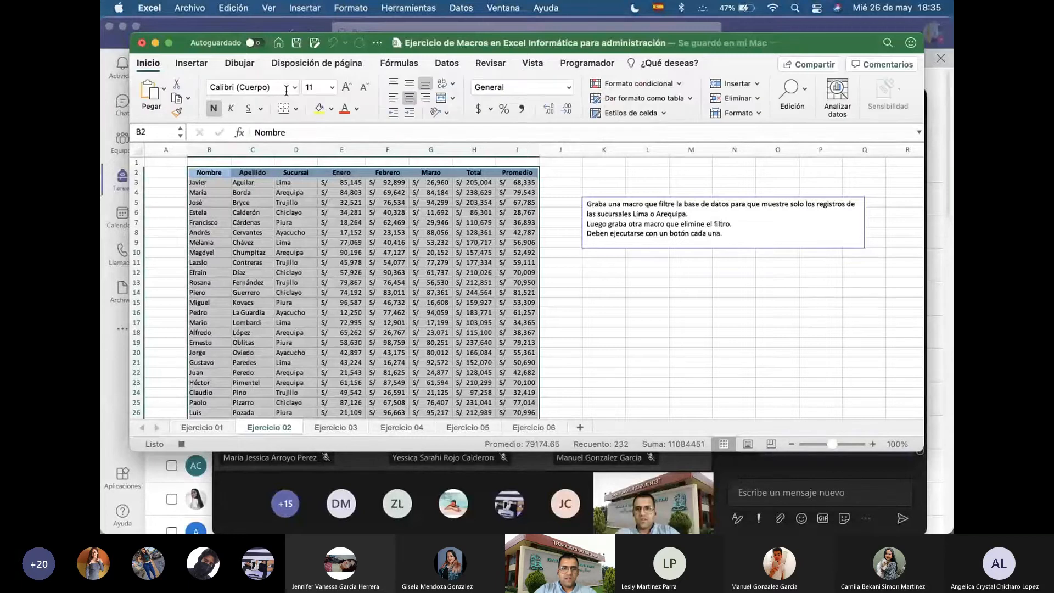
{"action": "left_click", "coordinate": [295, 108]}
{"action": "left_click", "coordinate": [352, 235]}
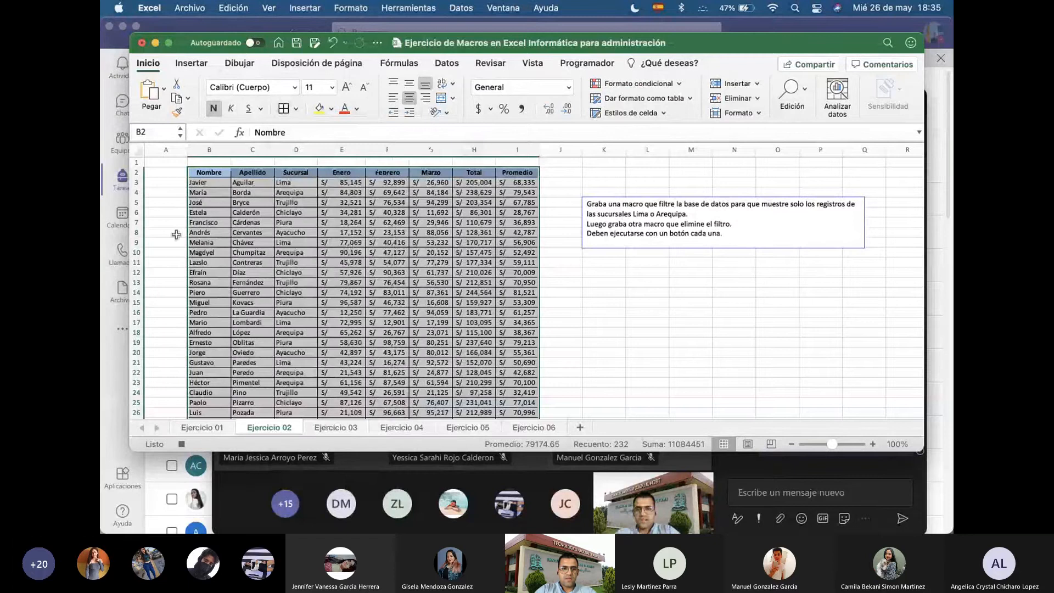
{"action": "left_click", "coordinate": [181, 443]}
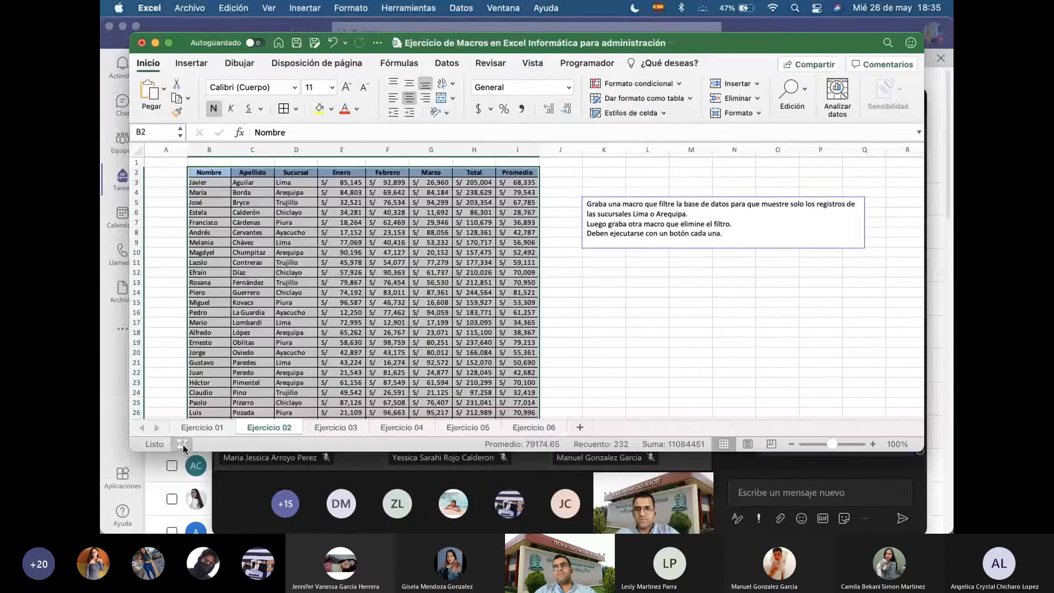
{"action": "left_click", "coordinate": [565, 332]}
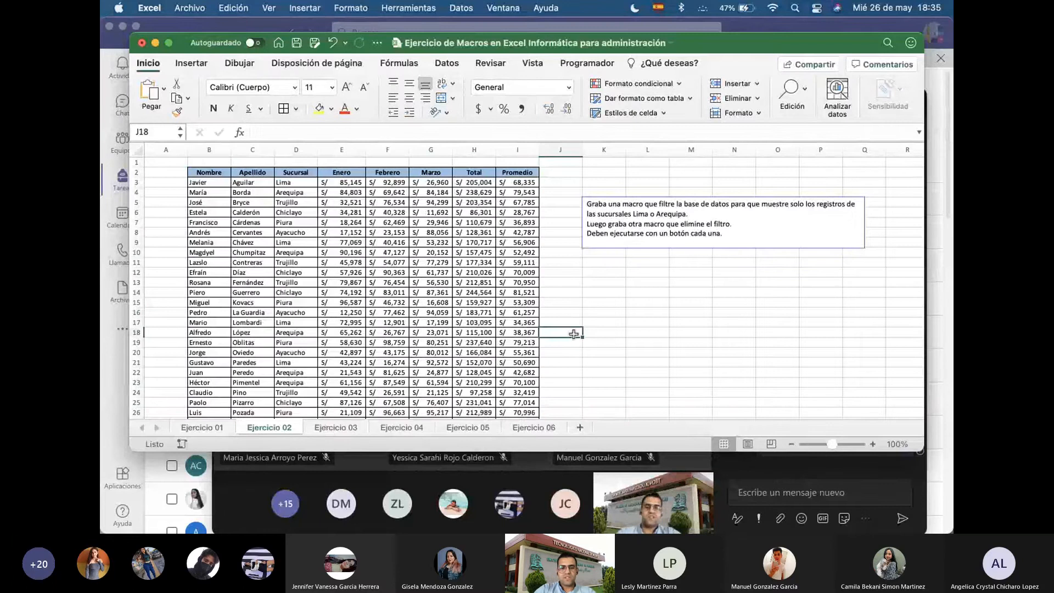
Look through the neighbouring exercise sheets, return to Ejercicio 02, select its database and view the border options without applying any
{"action": "left_click", "coordinate": [325, 428]}
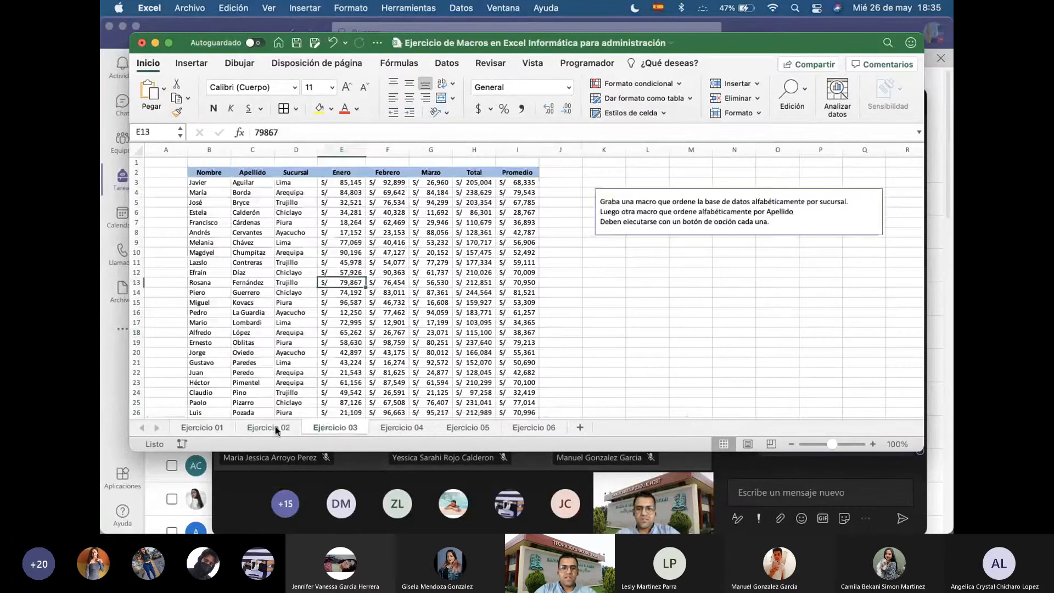
{"action": "left_click", "coordinate": [225, 429]}
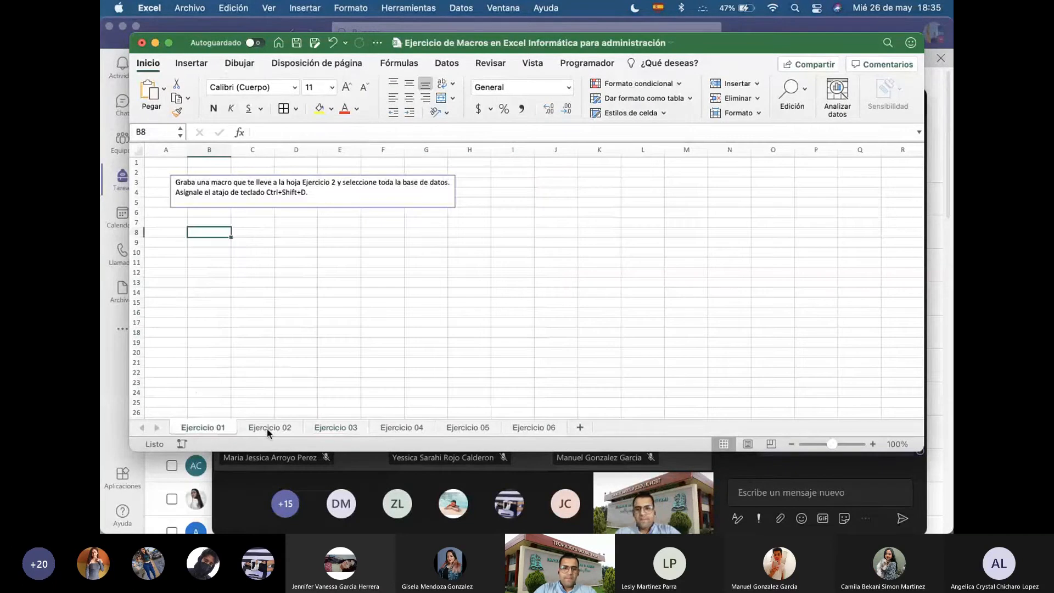
{"action": "left_click", "coordinate": [269, 429]}
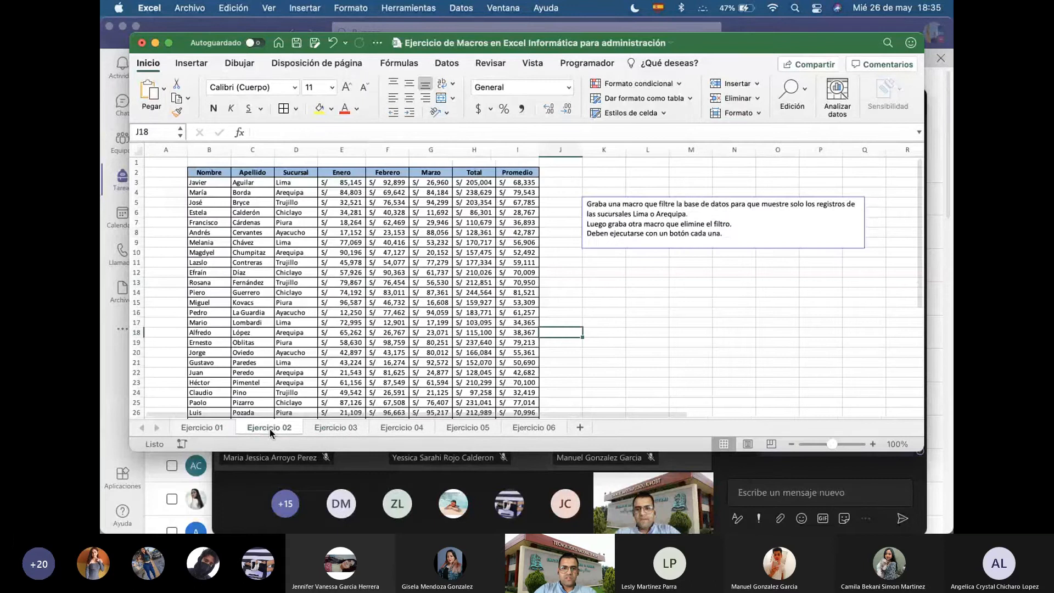
{"action": "left_click", "coordinate": [315, 256]}
{"action": "key", "text": "super+a"}
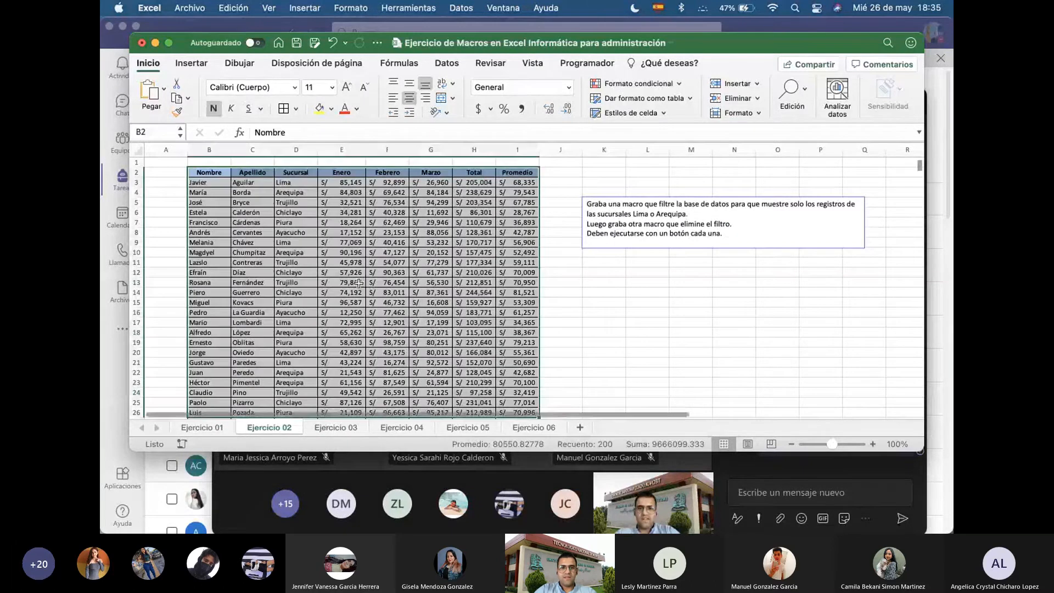
{"action": "left_click", "coordinate": [296, 109]}
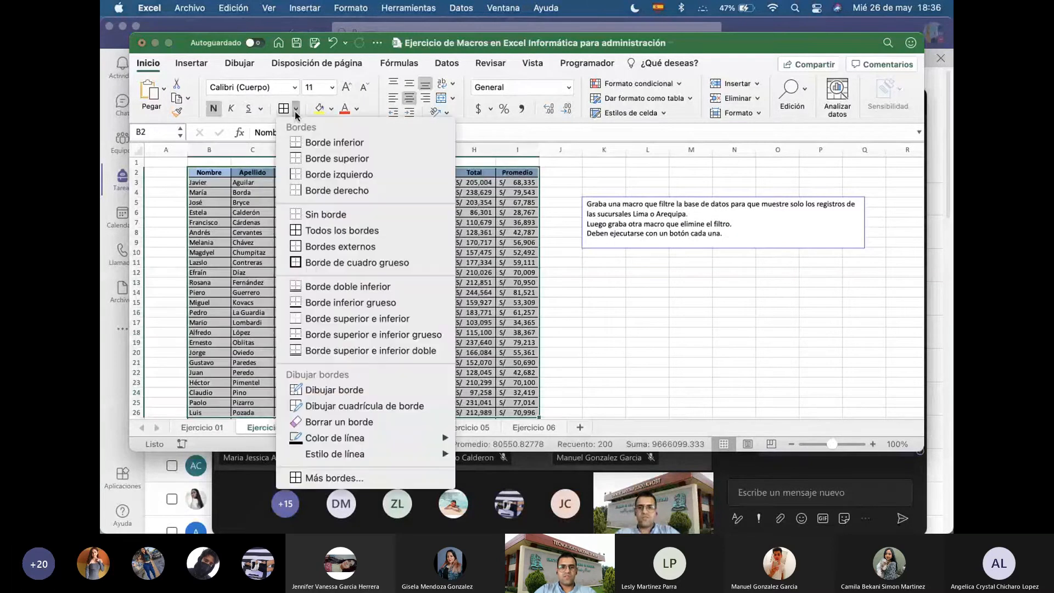
{"action": "left_click", "coordinate": [295, 110]}
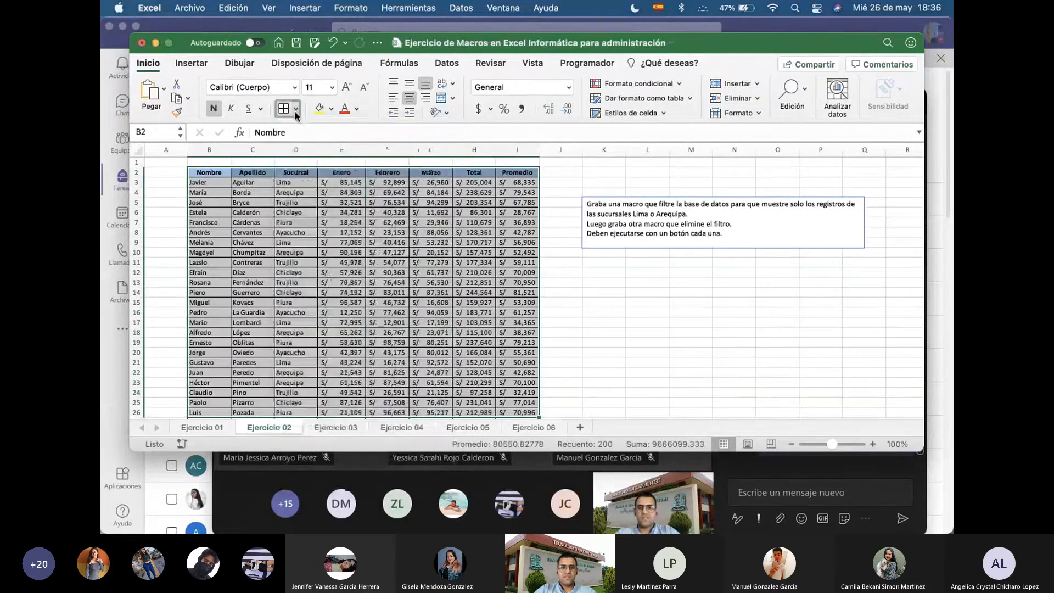
Run the Ir_Ejercicio_2 macro from the Ejercicio 01 sheet with Ctrl+Mayús+D and check the database selection it makes
{"action": "left_click", "coordinate": [213, 427]}
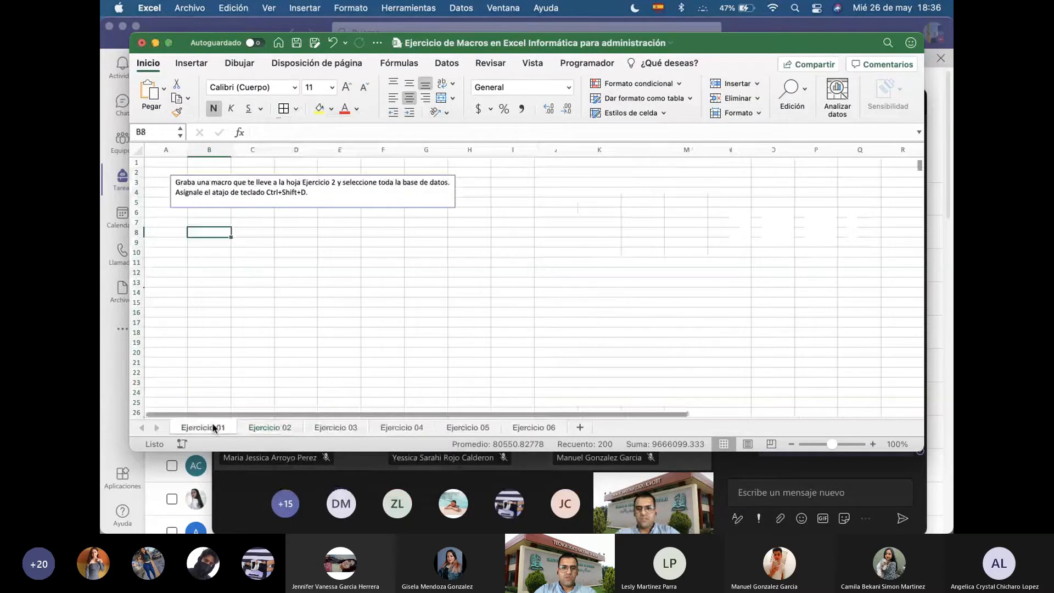
{"action": "left_click", "coordinate": [505, 179]}
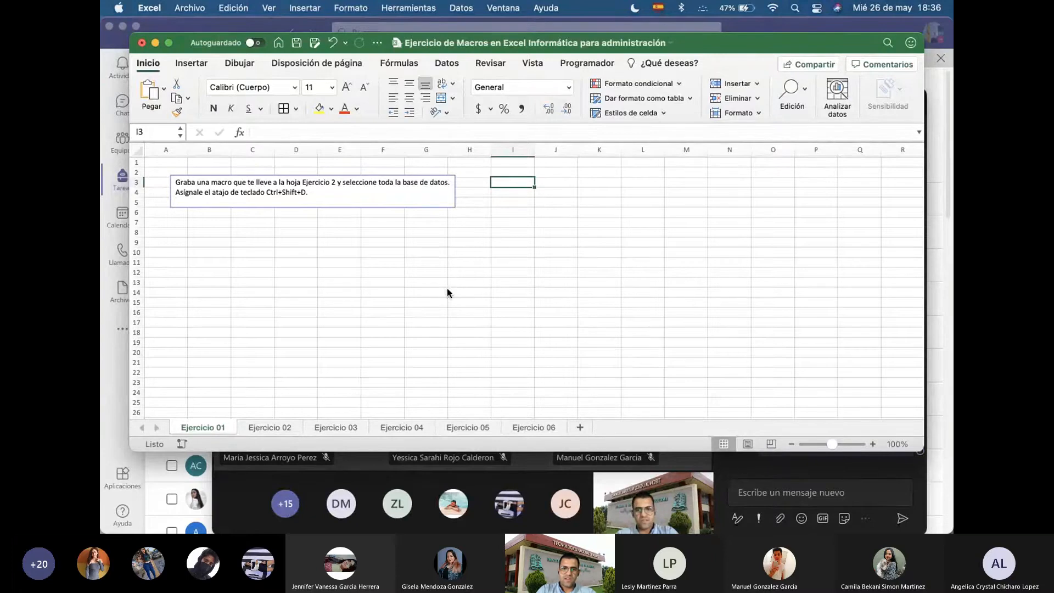
{"action": "key", "text": "ctrl+shift+d"}
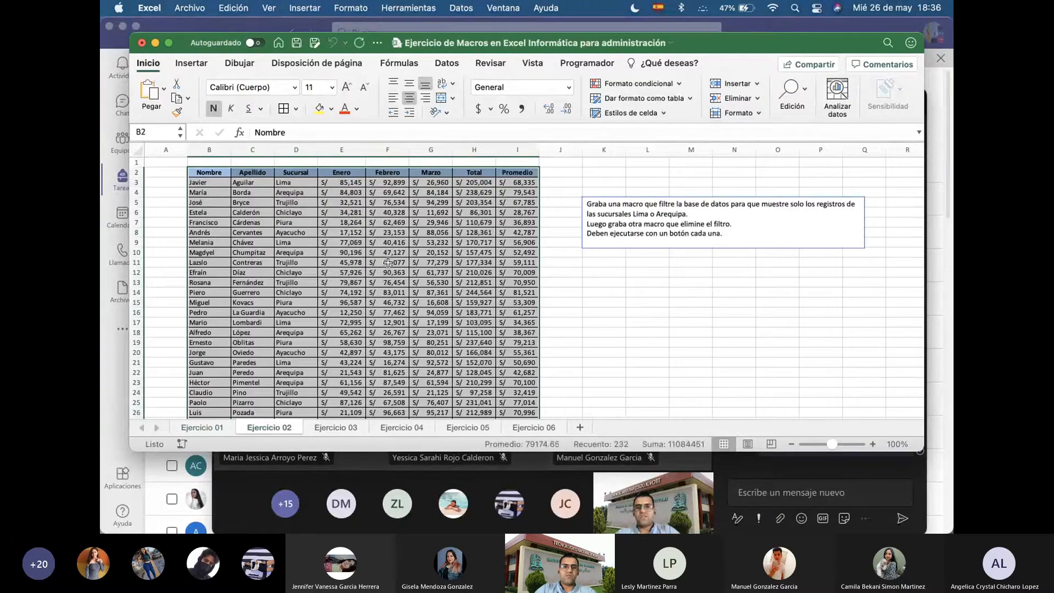
{"action": "scroll", "coordinate": [367, 272], "scroll_direction": "down", "scroll_amount": 1}
{"action": "scroll", "coordinate": [367, 272], "scroll_direction": "down", "scroll_amount": 3}
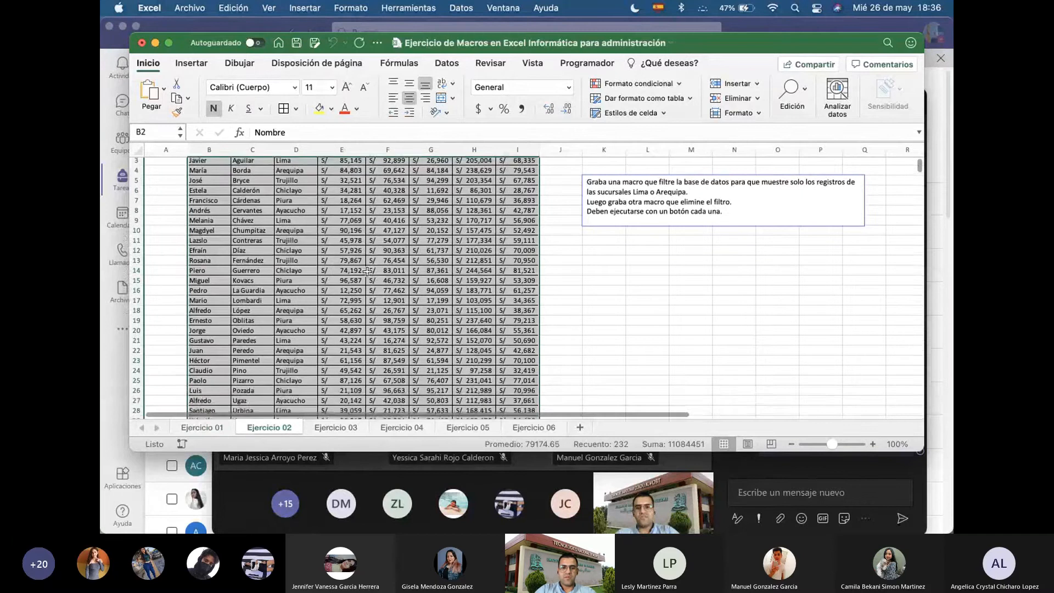
{"action": "scroll", "coordinate": [345, 357], "scroll_direction": "up", "scroll_amount": 1}
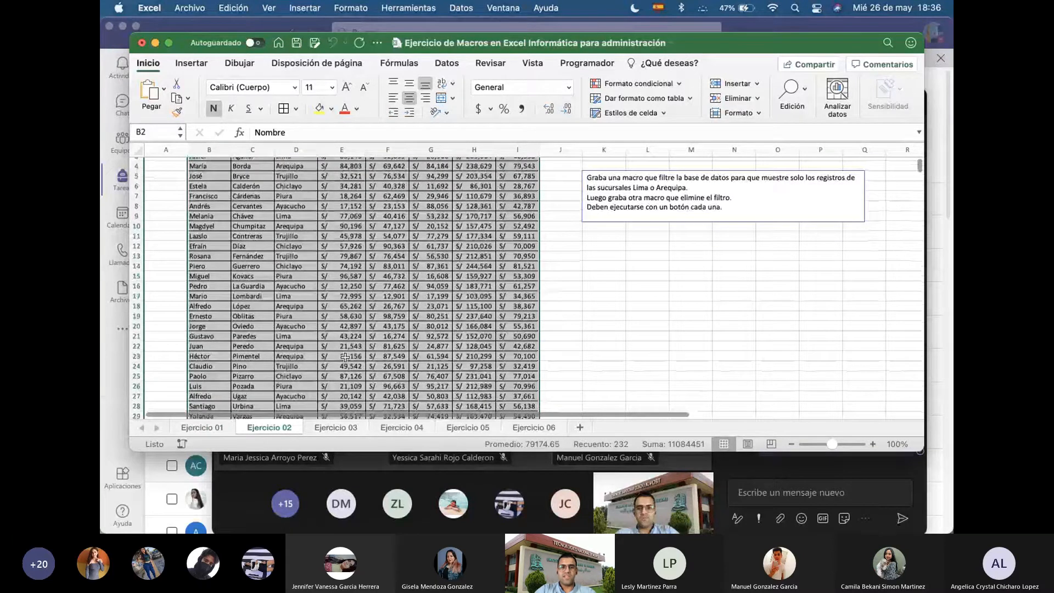
{"action": "scroll", "coordinate": [345, 356], "scroll_direction": "up", "scroll_amount": 3}
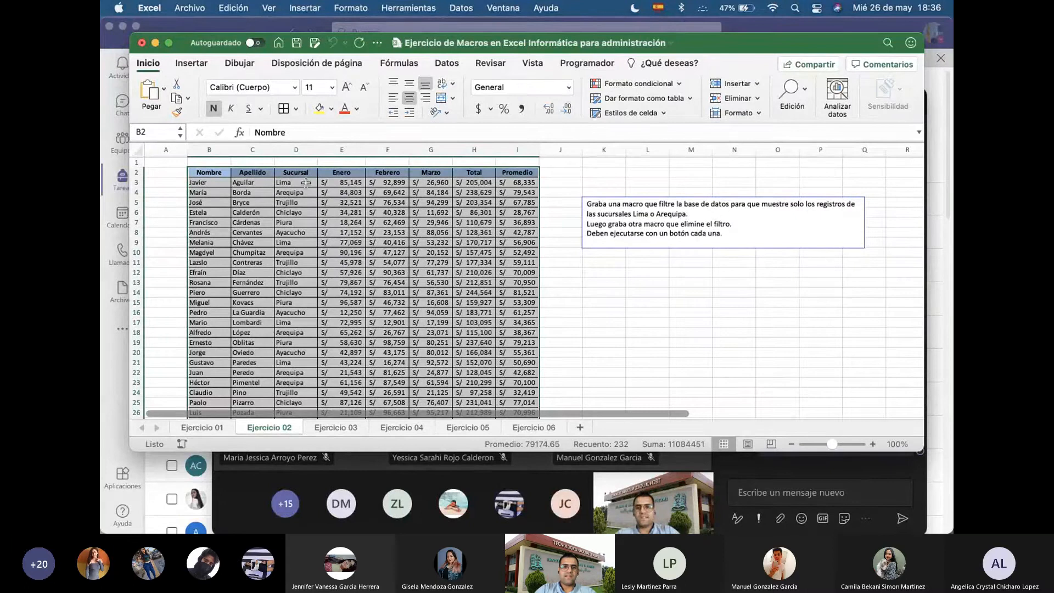
Remove all borders from the Ejercicio 02 database with Sin borde and deselect it
{"action": "left_click", "coordinate": [297, 110]}
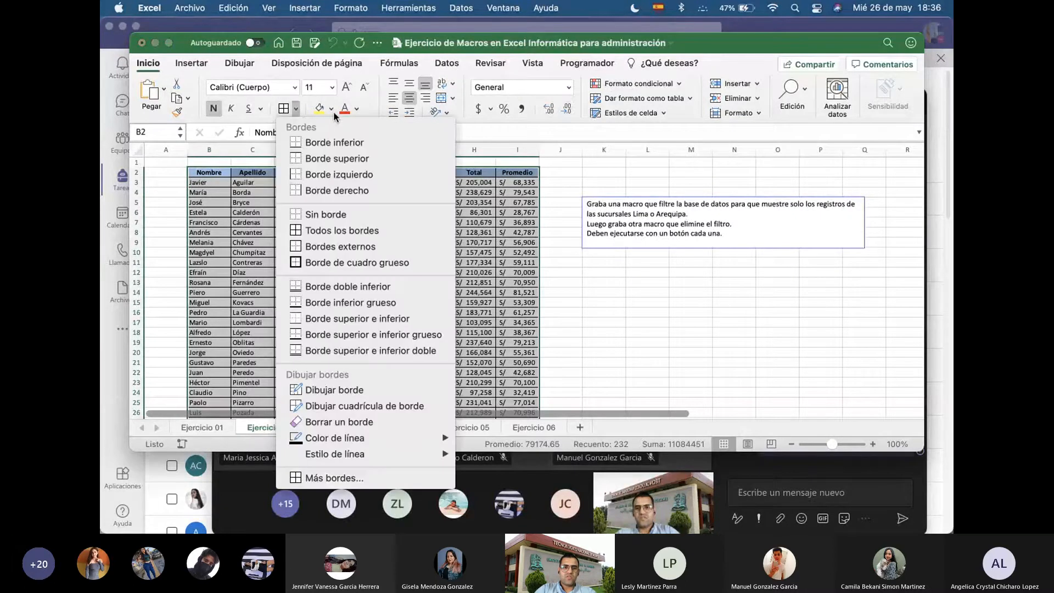
{"action": "left_click", "coordinate": [329, 107]}
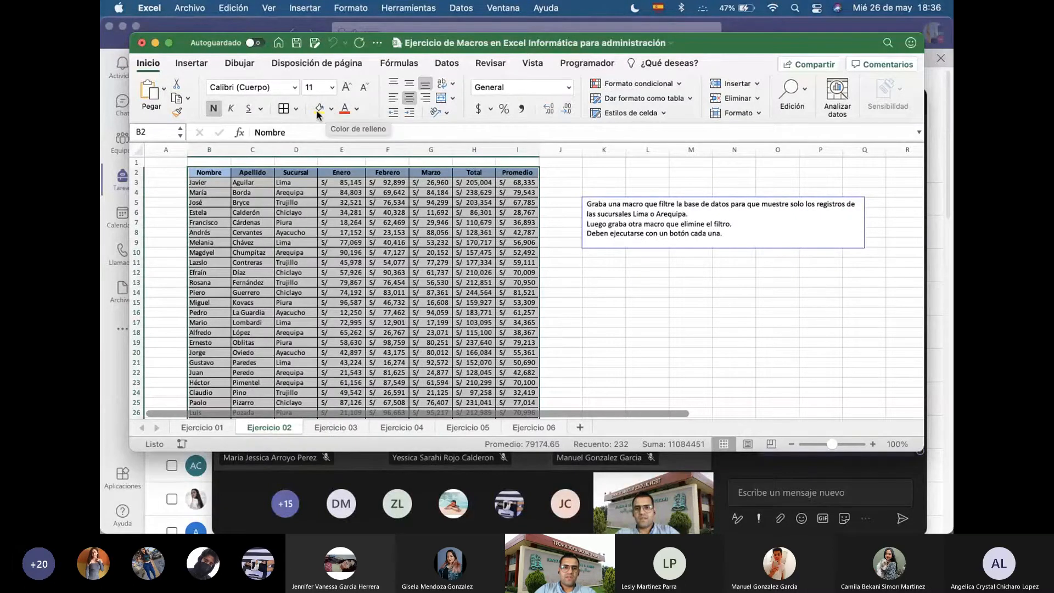
{"action": "left_click", "coordinate": [296, 109]}
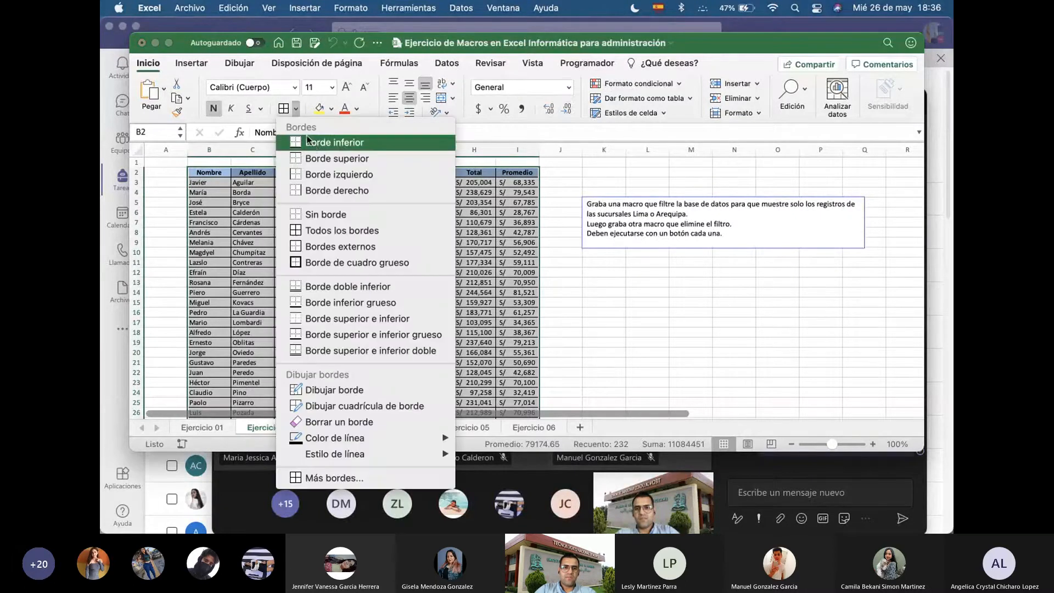
{"action": "left_click", "coordinate": [311, 215]}
{"action": "left_click", "coordinate": [615, 292]}
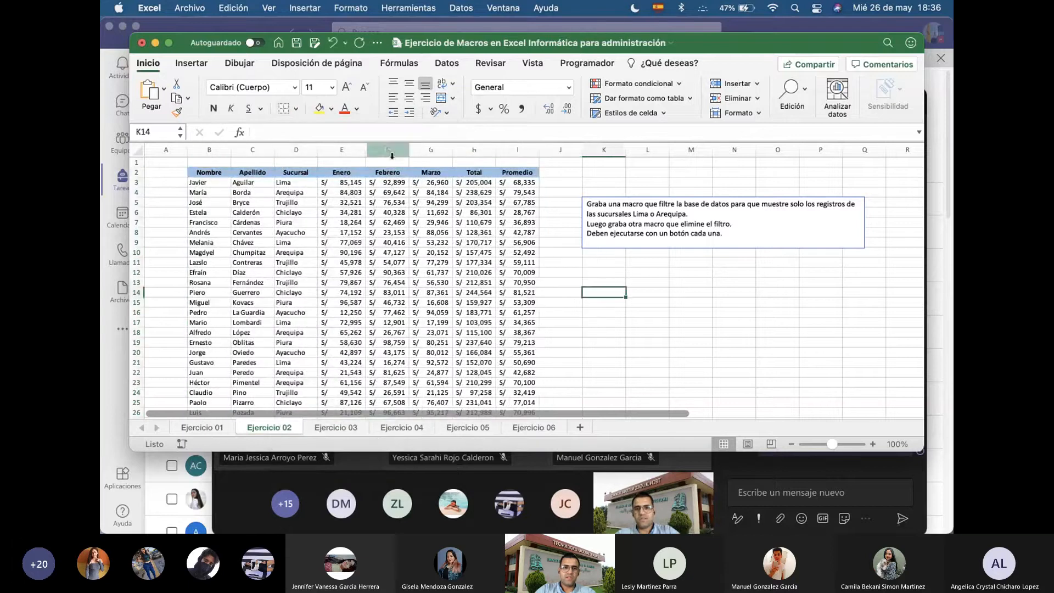
{"action": "left_click", "coordinate": [722, 341]}
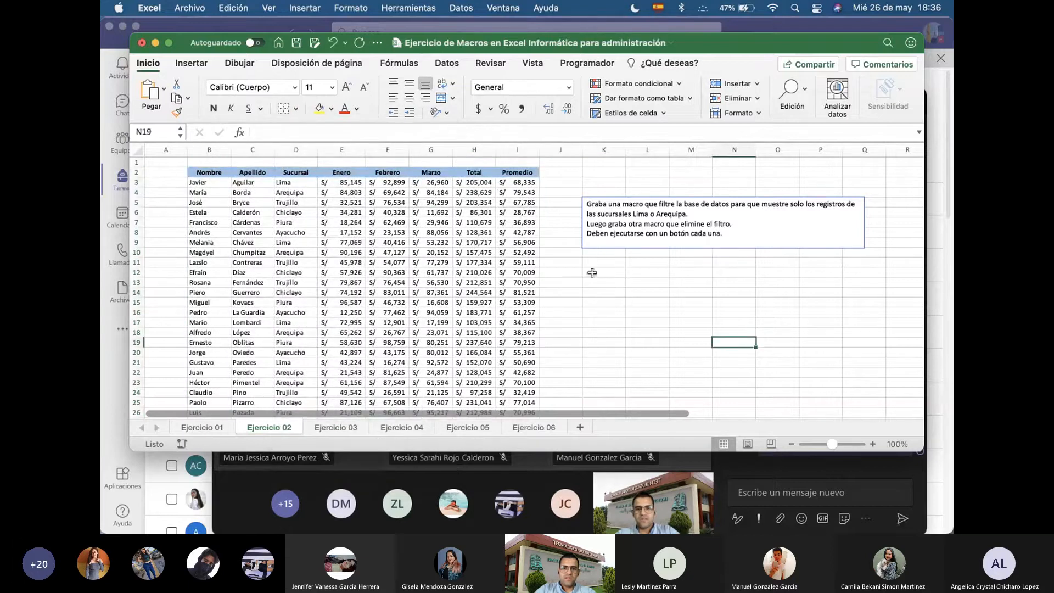
Go to the Ejercicio 06 sheet and run the Ir_Ejercicio_2 macro from there to select and border the Ejercicio 02 database
{"action": "left_click", "coordinate": [421, 431]}
{"action": "left_click", "coordinate": [544, 426]}
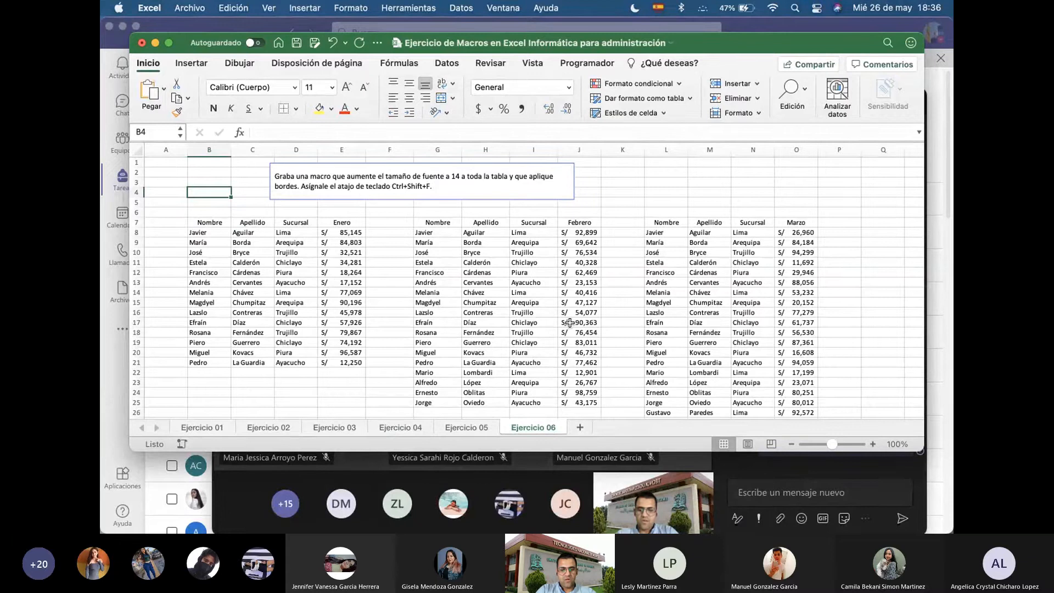
{"action": "key", "text": "super+z"}
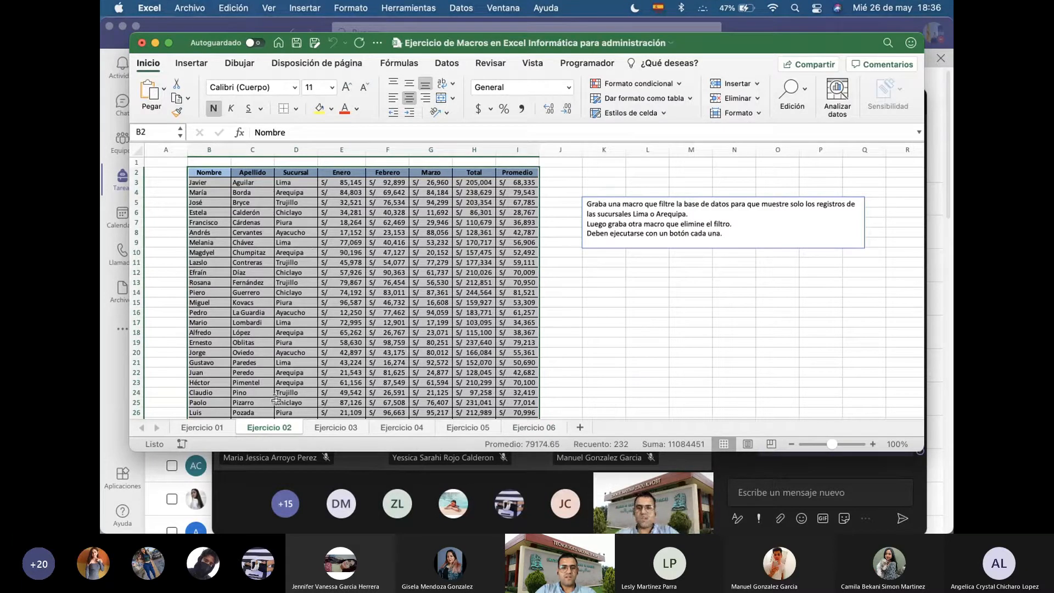
{"action": "scroll", "coordinate": [276, 399], "scroll_direction": "down", "scroll_amount": 1}
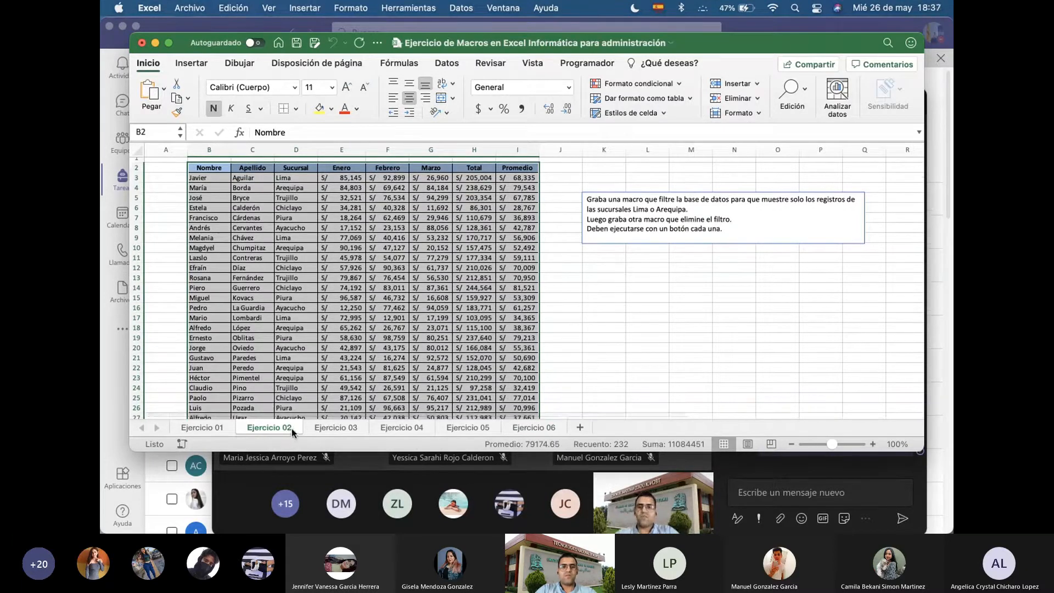
{"action": "scroll", "coordinate": [299, 247], "scroll_direction": "up", "scroll_amount": 1}
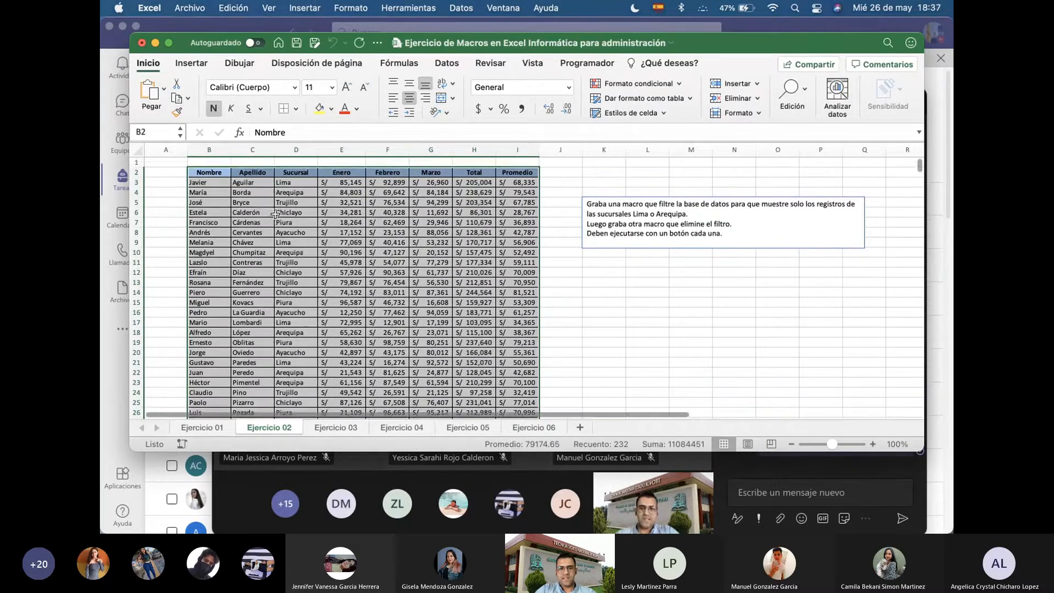
Select cells B2:D7 of the database and open the border options, closing them without applying any
{"action": "left_click", "coordinate": [351, 260]}
{"action": "left_click_drag", "start_coordinate": [208, 172], "coordinate": [296, 223]}
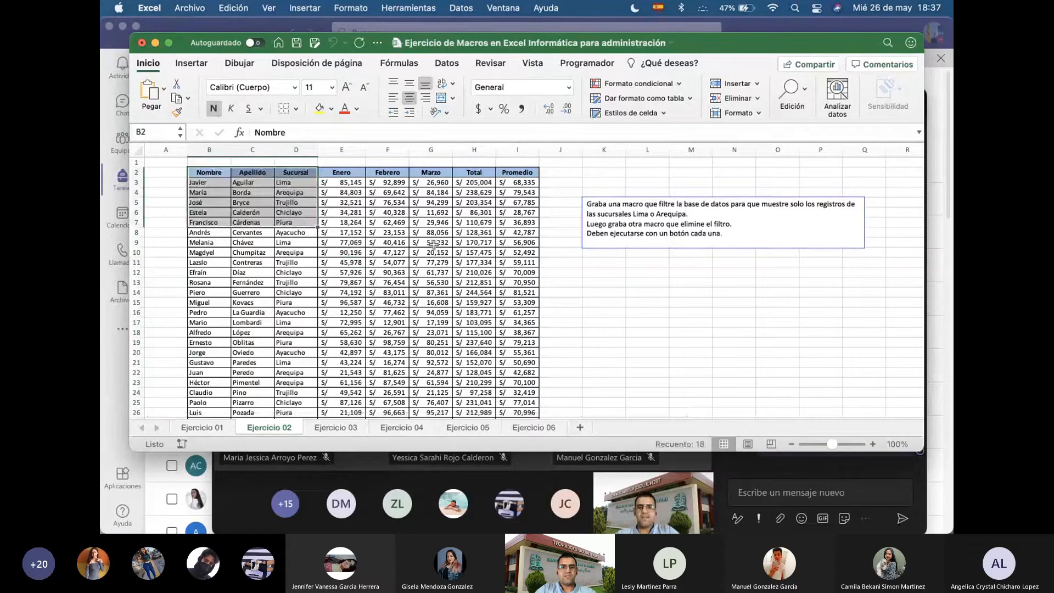
{"action": "left_click", "coordinate": [295, 110]}
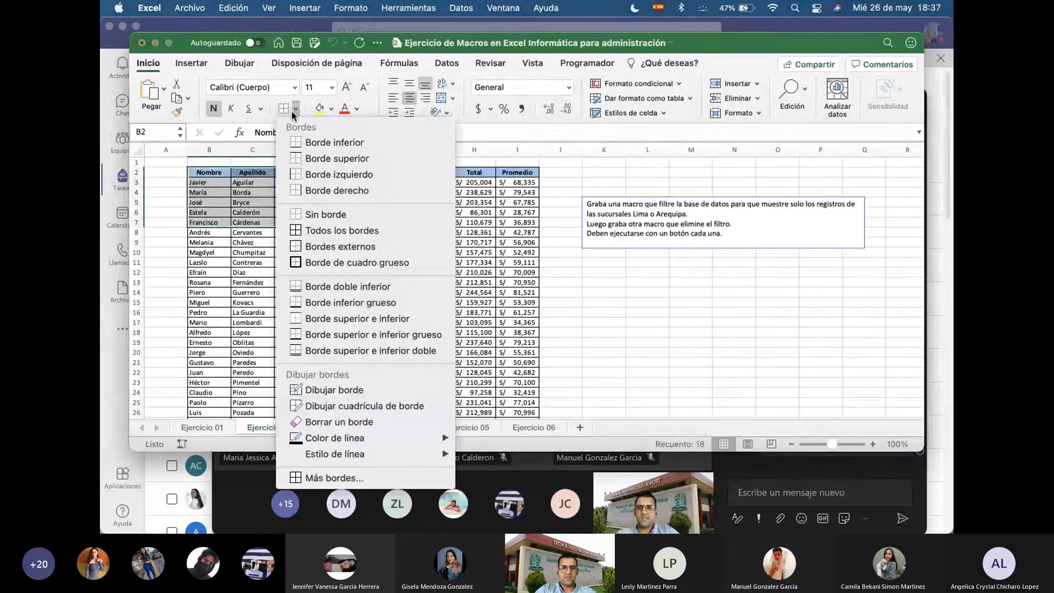
{"action": "left_click", "coordinate": [633, 305]}
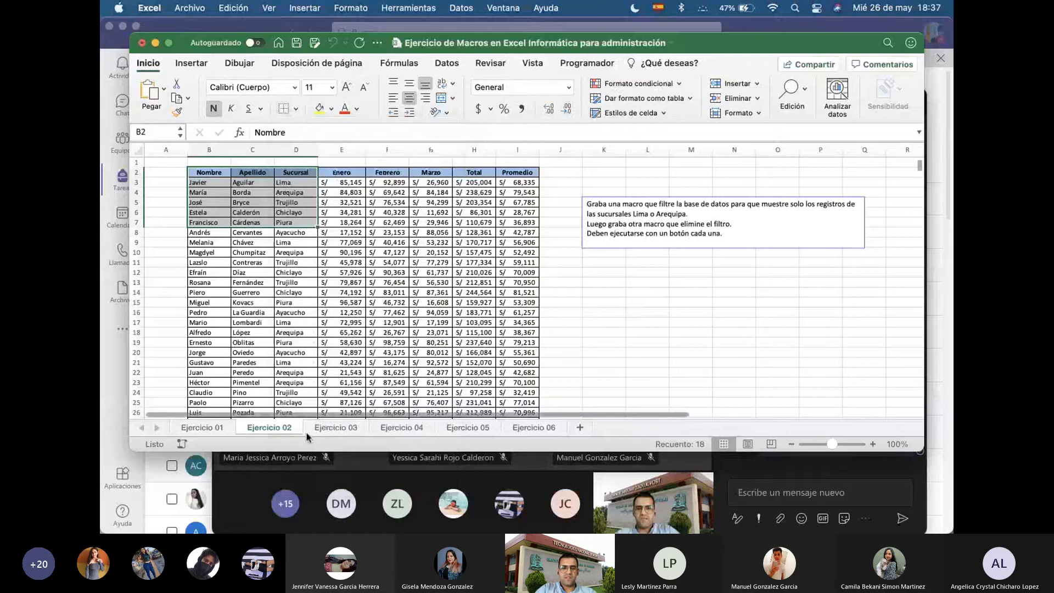
Return to the Ejercicio 01 sheet and review the macro instructions in its text box
{"action": "left_click", "coordinate": [210, 428]}
{"action": "left_click", "coordinate": [328, 208]}
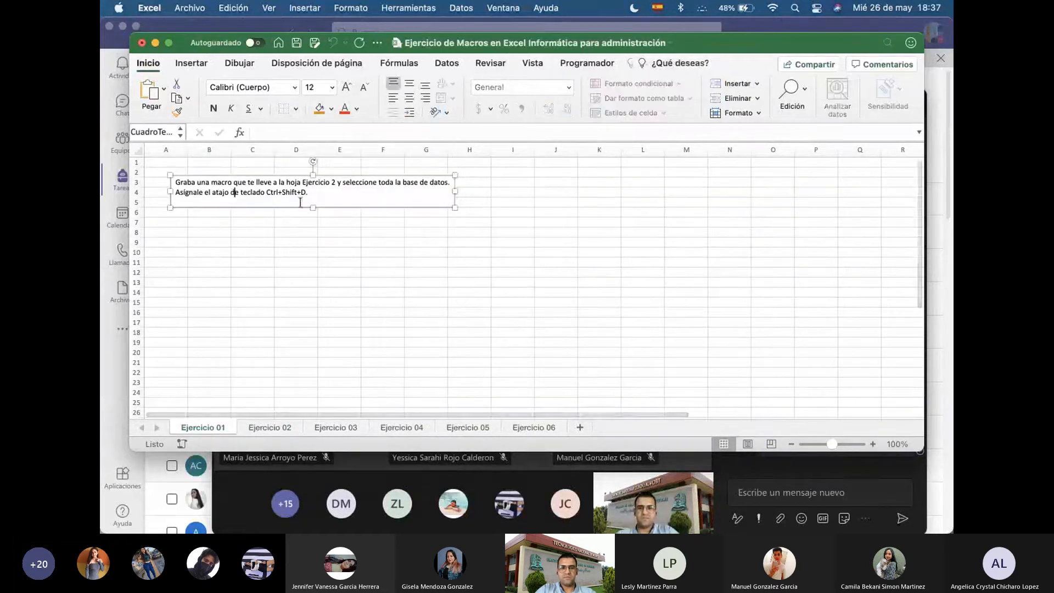
{"action": "left_click", "coordinate": [364, 262]}
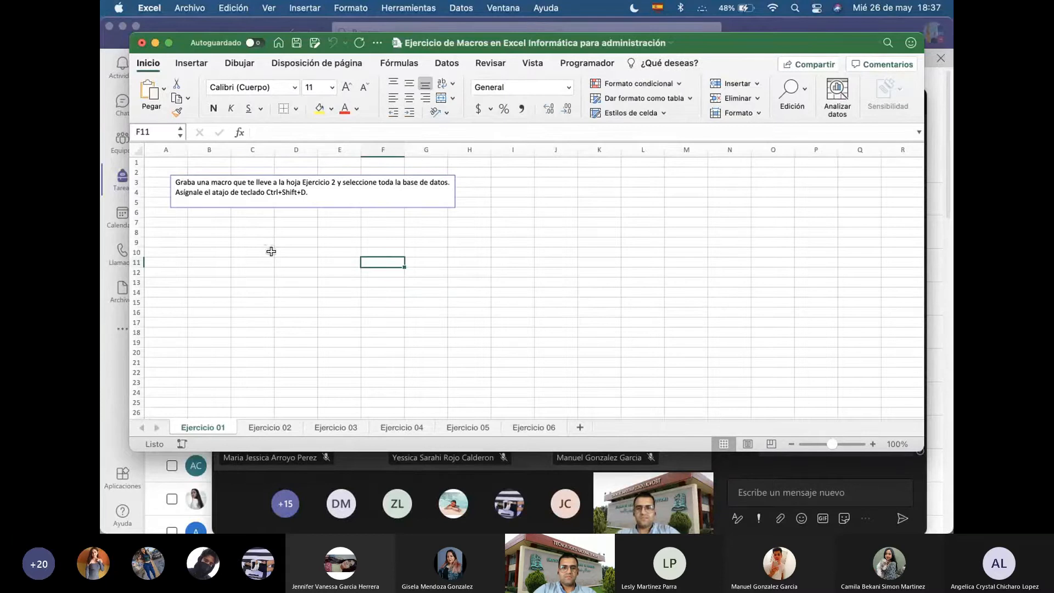
{"action": "left_click", "coordinate": [568, 204]}
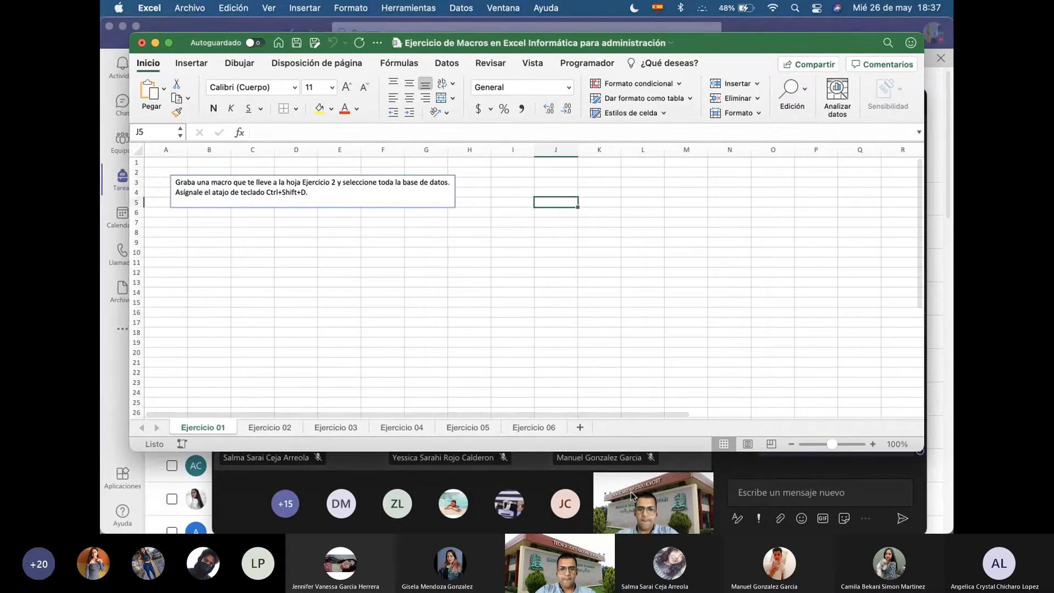
Switch to the Microsoft Teams meeting, move its window slightly upward, and return to the Excel workbook
{"action": "key", "text": "super+Tab"}
{"action": "key", "text": "super+Tab"}
{"action": "key", "text": "super+Tab"}
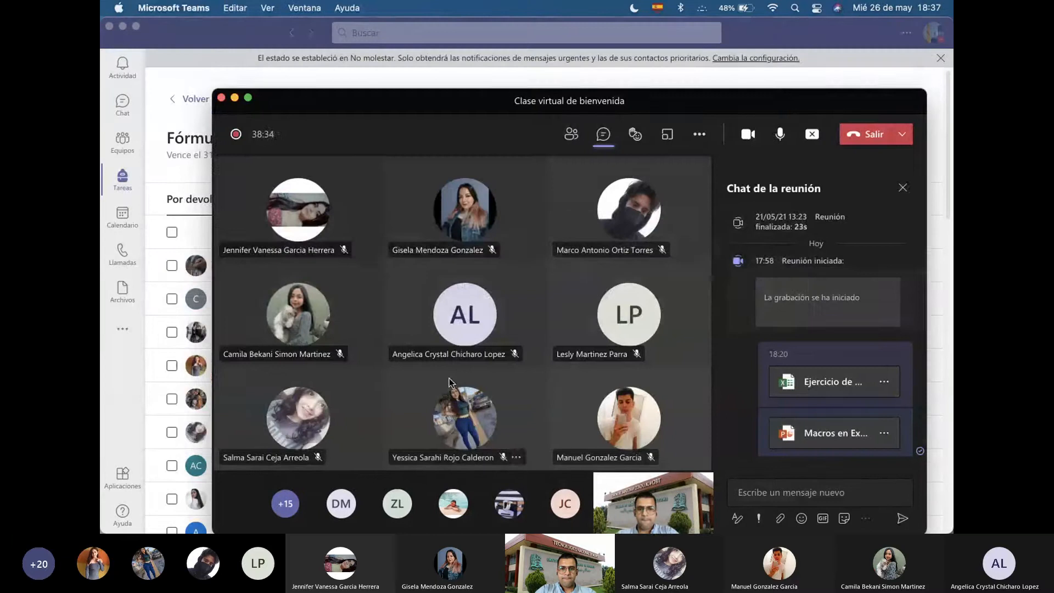
{"action": "left_click_drag", "start_coordinate": [668, 107], "coordinate": [660, 85]}
{"action": "key", "text": "super+Tab"}
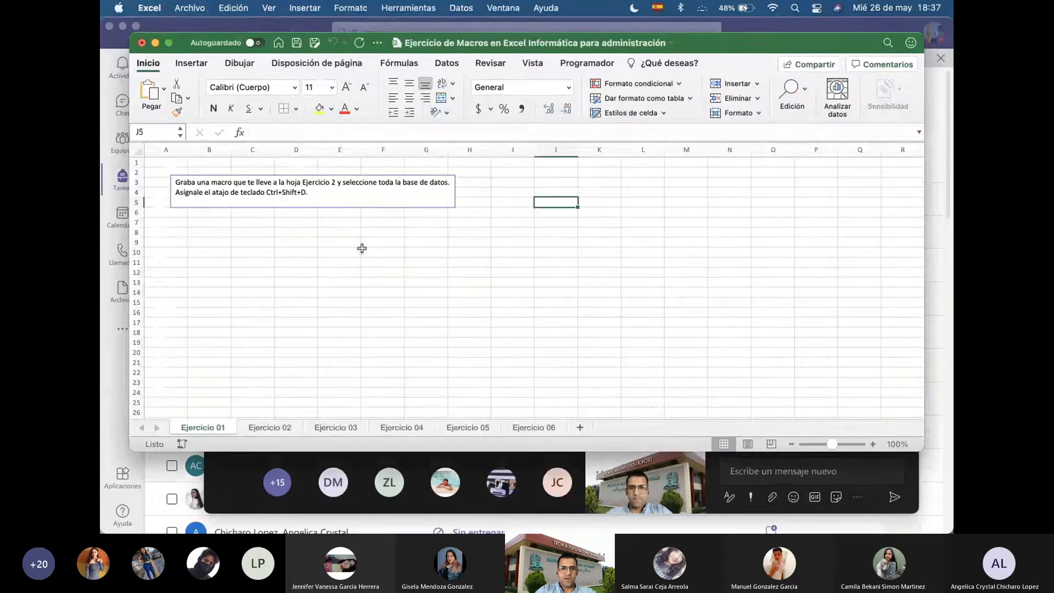
{"action": "left_click", "coordinate": [360, 250]}
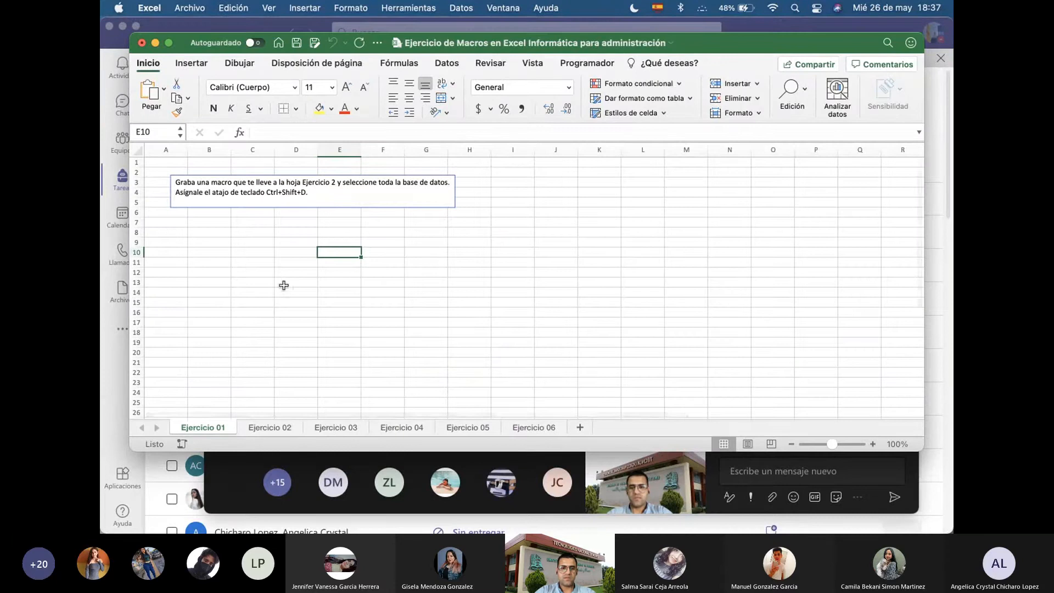
{"action": "left_click", "coordinate": [281, 222]}
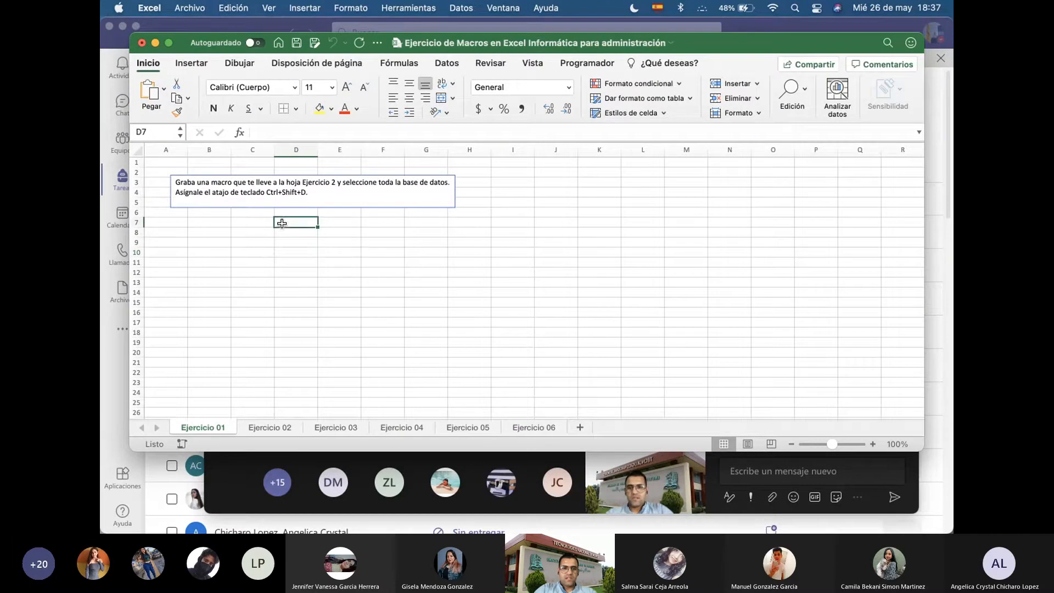
{"action": "left_click", "coordinate": [315, 194]}
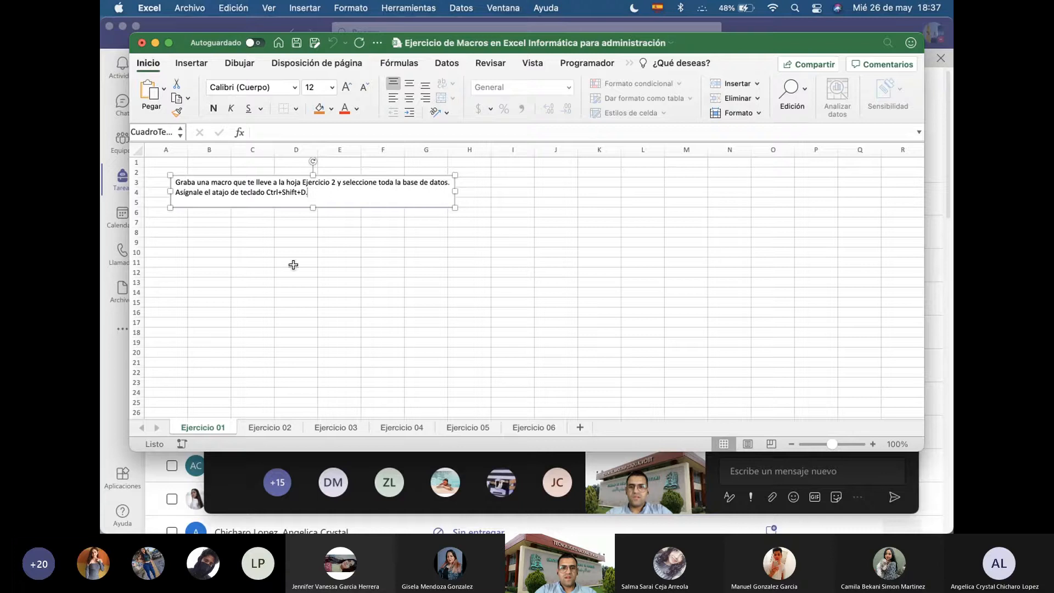
Go to the Ejercicio 02 sheet and review its instructions for the filtering macros alongside the Sucursal column of the database
{"action": "left_click", "coordinate": [270, 427]}
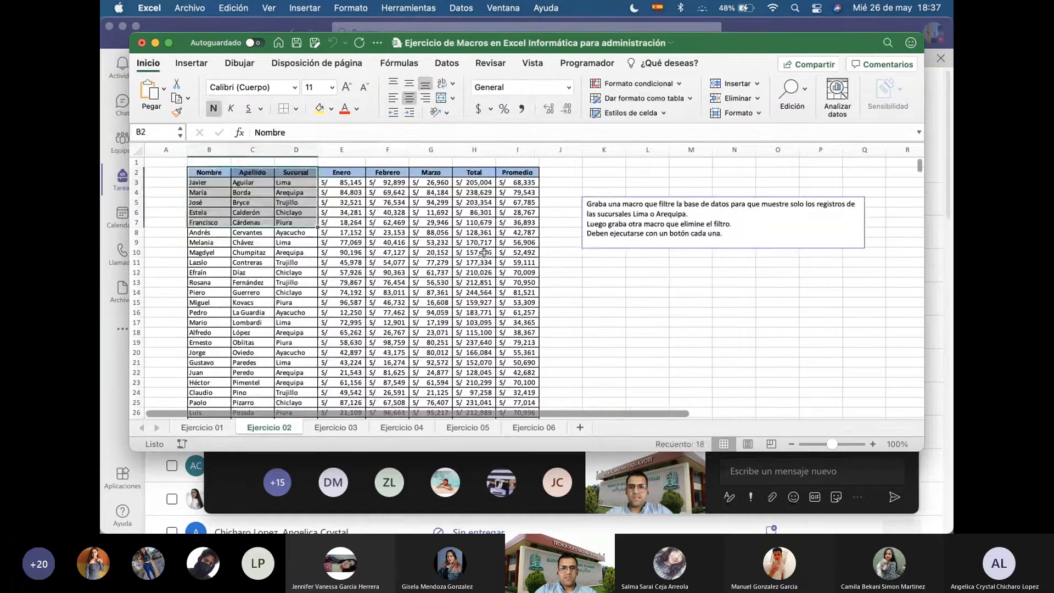
{"action": "left_click", "coordinate": [649, 206]}
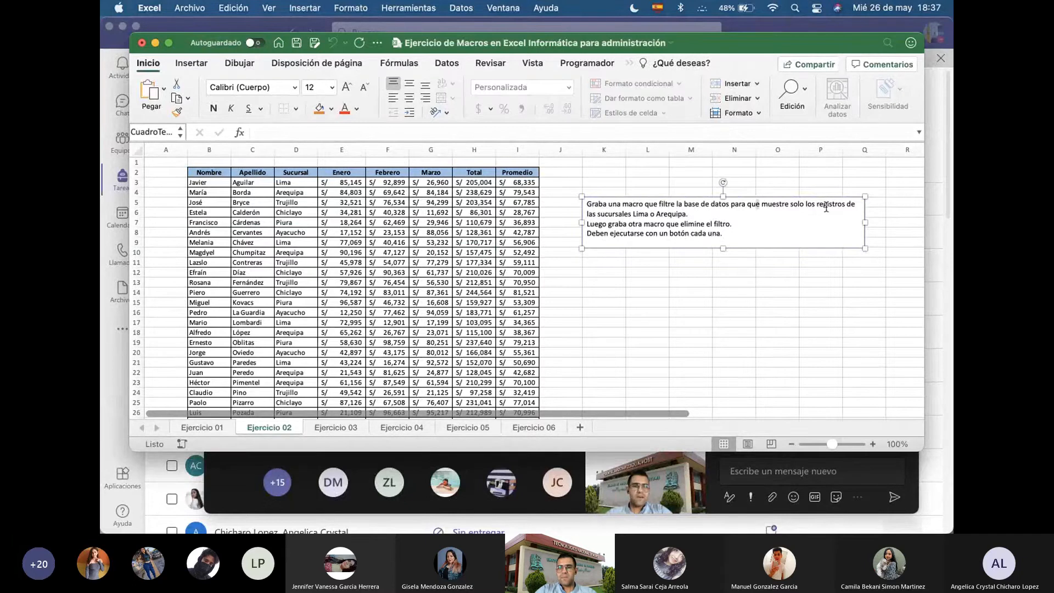
{"action": "left_click_drag", "start_coordinate": [832, 206], "coordinate": [848, 205]}
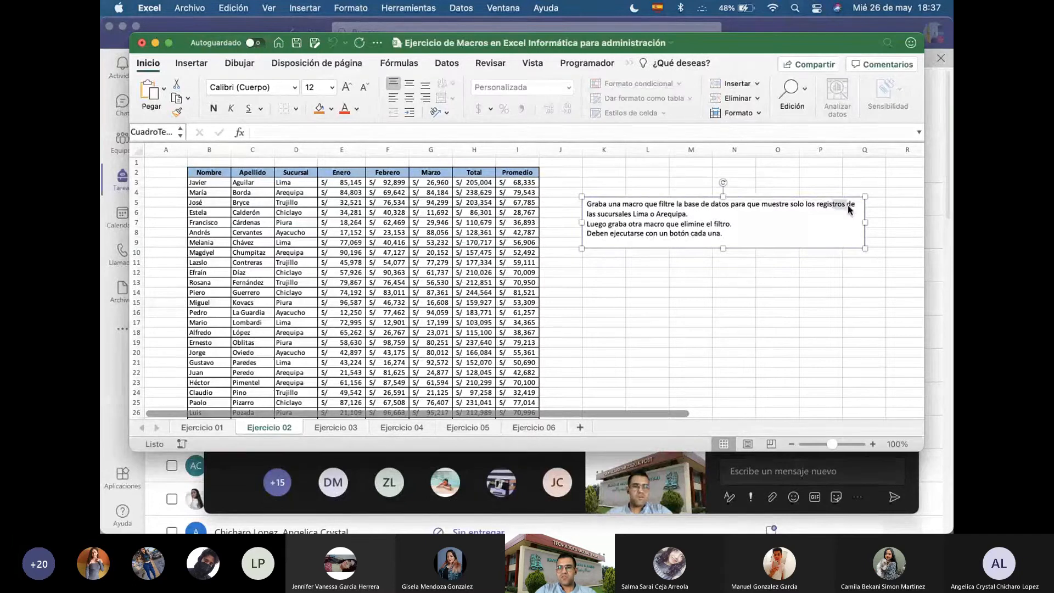
{"action": "left_click", "coordinate": [645, 216]}
{"action": "left_click", "coordinate": [298, 173]}
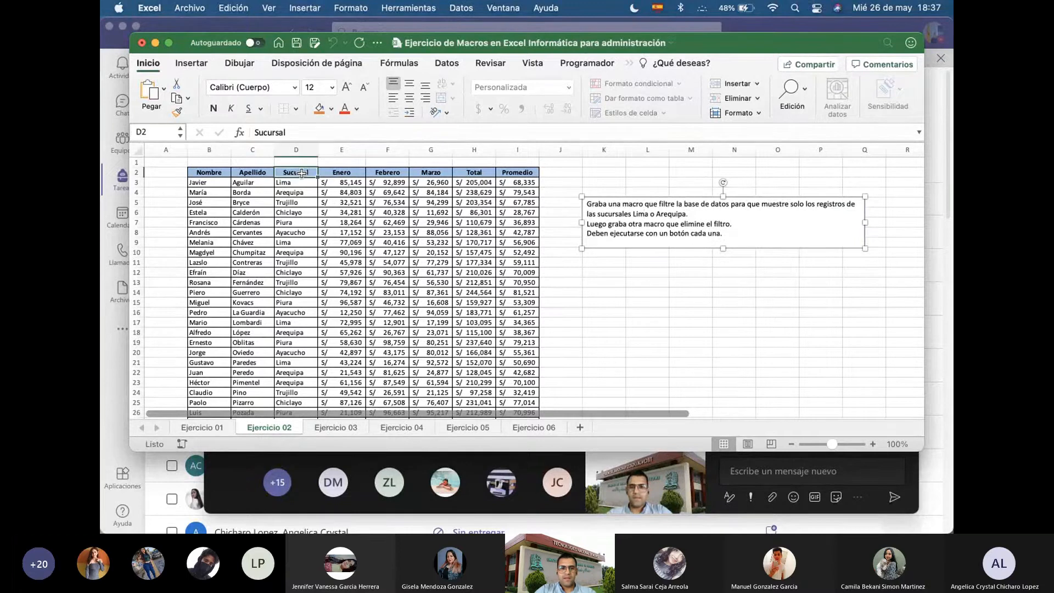
{"action": "scroll", "coordinate": [311, 309], "scroll_direction": "down", "scroll_amount": 5}
{"action": "scroll", "coordinate": [311, 309], "scroll_direction": "up", "scroll_amount": 5}
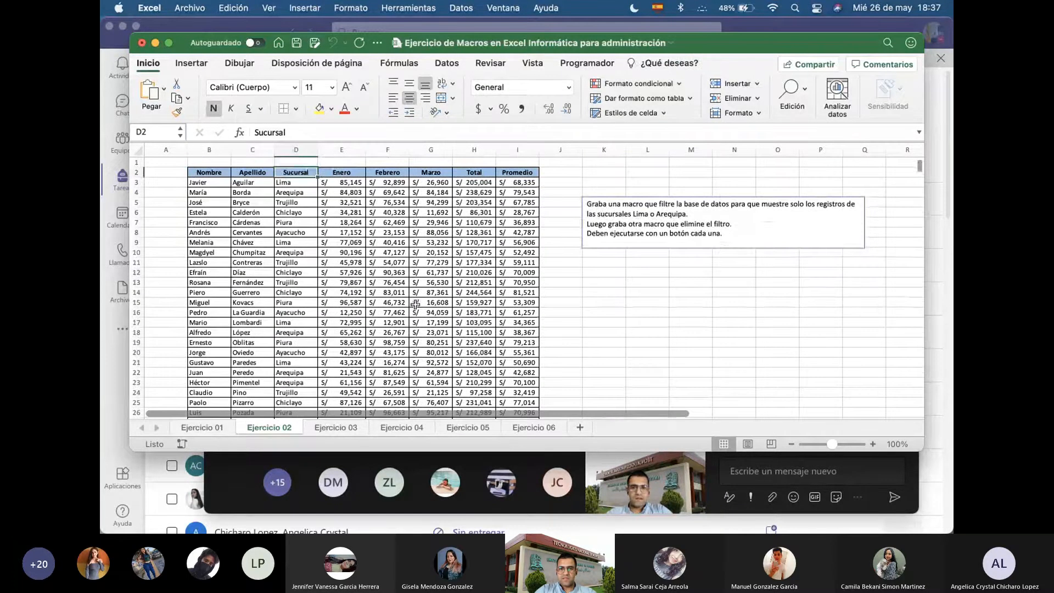
{"action": "left_click", "coordinate": [637, 225]}
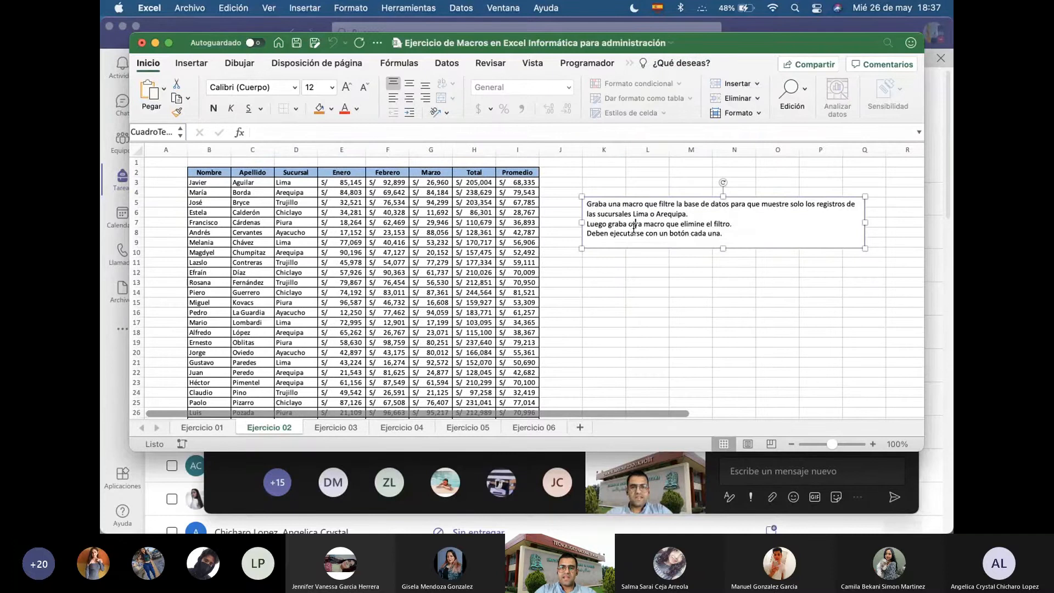
{"action": "left_click", "coordinate": [686, 224]}
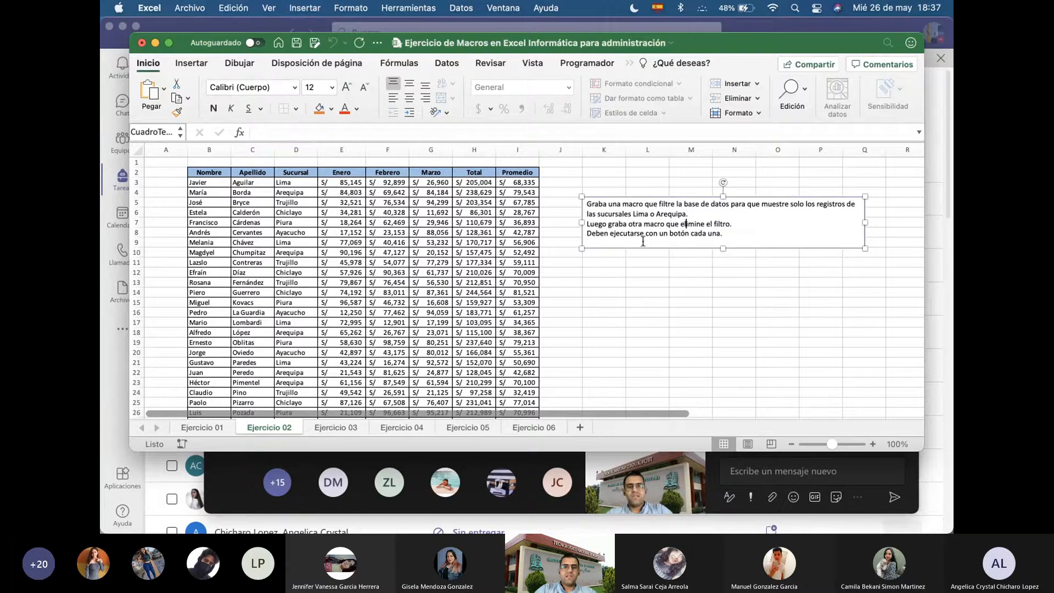
{"action": "left_click", "coordinate": [640, 233]}
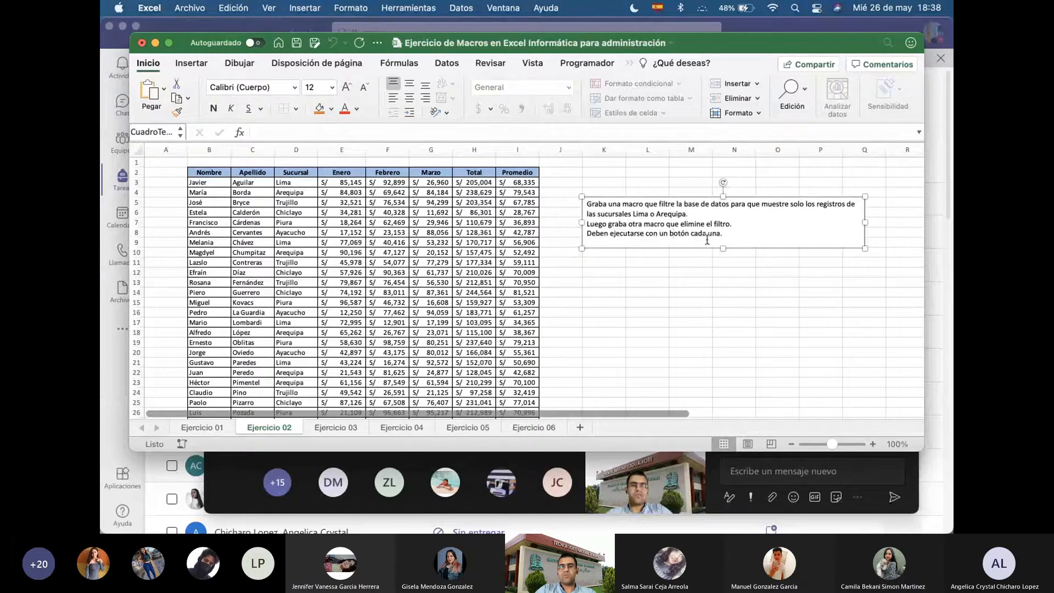
{"action": "left_click", "coordinate": [621, 346]}
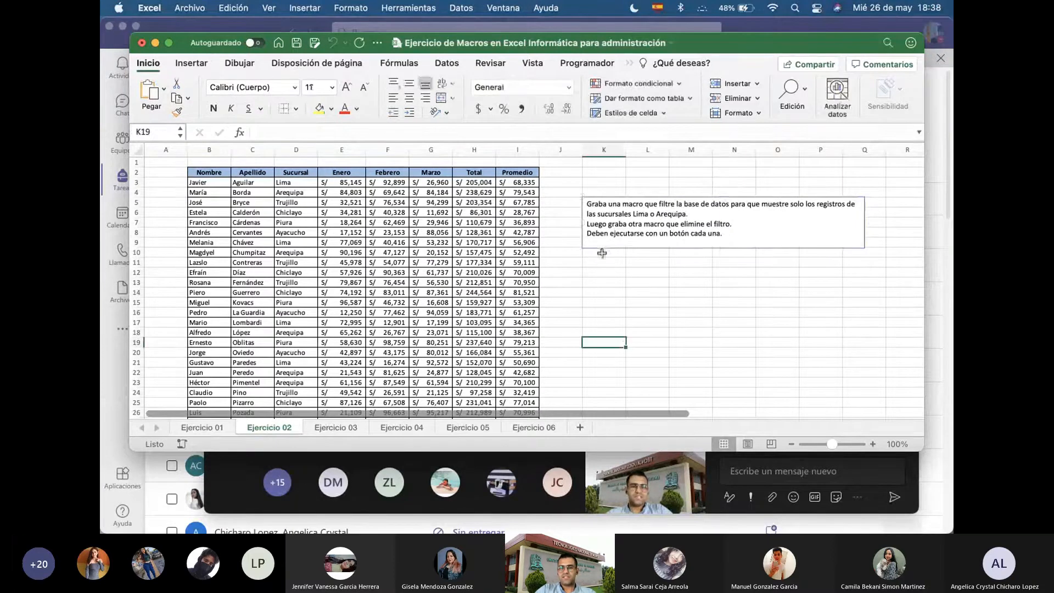
{"action": "left_click", "coordinate": [225, 426]}
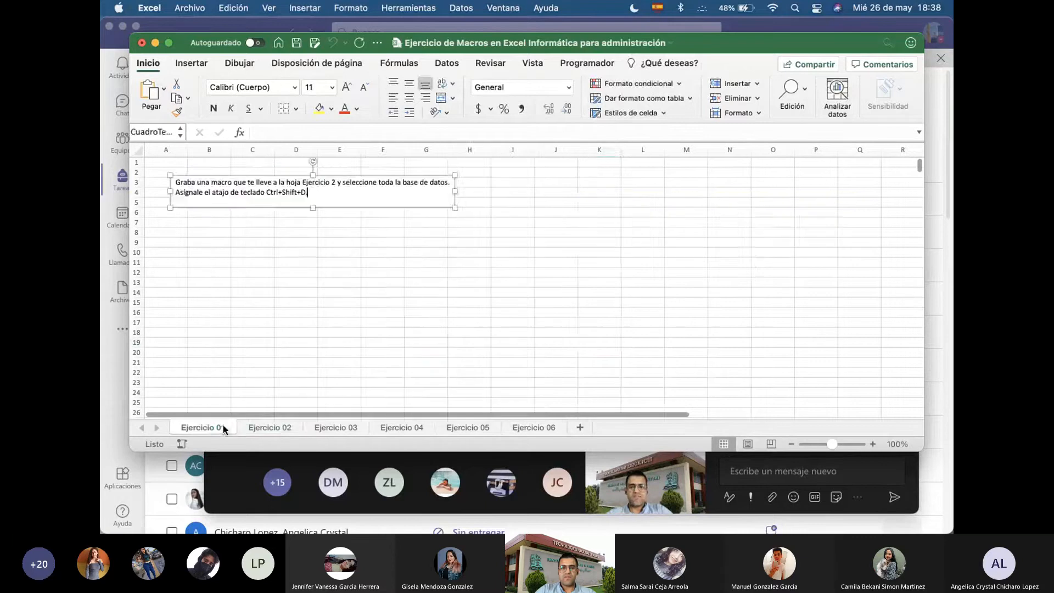
{"action": "left_click", "coordinate": [264, 427]}
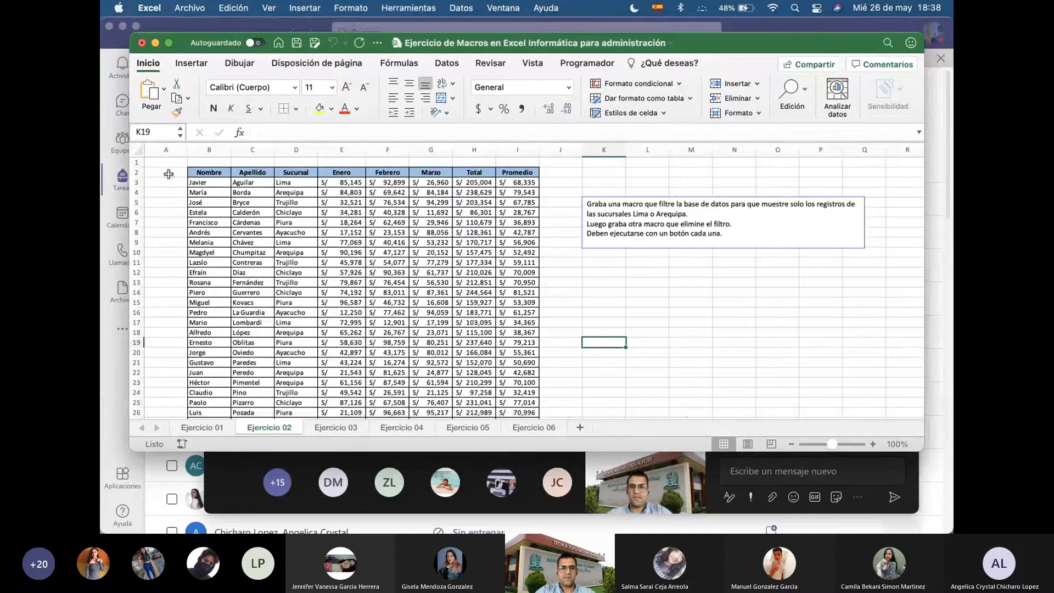
{"action": "left_click", "coordinate": [596, 284]}
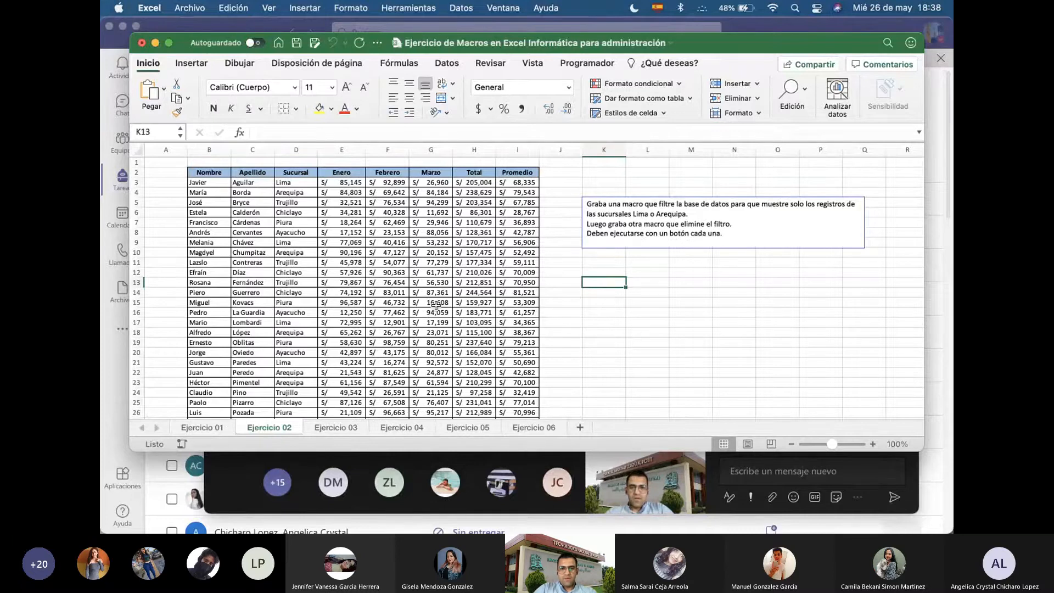
{"action": "left_click", "coordinate": [602, 301]}
{"action": "left_click", "coordinate": [606, 282]}
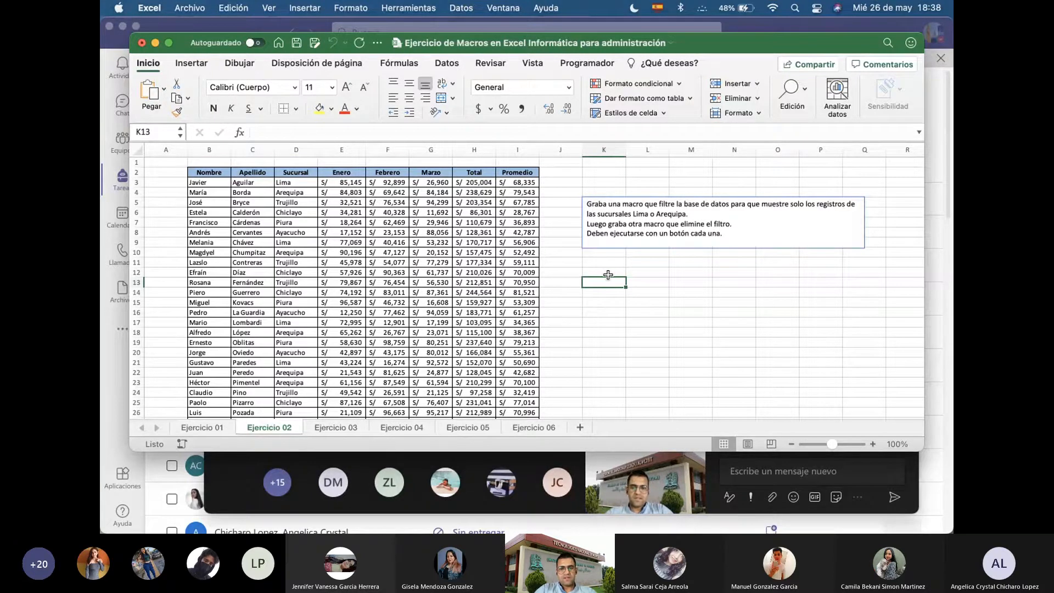
{"action": "left_click", "coordinate": [609, 269]}
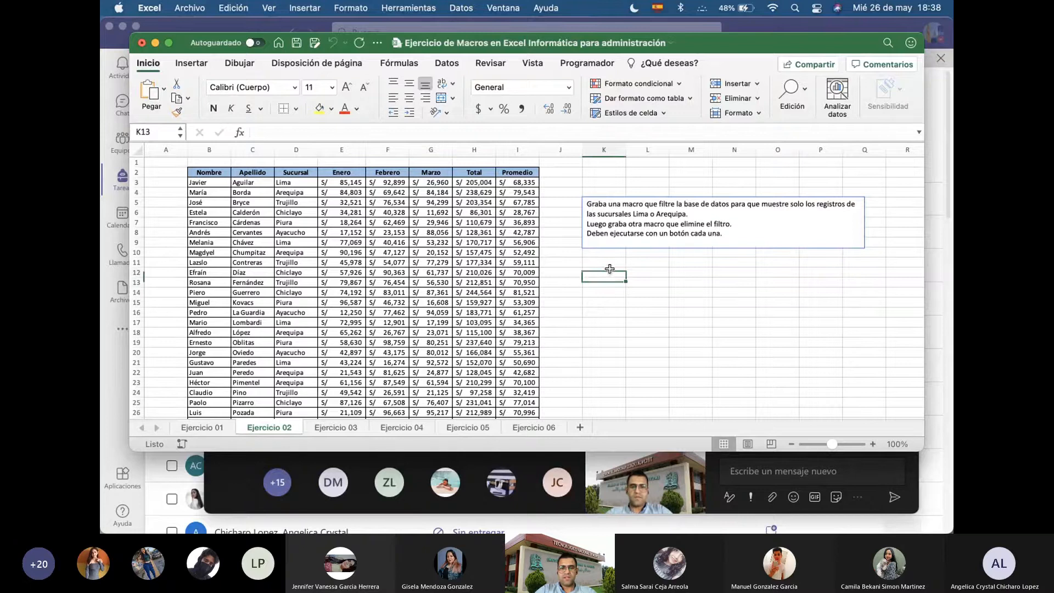
{"action": "left_click", "coordinate": [631, 298]}
{"action": "left_click", "coordinate": [602, 282]}
{"action": "left_click", "coordinate": [618, 292]}
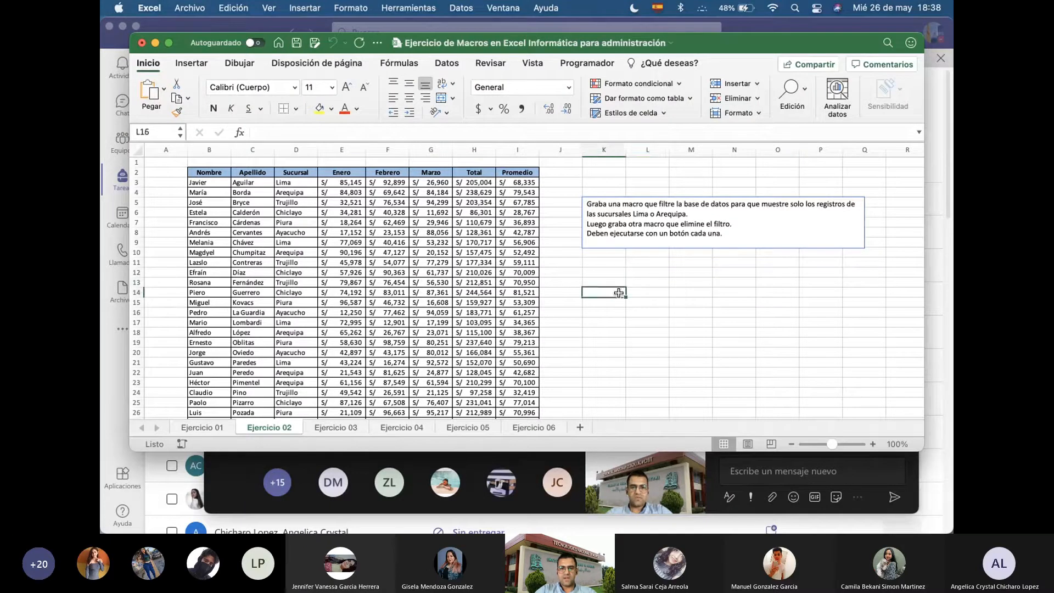
{"action": "left_click", "coordinate": [801, 276]}
{"action": "left_click", "coordinate": [365, 223]}
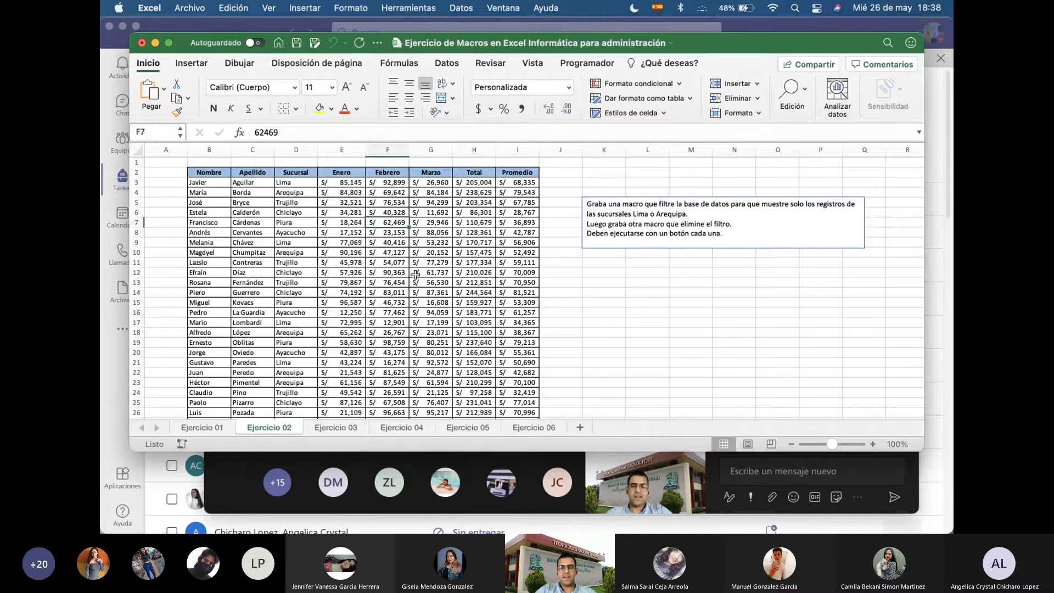
{"action": "left_click", "coordinate": [603, 282]}
{"action": "left_click", "coordinate": [373, 265]}
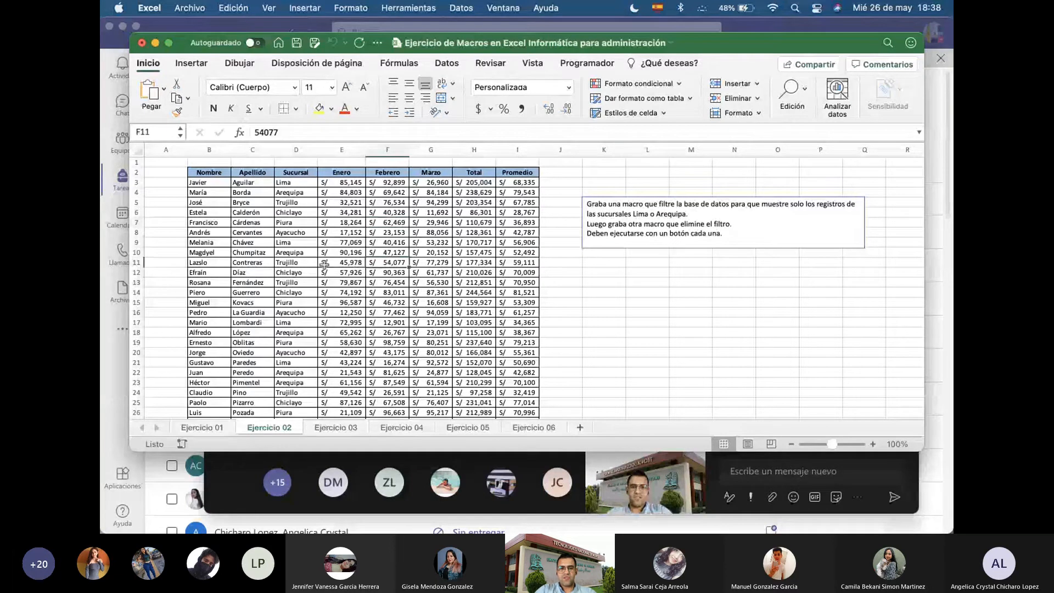
{"action": "left_click", "coordinate": [204, 185]}
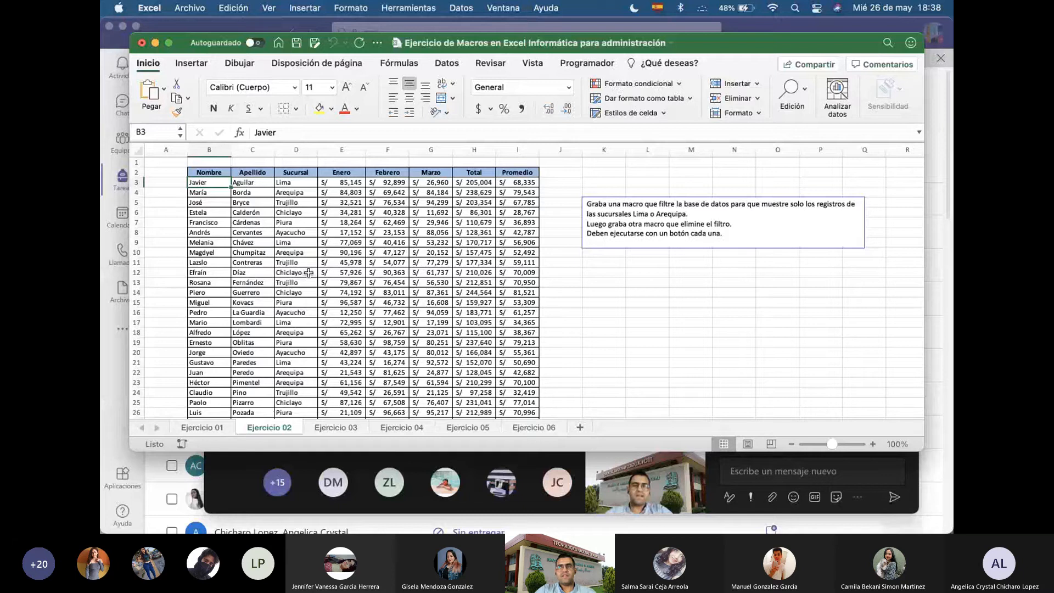
{"action": "left_click", "coordinate": [664, 281]}
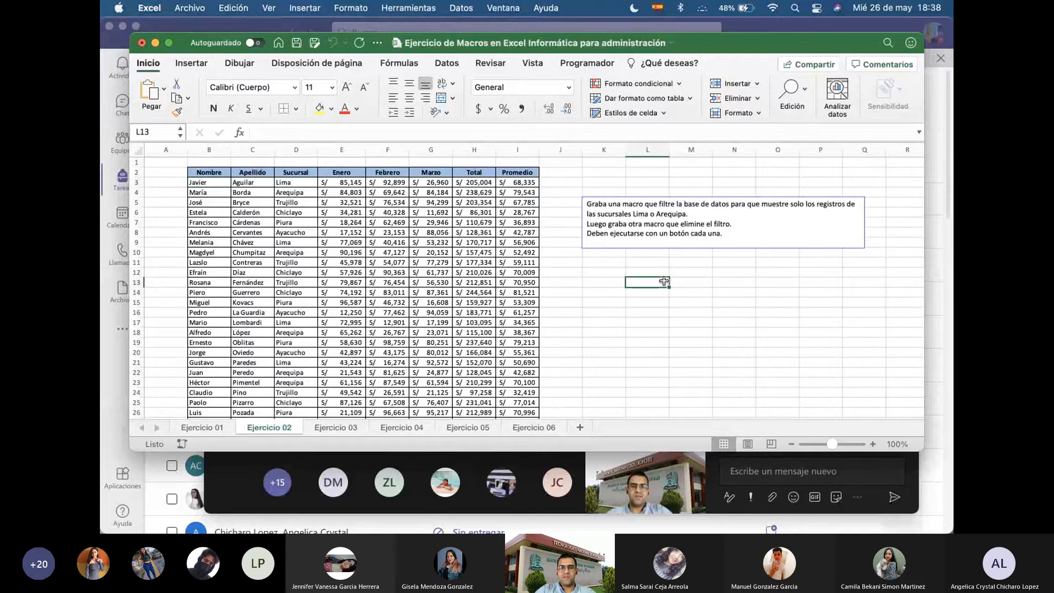
{"action": "left_click", "coordinate": [614, 303]}
{"action": "left_click", "coordinate": [623, 274]}
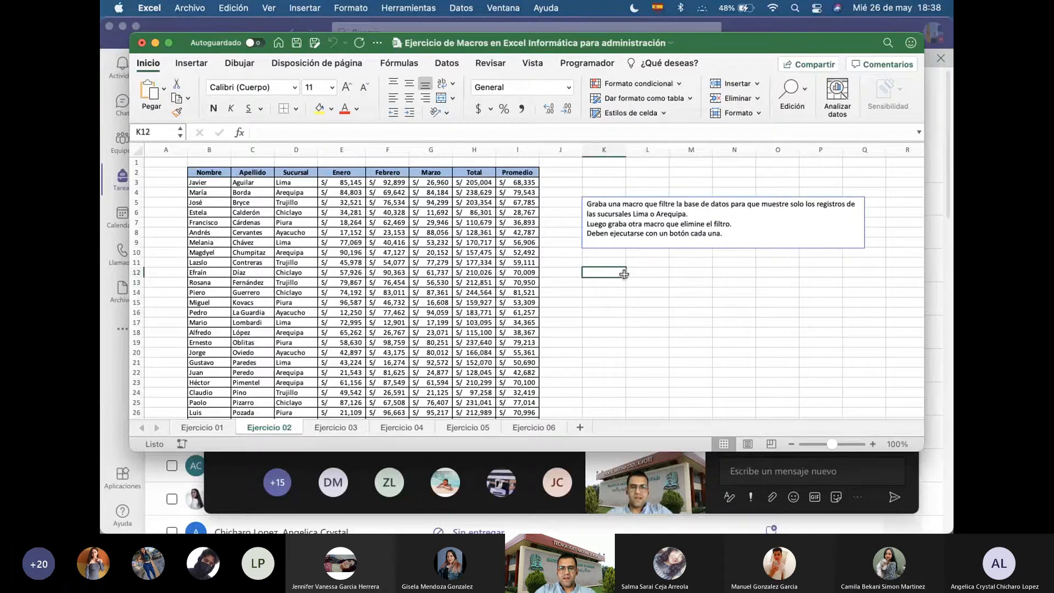
{"action": "left_click", "coordinate": [659, 283]}
{"action": "key", "text": "Up"}
{"action": "key", "text": "Up"}
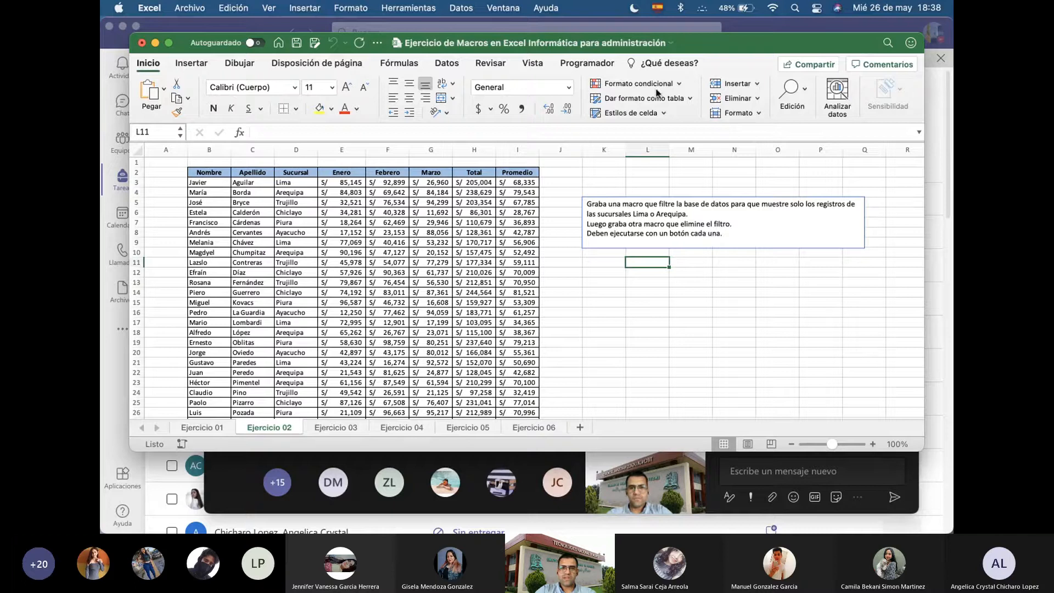
Set up a new macro recording from the Ejercicio 02 sheet, naming it FiltrarTabla and storing it in Este libro
{"action": "left_click", "coordinate": [586, 63]}
{"action": "left_click", "coordinate": [532, 62]}
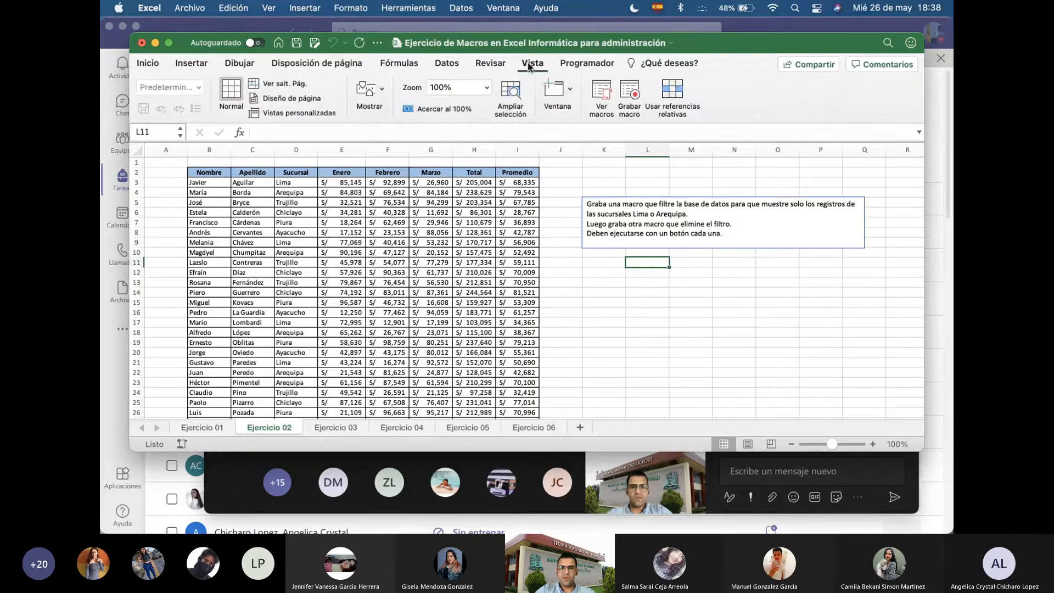
{"action": "left_click", "coordinate": [633, 93]}
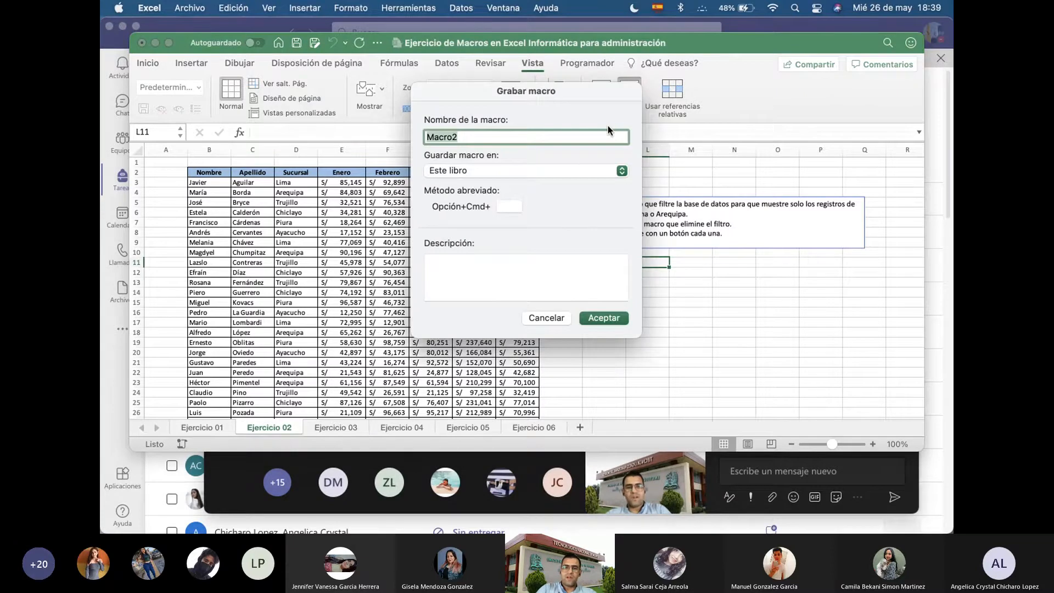
{"action": "left_click_drag", "start_coordinate": [596, 90], "coordinate": [495, 112]}
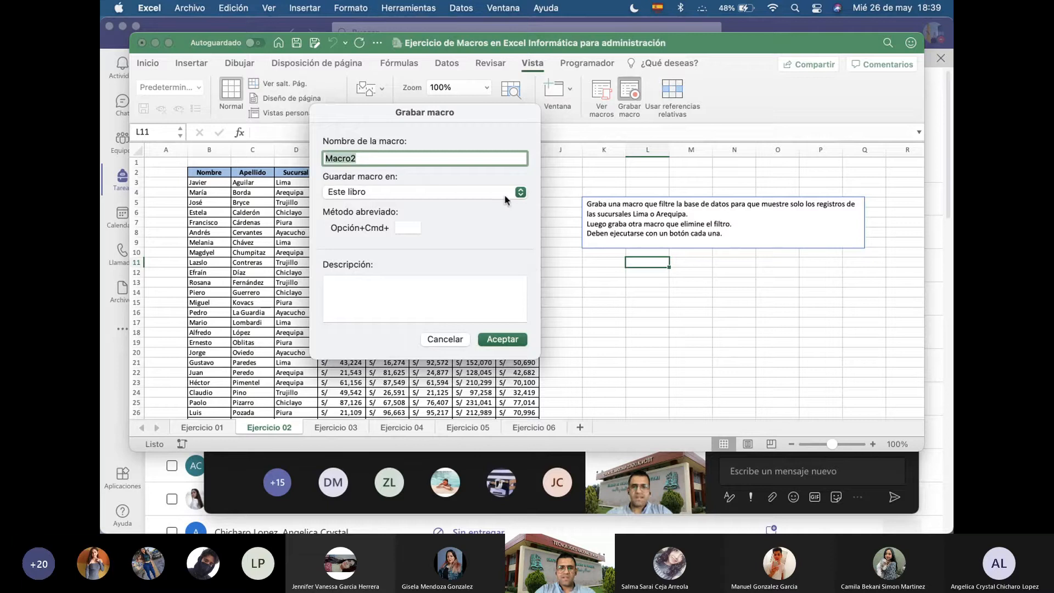
{"action": "type", "text": "FiltrarTabla"}
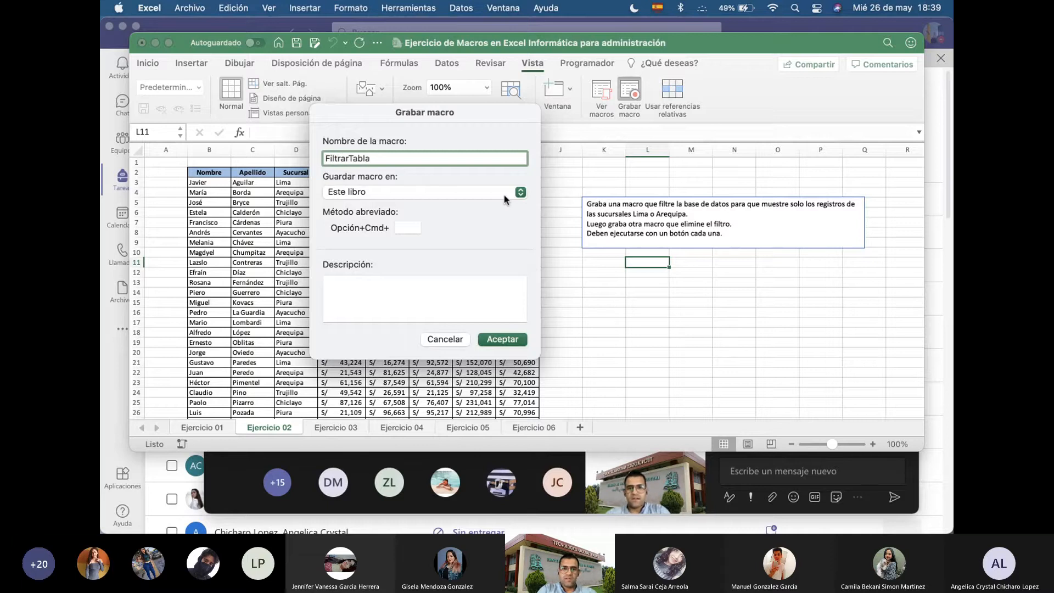
{"action": "left_click", "coordinate": [473, 193]}
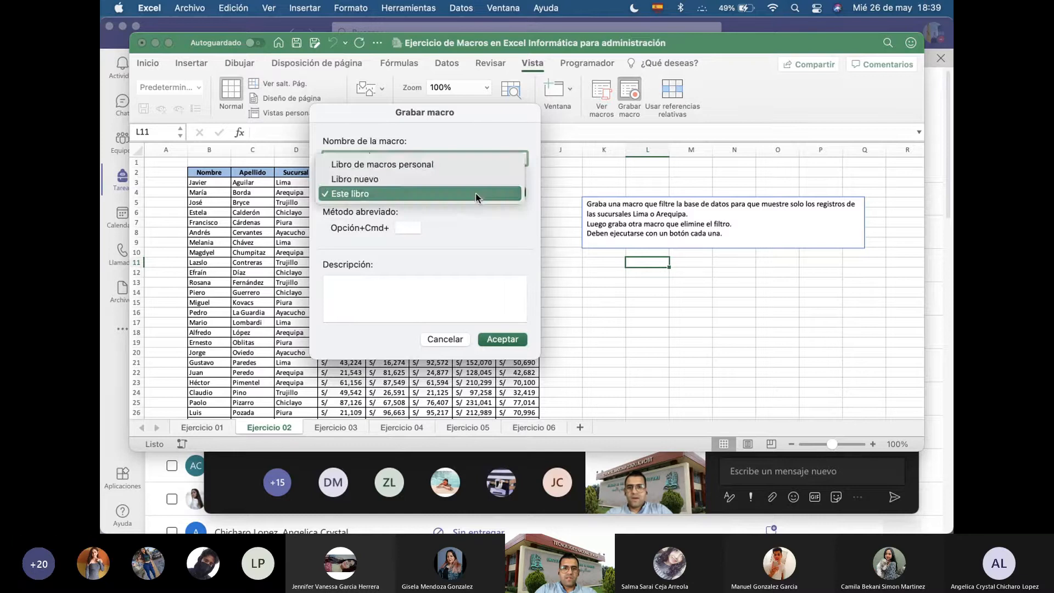
{"action": "type", "text": "Tabla"}
{"action": "left_click", "coordinate": [476, 193]}
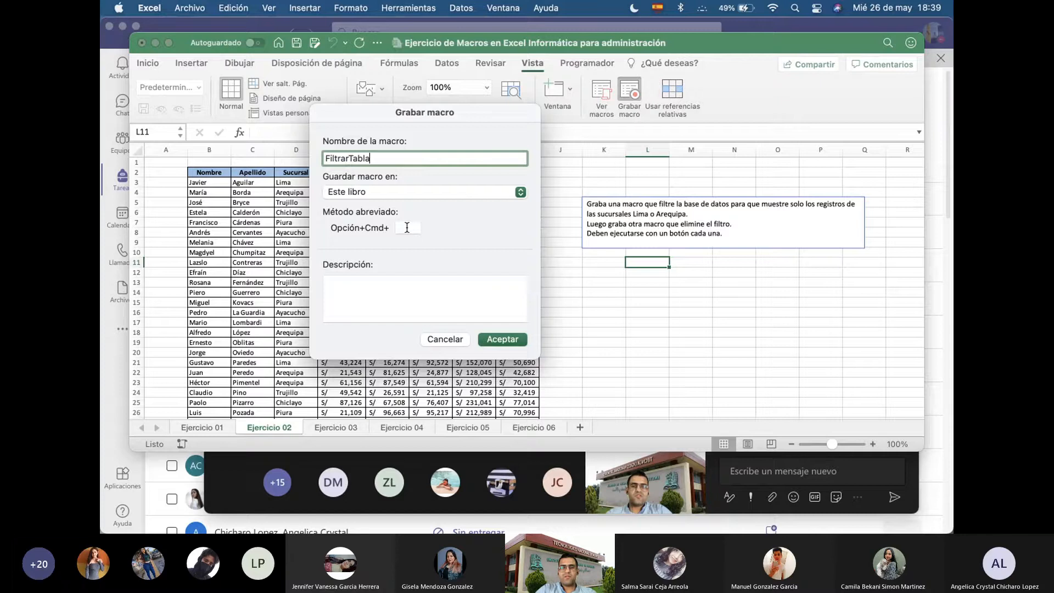
Enter "Filtrar la tabla por sucursal" as the description of the FiltrarTabla macro
{"action": "left_click", "coordinate": [370, 299]}
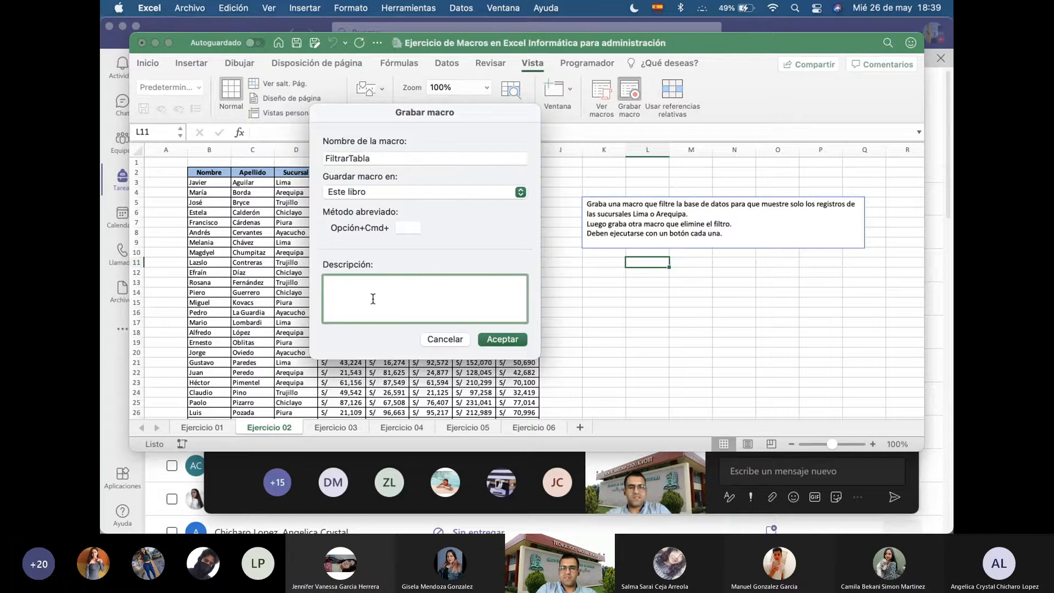
{"action": "type", "text": "Filt"}
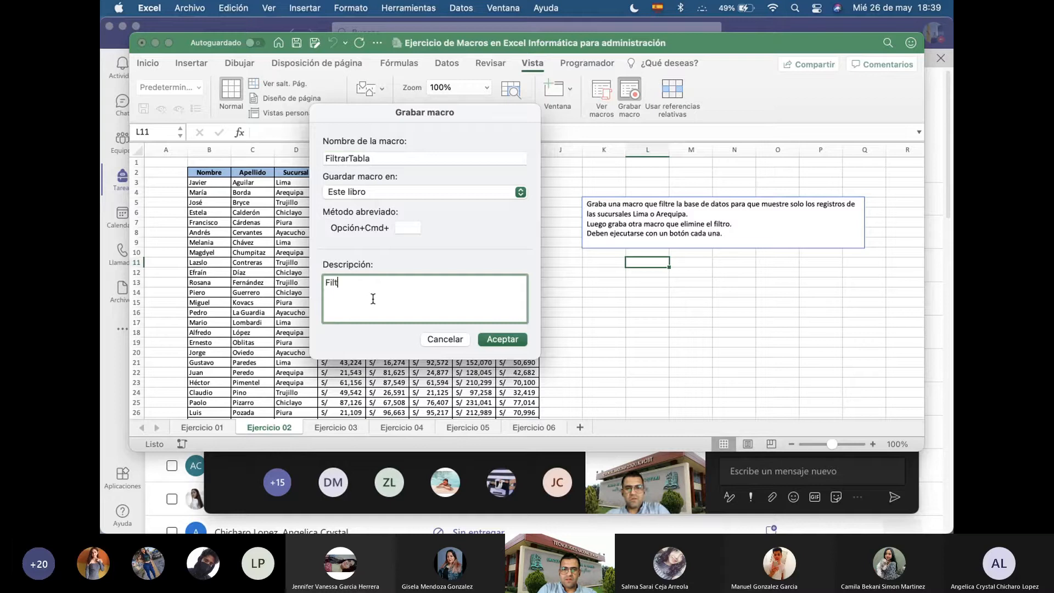
{"action": "type", "text": "rar la tabla por"}
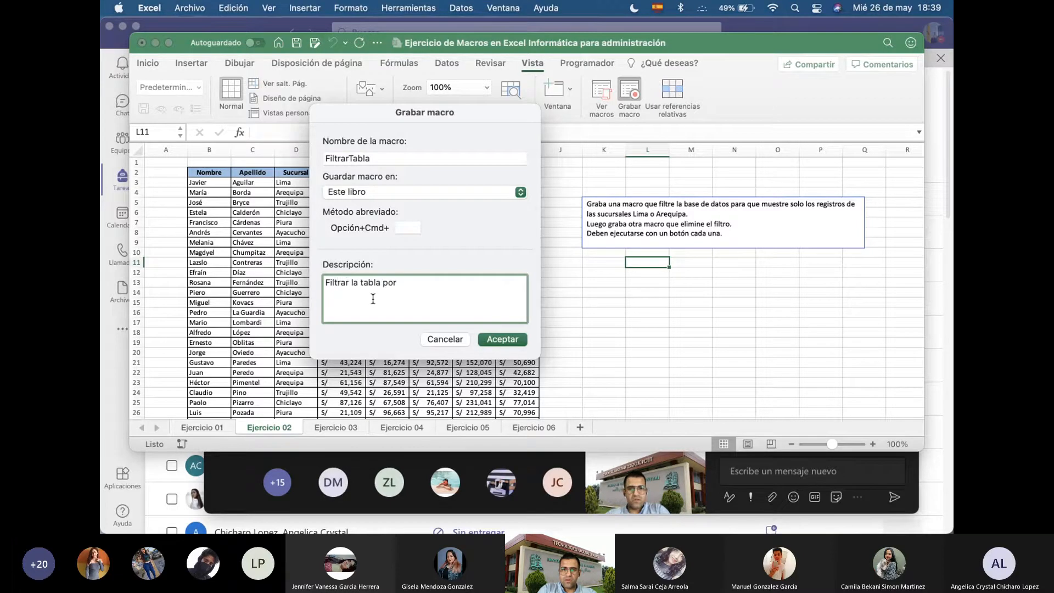
{"action": "type", "text": " suc"}
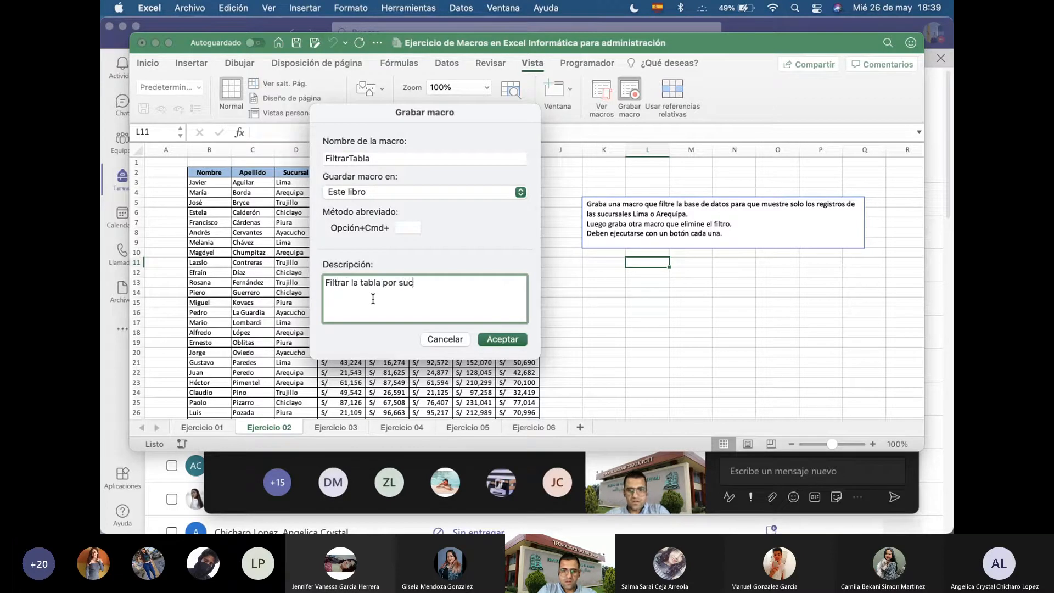
{"action": "type", "text": "ursal"}
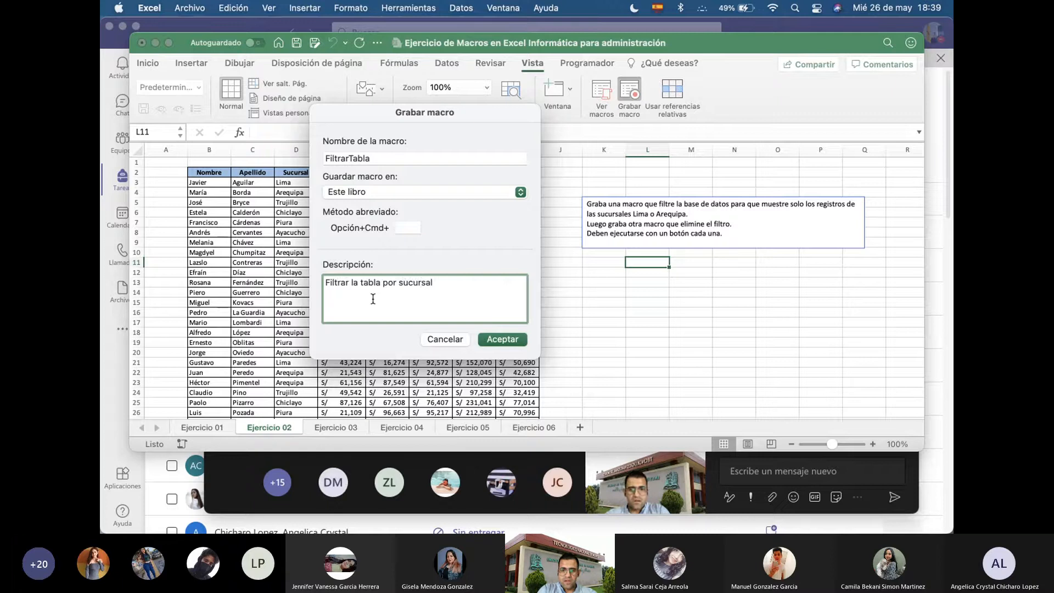
Extend the FiltrarTabla macro's description with "Lima o Arequipa" and start the recording
{"action": "type", "text": " Lima o A"}
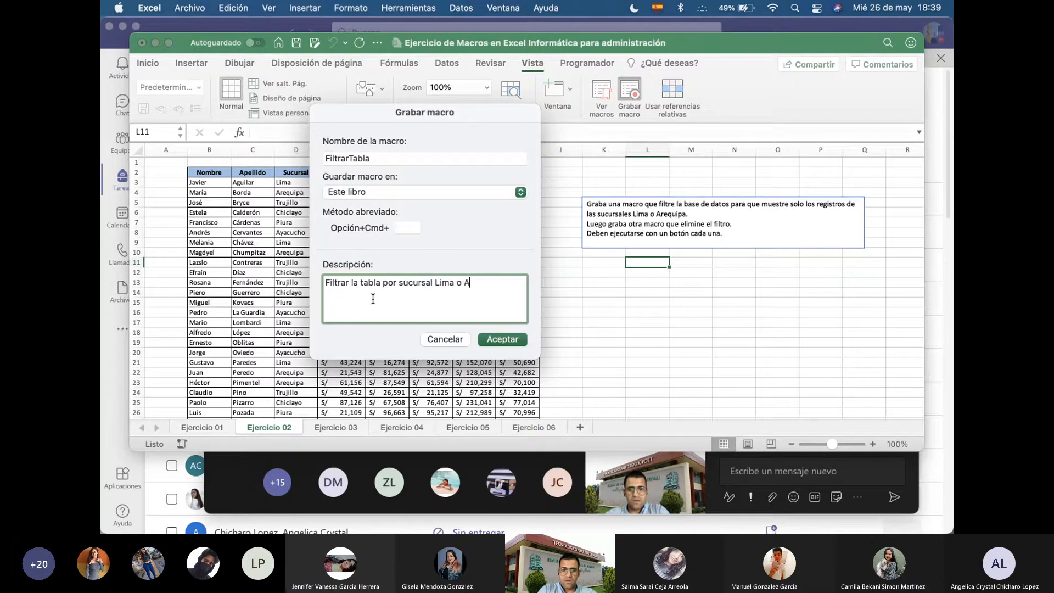
{"action": "type", "text": "requipa"}
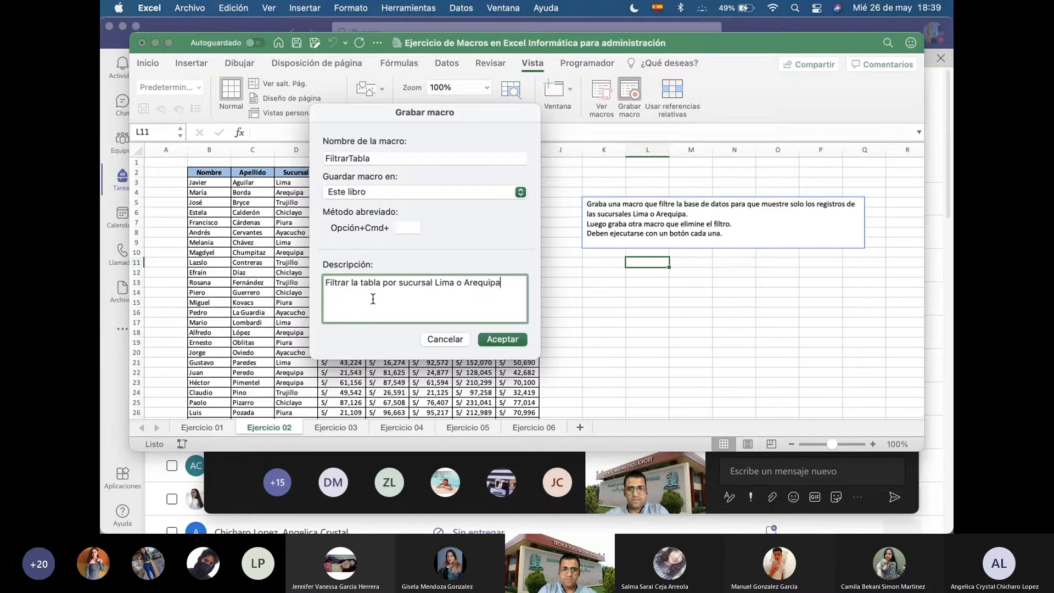
{"action": "left_click", "coordinate": [518, 336]}
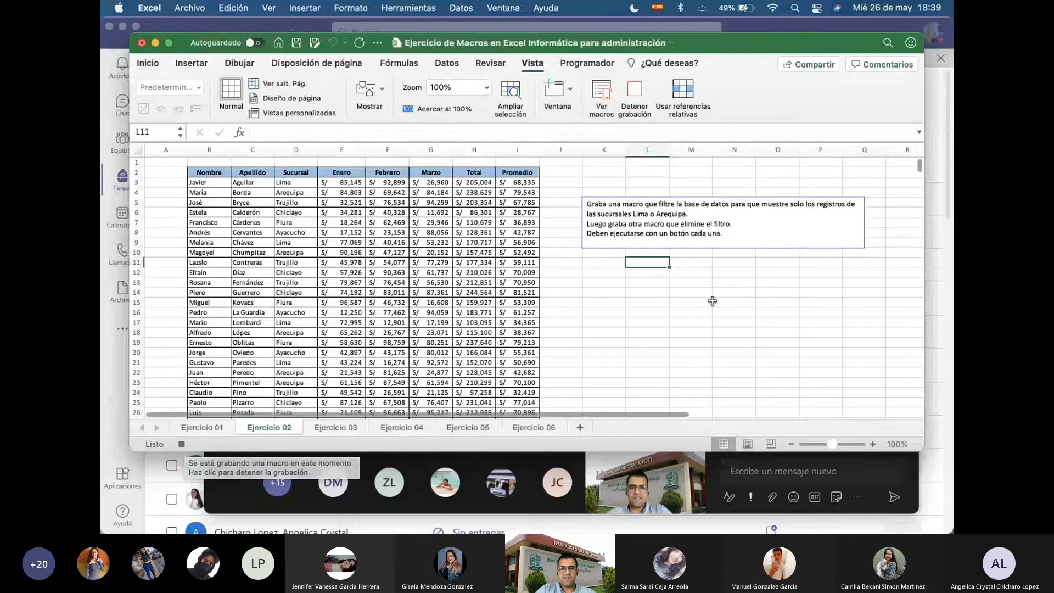
Select the entire database table on the Ejercicio 02 sheet, headers included, starting from a cell in the Sucursal column
{"action": "left_click", "coordinate": [379, 234]}
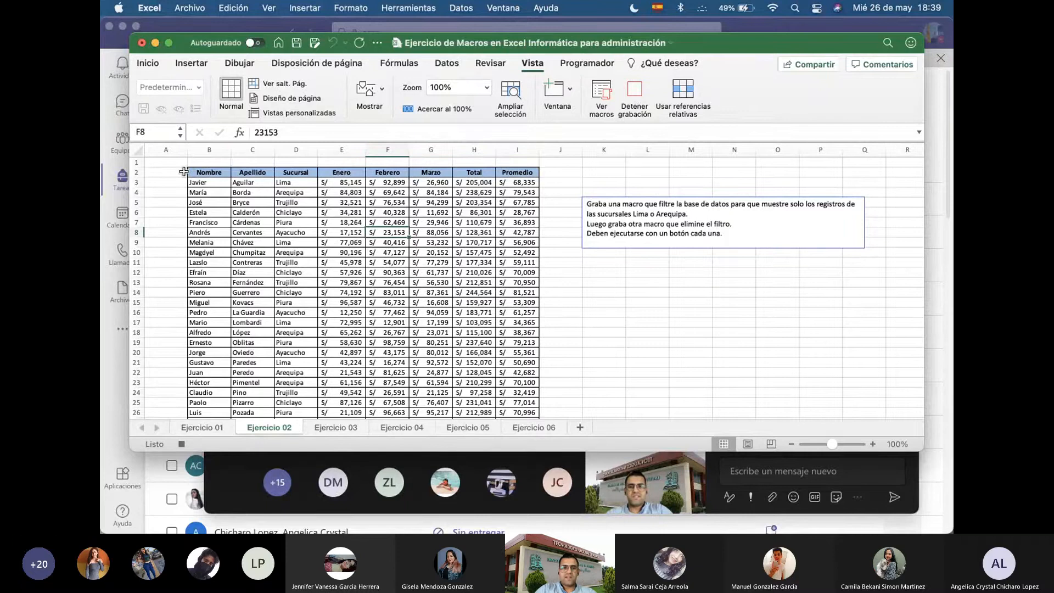
{"action": "left_click_drag", "start_coordinate": [184, 171], "coordinate": [374, 364]}
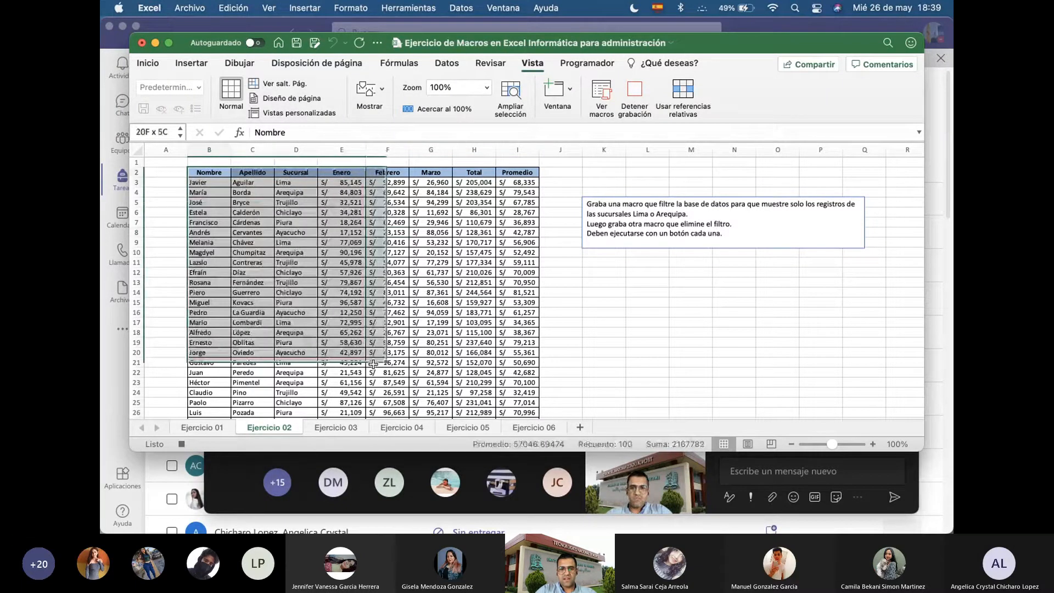
{"action": "left_click_drag", "start_coordinate": [373, 364], "coordinate": [521, 413]}
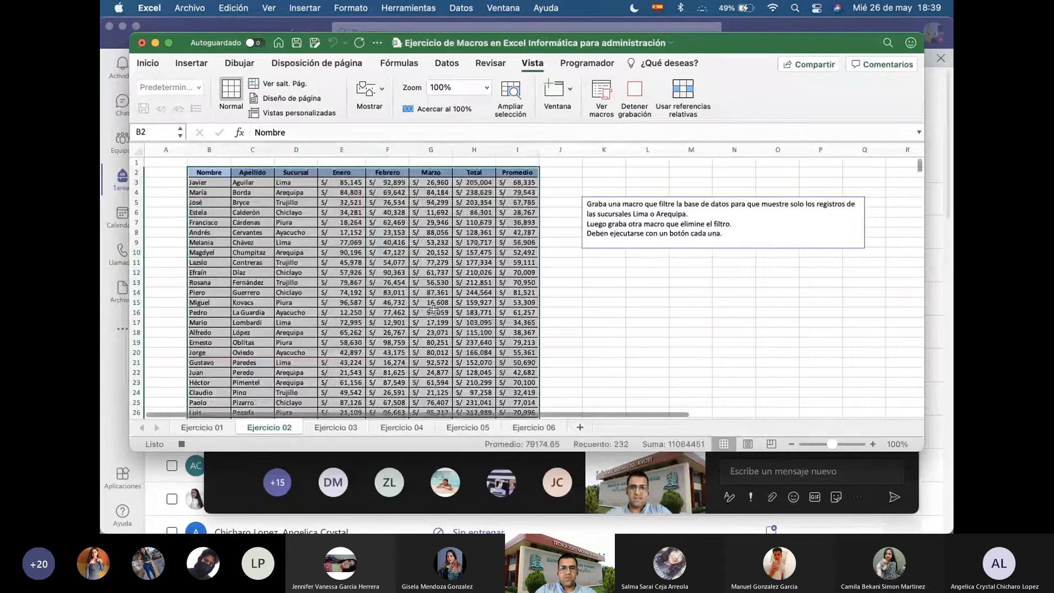
{"action": "left_click", "coordinate": [341, 282]}
{"action": "left_click", "coordinate": [295, 253]}
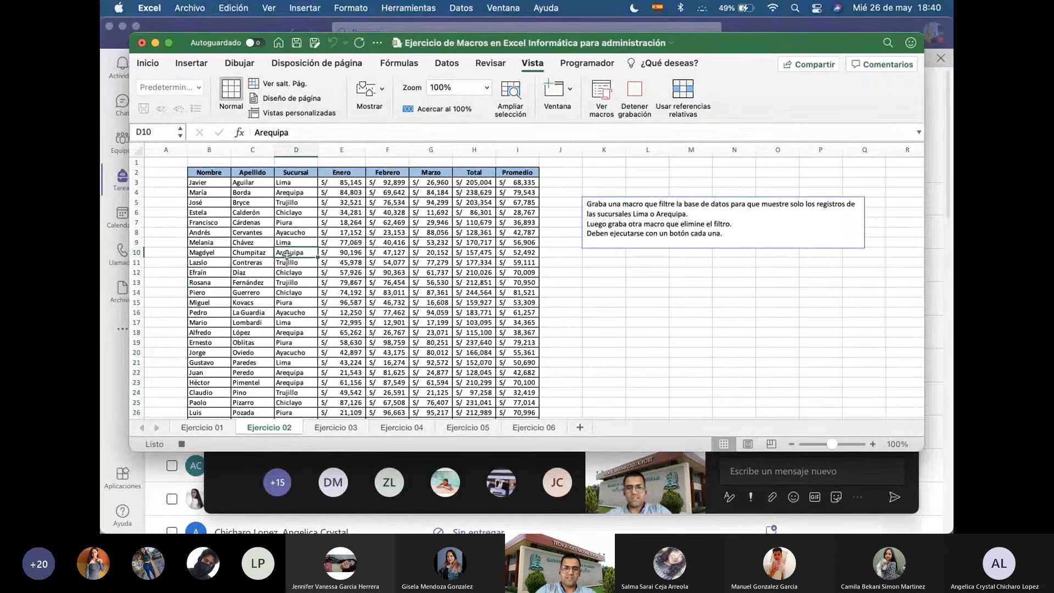
{"action": "key", "text": "super+a"}
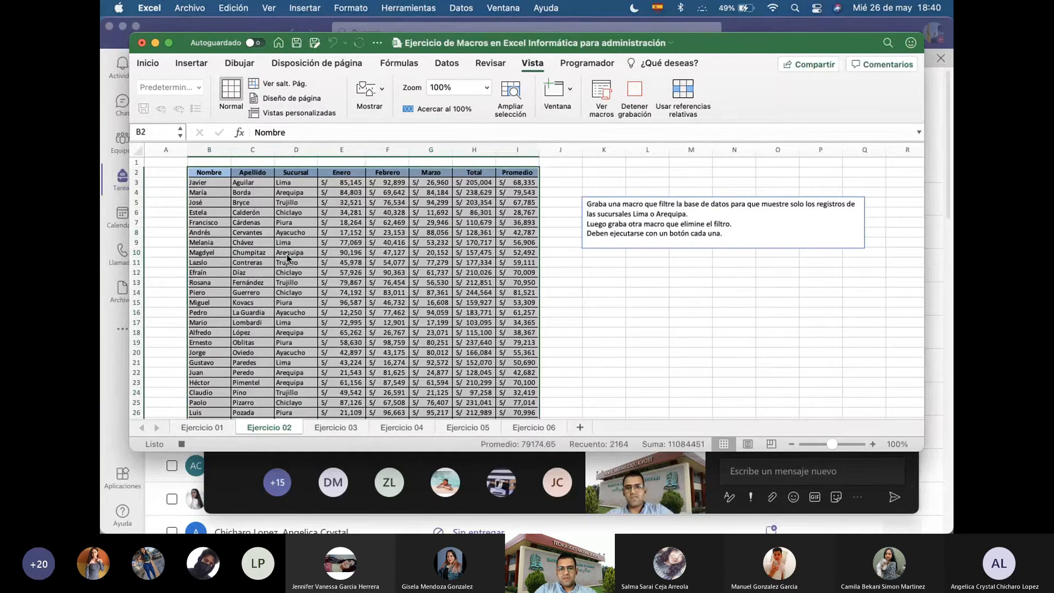
Switch to Microsoft Teams, send "ctrl+shift+* seleccionar toda la tabla" in the meeting chat, and return to the Excel workbook
{"action": "mouse_move", "coordinate": [641, 526]}
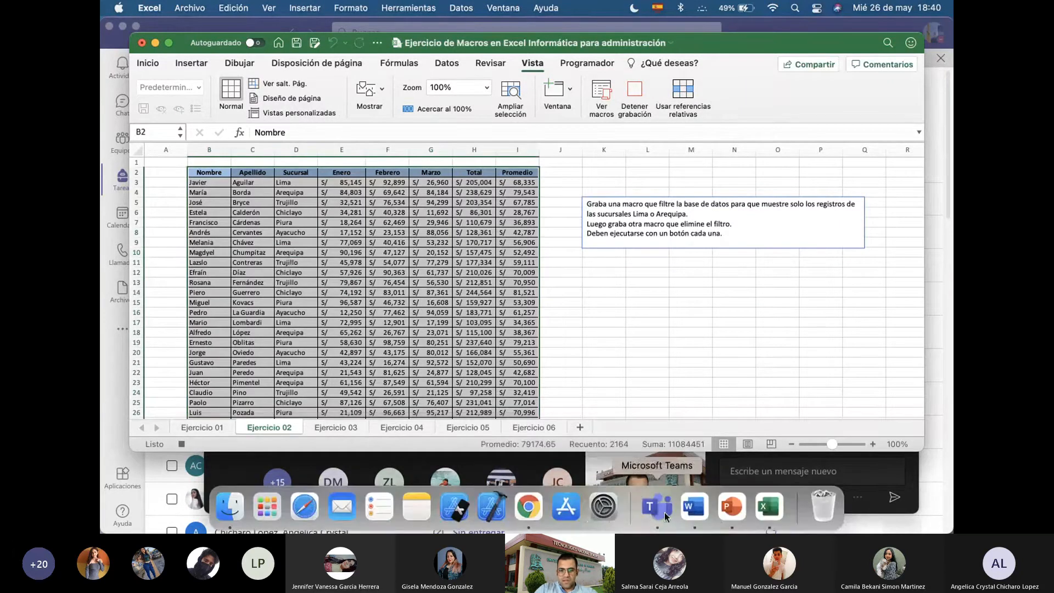
{"action": "left_click", "coordinate": [663, 512]}
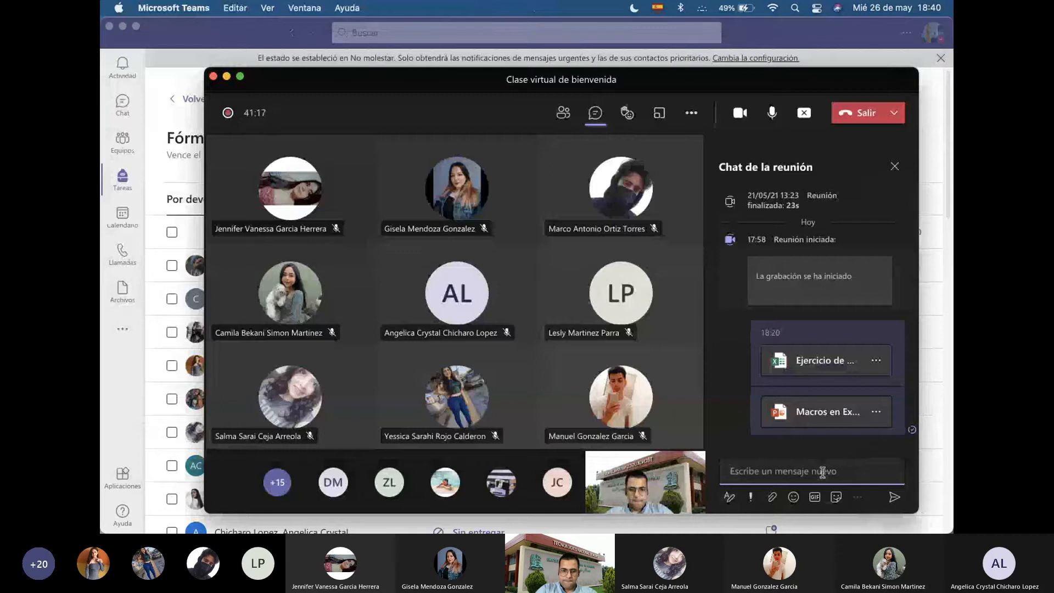
{"action": "type", "text": "ctrl"}
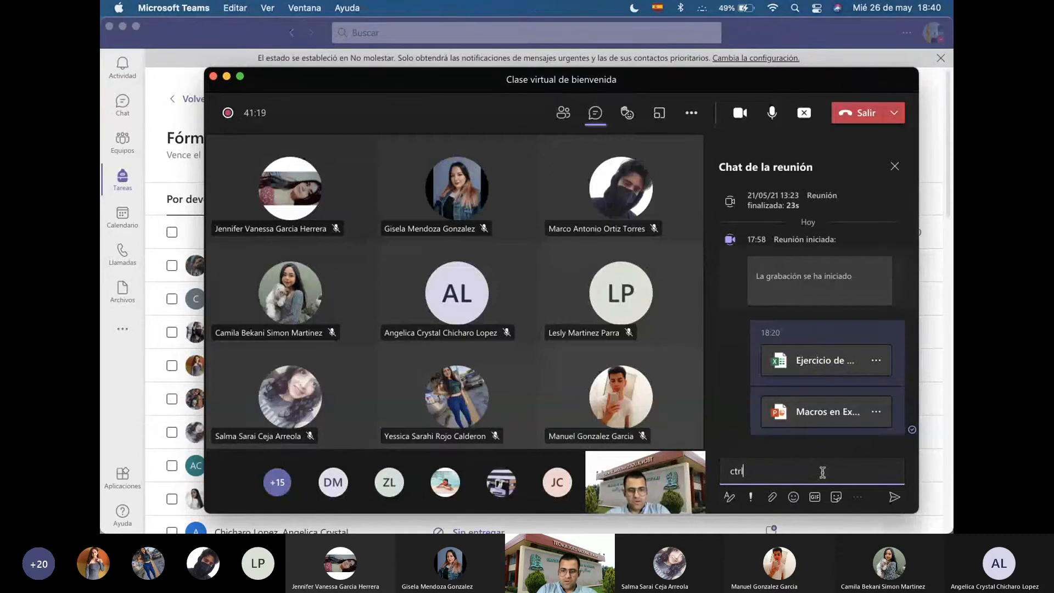
{"action": "type", "text": "+shift"}
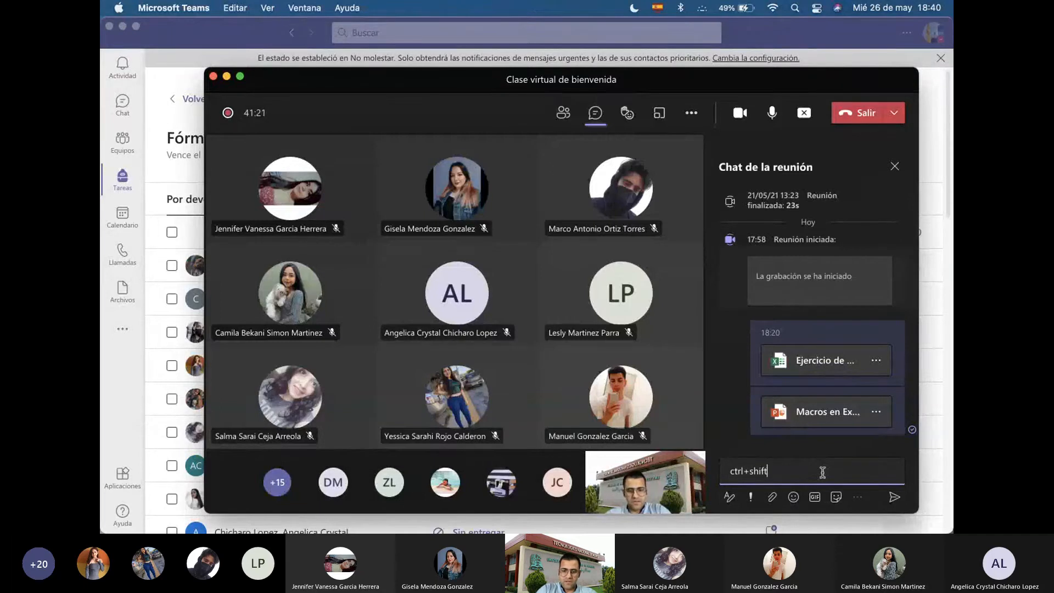
{"action": "type", "text": "+*"}
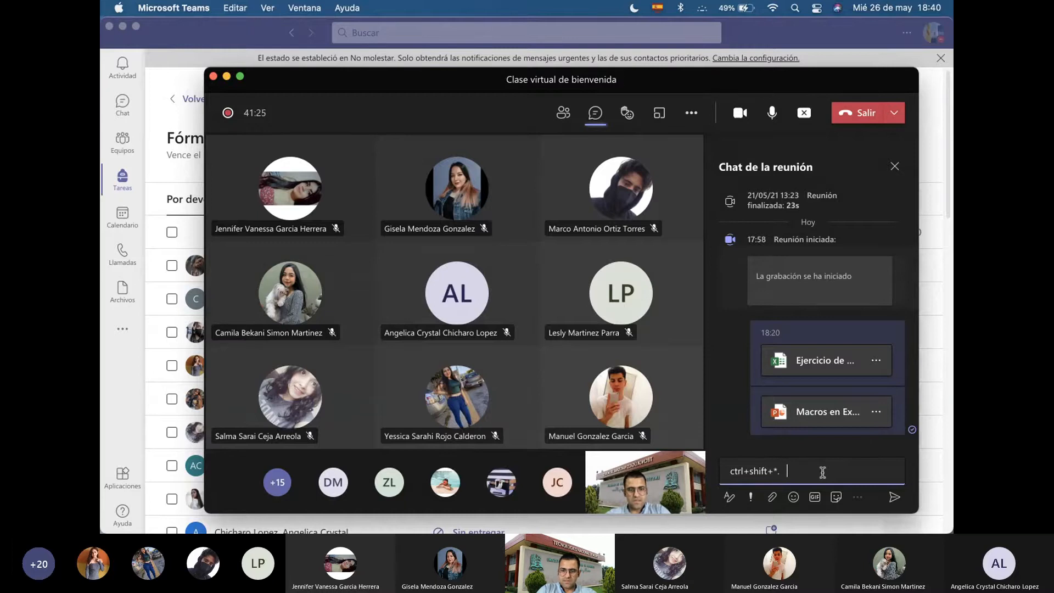
{"action": "type", "text": " selecc"}
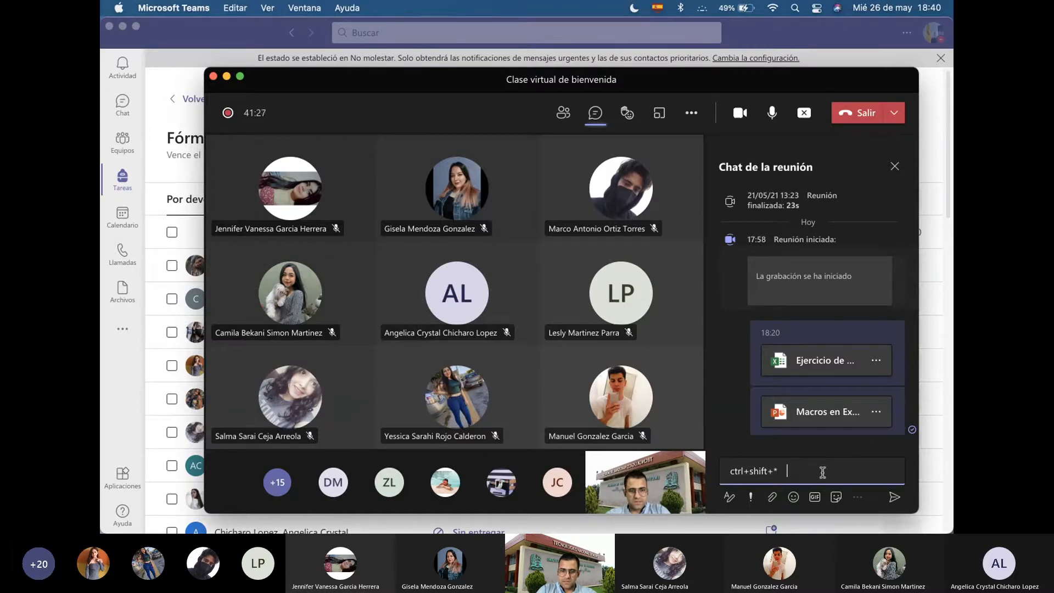
{"action": "type", "text": "ionar t"}
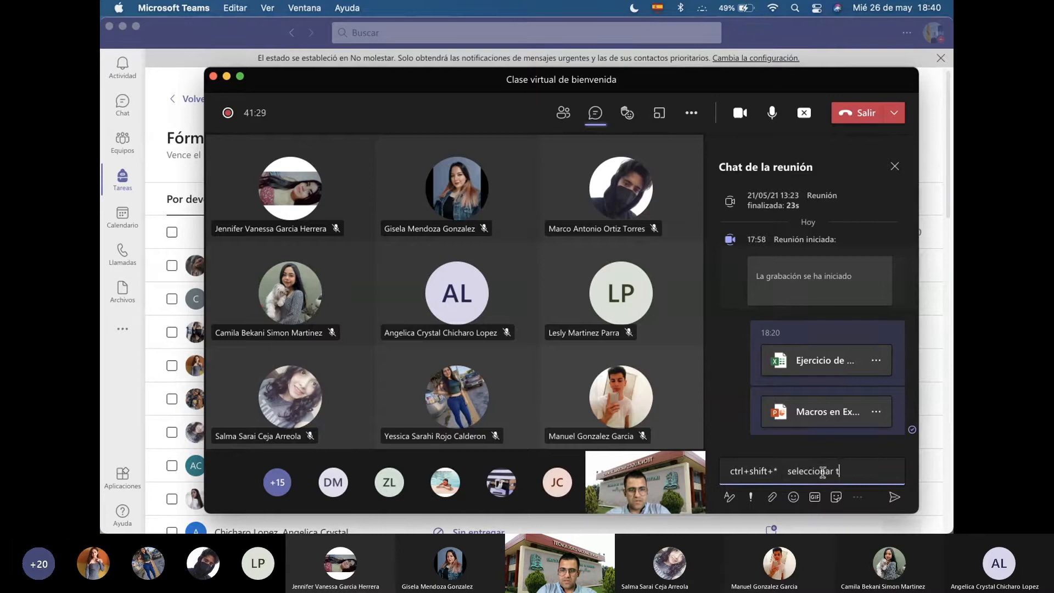
{"action": "type", "text": "oda la tabla"}
{"action": "key", "text": "Return"}
{"action": "key", "text": "super+Tab"}
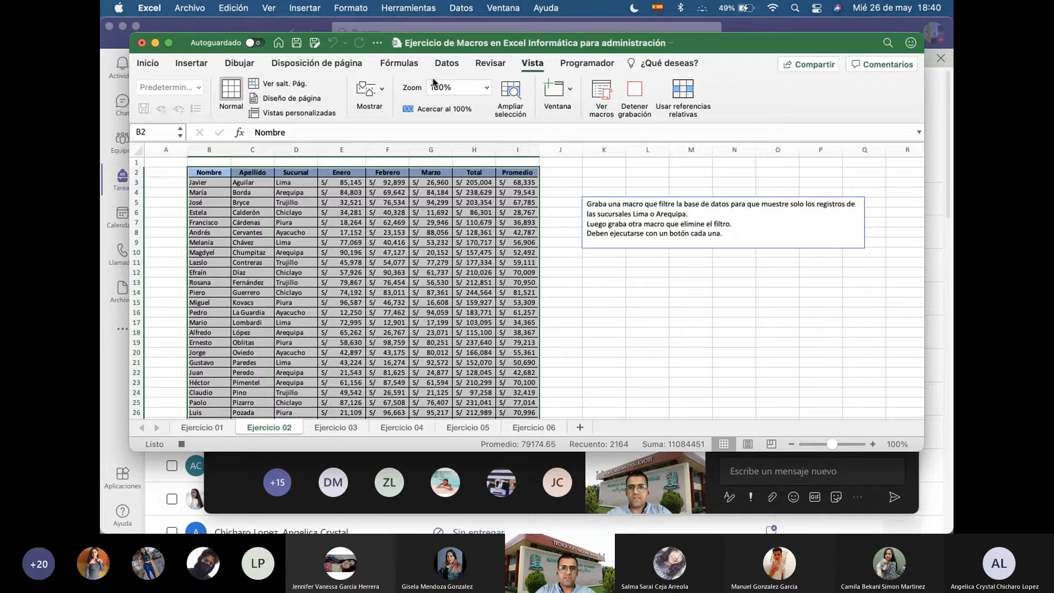
Turn on filtering for the table, filter Sucursal to only Arequipa and Lima, and end the FiltrarTabla recording
{"action": "left_click", "coordinate": [447, 63]}
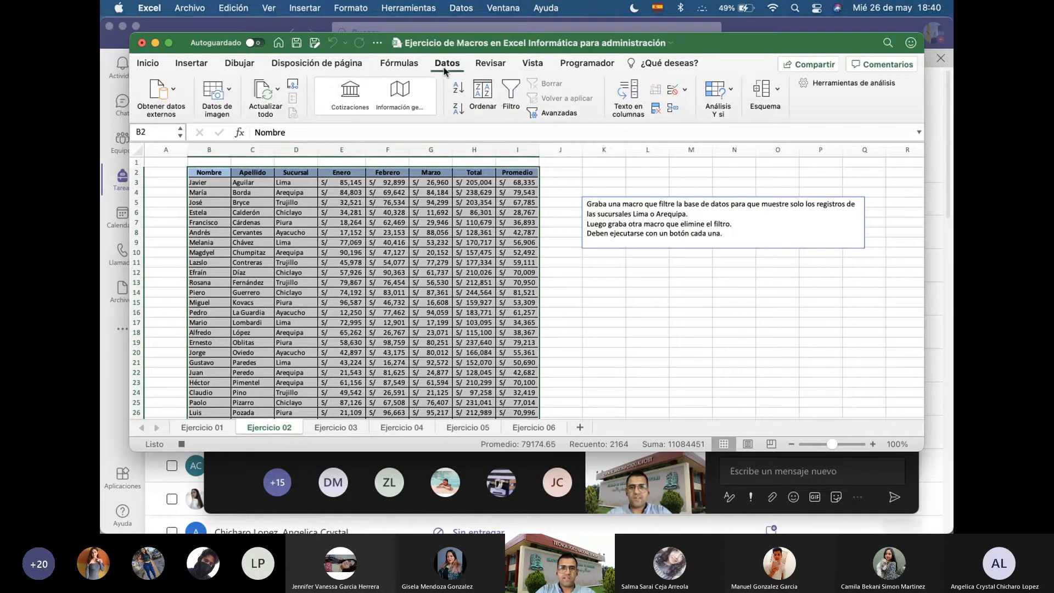
{"action": "left_click", "coordinate": [511, 92]}
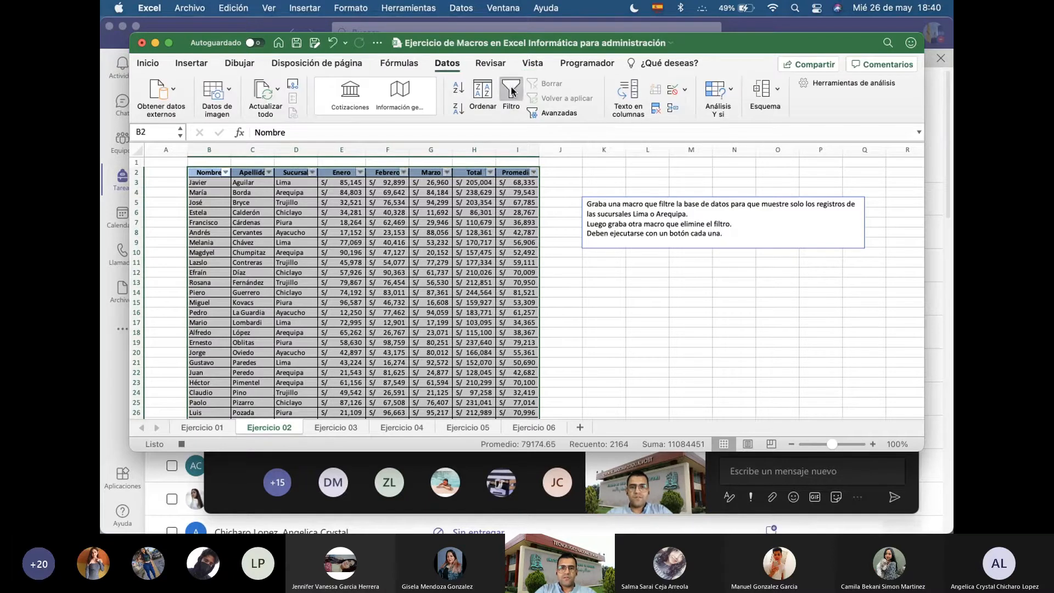
{"action": "left_click", "coordinate": [312, 172]}
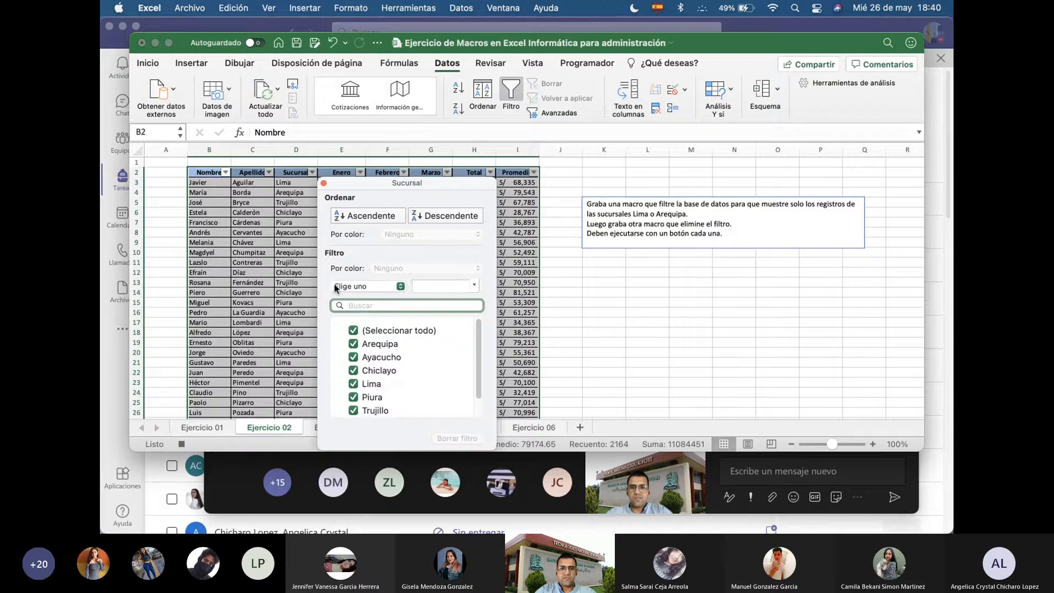
{"action": "left_click", "coordinate": [353, 330]}
{"action": "left_click", "coordinate": [357, 344]}
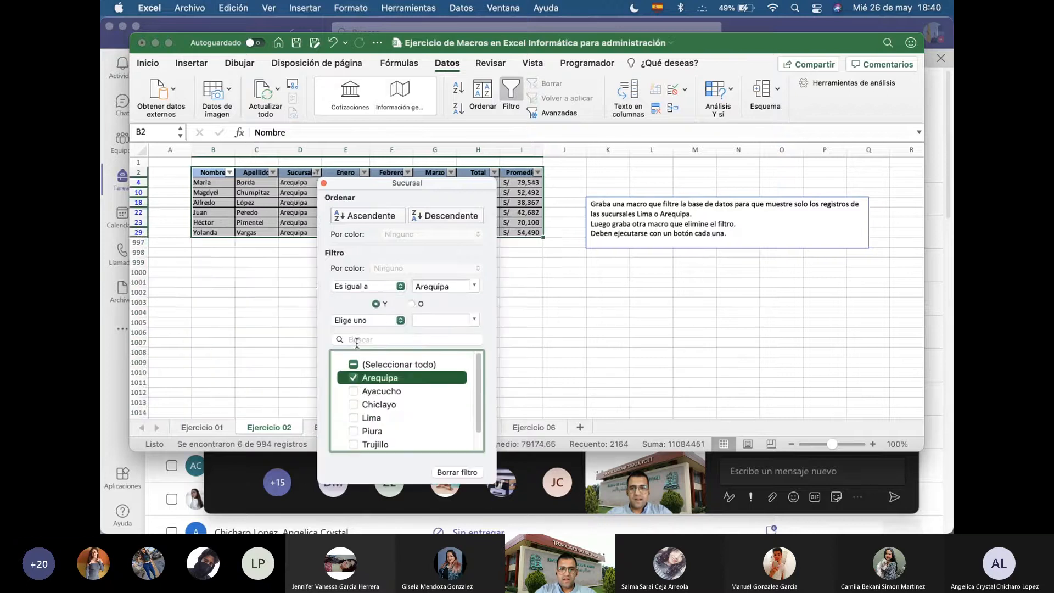
{"action": "left_click", "coordinate": [354, 418]}
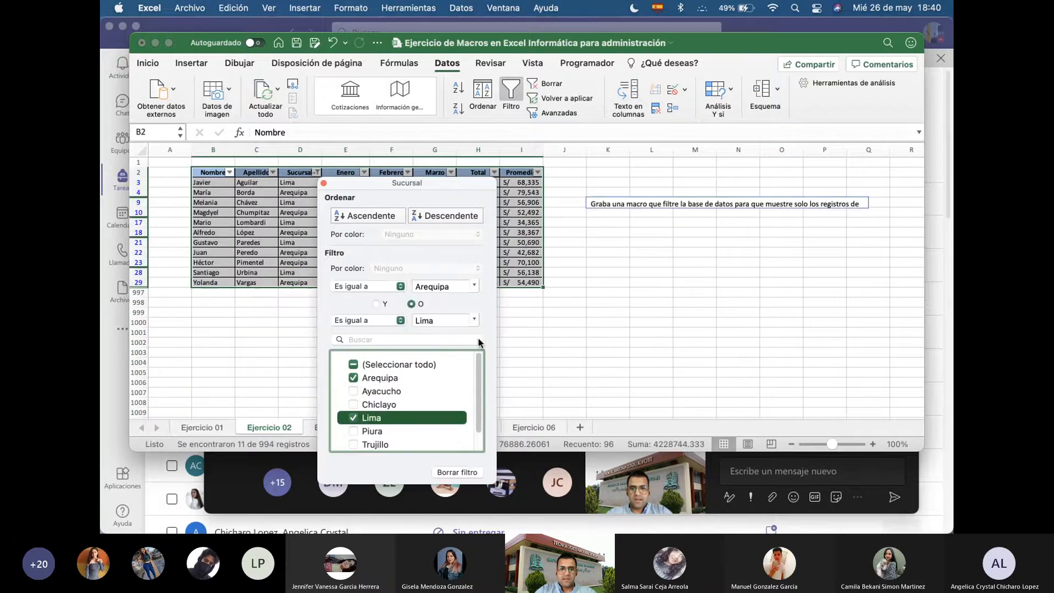
{"action": "left_click", "coordinate": [323, 183]}
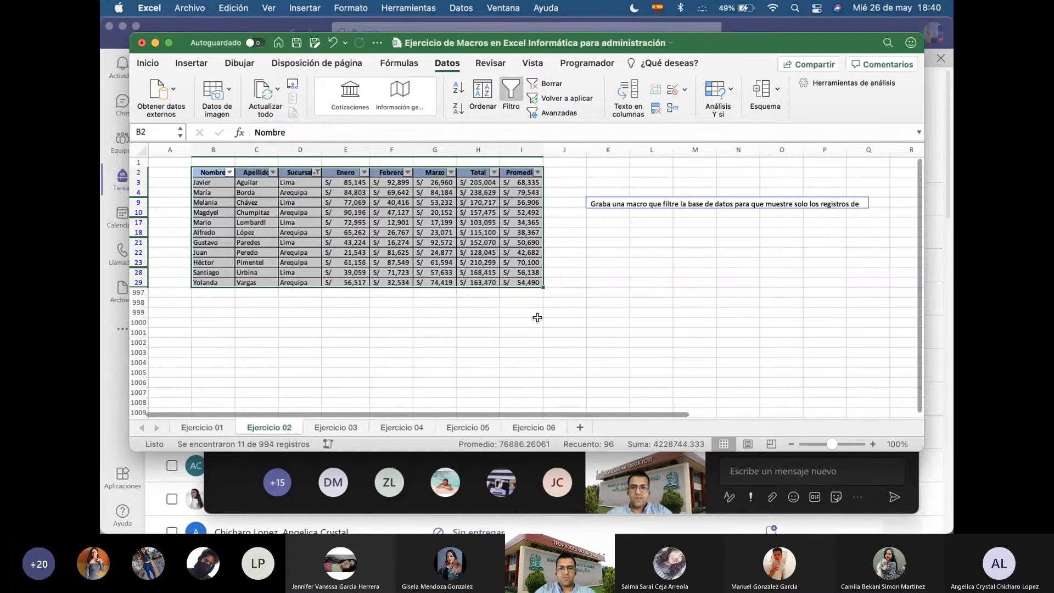
{"action": "left_click", "coordinate": [600, 240]}
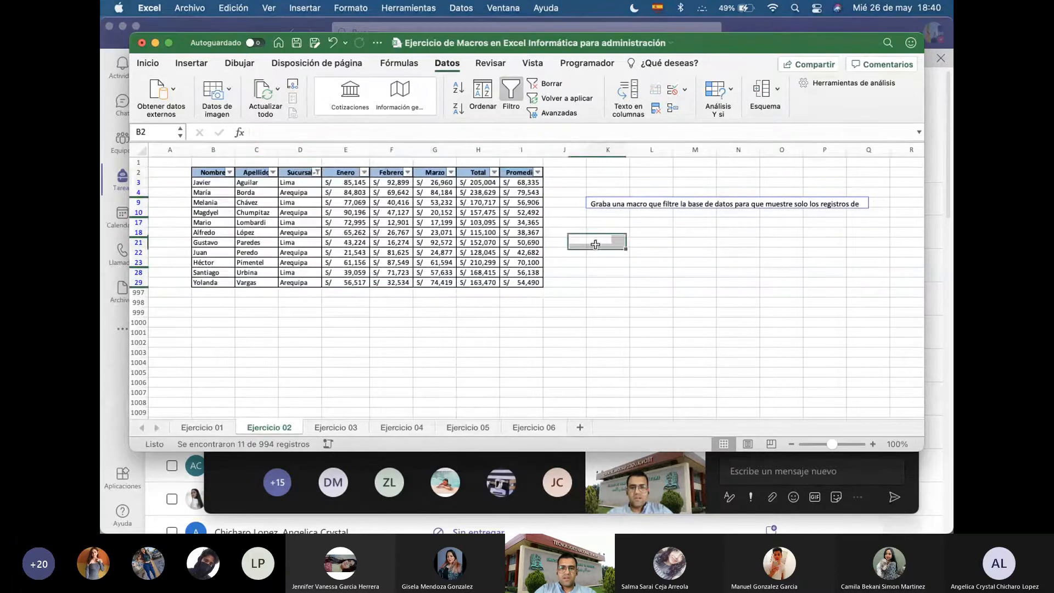
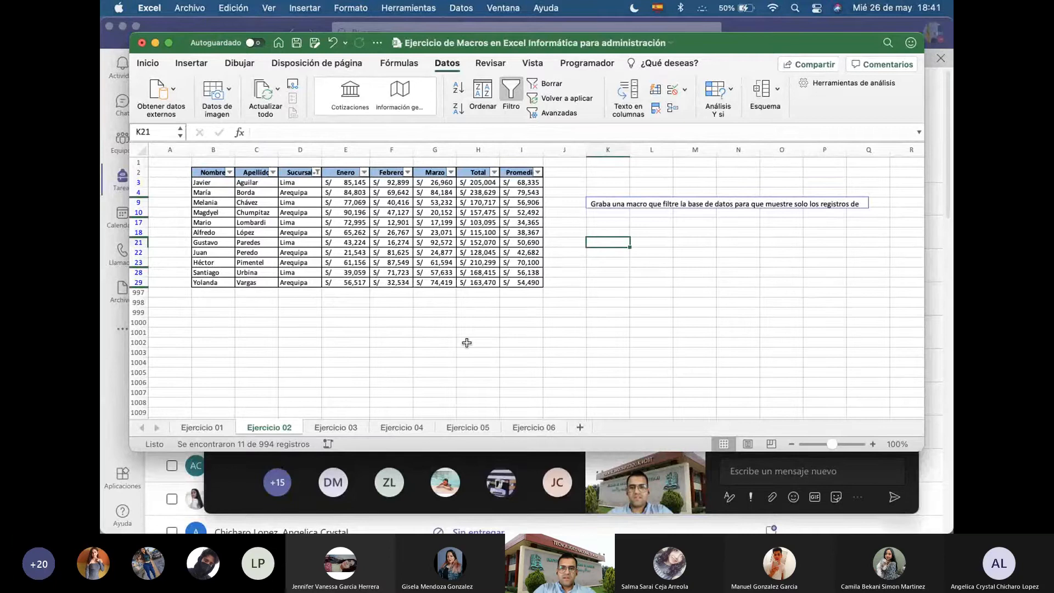
Start recording a new macro named BorrarFiltro, stored in Este libro, with cell K3 selected
{"action": "left_click", "coordinate": [615, 180]}
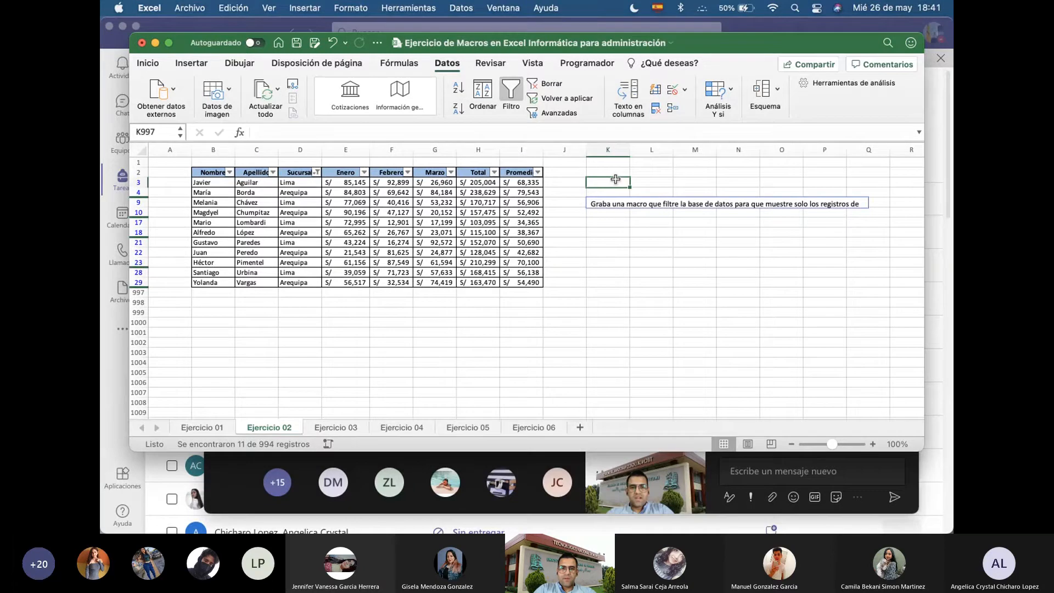
{"action": "left_click", "coordinate": [568, 63]}
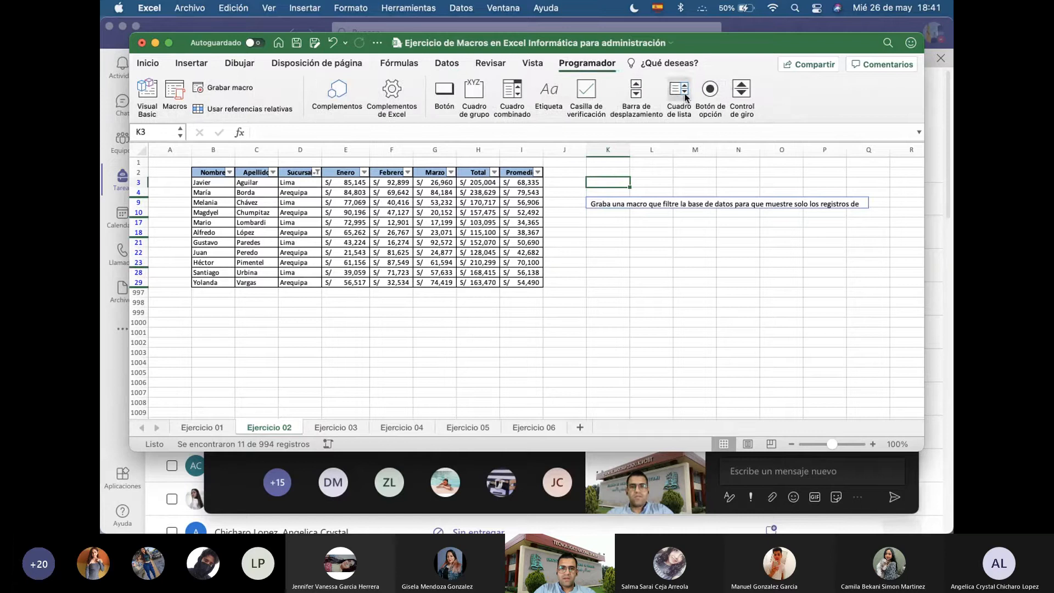
{"action": "left_click", "coordinate": [214, 88]}
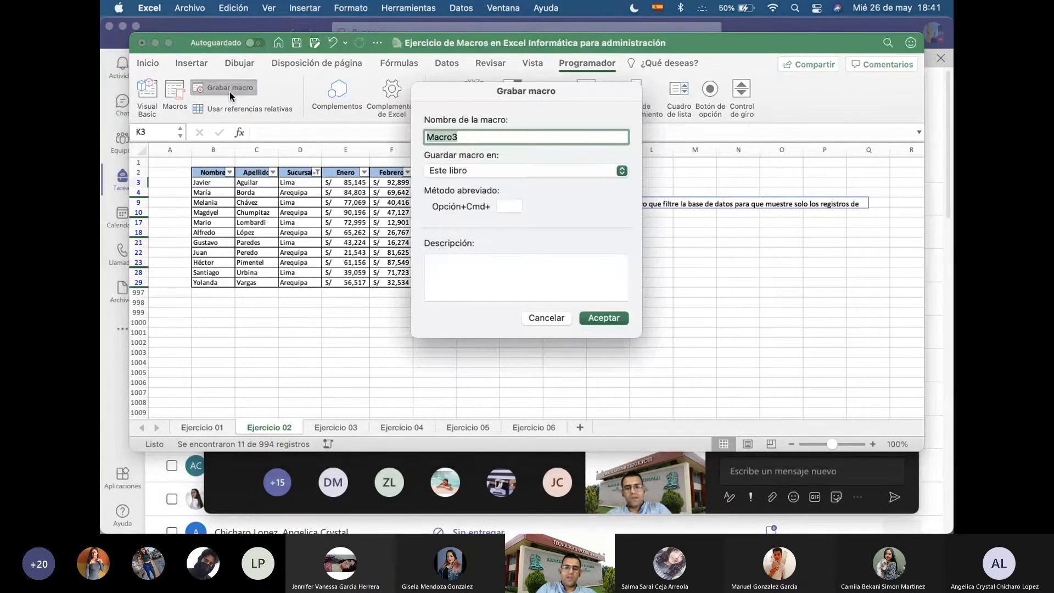
{"action": "type", "text": "Borrar"}
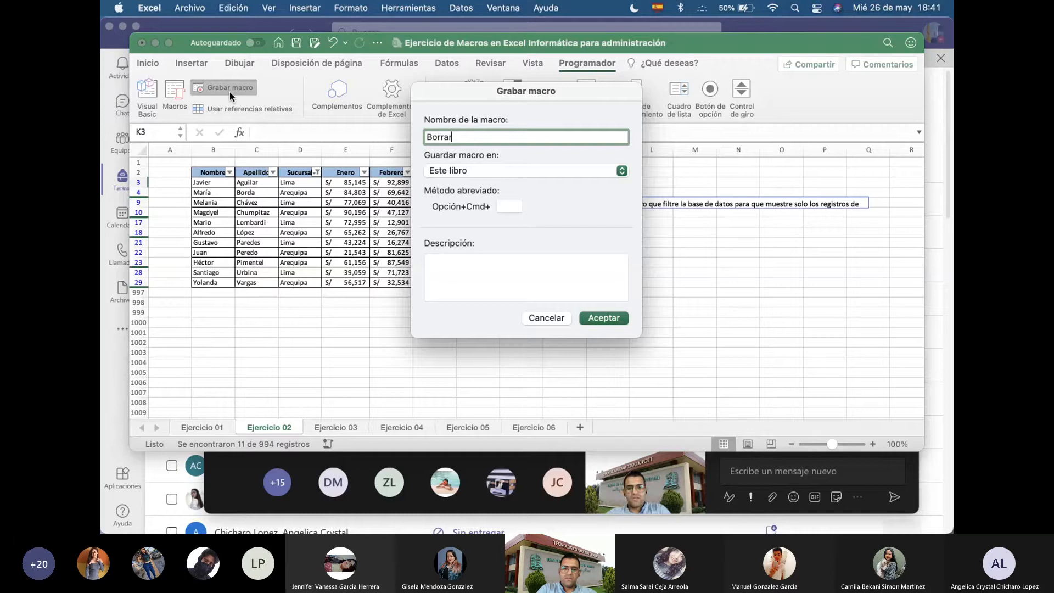
{"action": "type", "text": "Filtro"}
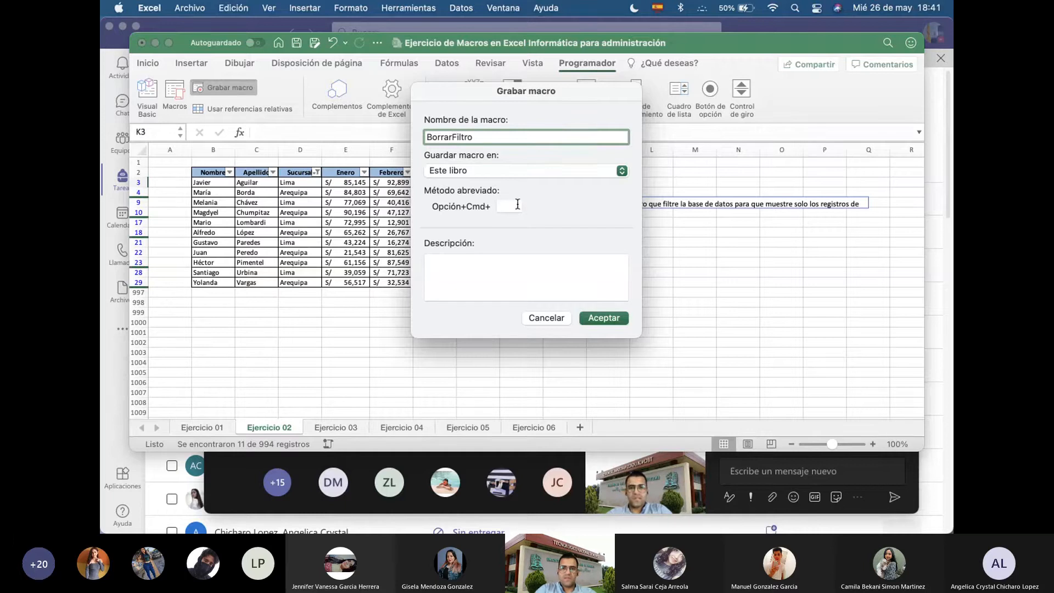
{"action": "left_click", "coordinate": [619, 320]}
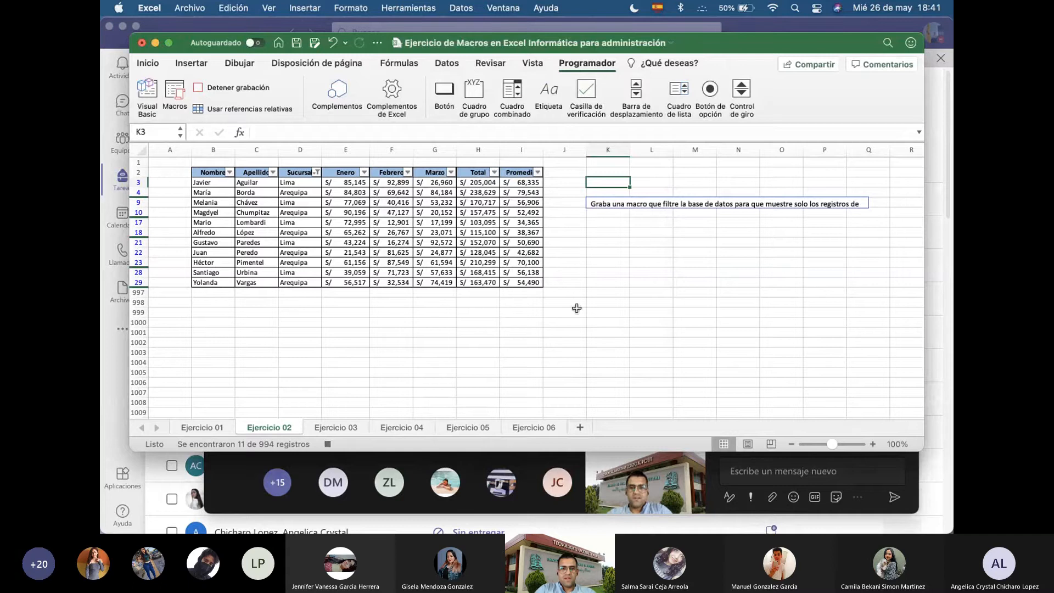
Select the whole filtered table, clear its Sucursal filter, and stop the BorrarFiltro recording
{"action": "left_click", "coordinate": [274, 194]}
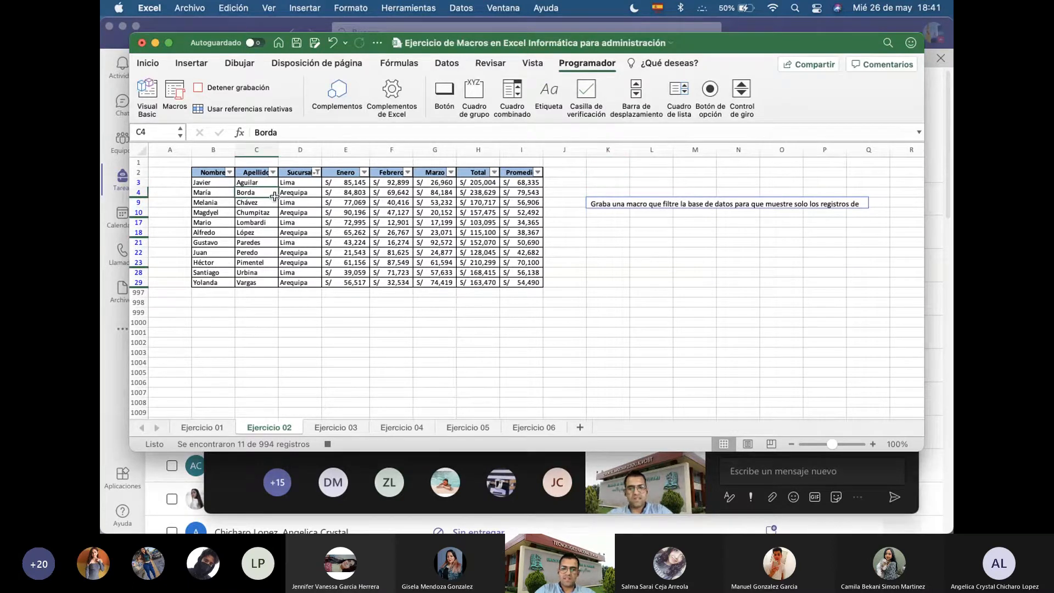
{"action": "key", "text": "super+a"}
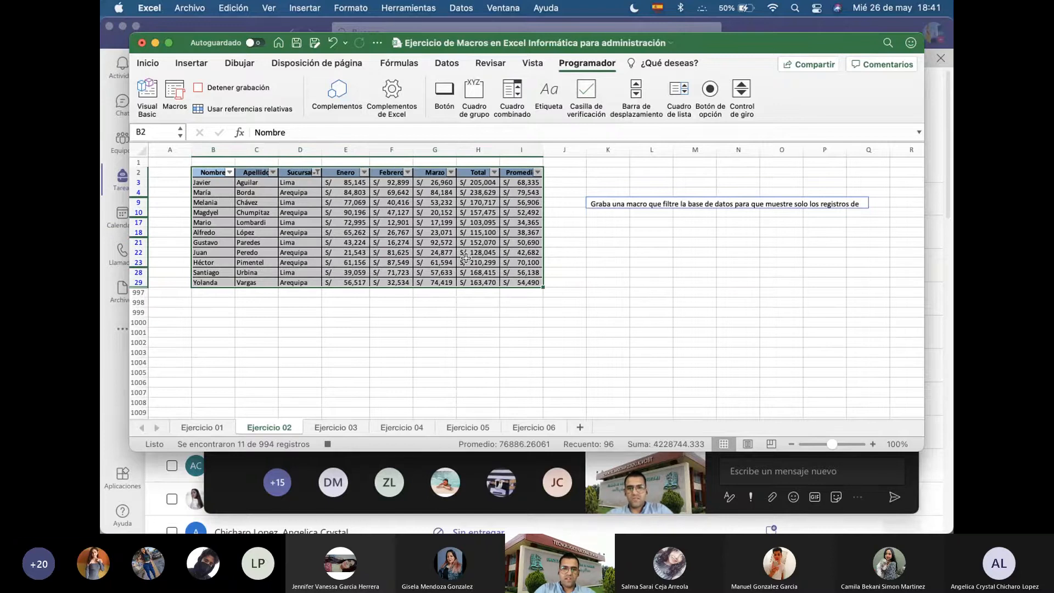
{"action": "left_click", "coordinate": [446, 63]}
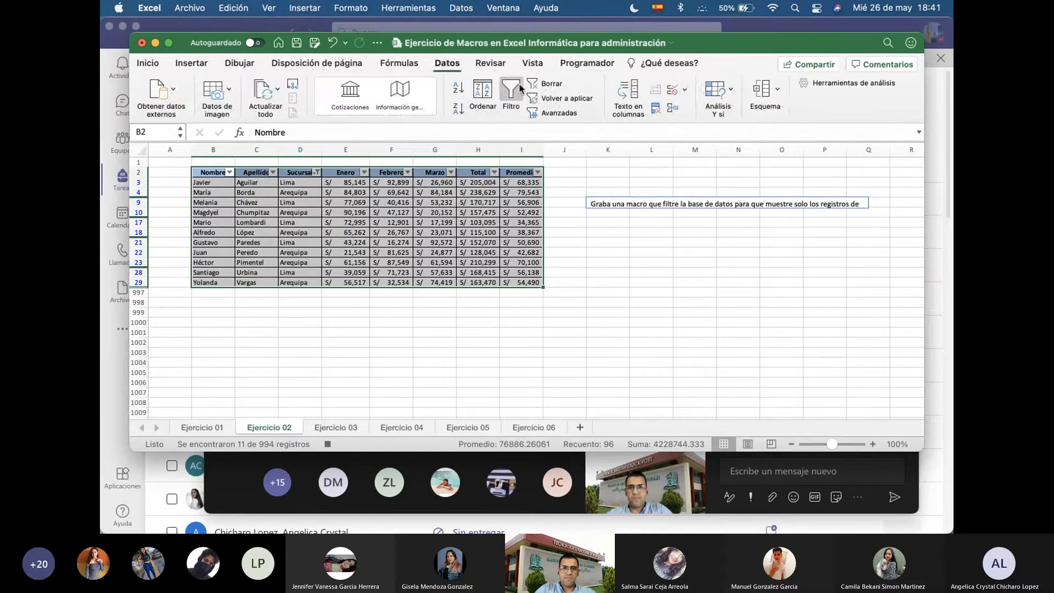
{"action": "left_click", "coordinate": [548, 84]}
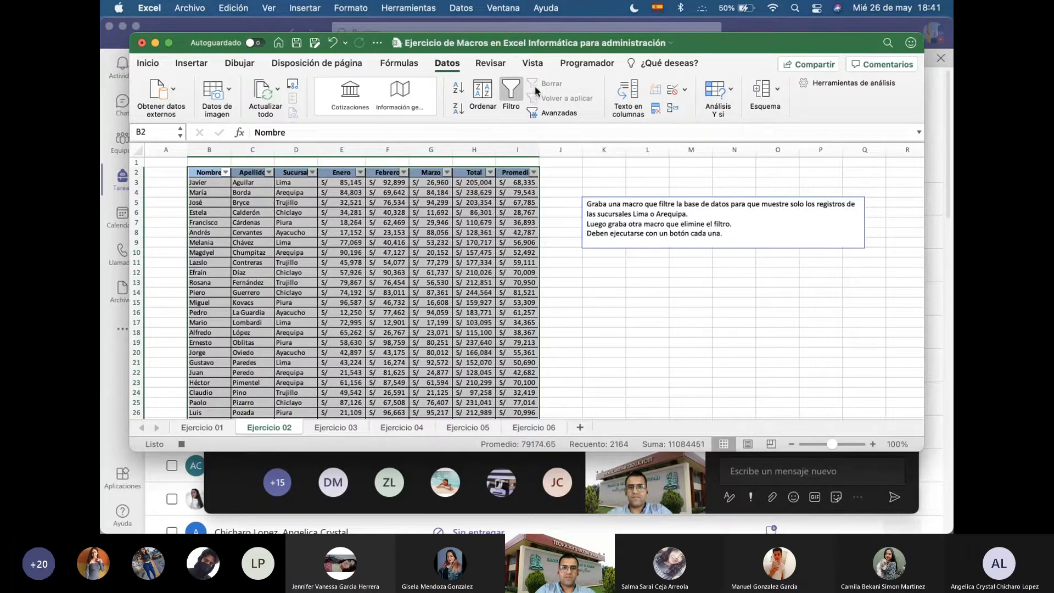
{"action": "left_click", "coordinate": [181, 444]}
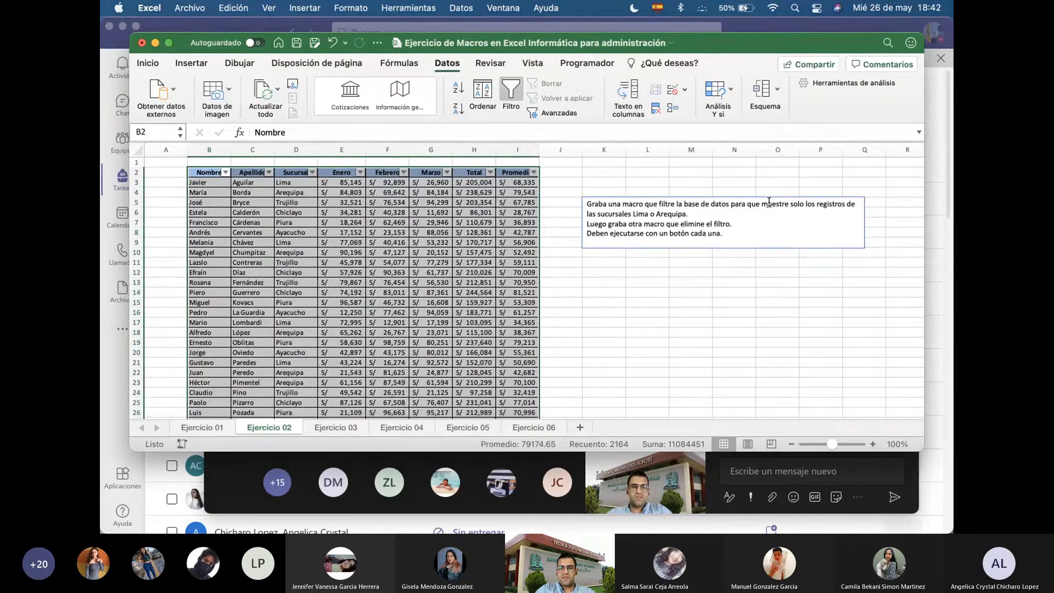
{"action": "left_click", "coordinate": [768, 202]}
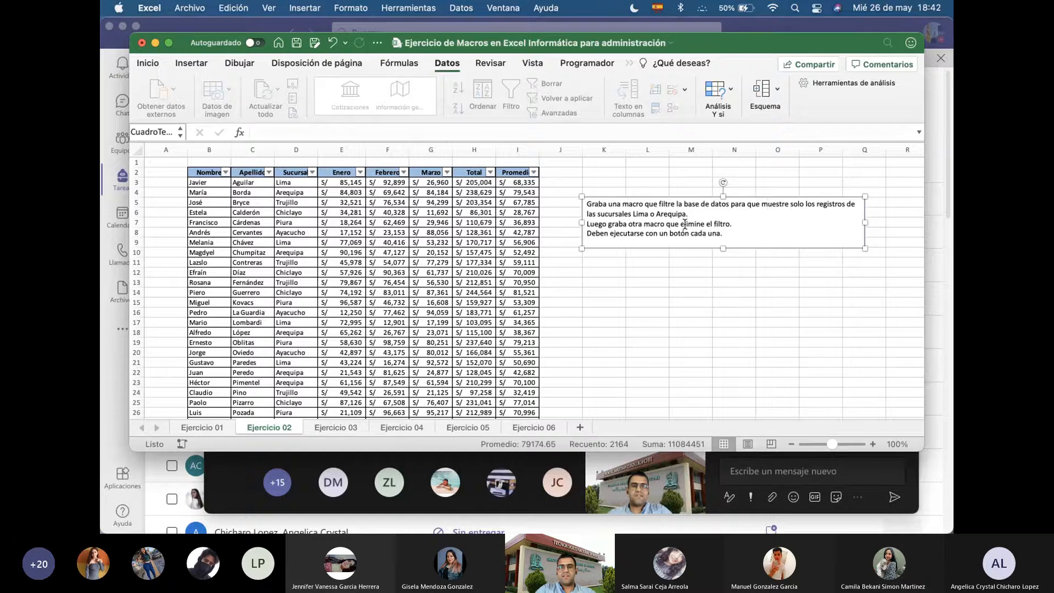
{"action": "left_click", "coordinate": [604, 282]}
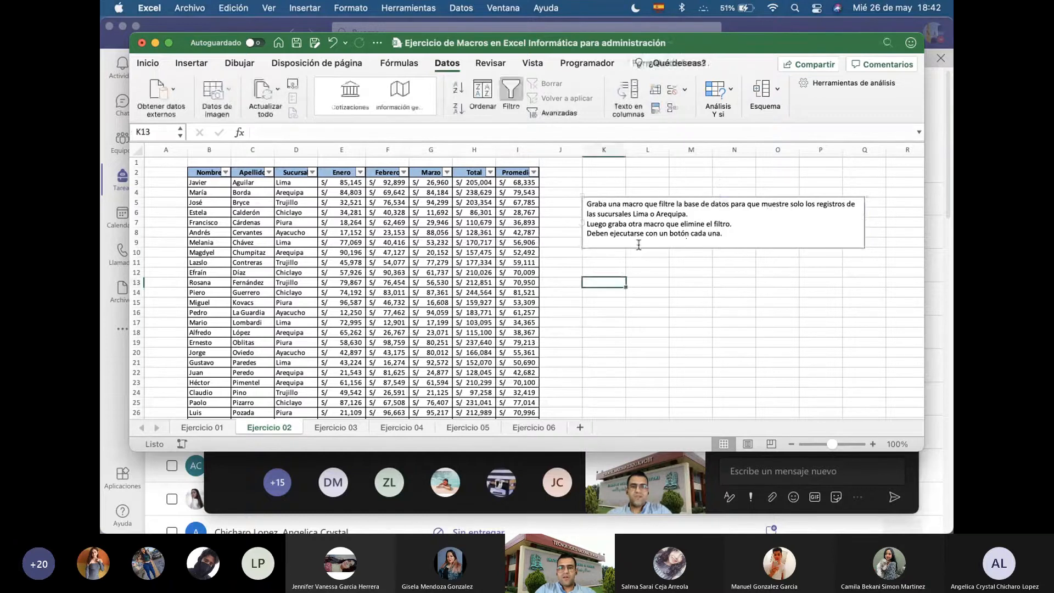
{"action": "left_click", "coordinate": [719, 238]}
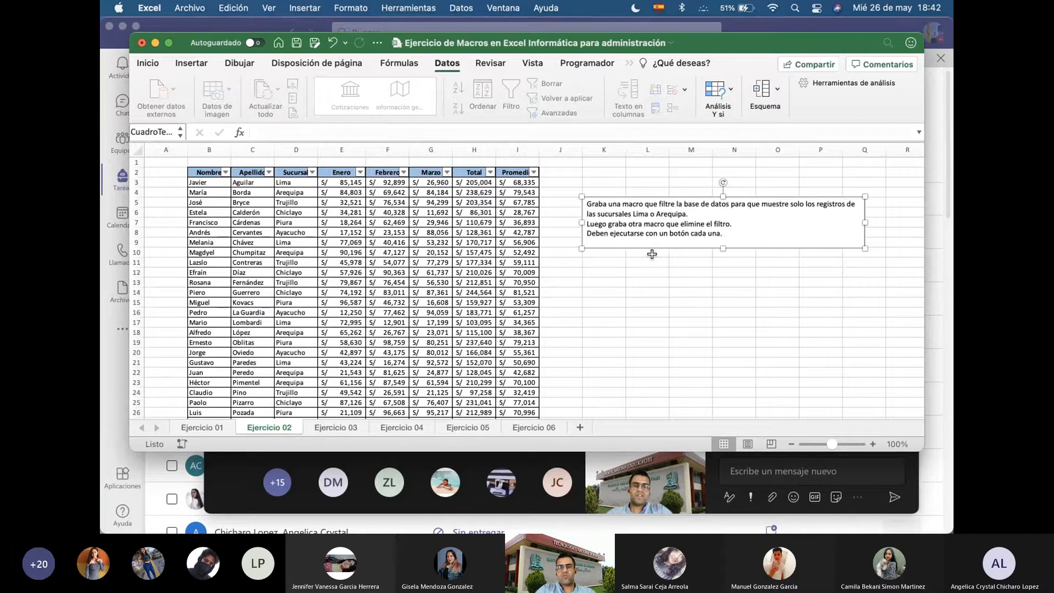
{"action": "left_click", "coordinate": [604, 162]}
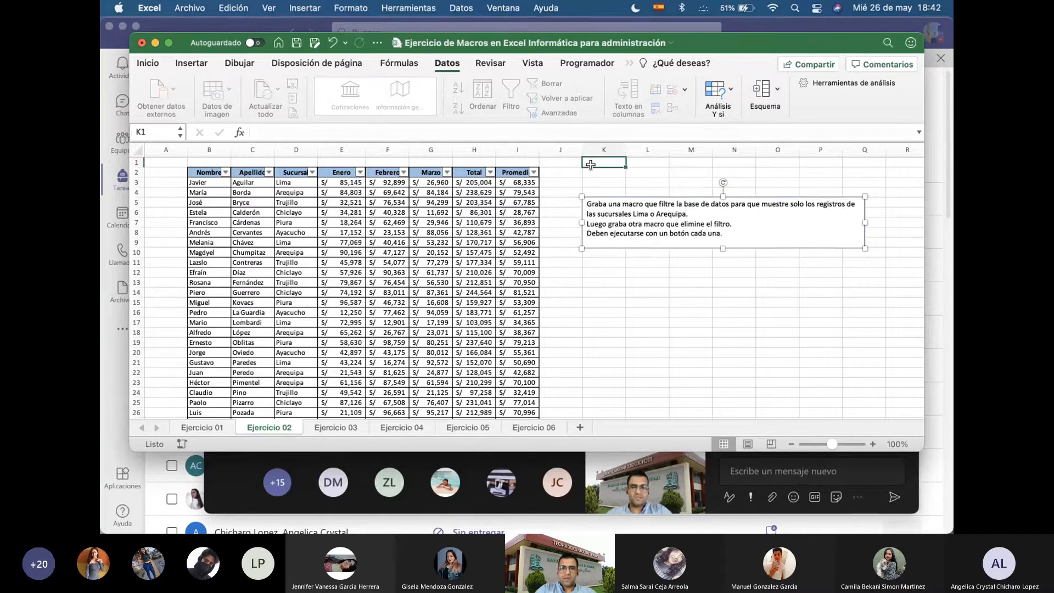
Insert a form button on Ejercicio 02, assign it the FiltrarTabla macro, and place it above the instruction text box around J2:K3
{"action": "left_click", "coordinate": [598, 68]}
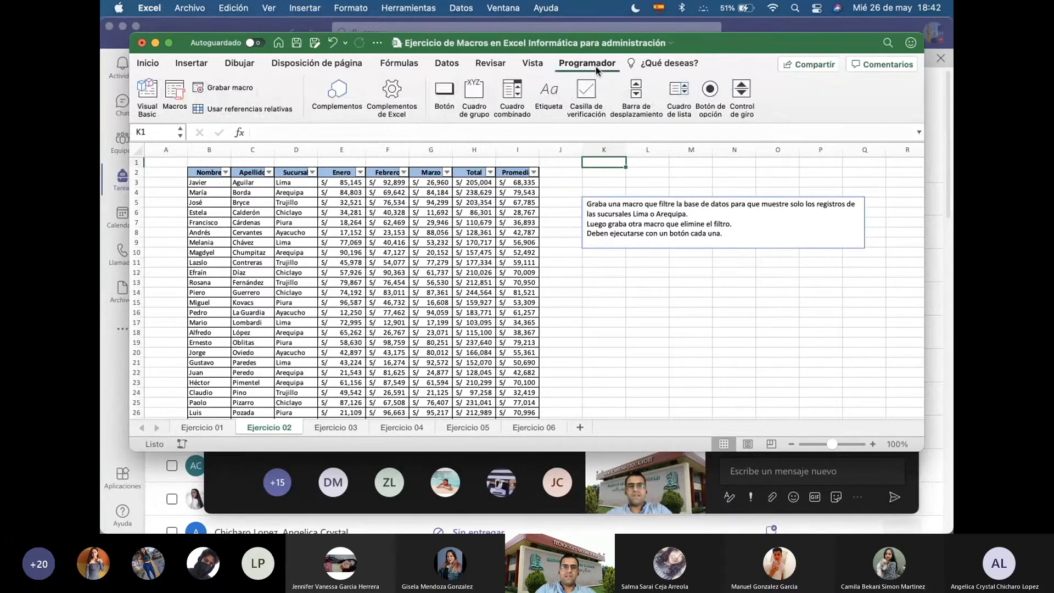
{"action": "left_click", "coordinate": [444, 88]}
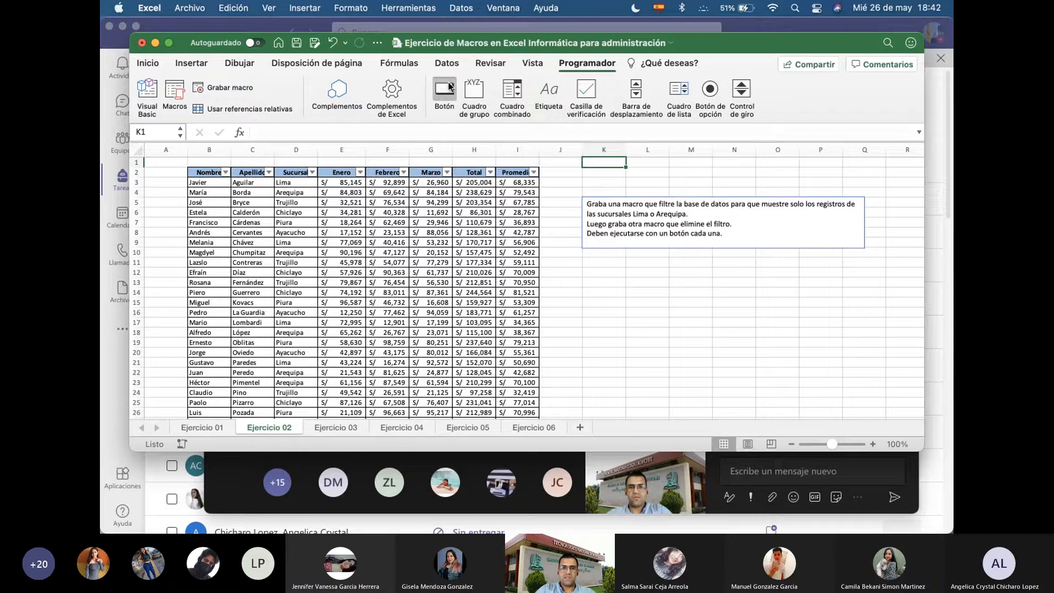
{"action": "left_click", "coordinate": [530, 65]}
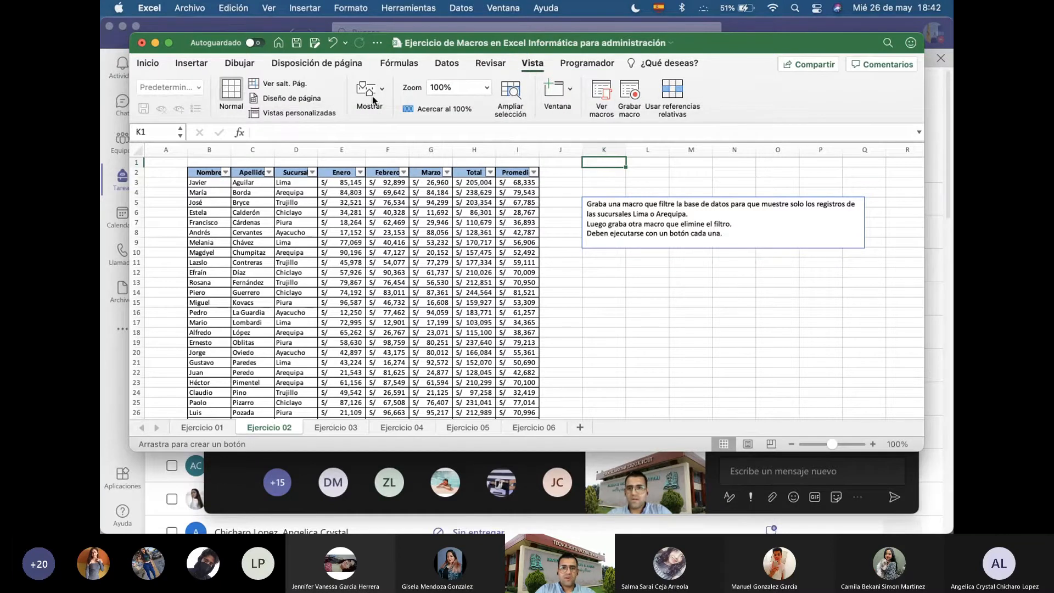
{"action": "left_click", "coordinate": [590, 64]}
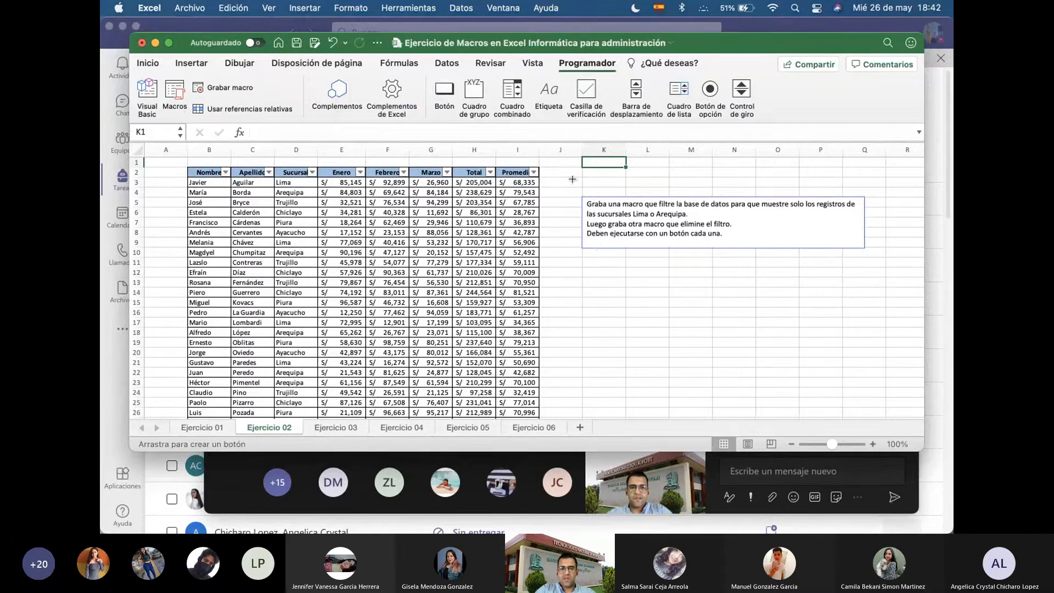
{"action": "left_click", "coordinate": [567, 272]}
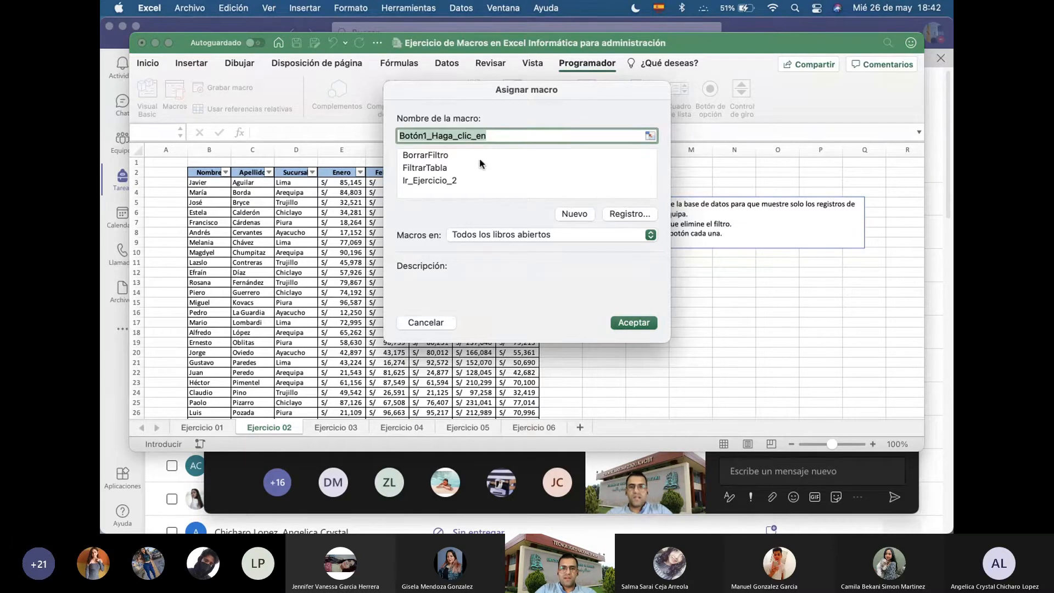
{"action": "left_click", "coordinate": [450, 167]}
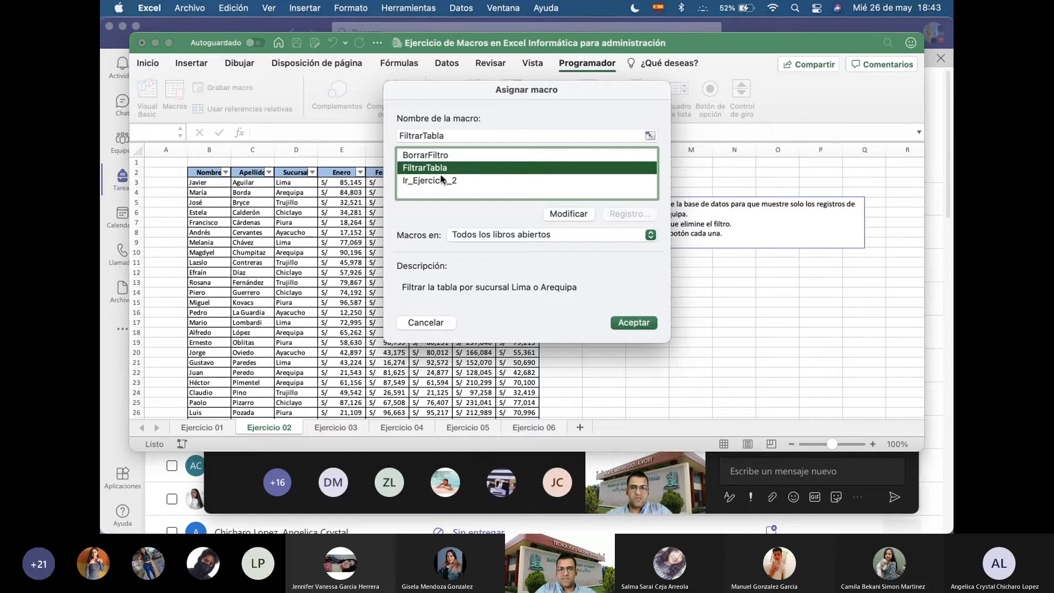
{"action": "left_click", "coordinate": [645, 323]}
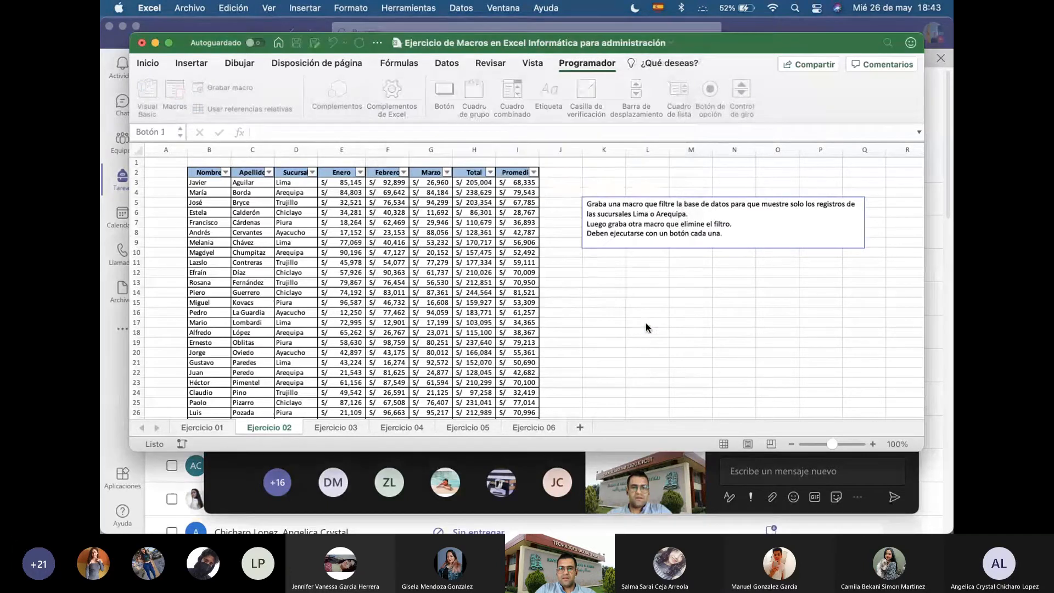
{"action": "left_click_drag", "start_coordinate": [621, 289], "coordinate": [620, 177]}
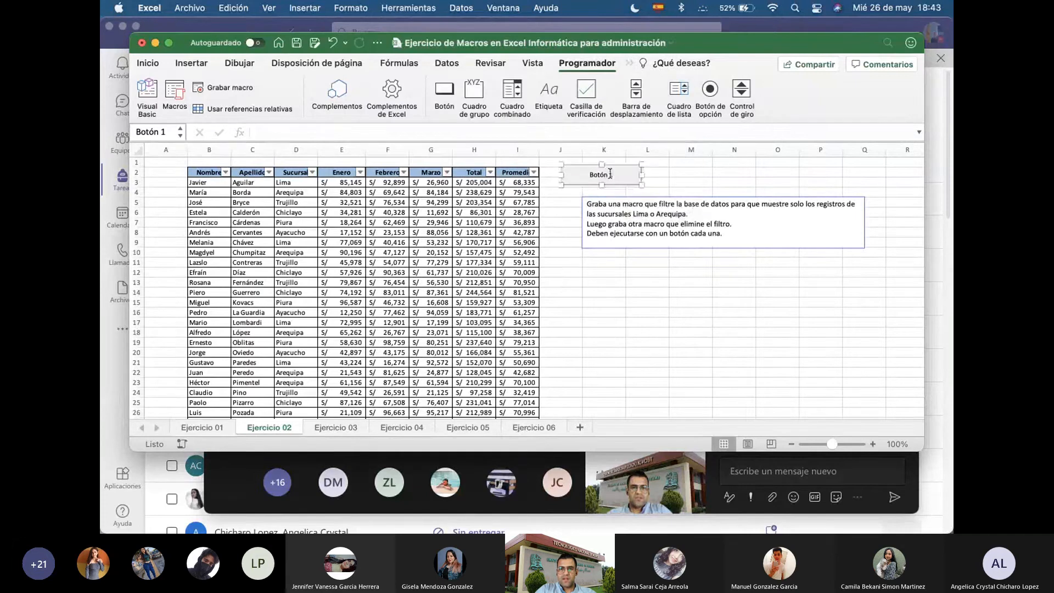
Deselect the new button and run it to filter the table with the FiltrarTabla macro
{"action": "left_click", "coordinate": [653, 172]}
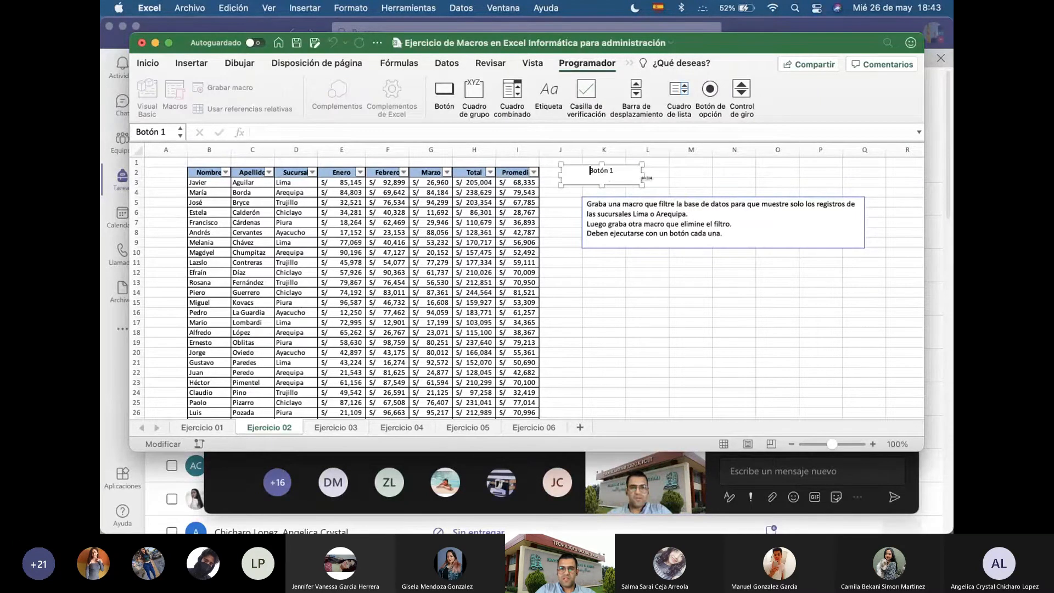
{"action": "left_click", "coordinate": [620, 174]}
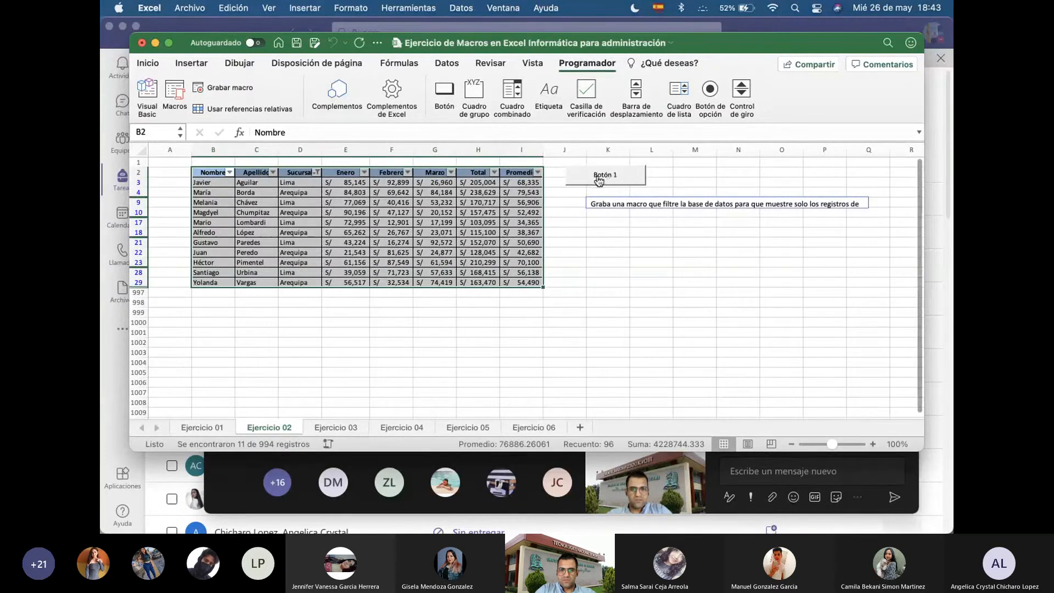
{"action": "left_click", "coordinate": [607, 261]}
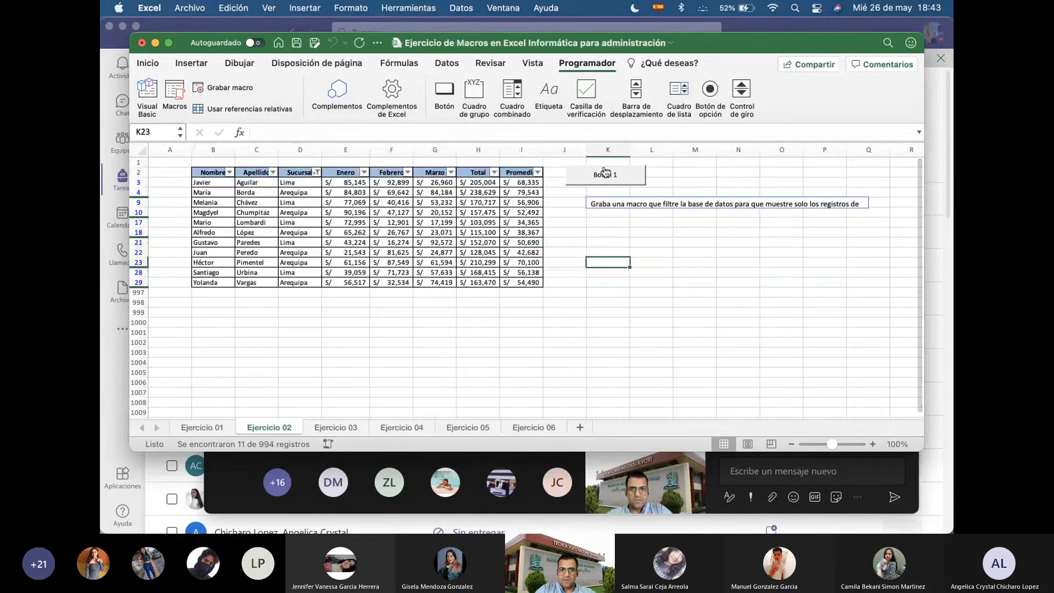
{"action": "left_click", "coordinate": [605, 173]}
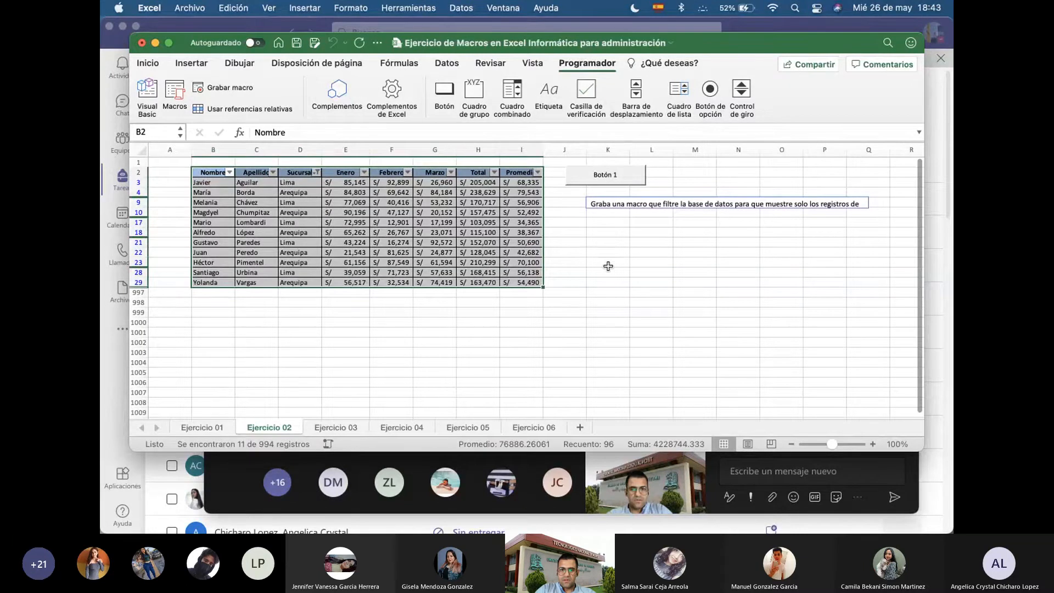
Change the label of the button above the instruction text box to FiltrarTablaSuc
{"action": "left_click", "coordinate": [613, 181]}
{"action": "right_click", "coordinate": [605, 175]}
{"action": "left_click", "coordinate": [605, 175]}
{"action": "left_click", "coordinate": [605, 175]}
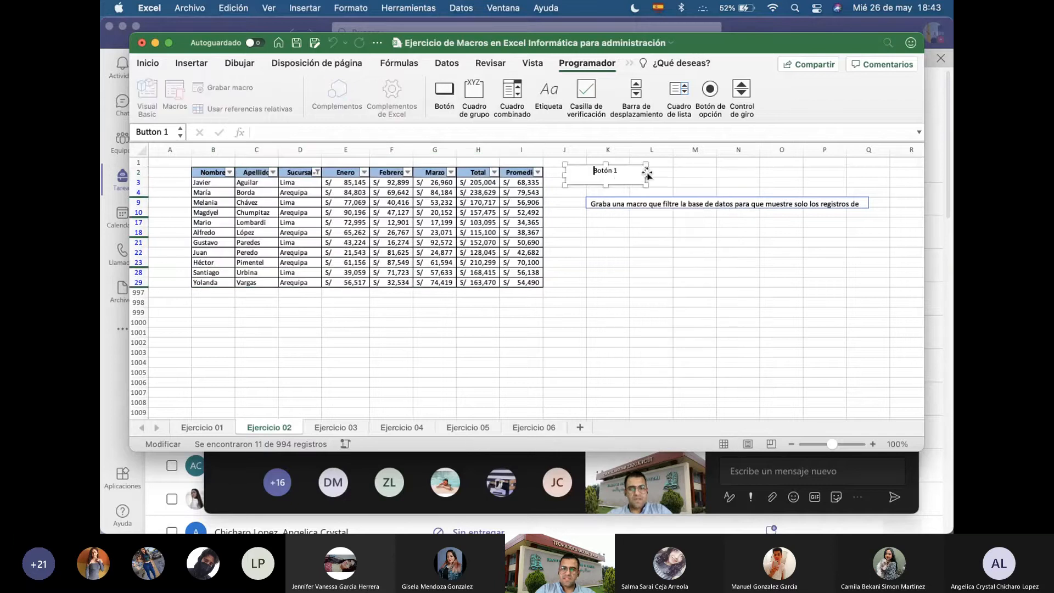
{"action": "key", "text": "shift+Right"}
{"action": "key", "text": "shift+Right"}
{"action": "key", "text": "shift+Right"}
{"action": "key", "text": "shift+Right"}
{"action": "key", "text": "shift+Right"}
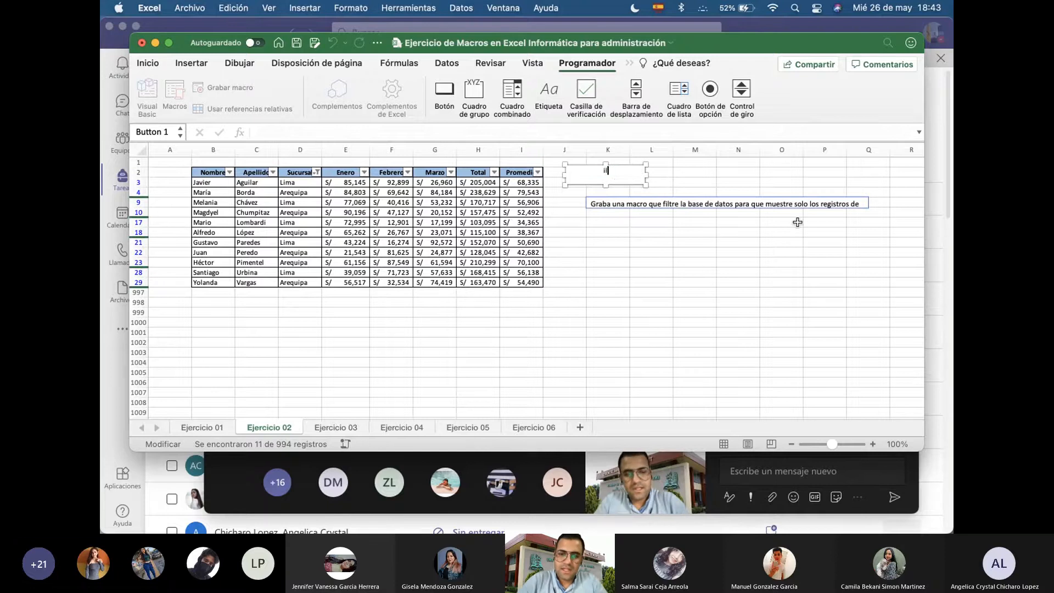
{"action": "key", "text": "BackSpace"}
{"action": "key", "text": "BackSpace"}
{"action": "key", "text": "BackSpace"}
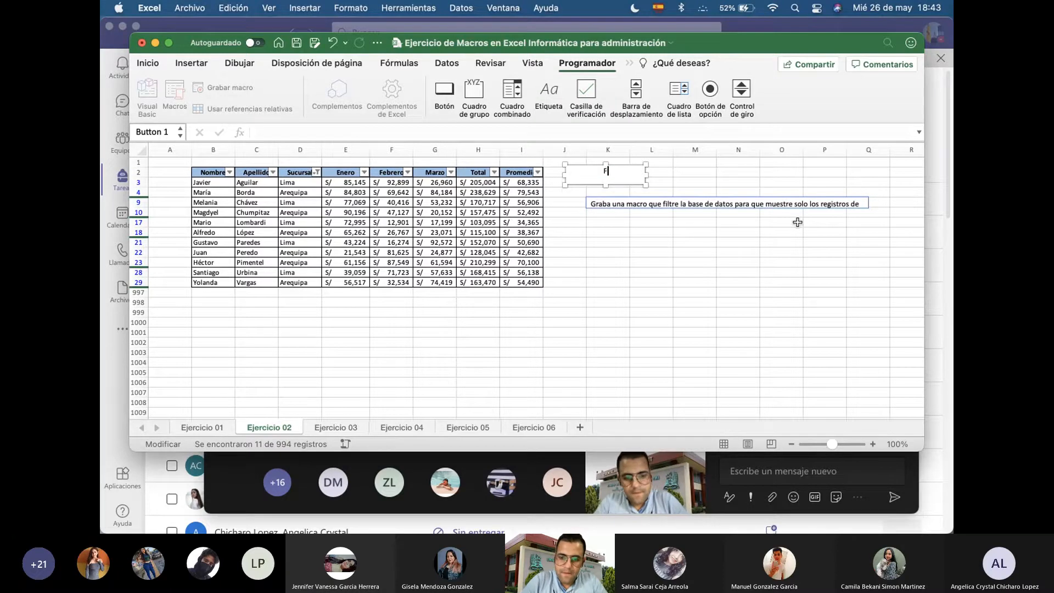
{"action": "type", "text": "FiltrarT"}
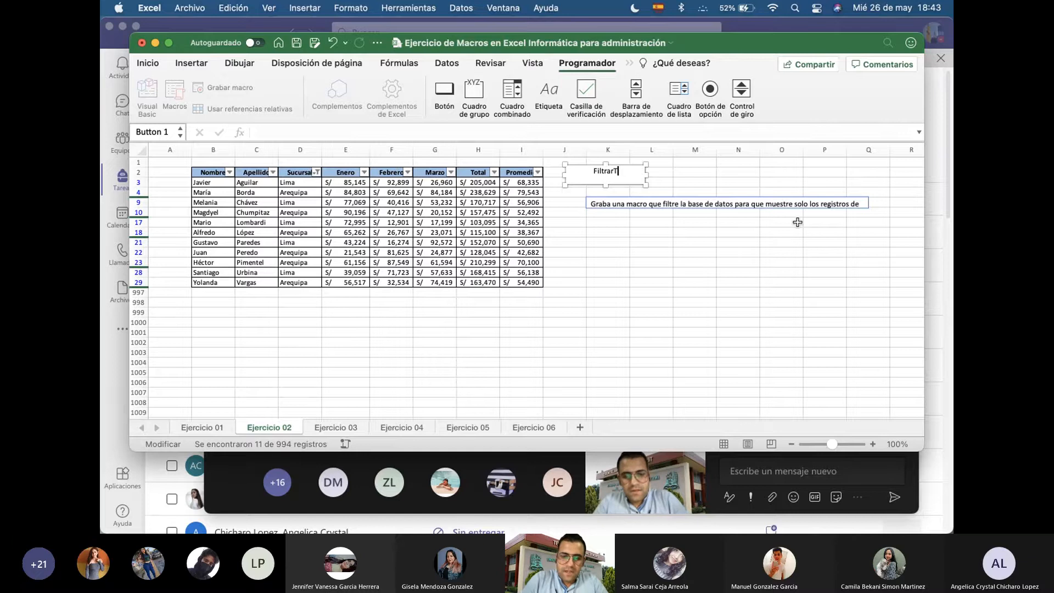
{"action": "type", "text": "abla"}
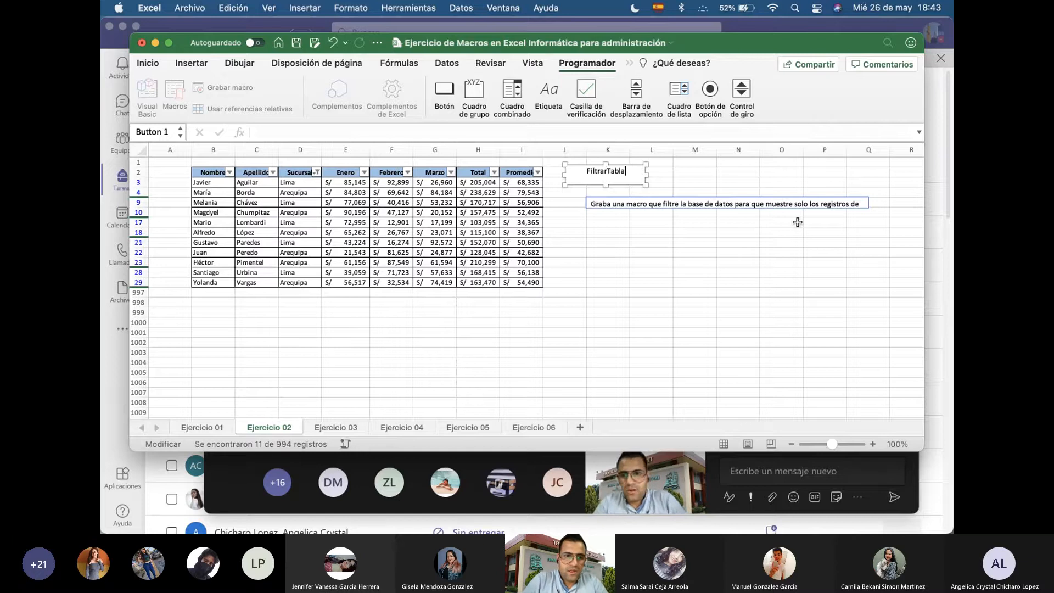
{"action": "type", "text": "Suc"}
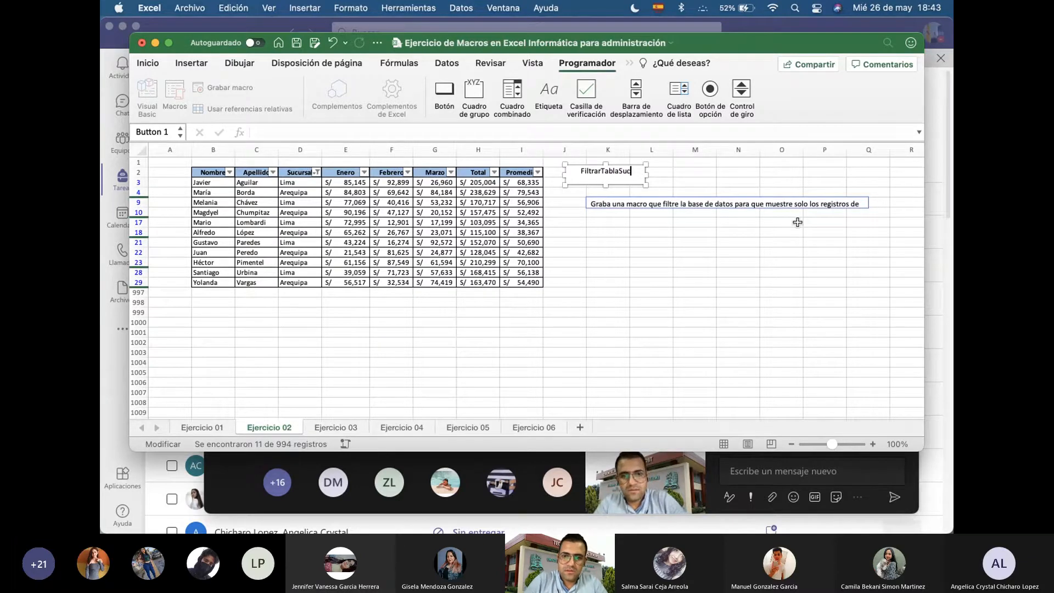
{"action": "left_click", "coordinate": [835, 272]}
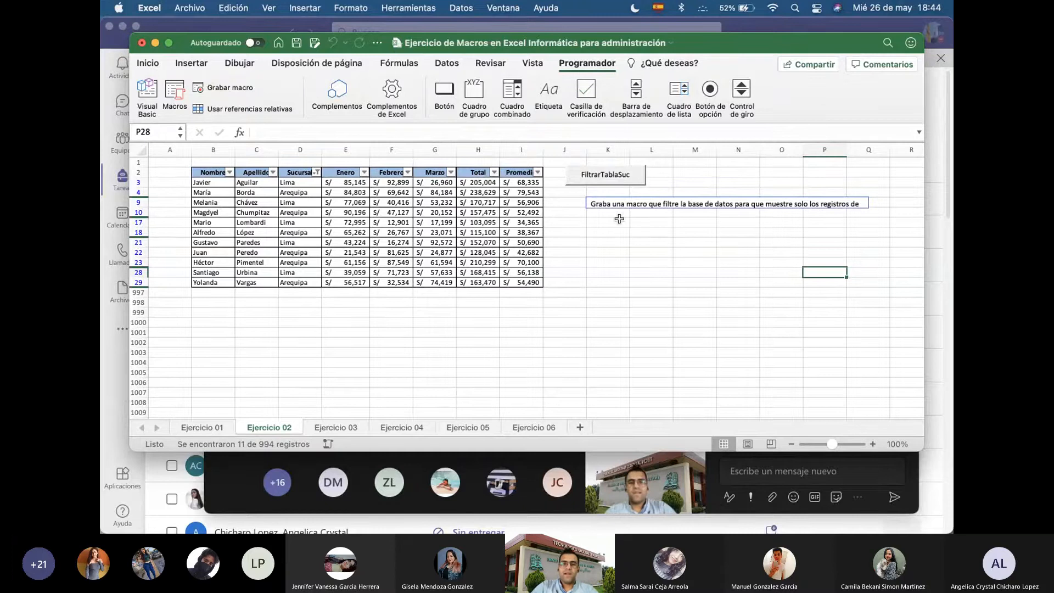
Insert a second form button below the instruction text box and assign it the BorrarFiltro macro
{"action": "left_click", "coordinate": [686, 184]}
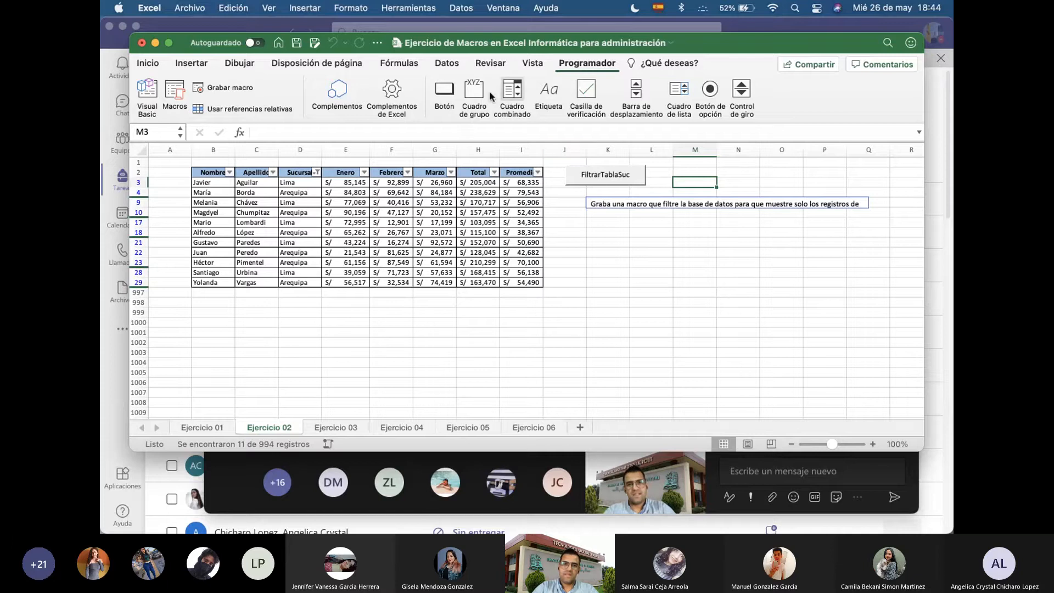
{"action": "left_click", "coordinate": [444, 91]}
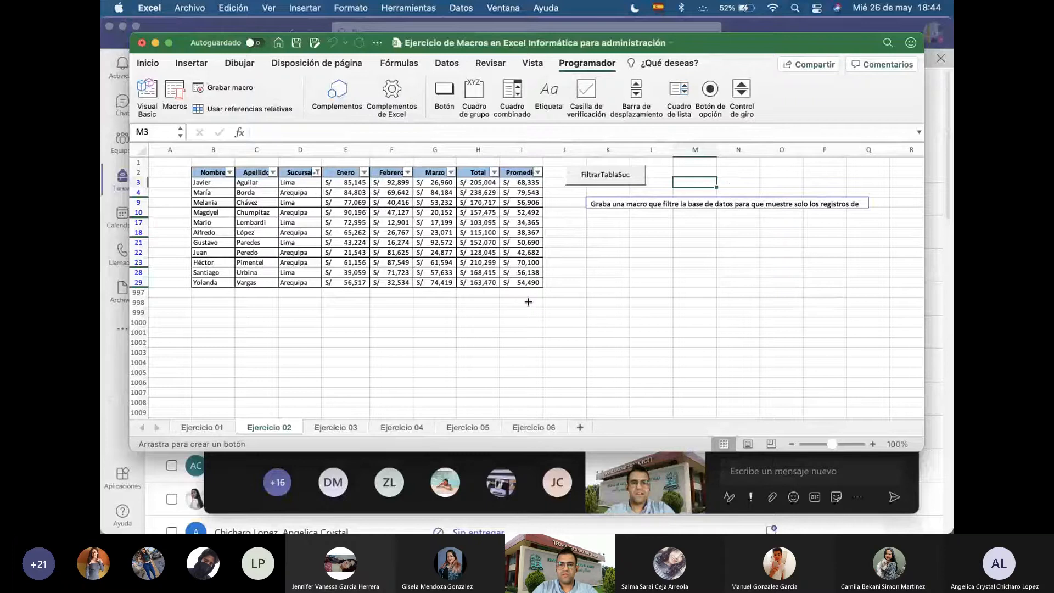
{"action": "left_click", "coordinate": [573, 222]}
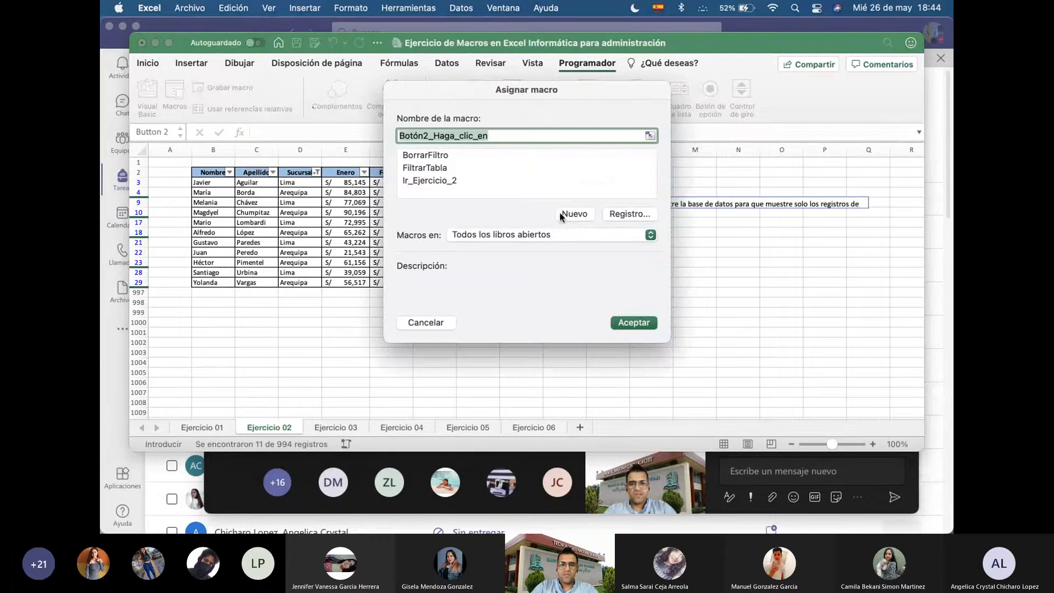
{"action": "left_click", "coordinate": [447, 155]}
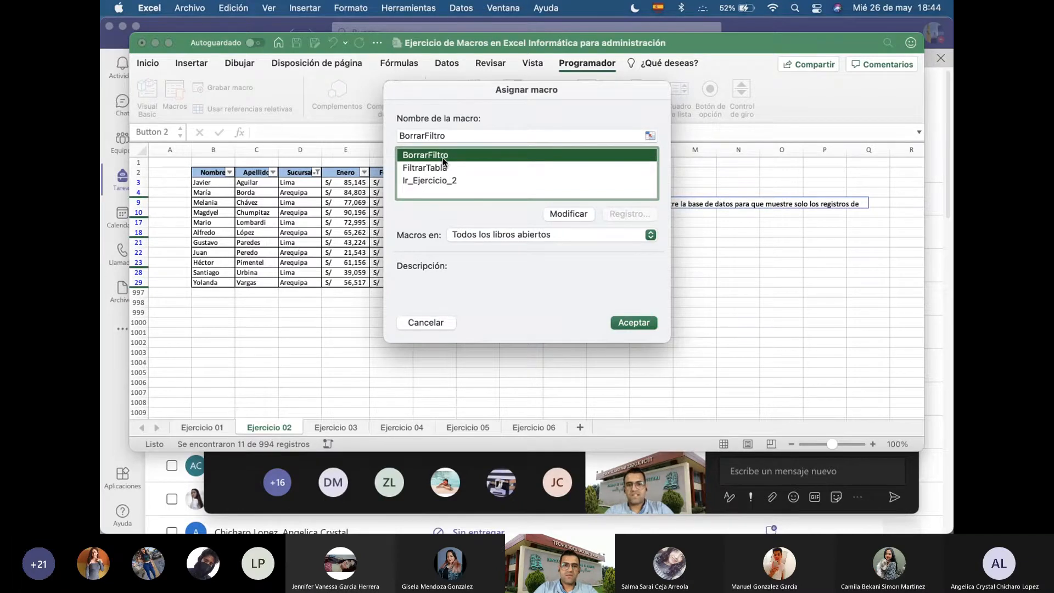
{"action": "left_click", "coordinate": [625, 322]}
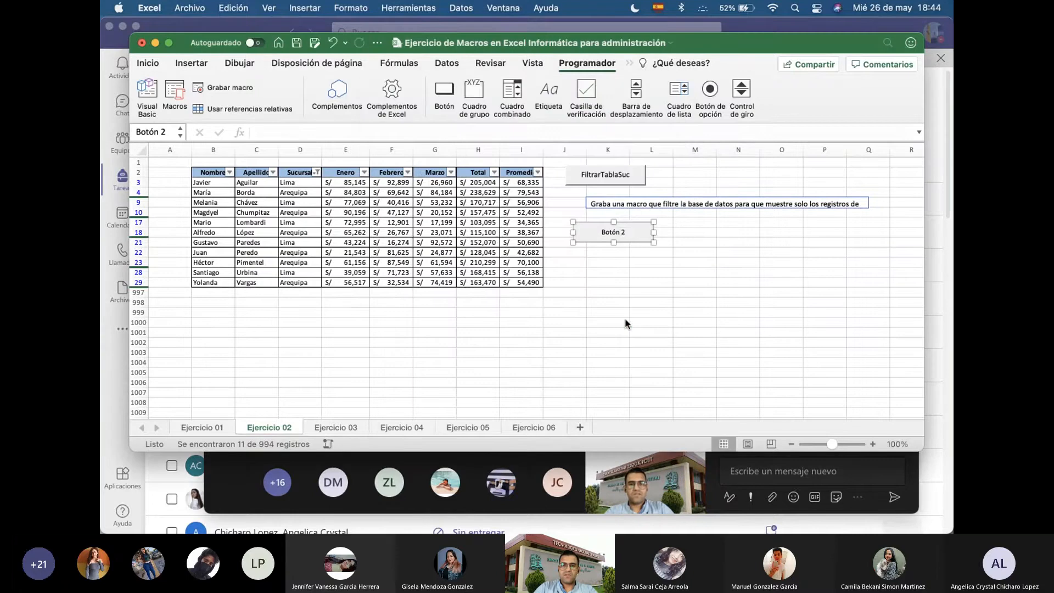
Change the second button's label to BorrarFiltroTabla
{"action": "left_click", "coordinate": [625, 231]}
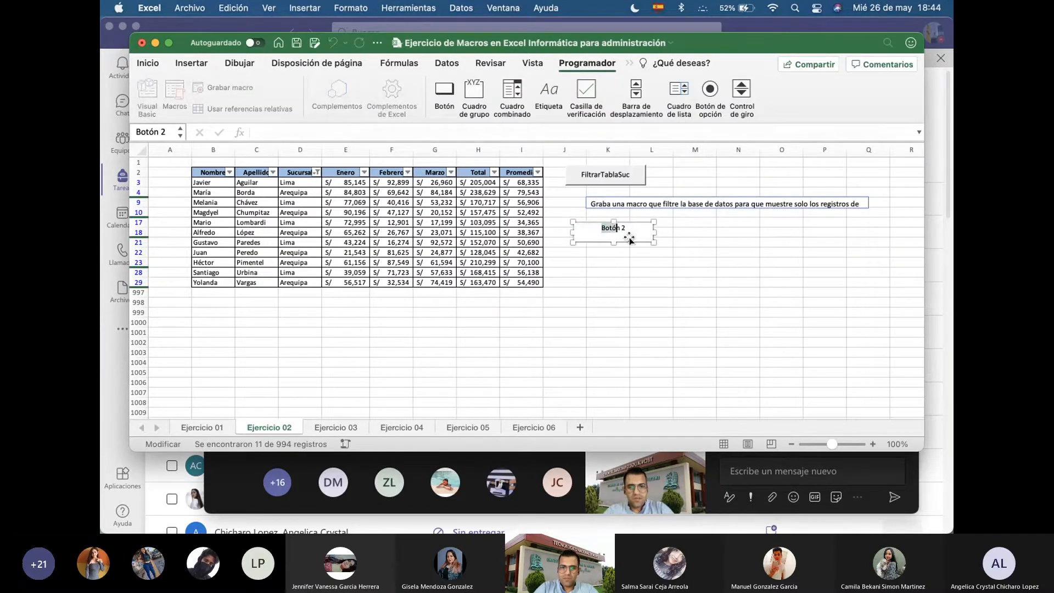
{"action": "key", "text": "shift+Right"}
{"action": "key", "text": "shift+Right"}
{"action": "key", "text": "shift+Right"}
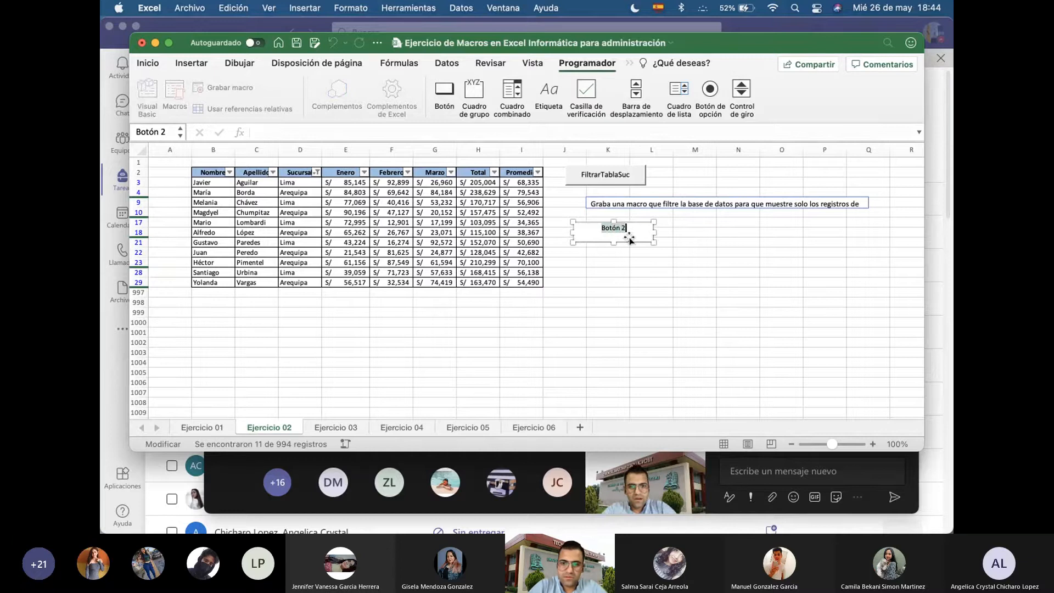
{"action": "type", "text": "BorrarFil"}
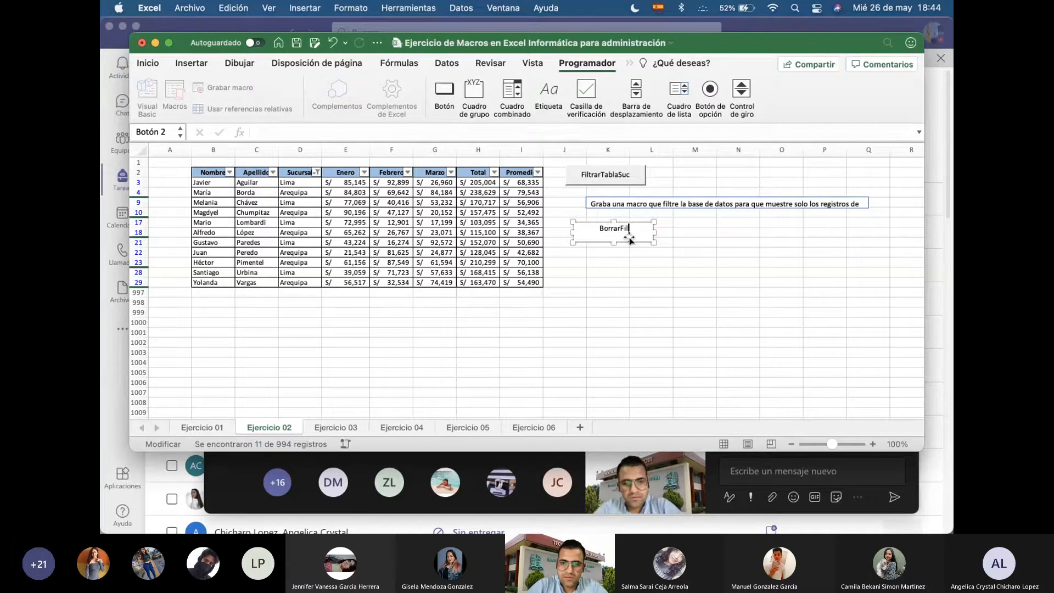
{"action": "type", "text": "troTabla"}
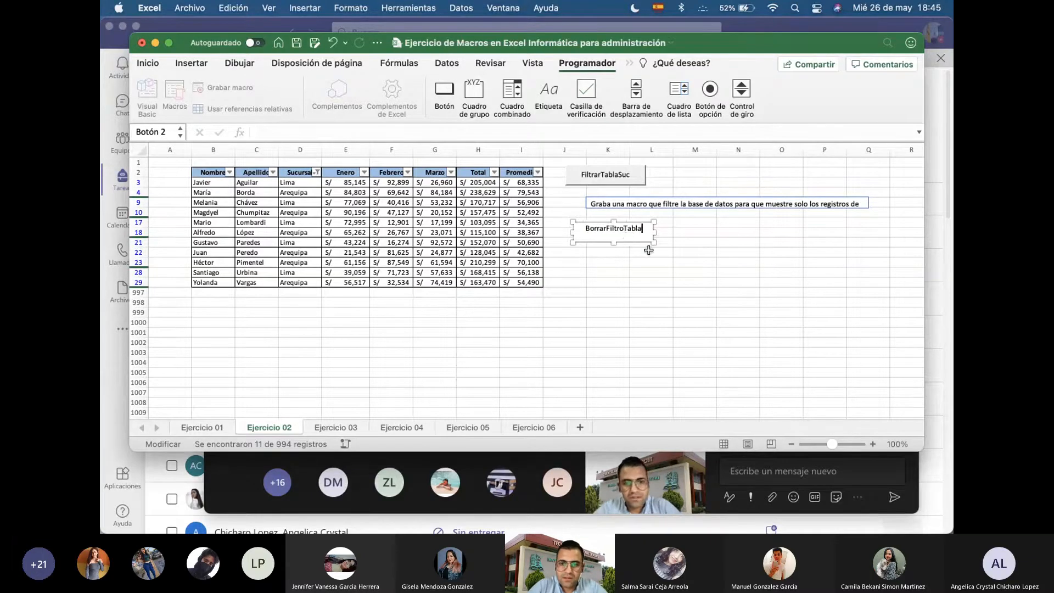
Deselect the BorrarFiltroTabla button and run it to clear the table's filter
{"action": "left_click", "coordinate": [651, 273]}
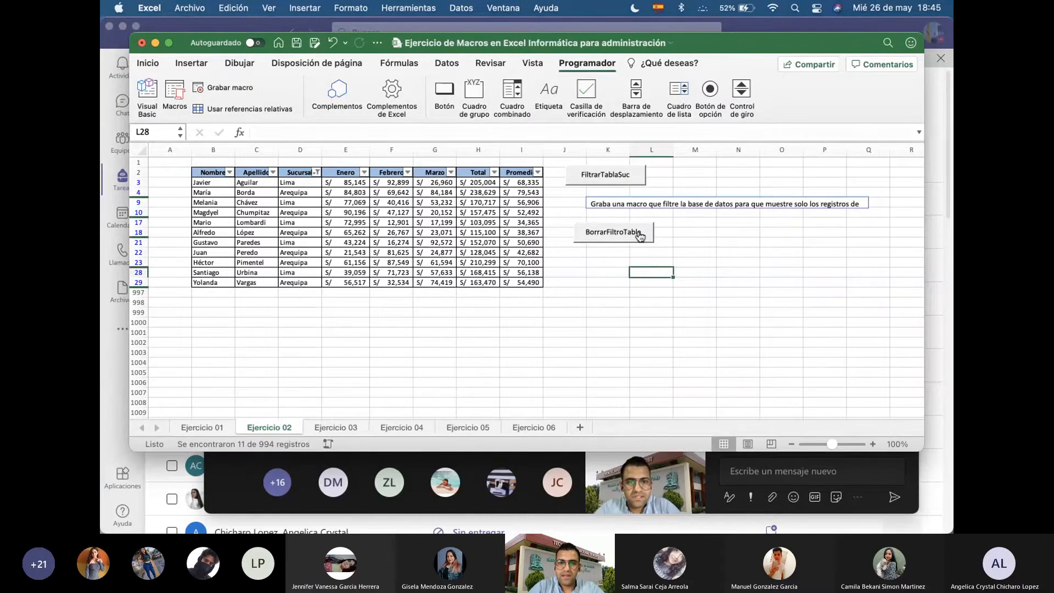
{"action": "left_click", "coordinate": [640, 235]}
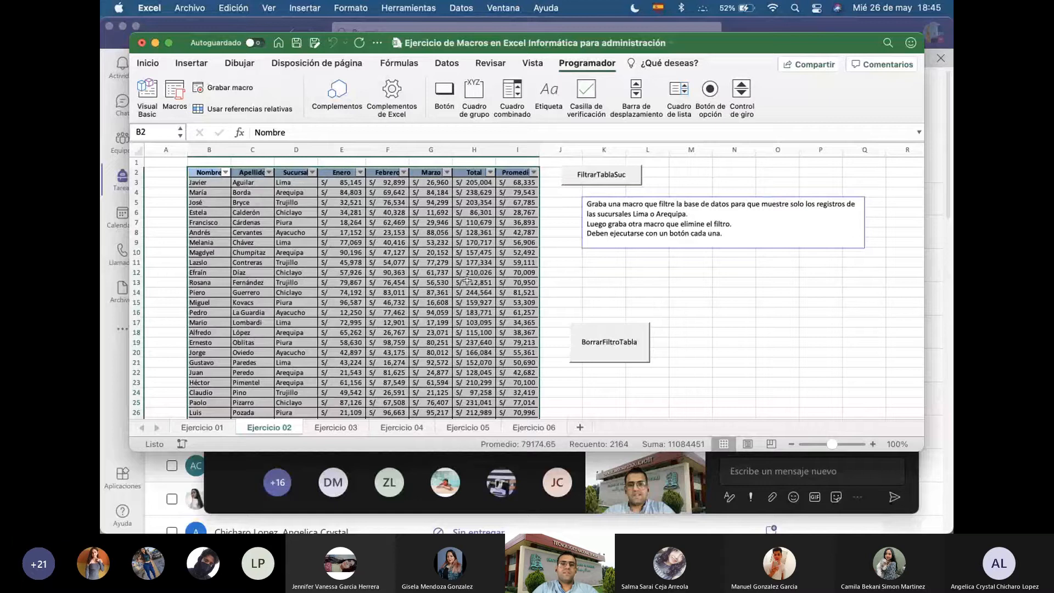
{"action": "left_click", "coordinate": [637, 283]}
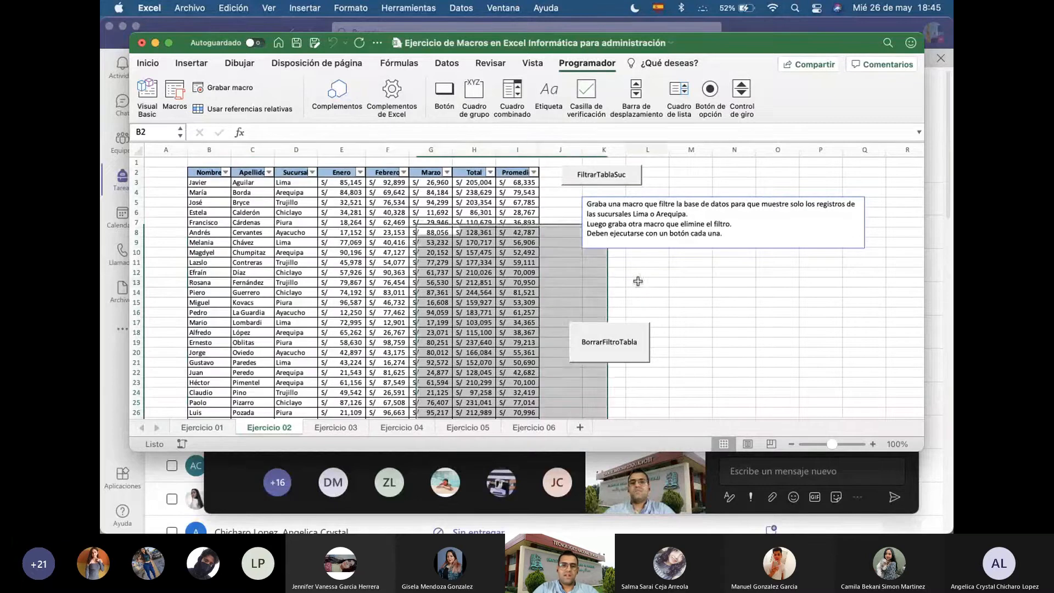
Test the FiltrarTablaSuc and BorrarFiltroTabla buttons by repeatedly filtering the table and clearing its filter
{"action": "left_click", "coordinate": [341, 232]}
{"action": "left_click", "coordinate": [585, 181]}
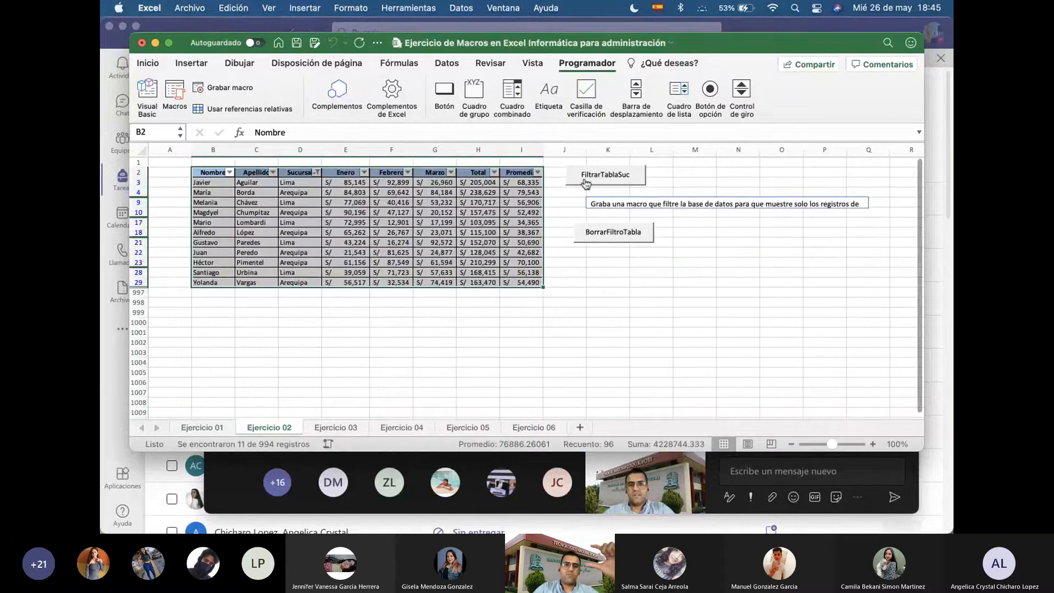
{"action": "left_click", "coordinate": [595, 231]}
{"action": "scroll", "coordinate": [288, 285], "scroll_direction": "down", "scroll_amount": 7}
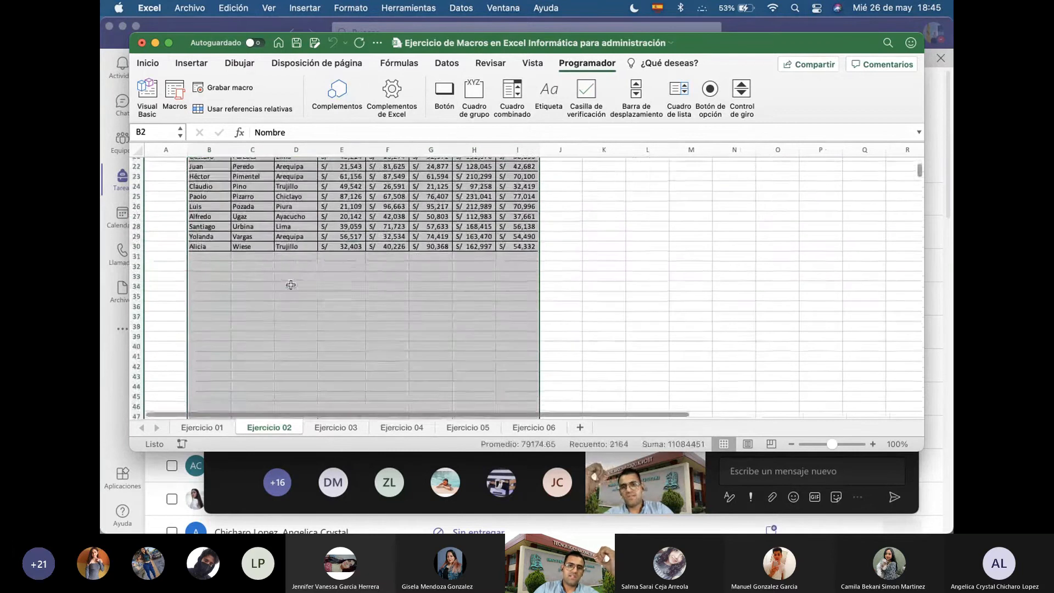
{"action": "scroll", "coordinate": [290, 285], "scroll_direction": "up", "scroll_amount": 7}
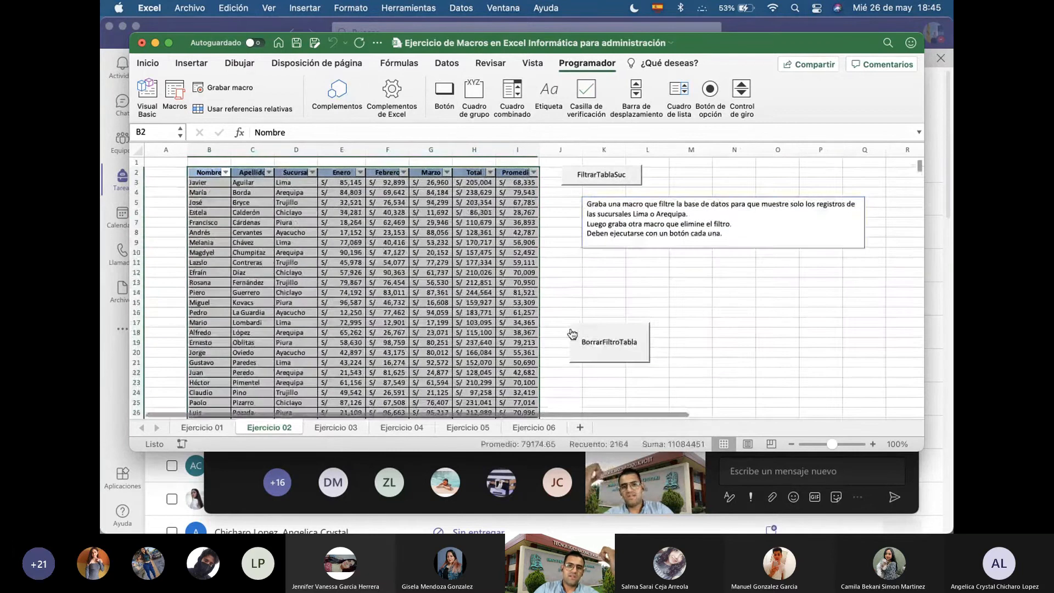
{"action": "left_click", "coordinate": [620, 181]}
{"action": "left_click", "coordinate": [624, 233]}
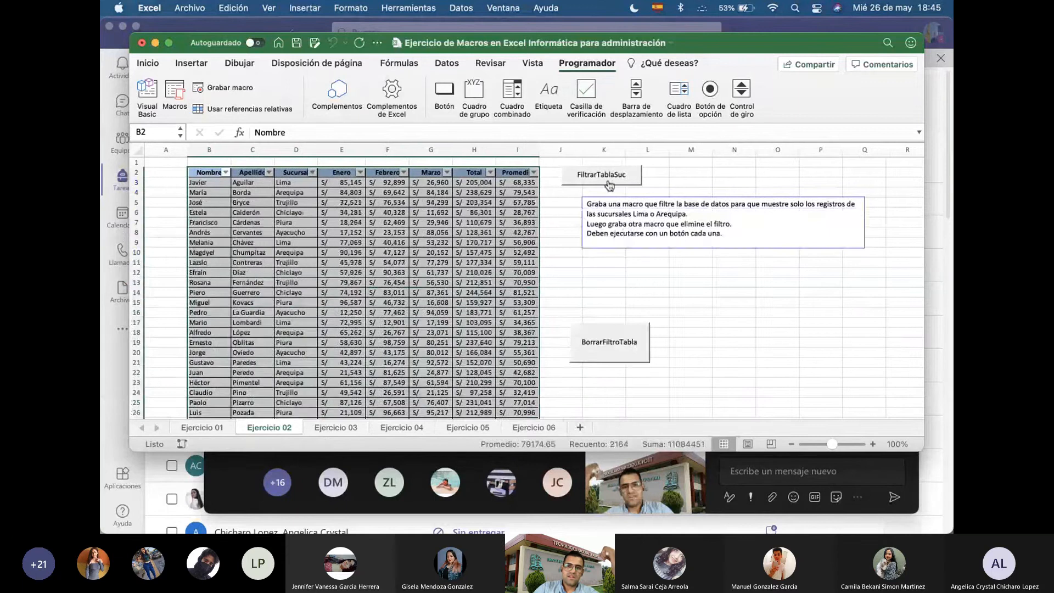
{"action": "left_click", "coordinate": [625, 177]}
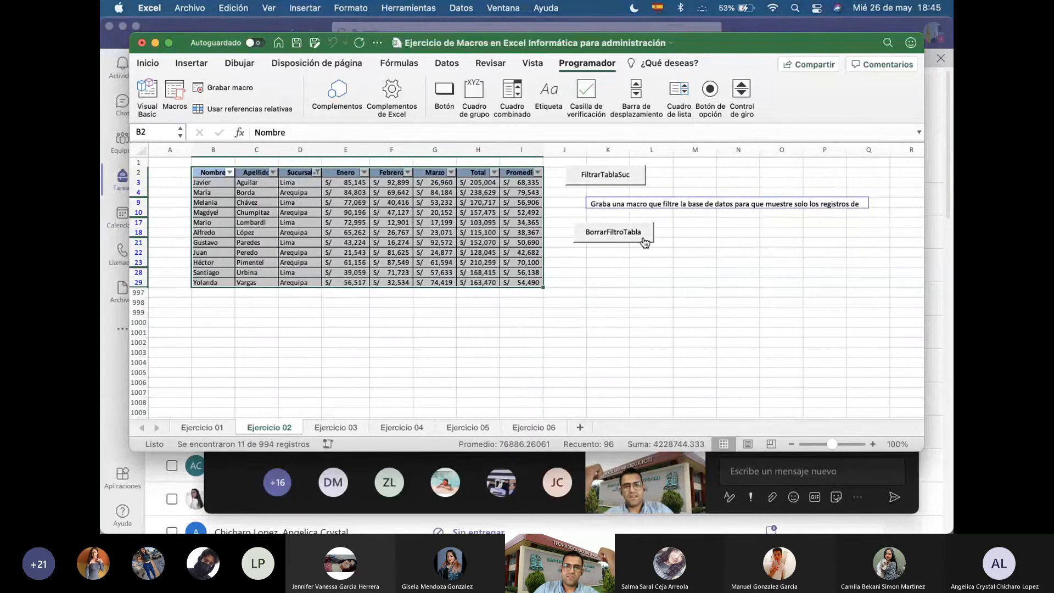
{"action": "left_click", "coordinate": [603, 235]}
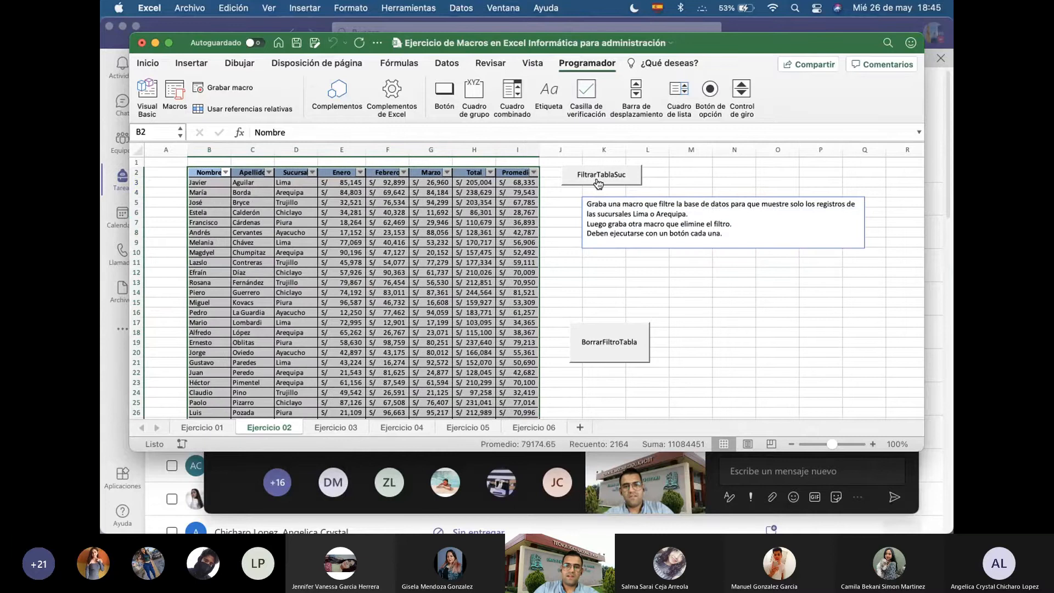
{"action": "left_click", "coordinate": [598, 182]}
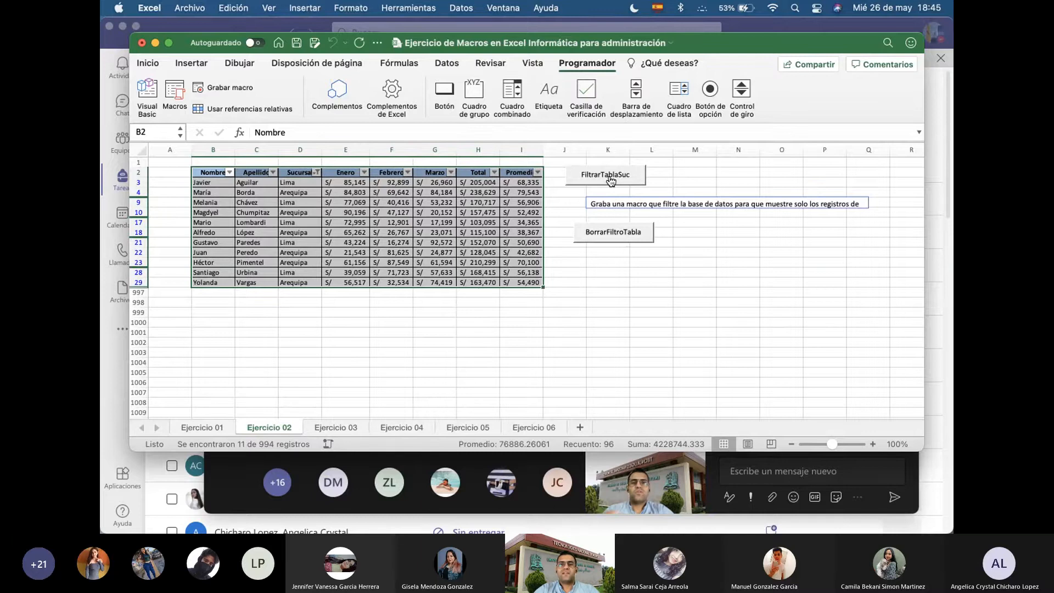
{"action": "left_click", "coordinate": [626, 239]}
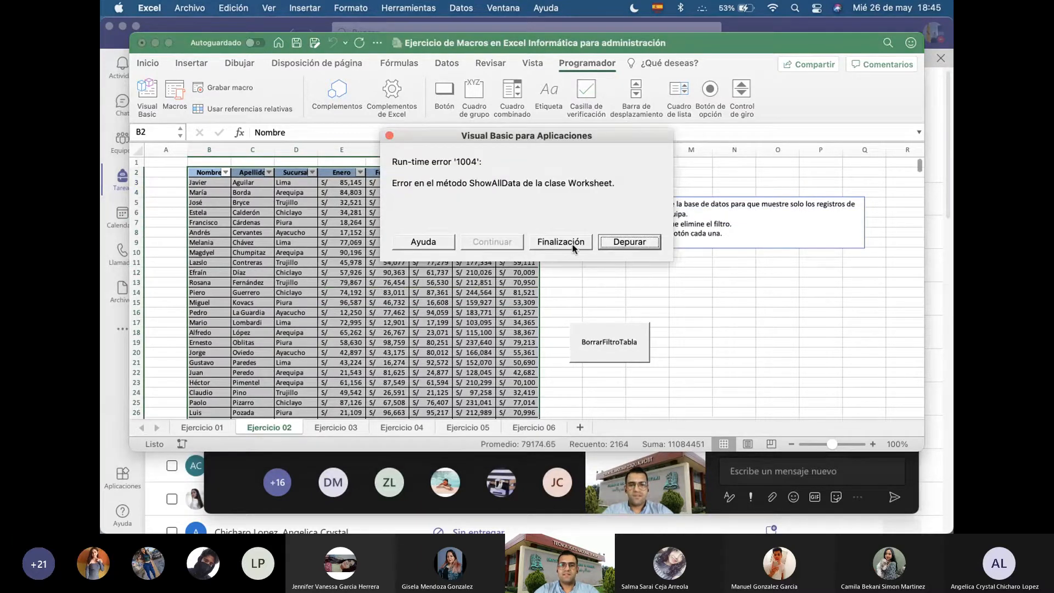
Debug run-time error 1004 and examine the BorrarFiltro macro's ShowAllData line in the code
{"action": "left_click_drag", "start_coordinate": [610, 135], "coordinate": [577, 119]}
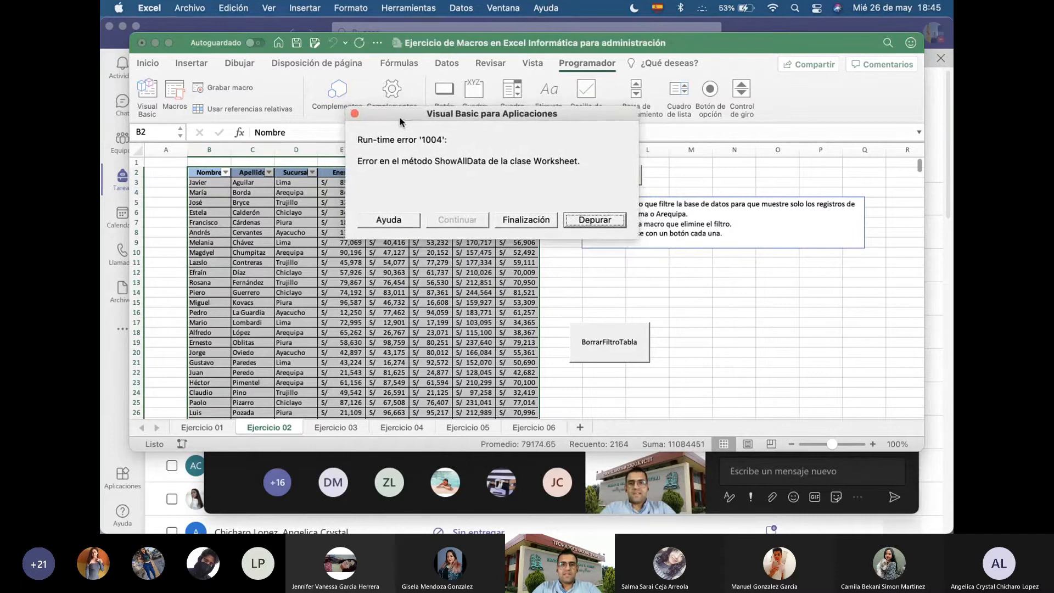
{"action": "left_click_drag", "start_coordinate": [400, 116], "coordinate": [430, 124]}
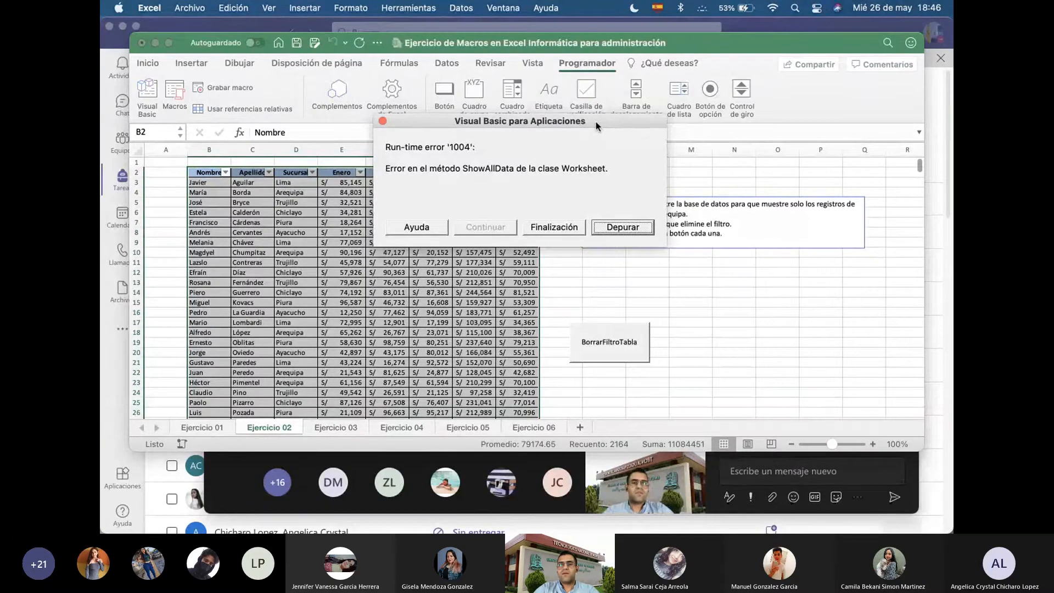
{"action": "left_click_drag", "start_coordinate": [595, 120], "coordinate": [570, 135]}
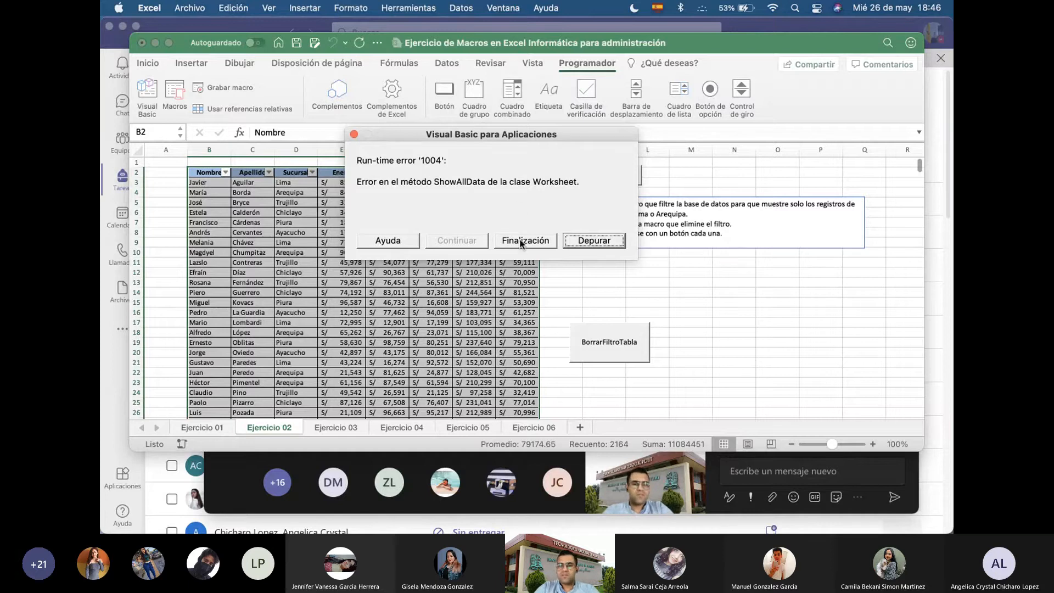
{"action": "left_click", "coordinate": [581, 241]}
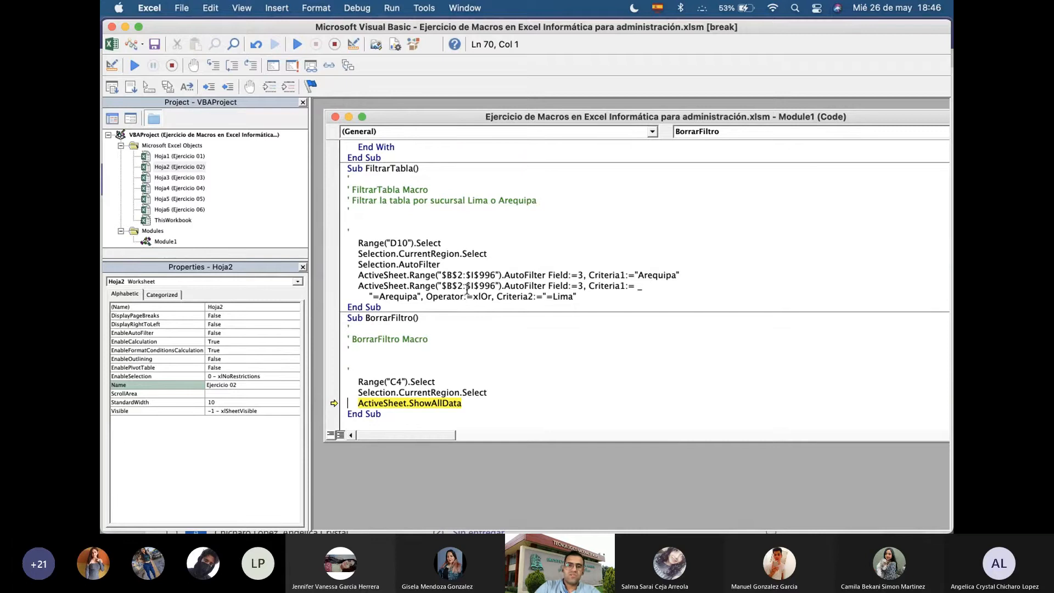
{"action": "left_click", "coordinate": [487, 343]}
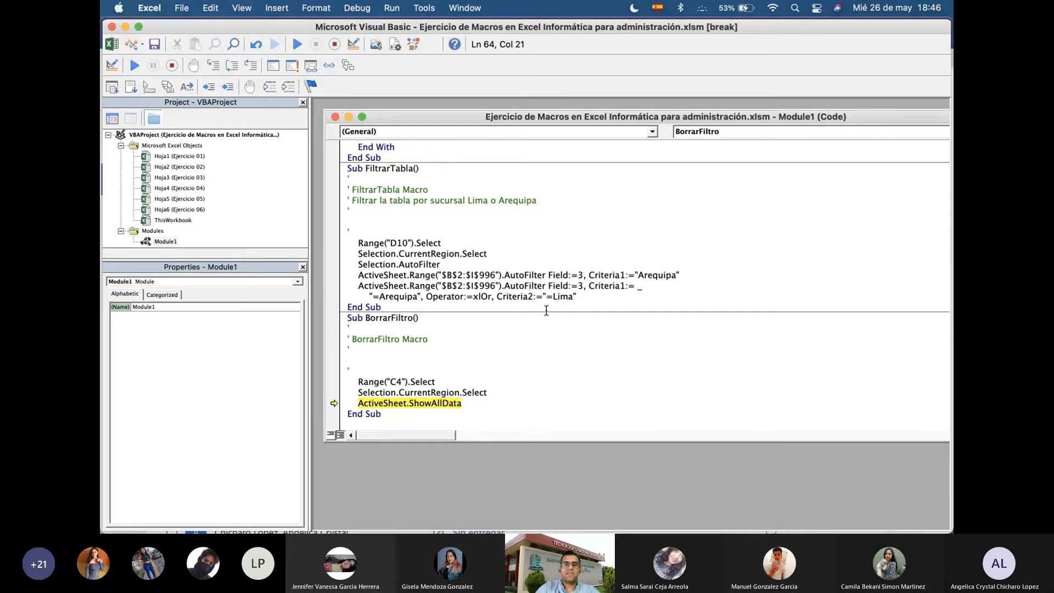
Close the Visual Basic editor, accept stopping the debugger, and return to the Ejercicio 02 sheet
{"action": "left_click", "coordinate": [111, 27]}
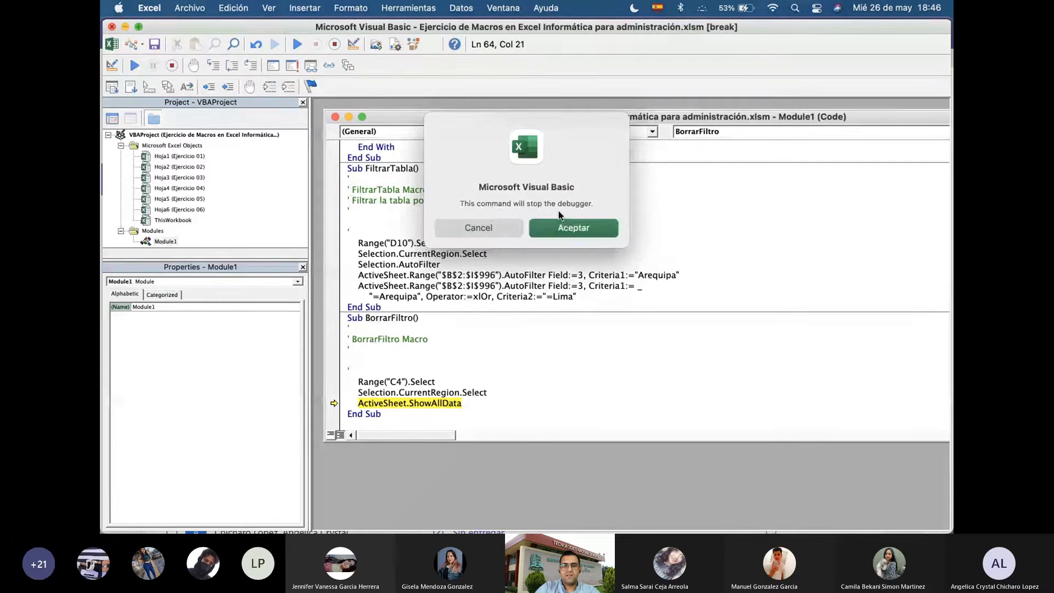
{"action": "left_click", "coordinate": [491, 233]}
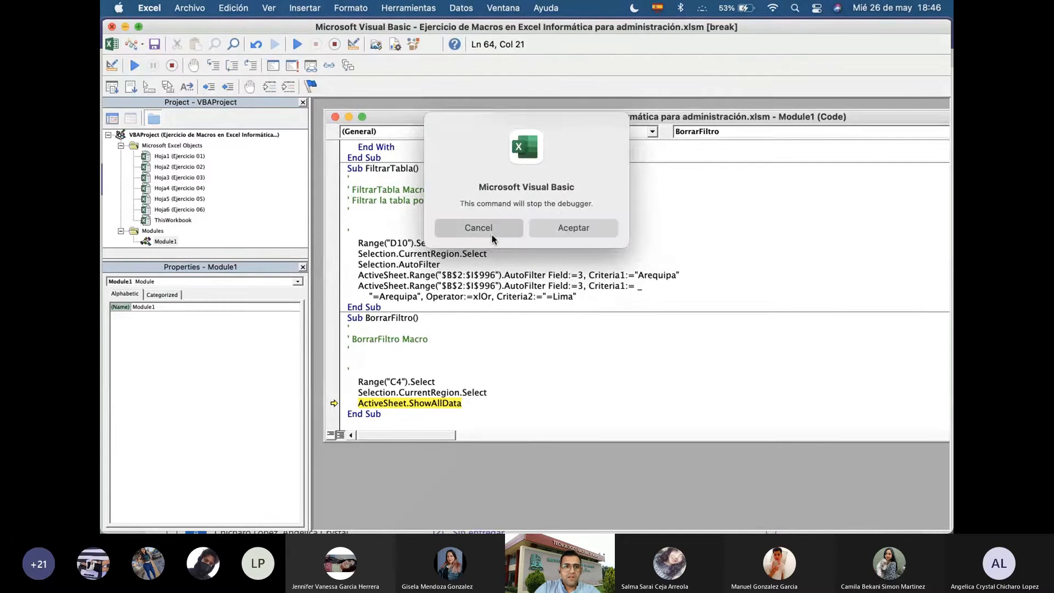
{"action": "left_click", "coordinate": [111, 27]}
{"action": "left_click", "coordinate": [572, 233]}
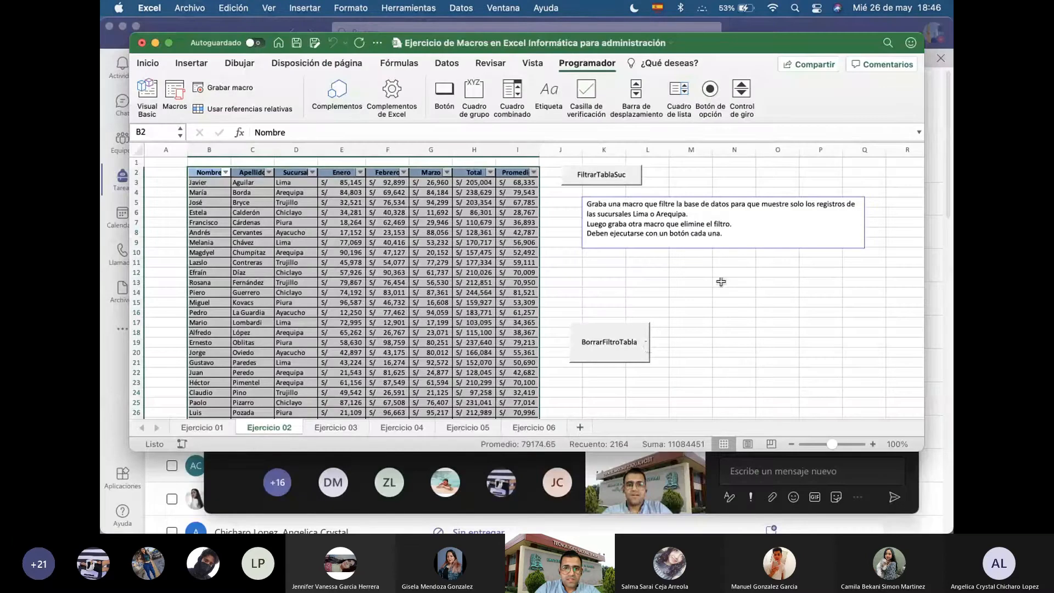
Run the branch filter and filter-clearing macros again from their buttons to recheck both on the Ejercicio 02 table
{"action": "left_click", "coordinate": [601, 177]}
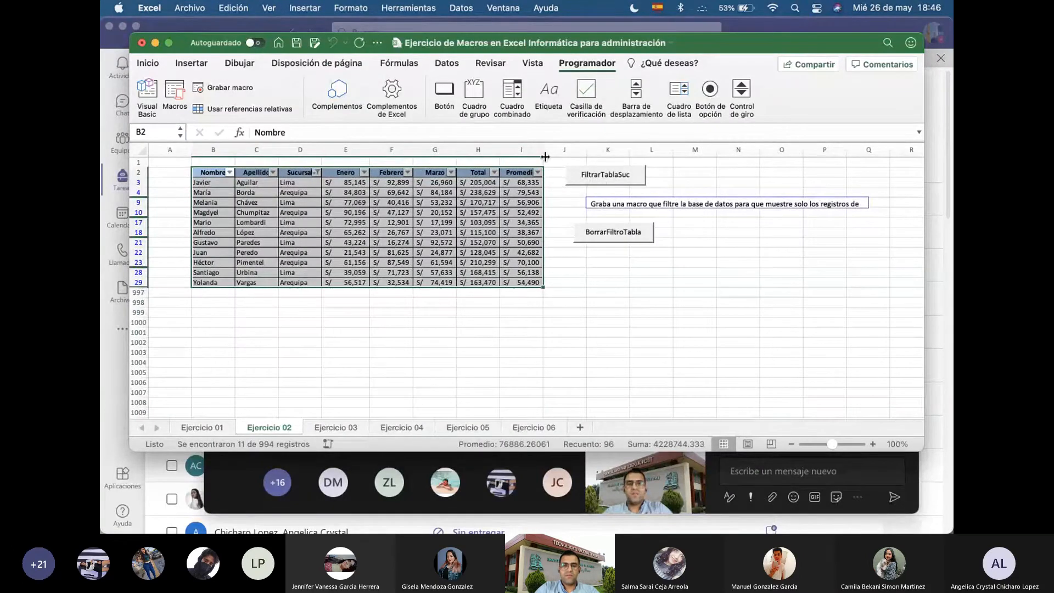
{"action": "left_click", "coordinate": [611, 237]}
{"action": "left_click", "coordinate": [600, 184]}
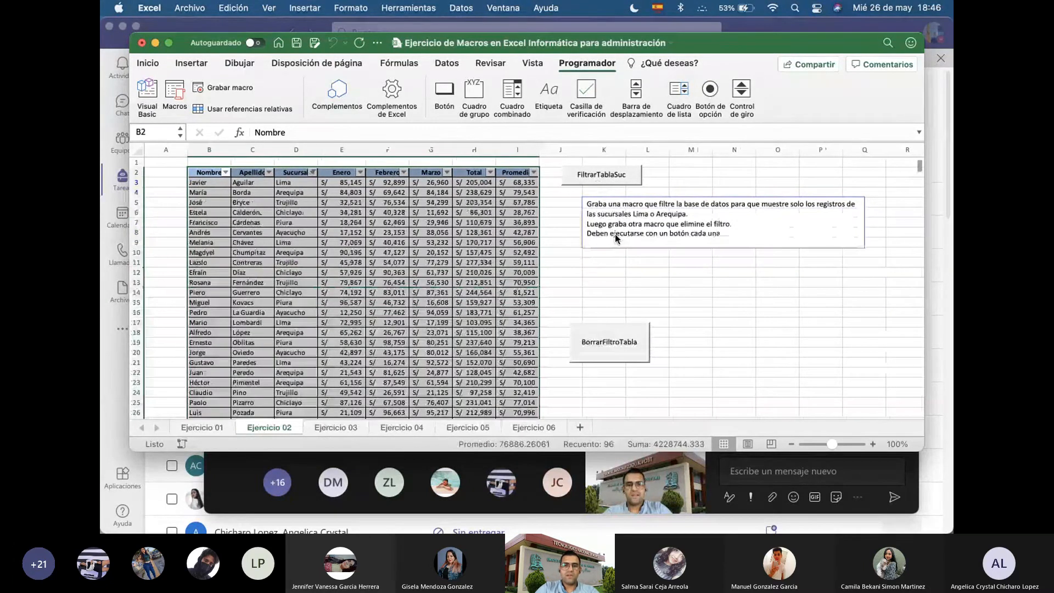
{"action": "left_click", "coordinate": [604, 185]}
{"action": "left_click", "coordinate": [620, 241]}
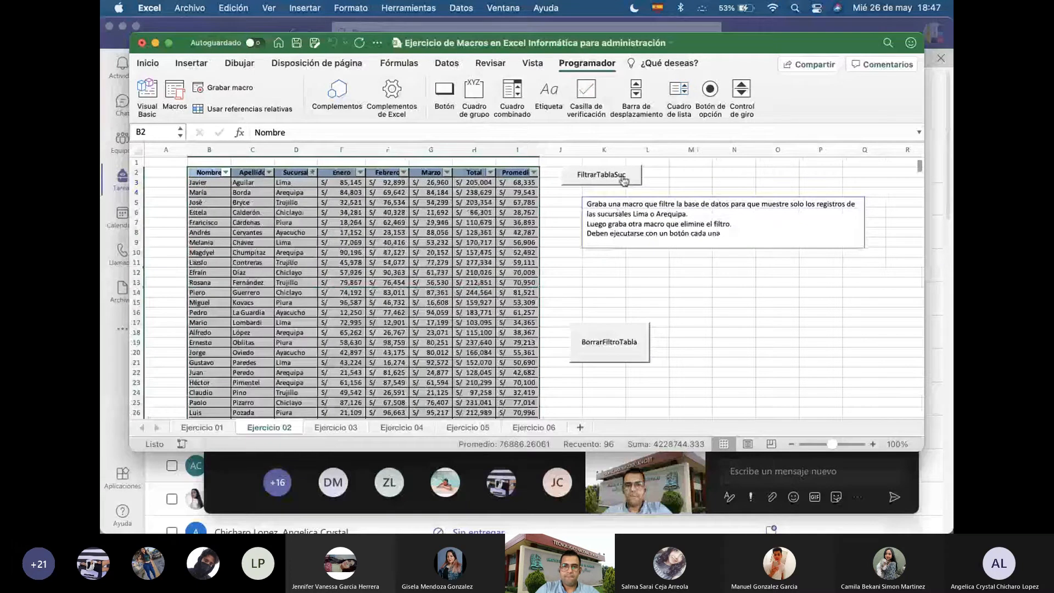
{"action": "left_click", "coordinate": [691, 486]}
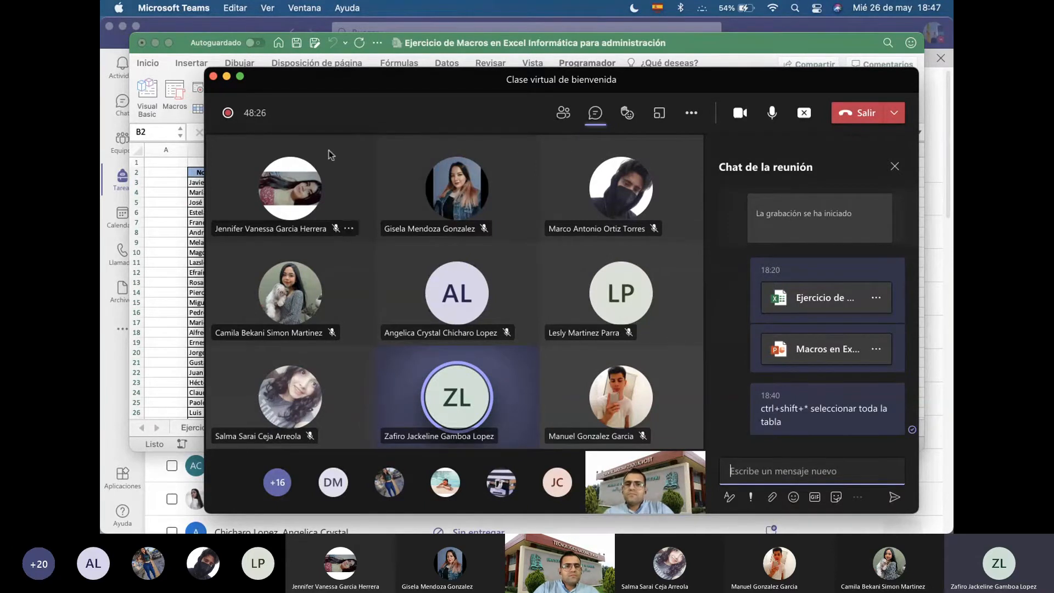
{"action": "left_click", "coordinate": [227, 76]}
{"action": "key", "text": "super+Tab"}
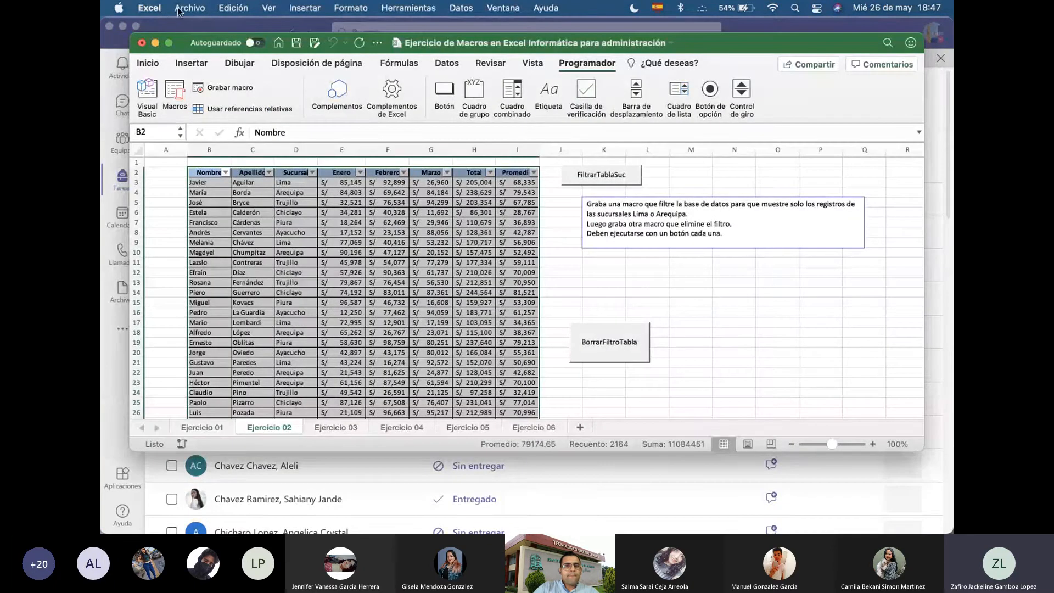
{"action": "left_click_drag", "start_coordinate": [712, 45], "coordinate": [709, 40]}
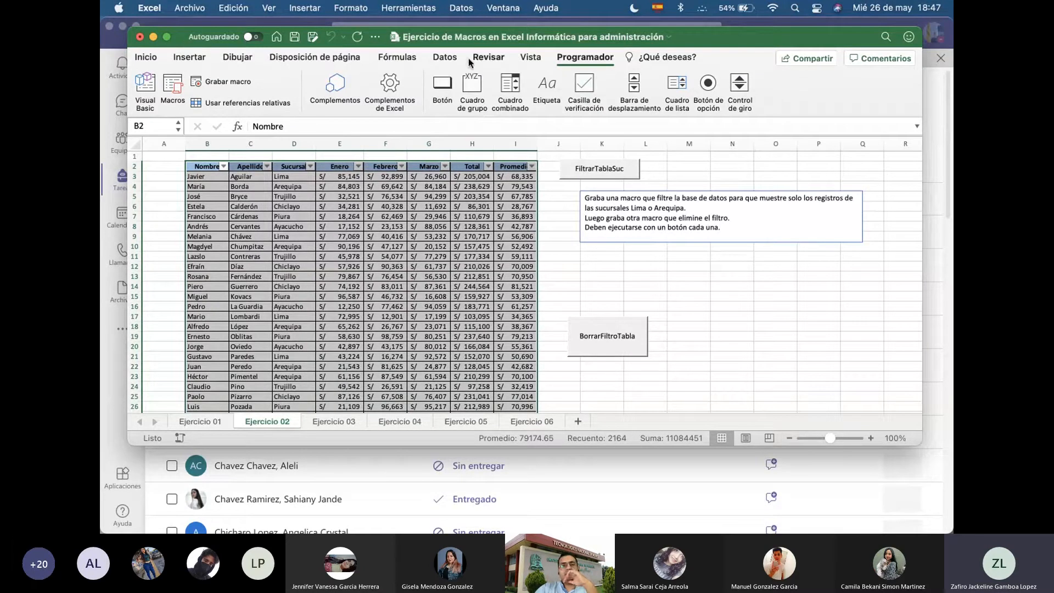
{"action": "left_click", "coordinate": [197, 12]}
{"action": "mouse_move", "coordinate": [153, 17]}
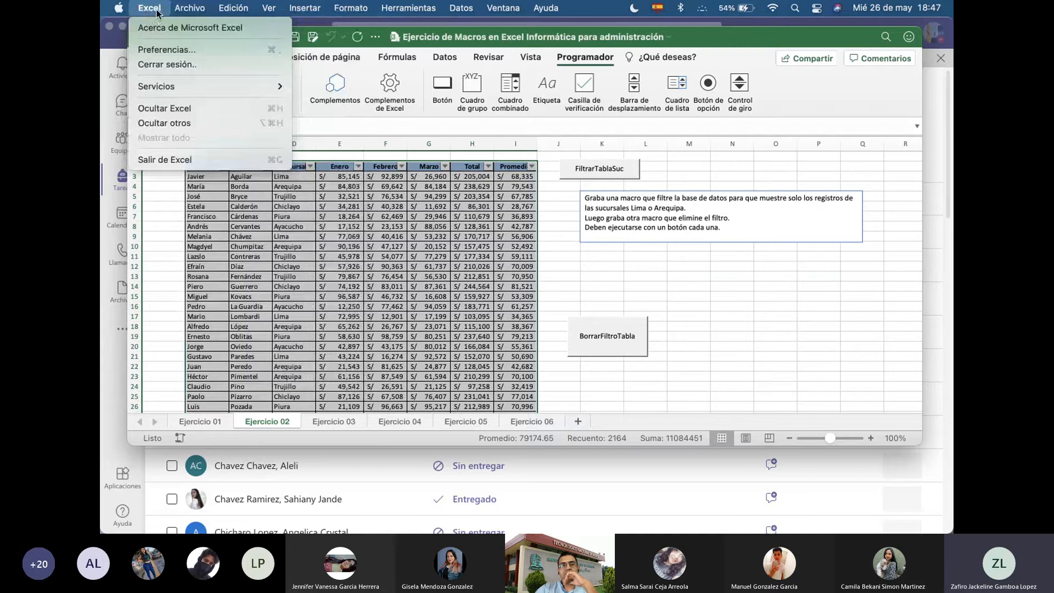
{"action": "mouse_move", "coordinate": [190, 13]}
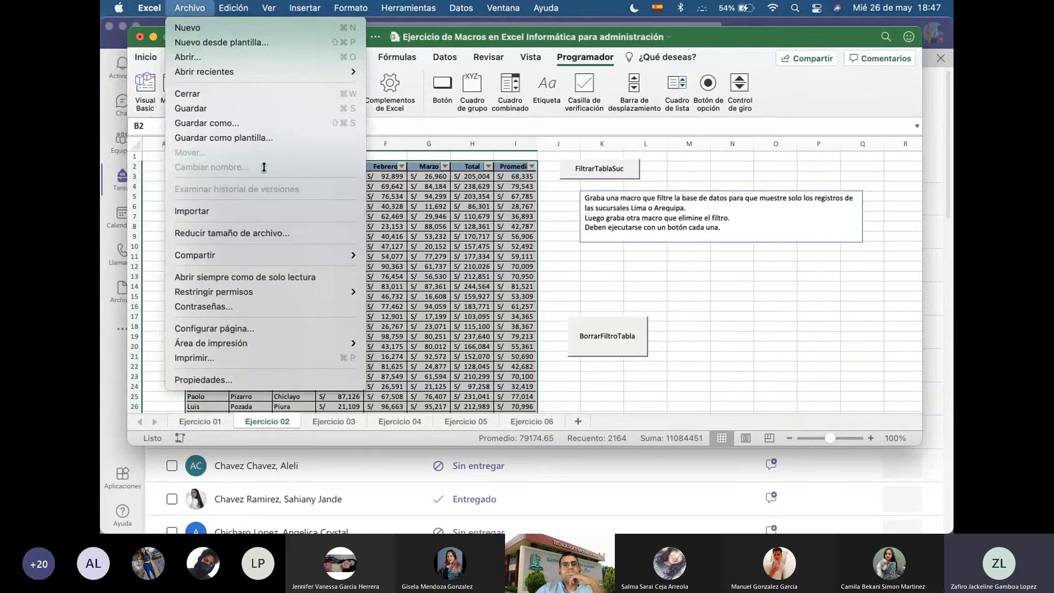
{"action": "left_click", "coordinate": [695, 39]}
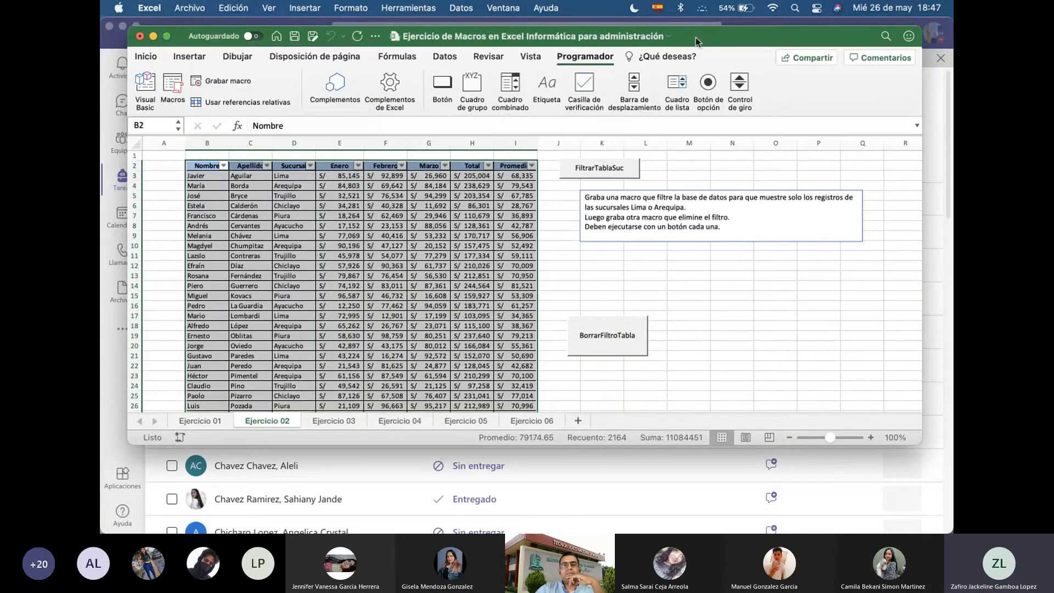
Switch to the Teams meeting and show the full attendee list down to its last entry
{"action": "left_click", "coordinate": [866, 445]}
{"action": "left_click", "coordinate": [871, 437]}
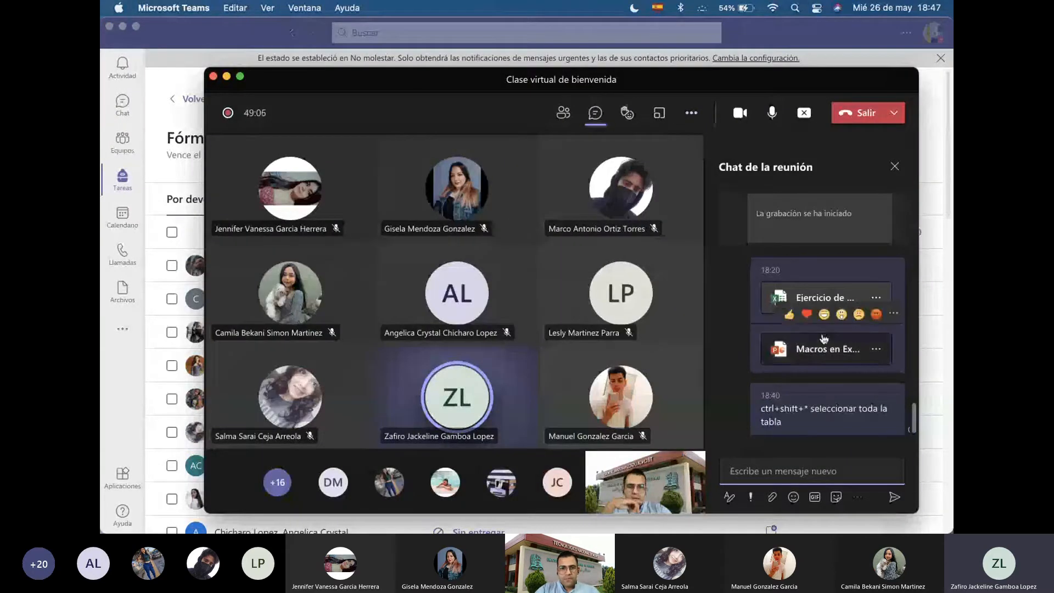
{"action": "left_click", "coordinate": [563, 113]}
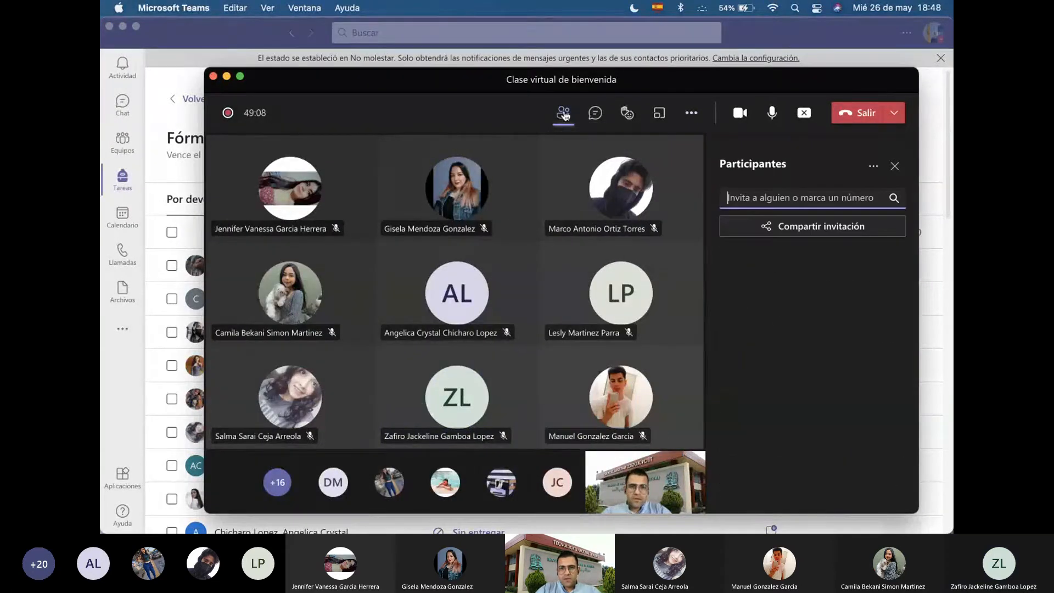
{"action": "scroll", "coordinate": [798, 357], "scroll_direction": "down", "scroll_amount": 5}
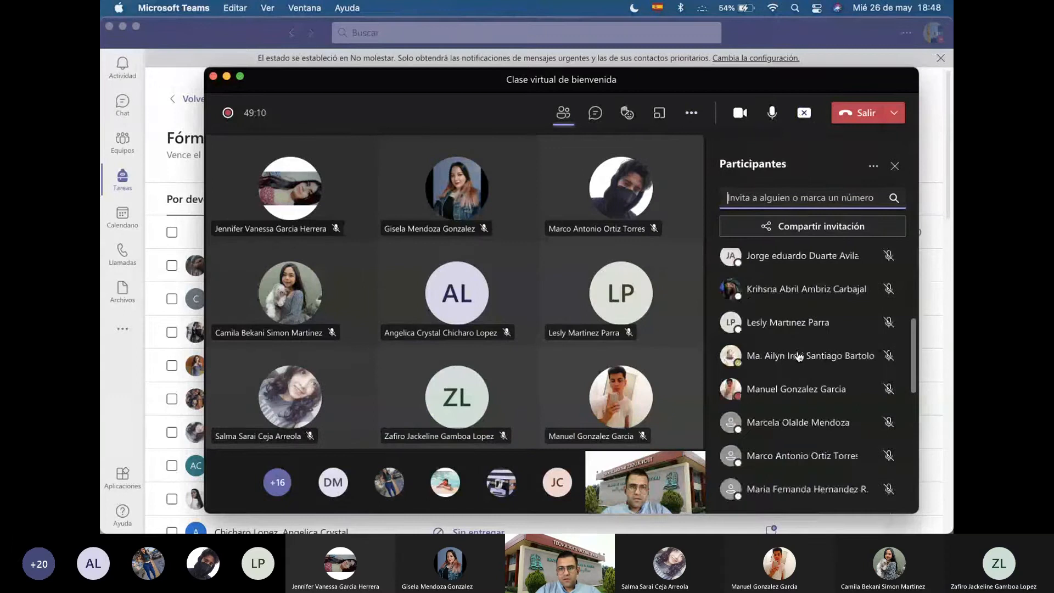
{"action": "scroll", "coordinate": [799, 358], "scroll_direction": "down", "scroll_amount": 5}
{"action": "left_click", "coordinate": [788, 385]}
{"action": "scroll", "coordinate": [788, 385], "scroll_direction": "down", "scroll_amount": 13}
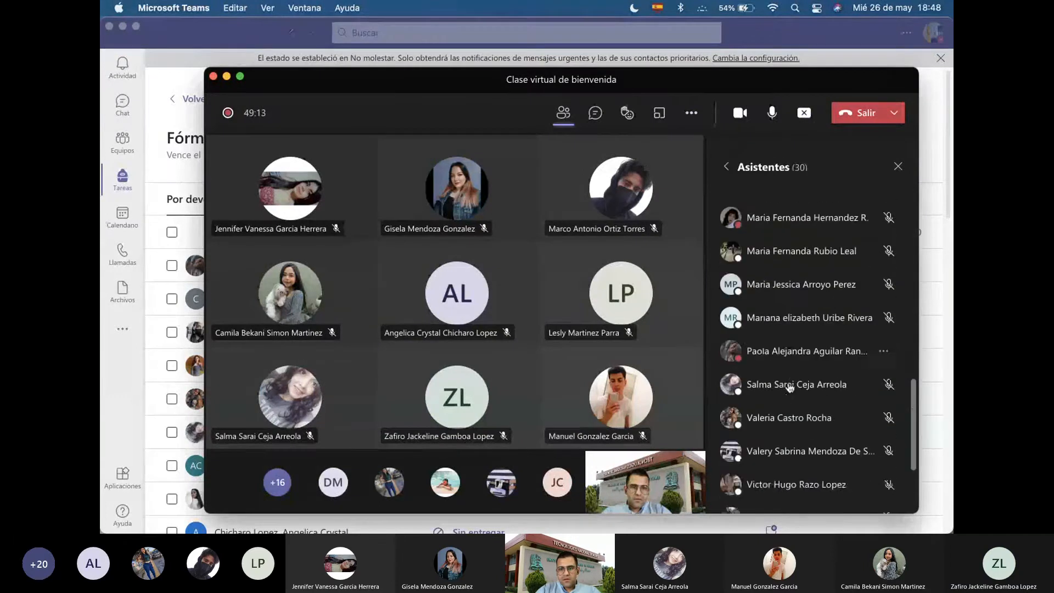
Convert the last listed attendee to moderator, confirm the role change, and stop sharing the screen
{"action": "left_click", "coordinate": [883, 465]}
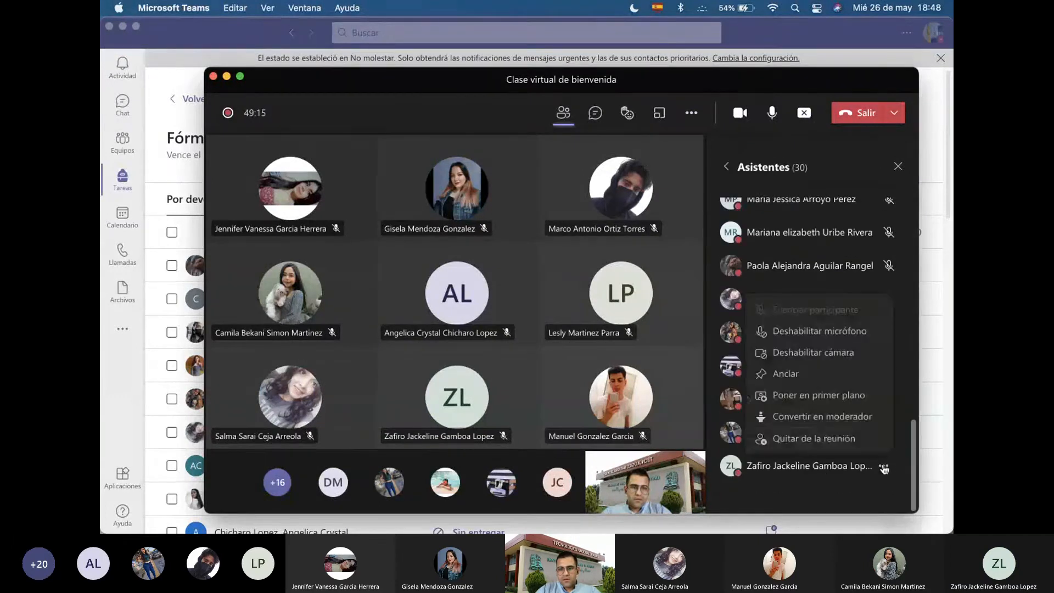
{"action": "left_click", "coordinate": [860, 416]}
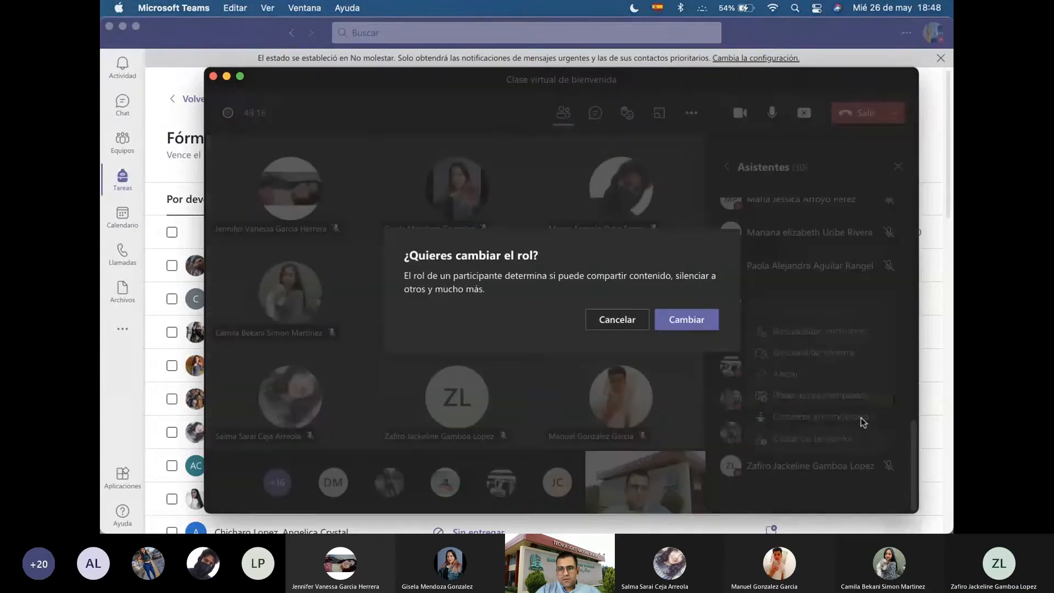
{"action": "left_click", "coordinate": [683, 319]}
{"action": "scroll", "coordinate": [817, 315], "scroll_direction": "up", "scroll_amount": 10}
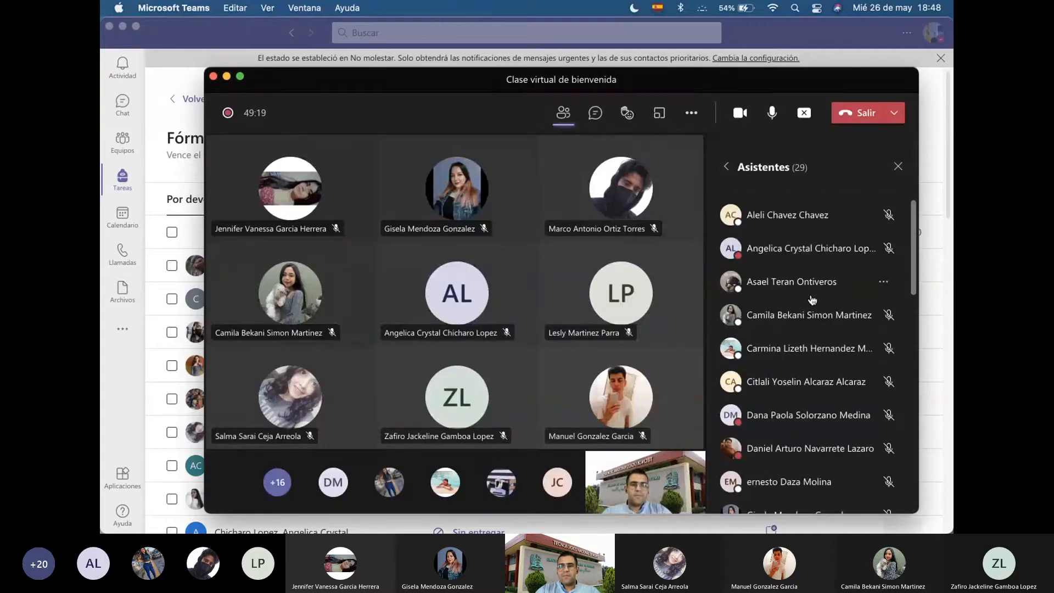
{"action": "left_click", "coordinate": [728, 171]}
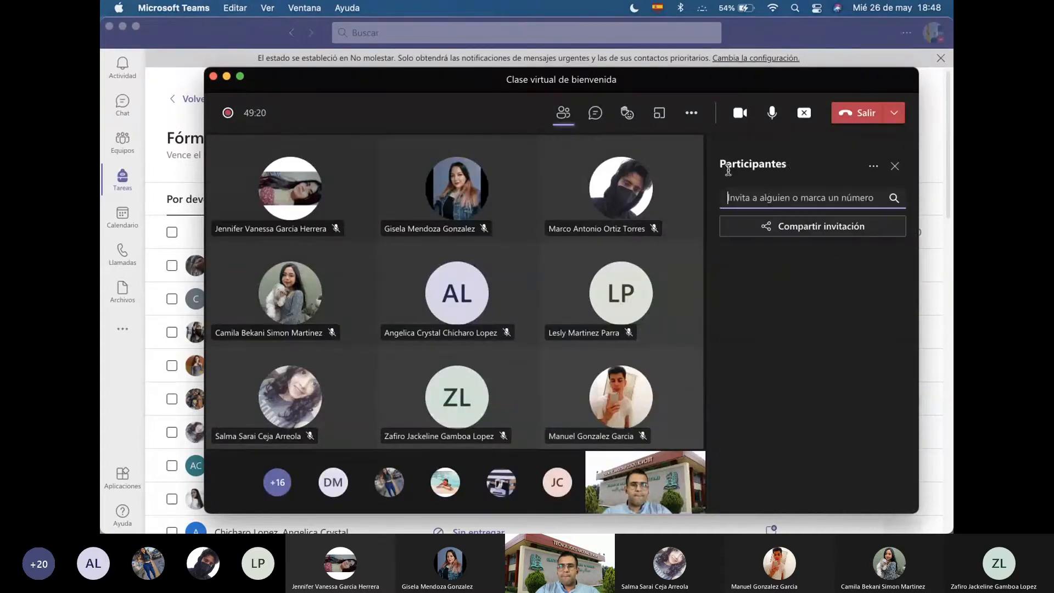
{"action": "left_click", "coordinate": [806, 114]}
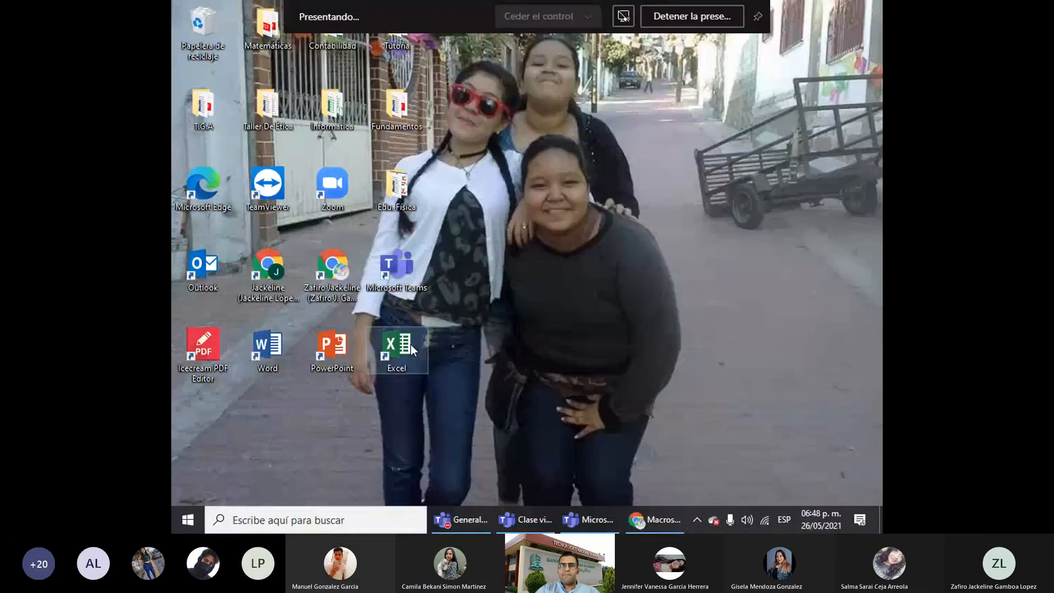
Launch Excel from the desktop, maximize its window, and create a blank workbook
{"action": "double_click", "coordinate": [410, 344]}
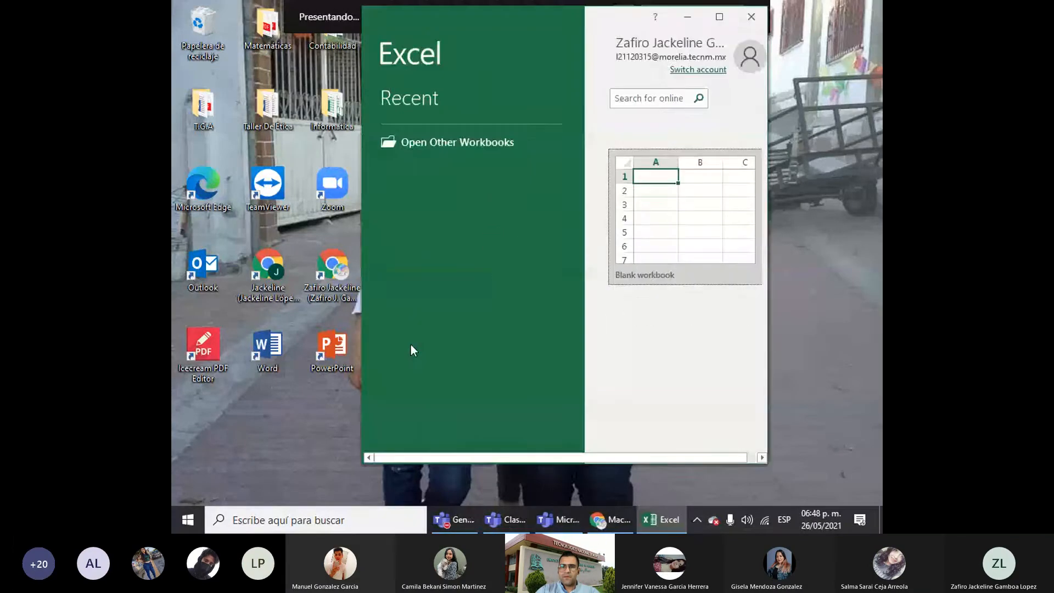
{"action": "left_click", "coordinate": [717, 25]}
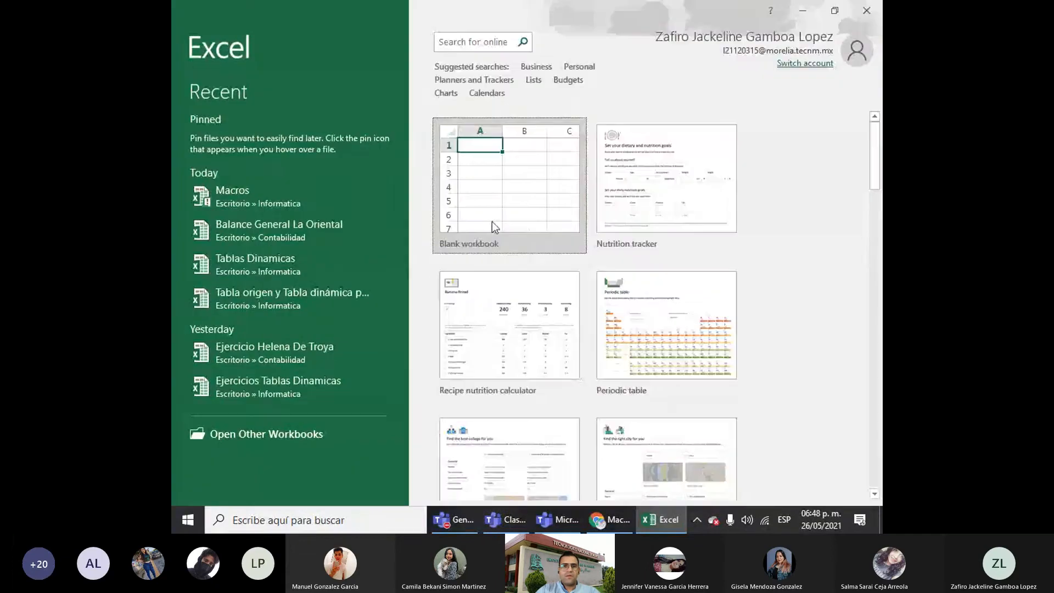
{"action": "left_click", "coordinate": [492, 221]}
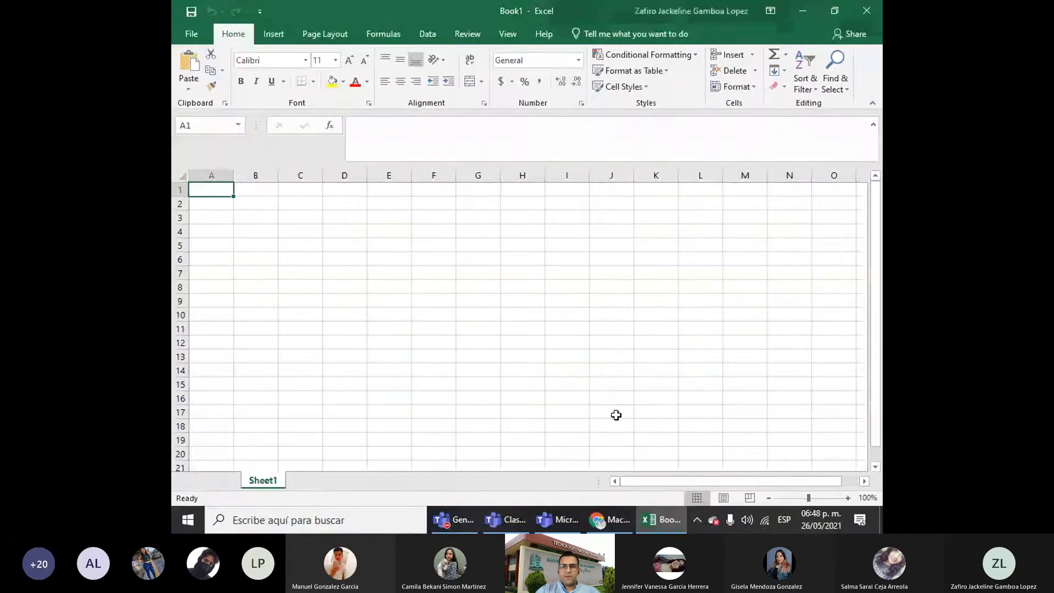
Switch to the Teams meeting, unmute the microphone, and return to the blank Excel workbook
{"action": "left_click", "coordinate": [518, 522]}
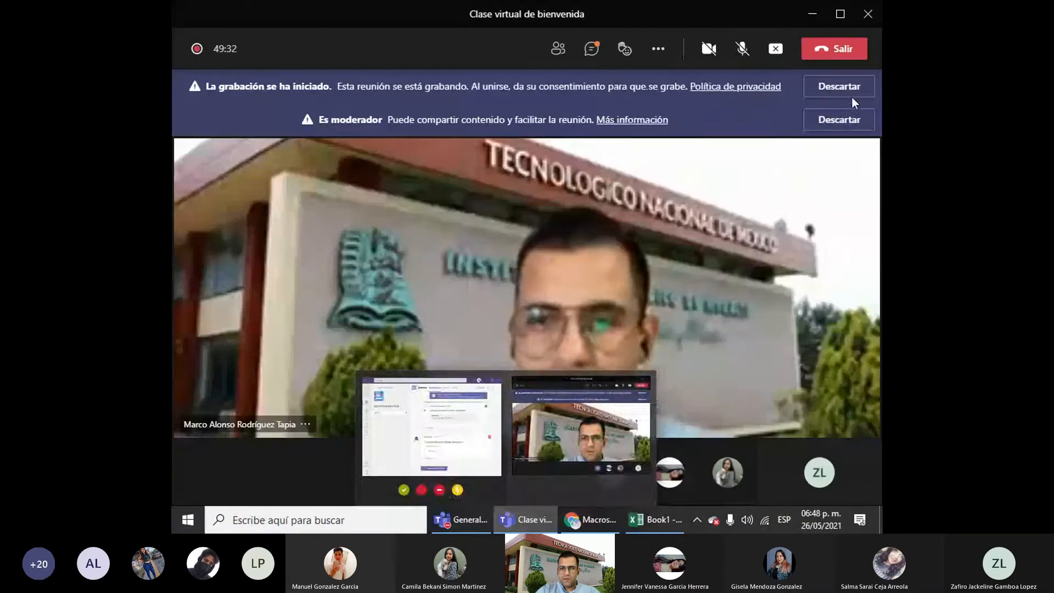
{"action": "left_click", "coordinate": [742, 48]}
{"action": "left_click", "coordinate": [811, 17]}
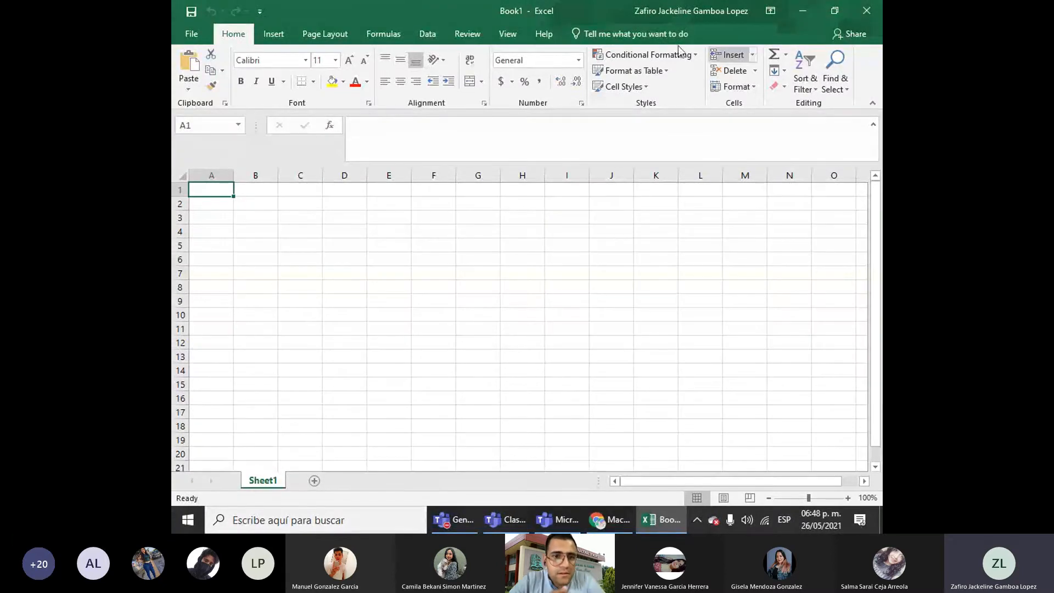
{"action": "mouse_move", "coordinate": [329, 10]}
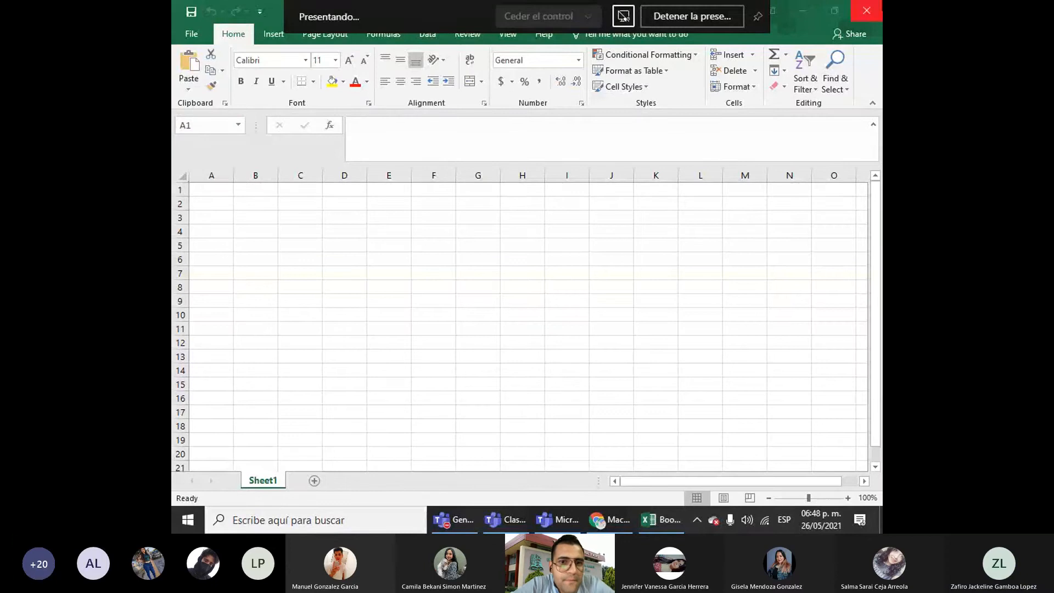
{"action": "left_click", "coordinate": [273, 9]}
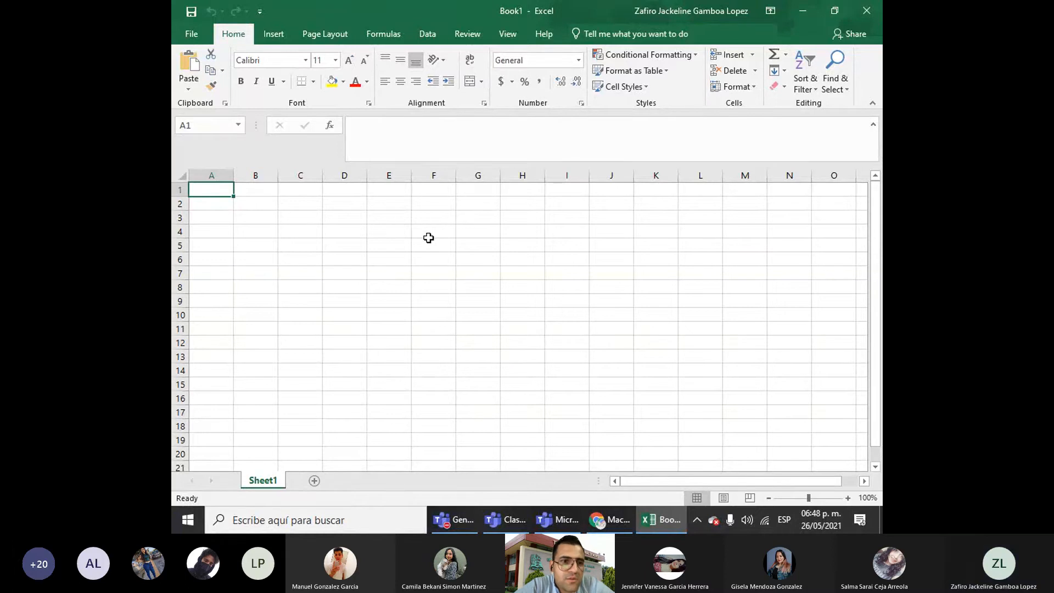
Open Excel Options and review the editing and display languages and the General settings through the start-up options
{"action": "left_click", "coordinate": [193, 32]}
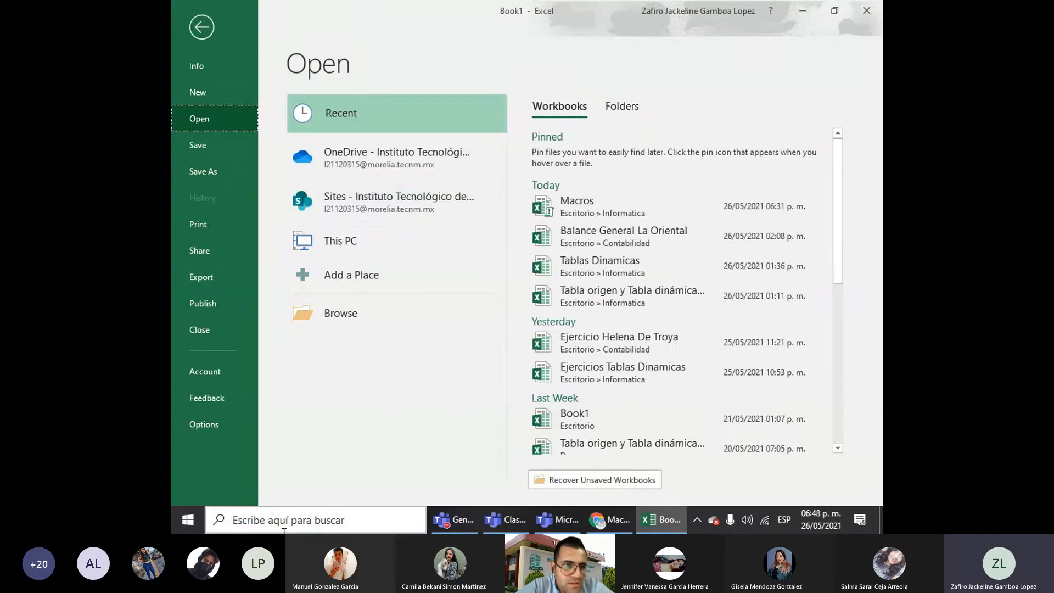
{"action": "left_click", "coordinate": [229, 418]}
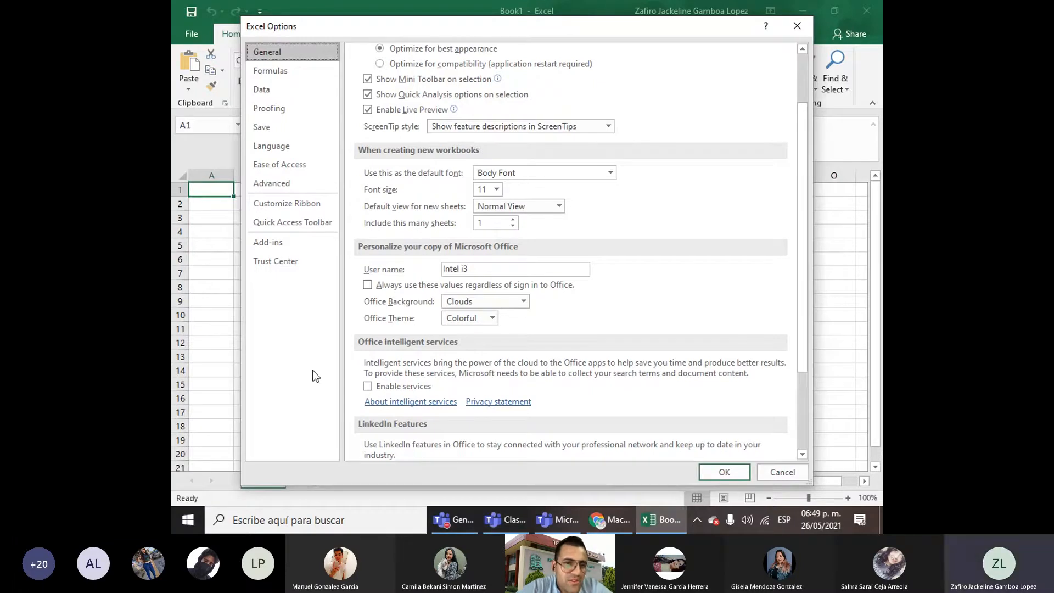
{"action": "left_click", "coordinate": [309, 145]}
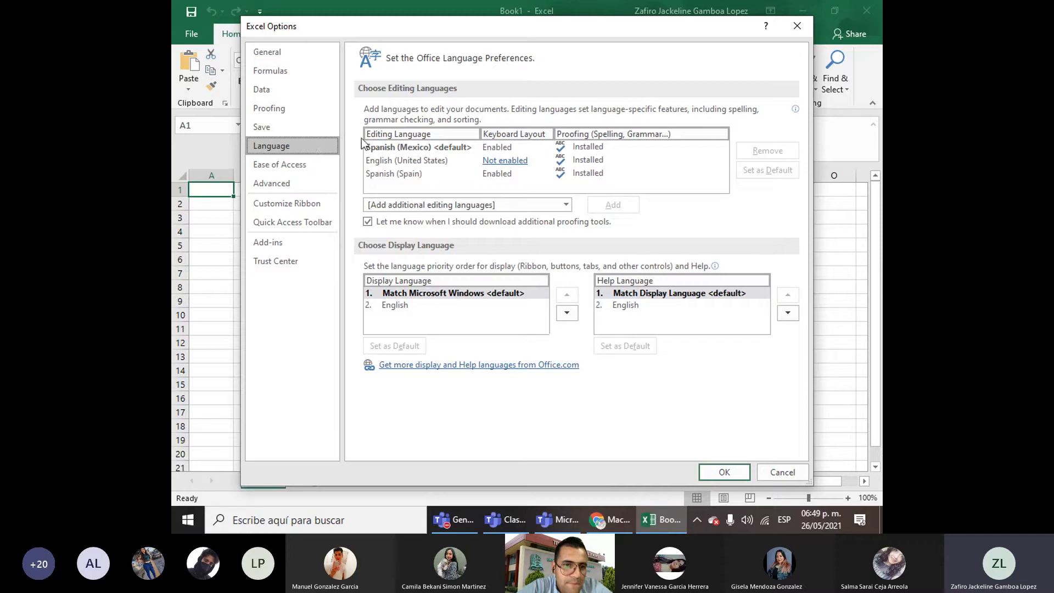
{"action": "left_click", "coordinate": [428, 149]}
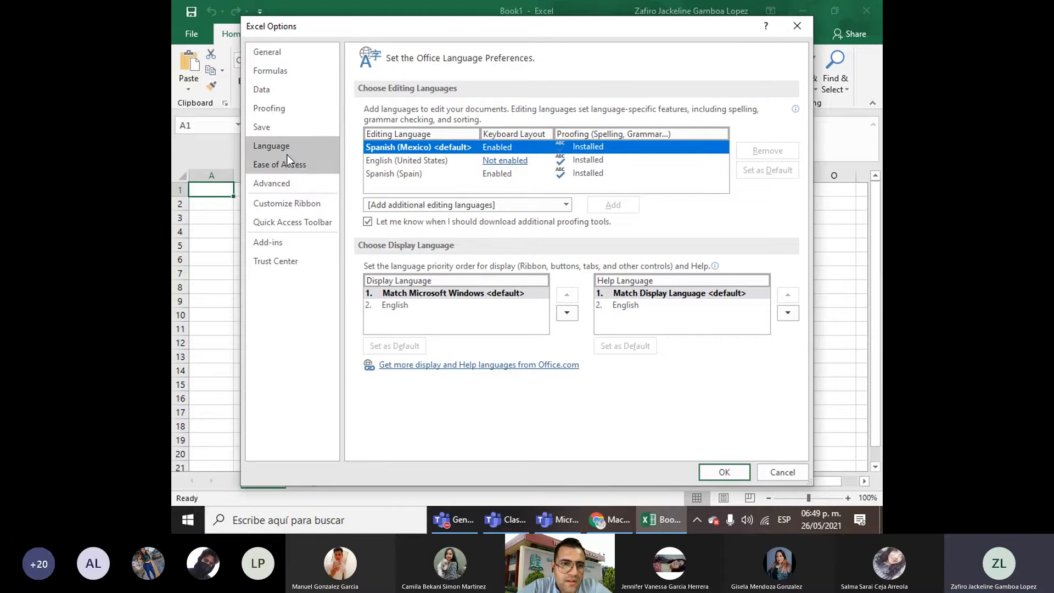
{"action": "left_click", "coordinate": [267, 51]}
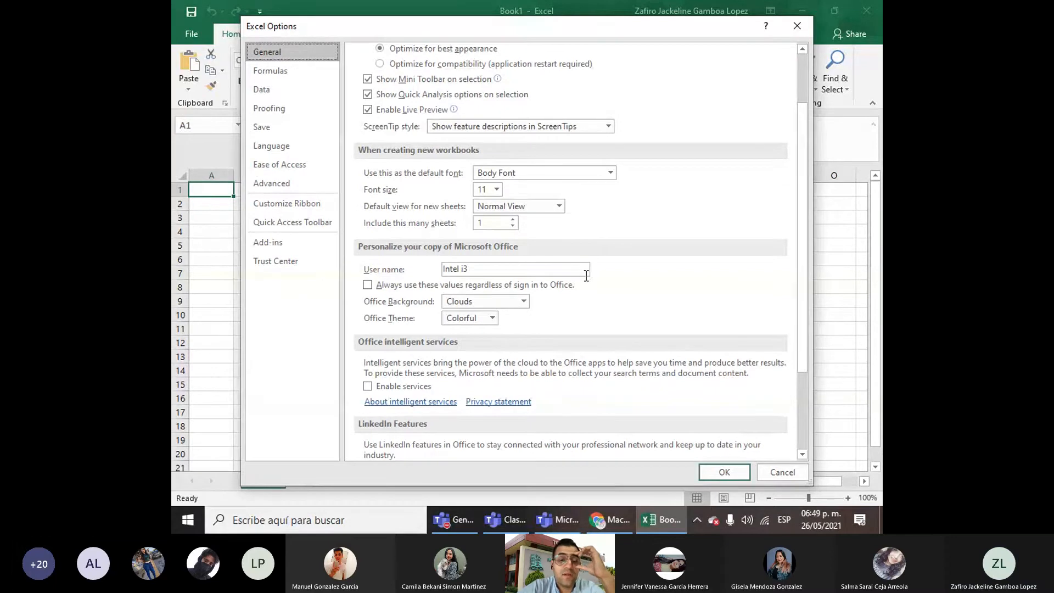
{"action": "scroll", "coordinate": [586, 275], "scroll_direction": "down", "scroll_amount": 3}
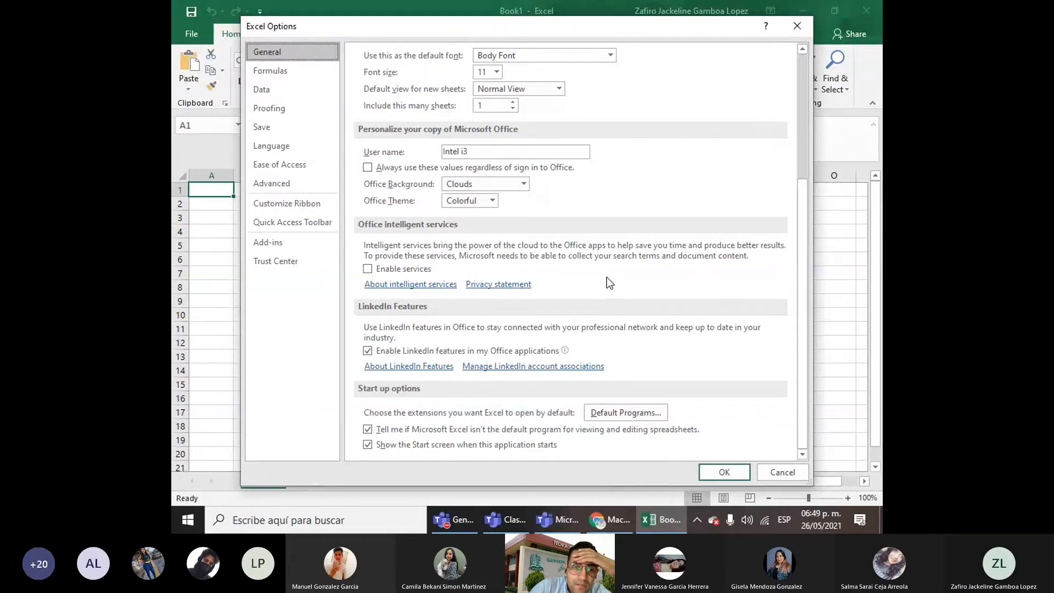
{"action": "scroll", "coordinate": [607, 278], "scroll_direction": "up", "scroll_amount": 5}
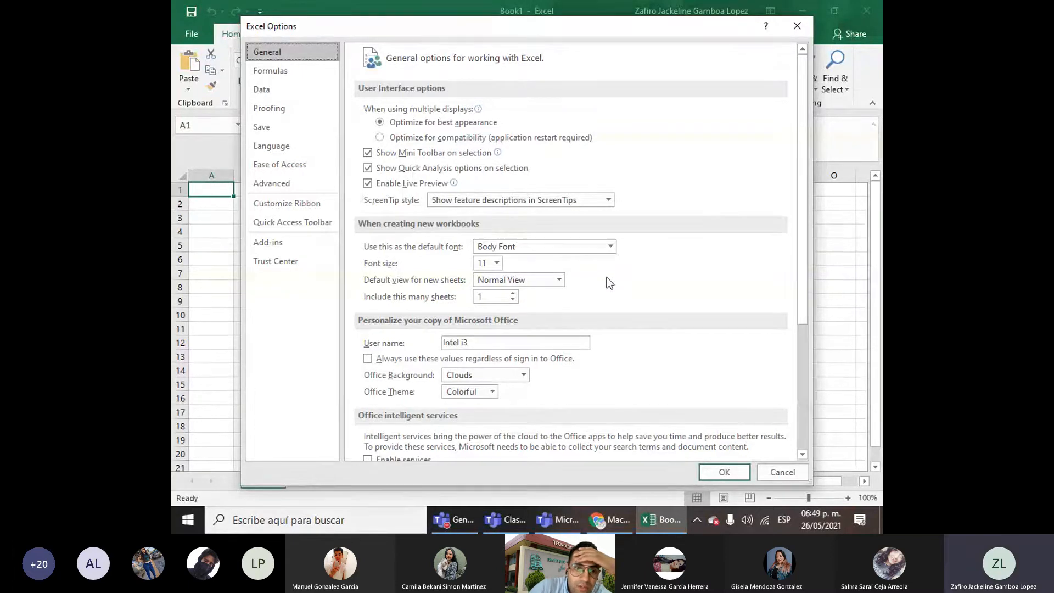
{"action": "scroll", "coordinate": [607, 278], "scroll_direction": "down", "scroll_amount": 5}
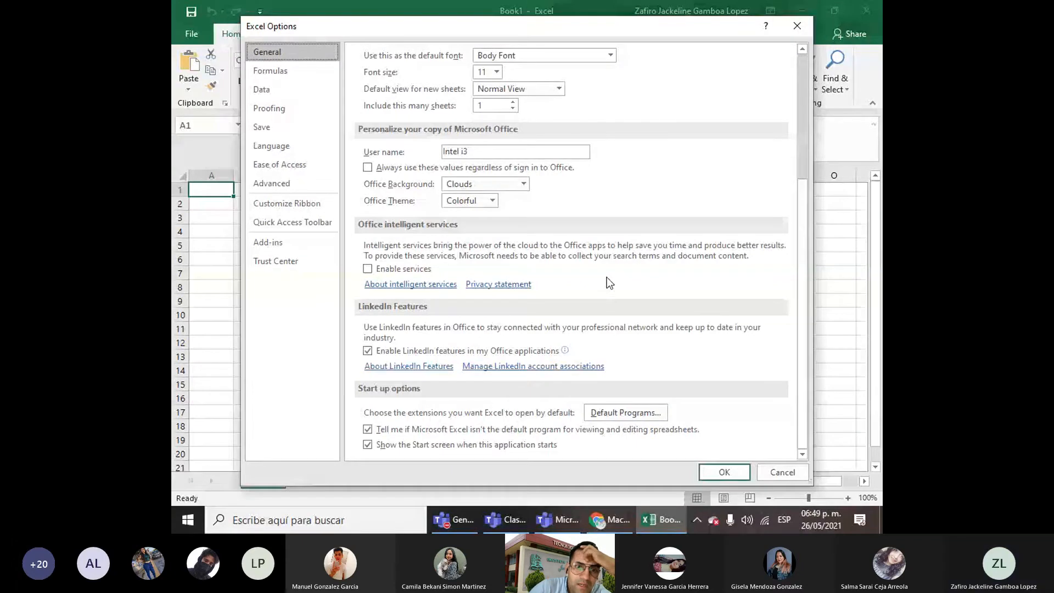
Add the View Macros command to the Quick Access Toolbar for all documents and accept the options
{"action": "left_click", "coordinate": [298, 226]}
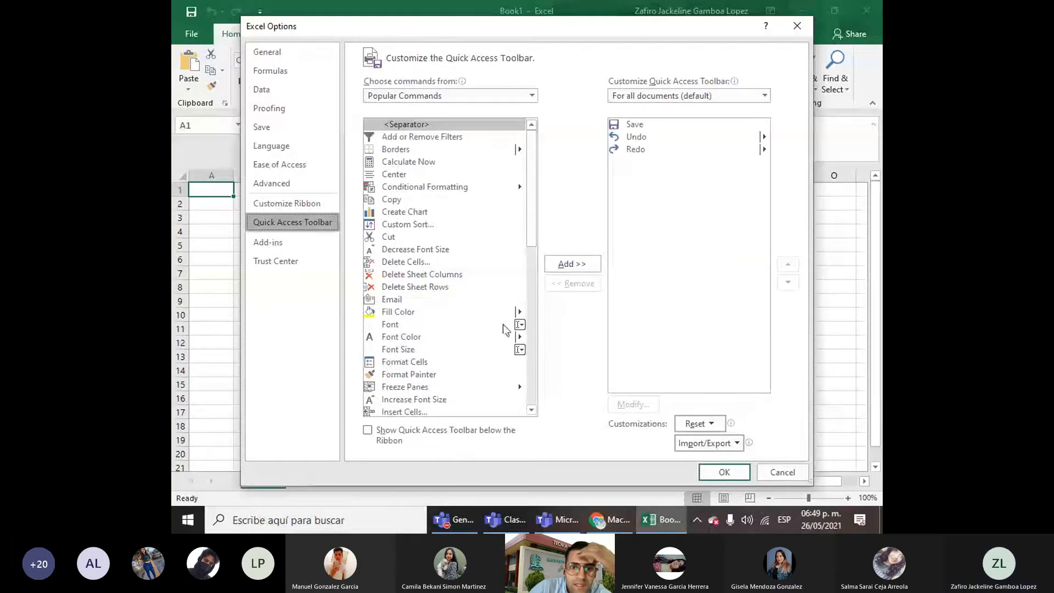
{"action": "scroll", "coordinate": [501, 328], "scroll_direction": "down", "scroll_amount": 2}
{"action": "scroll", "coordinate": [503, 330], "scroll_direction": "down", "scroll_amount": 1}
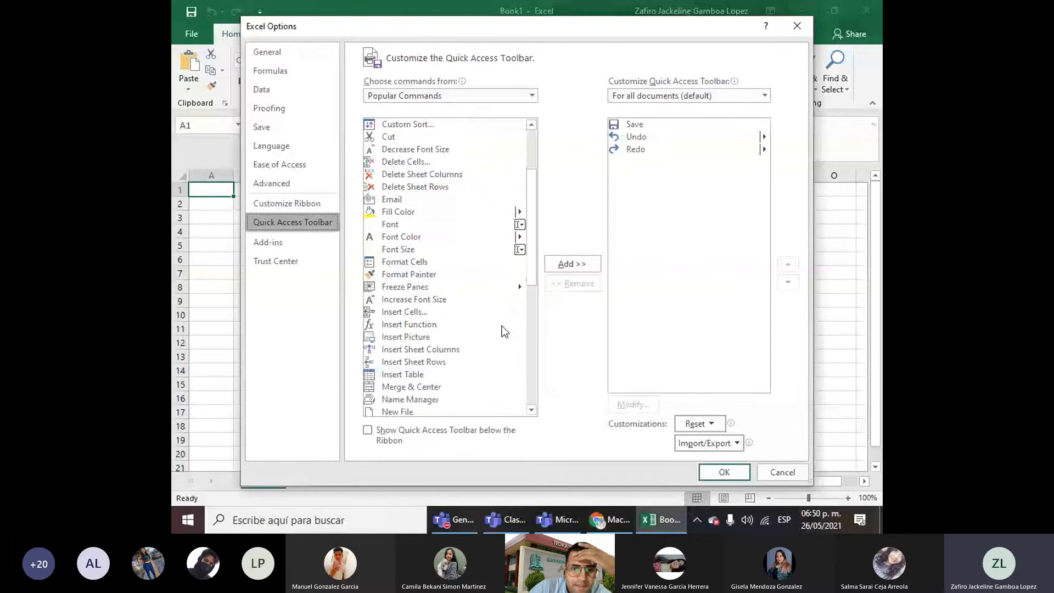
{"action": "scroll", "coordinate": [504, 330], "scroll_direction": "down", "scroll_amount": 1}
{"action": "scroll", "coordinate": [503, 329], "scroll_direction": "down", "scroll_amount": 5}
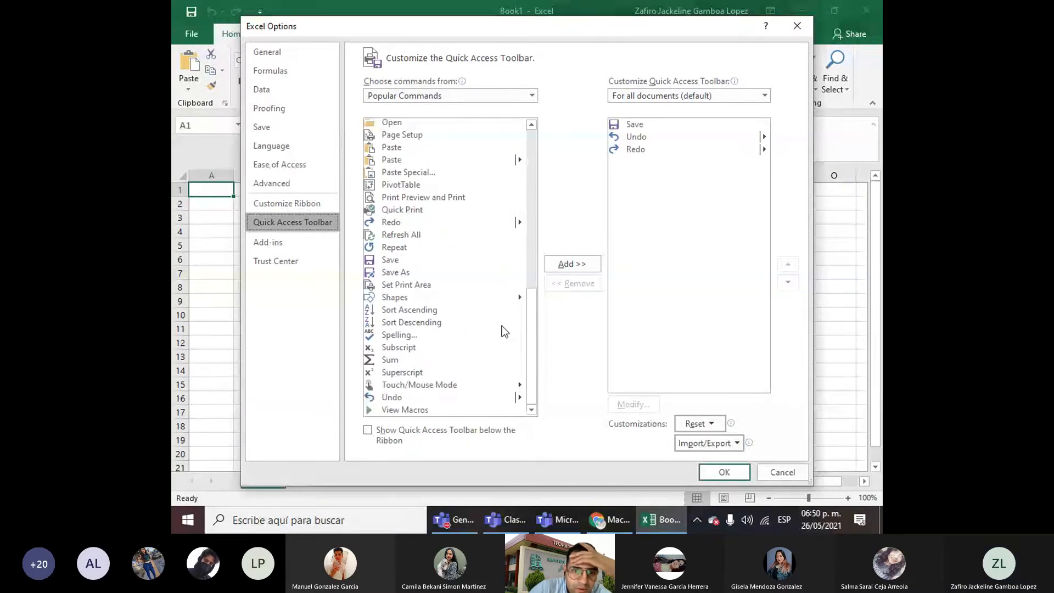
{"action": "left_click", "coordinate": [398, 411]}
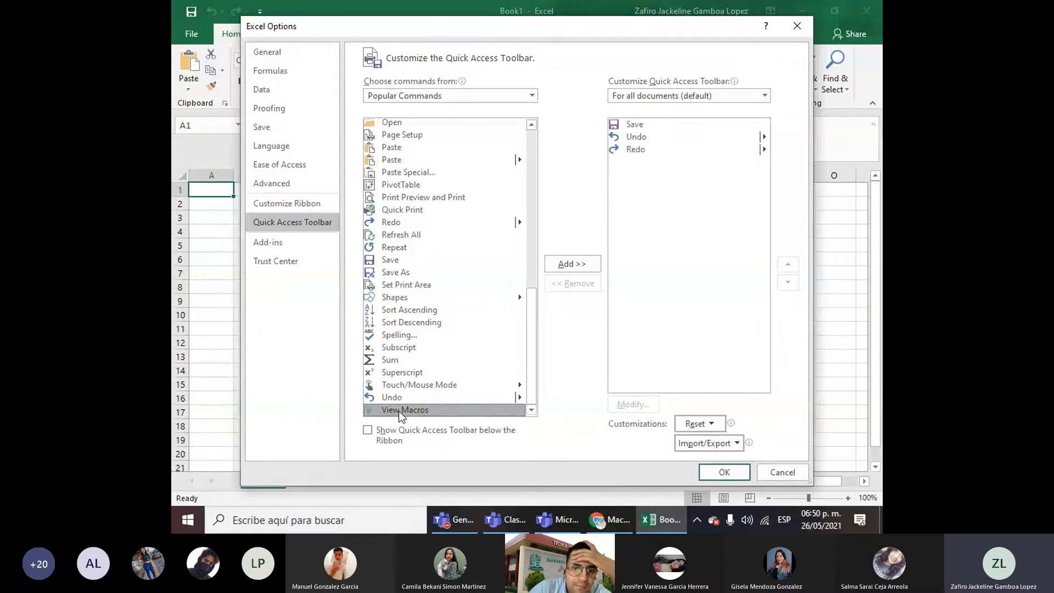
{"action": "double_click", "coordinate": [450, 410]}
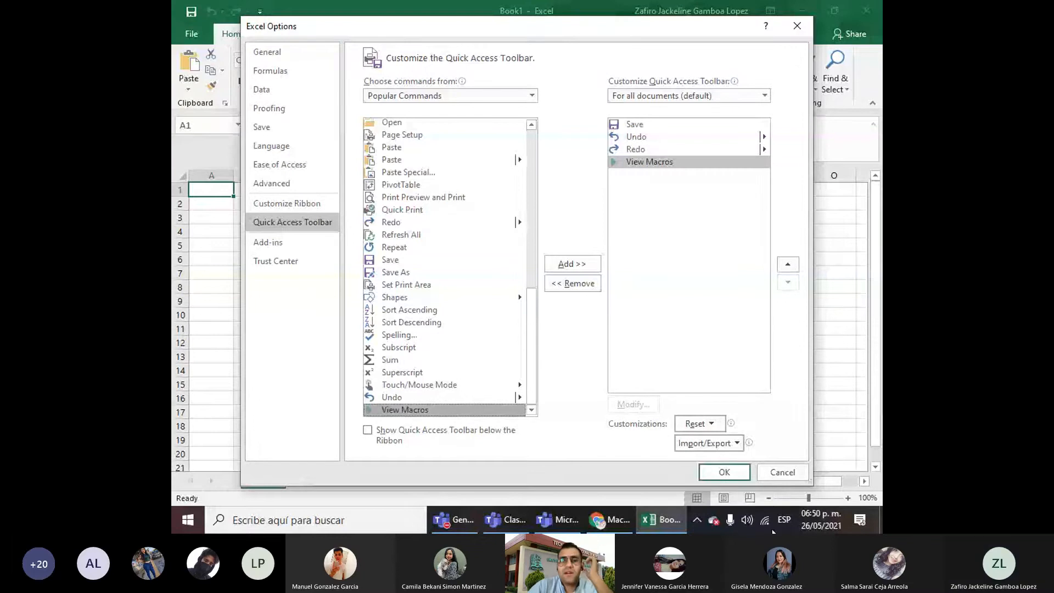
{"action": "left_click", "coordinate": [724, 470]}
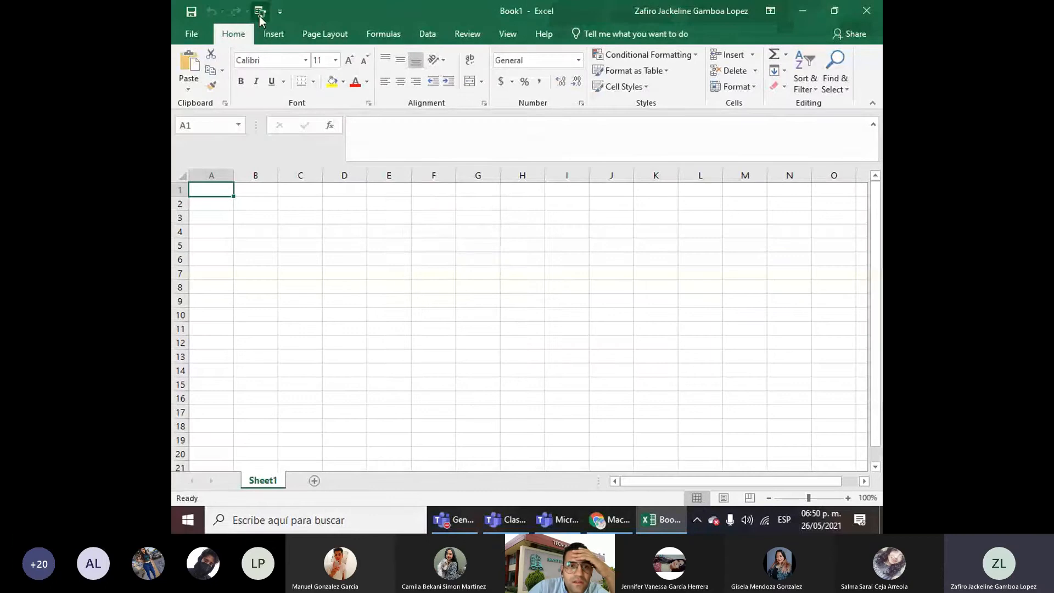
Open the Macro dialog with the new View Macros command, check its macro location choices, and close it
{"action": "left_click", "coordinate": [259, 12]}
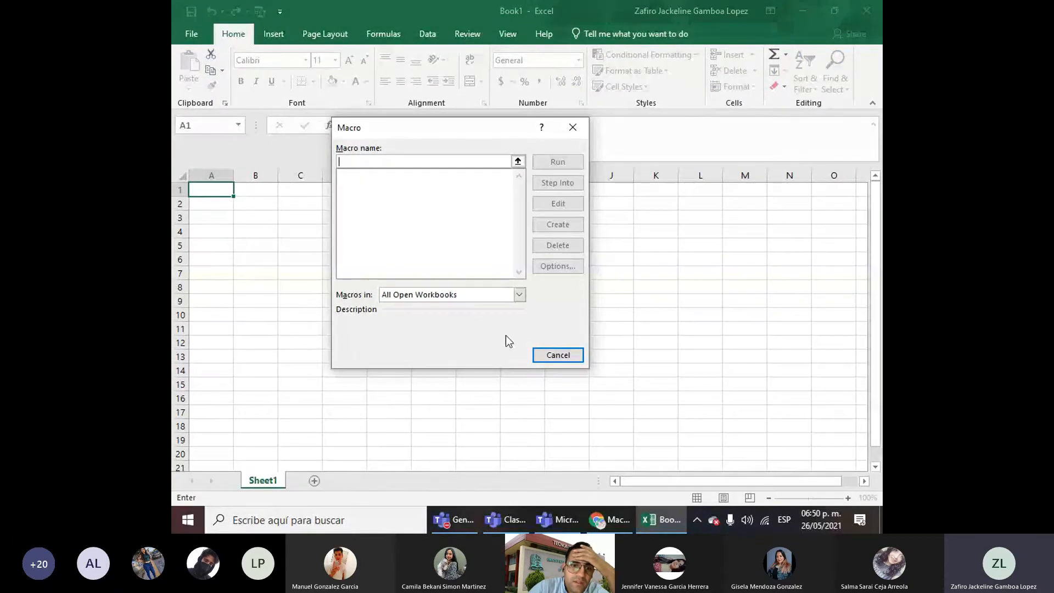
{"action": "left_click", "coordinate": [519, 295]}
{"action": "left_click", "coordinate": [519, 295]}
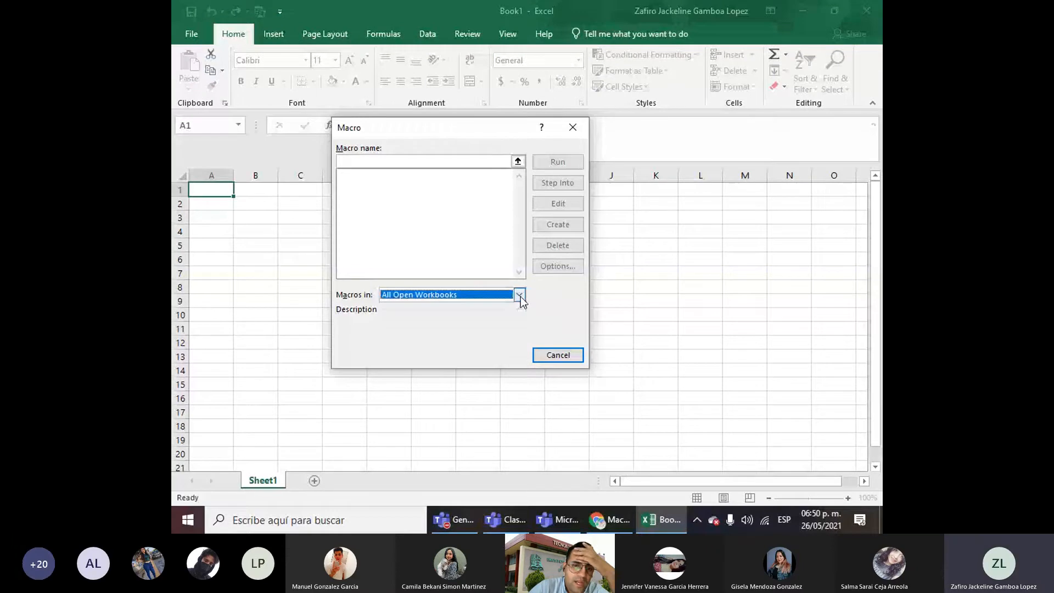
{"action": "left_click", "coordinate": [417, 162]}
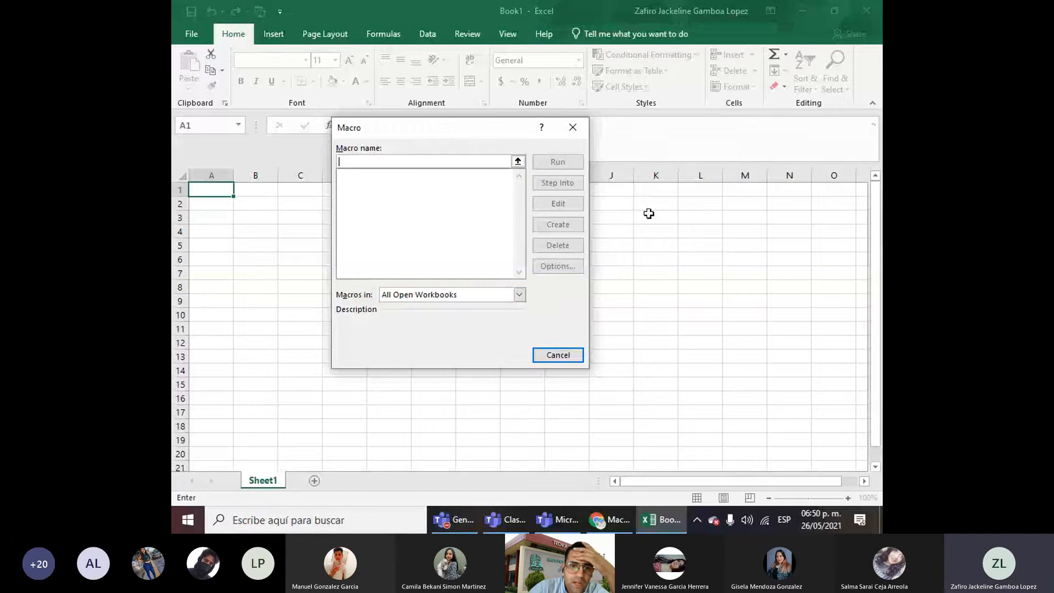
{"action": "left_click", "coordinate": [555, 357]}
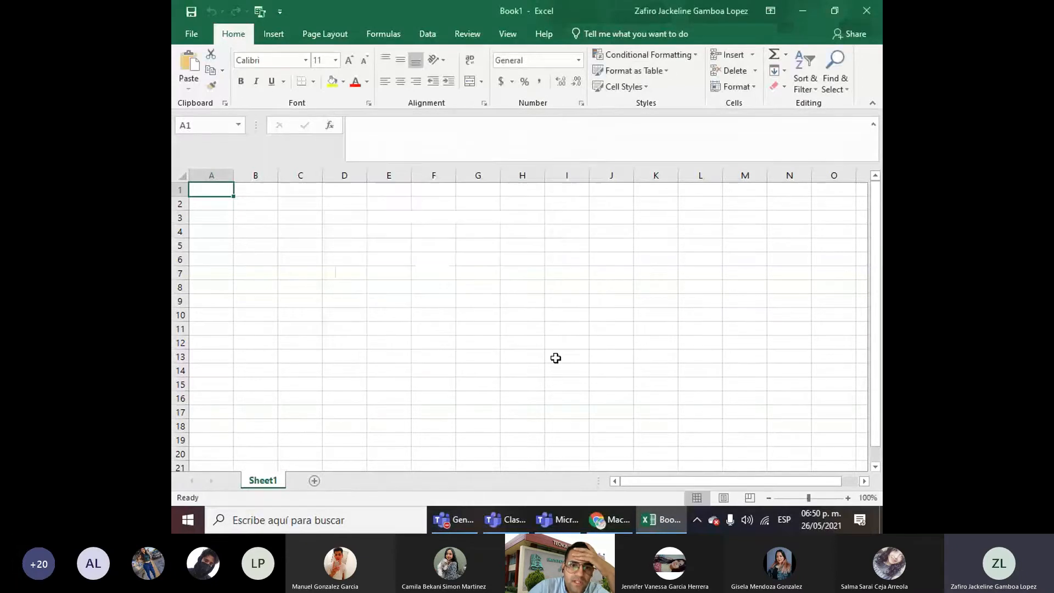
Examine the commands for viewing and recording macros, and look over the available Insert commands
{"action": "left_click", "coordinate": [499, 36]}
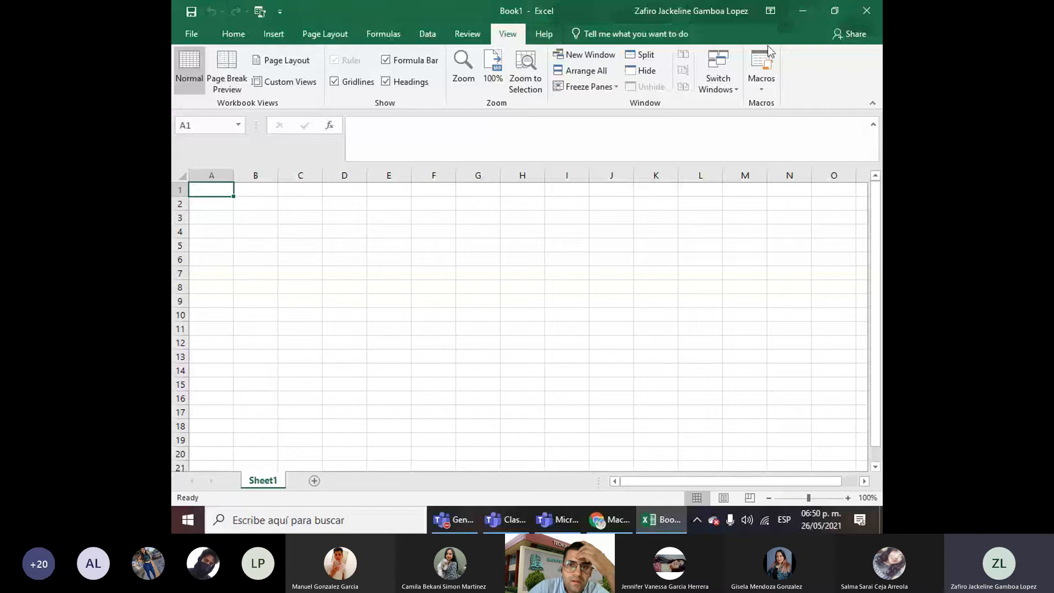
{"action": "left_click", "coordinate": [769, 96]}
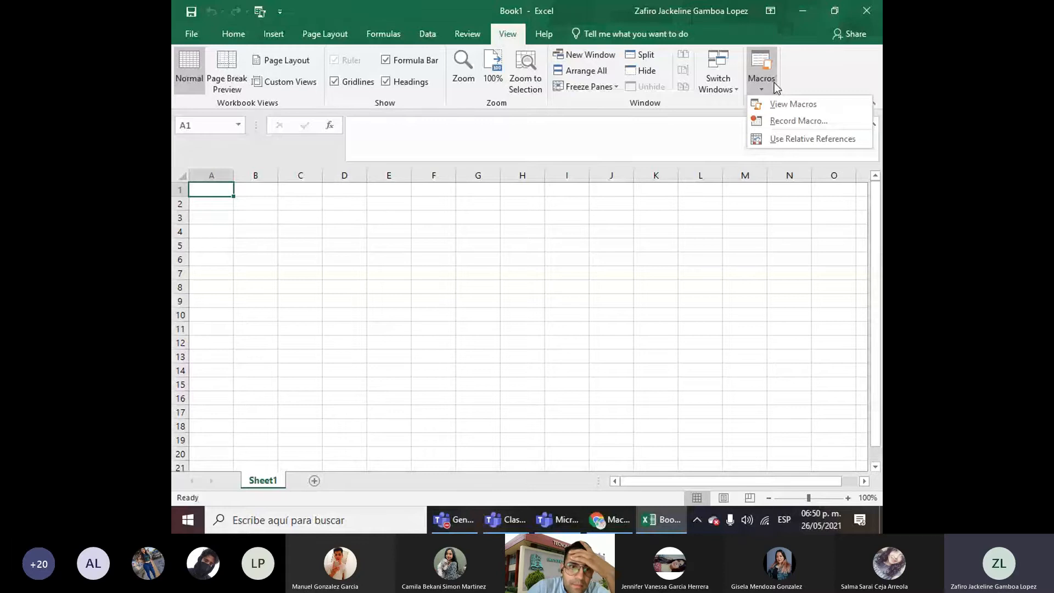
{"action": "left_click", "coordinate": [773, 82]}
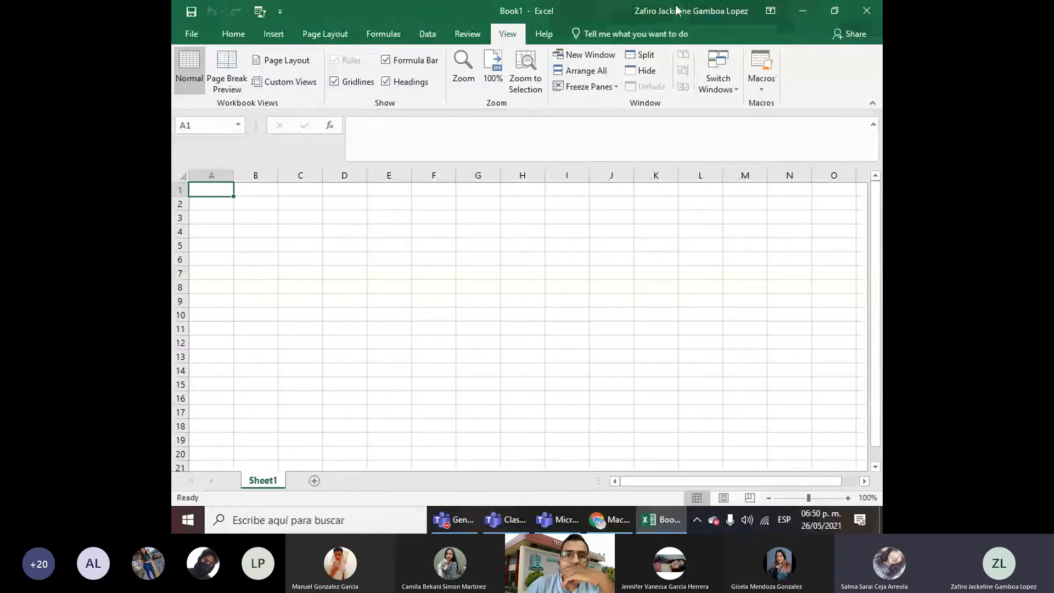
{"action": "left_click", "coordinate": [772, 84]}
{"action": "left_click", "coordinate": [798, 49]}
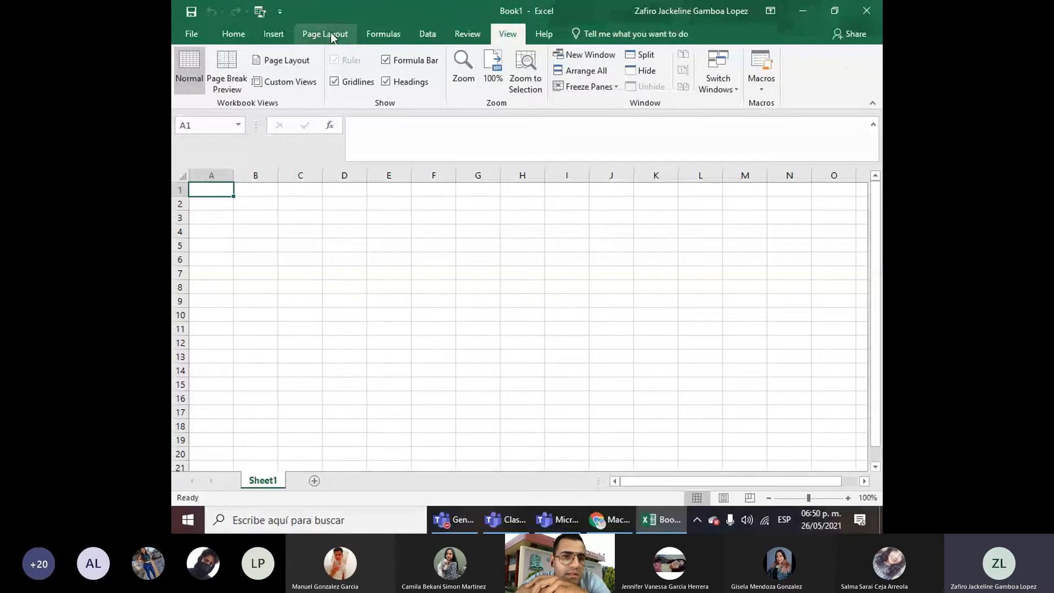
{"action": "left_click", "coordinate": [276, 35]}
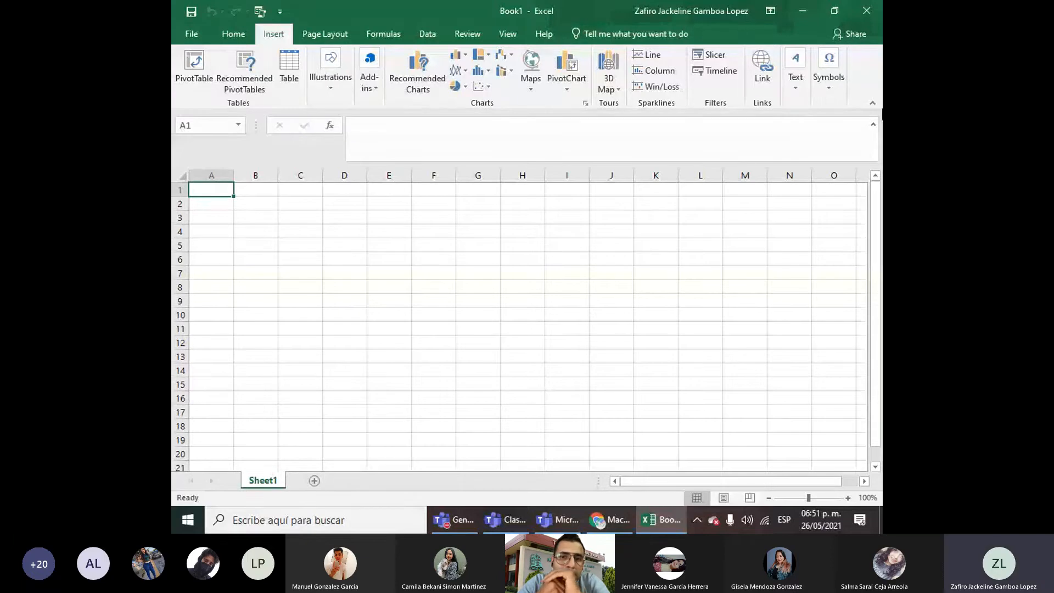
{"action": "left_click", "coordinate": [786, 92]}
{"action": "left_click", "coordinate": [786, 92]}
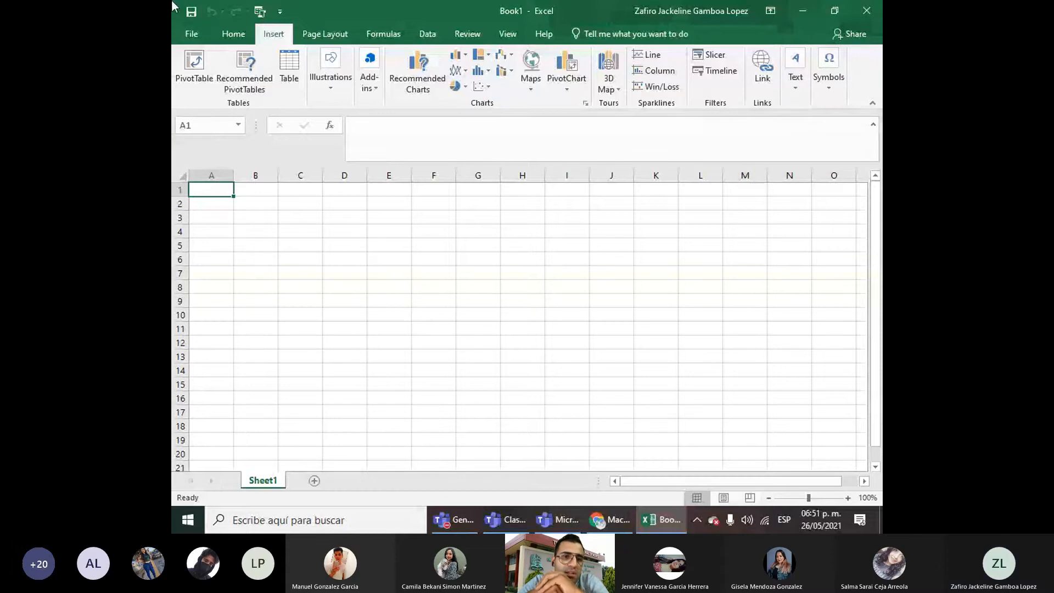
Open the Quick Access Toolbar options, check the View Macros entry, look through the popular commands, and accept the options
{"action": "left_click", "coordinate": [194, 34]}
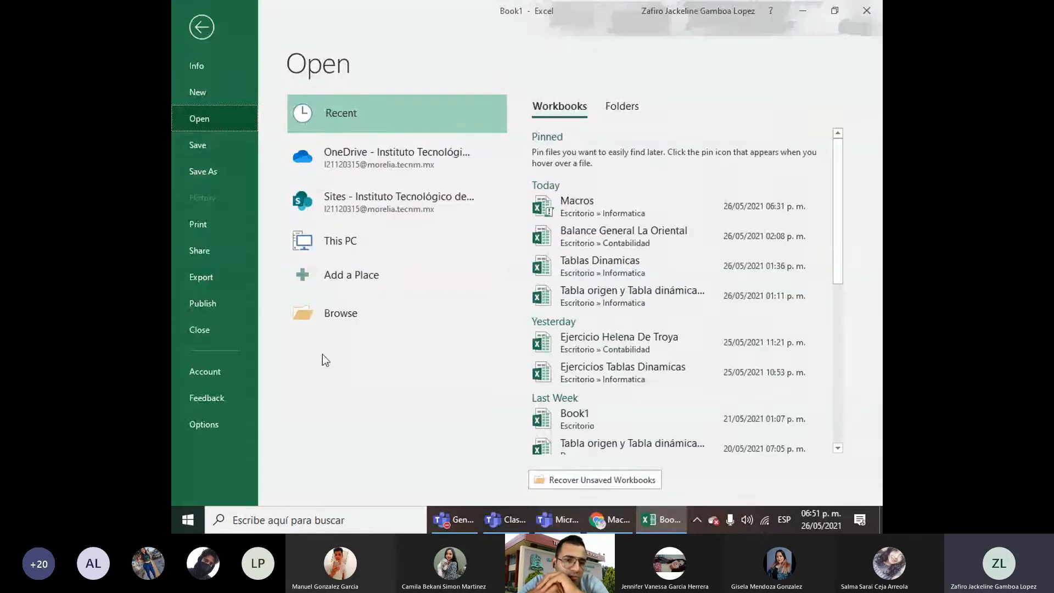
{"action": "left_click", "coordinate": [217, 428]}
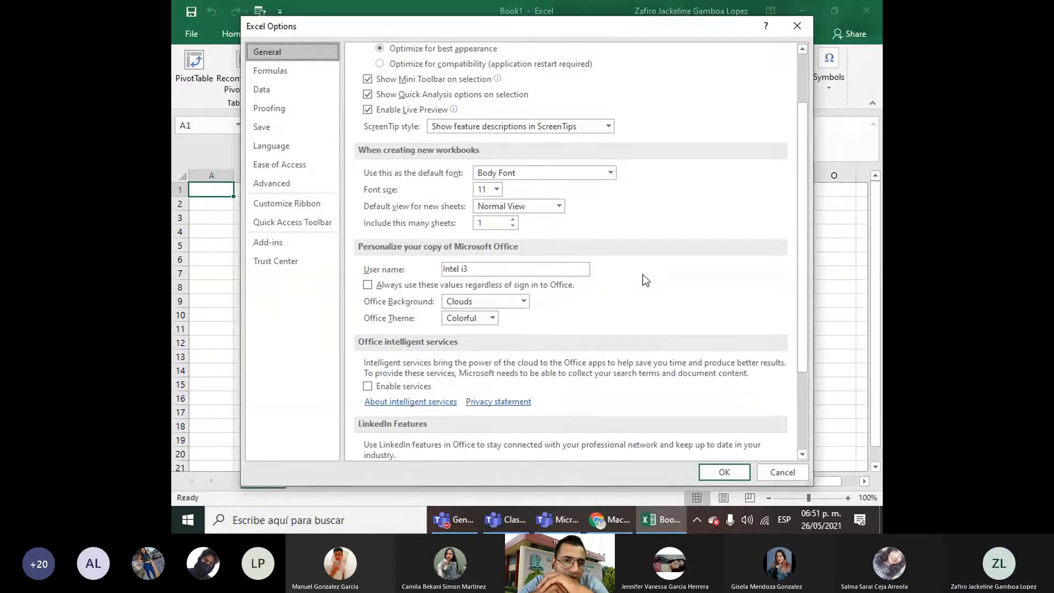
{"action": "scroll", "coordinate": [645, 280], "scroll_direction": "down", "scroll_amount": 2}
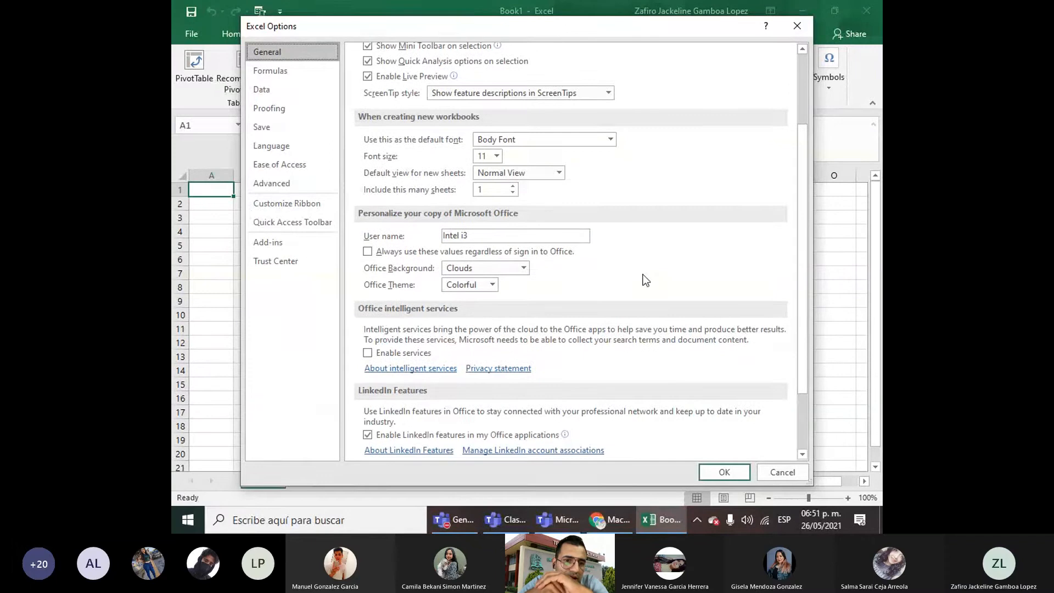
{"action": "left_click", "coordinate": [250, 224]}
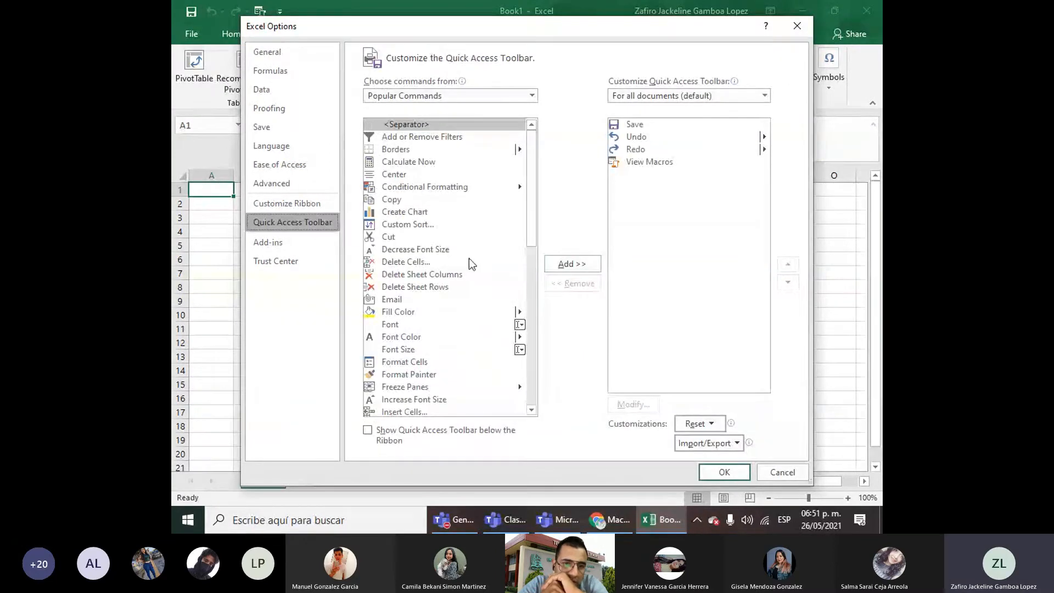
{"action": "left_click", "coordinate": [661, 164]}
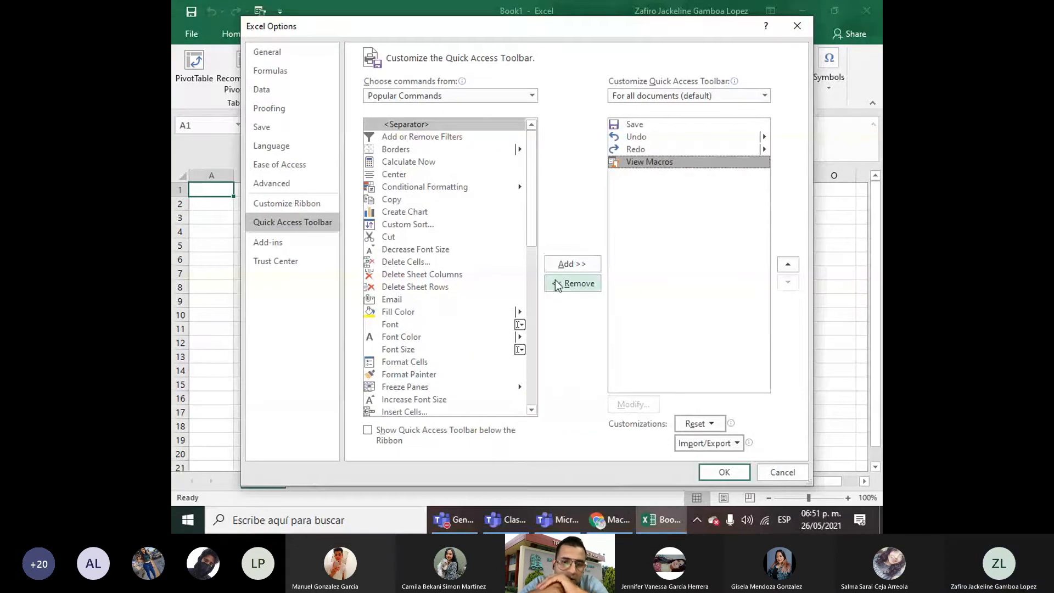
{"action": "scroll", "coordinate": [482, 222], "scroll_direction": "down", "scroll_amount": 4}
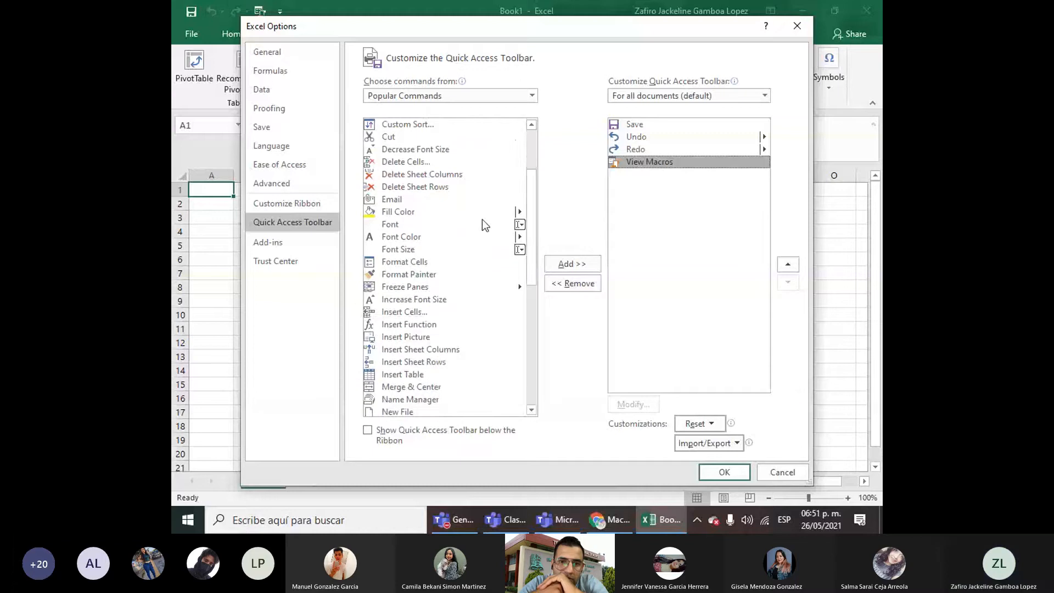
{"action": "scroll", "coordinate": [482, 229], "scroll_direction": "down", "scroll_amount": 4}
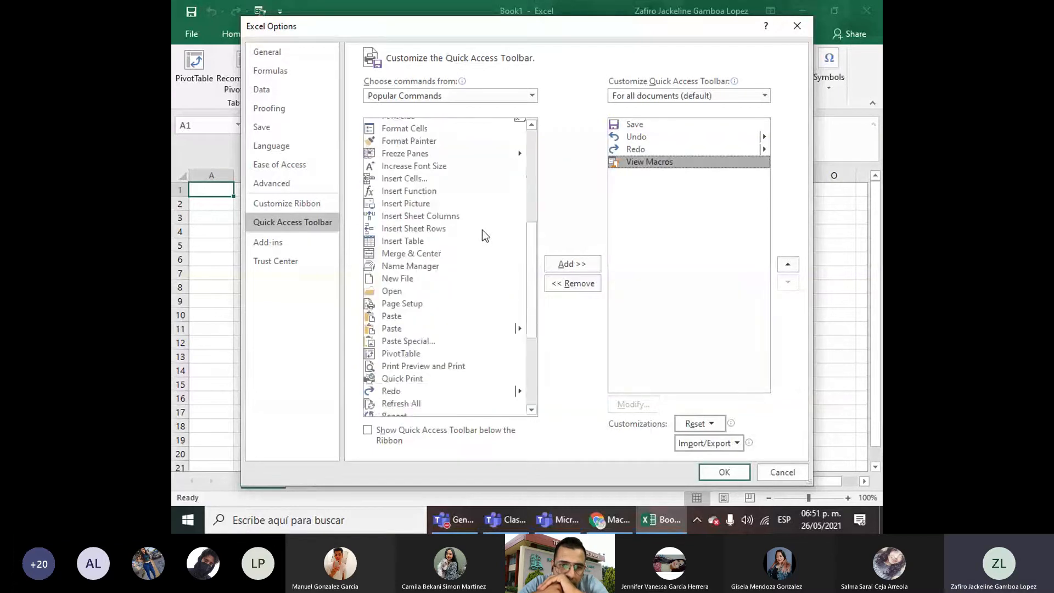
{"action": "scroll", "coordinate": [482, 230], "scroll_direction": "down", "scroll_amount": 4}
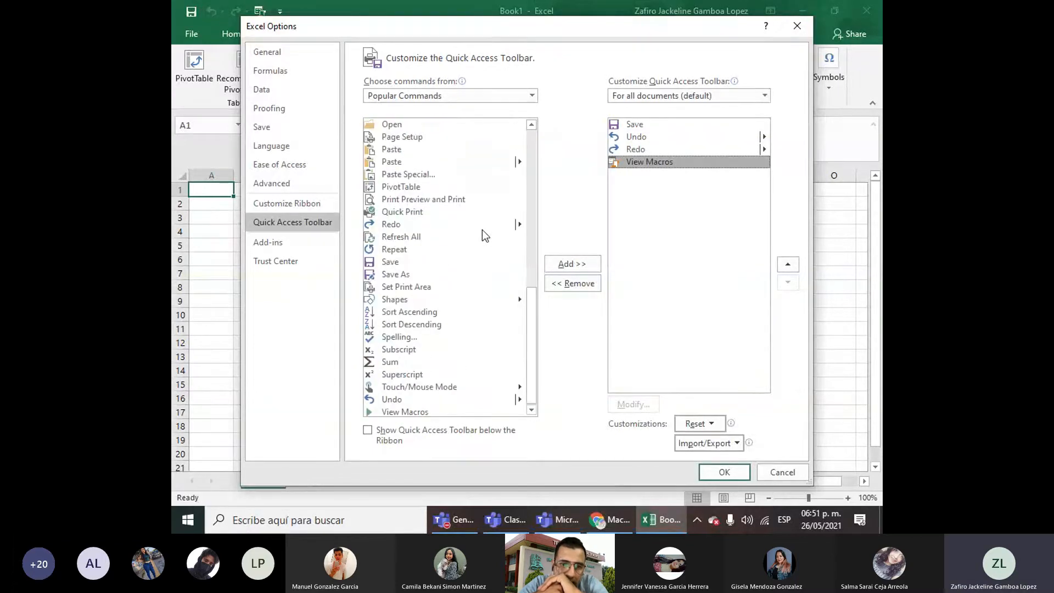
{"action": "scroll", "coordinate": [485, 236], "scroll_direction": "down", "scroll_amount": 1}
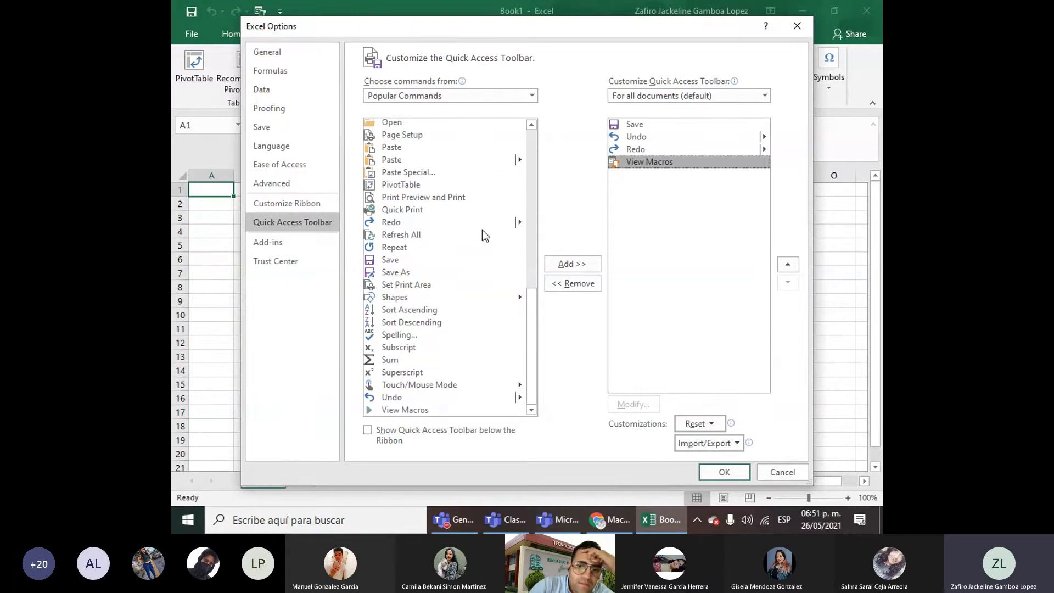
{"action": "scroll", "coordinate": [483, 230], "scroll_direction": "up", "scroll_amount": 1}
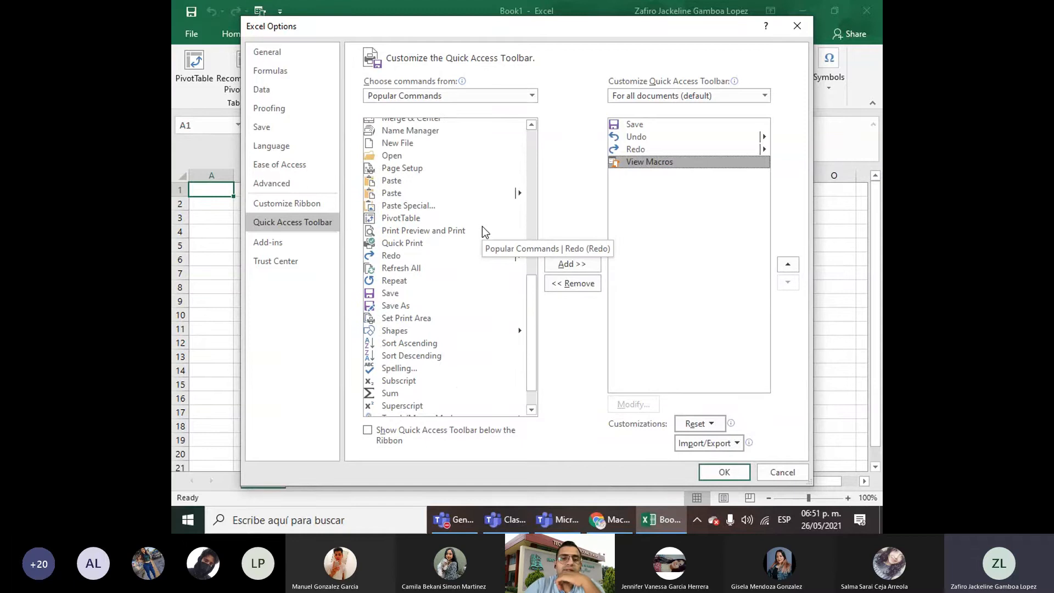
{"action": "scroll", "coordinate": [482, 226], "scroll_direction": "up", "scroll_amount": 2}
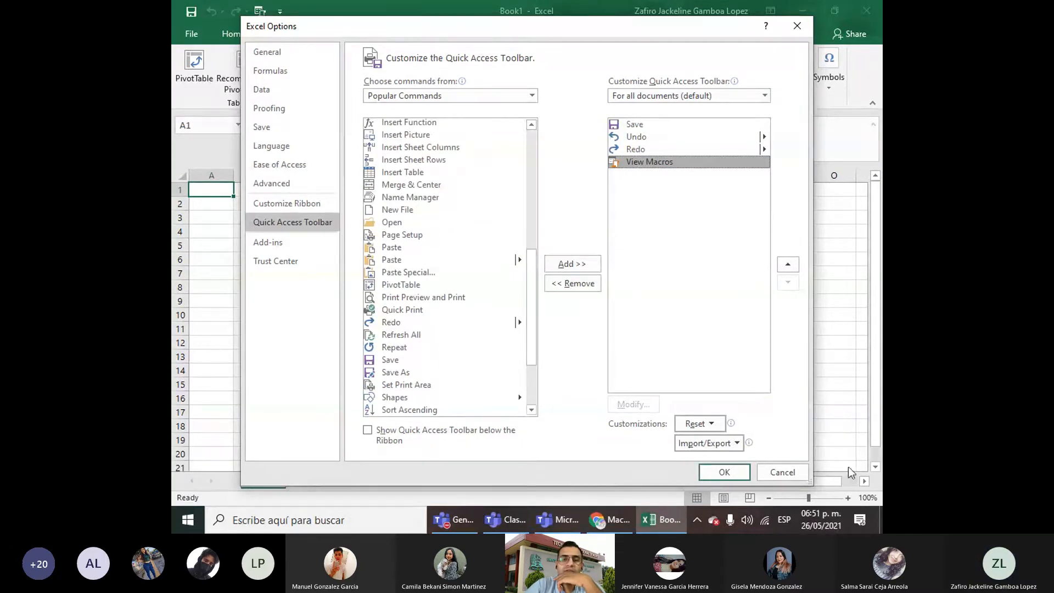
{"action": "left_click", "coordinate": [724, 472]}
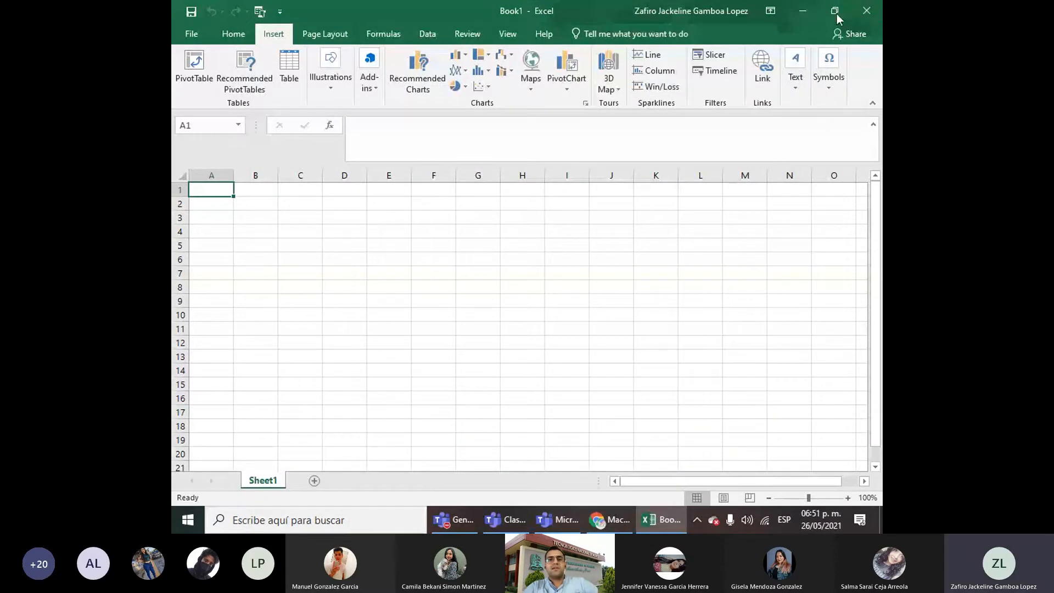
Minimize the Book1 workbook and stop presenting the screen in the meeting
{"action": "left_click", "coordinate": [801, 15]}
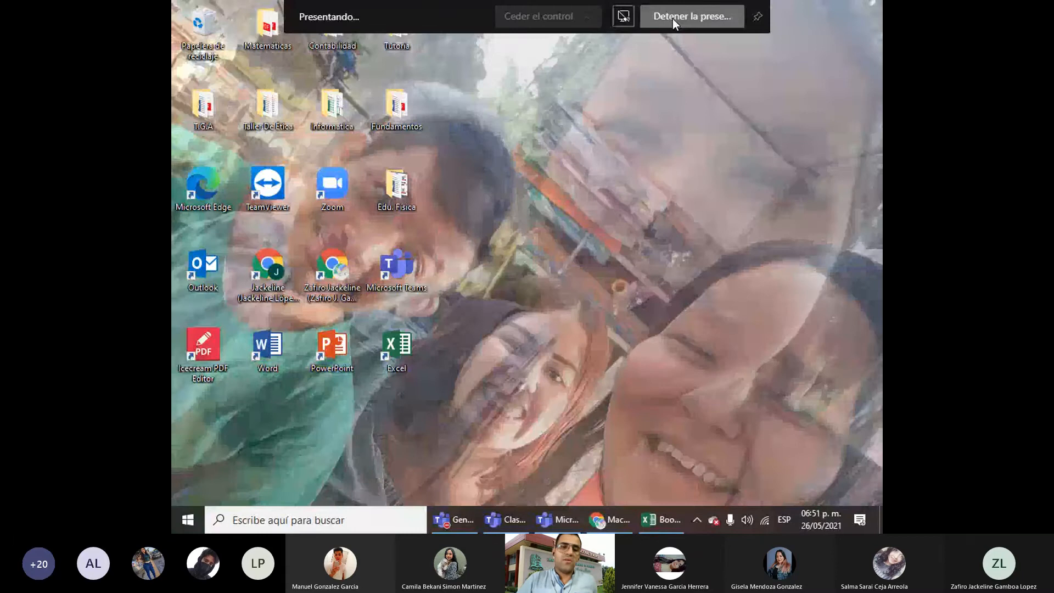
{"action": "left_click", "coordinate": [672, 19]}
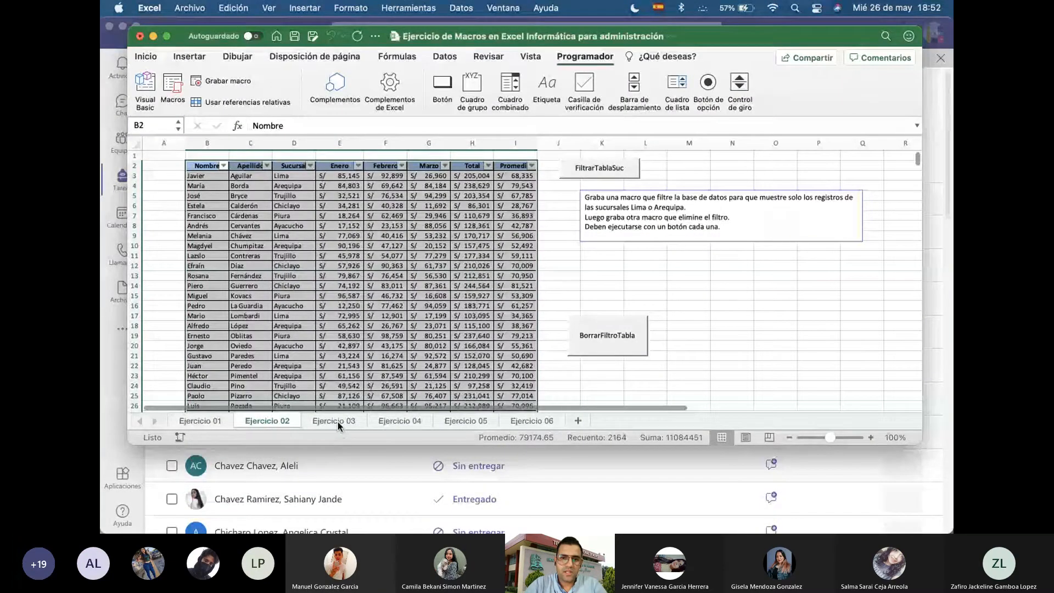
Switch to the Ejercicio 03 sheet and examine its macro instructions, checking cells inside and outside the data table
{"action": "left_click", "coordinate": [337, 422]}
{"action": "left_click", "coordinate": [339, 425]}
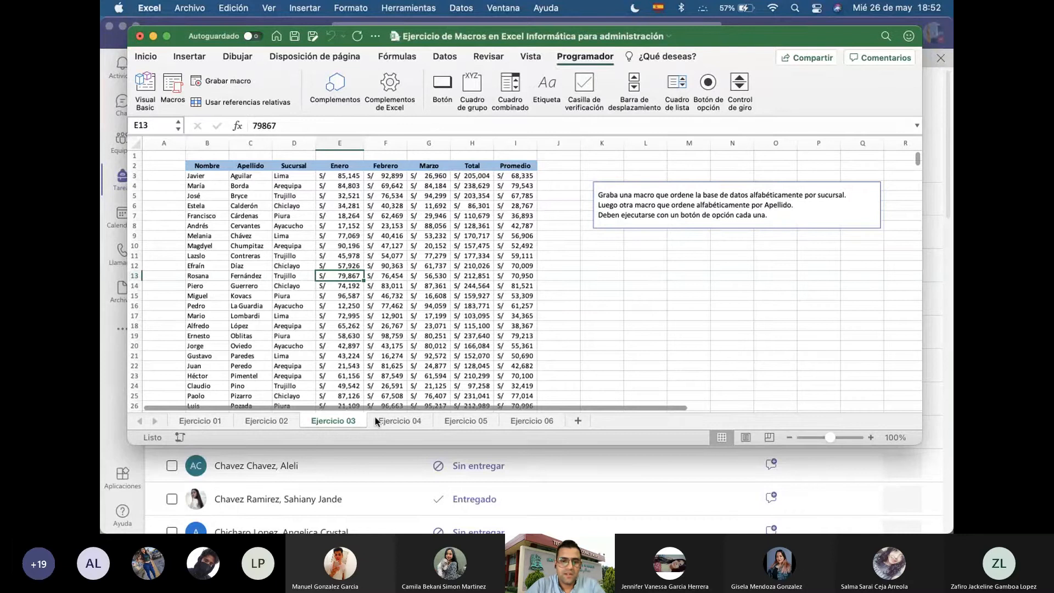
{"action": "left_click", "coordinate": [626, 183]}
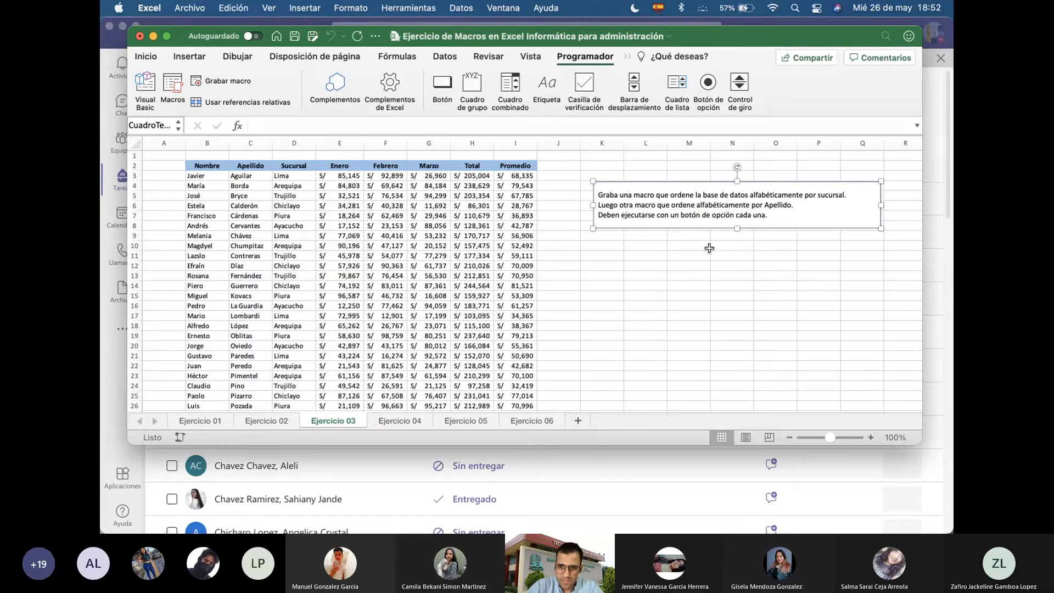
{"action": "left_click", "coordinate": [600, 246]}
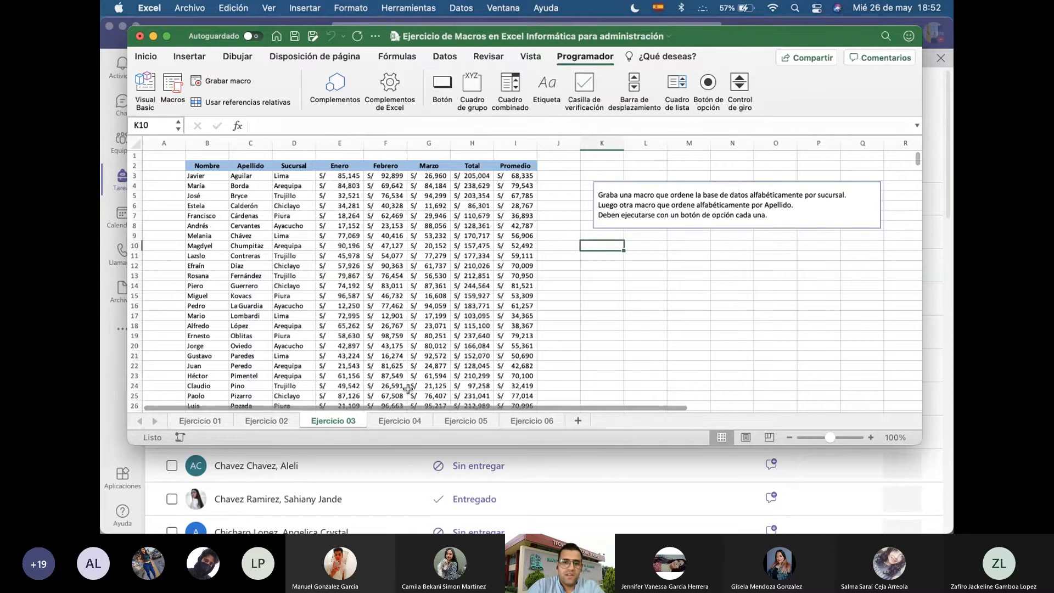
{"action": "left_click", "coordinate": [343, 265]}
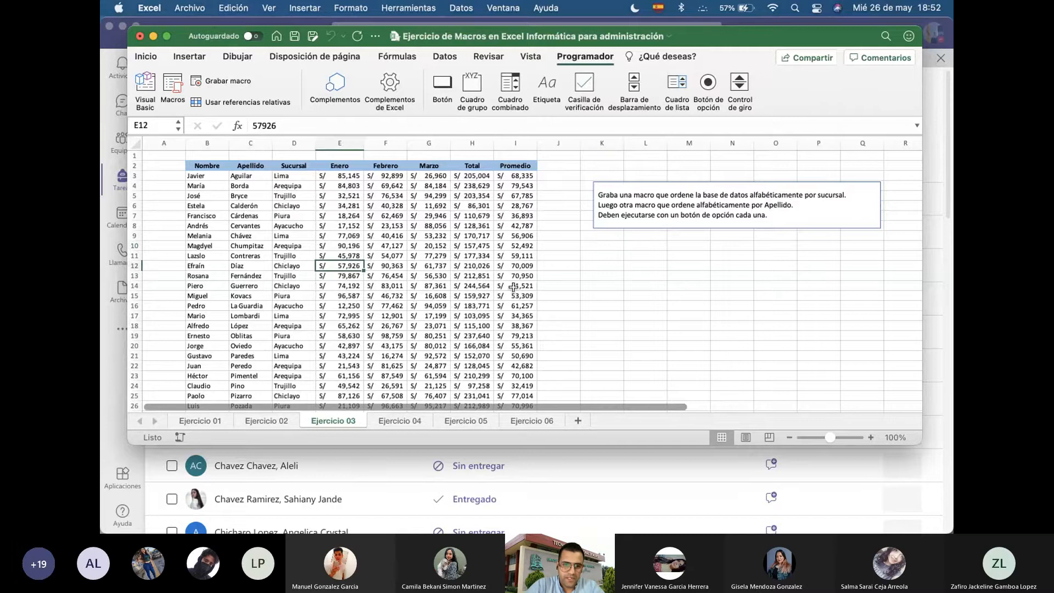
{"action": "left_click", "coordinate": [452, 255]}
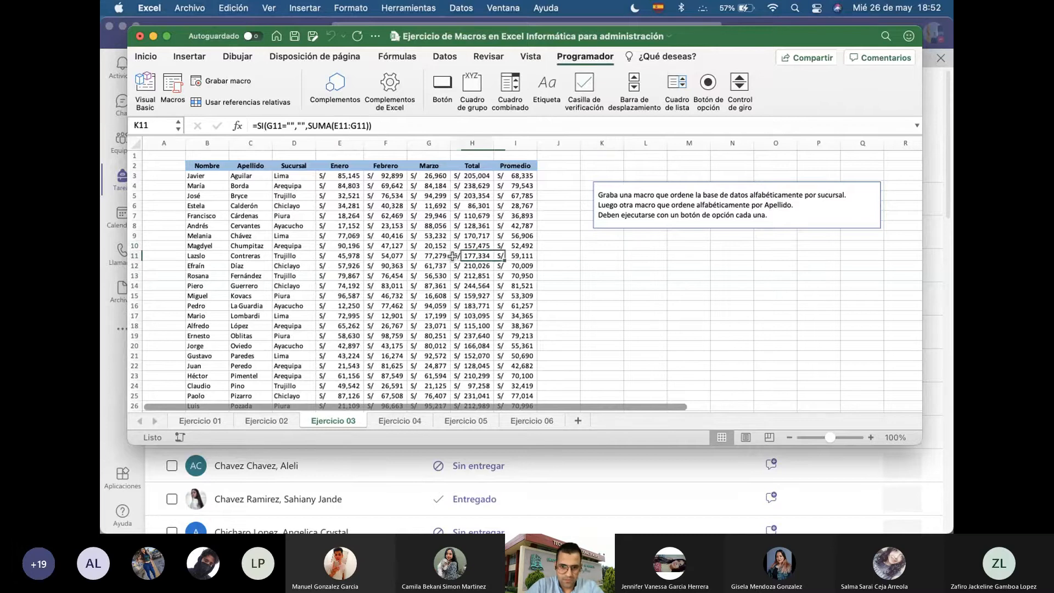
{"action": "left_click", "coordinate": [631, 275]}
{"action": "left_click", "coordinate": [429, 235]}
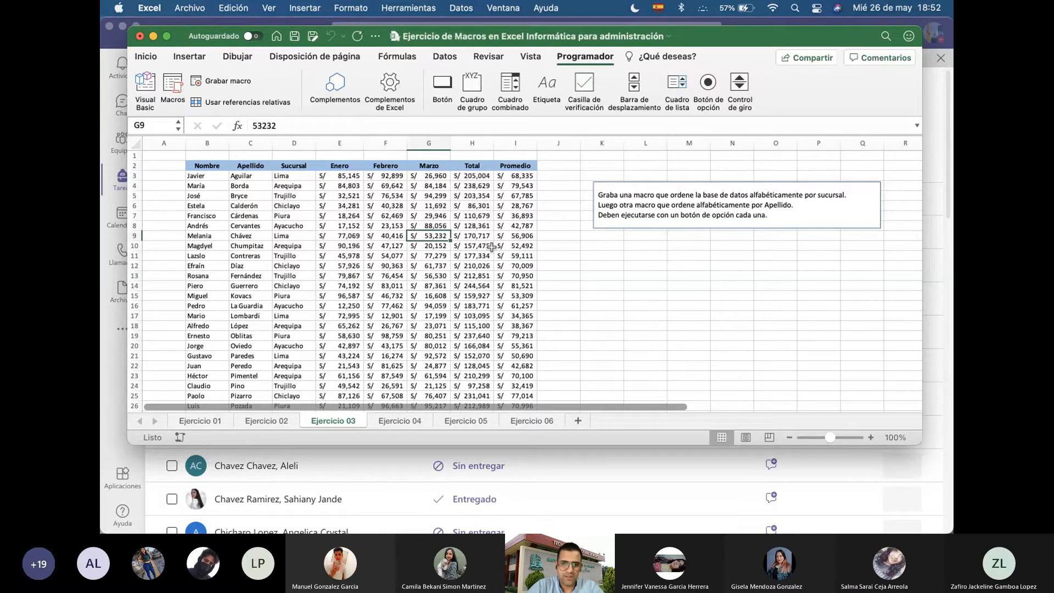
{"action": "left_click", "coordinate": [602, 255]}
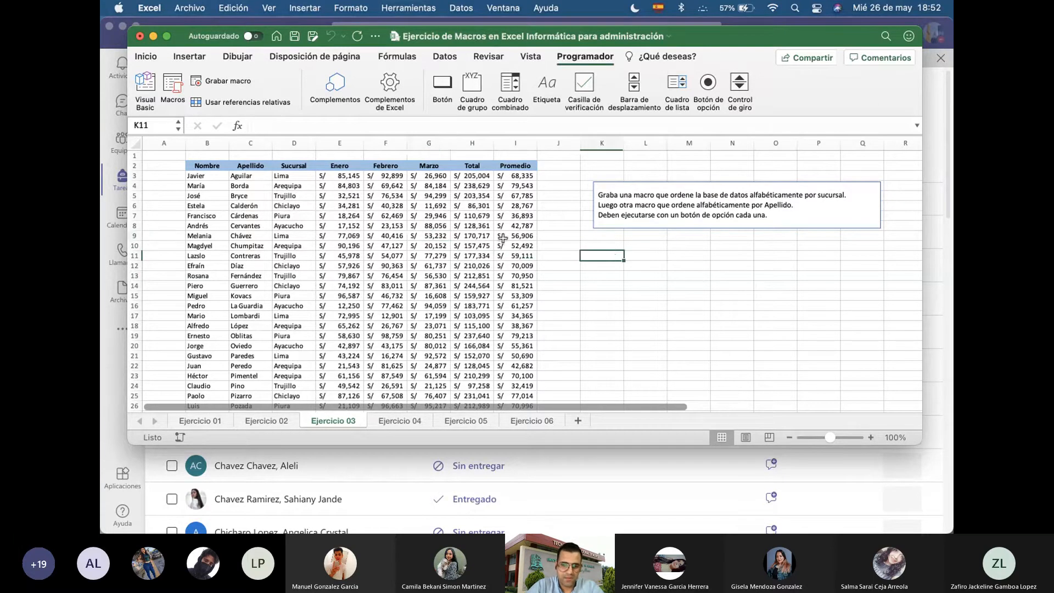
{"action": "left_click", "coordinate": [380, 225]}
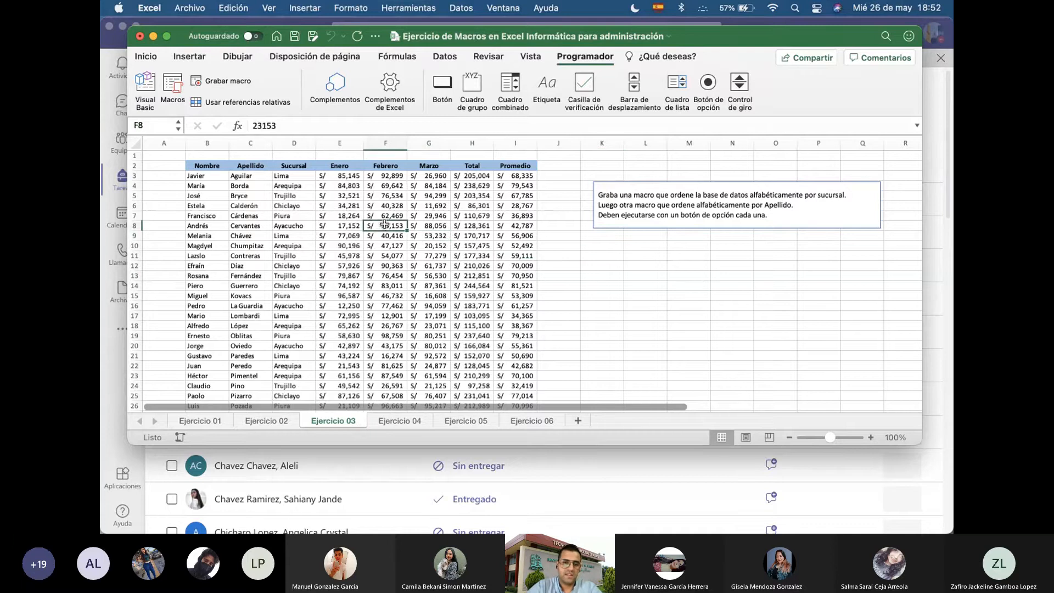
With empty cell K11 outside the table selected, start recording a macro named FiltrarSucursal stored in this workbook
{"action": "left_click", "coordinate": [622, 257]}
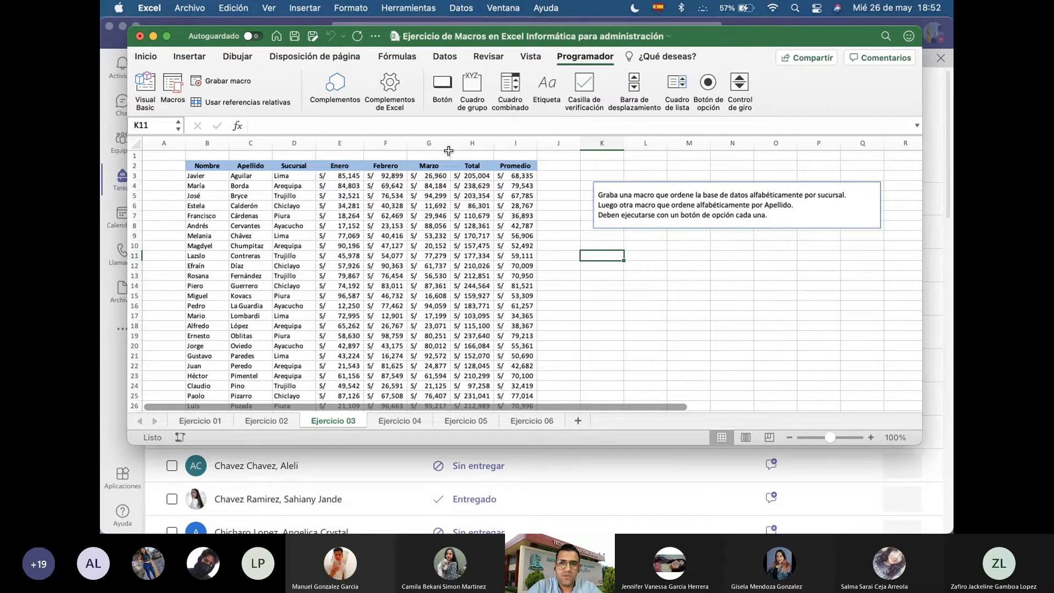
{"action": "left_click", "coordinate": [236, 82]}
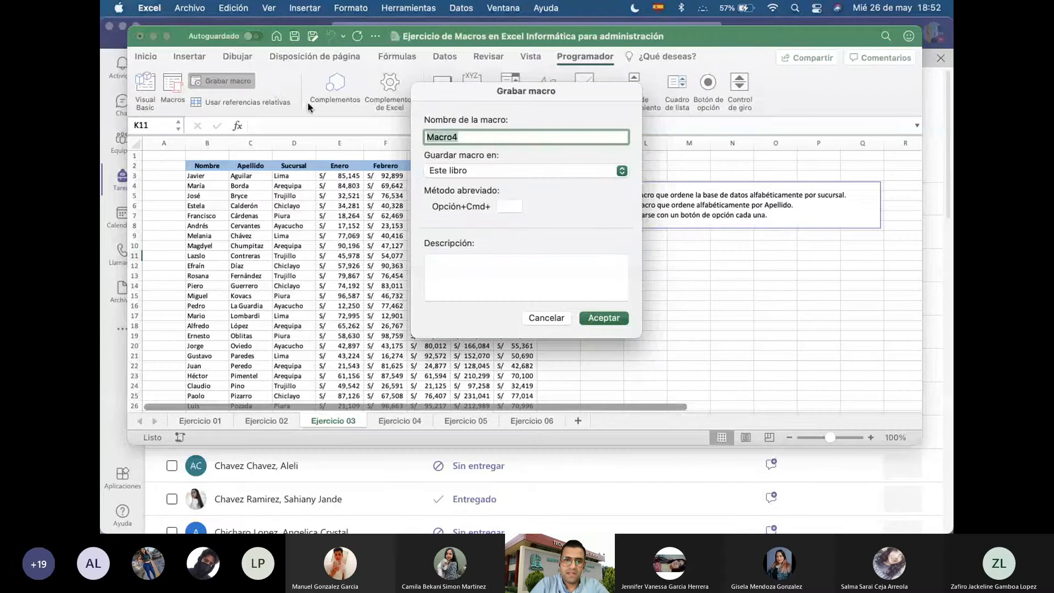
{"action": "type", "text": "Filtrar"}
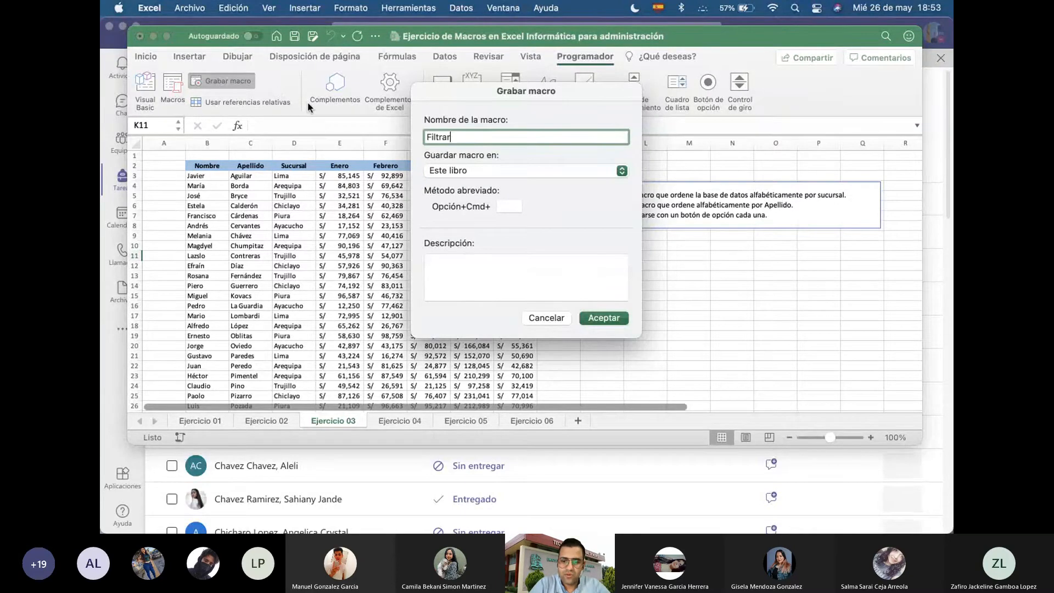
{"action": "type", "text": "Sucursal"}
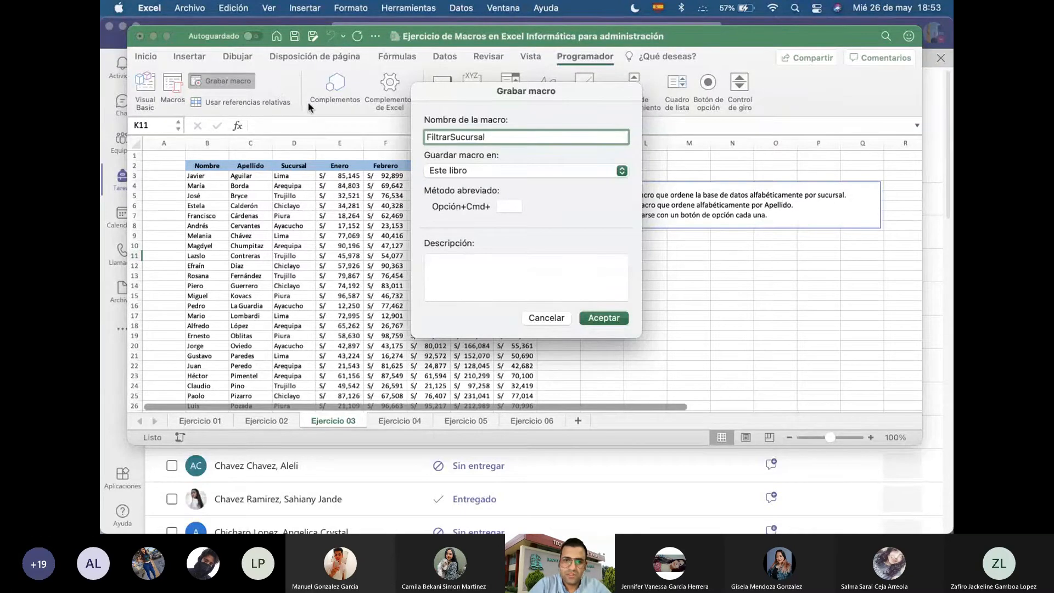
{"action": "left_click", "coordinate": [603, 318]}
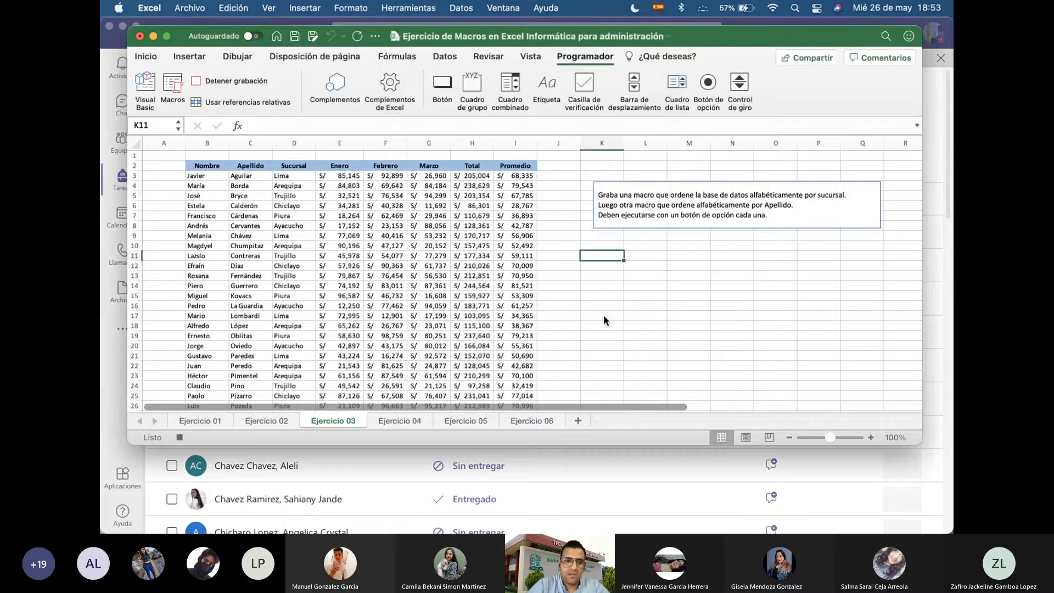
Sort the whole data table with headers by Sucursal values from A to Z and stop the macro recording
{"action": "left_click", "coordinate": [274, 233]}
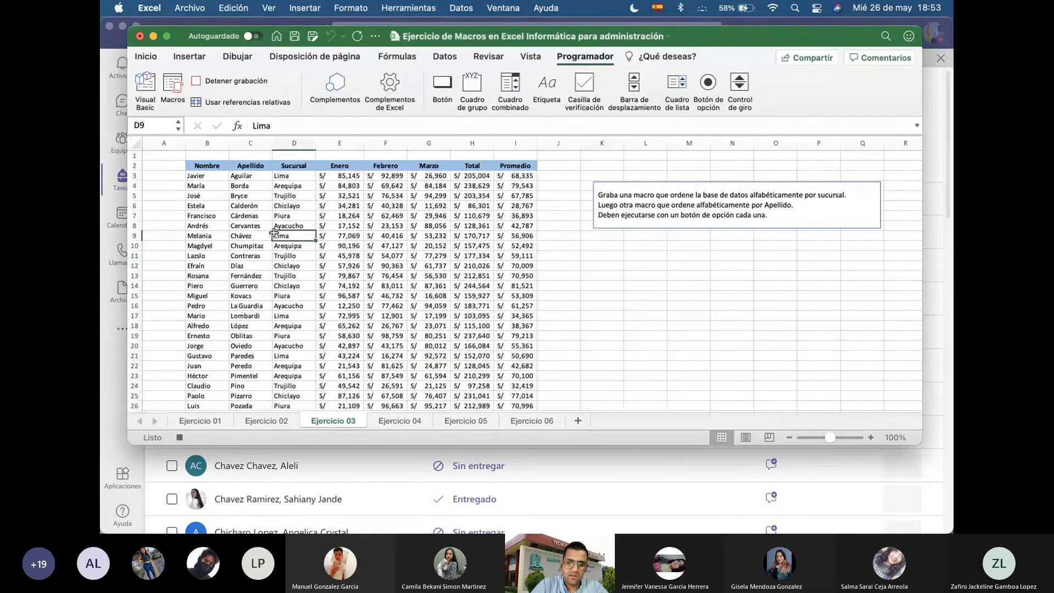
{"action": "key", "text": "super+a"}
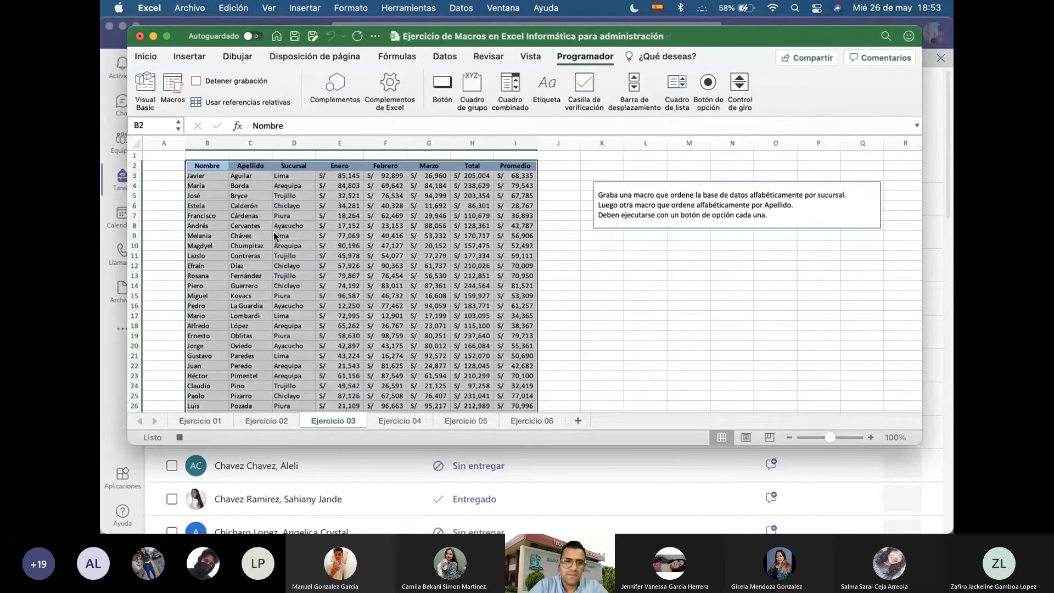
{"action": "left_click", "coordinate": [439, 56]}
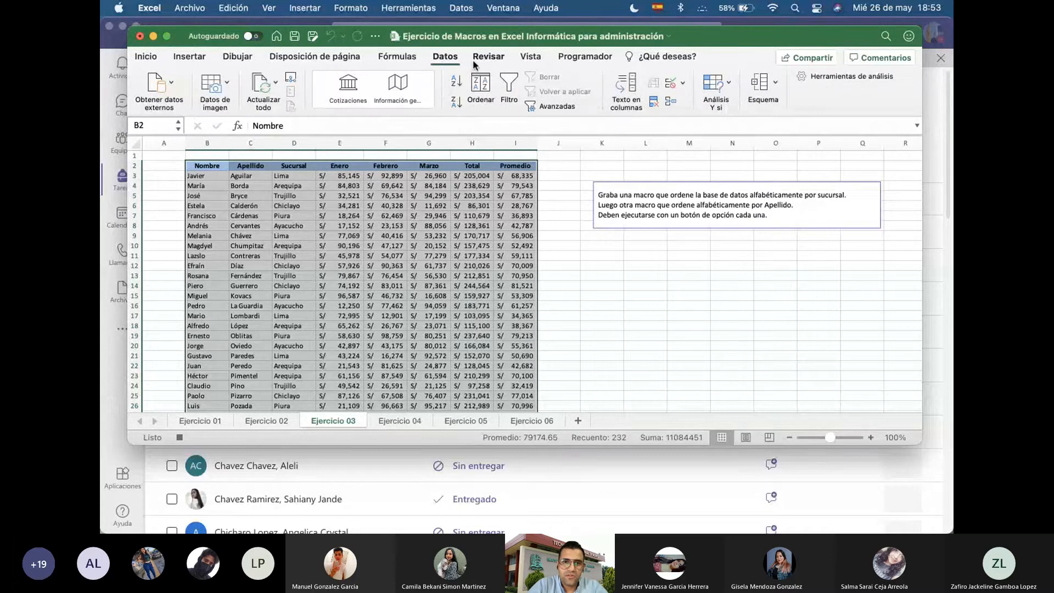
{"action": "left_click", "coordinate": [490, 87]}
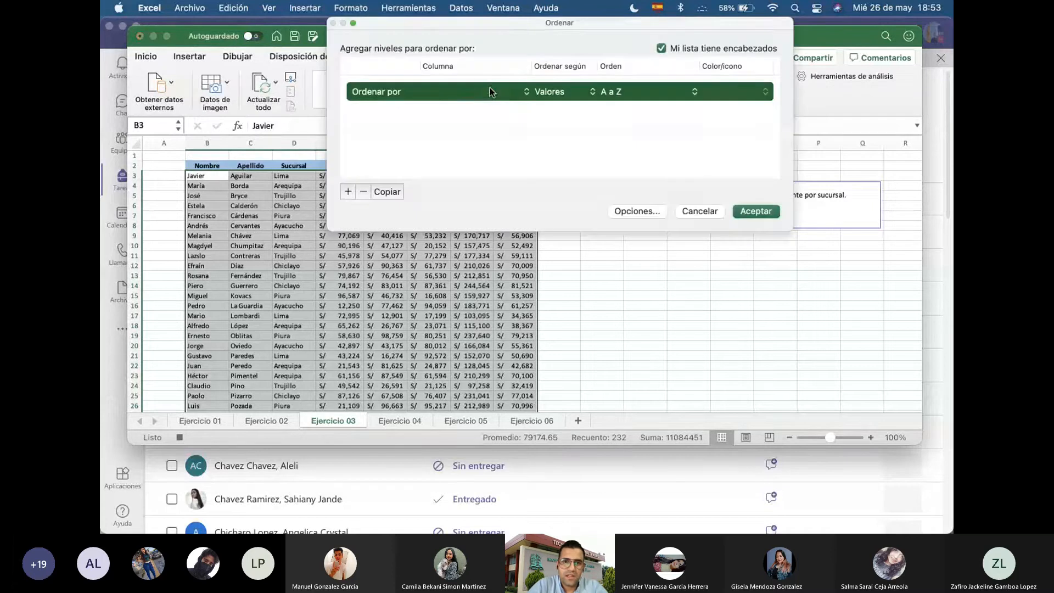
{"action": "left_click", "coordinate": [523, 91]}
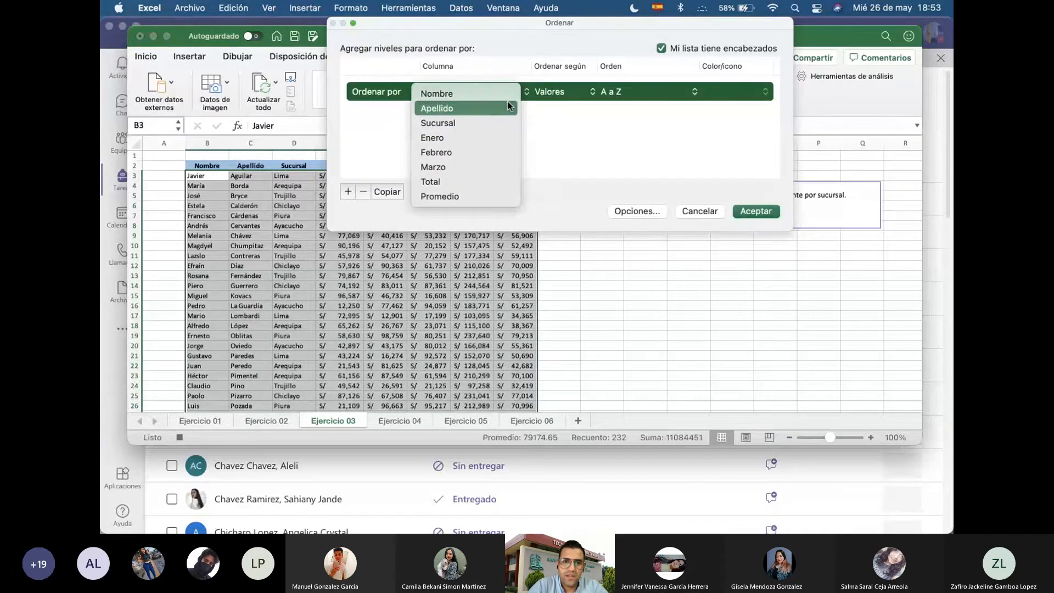
{"action": "left_click", "coordinate": [490, 122]}
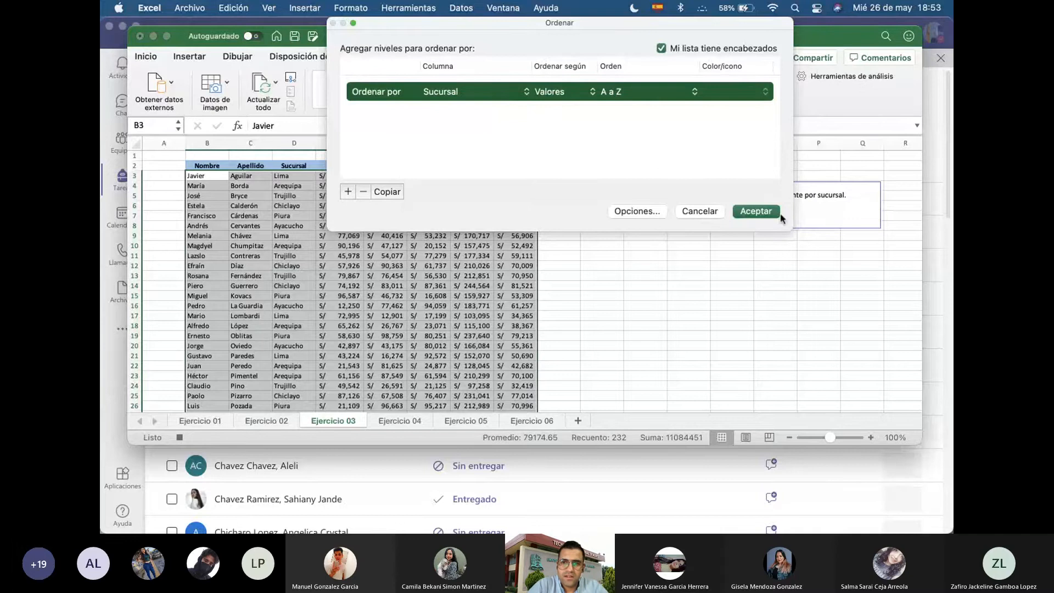
{"action": "left_click", "coordinate": [758, 211]}
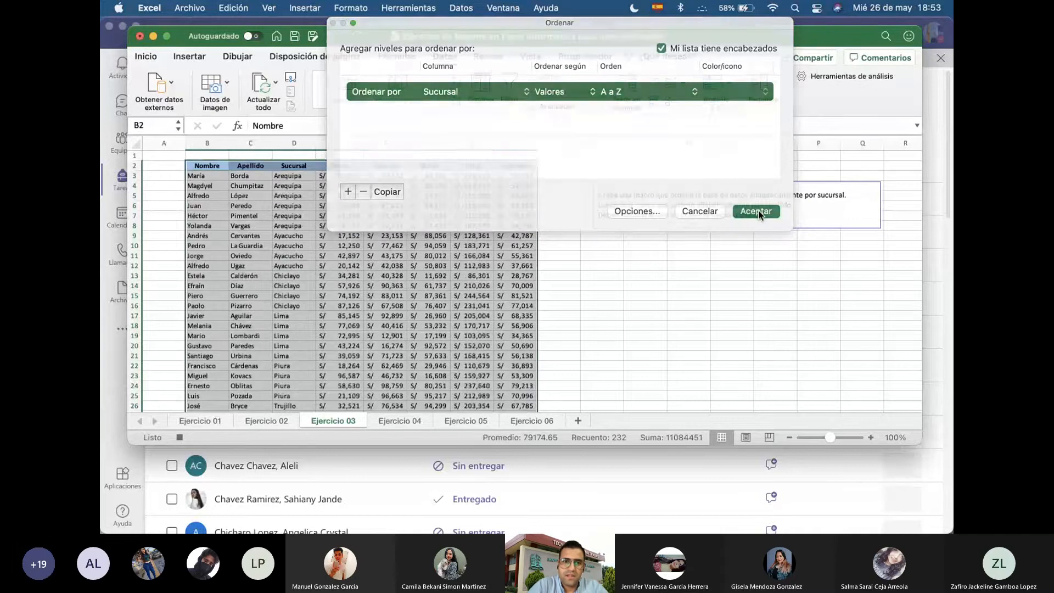
{"action": "left_click", "coordinate": [184, 437]}
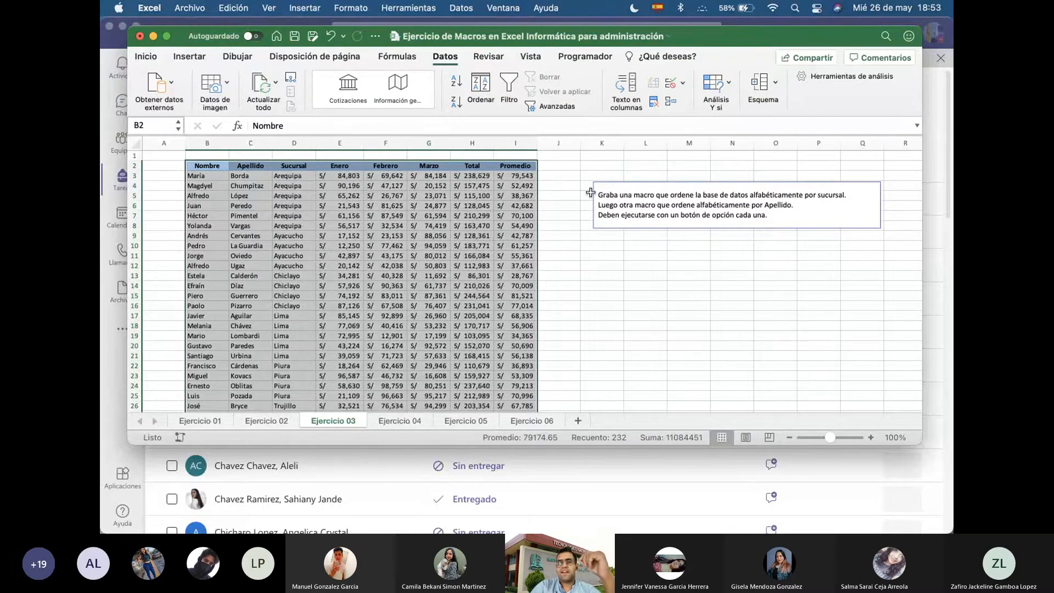
With empty cell K11 outside the table selected, start recording a macro named OrdenarApellido stored in this workbook
{"action": "left_click", "coordinate": [669, 256]}
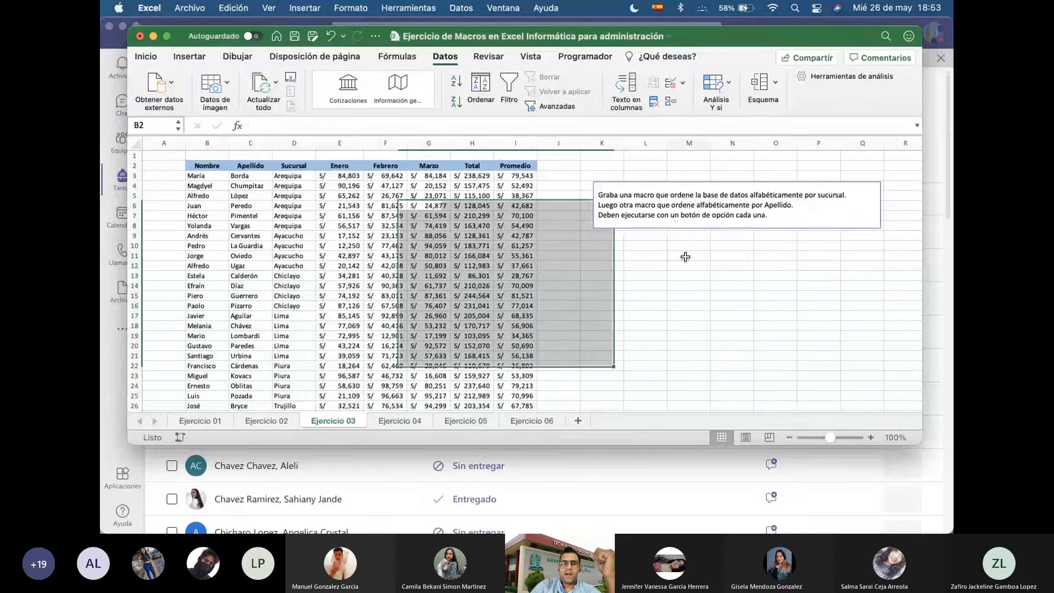
{"action": "left_click", "coordinate": [585, 254]}
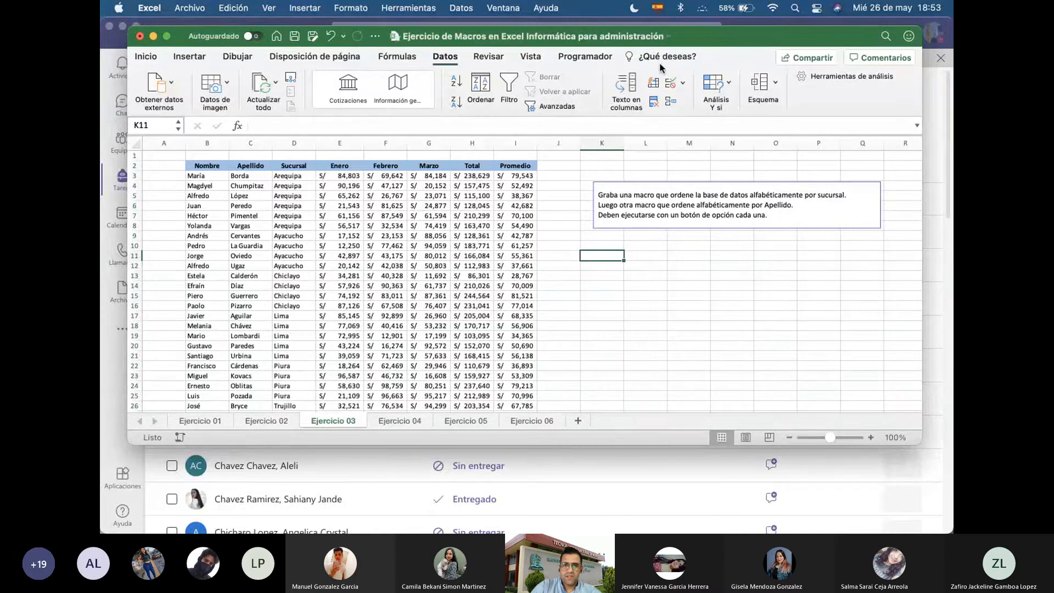
{"action": "left_click", "coordinate": [592, 56]}
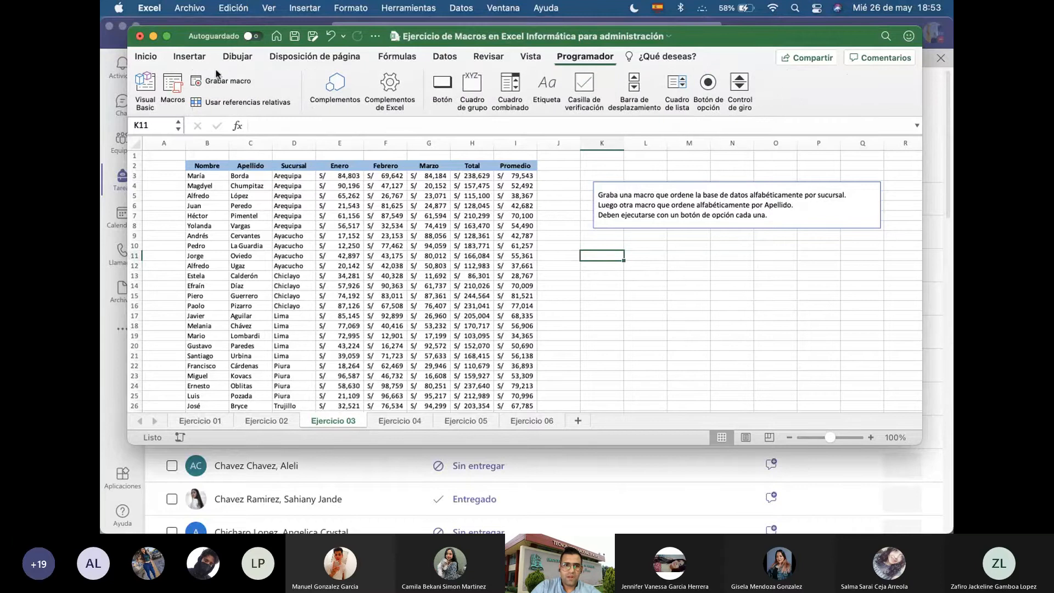
{"action": "left_click", "coordinate": [230, 81]}
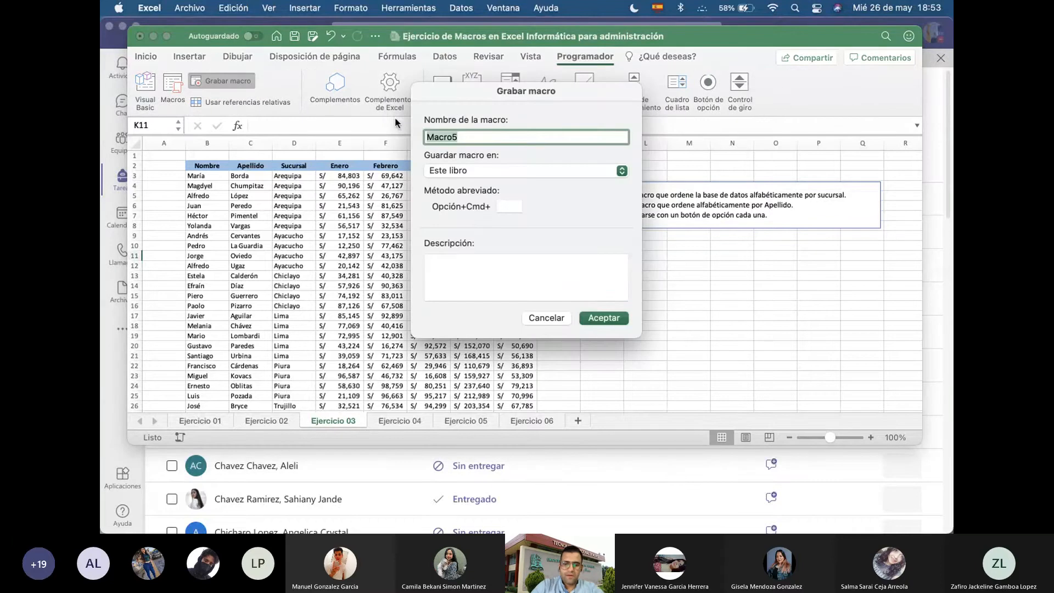
{"action": "type", "text": "ORdenar"}
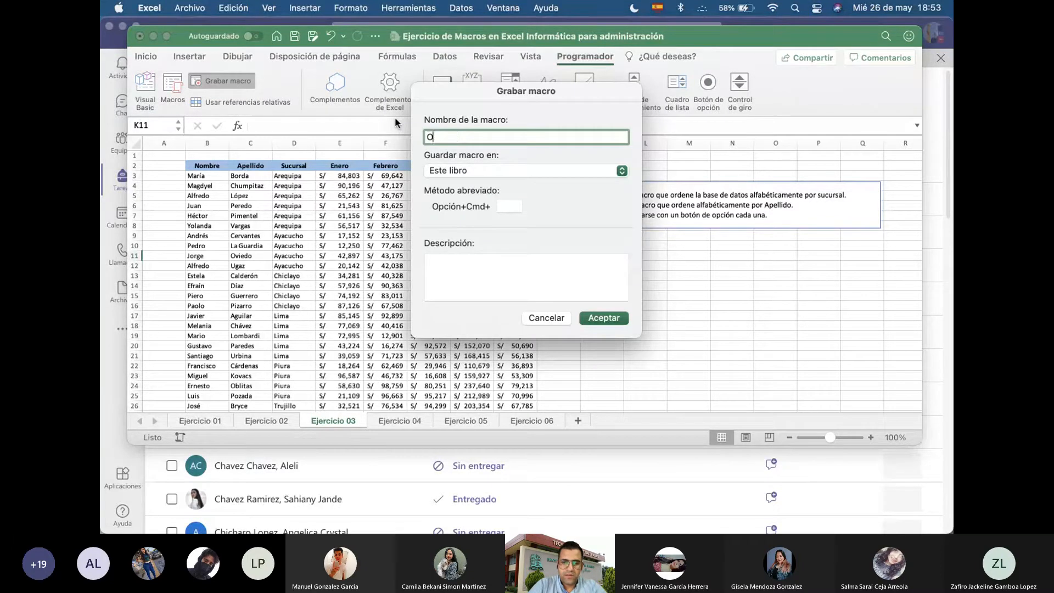
{"action": "key", "text": "BackSpace"}
{"action": "key", "text": "BackSpace"}
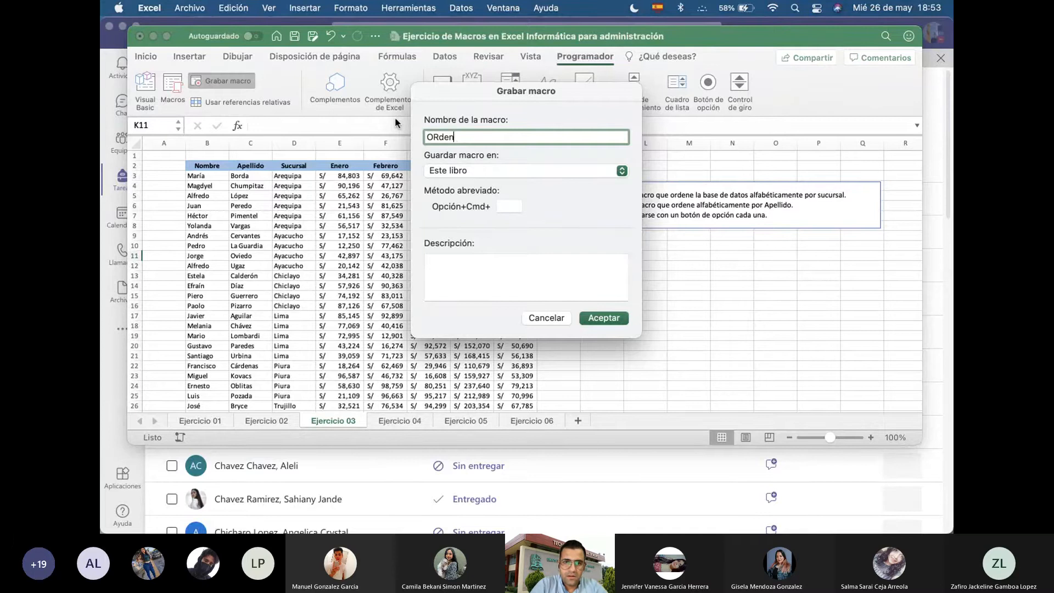
{"action": "key", "text": "BackSpace"}
{"action": "key", "text": "BackSpace"}
{"action": "key", "text": "BackSpace"}
{"action": "key", "text": "BackSpace"}
{"action": "type", "text": "rdenarApe"}
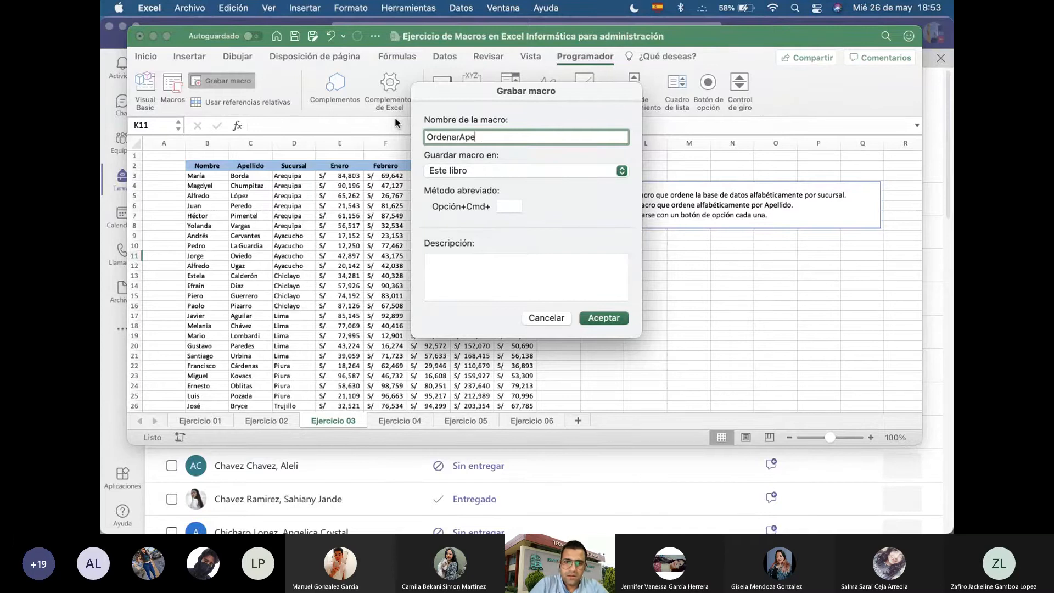
{"action": "type", "text": "llido"}
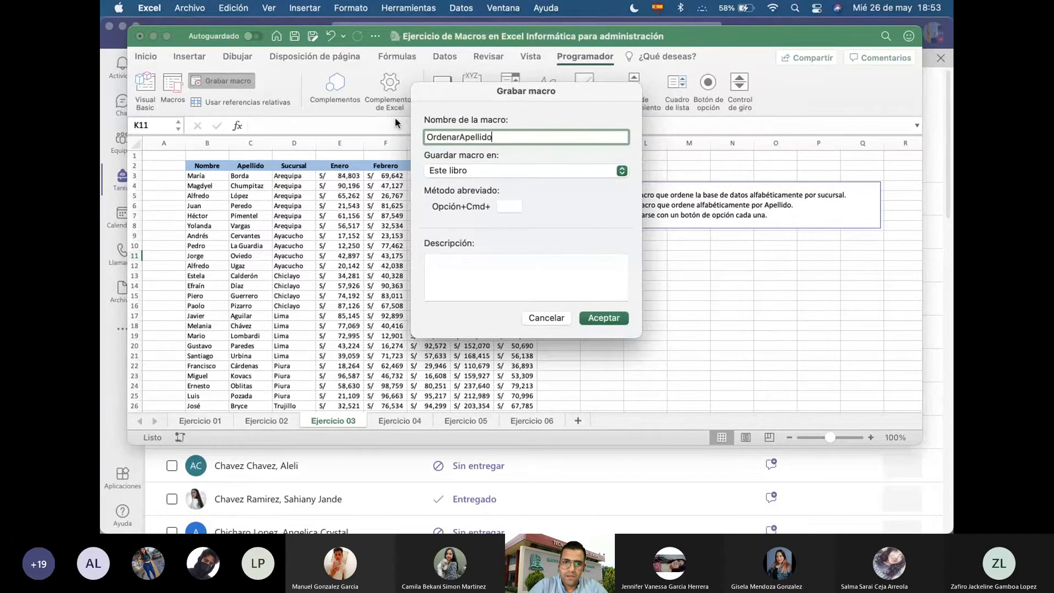
{"action": "left_click", "coordinate": [604, 317]}
Select the whole data table, including its headers, while the macro is recording
{"action": "left_click", "coordinate": [417, 265]}
{"action": "key", "text": "super+a"}
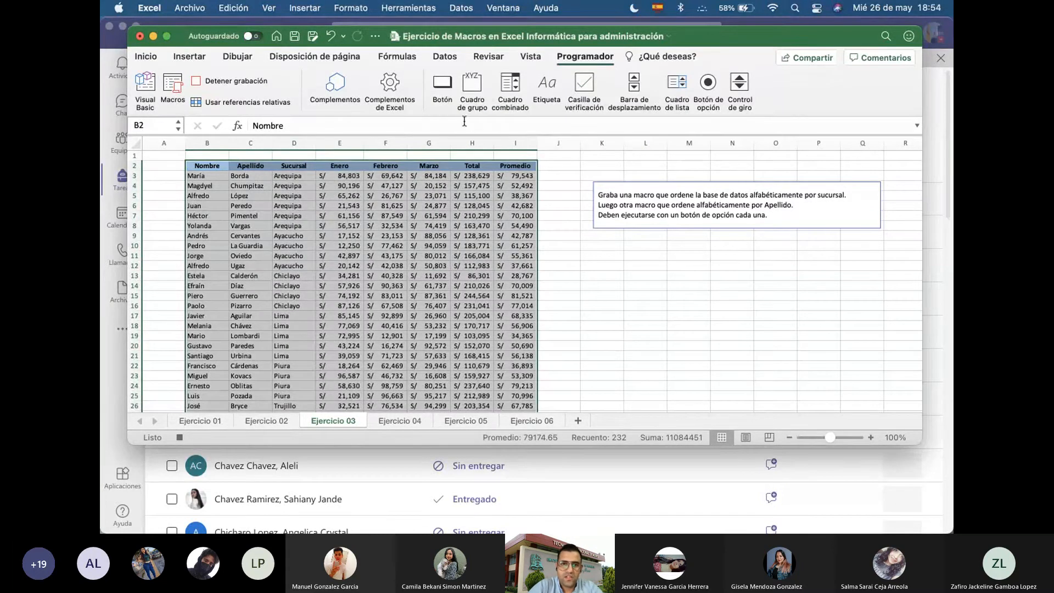
Sort the data table by Apellido from A to Z, stop the macro recording, and deselect the table
{"action": "left_click", "coordinate": [448, 61]}
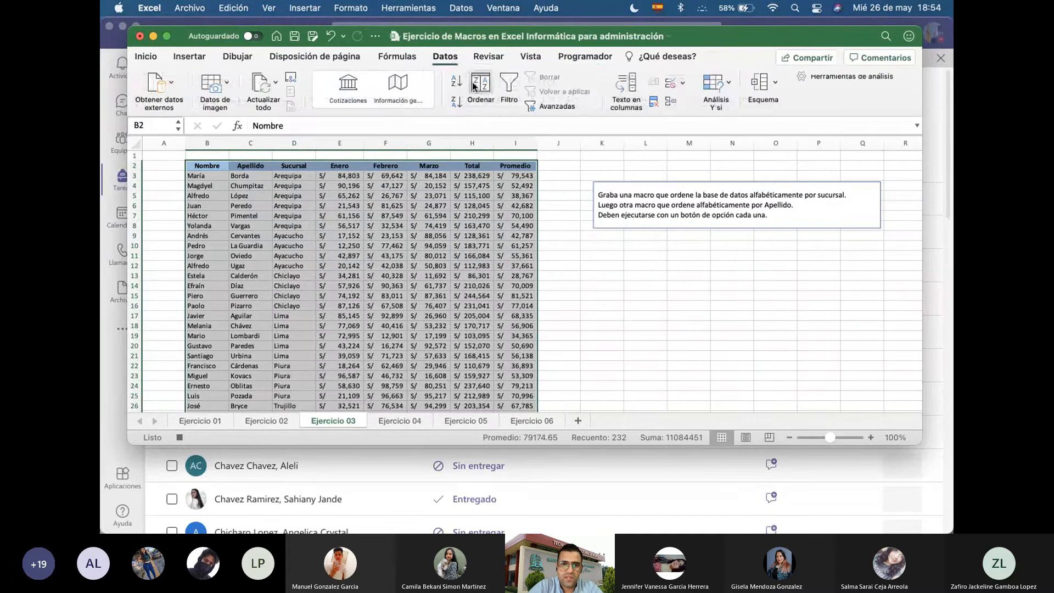
{"action": "left_click", "coordinate": [470, 91]}
{"action": "left_click", "coordinate": [469, 91]}
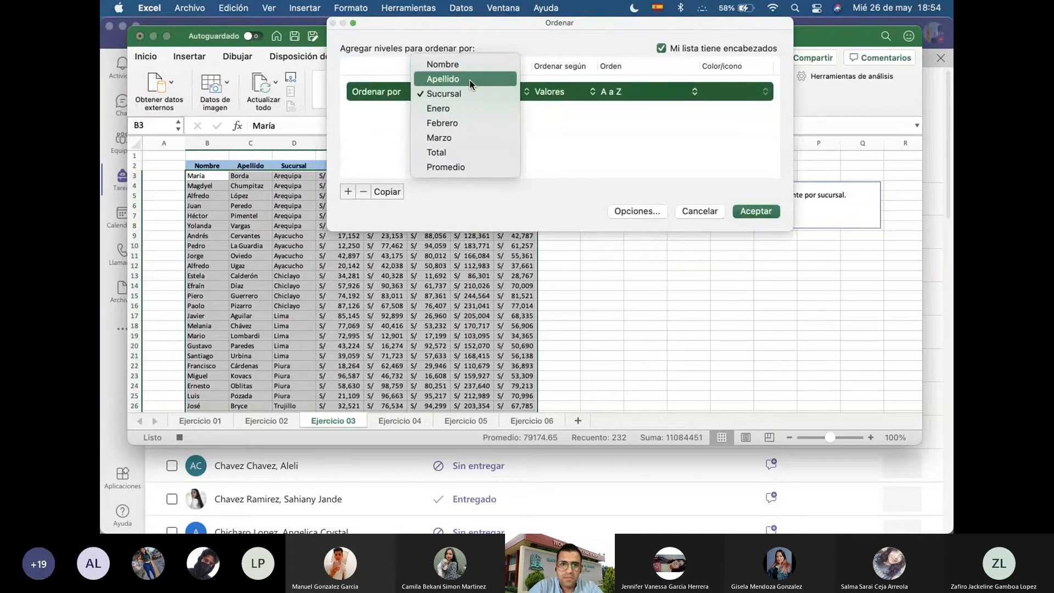
{"action": "left_click", "coordinate": [469, 80]}
{"action": "left_click", "coordinate": [765, 212]}
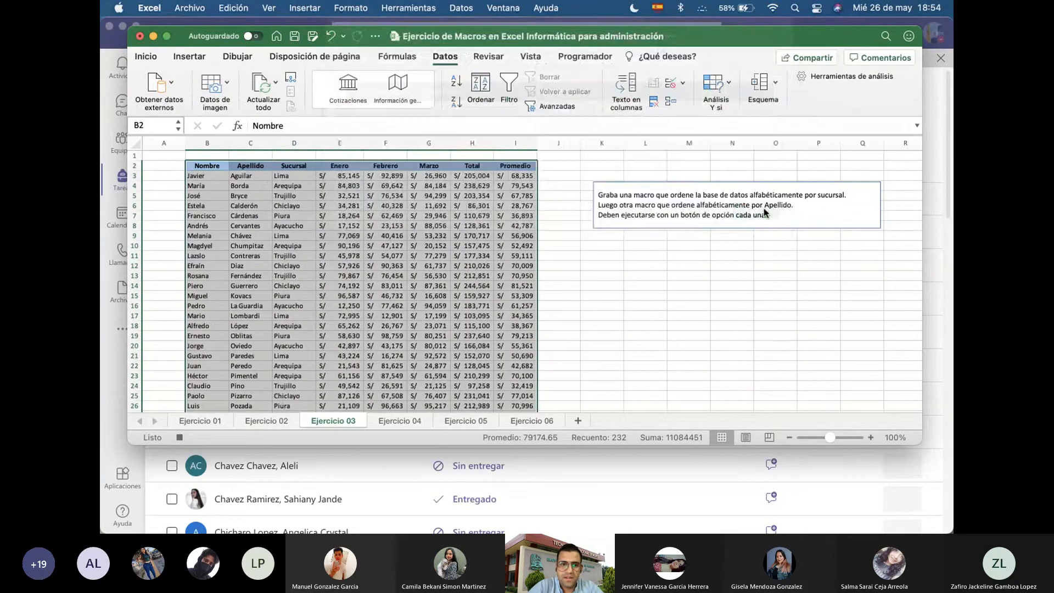
{"action": "left_click", "coordinate": [181, 438]}
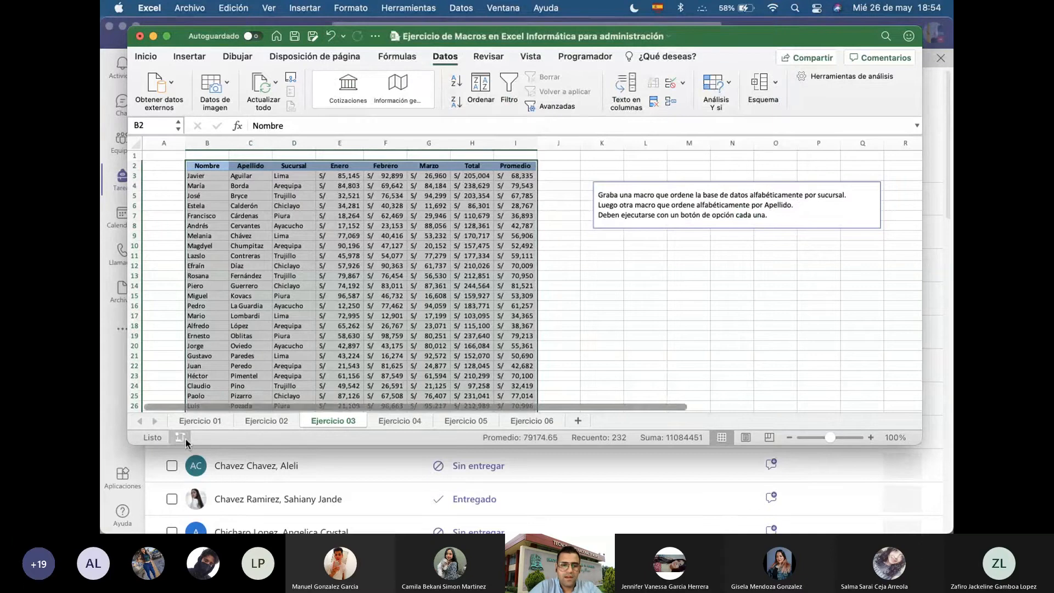
{"action": "left_click", "coordinate": [601, 266]}
{"action": "left_click", "coordinate": [607, 166]}
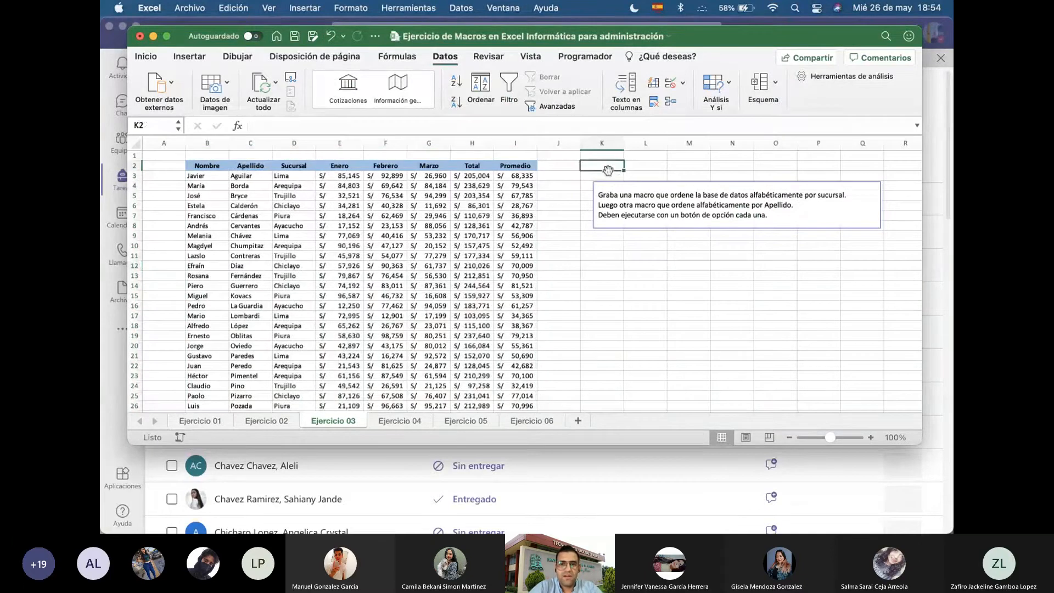
Insert a form button just above the instruction text box and assign the FiltrarSucursal macro to it
{"action": "left_click", "coordinate": [584, 56]}
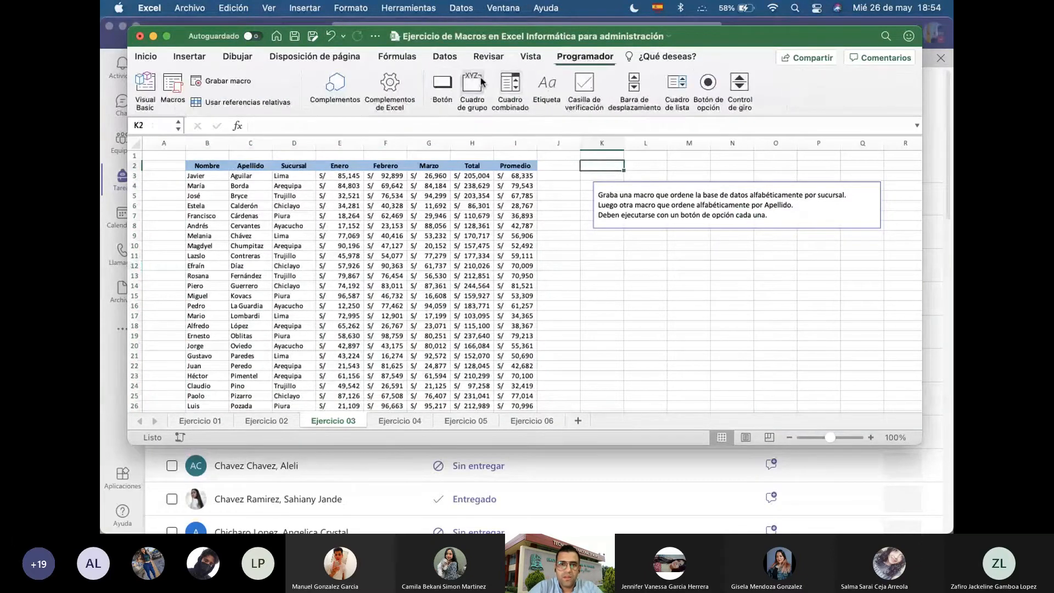
{"action": "left_click", "coordinate": [444, 83]}
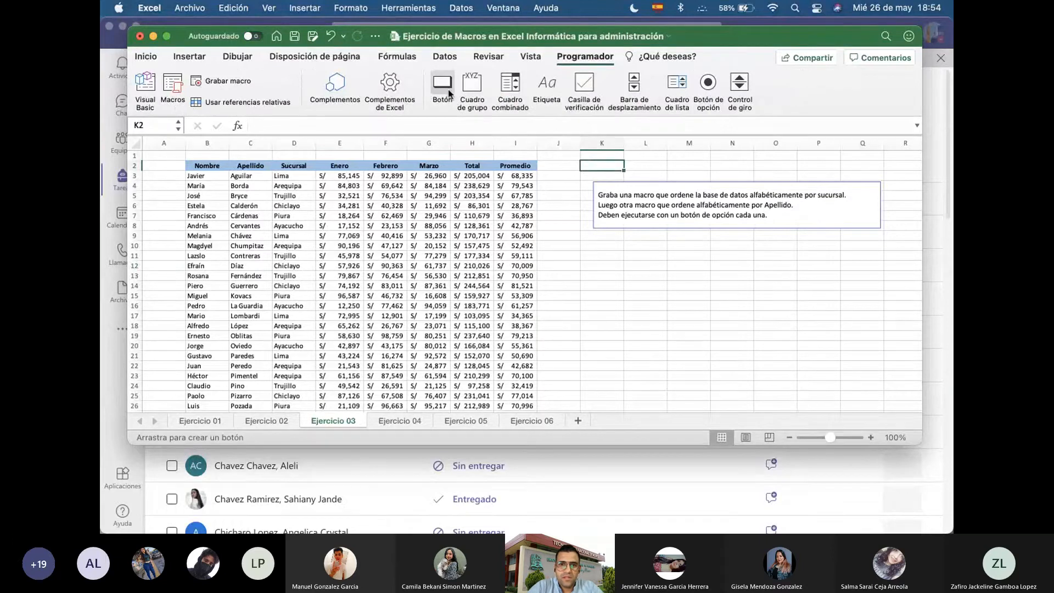
{"action": "left_click", "coordinate": [561, 166]}
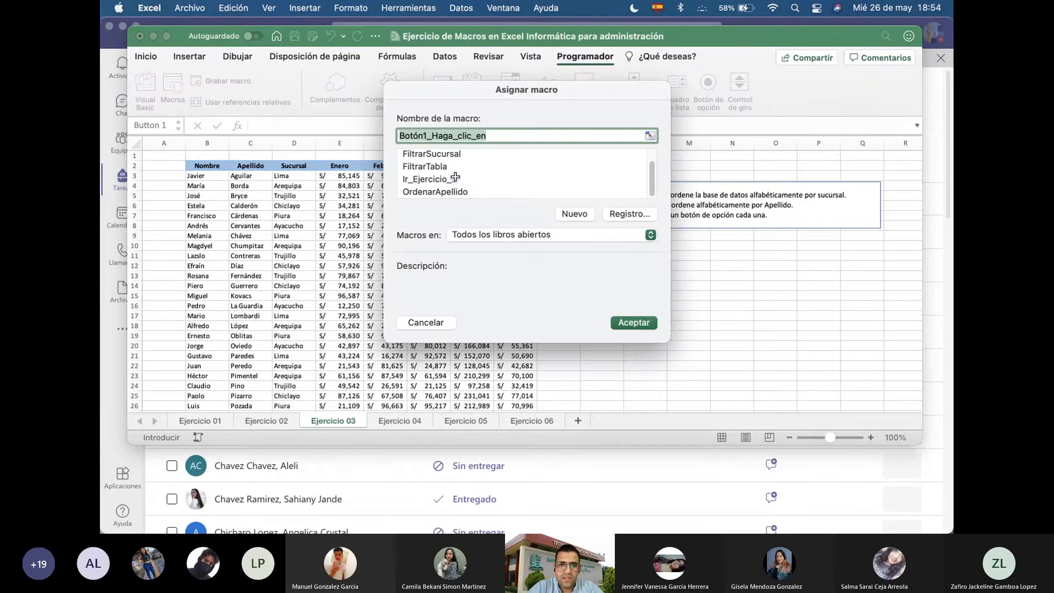
{"action": "scroll", "coordinate": [453, 177], "scroll_direction": "up", "scroll_amount": 1}
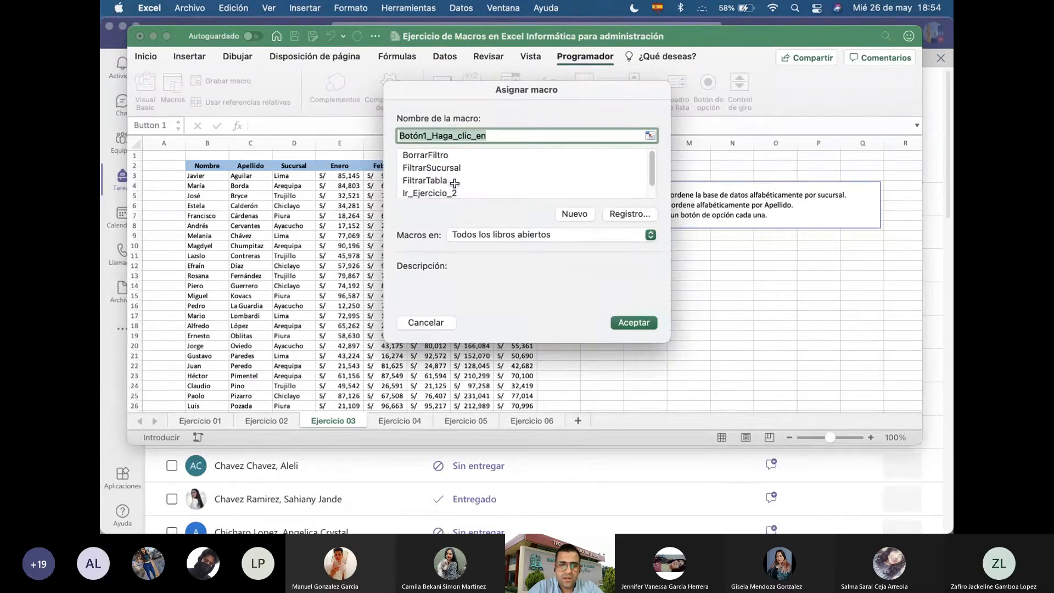
{"action": "left_click", "coordinate": [449, 170]}
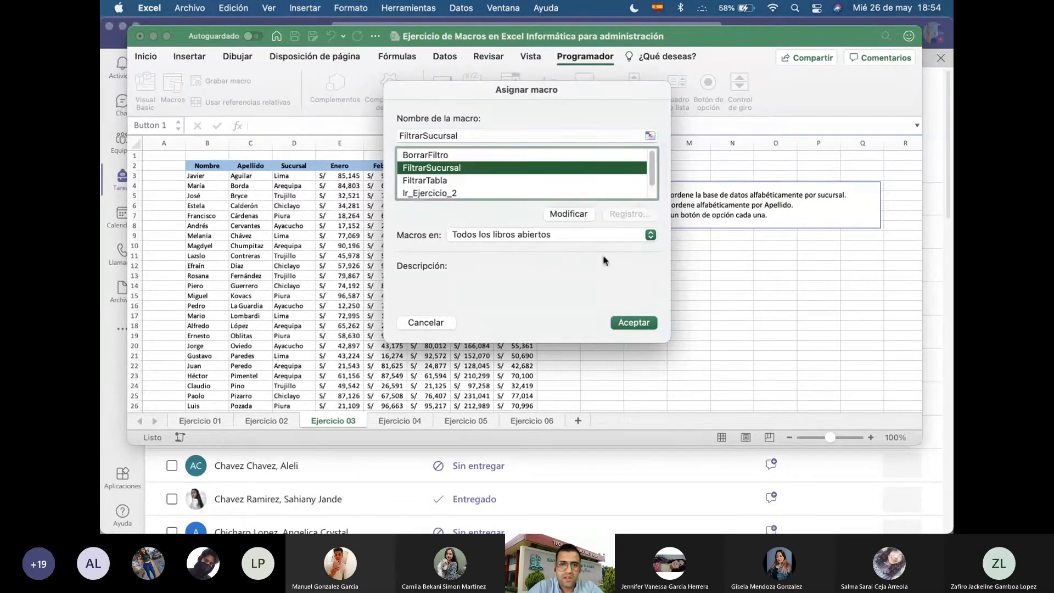
{"action": "left_click", "coordinate": [645, 321]}
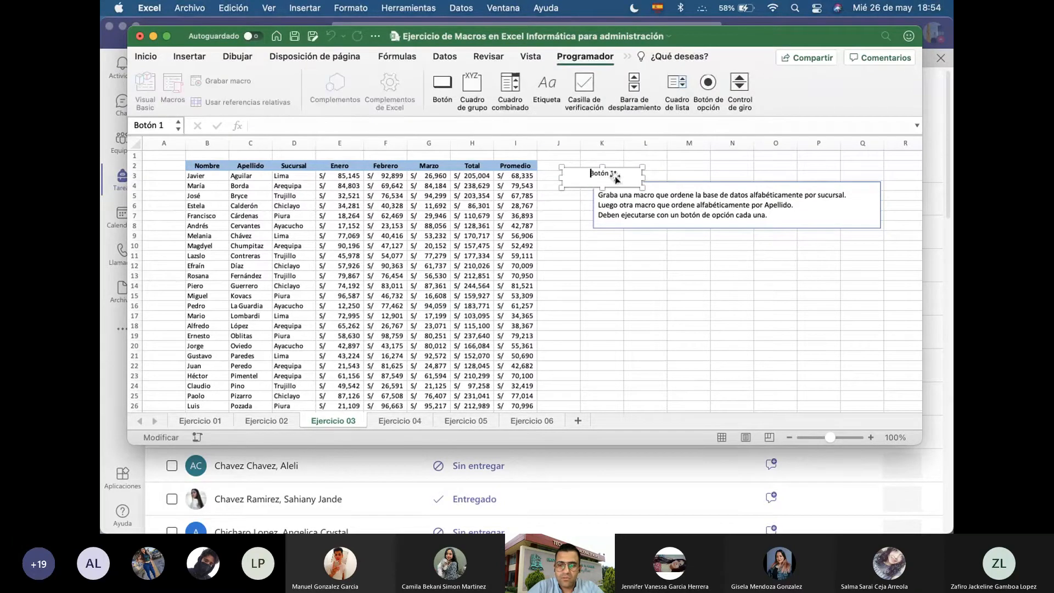
Label the new button FiltrarSucursal and run it to sort the table by branch
{"action": "key", "text": "BackSpace"}
{"action": "key", "text": "BackSpace"}
{"action": "key", "text": "BackSpace"}
{"action": "key", "text": "BackSpace"}
{"action": "key", "text": "BackSpace"}
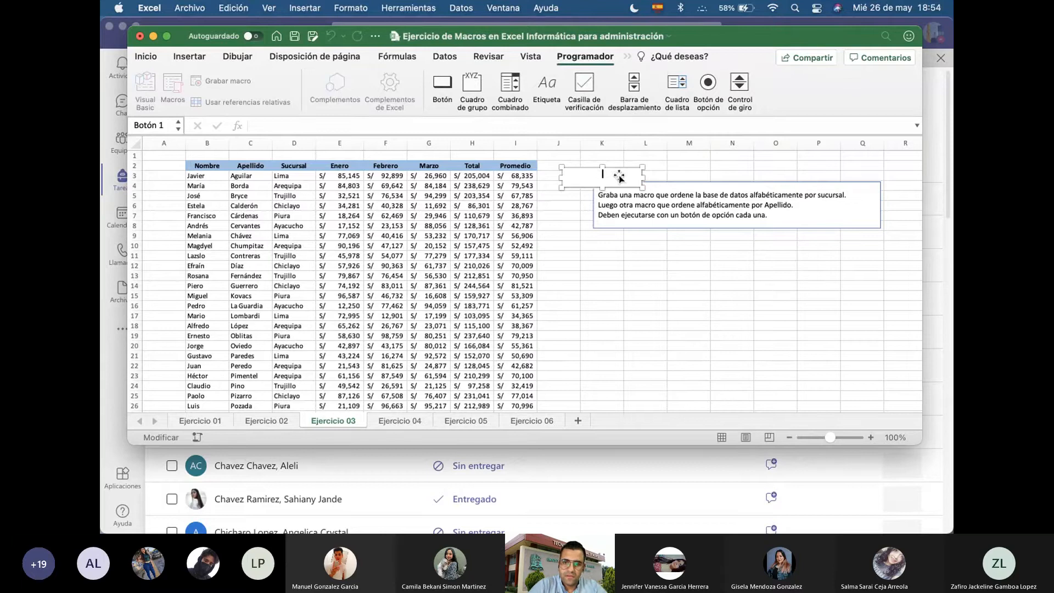
{"action": "type", "text": "iltrar"}
{"action": "key", "text": "BackSpace"}
{"action": "key", "text": "BackSpace"}
{"action": "key", "text": "BackSpace"}
{"action": "key", "text": "BackSpace"}
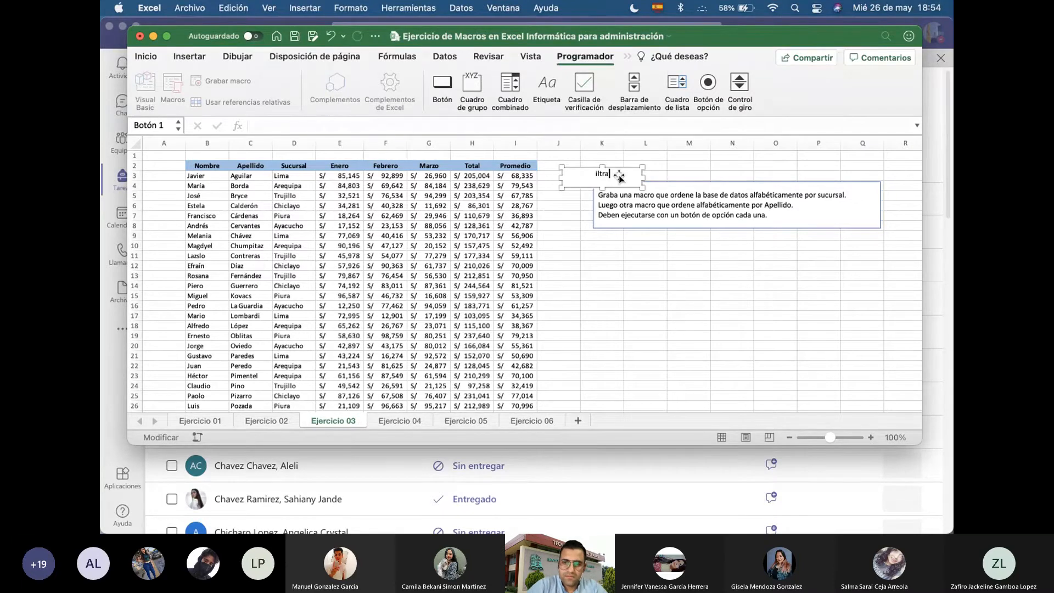
{"action": "type", "text": "Fi"}
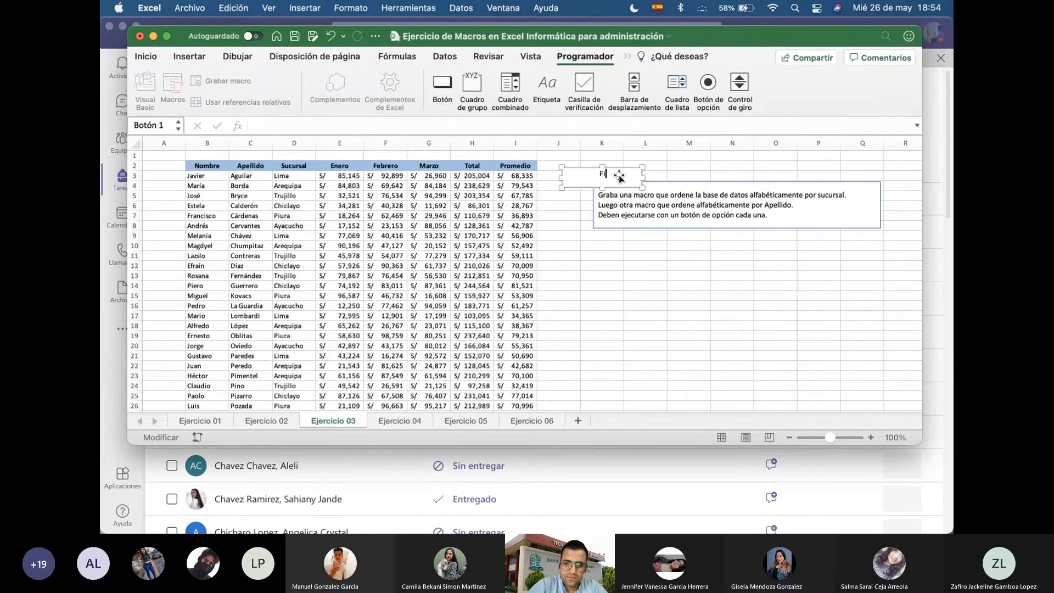
{"action": "type", "text": "ltrarSucursal"}
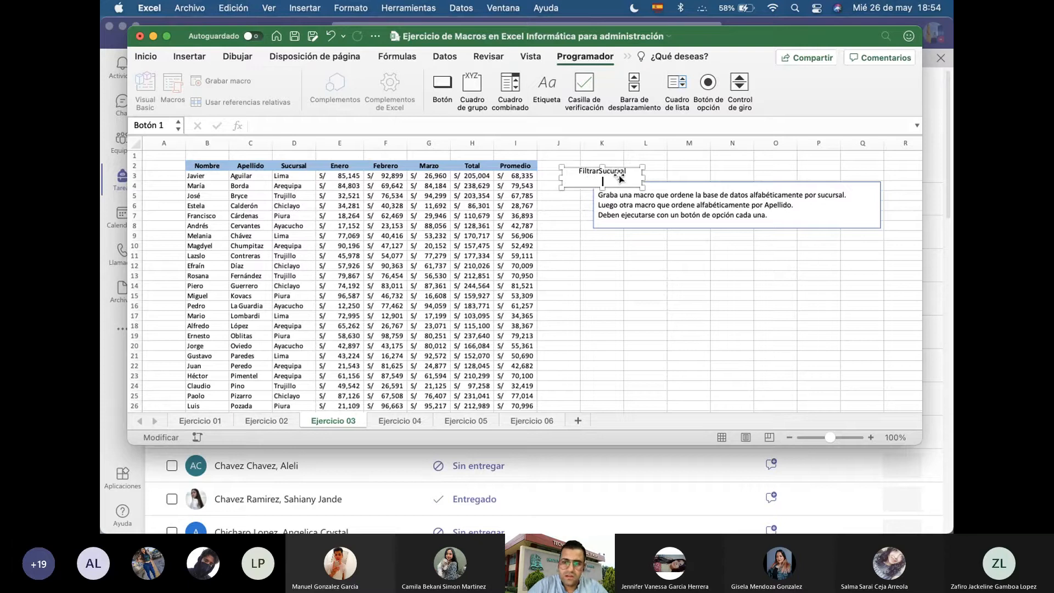
{"action": "left_click", "coordinate": [710, 356]}
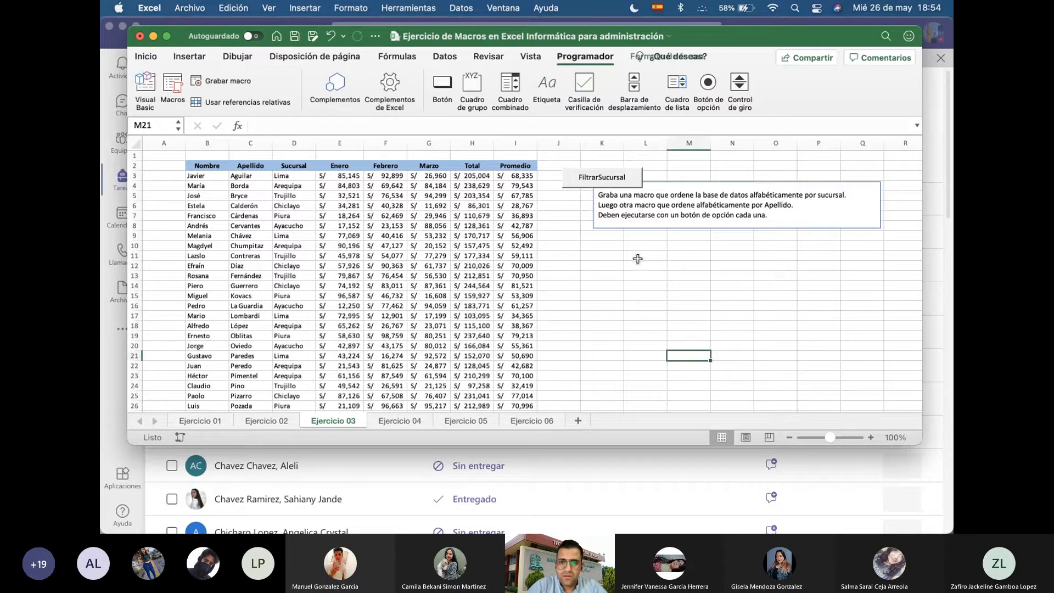
{"action": "left_click", "coordinate": [607, 182]}
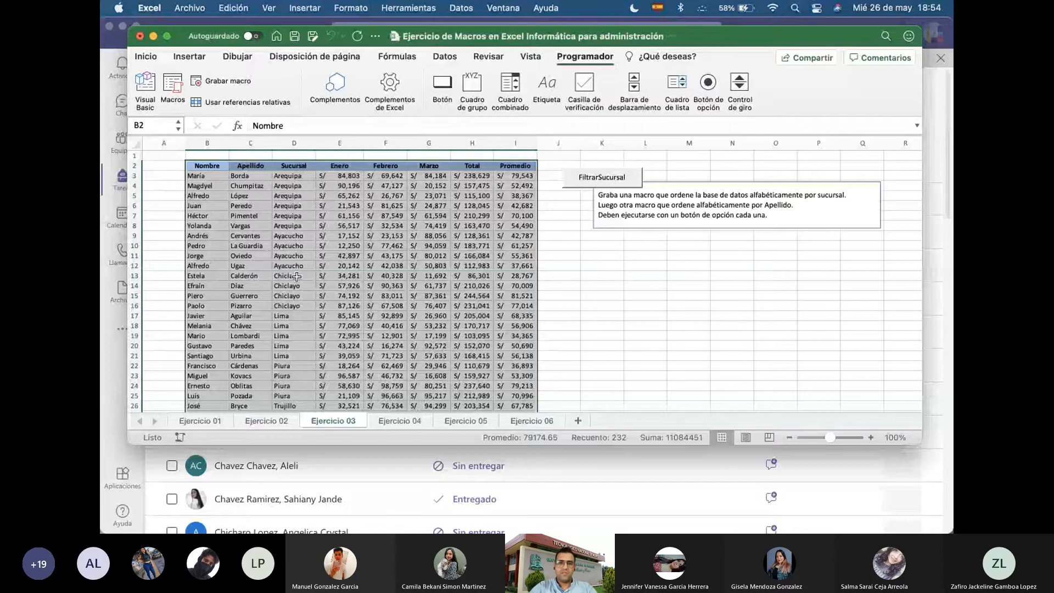
Insert a second form button below the instruction text box and assign the OrdenarApellido macro to it
{"action": "left_click", "coordinate": [689, 166]}
{"action": "left_click", "coordinate": [442, 88]}
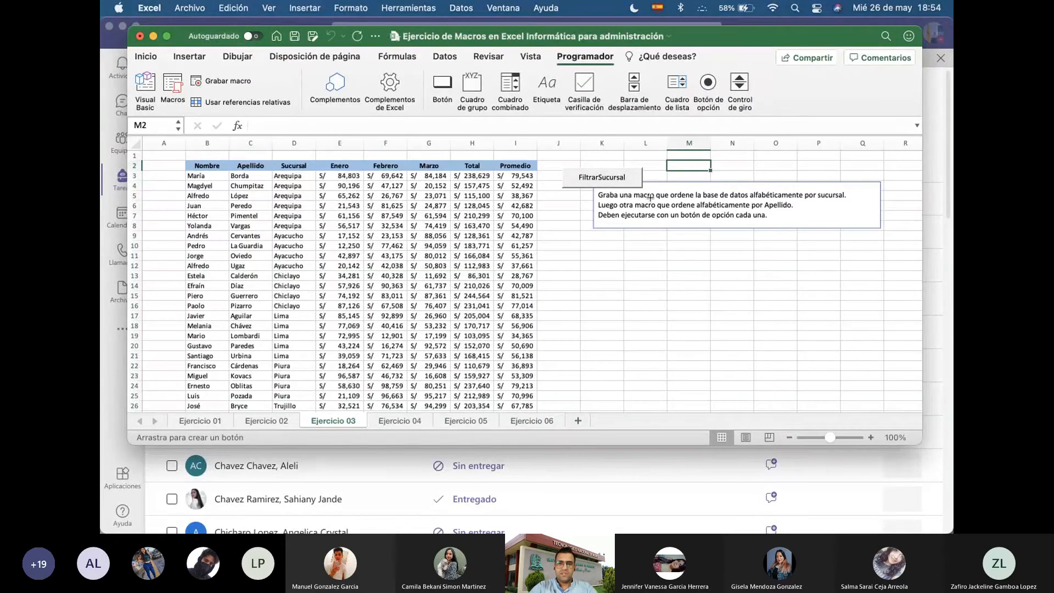
{"action": "left_click", "coordinate": [603, 255]}
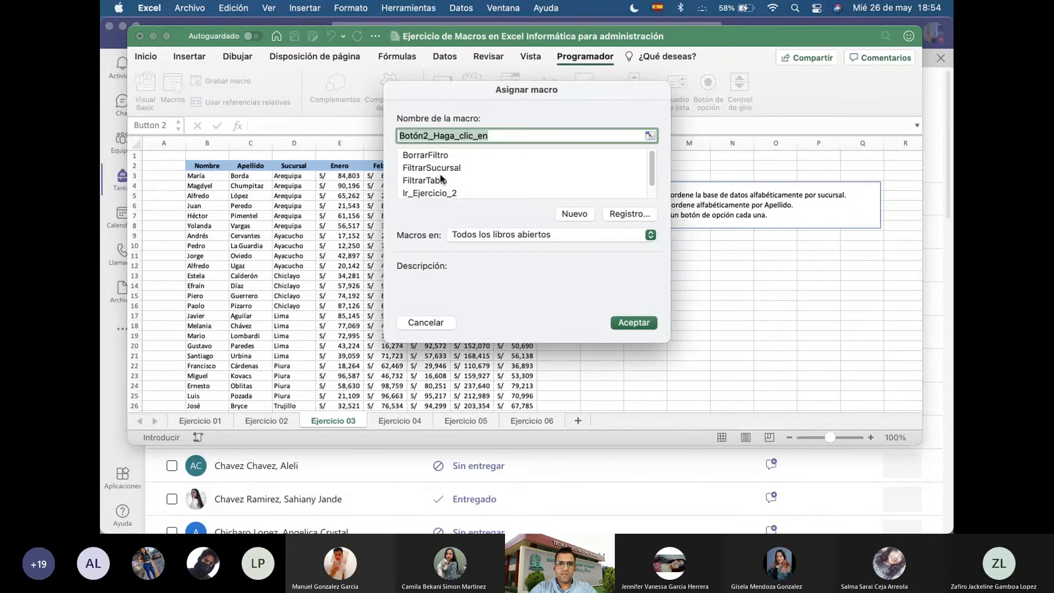
{"action": "scroll", "coordinate": [433, 178], "scroll_direction": "down", "scroll_amount": 1}
{"action": "left_click", "coordinate": [447, 191]}
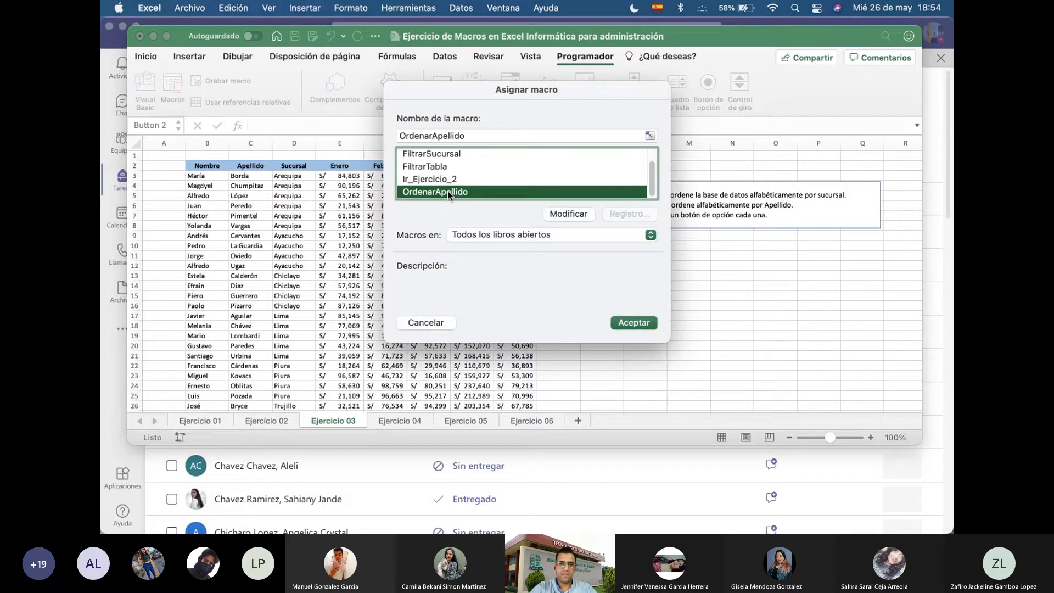
{"action": "scroll", "coordinate": [447, 187], "scroll_direction": "up", "scroll_amount": 1}
{"action": "scroll", "coordinate": [448, 180], "scroll_direction": "down", "scroll_amount": 1}
{"action": "left_click", "coordinate": [633, 323]}
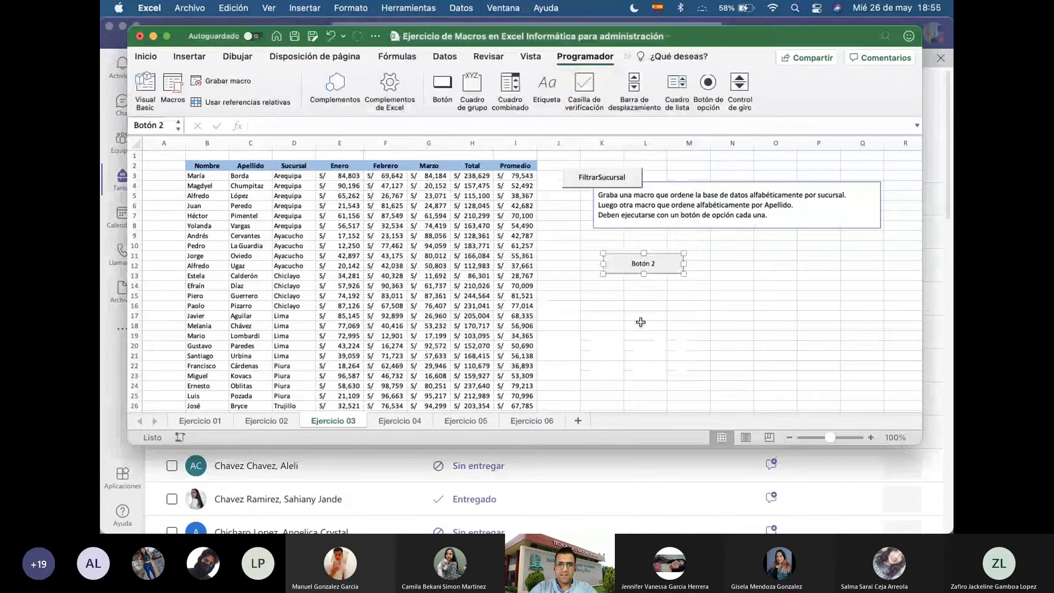
Replace the second button's caption with OrdenarApellido
{"action": "left_click", "coordinate": [654, 262]}
{"action": "double_click", "coordinate": [654, 262]}
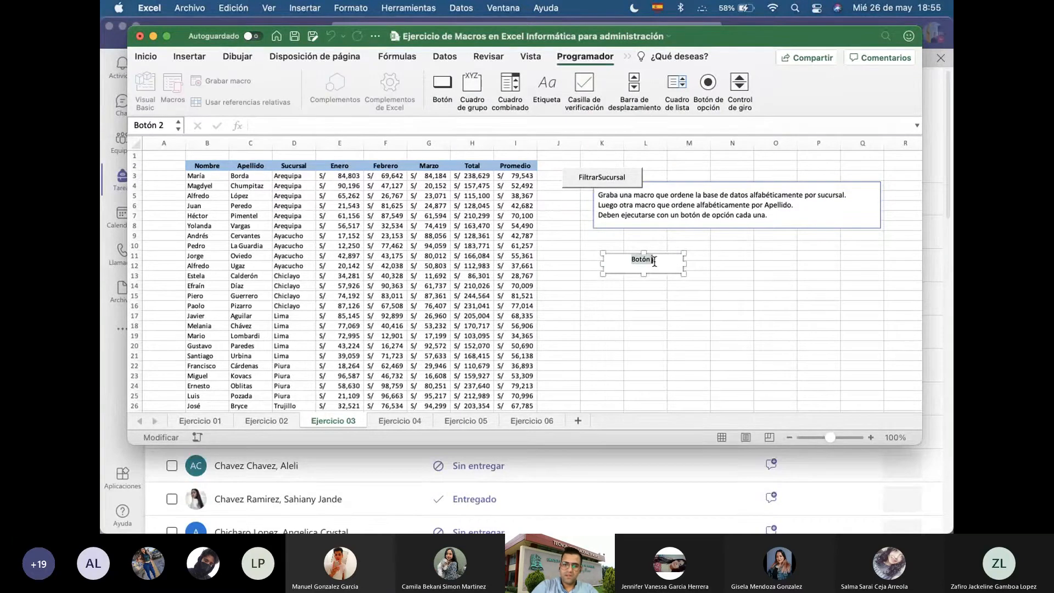
{"action": "type", "text": "O"}
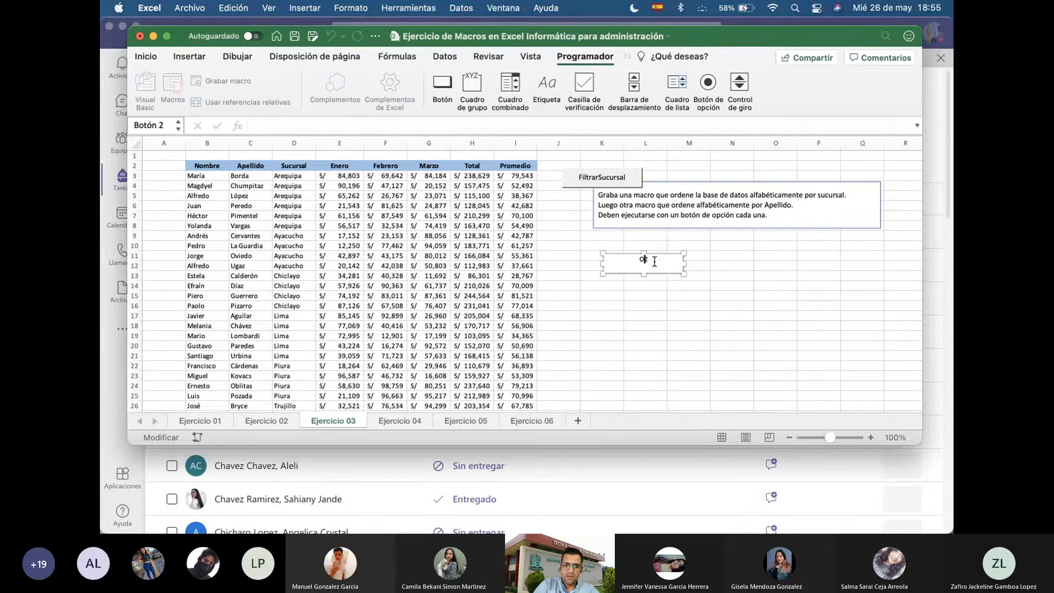
{"action": "type", "text": "rdenar"}
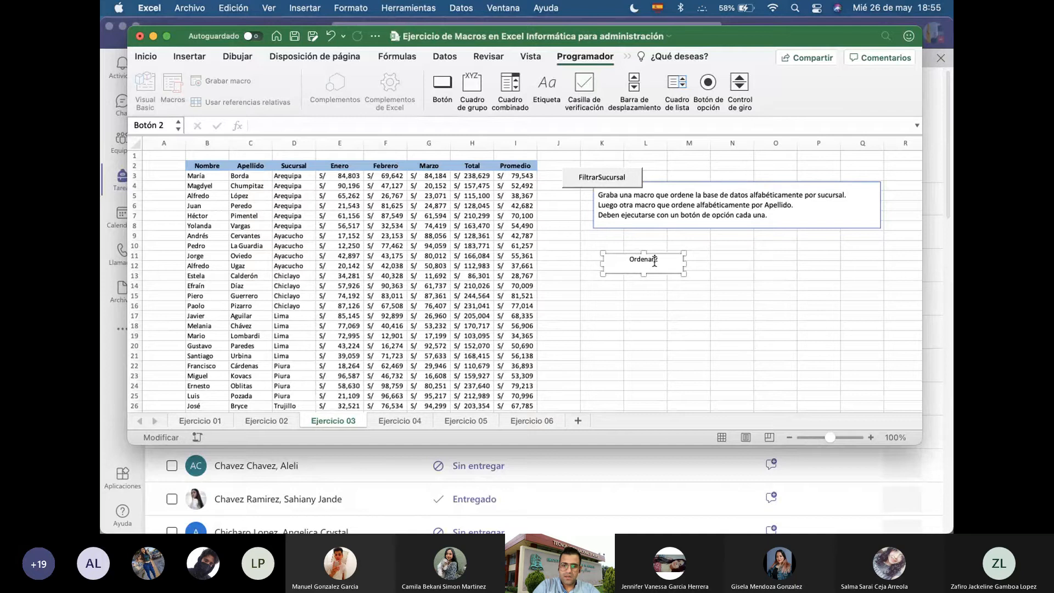
{"action": "type", "text": "Apellido"}
{"action": "key", "text": "Delete"}
{"action": "left_click", "coordinate": [724, 284]}
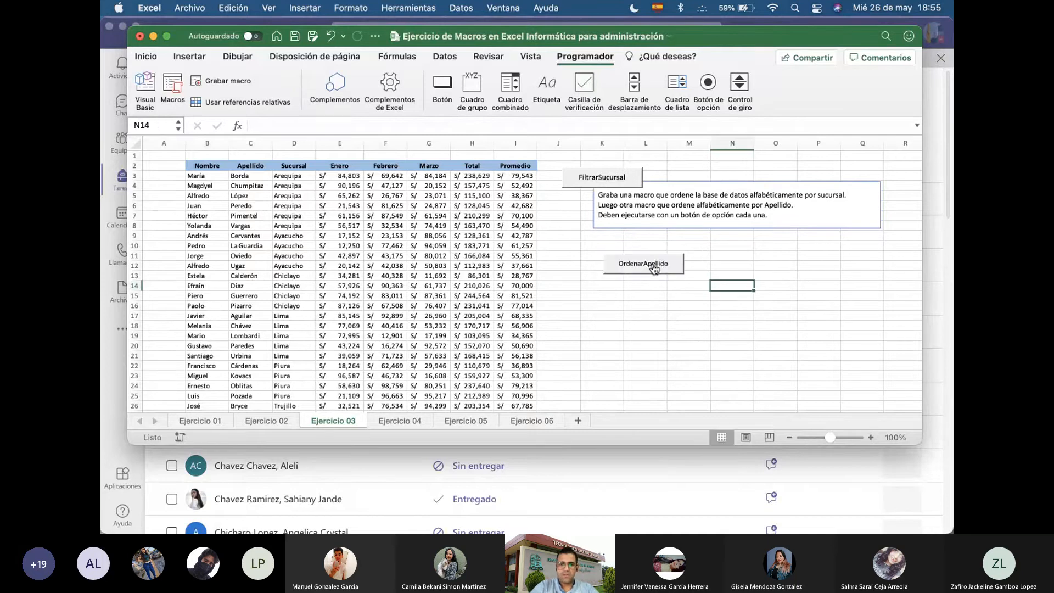
Test both macro buttons by sorting the table alternately by Apellido and by Sucursal, finishing with the Apellido order
{"action": "left_click", "coordinate": [653, 263]}
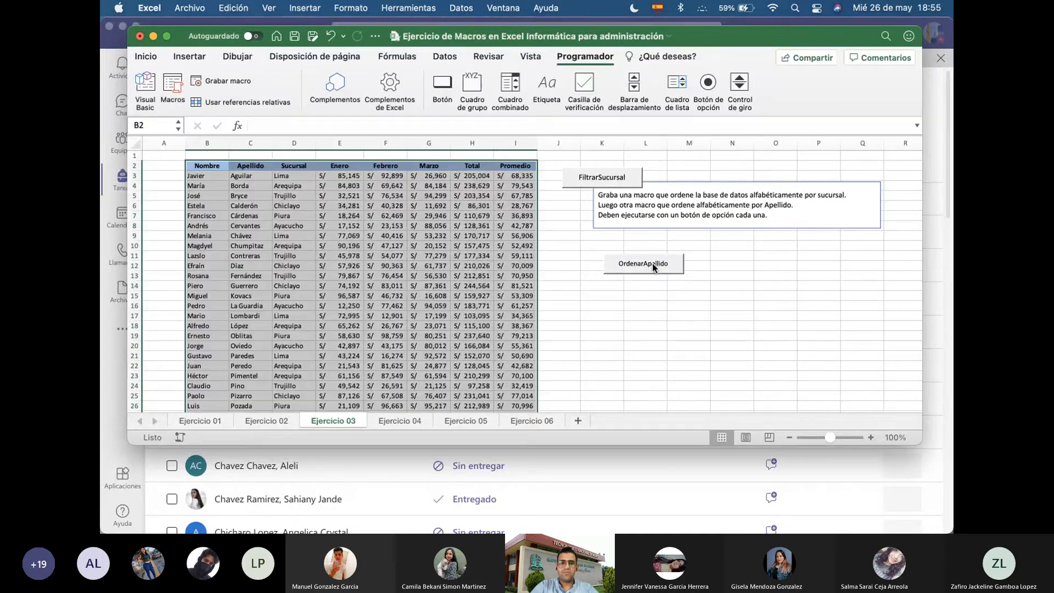
{"action": "left_click", "coordinate": [252, 175]}
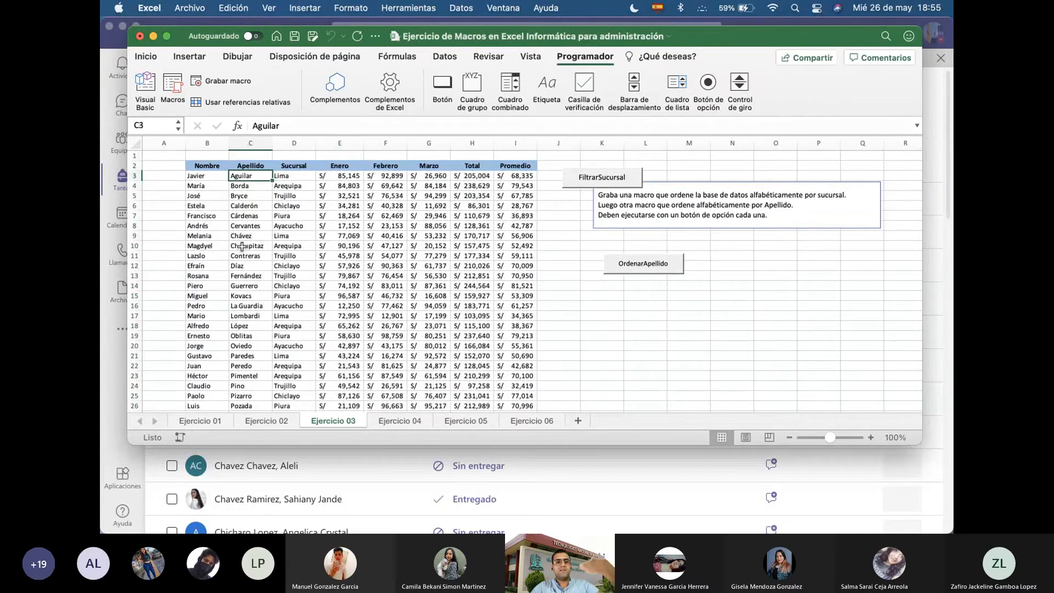
{"action": "scroll", "coordinate": [252, 195], "scroll_direction": "up", "scroll_amount": 3}
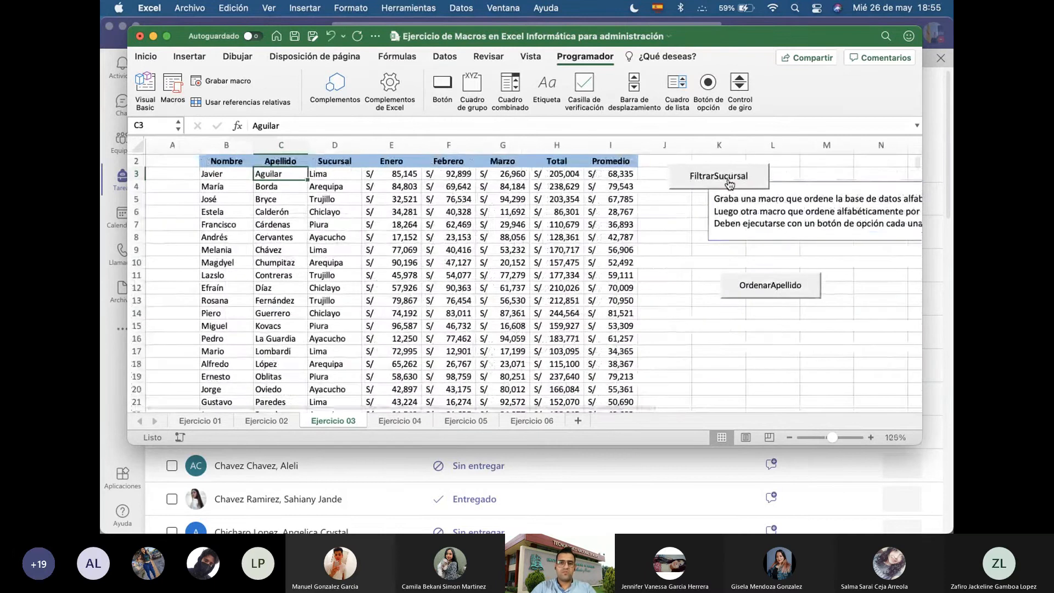
{"action": "left_click", "coordinate": [766, 290]}
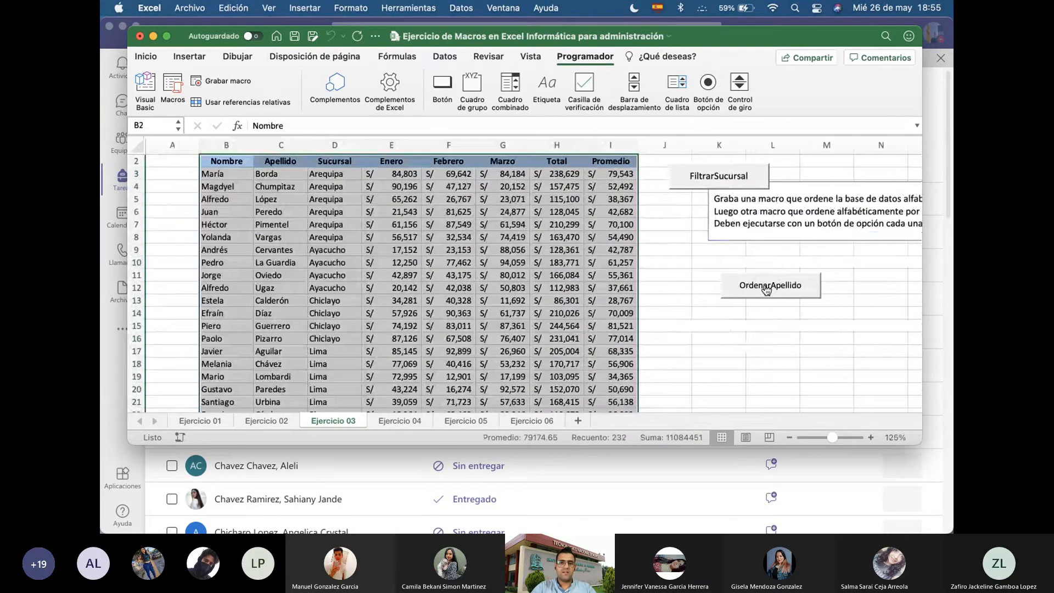
{"action": "left_click", "coordinate": [717, 186]}
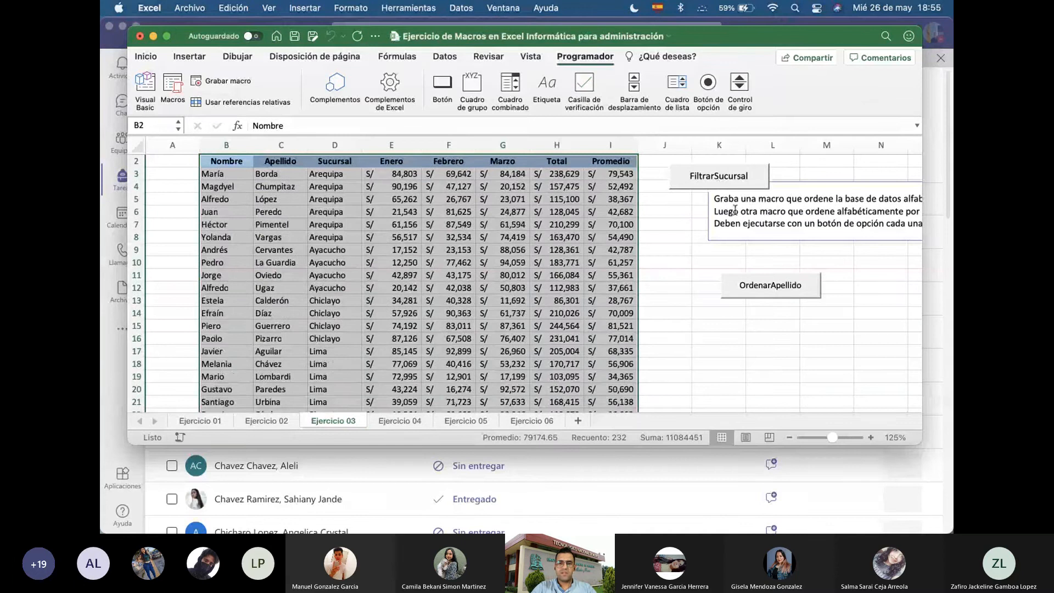
{"action": "left_click", "coordinate": [765, 290]}
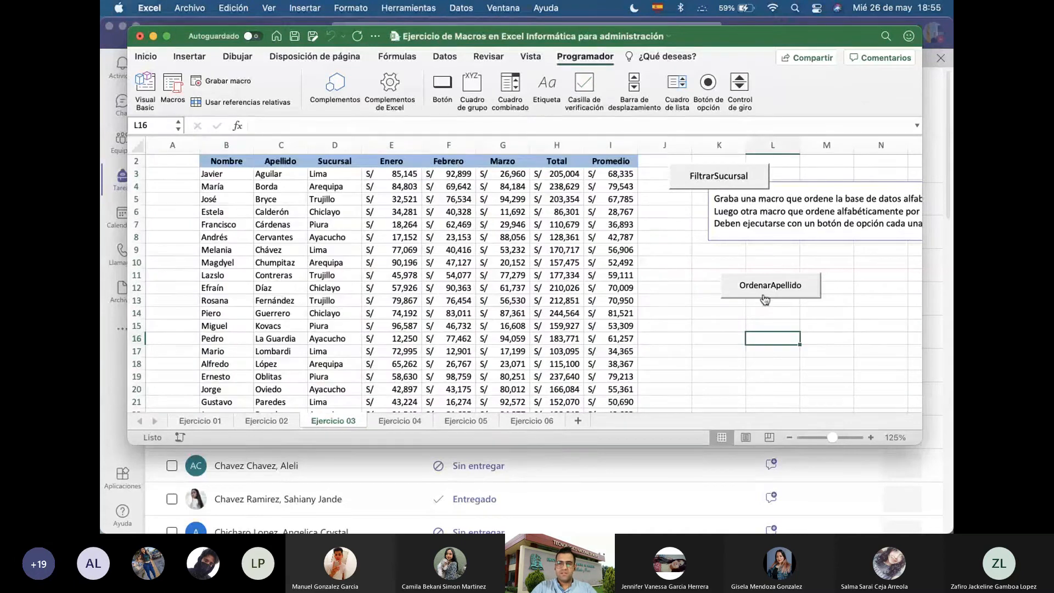
{"action": "left_click", "coordinate": [714, 263]}
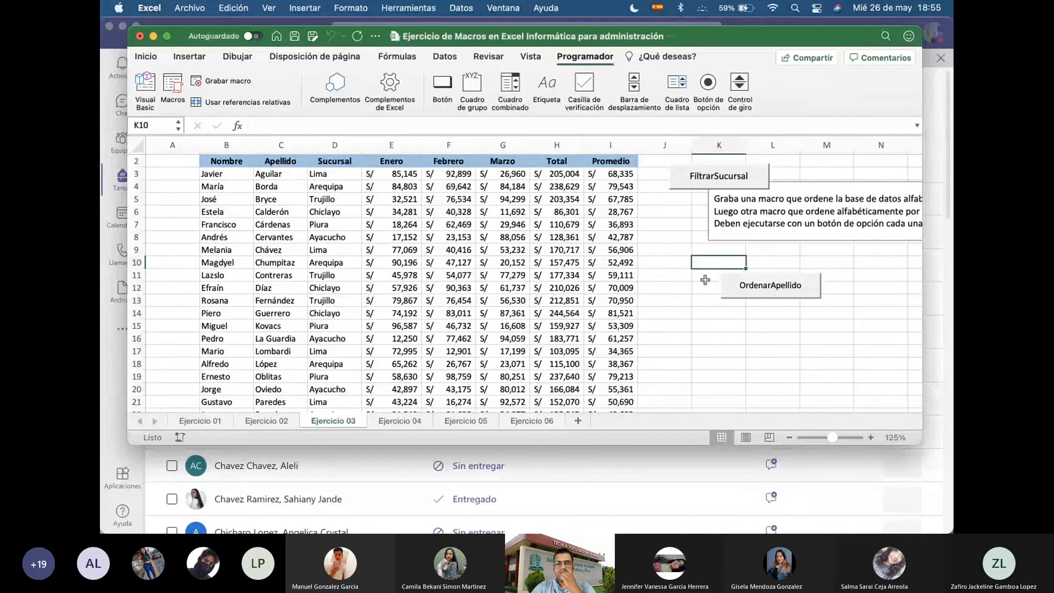
Open the Ejercicio 04 sheet and read its instructions on the conditional formatting macros
{"action": "left_click", "coordinate": [413, 421]}
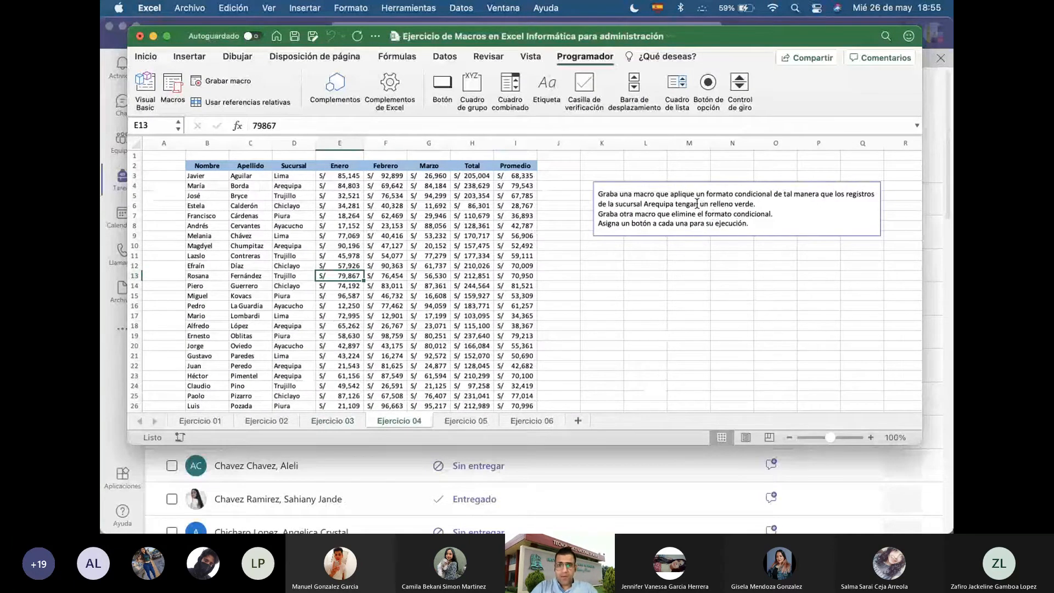
{"action": "left_click", "coordinate": [766, 195]}
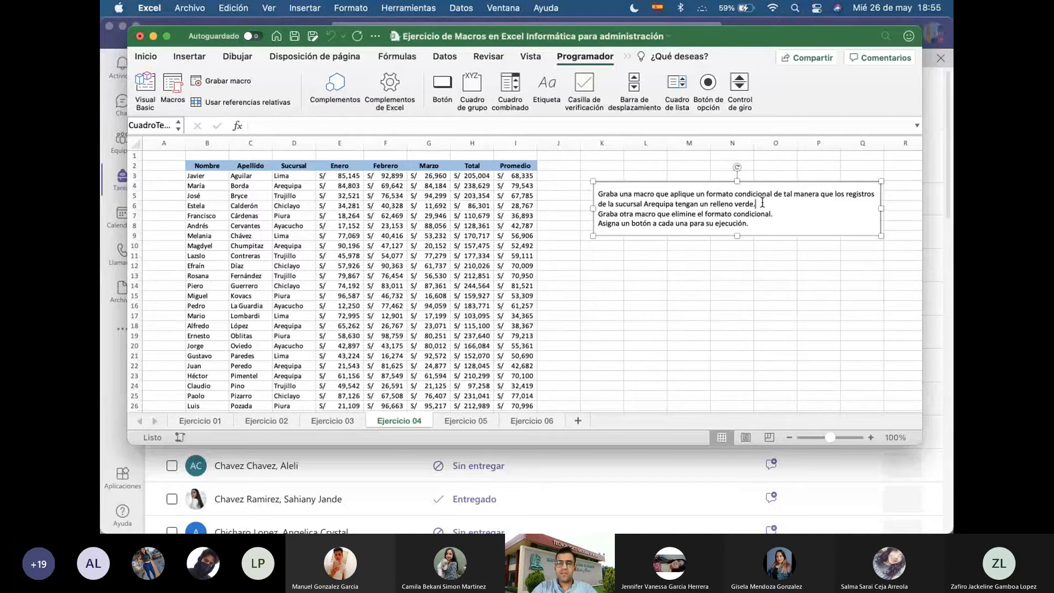
{"action": "left_click", "coordinate": [565, 285]}
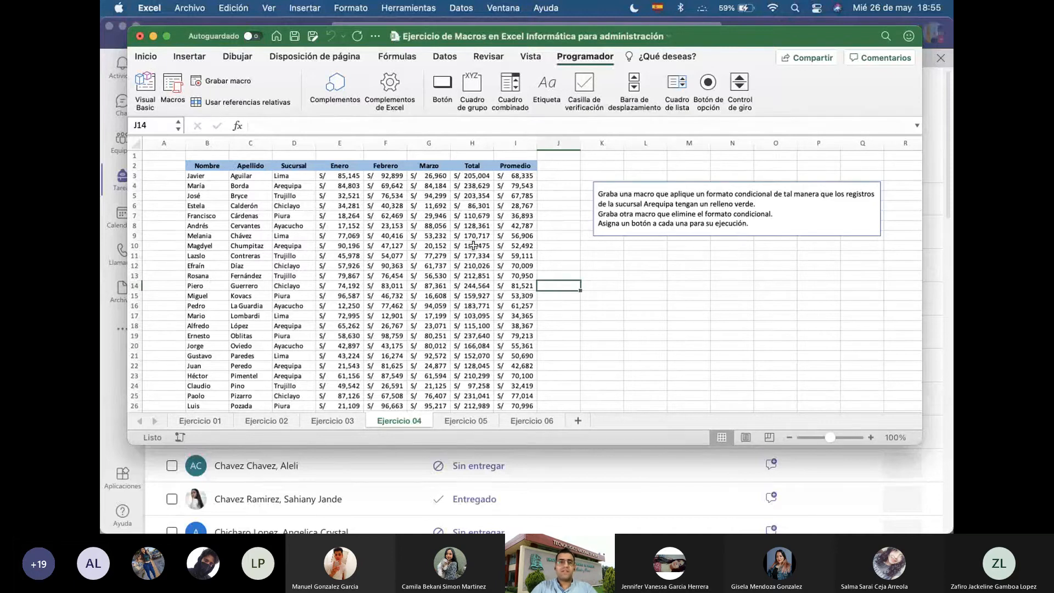
{"action": "left_click", "coordinate": [146, 57]}
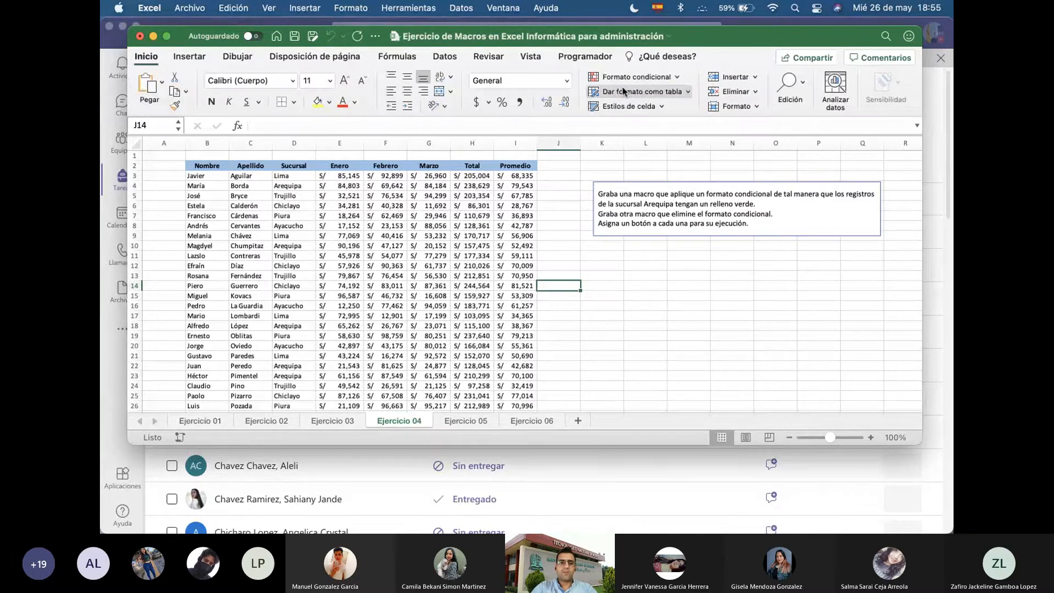
{"action": "left_click", "coordinate": [207, 176]}
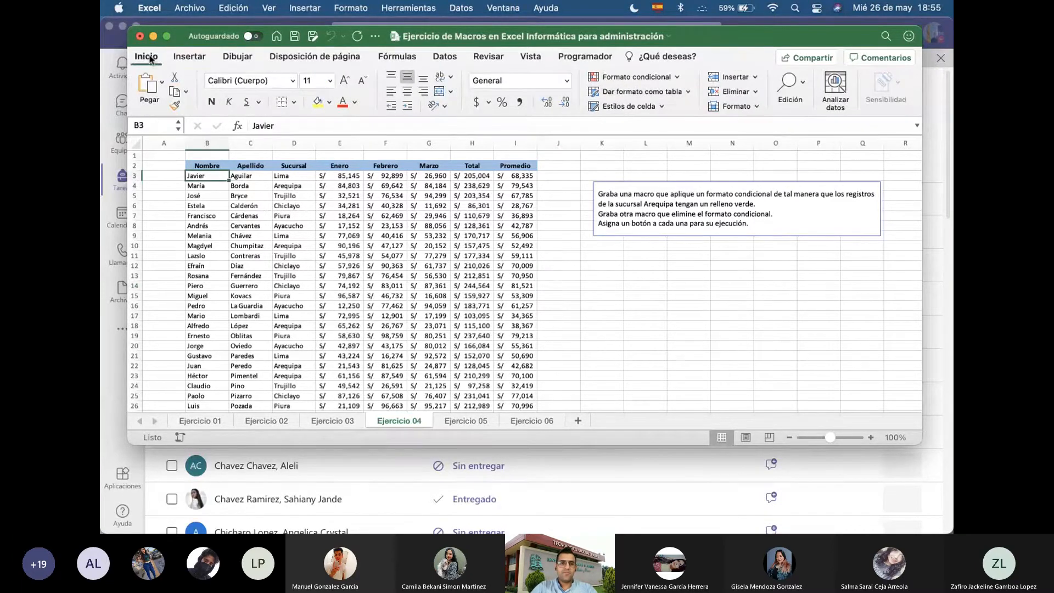
{"action": "left_click", "coordinate": [677, 80]}
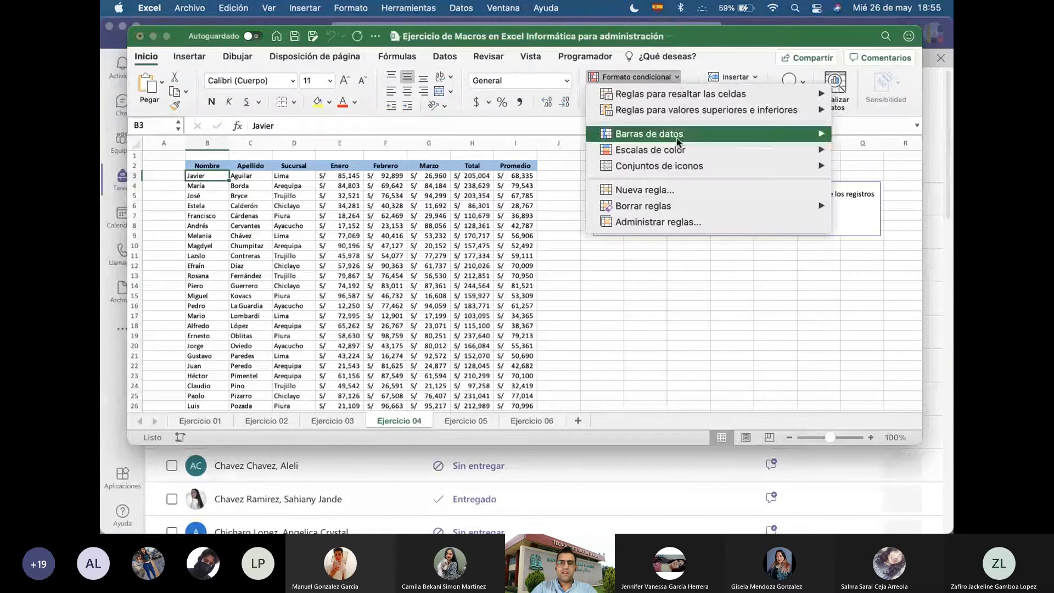
{"action": "left_click", "coordinate": [683, 191]}
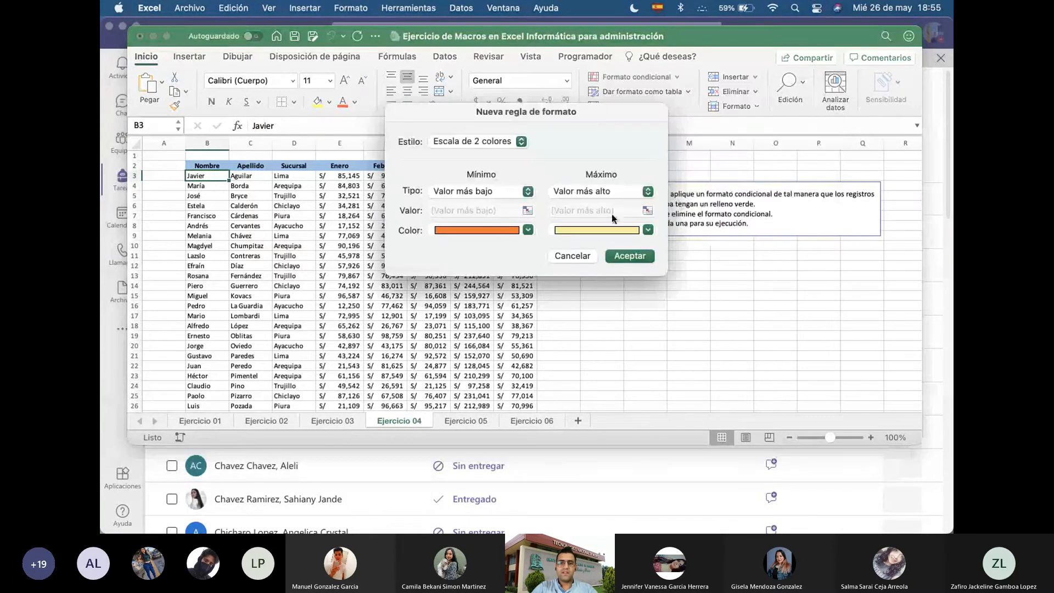
{"action": "left_click", "coordinate": [504, 142]}
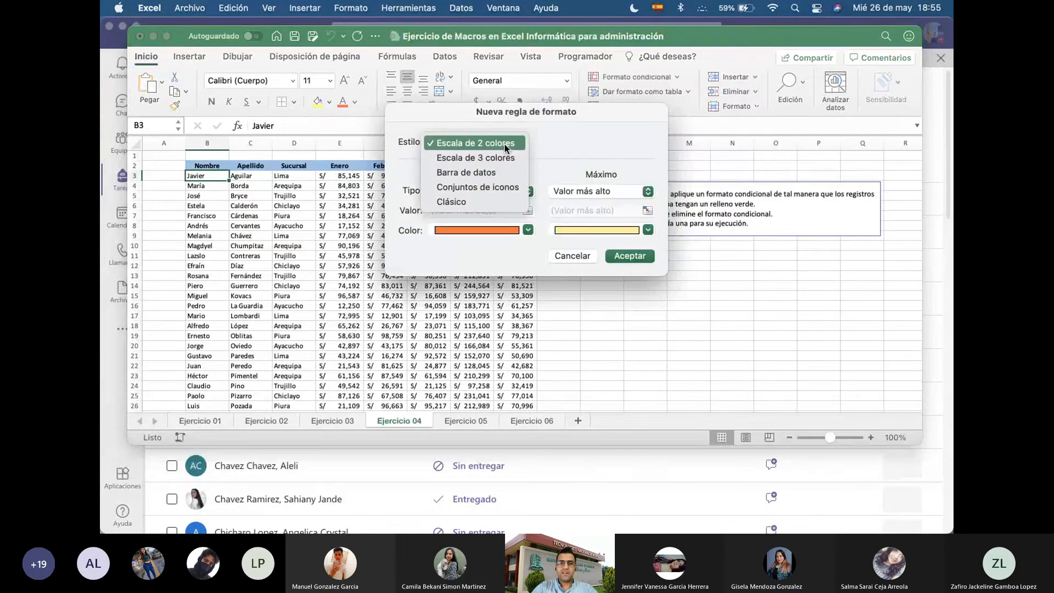
{"action": "left_click", "coordinate": [493, 202]}
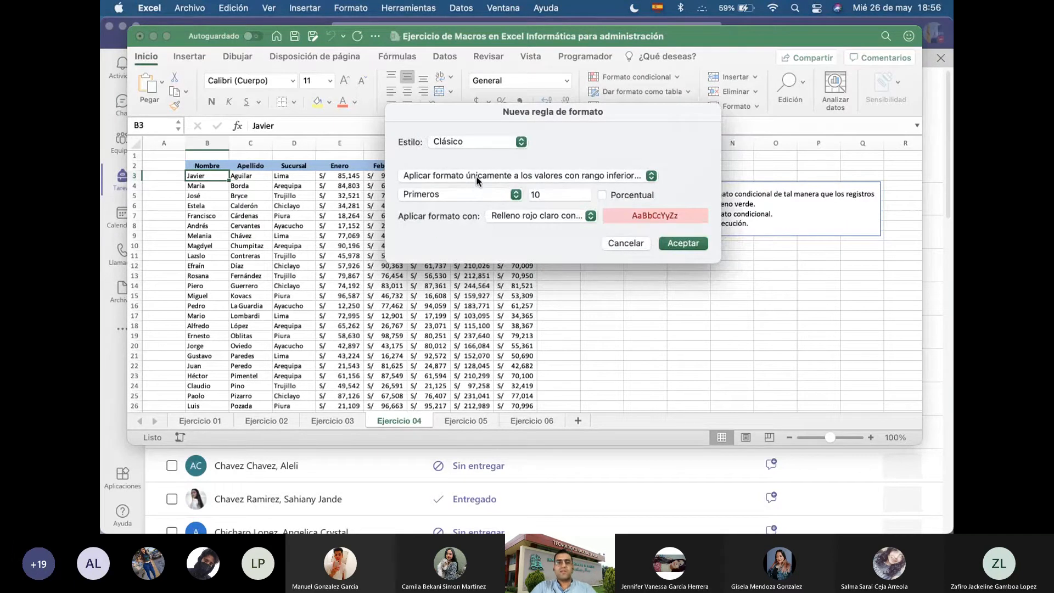
{"action": "left_click", "coordinate": [476, 176]}
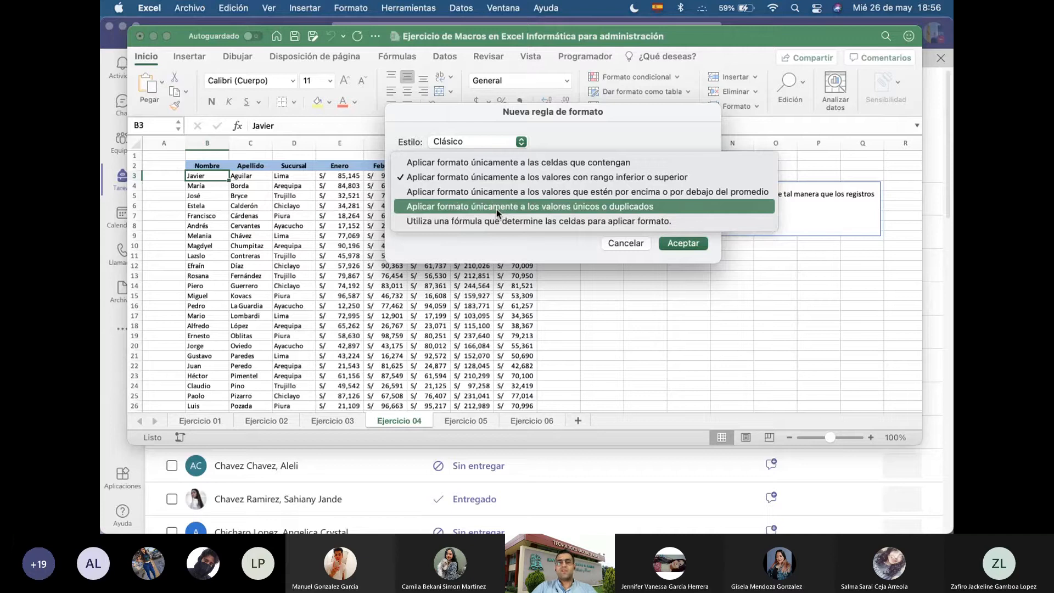
{"action": "left_click", "coordinate": [520, 175]}
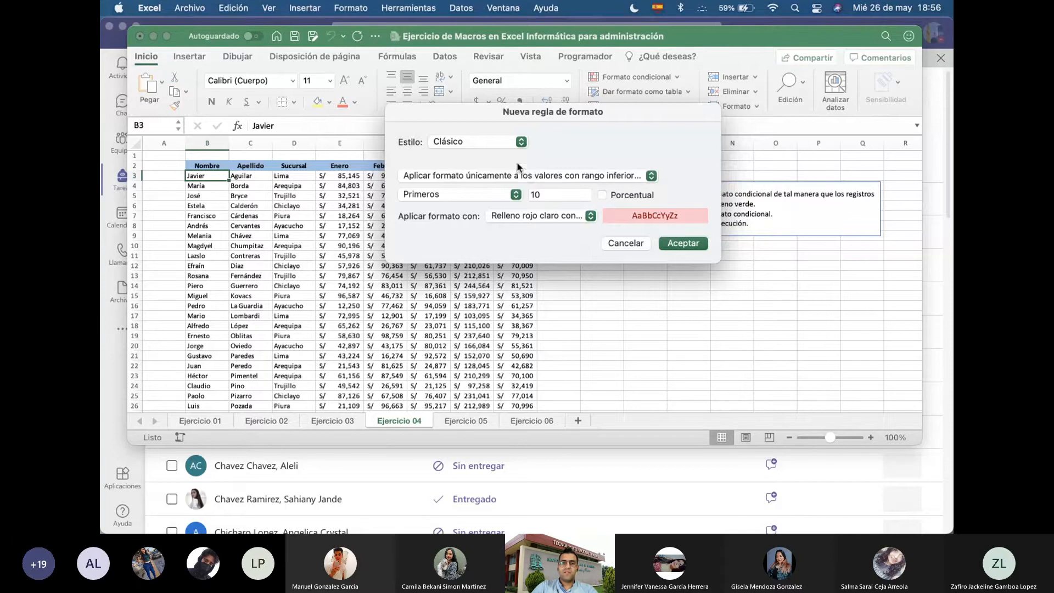
{"action": "left_click", "coordinate": [515, 142]}
{"action": "left_click", "coordinate": [502, 89]}
{"action": "left_click", "coordinate": [515, 142]}
{"action": "left_click", "coordinate": [489, 202]}
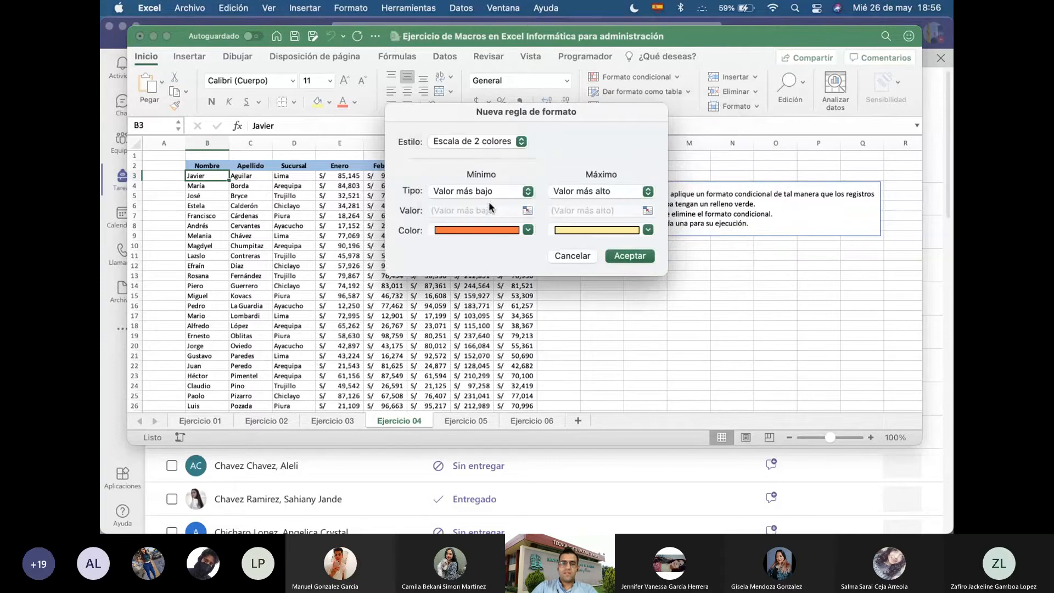
{"action": "key", "text": "Escape"}
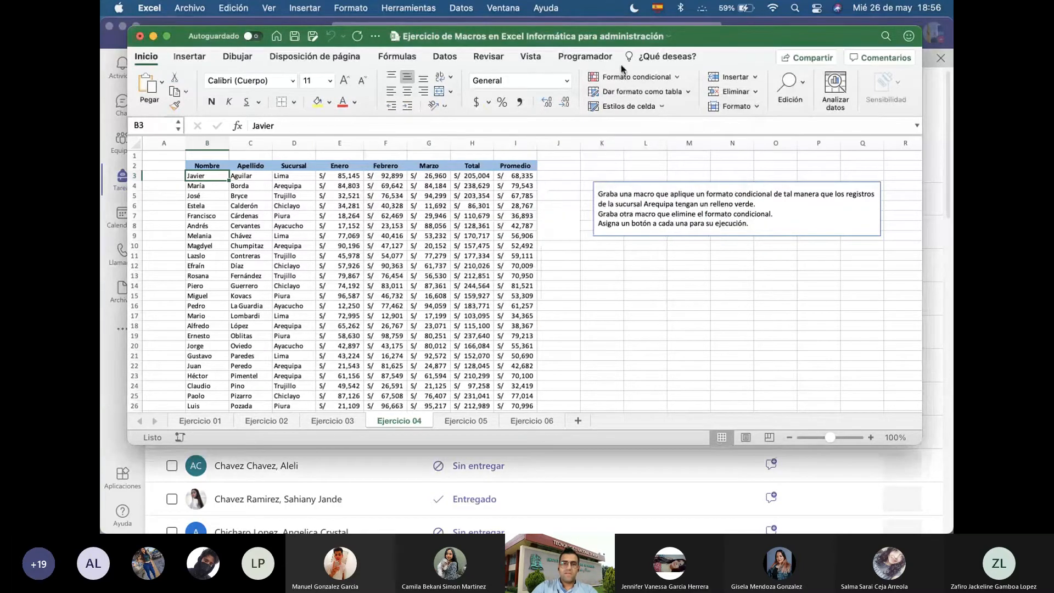
Start a new Clásico conditional formatting rule for cell B3 that uses a formula to determine the formatted cells
{"action": "left_click", "coordinate": [628, 76]}
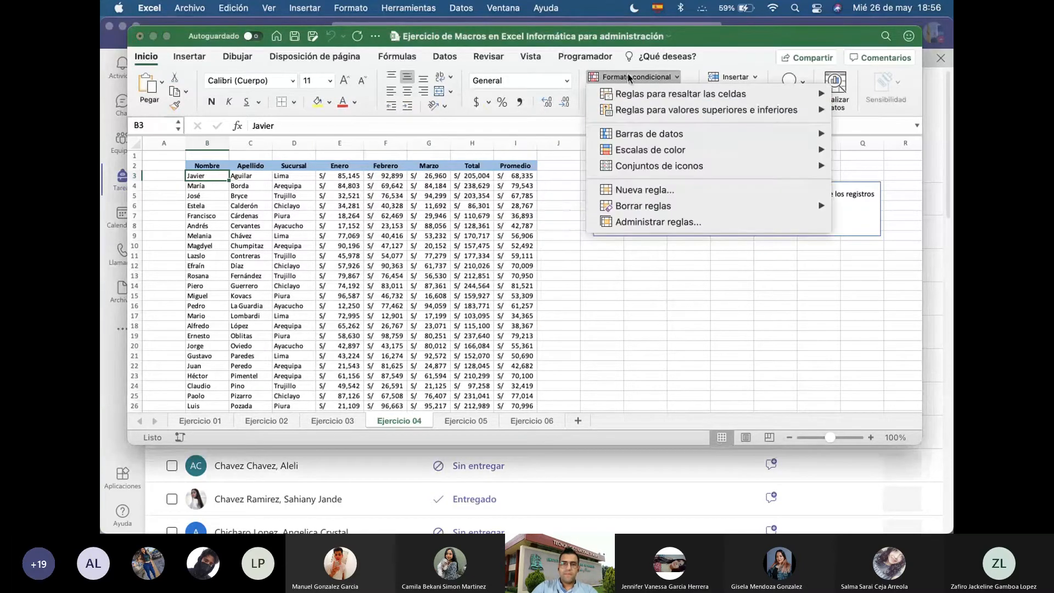
{"action": "left_click", "coordinate": [642, 189]}
{"action": "left_click", "coordinate": [471, 142]}
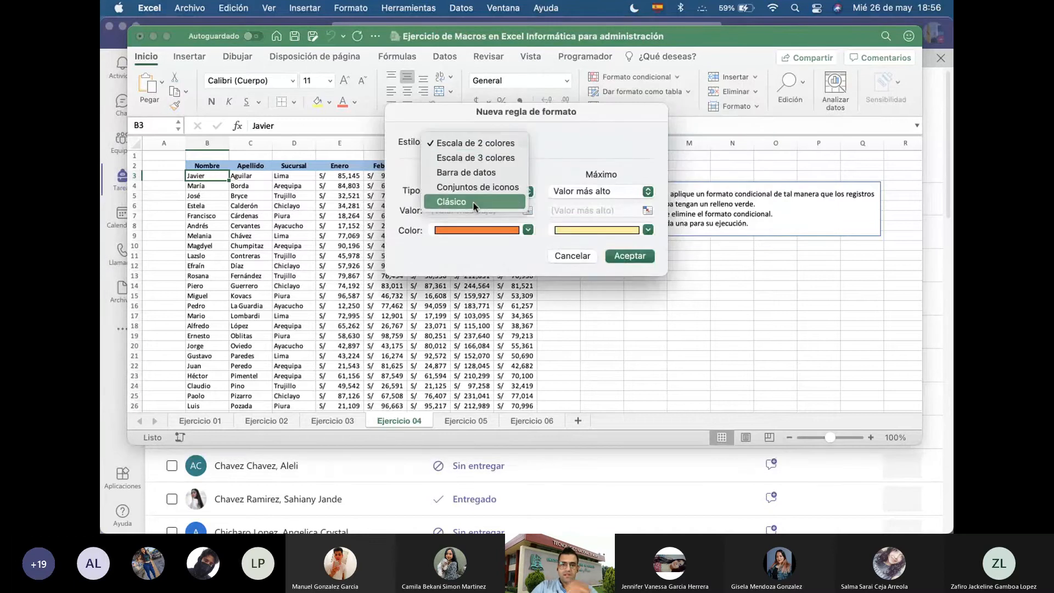
{"action": "left_click", "coordinate": [475, 203]}
{"action": "left_click", "coordinate": [499, 176]}
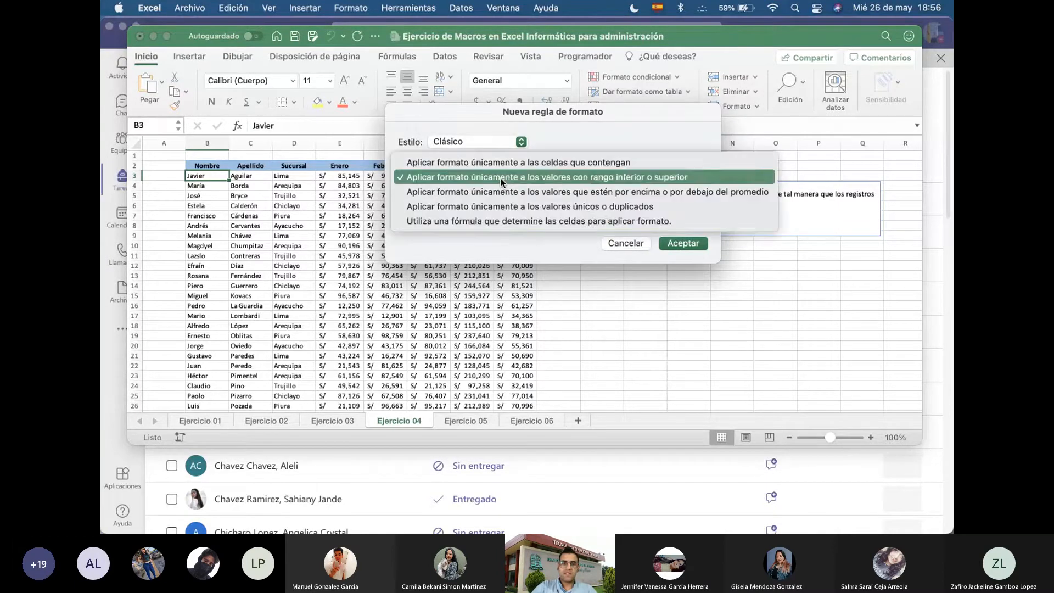
{"action": "left_click", "coordinate": [496, 222]}
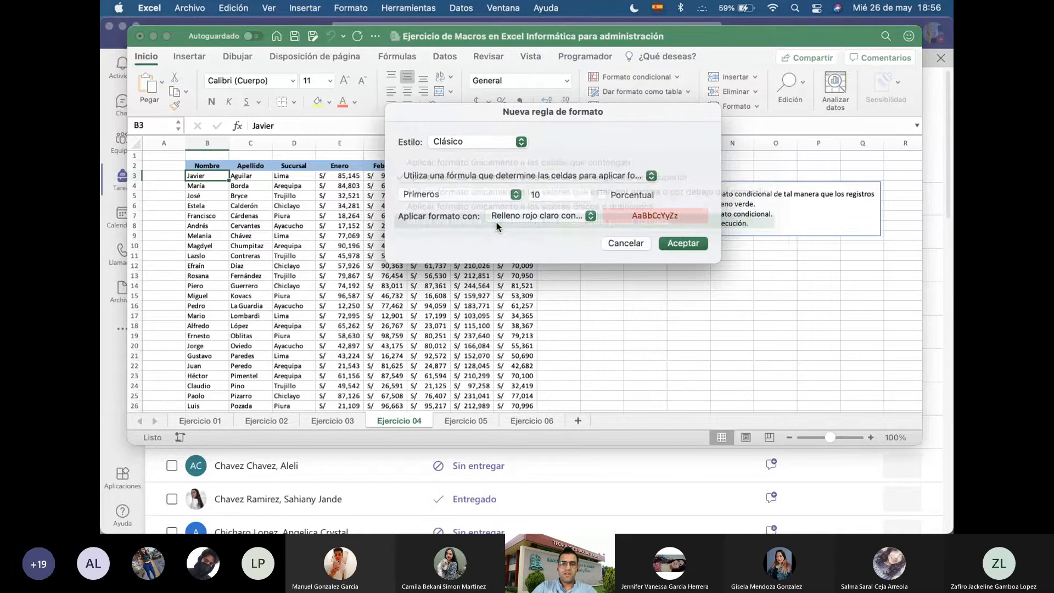
Enter =$D="Arequipa" as the formula of the new formatting rule
{"action": "type", "text": "="}
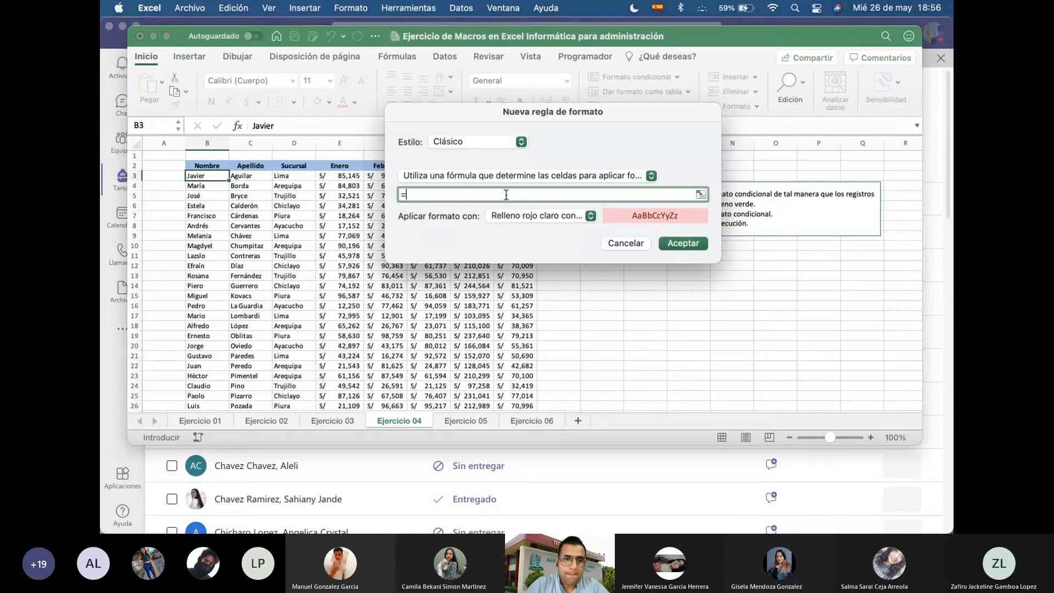
{"action": "type", "text": "D"}
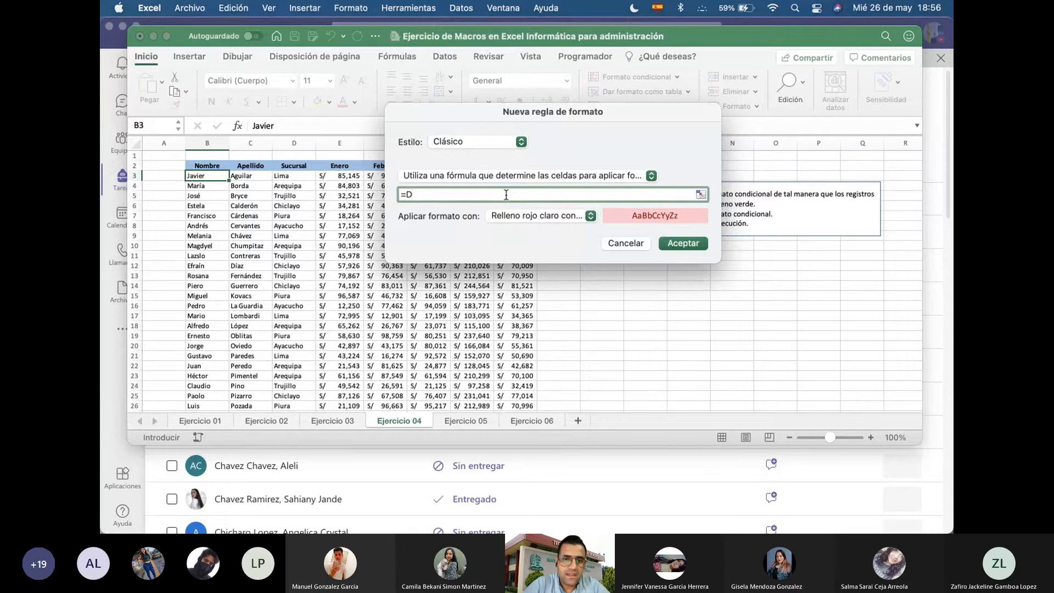
{"action": "key", "text": "Left"}
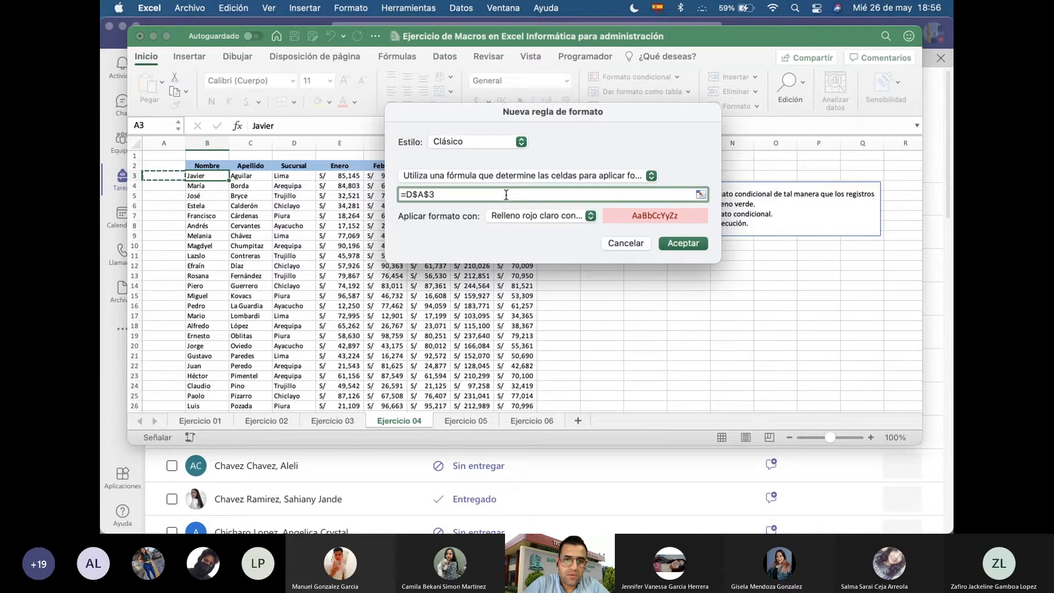
{"action": "key", "text": "Right"}
{"action": "key", "text": "BackSpace"}
{"action": "key", "text": "BackSpace"}
{"action": "key", "text": "BackSpace"}
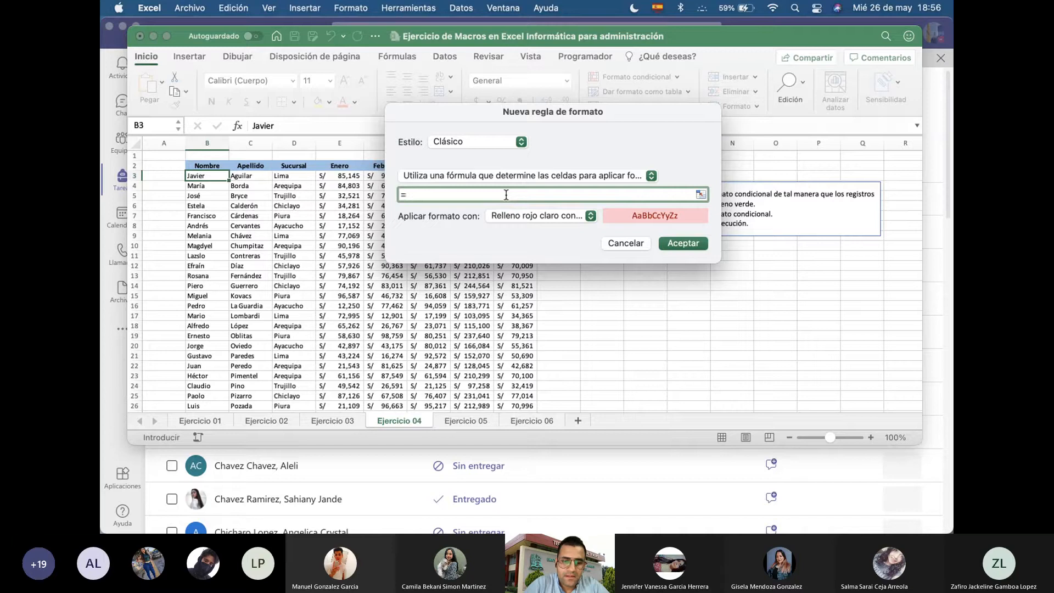
{"action": "type", "text": "%"}
{"action": "key", "text": "BackSpace"}
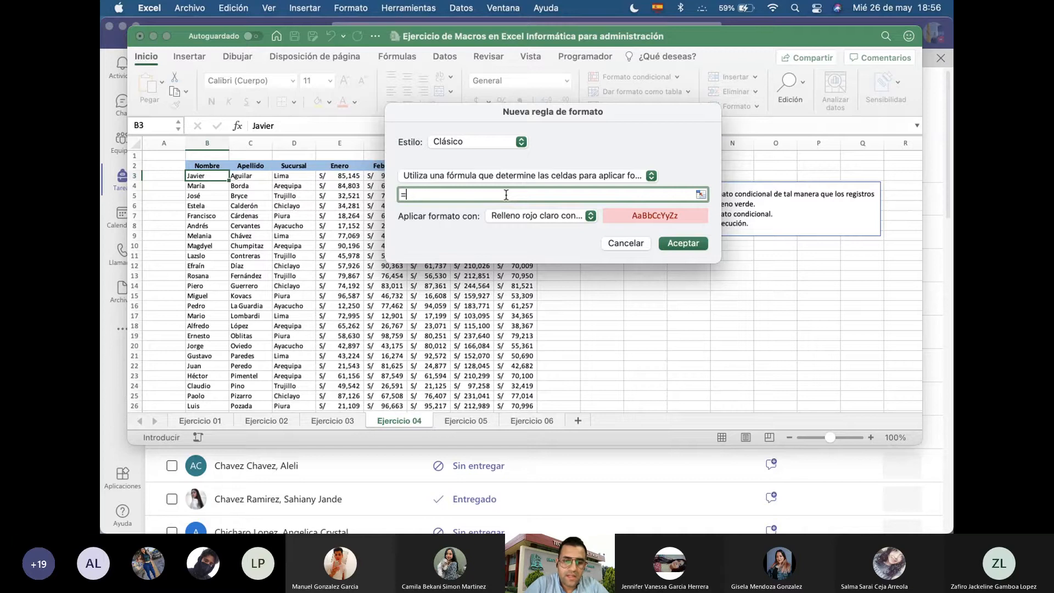
{"action": "type", "text": "$D=\"Arequipa"}
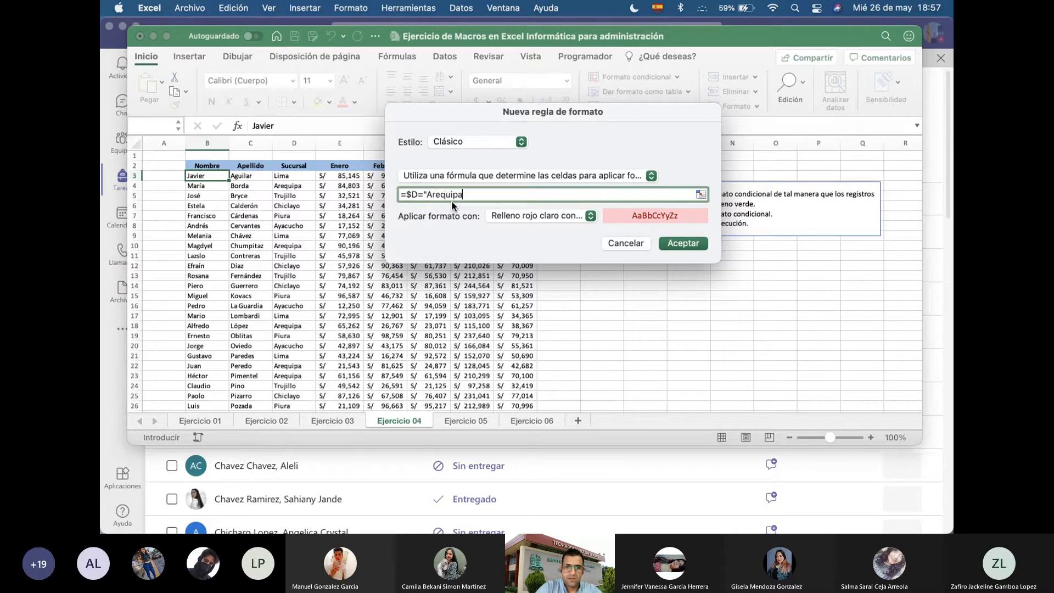
Try to apply the Arequipa rule with green fill and dark green text, then discard the rule
{"action": "left_click", "coordinate": [502, 217]}
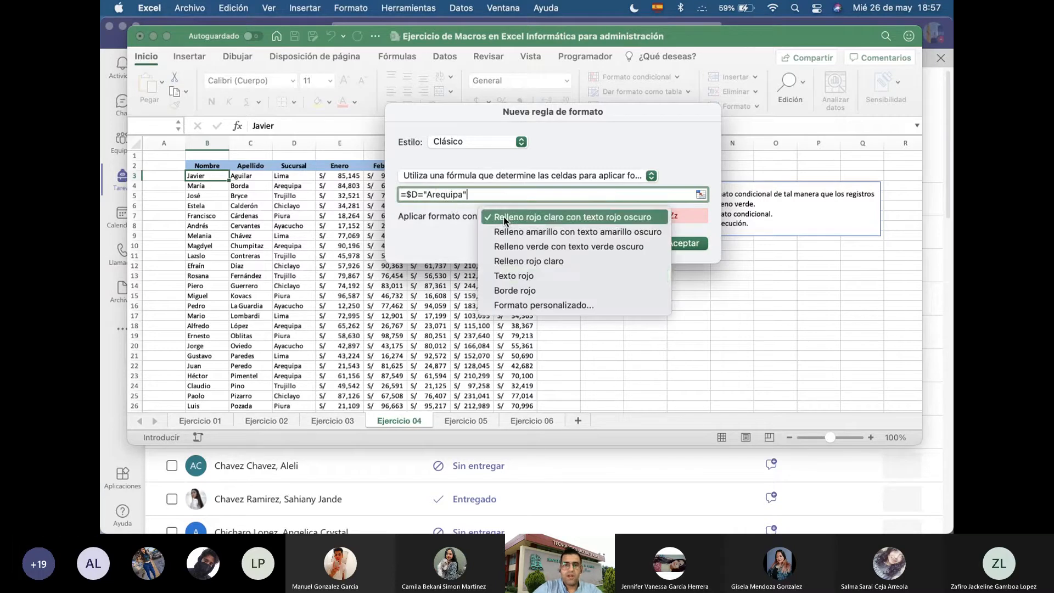
{"action": "left_click", "coordinate": [564, 250]}
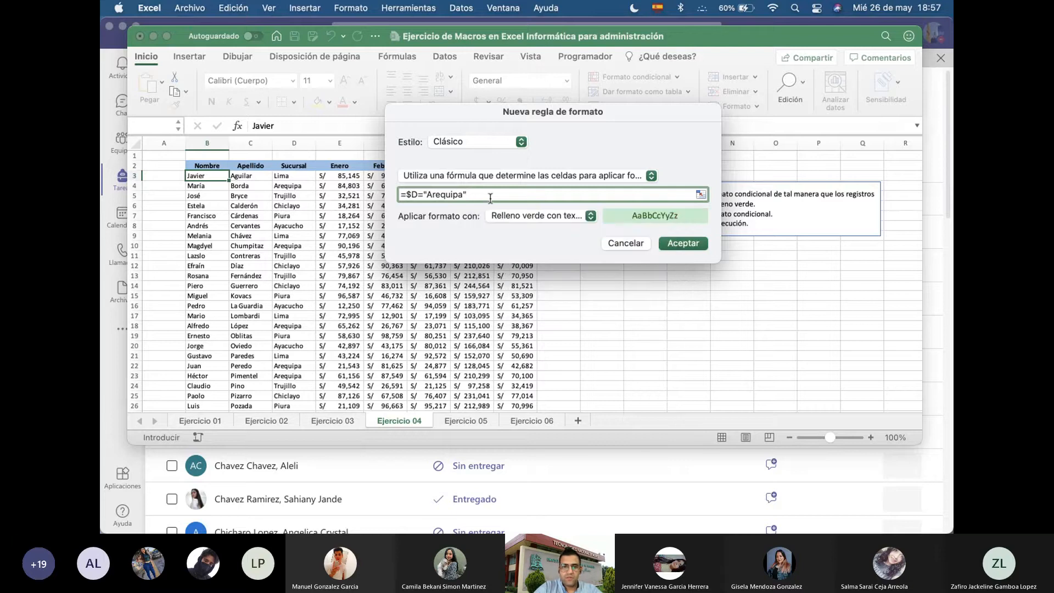
{"action": "triple_click", "coordinate": [469, 196]}
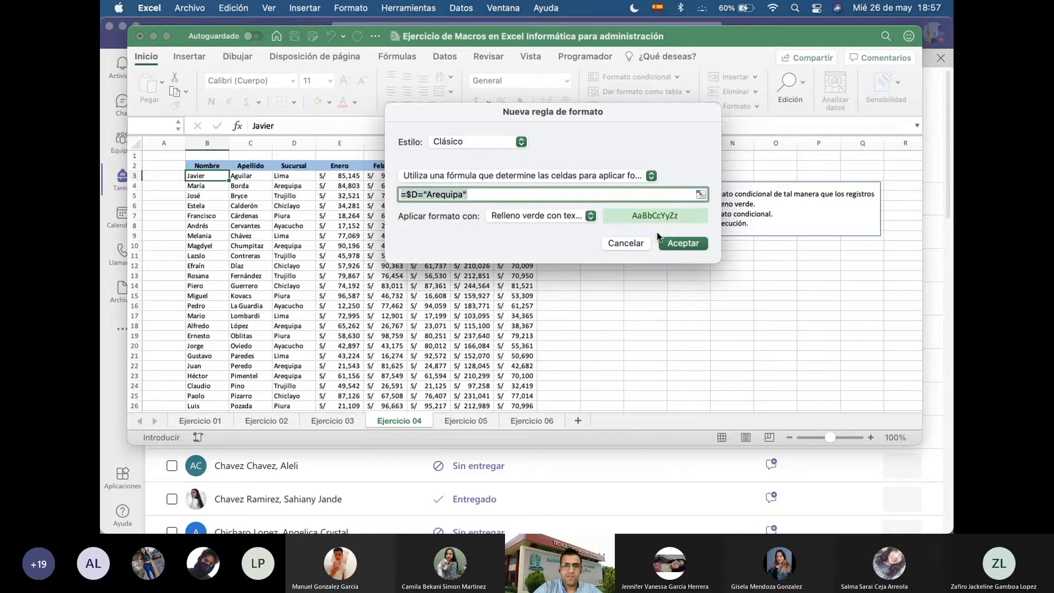
{"action": "left_click", "coordinate": [683, 243]}
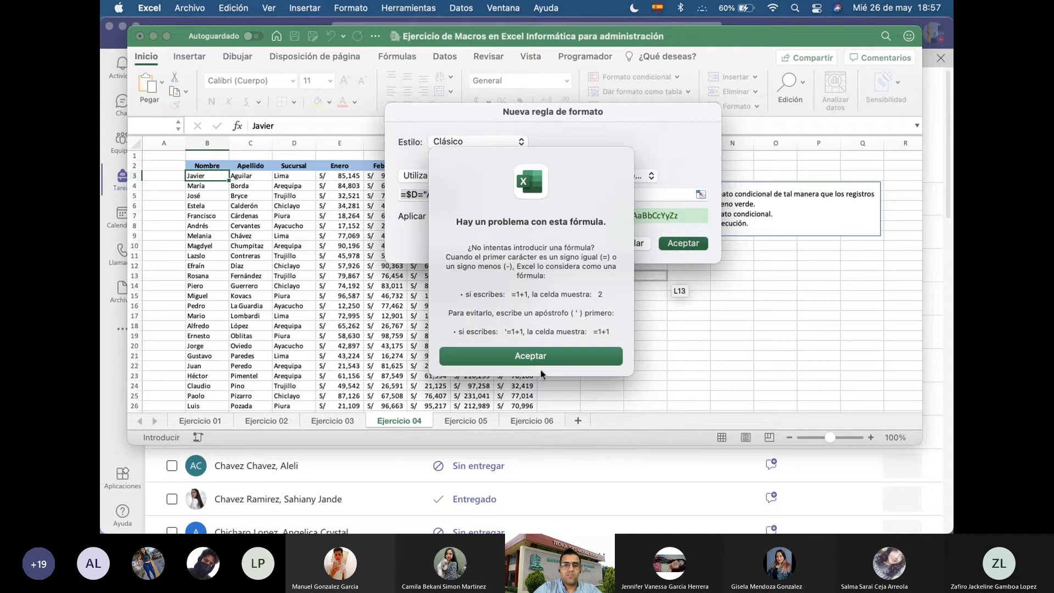
{"action": "left_click", "coordinate": [549, 356]}
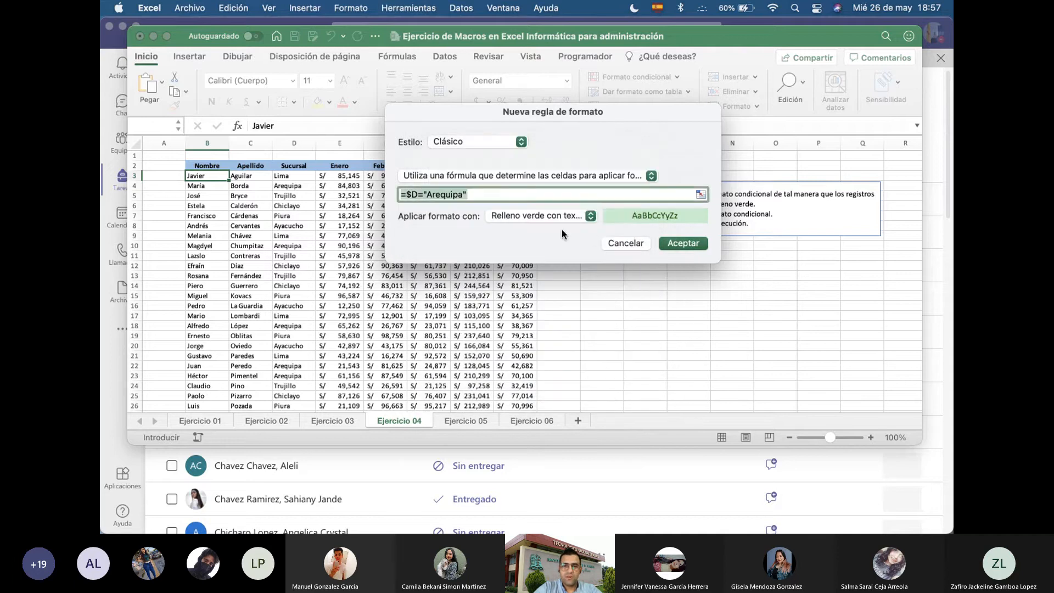
{"action": "key", "text": "Escape"}
{"action": "left_click", "coordinate": [251, 177]}
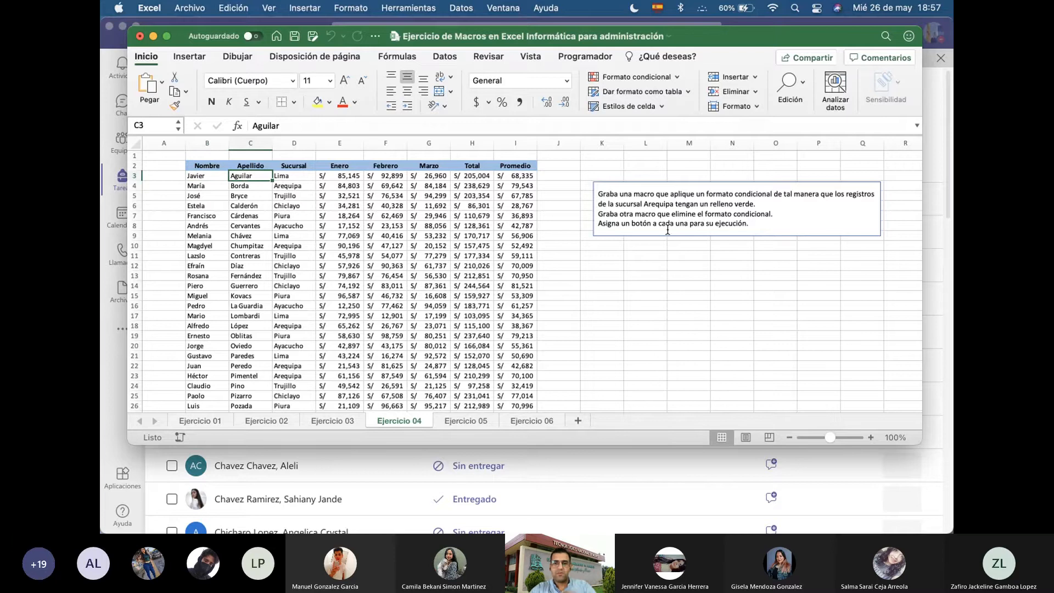
Start recording a macro named FormatoCondicional, stored in this workbook, from an empty cell outside the table
{"action": "left_click", "coordinate": [602, 286]}
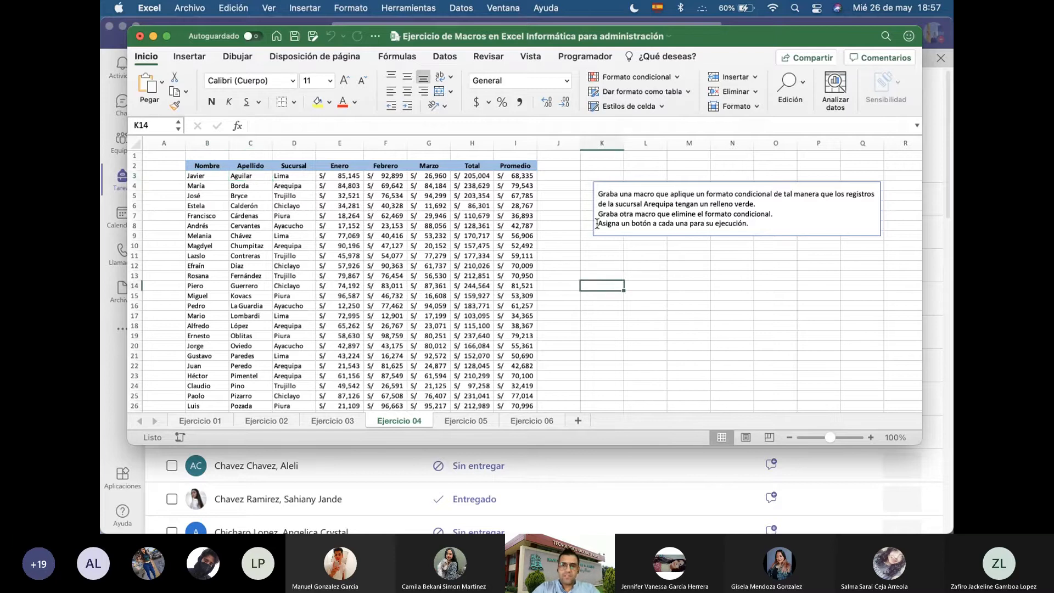
{"action": "left_click", "coordinate": [585, 57]}
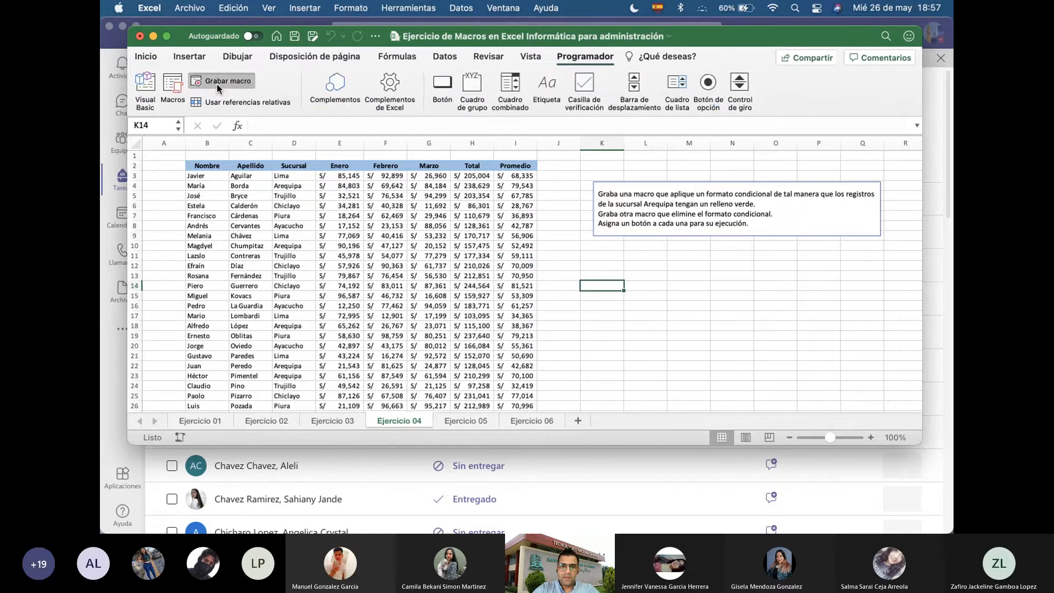
{"action": "left_click", "coordinate": [216, 84]}
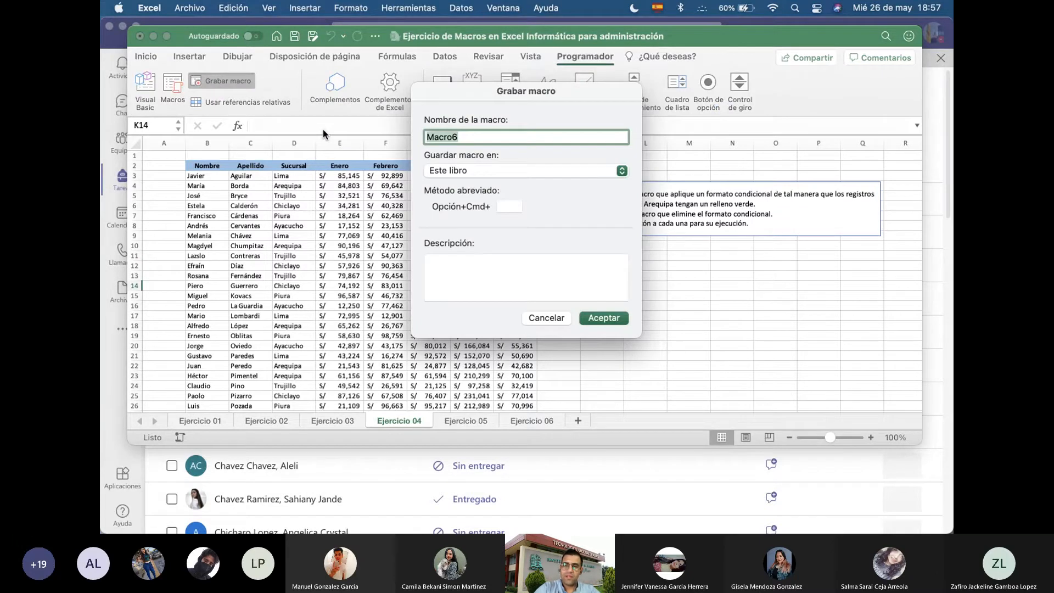
{"action": "type", "text": "Format"}
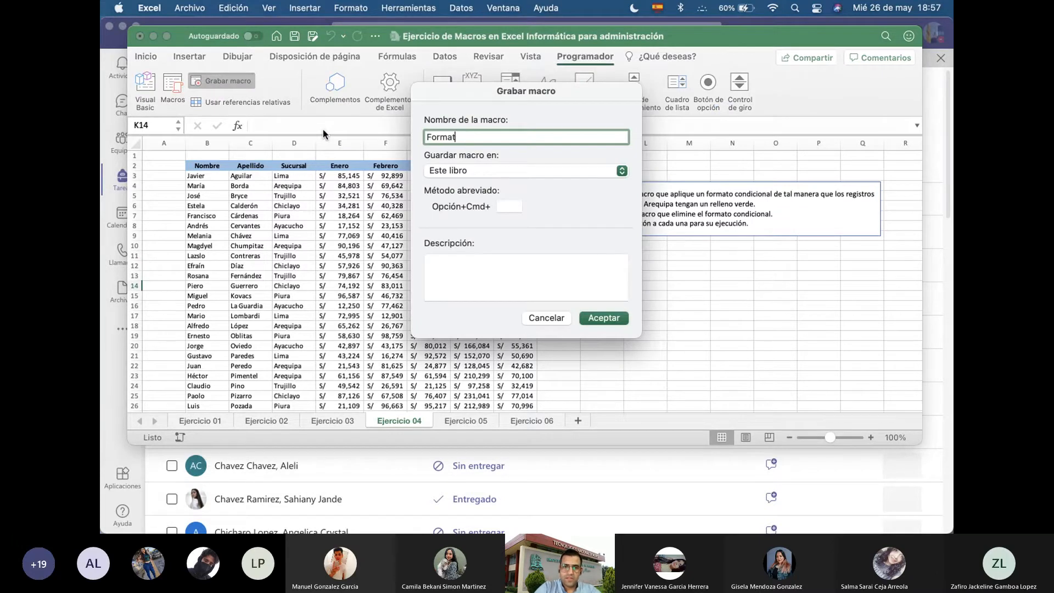
{"action": "type", "text": "oCondicional"}
{"action": "left_click", "coordinate": [623, 320]}
Start a new Clásico conditional formatting rule for the whole sales table that formats only cells that contain a given content
{"action": "left_click", "coordinate": [457, 265]}
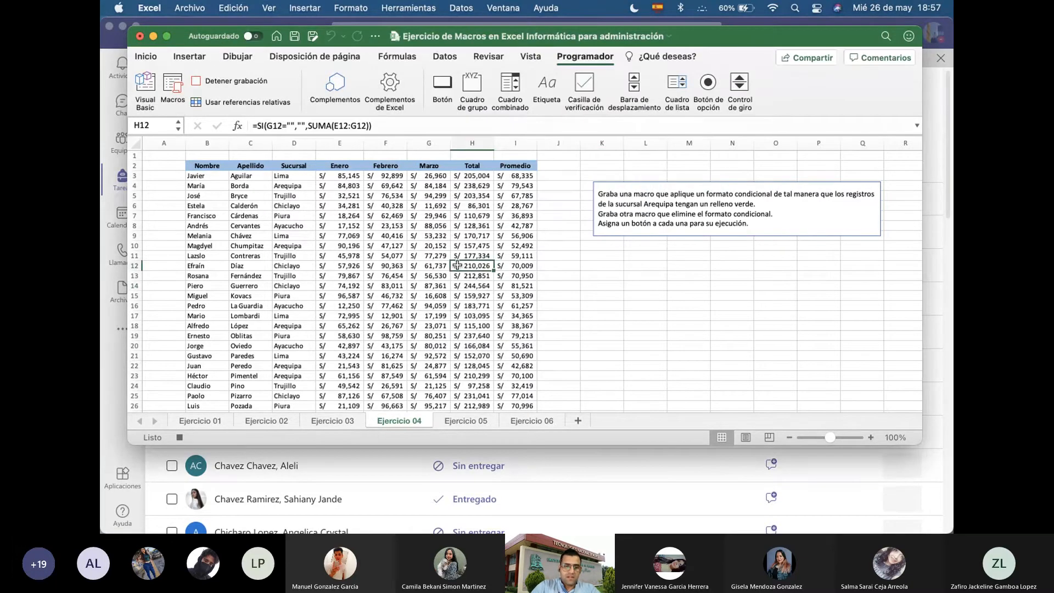
{"action": "key", "text": "super+a"}
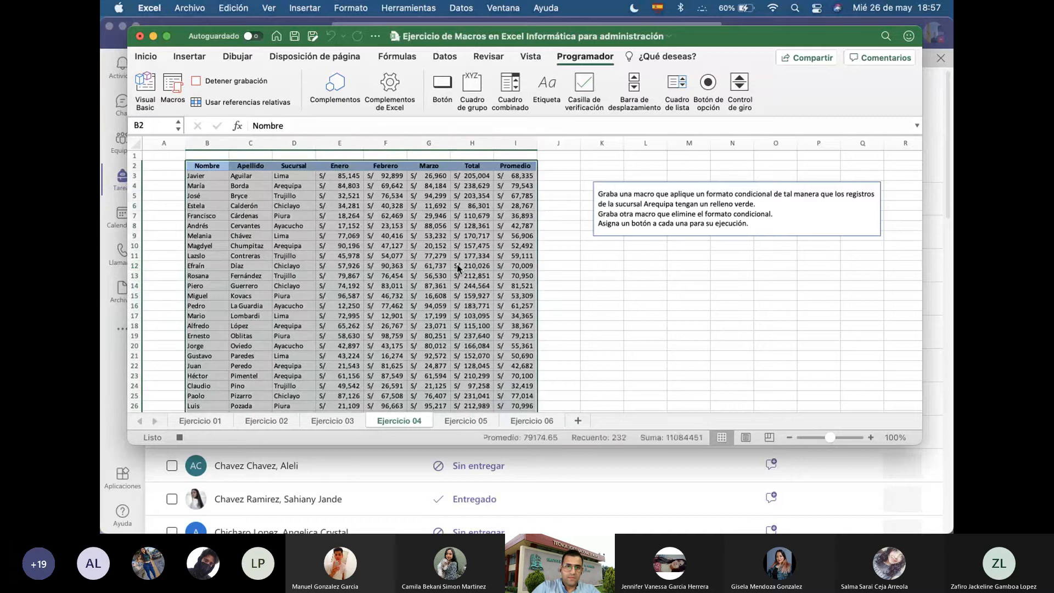
{"action": "left_click", "coordinate": [146, 58]}
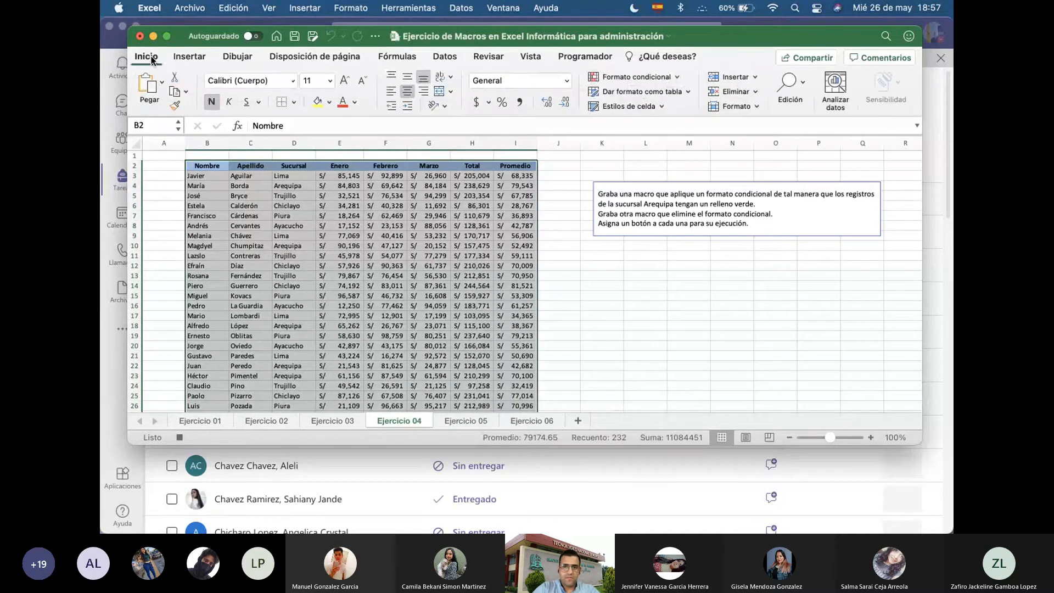
{"action": "left_click", "coordinate": [669, 77]}
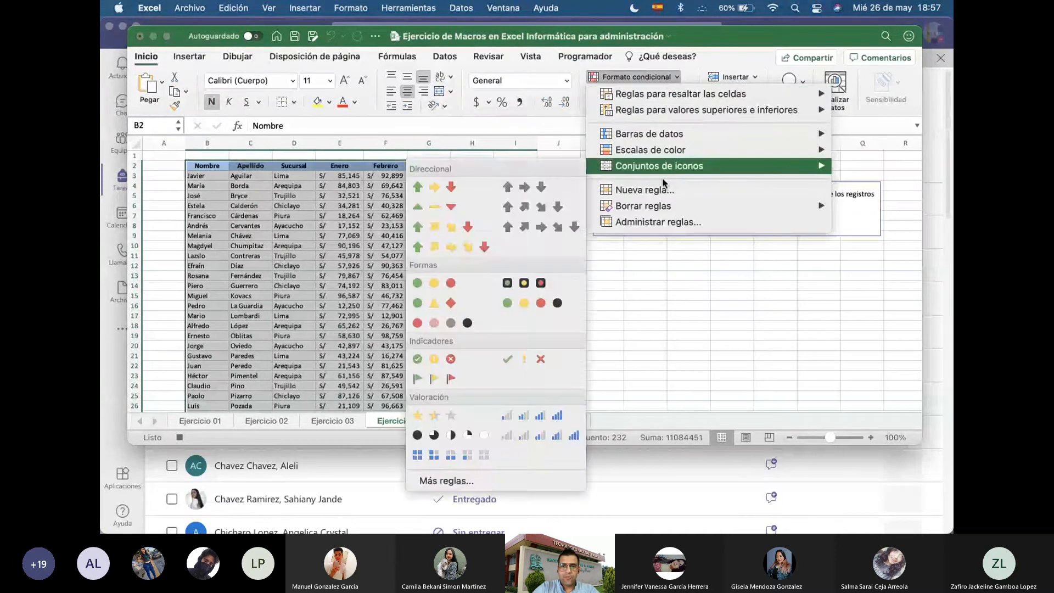
{"action": "left_click", "coordinate": [660, 188]}
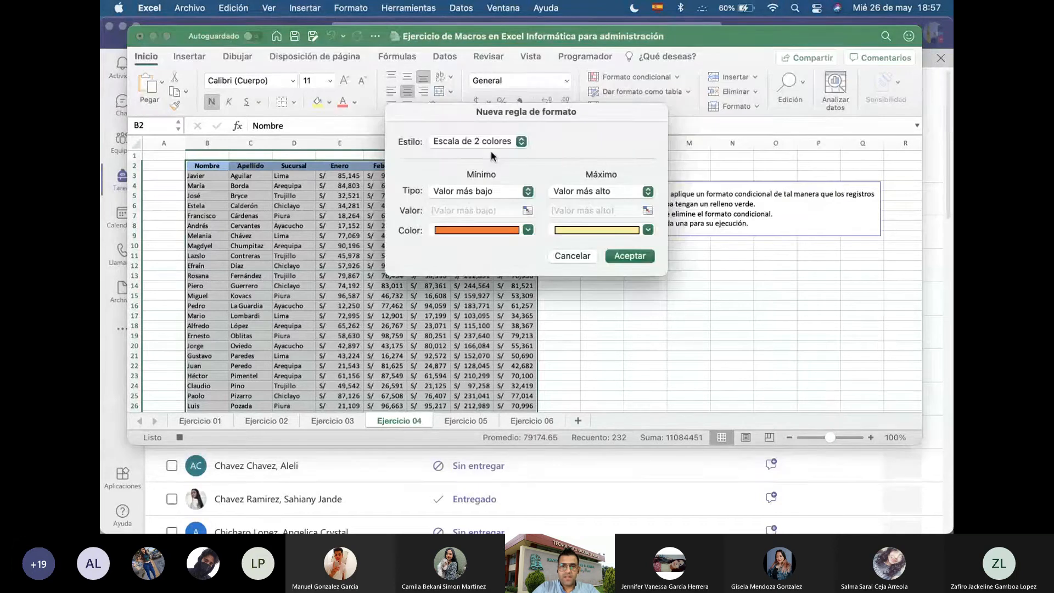
{"action": "left_click", "coordinate": [490, 147]}
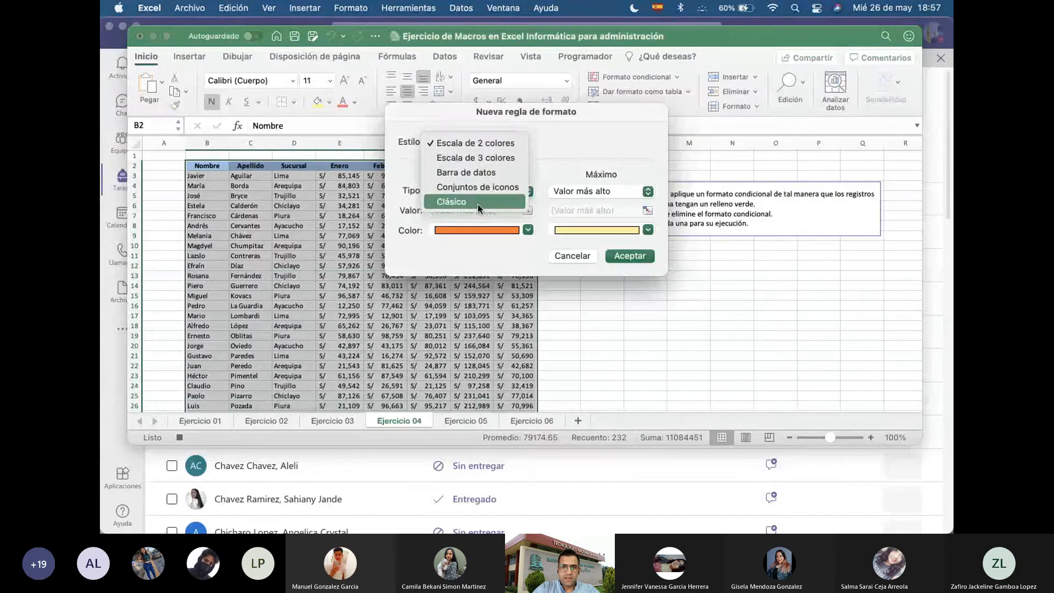
{"action": "left_click", "coordinate": [478, 202]}
{"action": "left_click", "coordinate": [473, 176]}
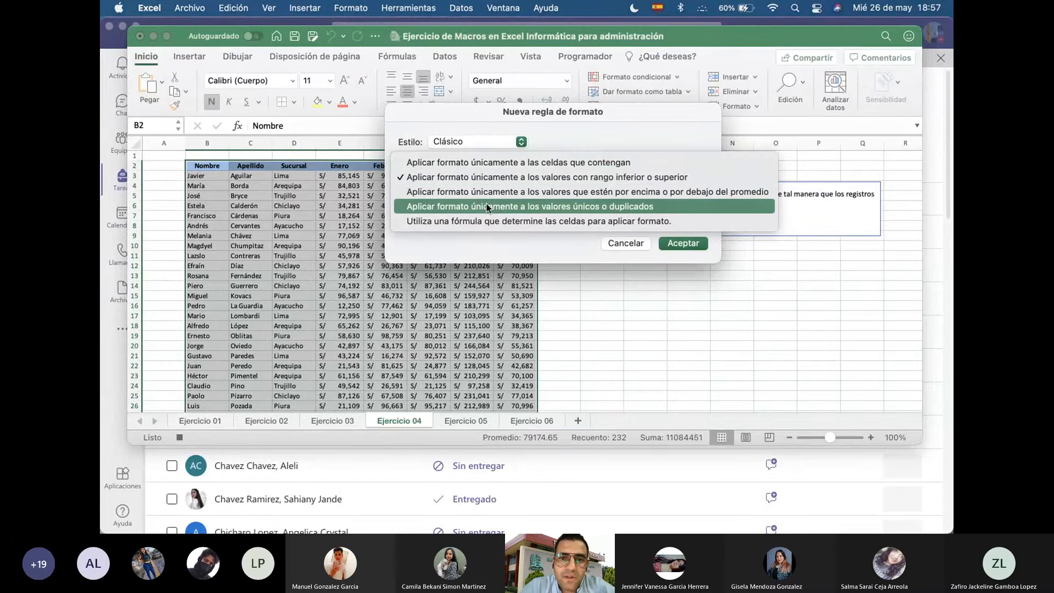
{"action": "left_click", "coordinate": [515, 164]}
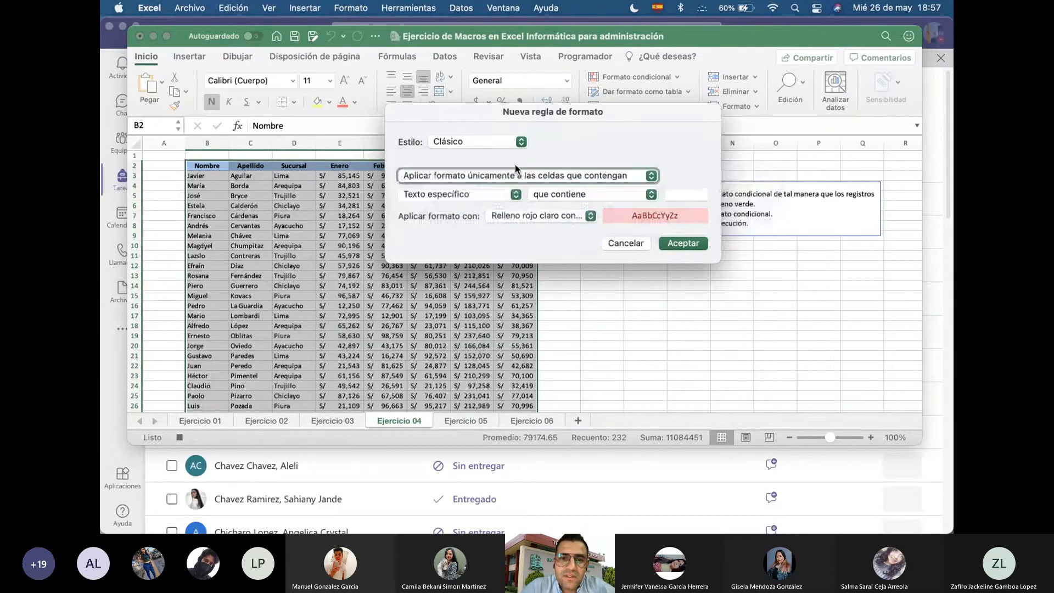
Apply the rule to specific text containing Arequipa, using green fill with dark green text
{"action": "left_click", "coordinate": [506, 195]}
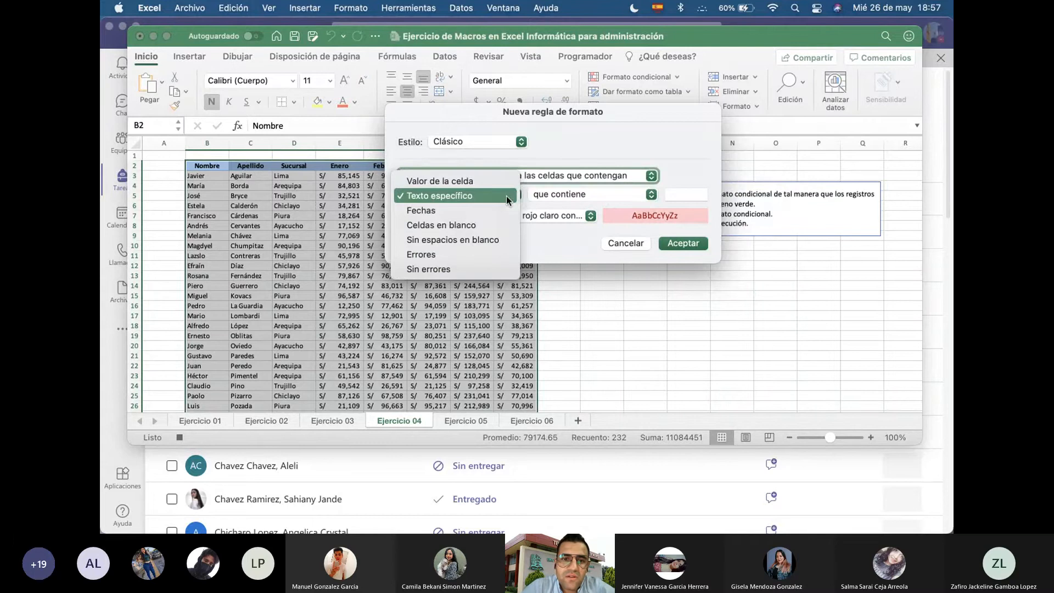
{"action": "left_click", "coordinate": [506, 195]}
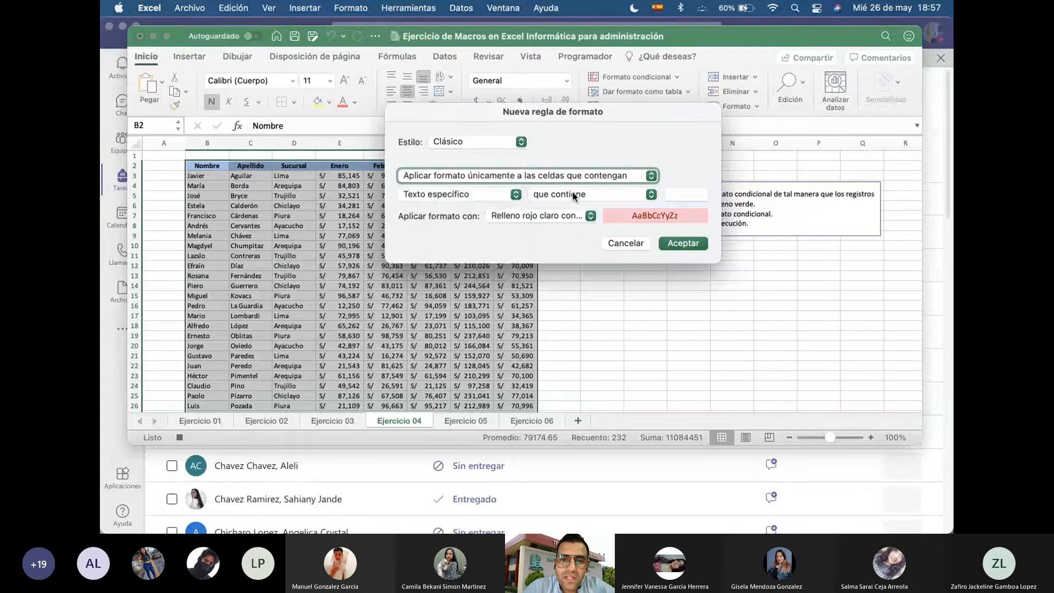
{"action": "left_click", "coordinate": [505, 195]}
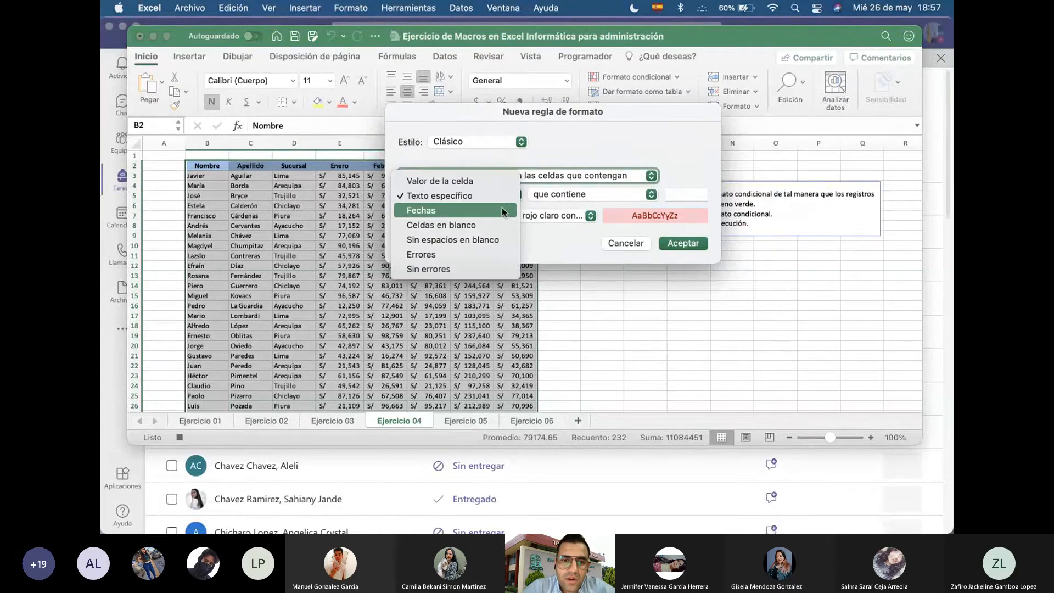
{"action": "left_click", "coordinate": [473, 197]}
{"action": "left_click", "coordinate": [694, 193]}
{"action": "type", "text": "Arequipa"}
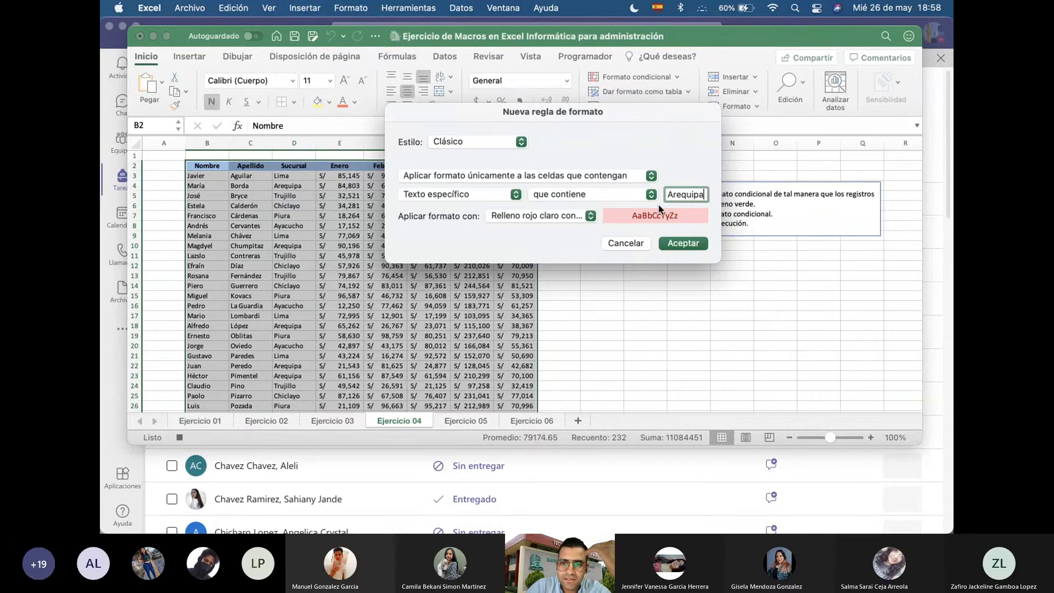
{"action": "left_click", "coordinate": [585, 216]}
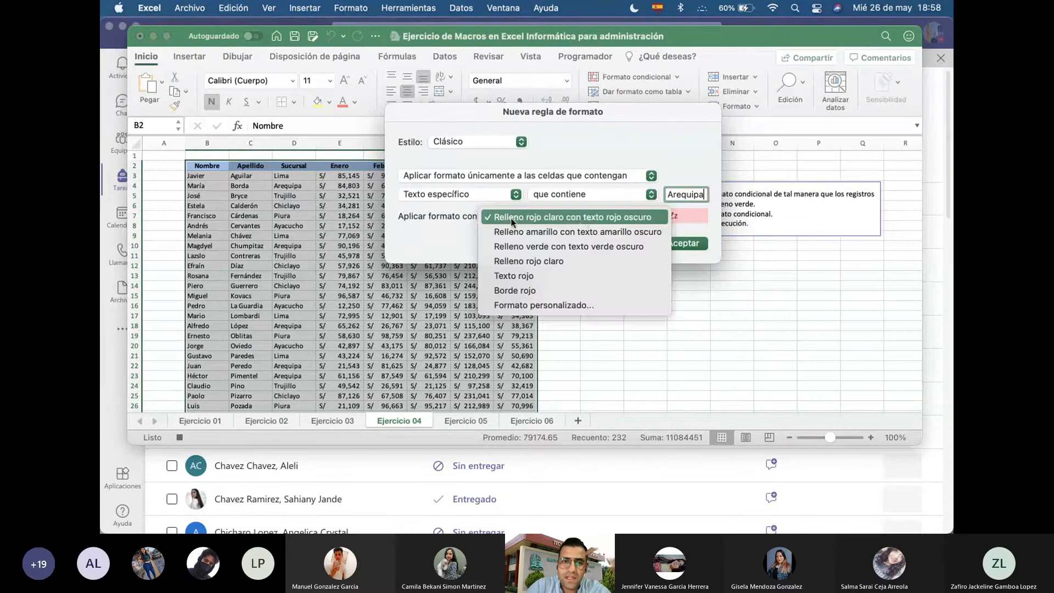
{"action": "left_click", "coordinate": [570, 251]}
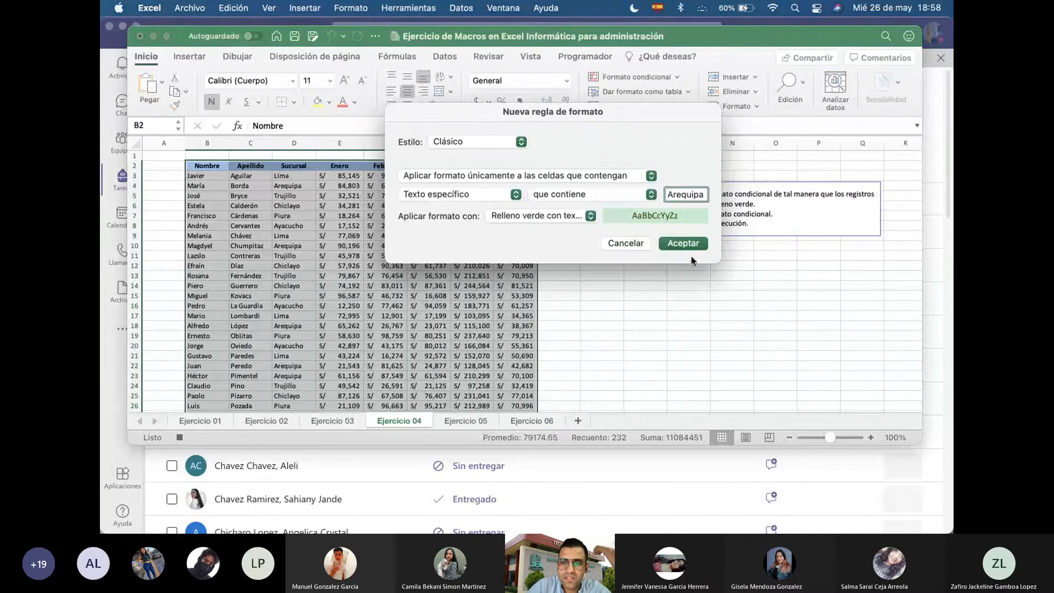
{"action": "left_click", "coordinate": [685, 244]}
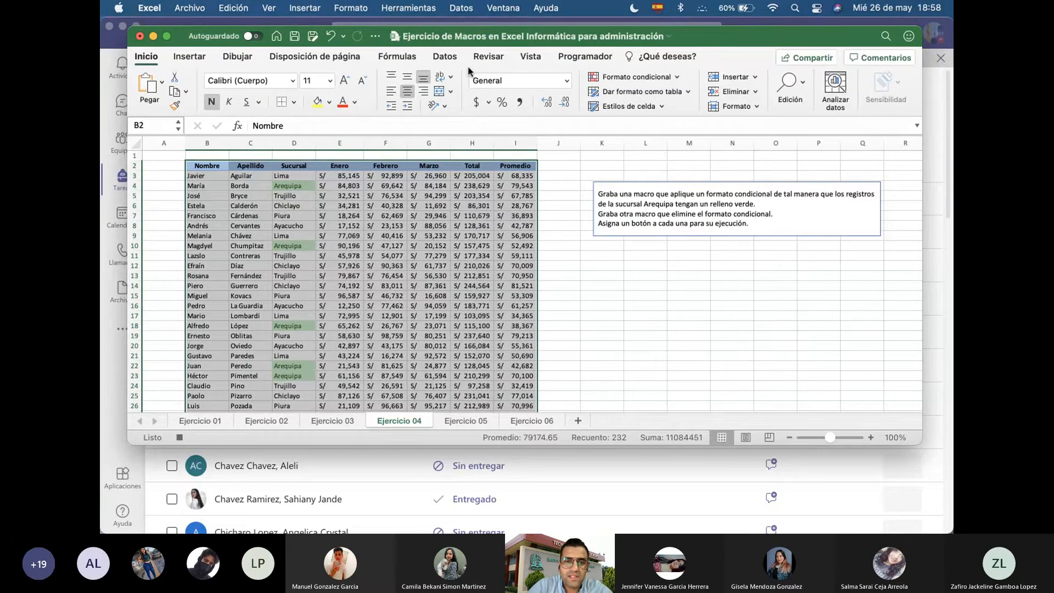
Filter the Sucursal column by the light green cell colour and stop recording the macro
{"action": "left_click", "coordinate": [445, 61]}
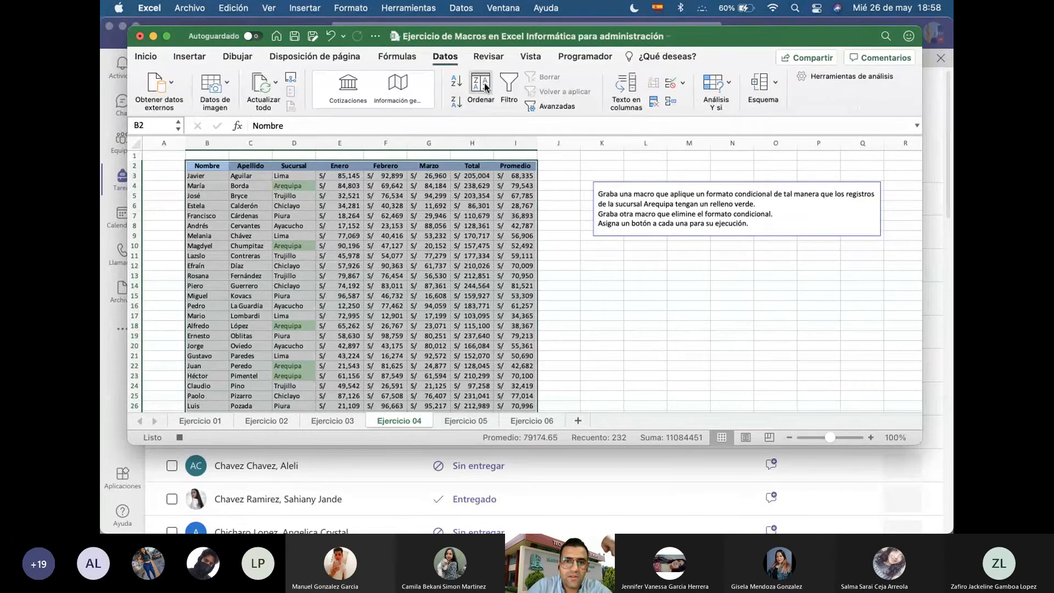
{"action": "left_click", "coordinate": [507, 88]}
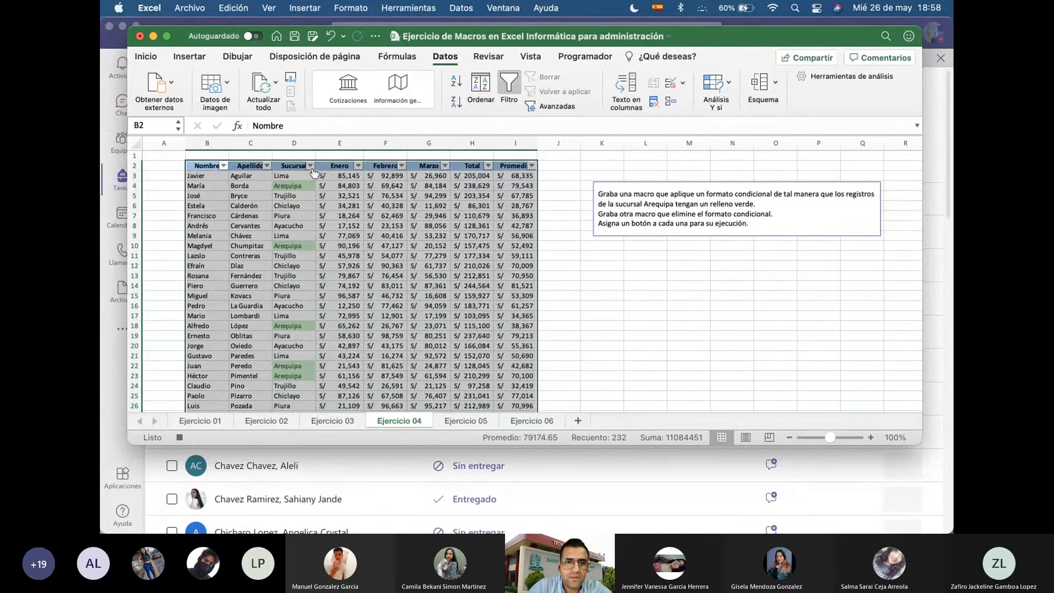
{"action": "left_click", "coordinate": [311, 166]}
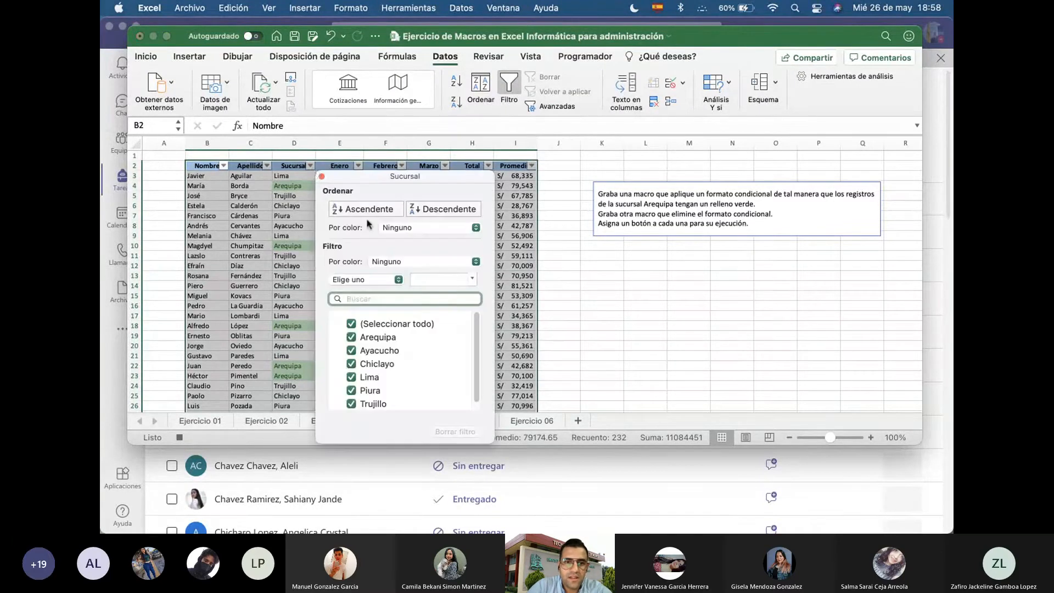
{"action": "left_click", "coordinate": [423, 263]}
{"action": "mouse_move", "coordinate": [428, 276]}
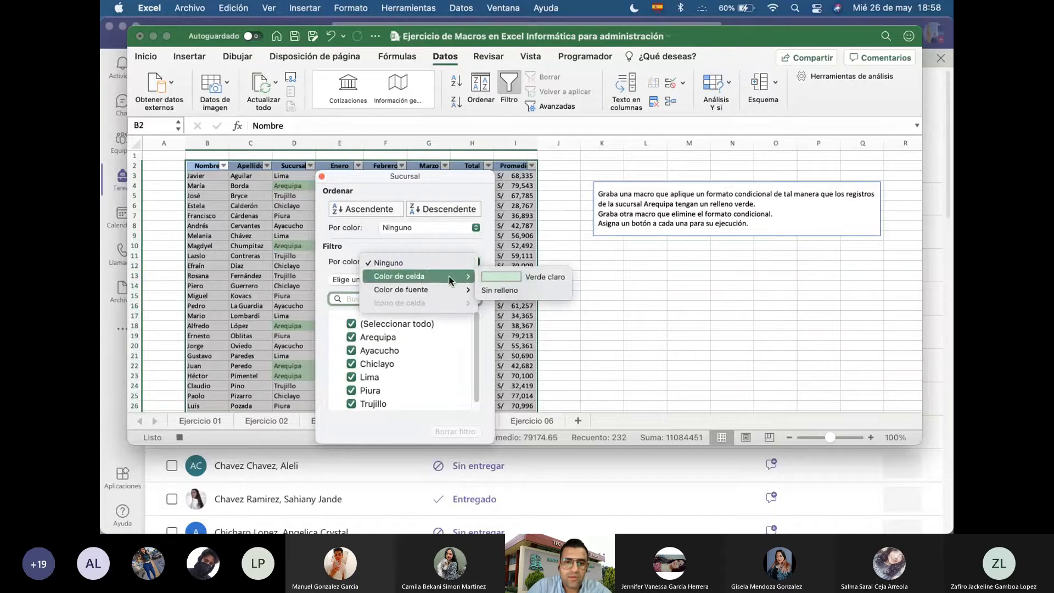
{"action": "left_click", "coordinate": [503, 277]}
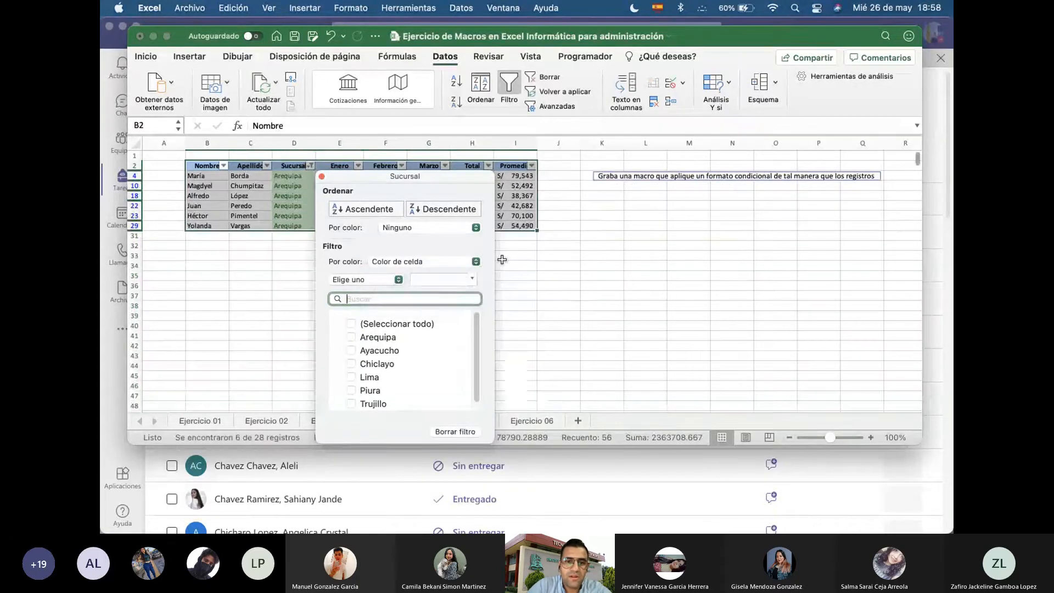
{"action": "left_click", "coordinate": [321, 176]}
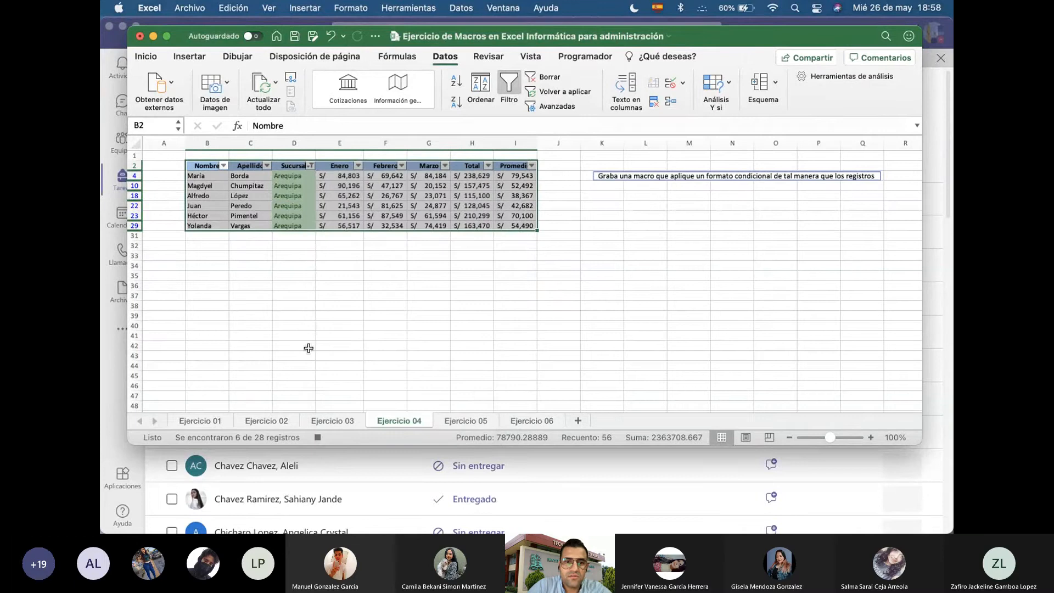
{"action": "left_click", "coordinate": [317, 437]}
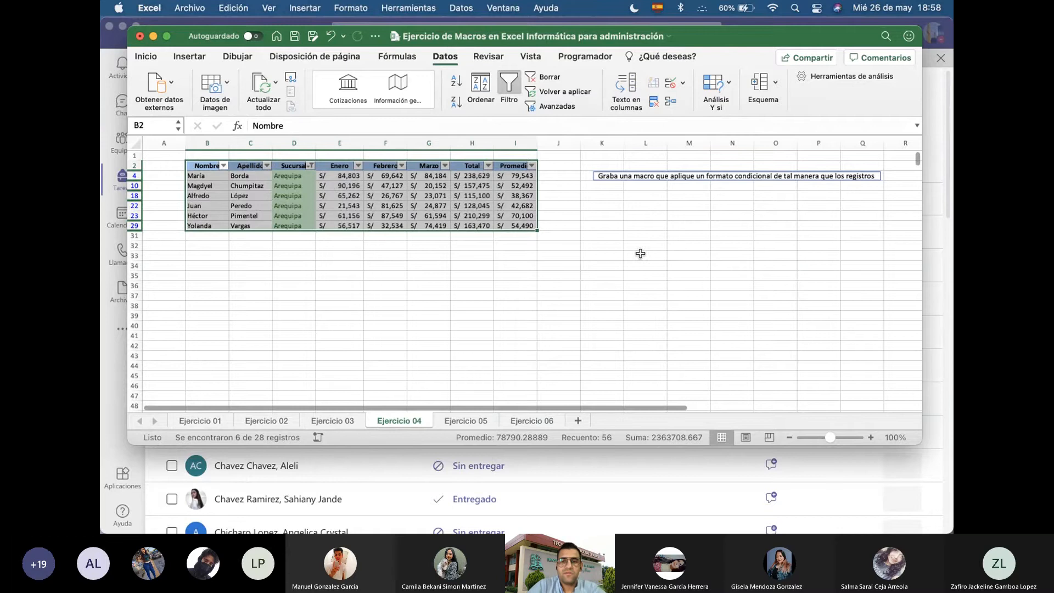
Start recording a macro named LimpiarFormatoCondicional, stored in this workbook, from an empty cell outside the table
{"action": "left_click", "coordinate": [557, 274]}
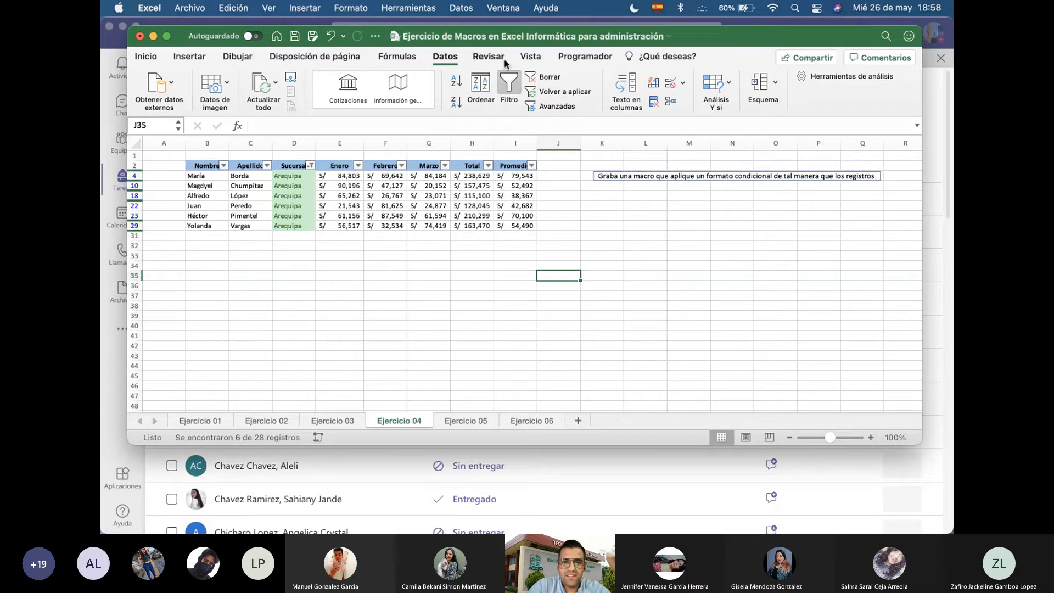
{"action": "left_click", "coordinate": [585, 56]}
{"action": "left_click", "coordinate": [224, 80]}
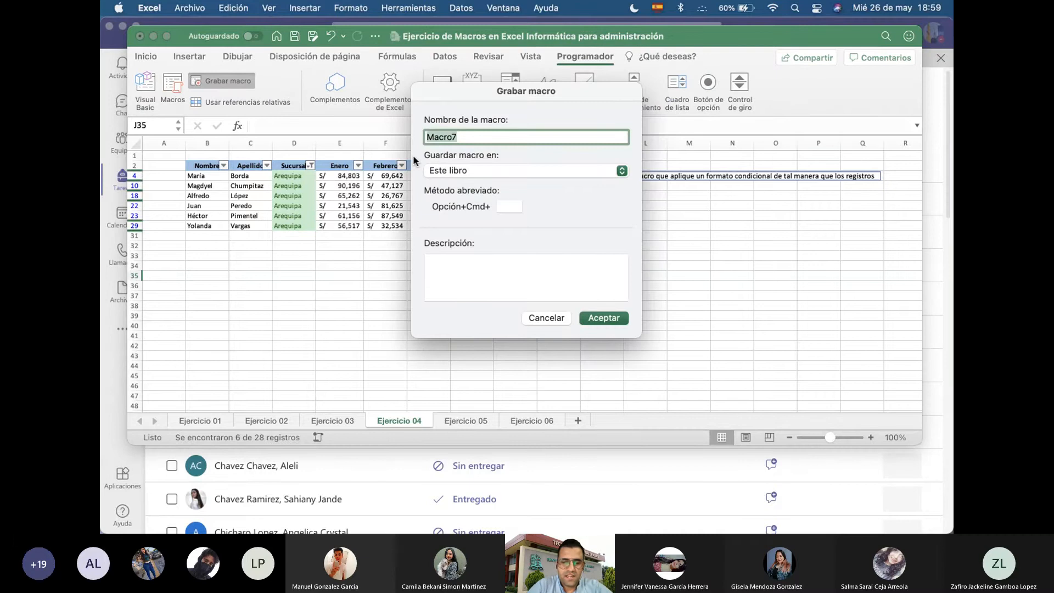
{"action": "type", "text": "Limpiar"}
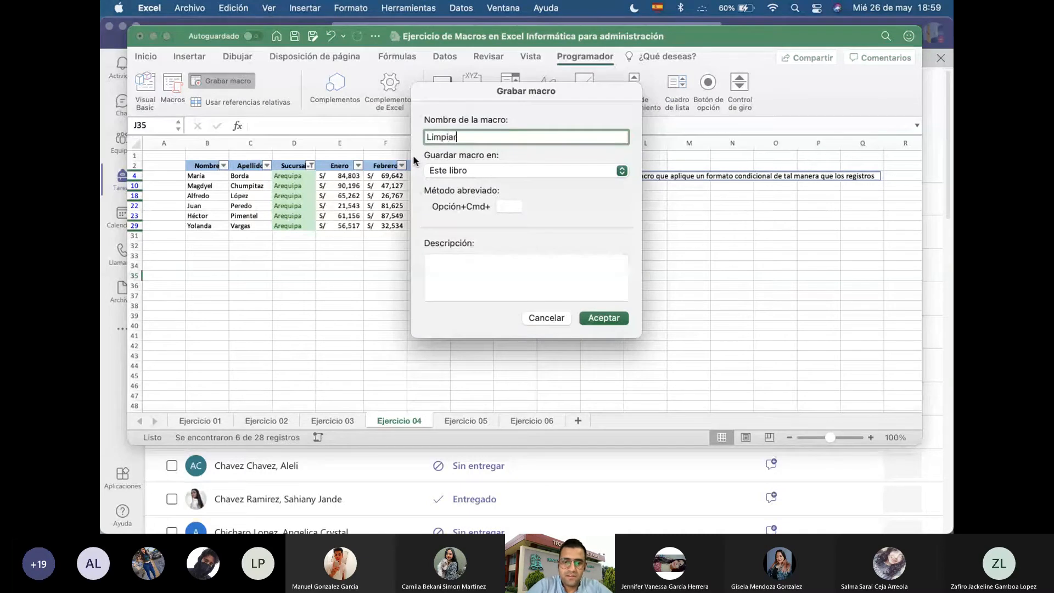
{"action": "type", "text": "Formar"}
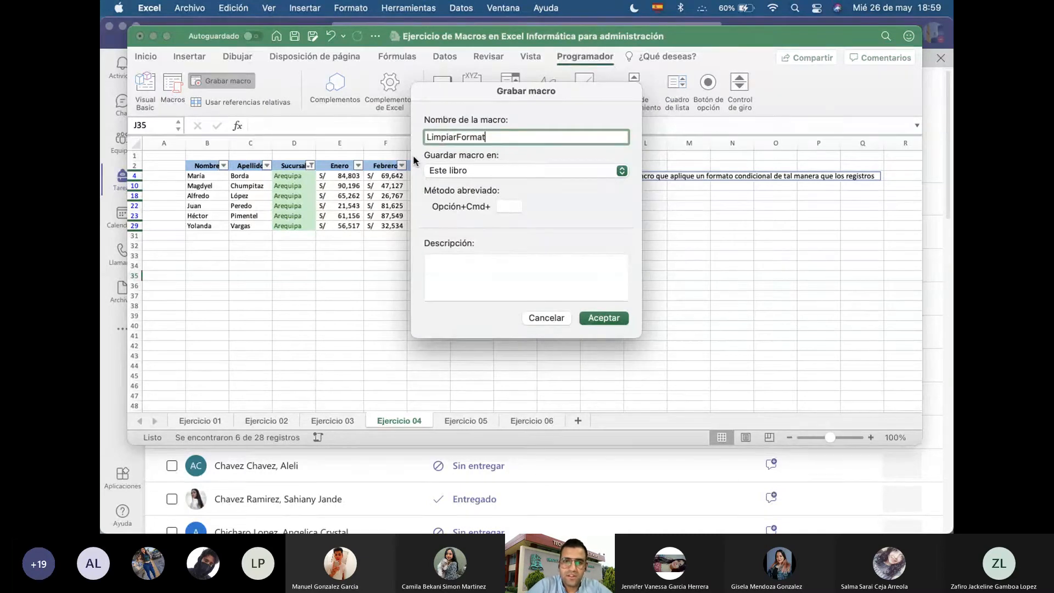
{"action": "type", "text": "oCondiciona"}
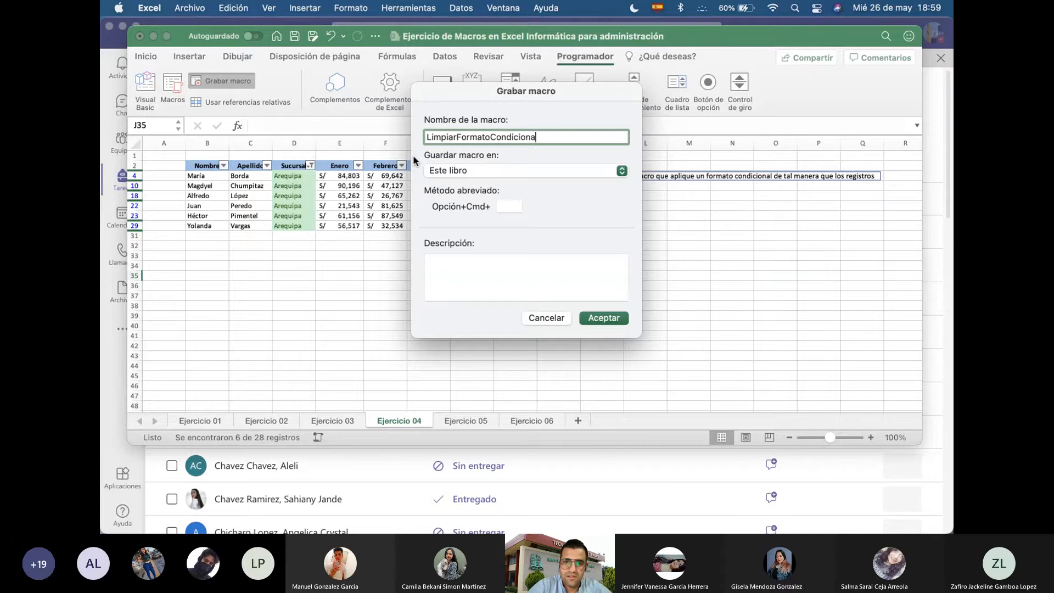
{"action": "type", "text": "l"}
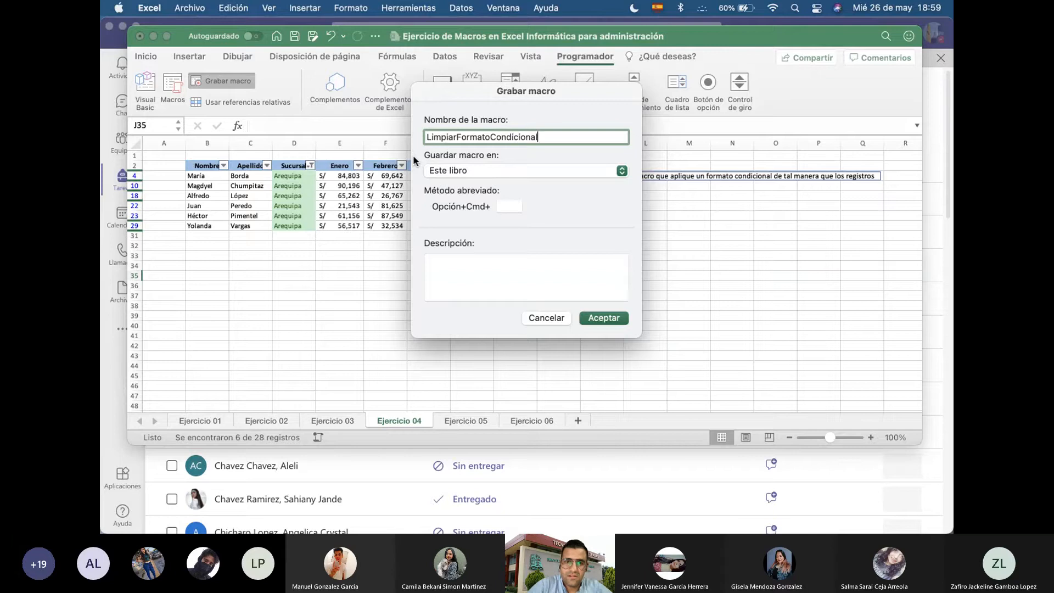
{"action": "left_click", "coordinate": [610, 318]}
Select the whole filtered table and clear its cell colour filter
{"action": "left_click", "coordinate": [259, 185]}
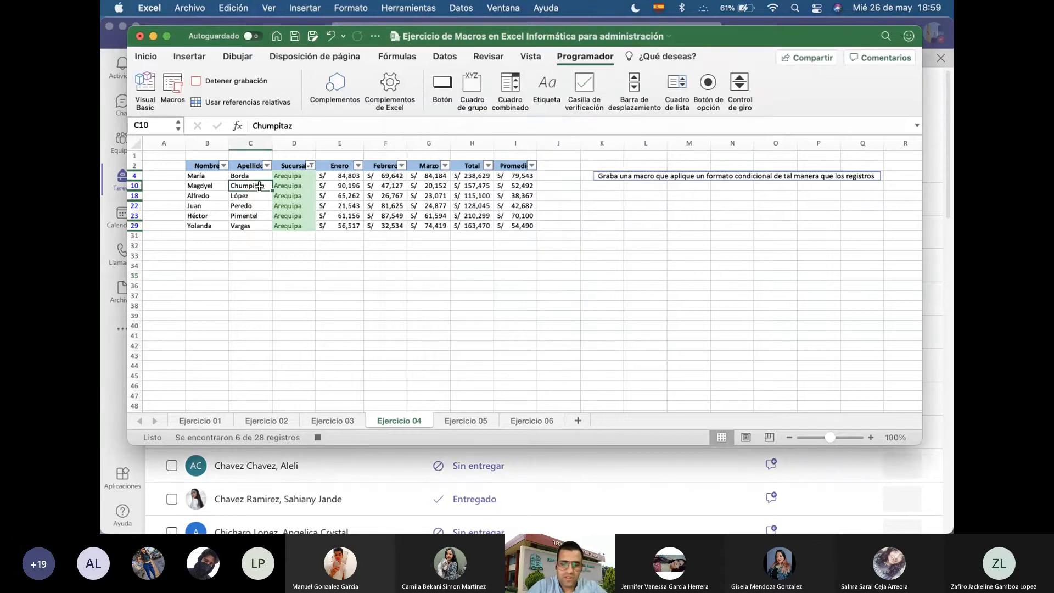
{"action": "key", "text": "super+a"}
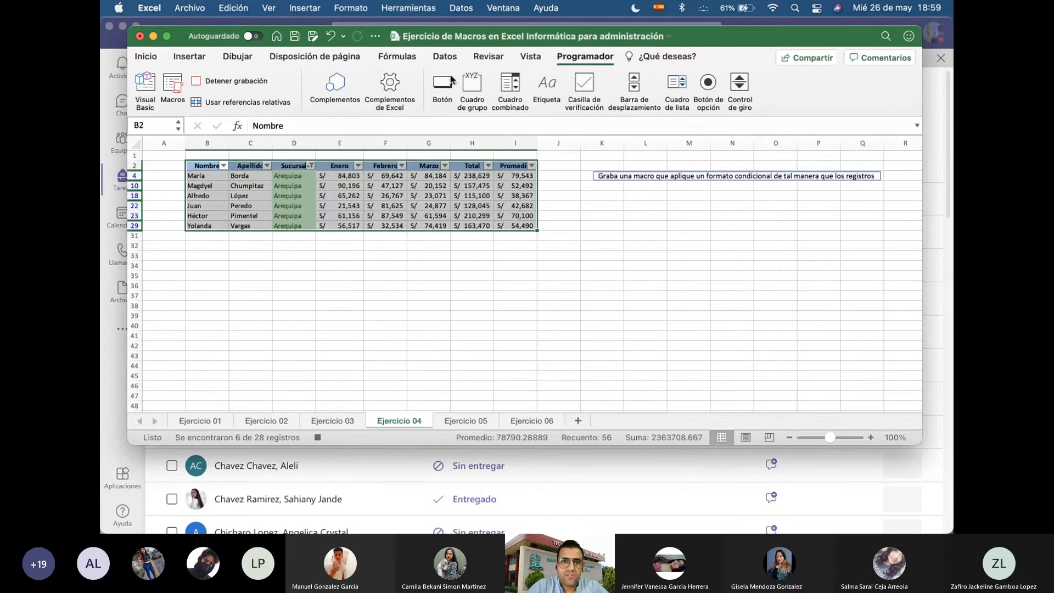
{"action": "left_click", "coordinate": [444, 58]}
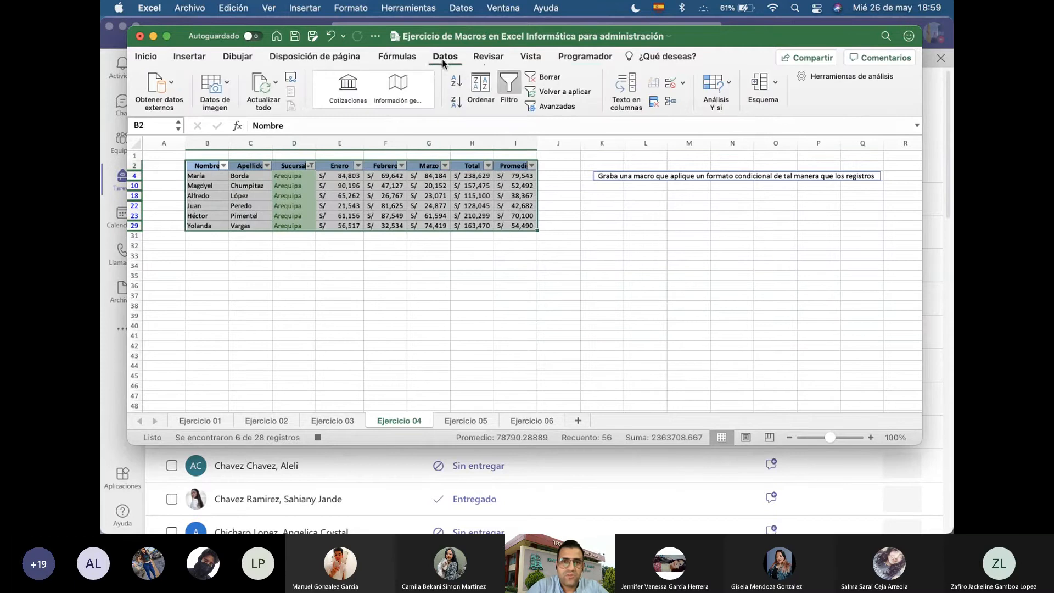
{"action": "left_click", "coordinate": [543, 77]}
Clear the conditional formatting rules from the selected table cells
{"action": "left_click", "coordinate": [151, 57]}
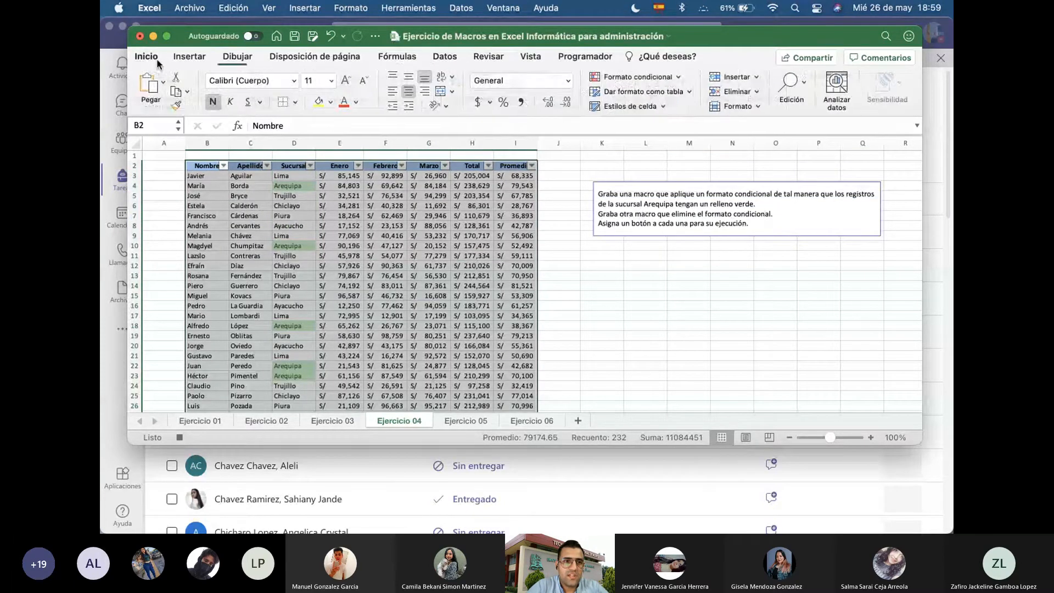
{"action": "left_click", "coordinate": [651, 76]}
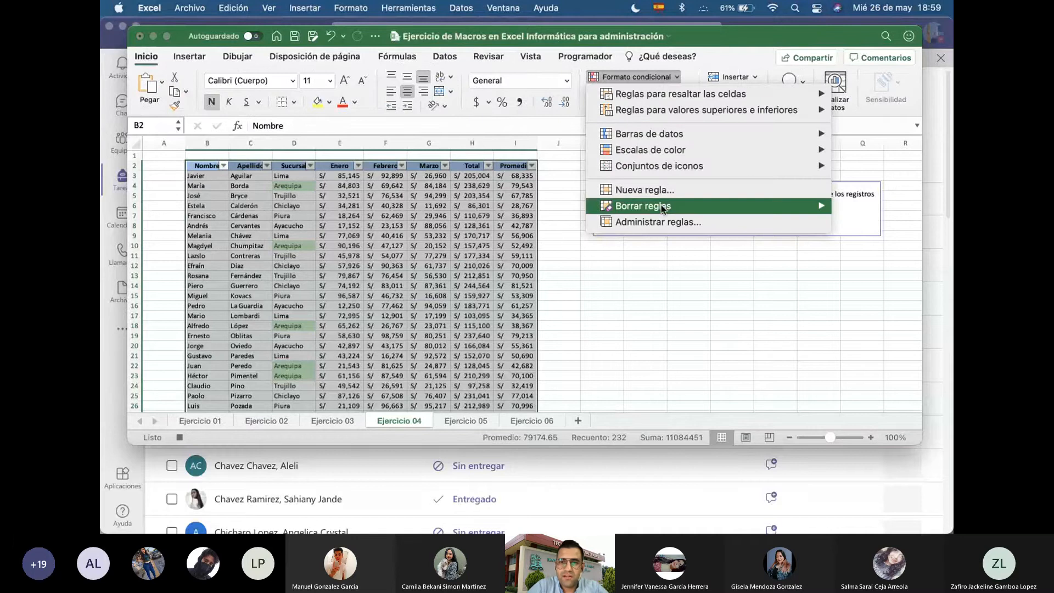
{"action": "mouse_move", "coordinate": [661, 205]}
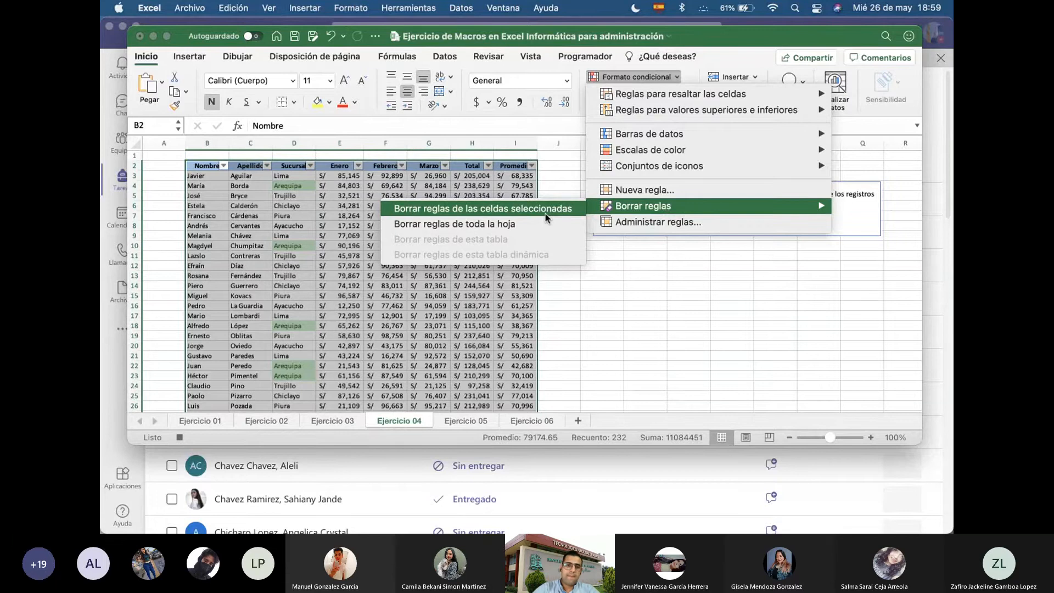
{"action": "left_click", "coordinate": [545, 214]}
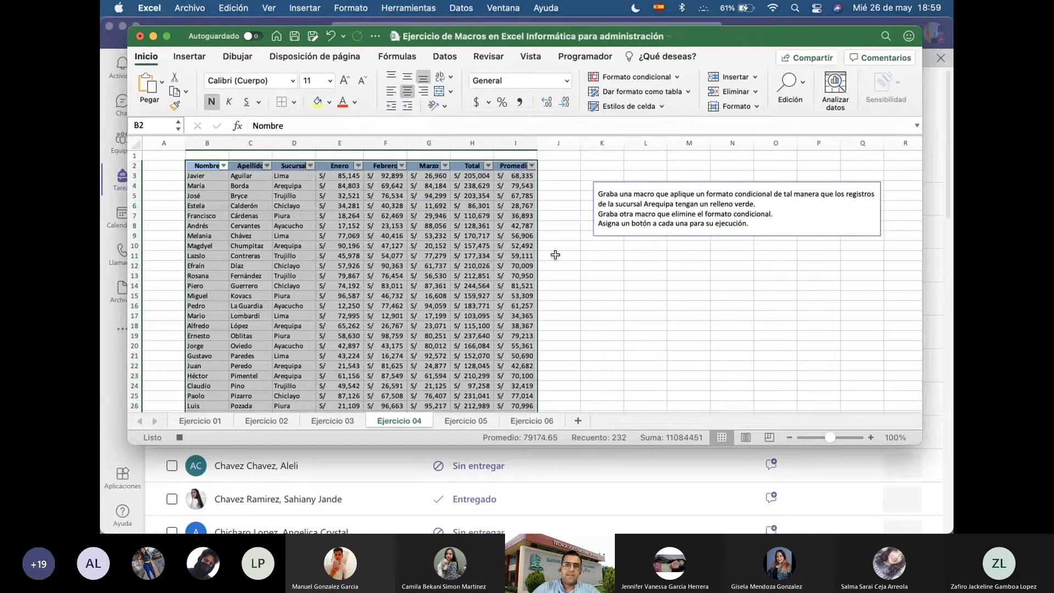
Stop recording the LimpiarFormatoCondicional macro and select an empty cell outside the table
{"action": "left_click", "coordinate": [180, 437]}
{"action": "left_click", "coordinate": [696, 289]}
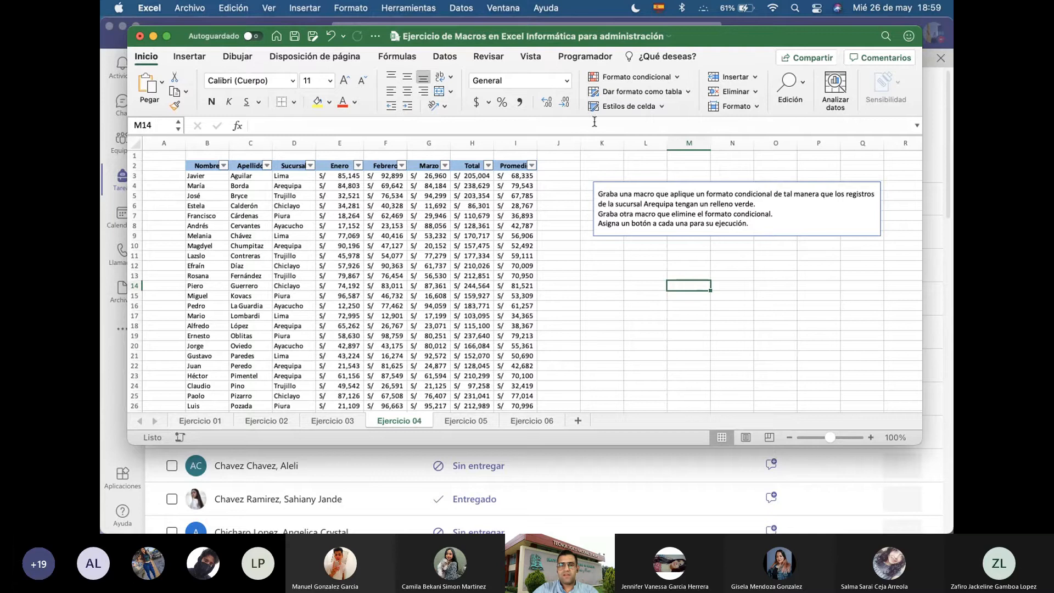
{"action": "left_click", "coordinate": [576, 166]}
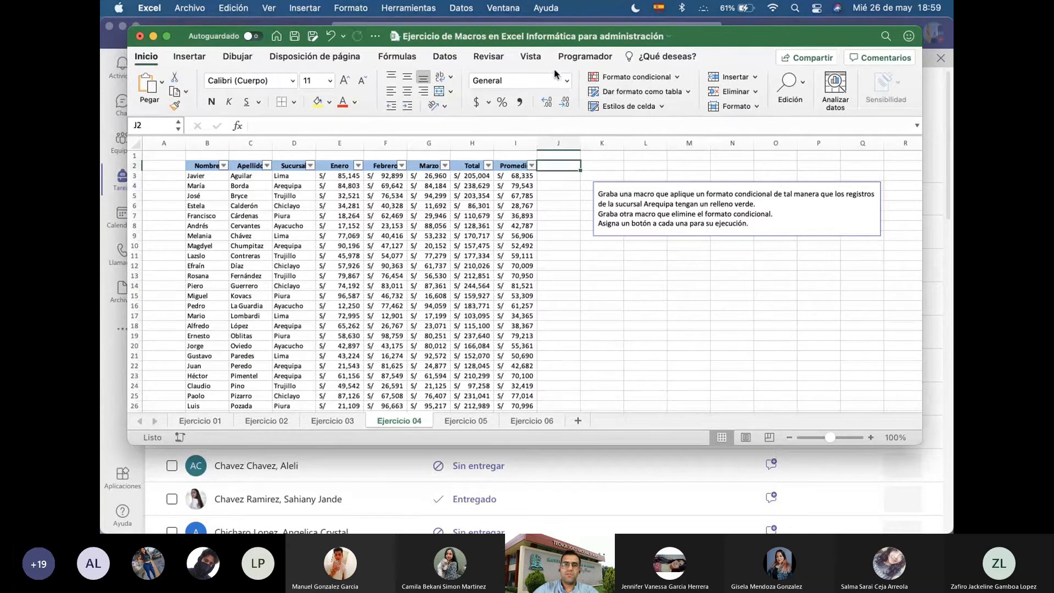
Insert a form button above the exercise instructions and assign it the FormatoCondicional macro
{"action": "left_click", "coordinate": [584, 56]}
{"action": "left_click", "coordinate": [441, 85]}
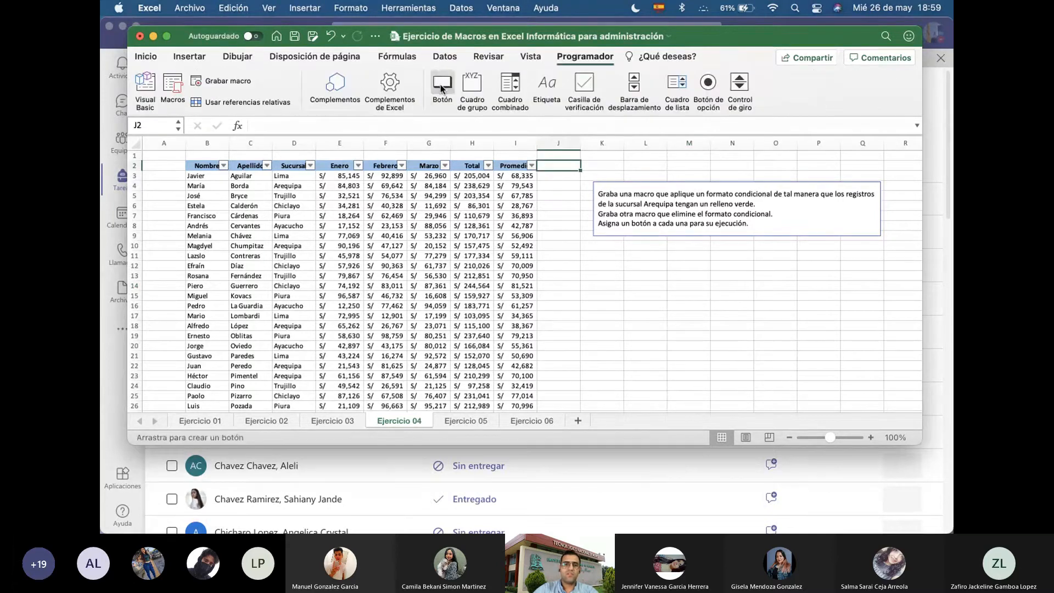
{"action": "left_click", "coordinate": [586, 173]}
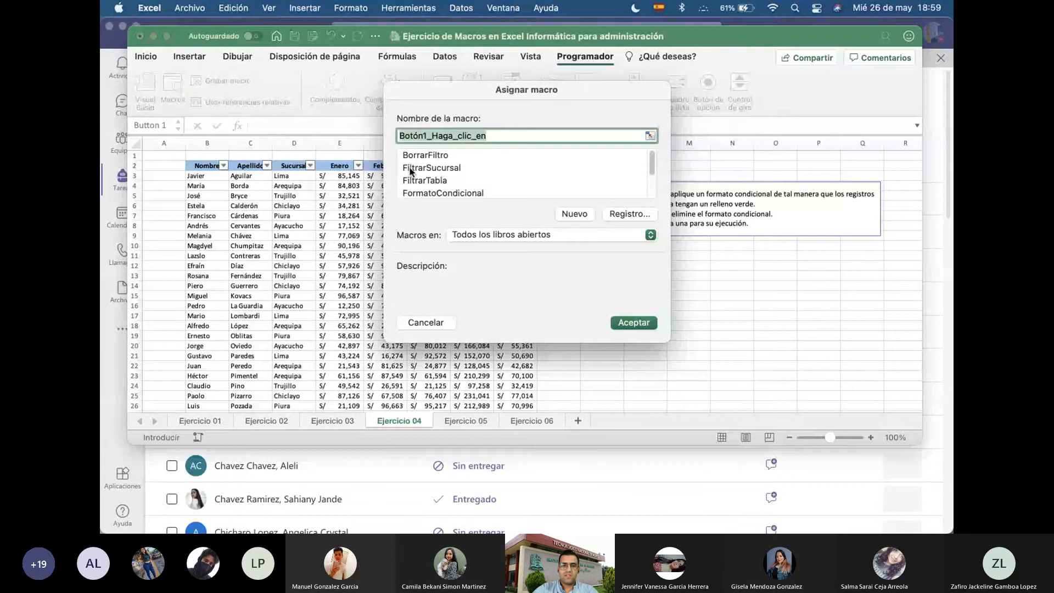
{"action": "left_click", "coordinate": [434, 192]}
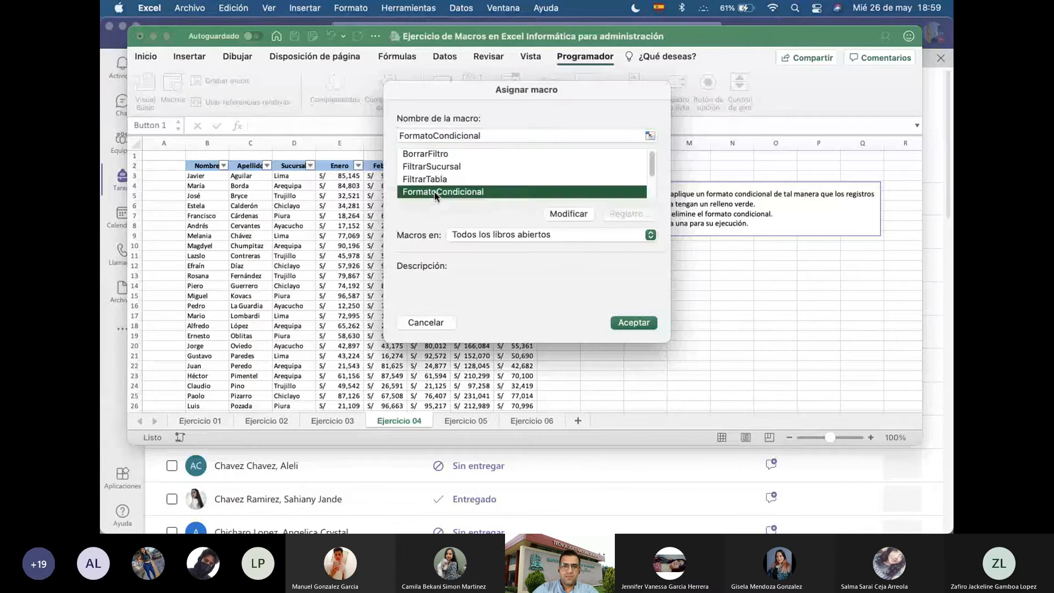
{"action": "left_click", "coordinate": [649, 322]}
{"action": "left_click", "coordinate": [653, 295]}
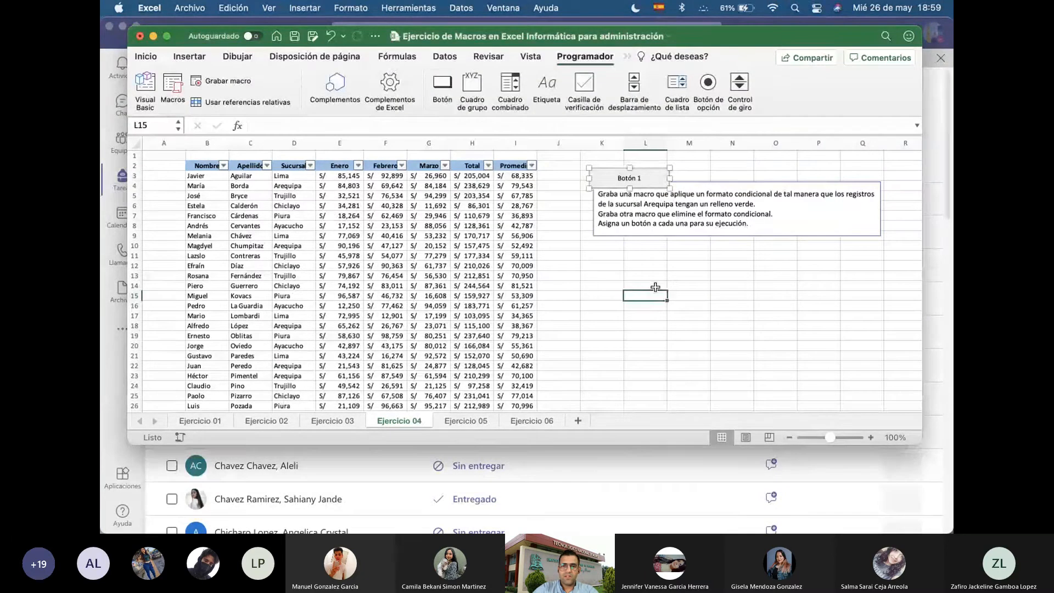
Insert a second form button beside the first and assign it the LimpiarFormatoCondicional macro
{"action": "left_click", "coordinate": [442, 84]}
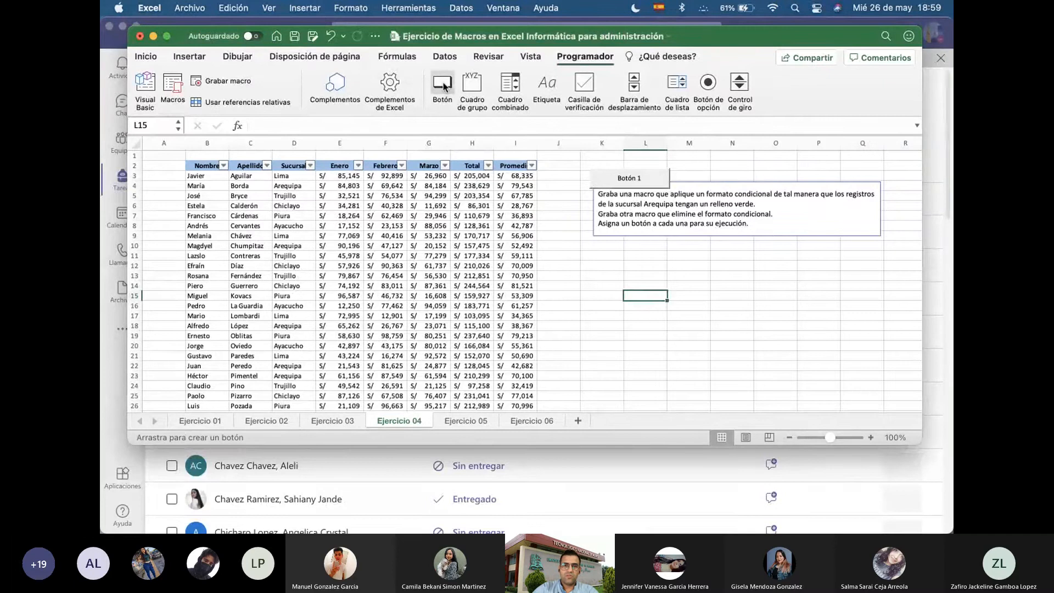
{"action": "left_click", "coordinate": [717, 165]}
{"action": "scroll", "coordinate": [421, 180], "scroll_direction": "down", "scroll_amount": 3}
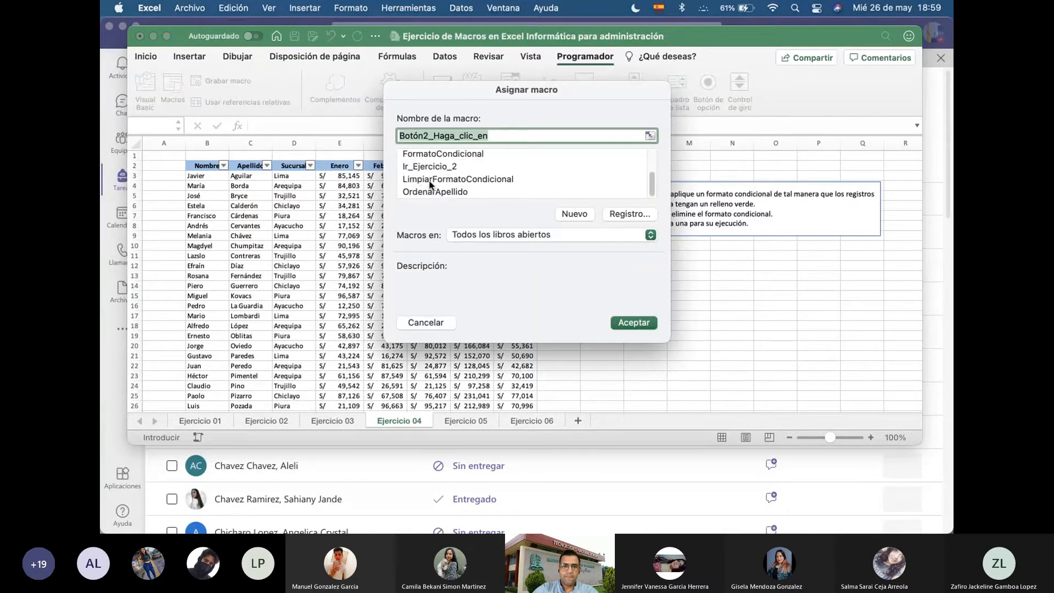
{"action": "left_click", "coordinate": [461, 182]}
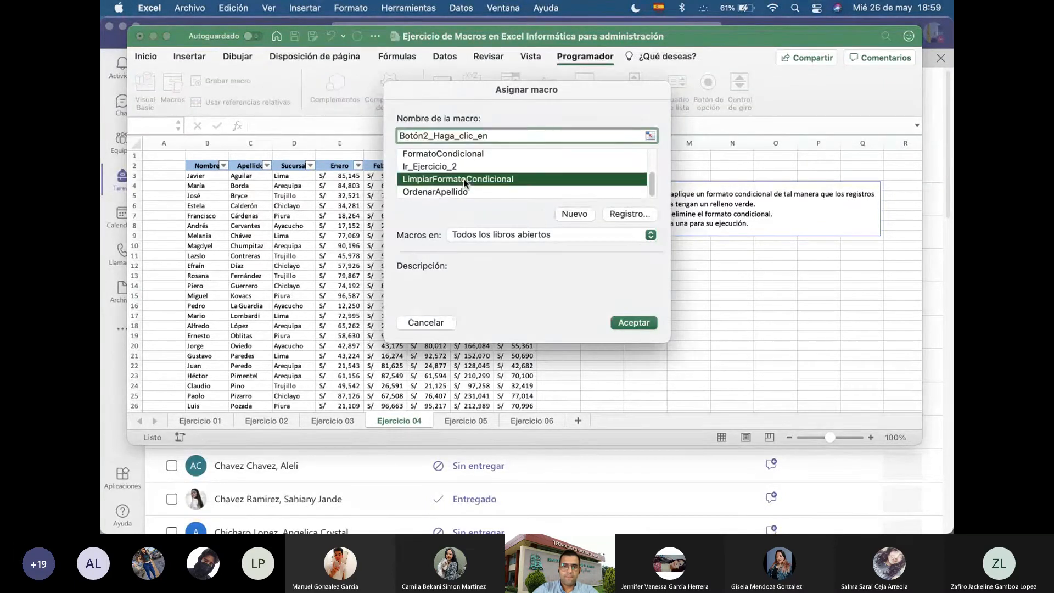
{"action": "left_click", "coordinate": [650, 322]}
Test both buttons by alternately running the macros that apply and clear the conditional formatting, then deselect the table
{"action": "left_click", "coordinate": [649, 176]}
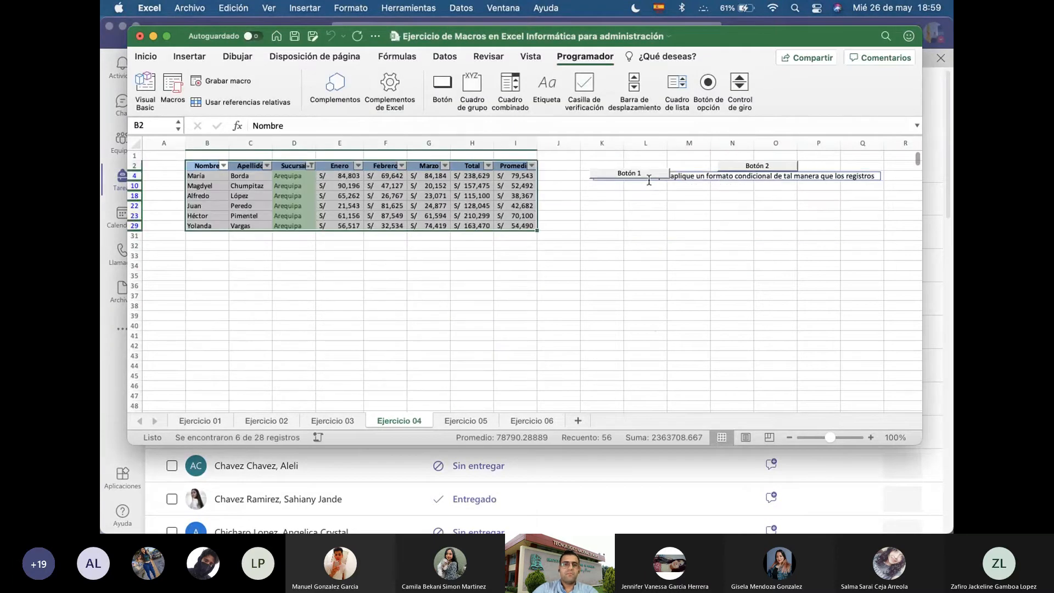
{"action": "left_click", "coordinate": [768, 165]}
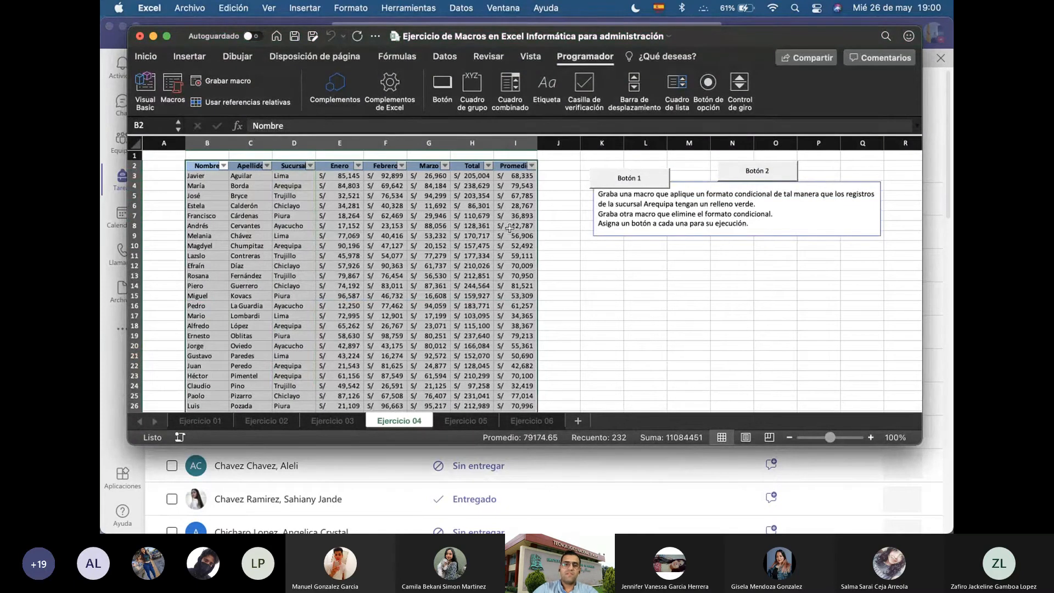
{"action": "left_click", "coordinate": [644, 184]}
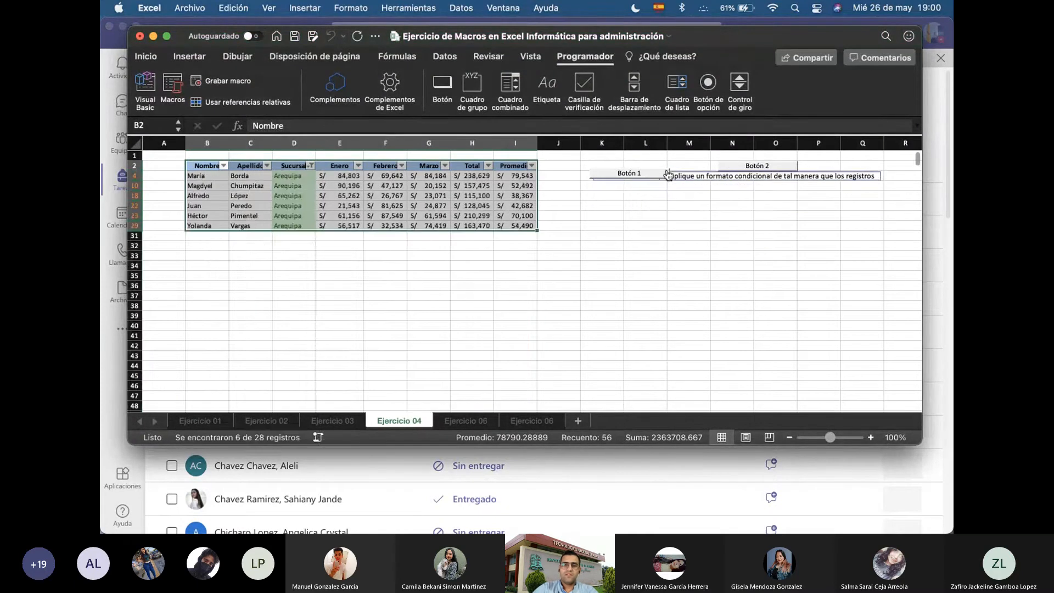
{"action": "left_click", "coordinate": [728, 167]}
{"action": "left_click", "coordinate": [659, 181]}
{"action": "left_click", "coordinate": [767, 166]}
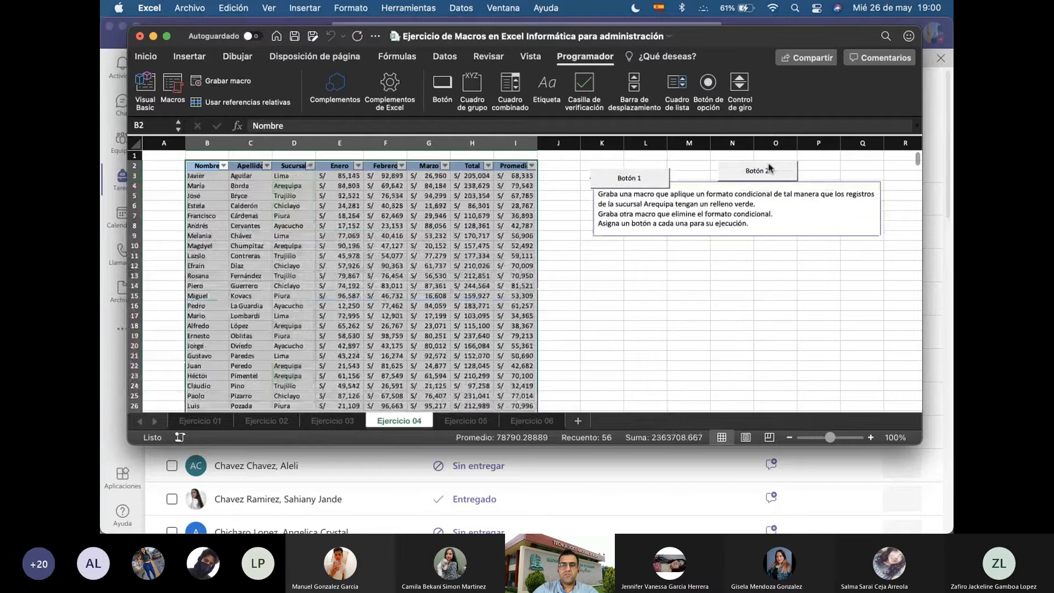
{"action": "left_click", "coordinate": [598, 302]}
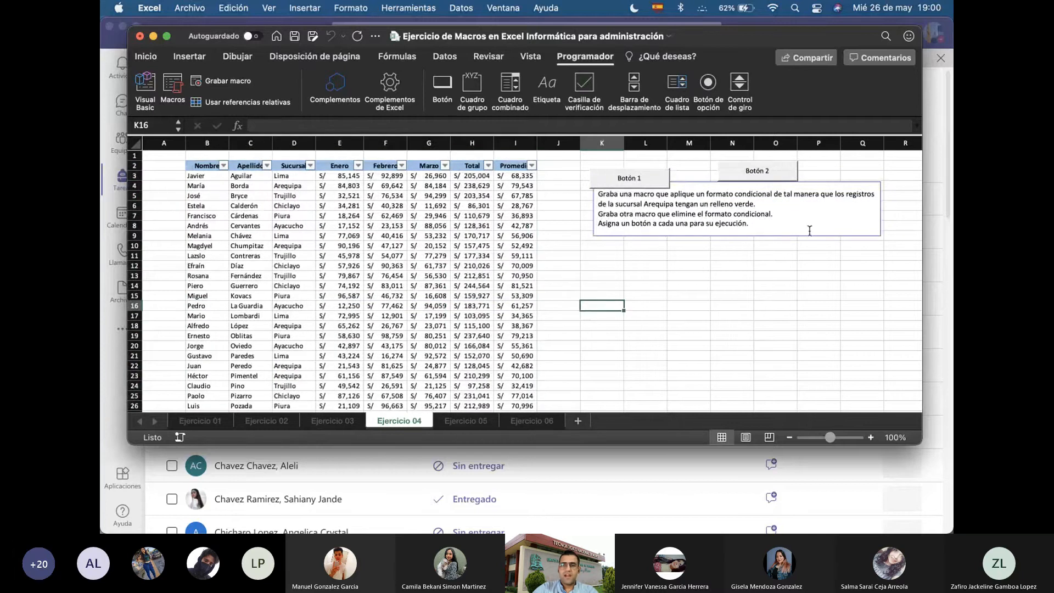
{"action": "left_click", "coordinate": [769, 289]}
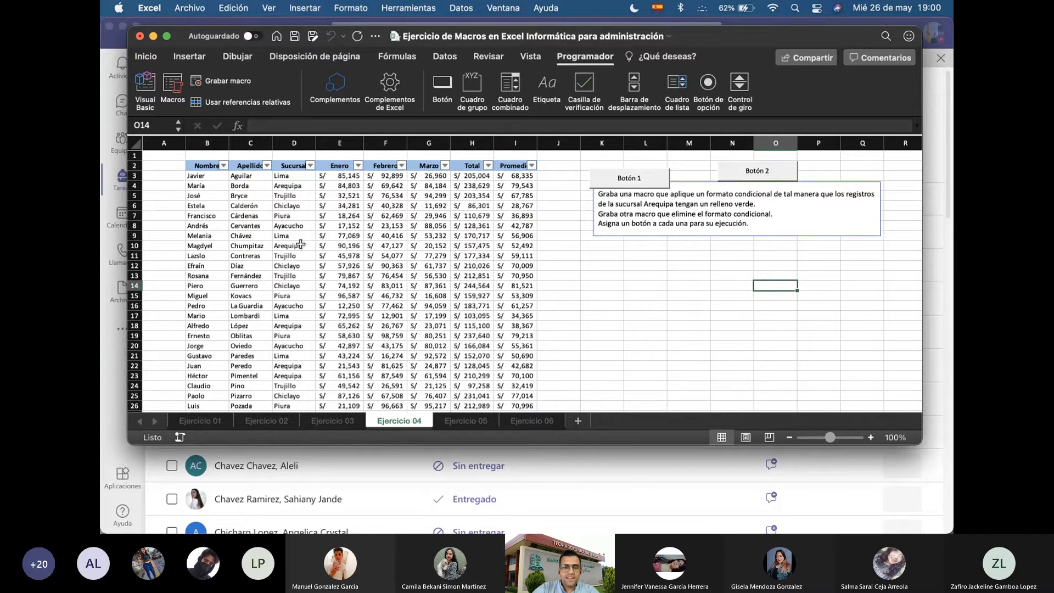
Start a new Clásico conditional formatting rule on cell C4 that formats only cells that contain a given value
{"action": "left_click", "coordinate": [250, 236]}
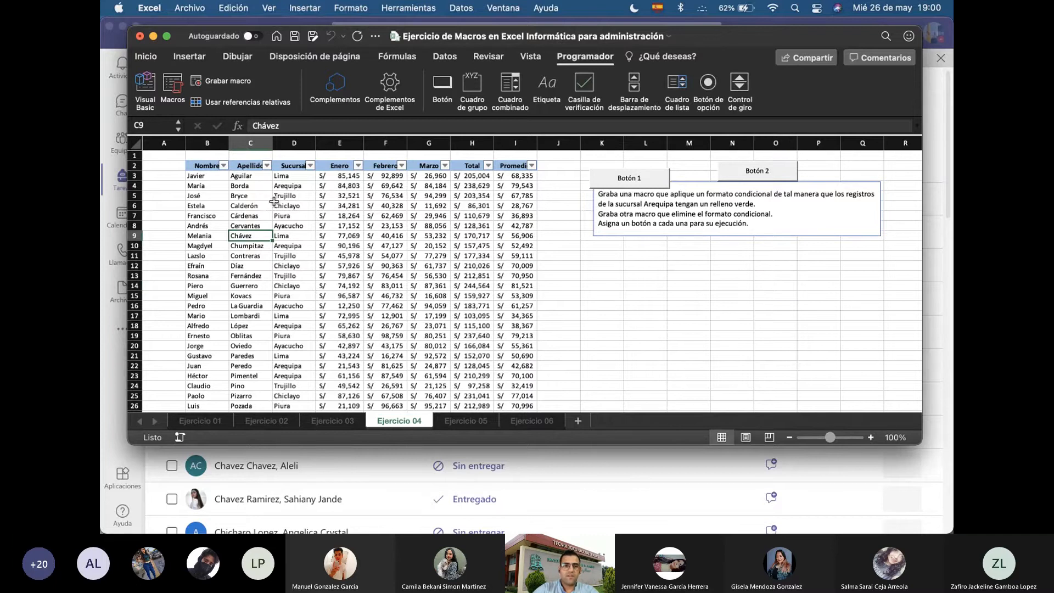
{"action": "left_click", "coordinate": [190, 57]}
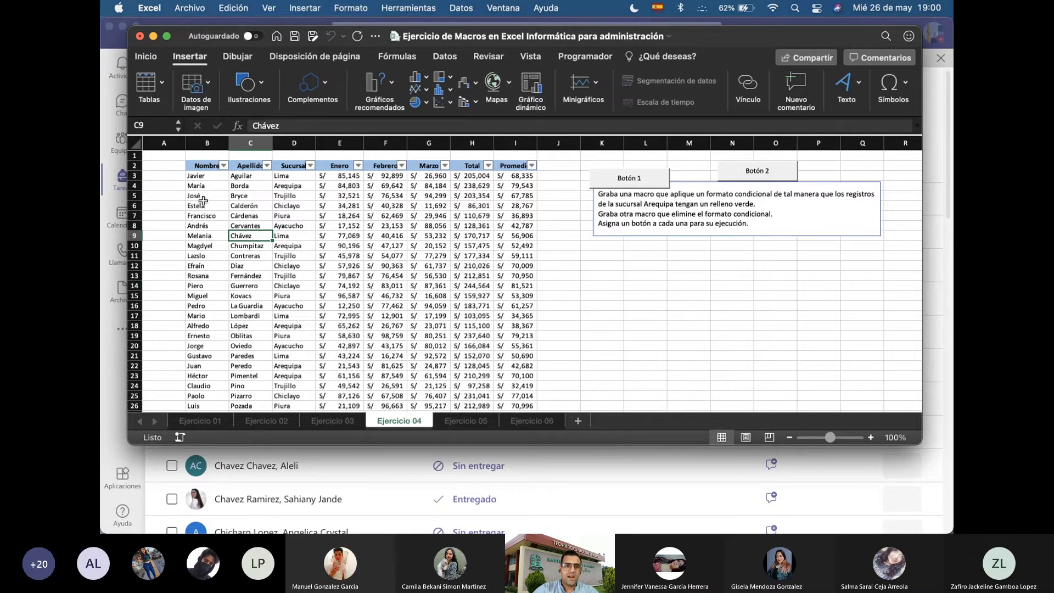
{"action": "left_click", "coordinate": [235, 185]}
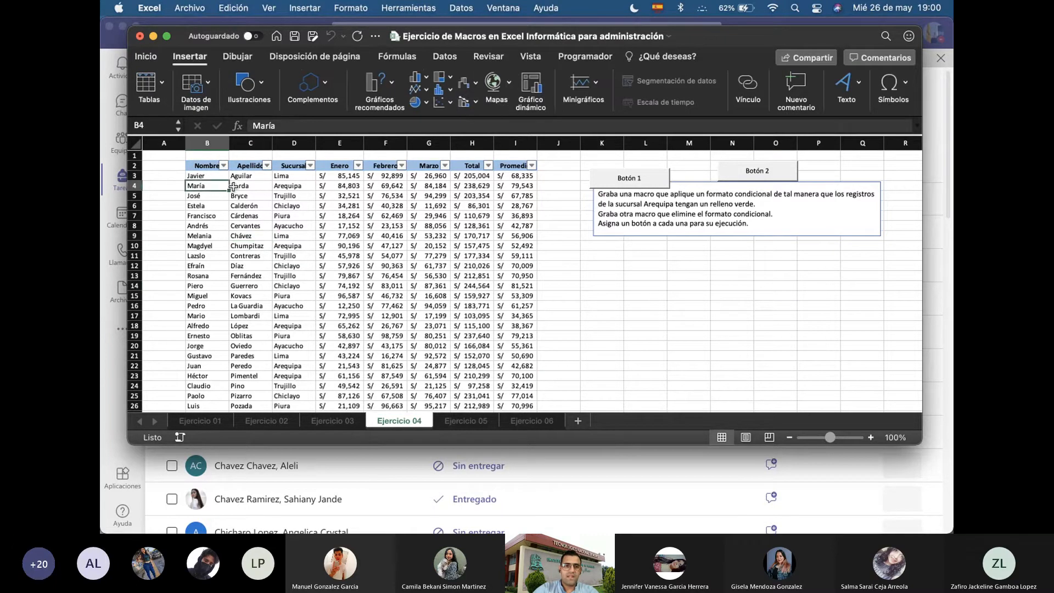
{"action": "left_click", "coordinate": [146, 56]}
{"action": "left_click", "coordinate": [672, 78]}
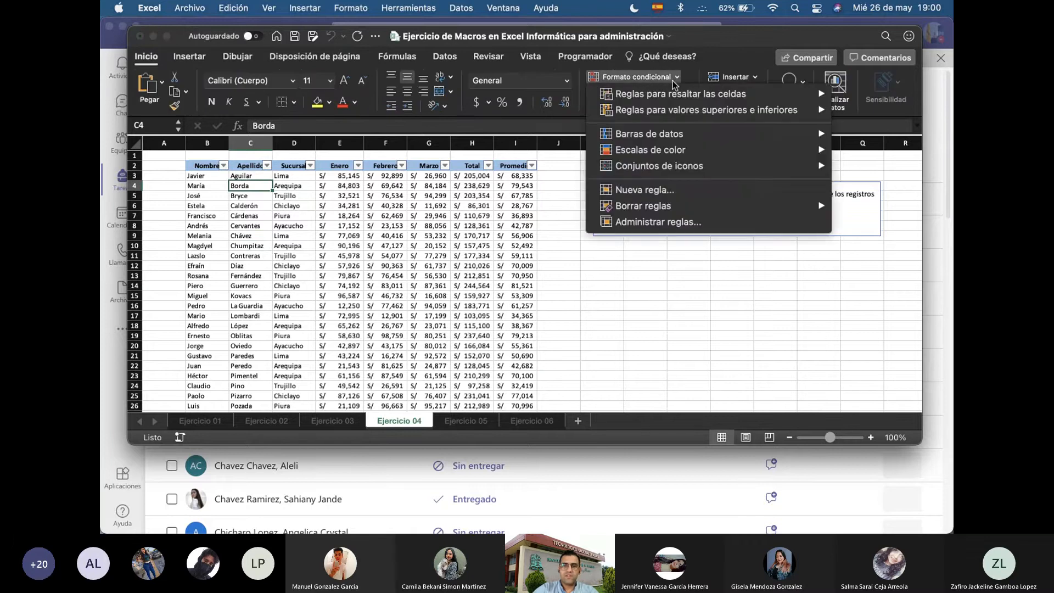
{"action": "left_click", "coordinate": [666, 199]}
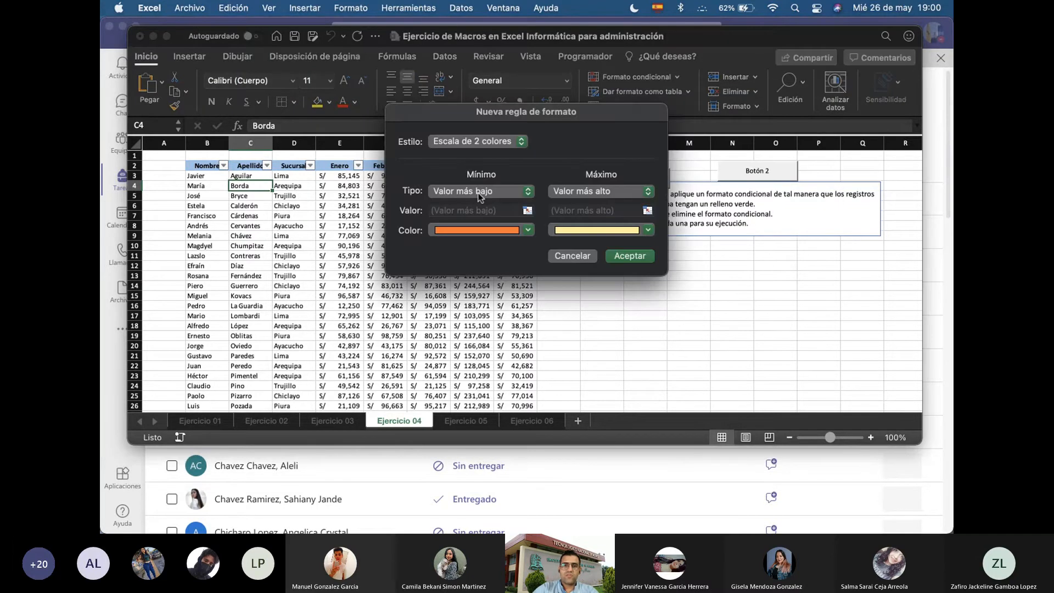
{"action": "left_click", "coordinate": [477, 142]}
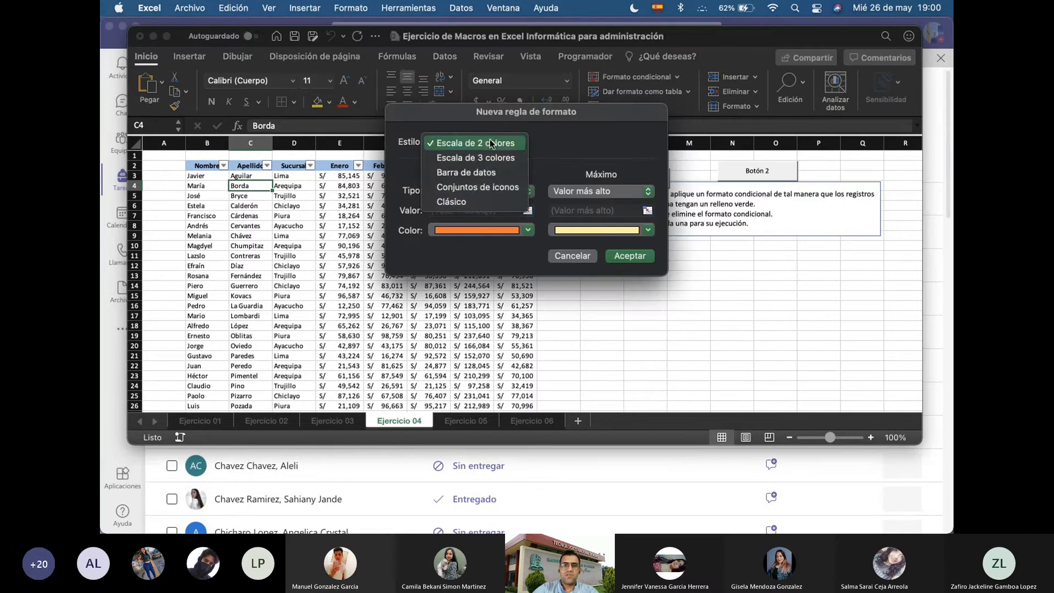
{"action": "left_click", "coordinate": [482, 203]}
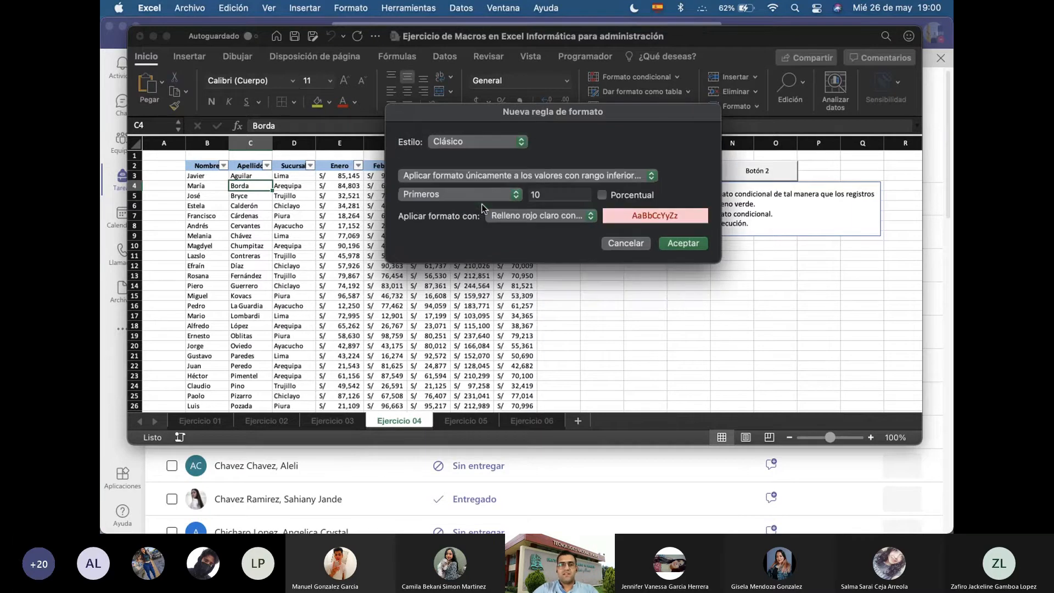
{"action": "left_click", "coordinate": [502, 175]}
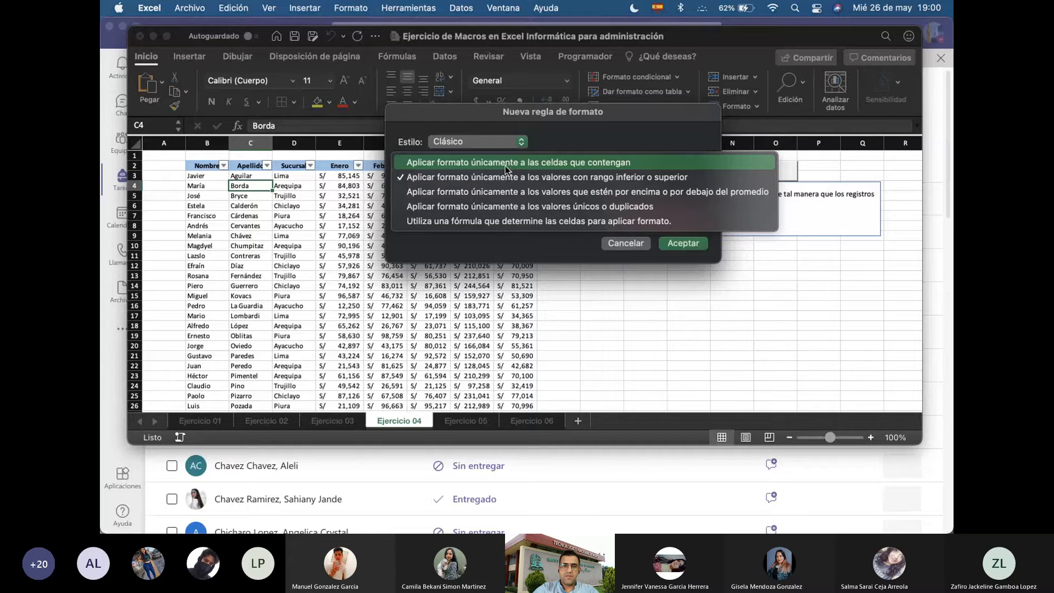
{"action": "left_click", "coordinate": [525, 163]}
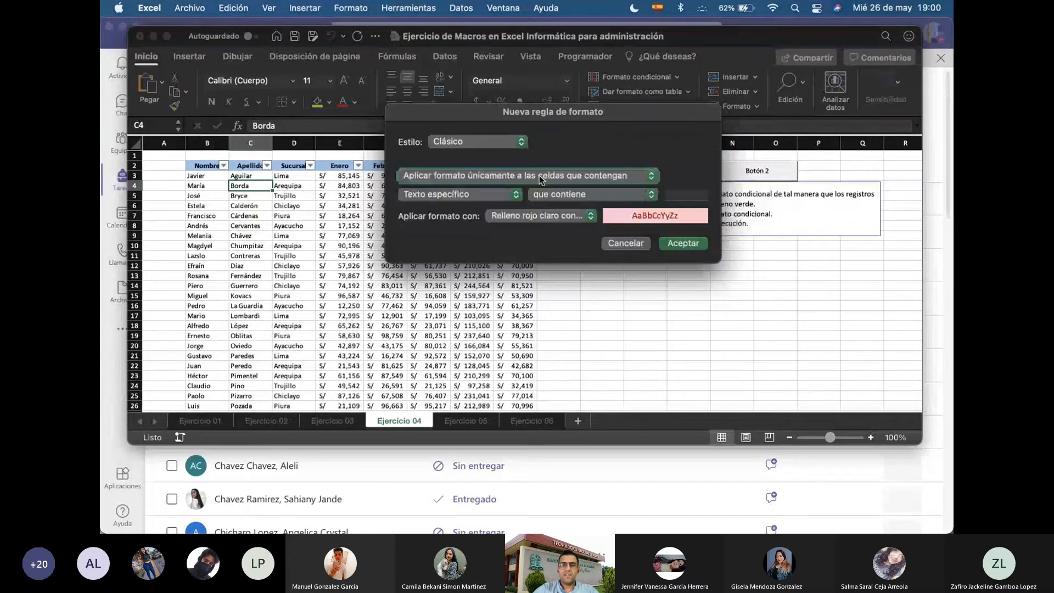
Set the rule to cell value equal to a surname from the table, formatted with Relleno rojo claro, and apply it
{"action": "left_click", "coordinate": [497, 196]}
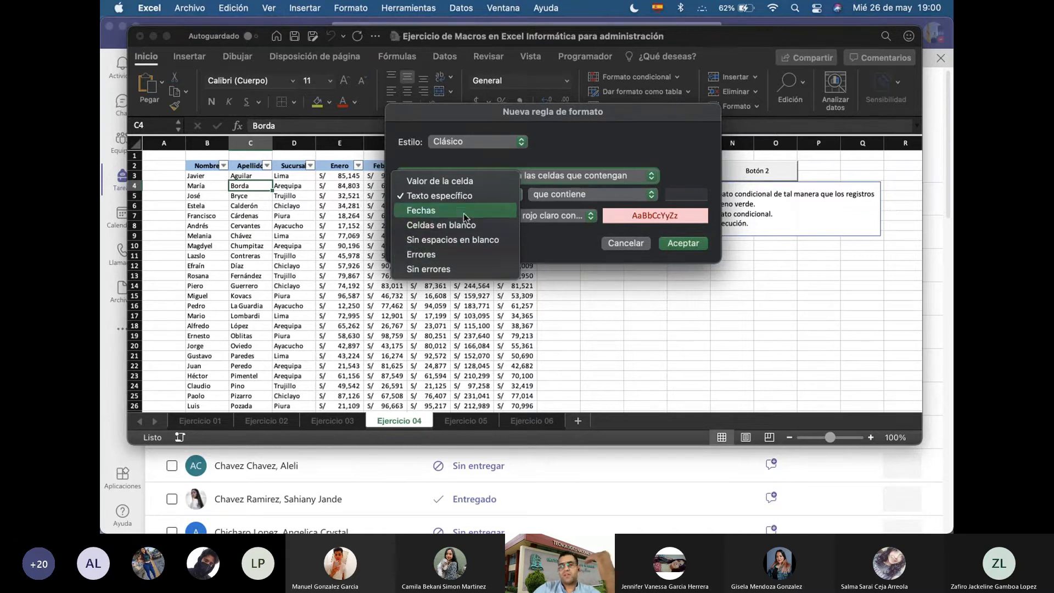
{"action": "left_click", "coordinate": [466, 186]}
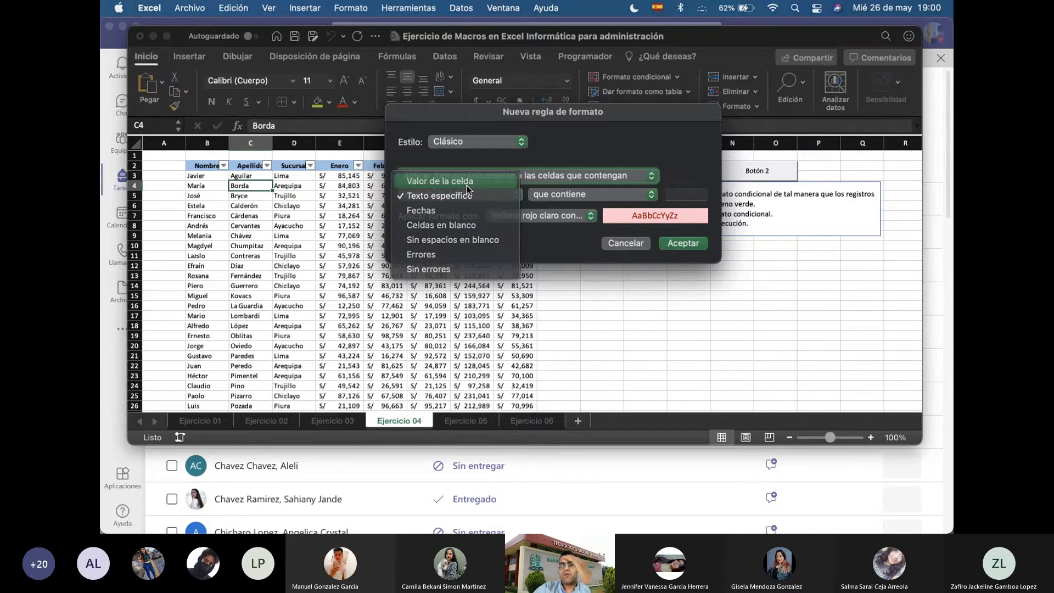
{"action": "left_click", "coordinate": [587, 195]}
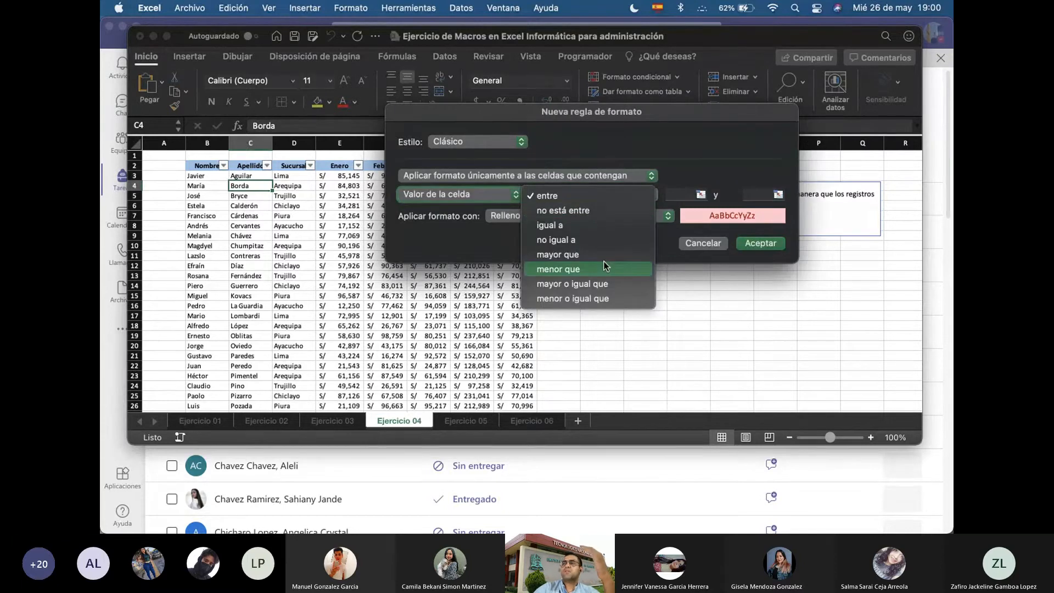
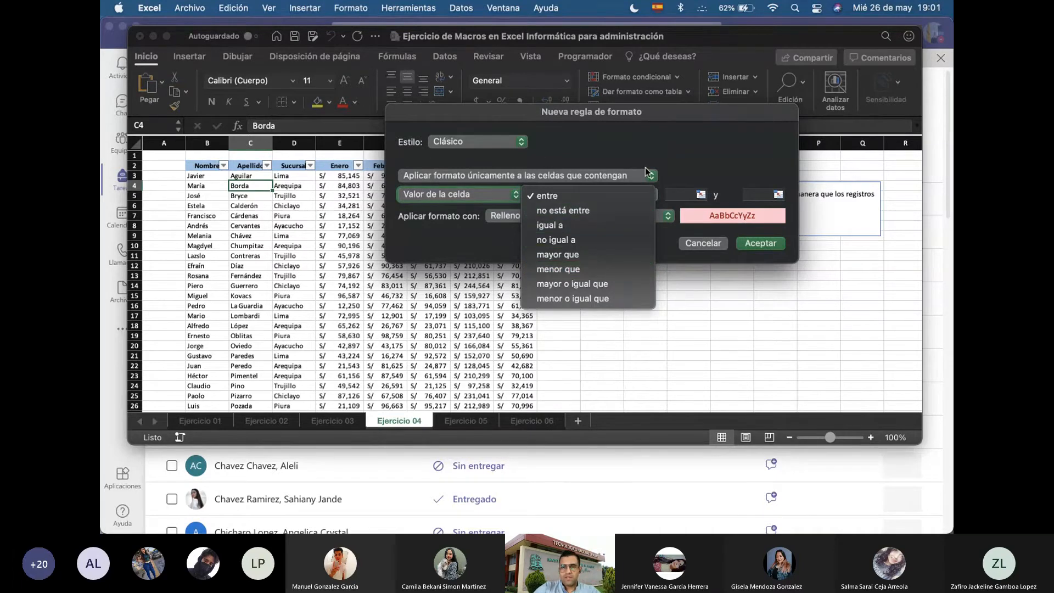
{"action": "left_click", "coordinate": [550, 225]}
{"action": "left_click", "coordinate": [687, 196]}
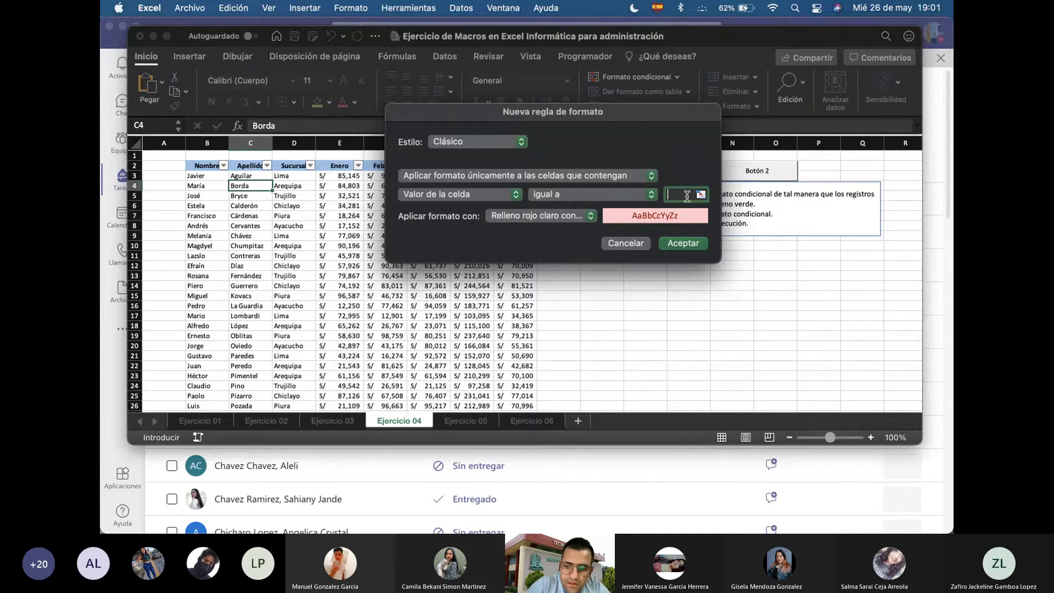
{"action": "type", "text": "Díaz"}
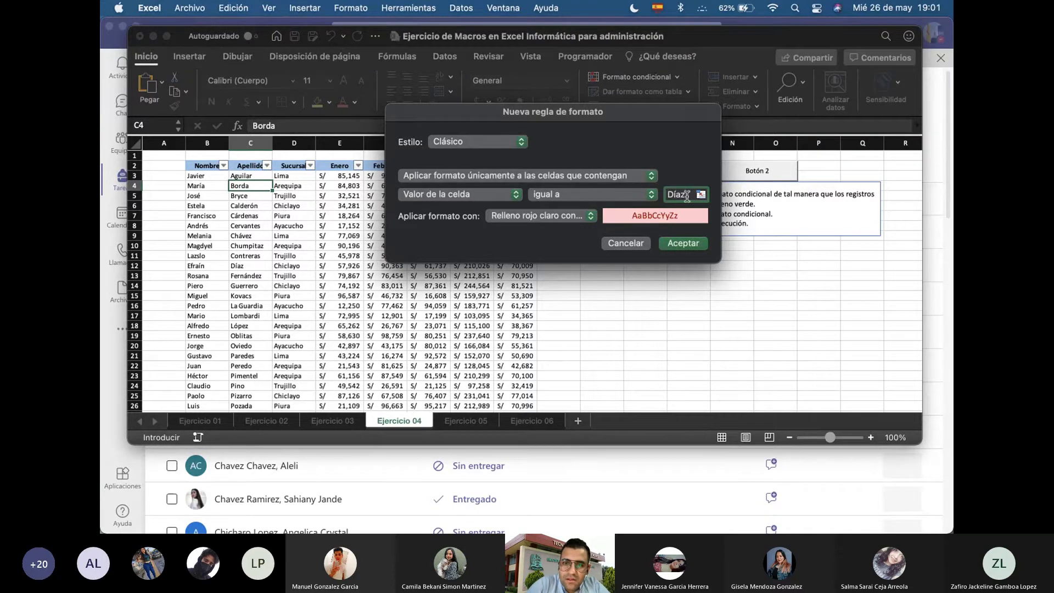
{"action": "left_click", "coordinate": [582, 215]}
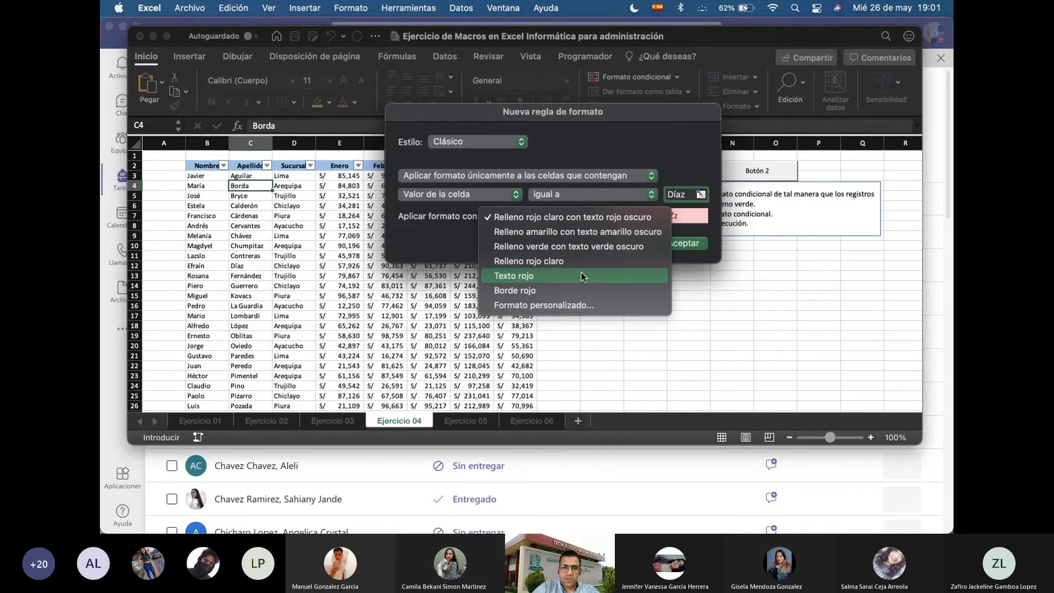
{"action": "left_click", "coordinate": [605, 258]}
{"action": "left_click", "coordinate": [677, 247]}
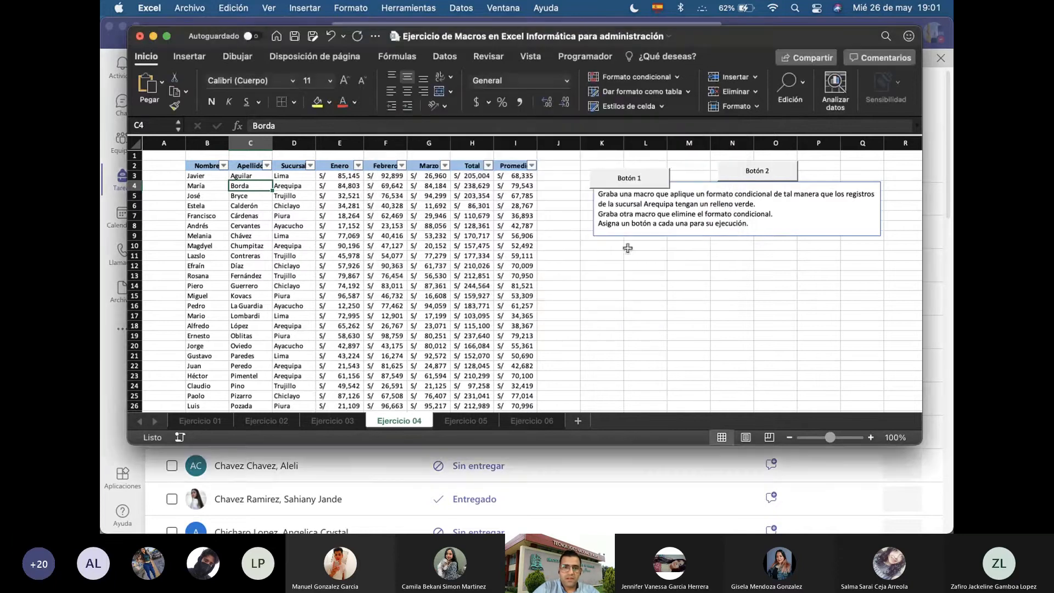
{"action": "left_click", "coordinate": [255, 205]}
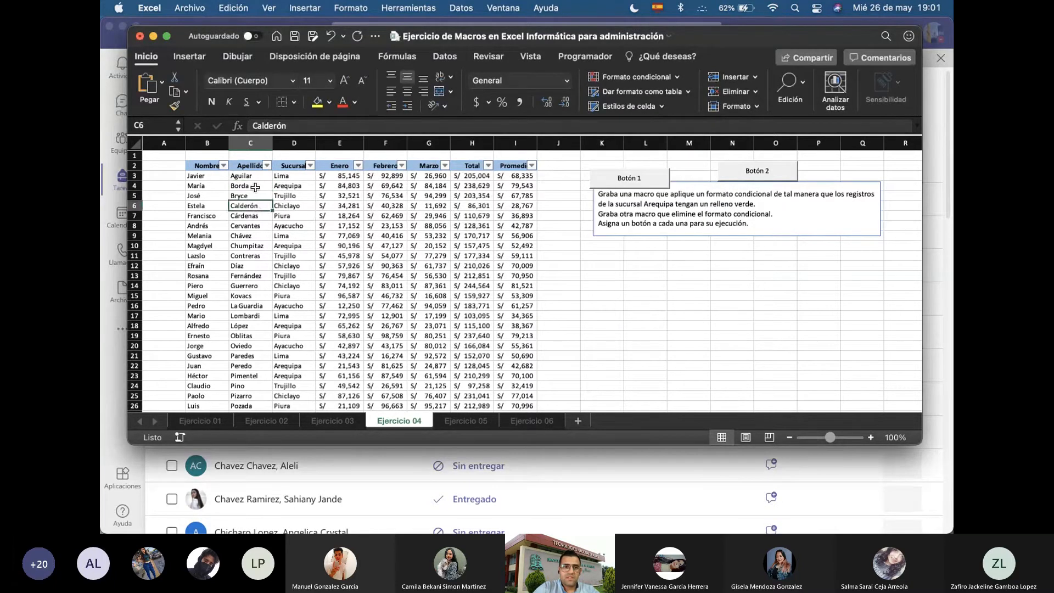
{"action": "left_click", "coordinate": [255, 187]}
{"action": "left_click", "coordinate": [250, 142]}
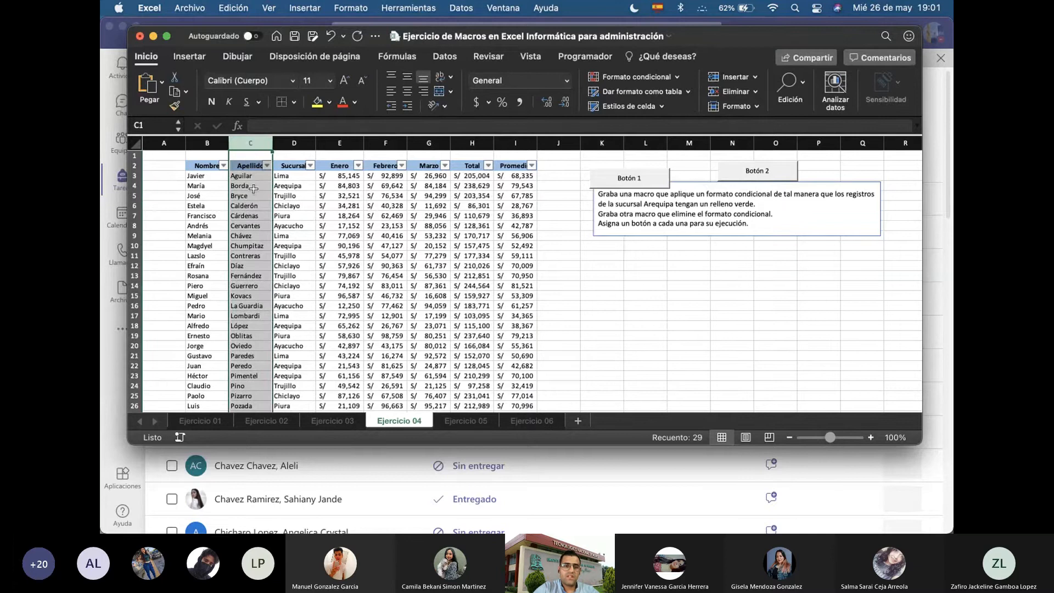
{"action": "left_click", "coordinate": [391, 238]}
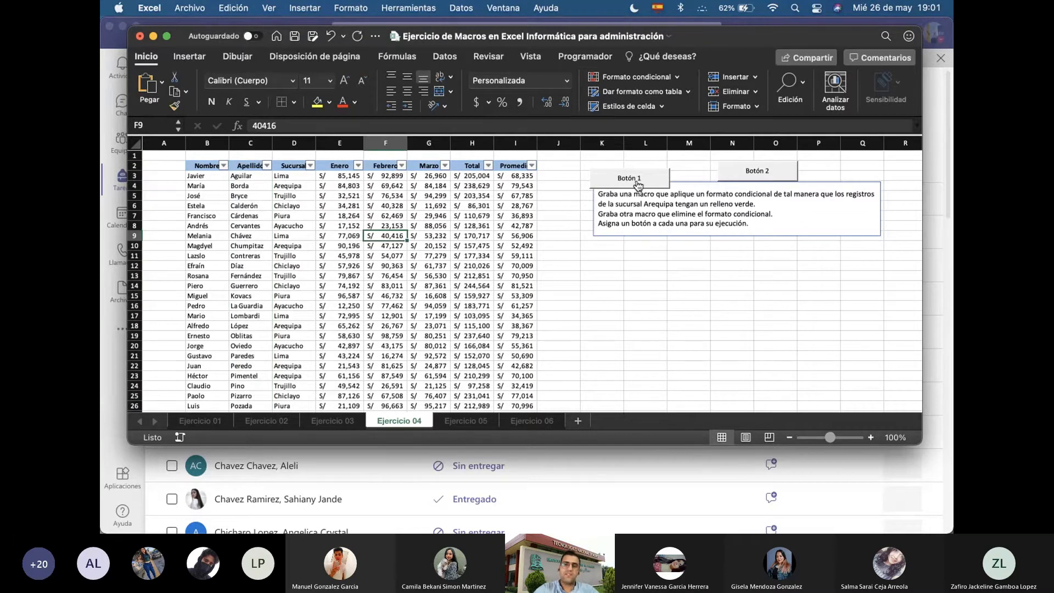
Test both Ejercicio 04 buttons twice, alternately running the macros that apply and clear the conditional formatting
{"action": "left_click", "coordinate": [637, 181]}
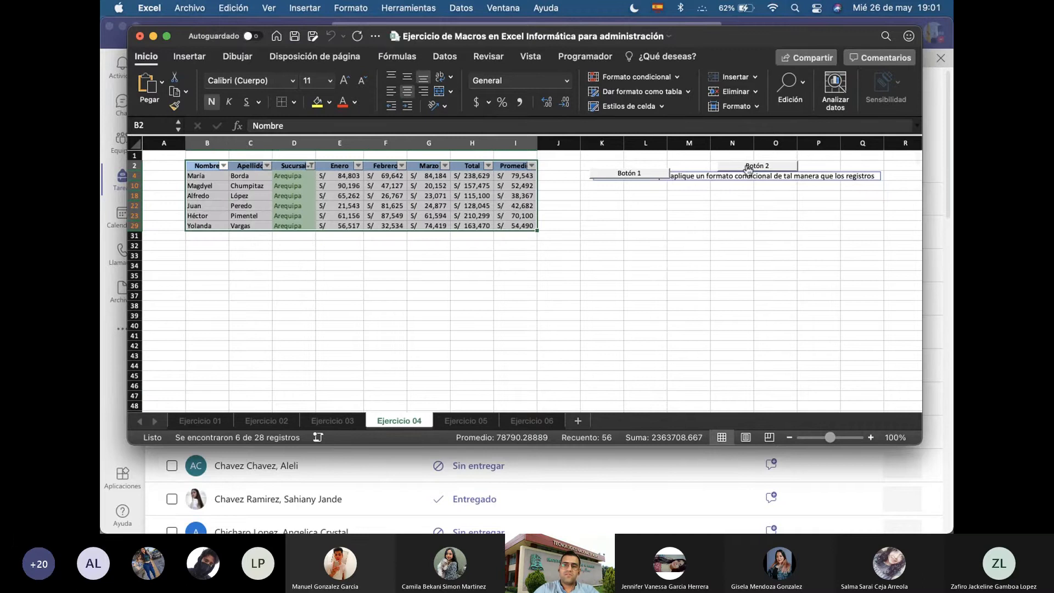
{"action": "left_click", "coordinate": [747, 169]}
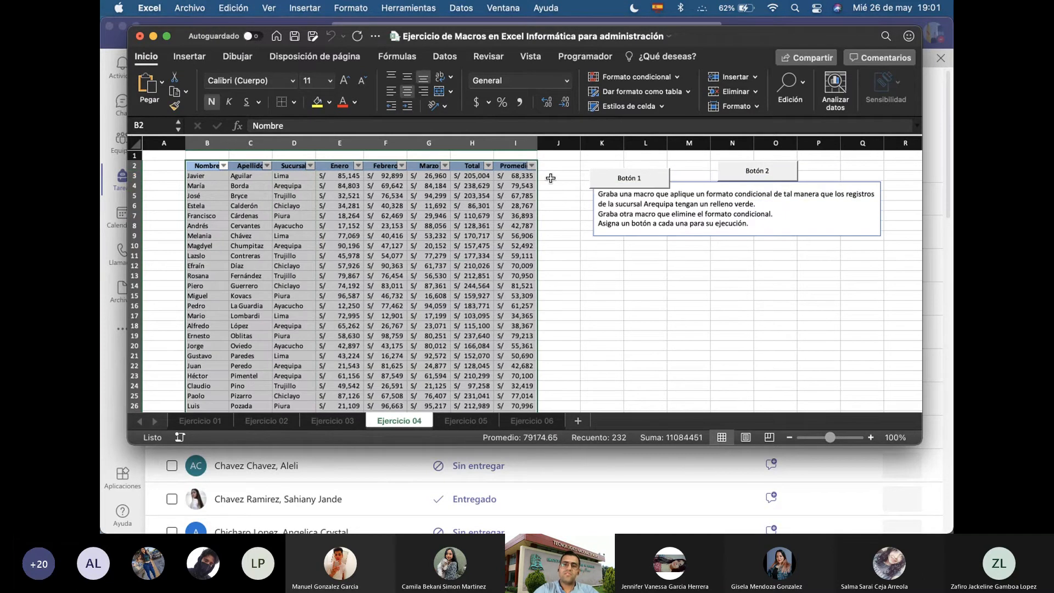
{"action": "left_click", "coordinate": [613, 181]}
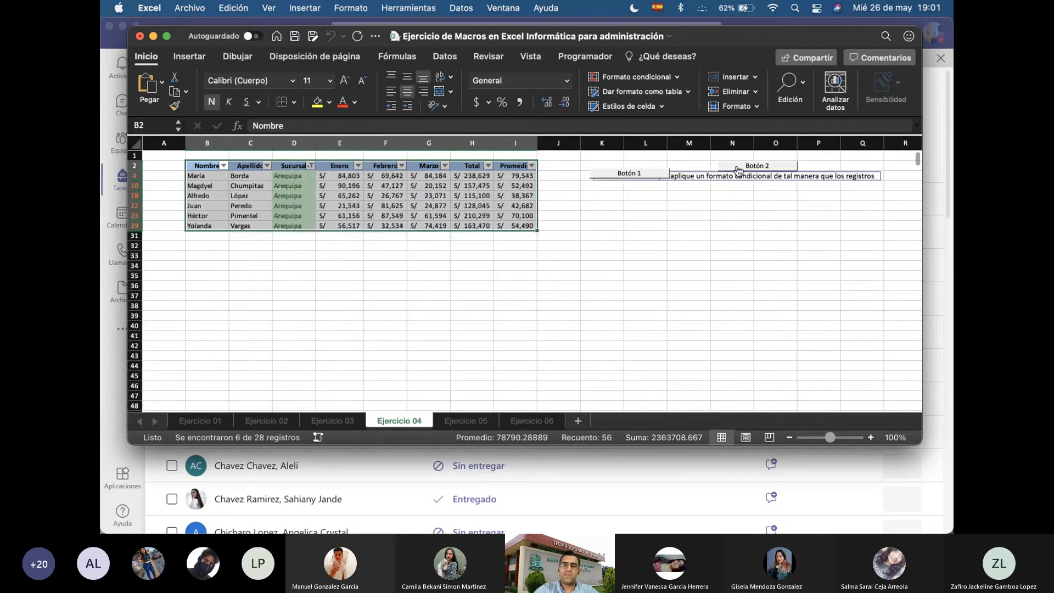
{"action": "left_click", "coordinate": [736, 171]}
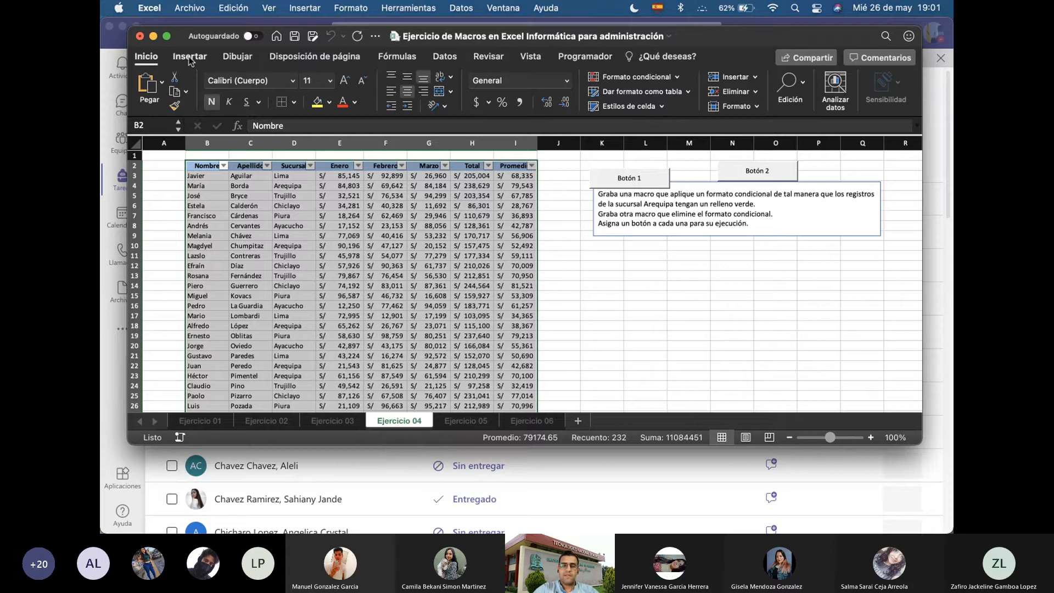
{"action": "left_click", "coordinate": [635, 77]}
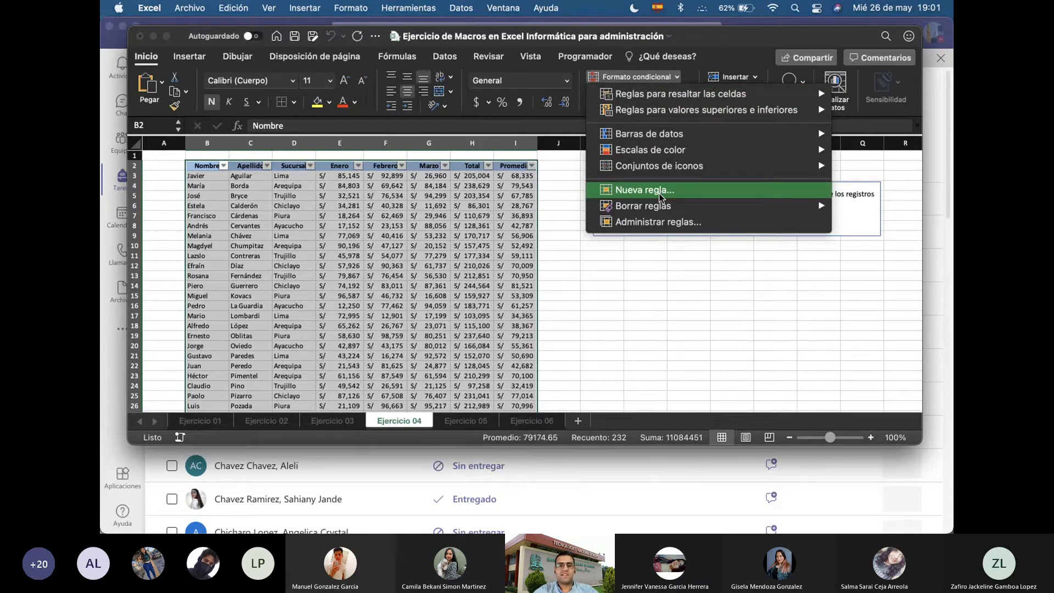
{"action": "key", "text": "Escape"}
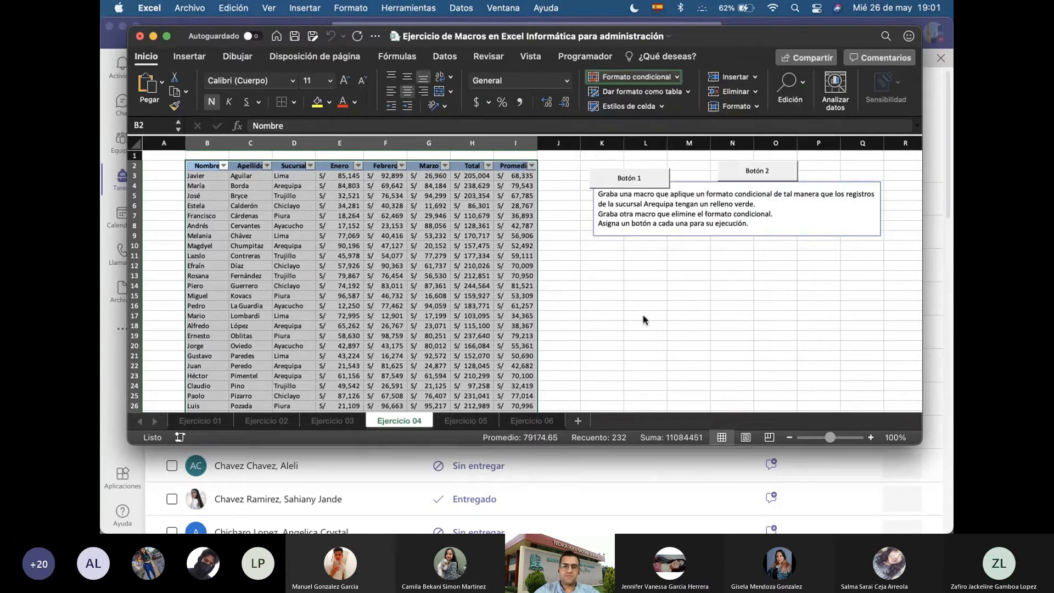
Open the Ejercicio 05 sheet, and in Notes copy the Ejercicio 5 Macros instructions from the heading through item 6
{"action": "left_click", "coordinate": [485, 422]}
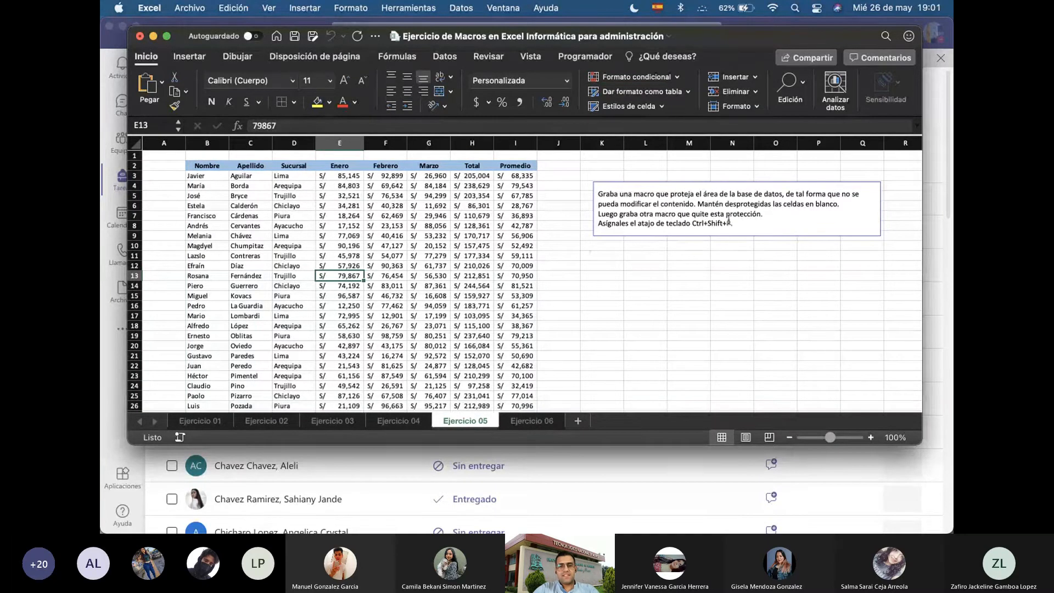
{"action": "mouse_move", "coordinate": [491, 507]}
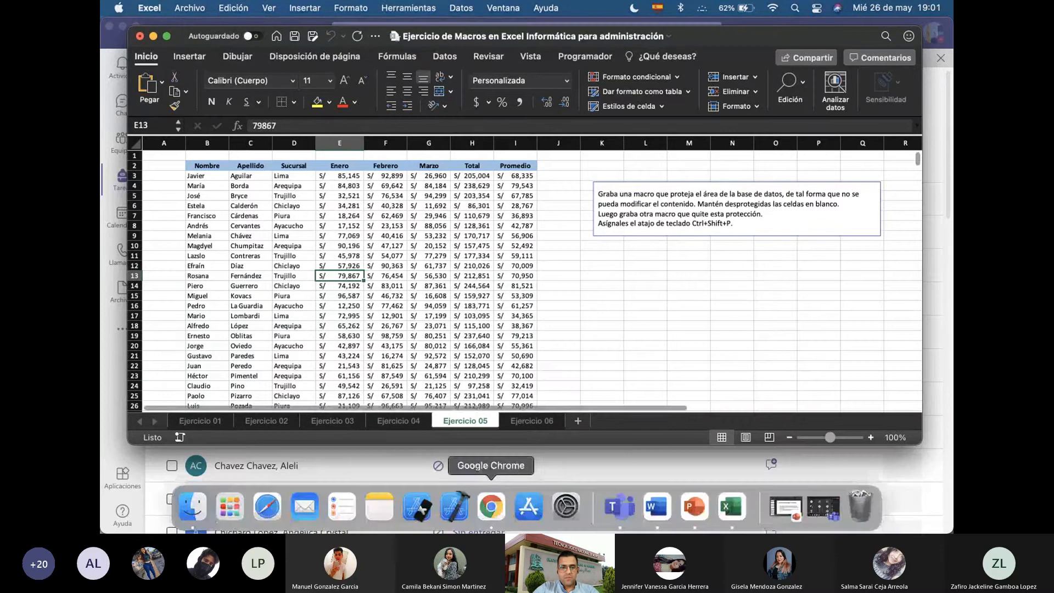
{"action": "left_click", "coordinate": [373, 516]}
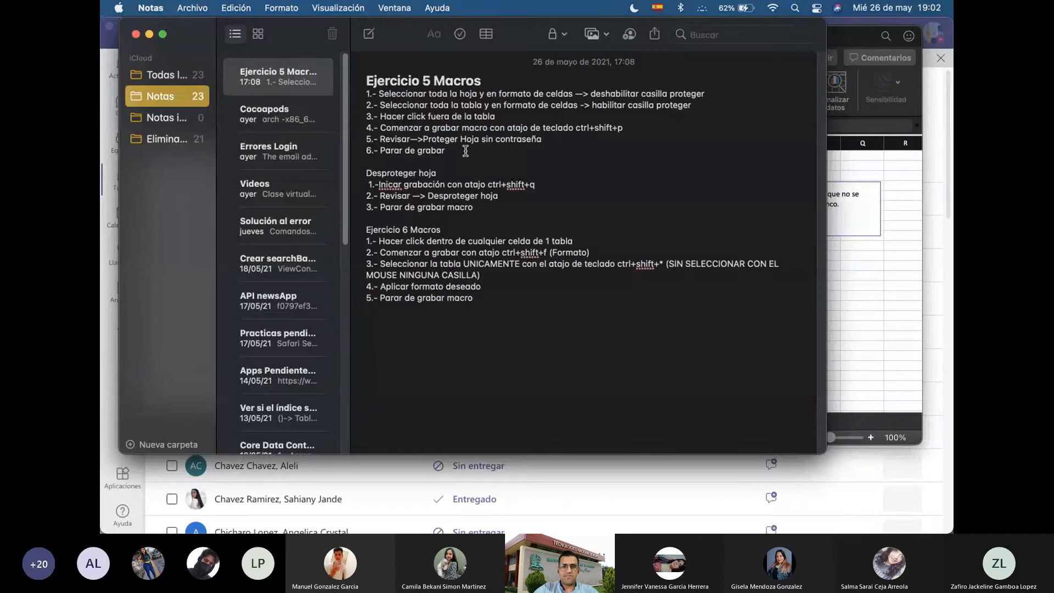
{"action": "left_click_drag", "start_coordinate": [465, 150], "coordinate": [370, 84]}
{"action": "key", "text": "super+c"}
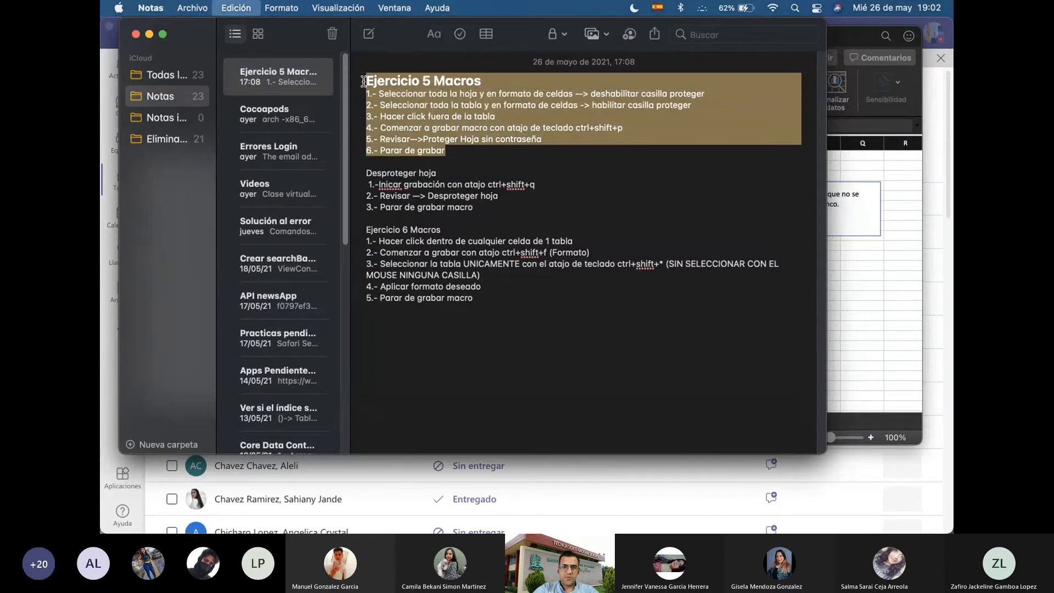
Switch to Teams, send the copied Ejercicio 5 instructions in the meeting chat, and return to the Excel workbook
{"action": "left_click", "coordinate": [816, 467]}
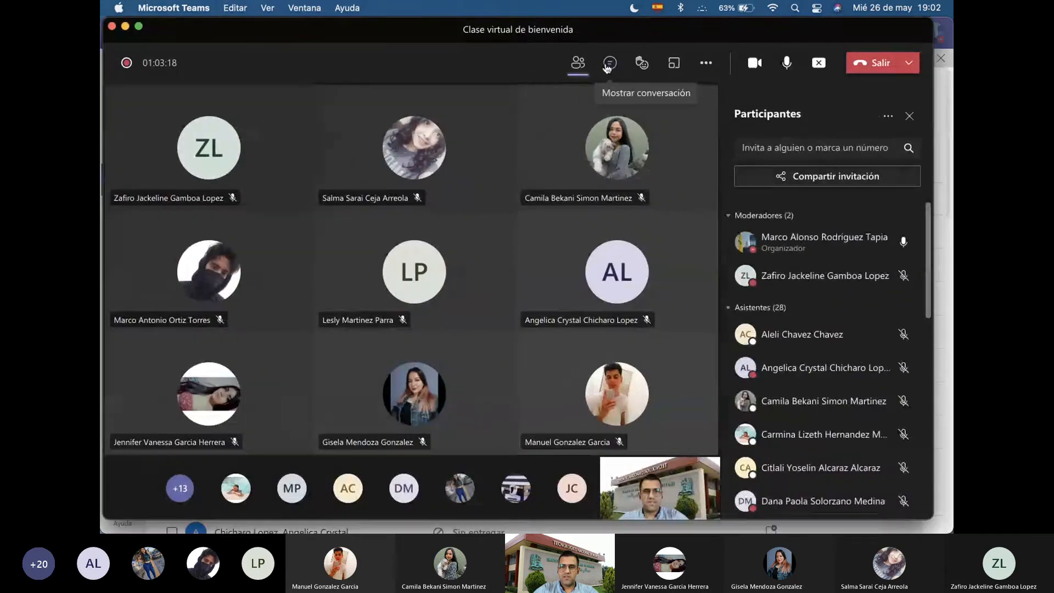
{"action": "left_click", "coordinate": [610, 62]}
{"action": "left_click", "coordinate": [854, 473]}
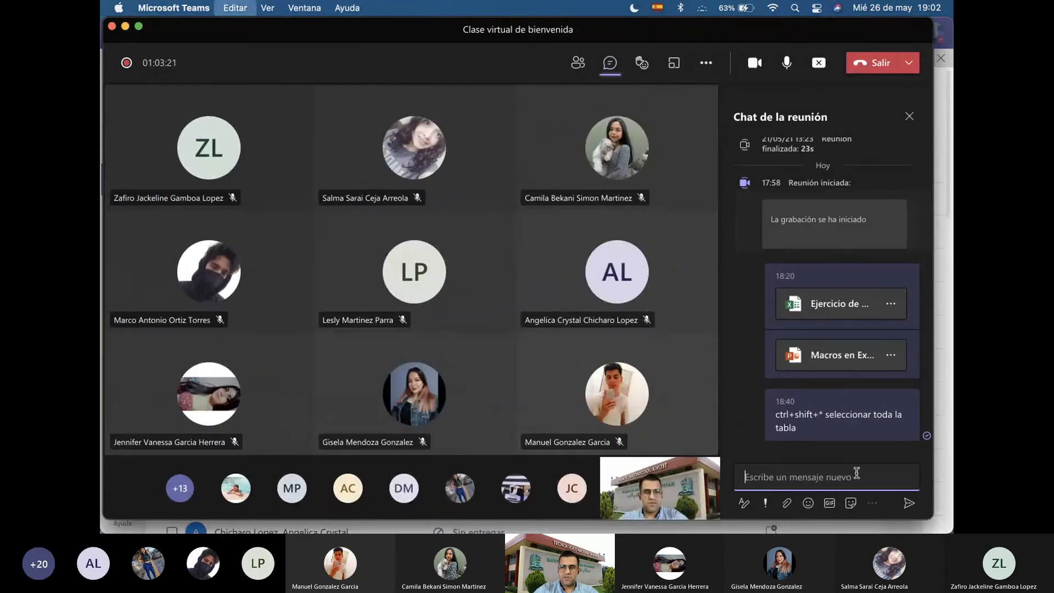
{"action": "key", "text": "super+v"}
{"action": "key", "text": "Return"}
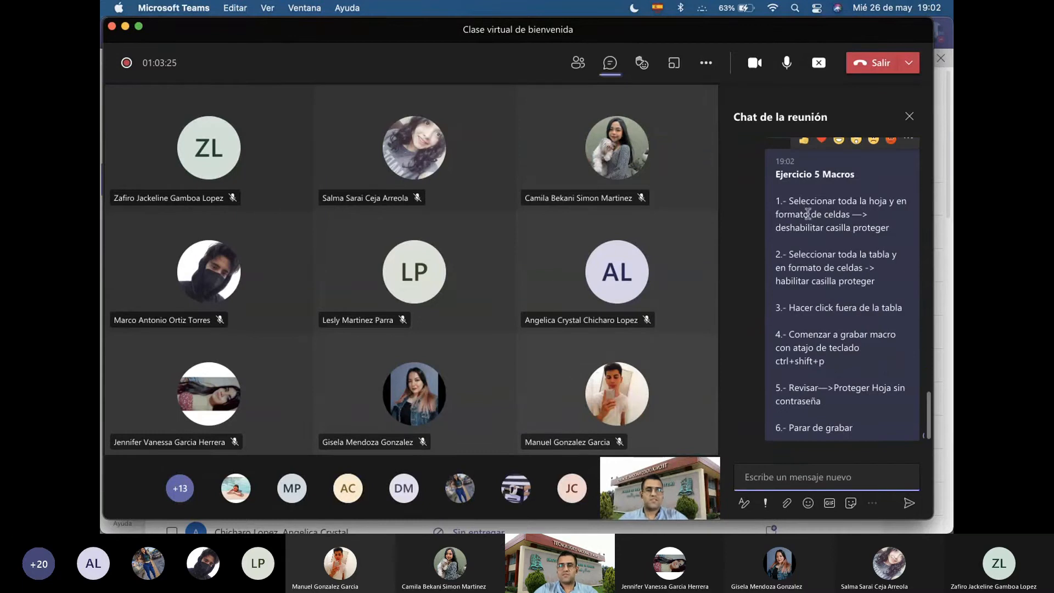
{"action": "left_click", "coordinate": [125, 26]}
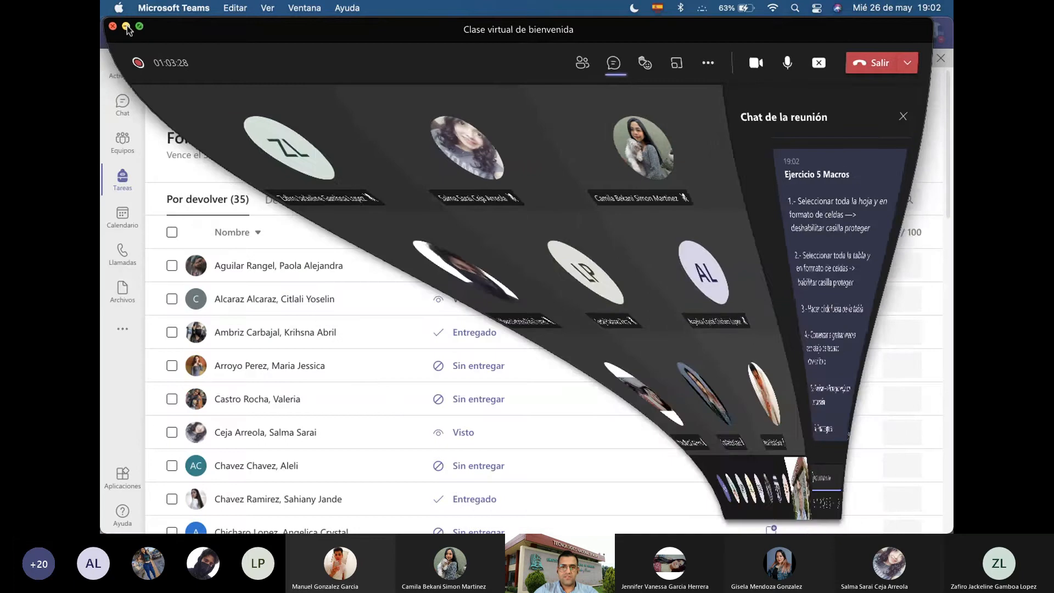
{"action": "key", "text": "super+Tab"}
{"action": "key", "text": "super+Tab"}
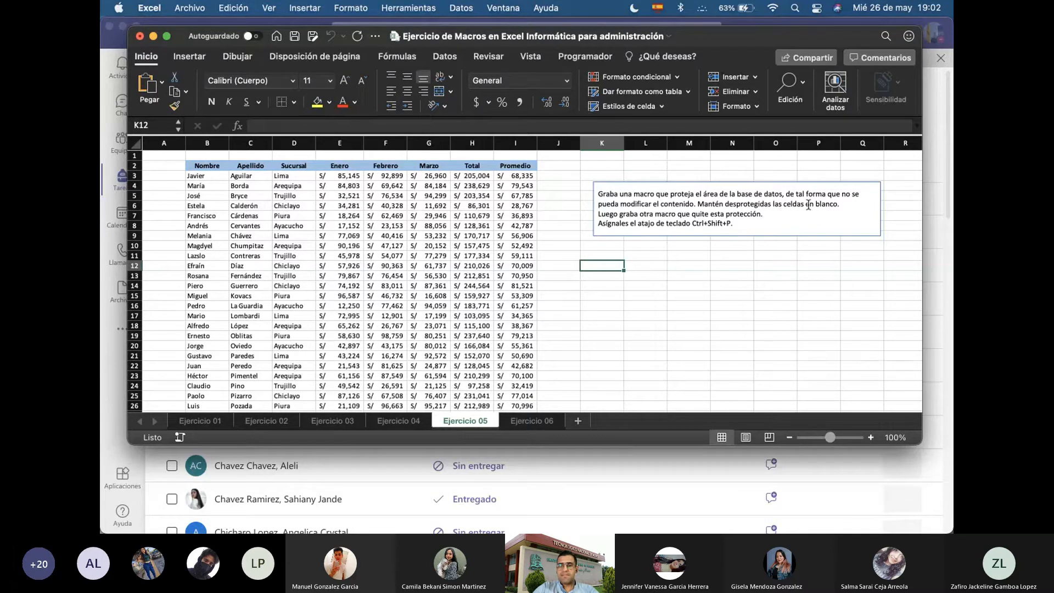
Enter trial text "asasas" in cell G13 of the table and "as" in blank cells K13 and K16
{"action": "left_click", "coordinate": [354, 217]}
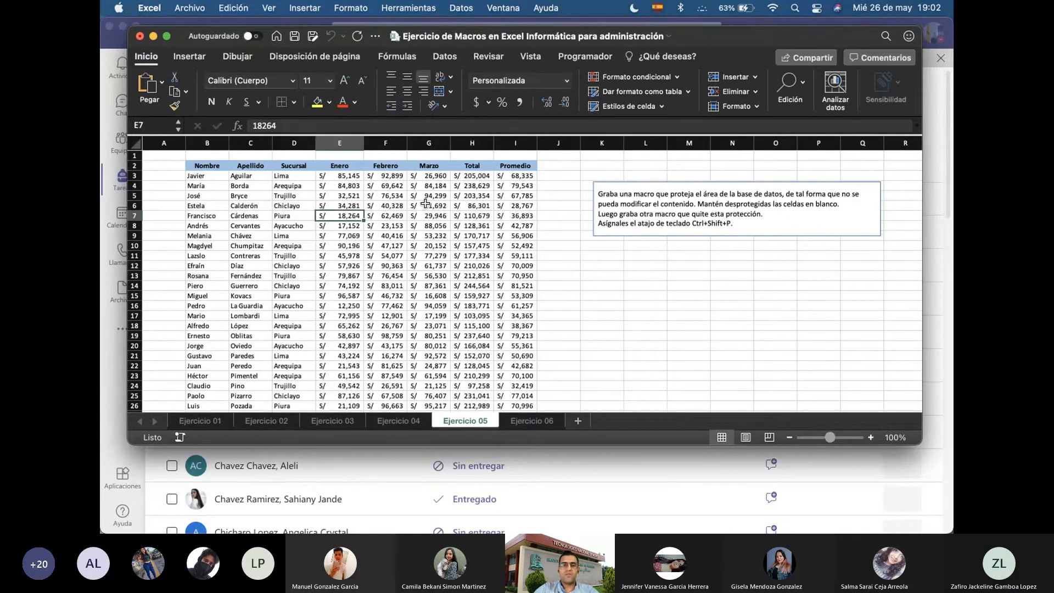
{"action": "left_click", "coordinate": [442, 276]}
{"action": "type", "text": "asasas"}
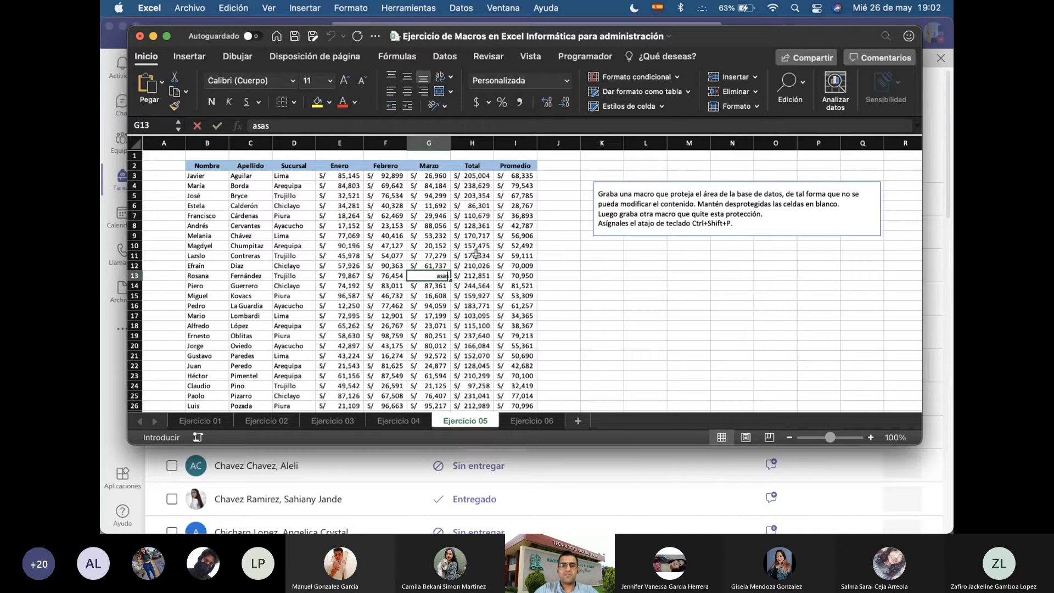
{"action": "left_click", "coordinate": [567, 278]}
{"action": "left_click", "coordinate": [610, 276]}
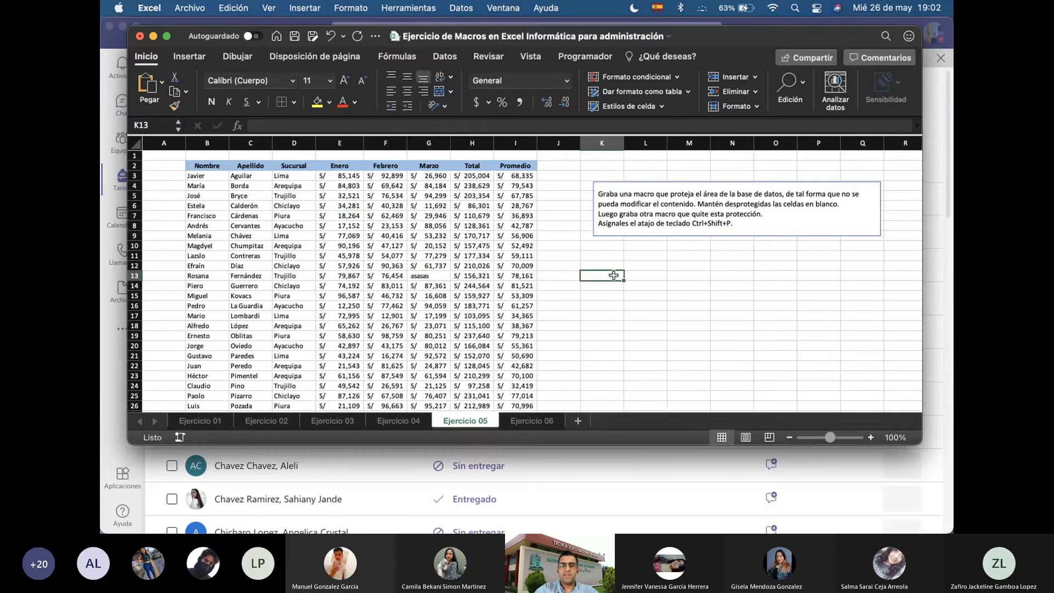
{"action": "type", "text": "as"}
{"action": "left_click", "coordinate": [607, 304]}
{"action": "type", "text": "as"}
{"action": "left_click", "coordinate": [575, 298]}
{"action": "left_click", "coordinate": [600, 262]}
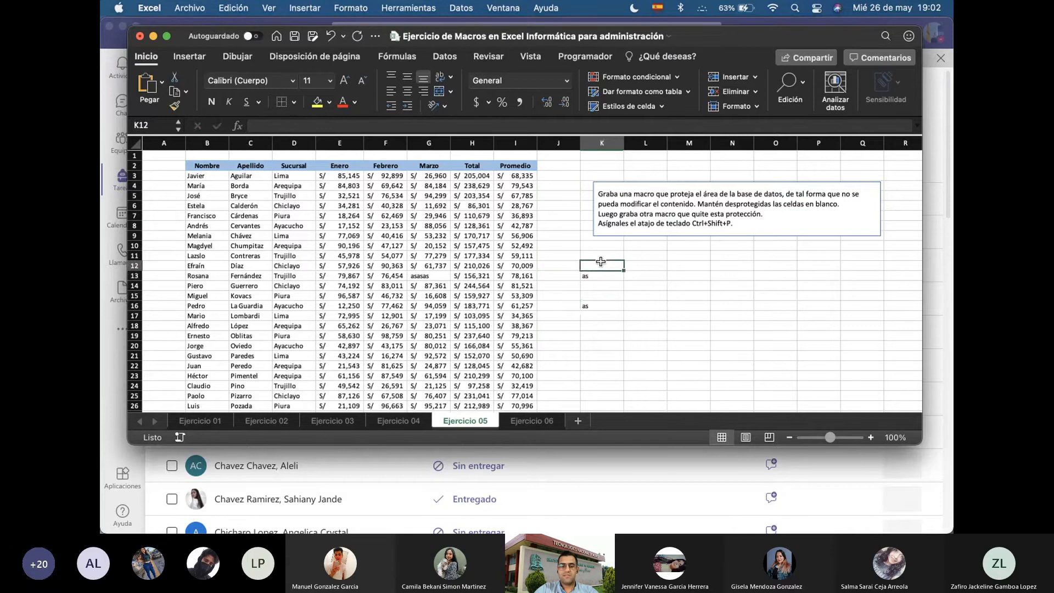
Undo the three trial text entries in the table and the blank cells
{"action": "key", "text": "super+z"}
{"action": "key", "text": "super+z"}
{"action": "key", "text": "super+z"}
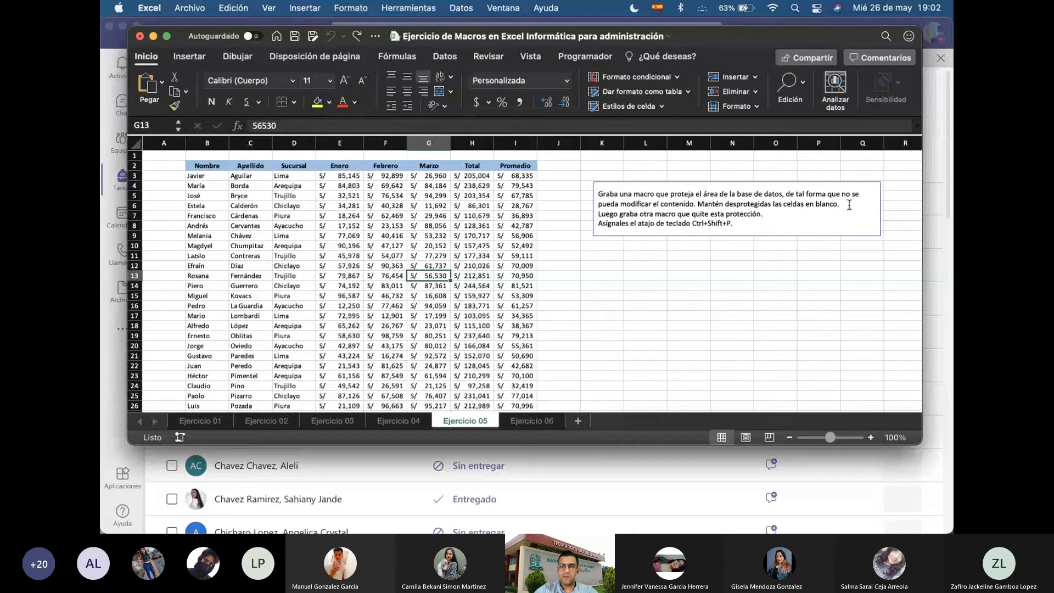
Add the line "Para quitar el atajo de teclado Ctrl+Shift+Q." at the end of the exercise's instruction text box
{"action": "left_click", "coordinate": [647, 220]}
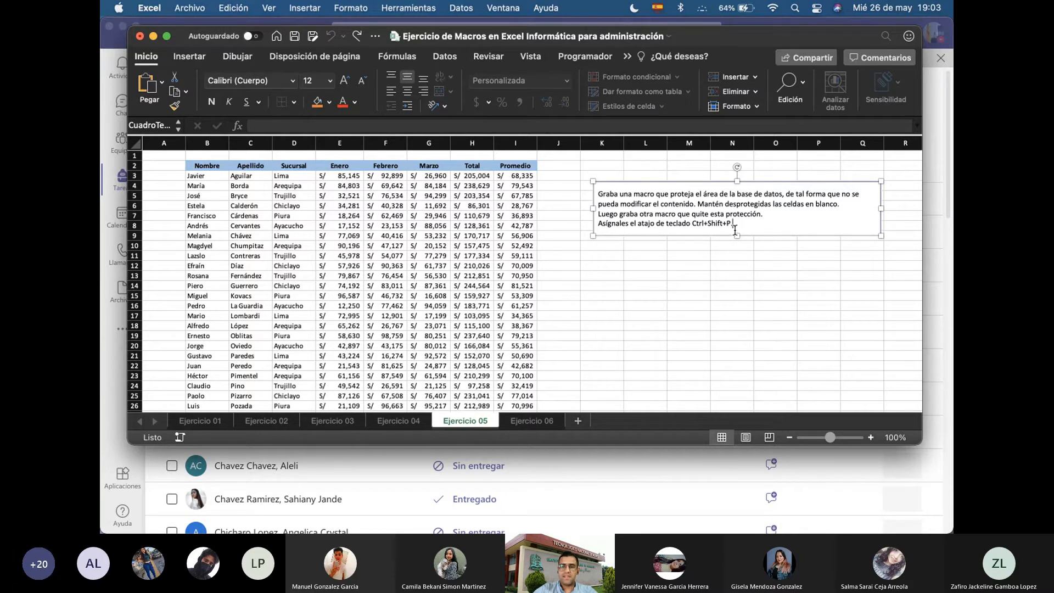
{"action": "key", "text": "Return"}
{"action": "type", "text": "Pa"}
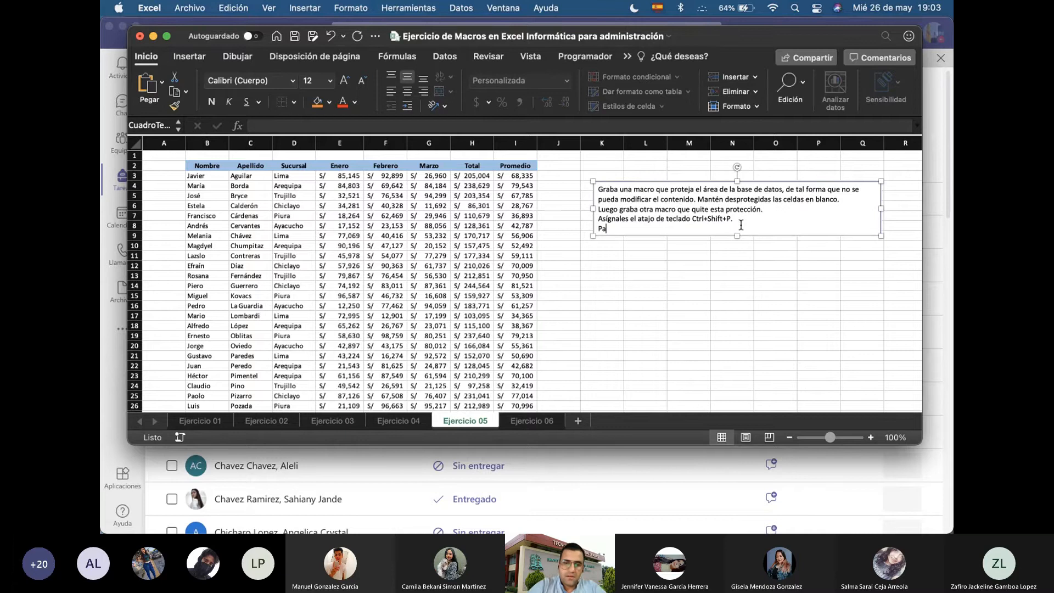
{"action": "type", "text": "ra quitar"}
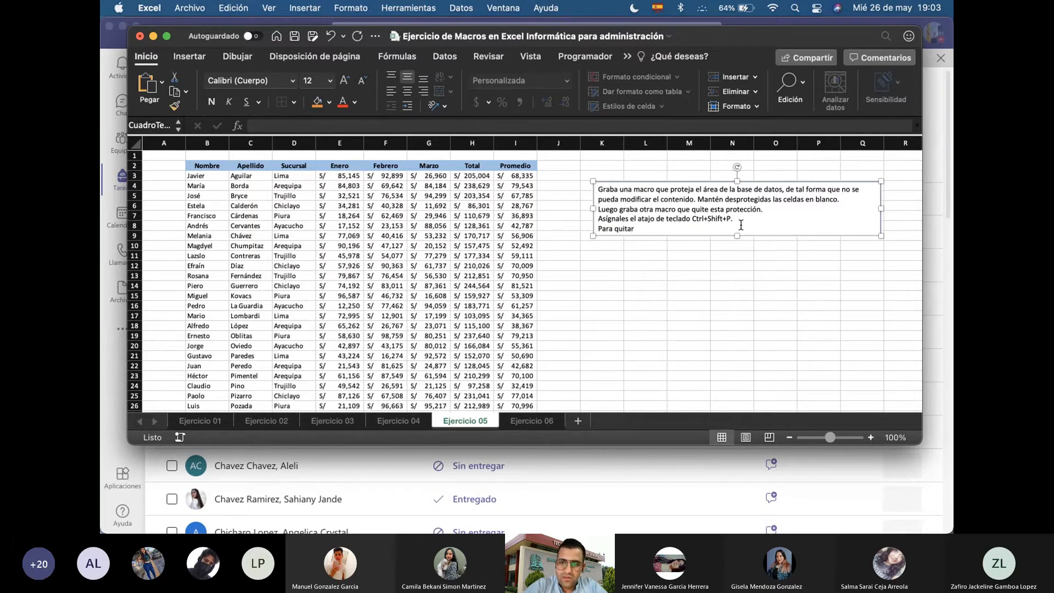
{"action": "type", "text": " el atajo de teclado"}
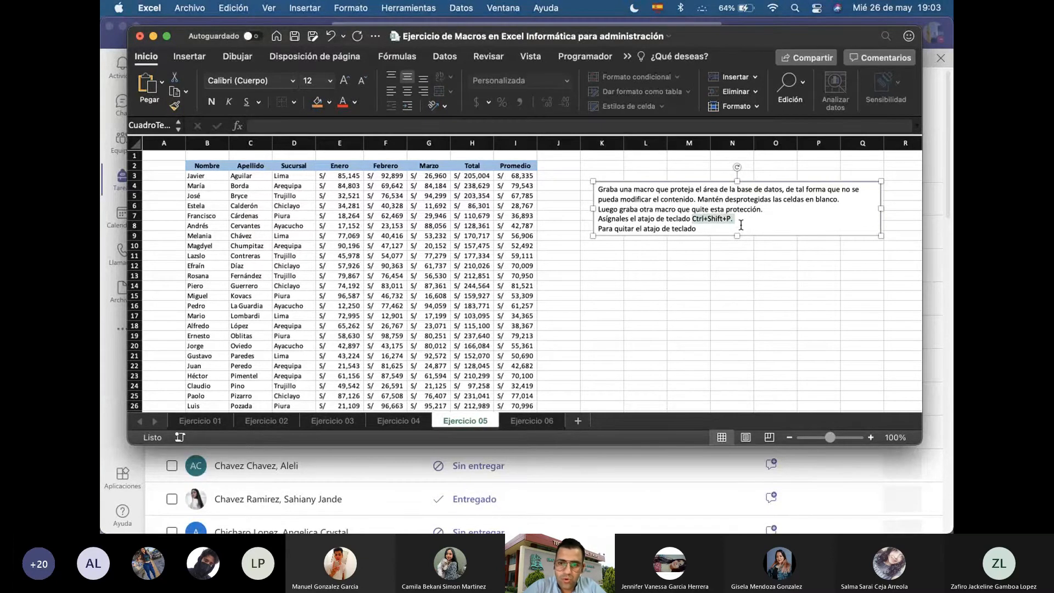
{"action": "type", "text": "Ctrl+Shift+P."}
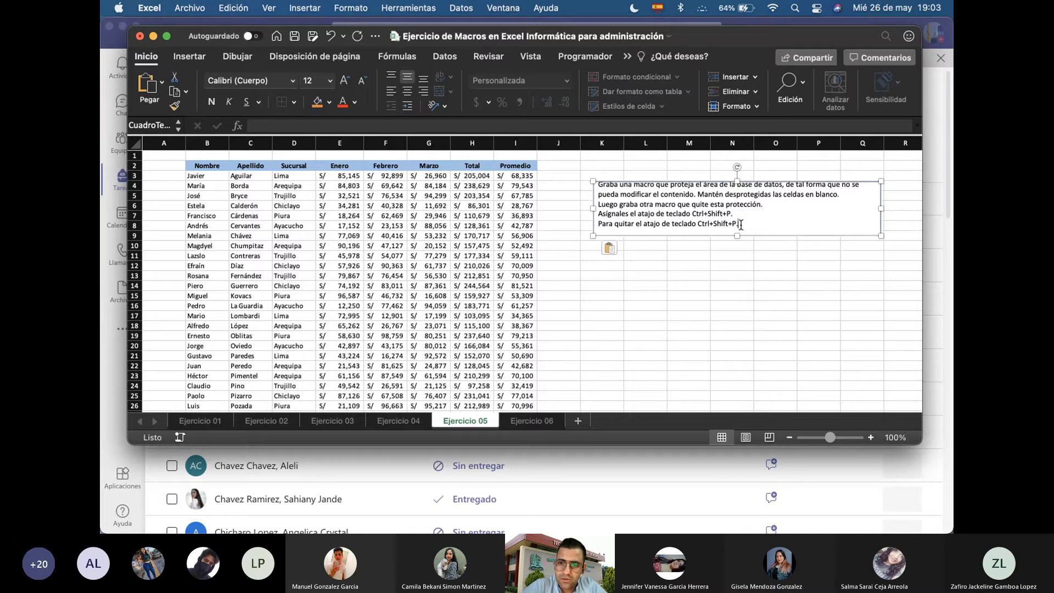
{"action": "key", "text": "BackSpace"}
{"action": "key", "text": "BackSpace"}
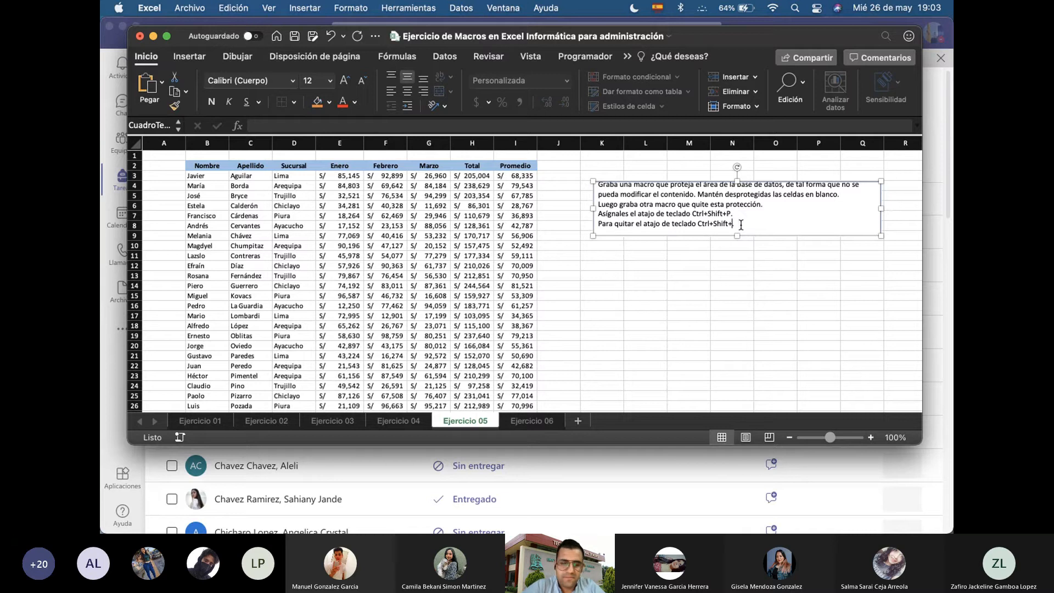
{"action": "type", "text": "Q."}
{"action": "left_click", "coordinate": [728, 256]}
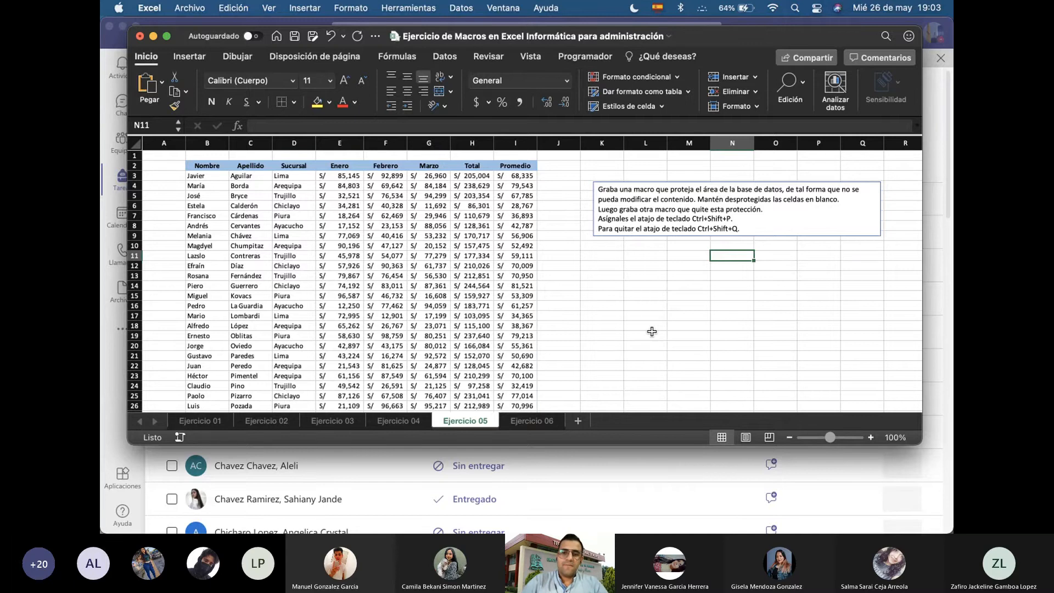
Review the Ejercicio 5 Macros steps in Notes against the Ejercicio 05 sheet in Excel
{"action": "key", "text": "super+Tab"}
{"action": "key", "text": "super+Tab"}
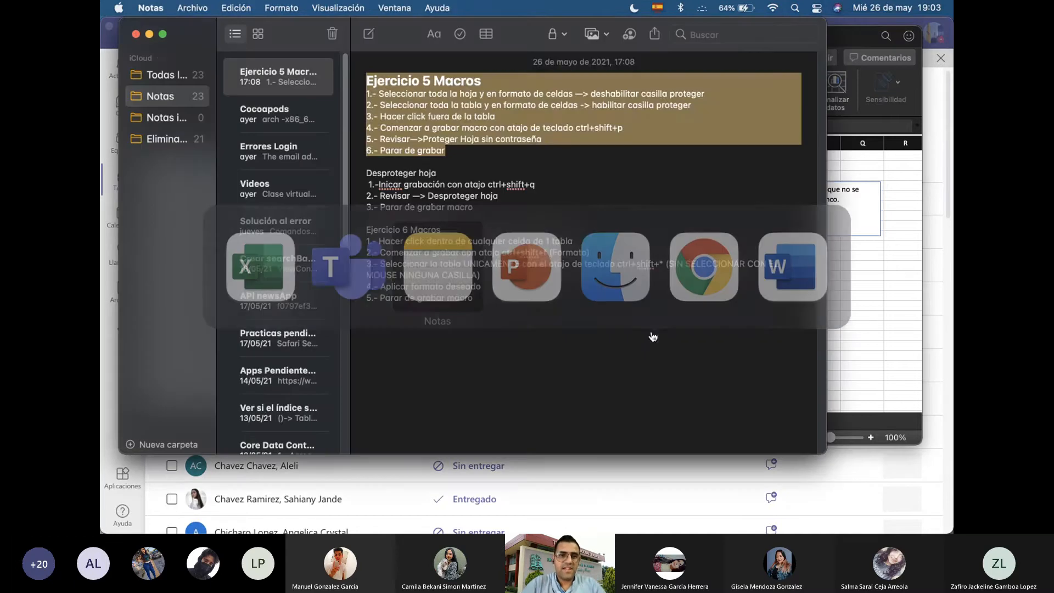
{"action": "left_click", "coordinate": [429, 94]}
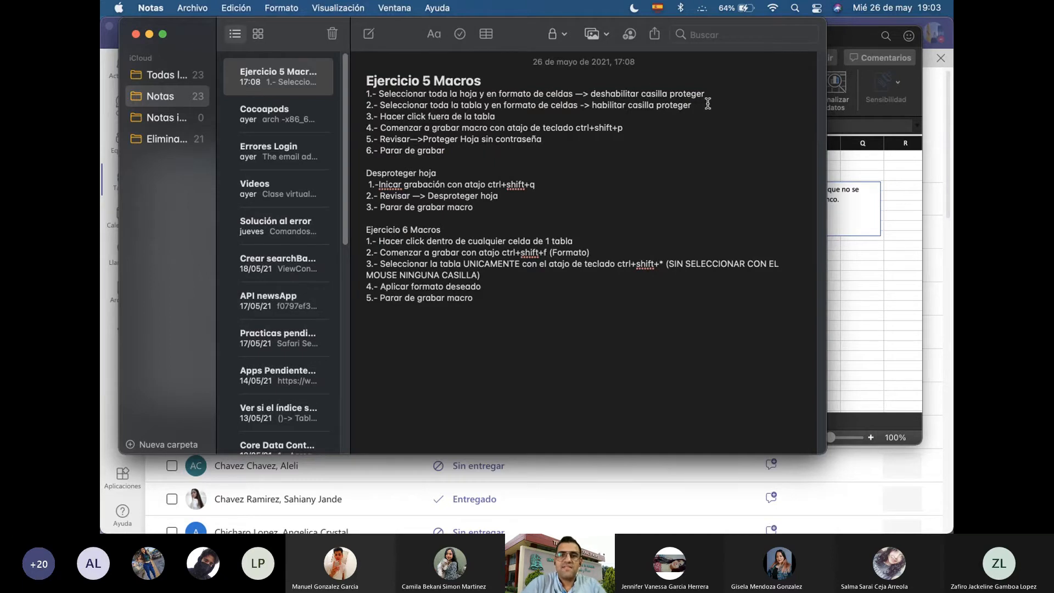
{"action": "left_click", "coordinate": [838, 255]}
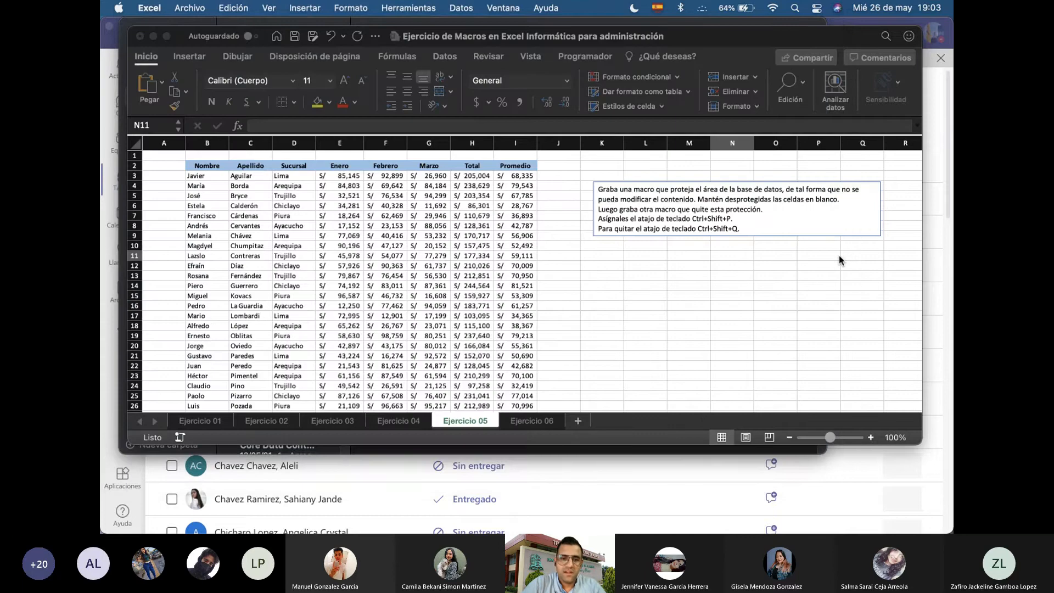
{"action": "key", "text": "super+Tab"}
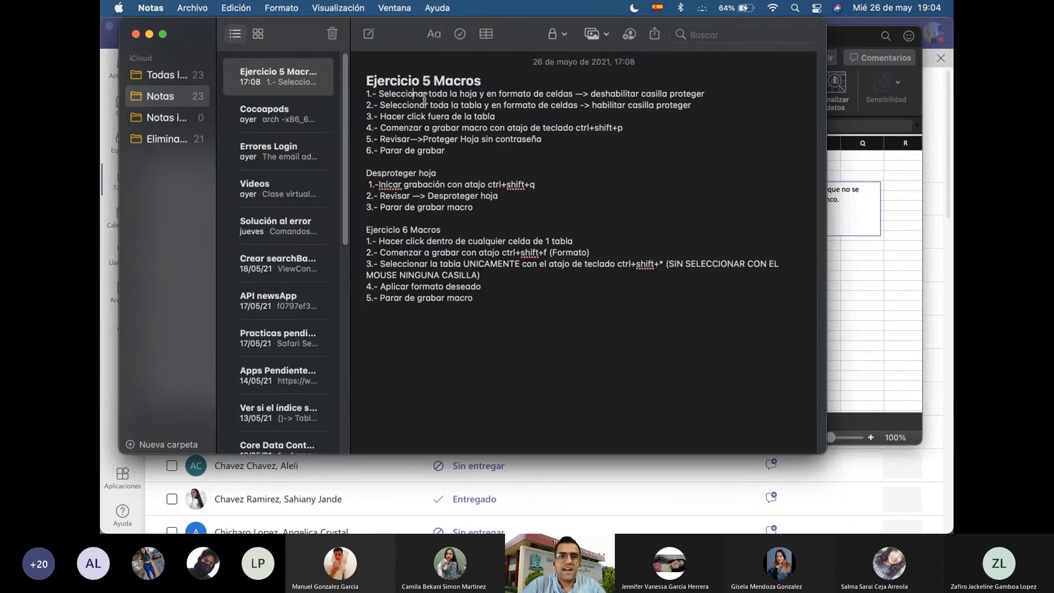
{"action": "key", "text": "super+Tab"}
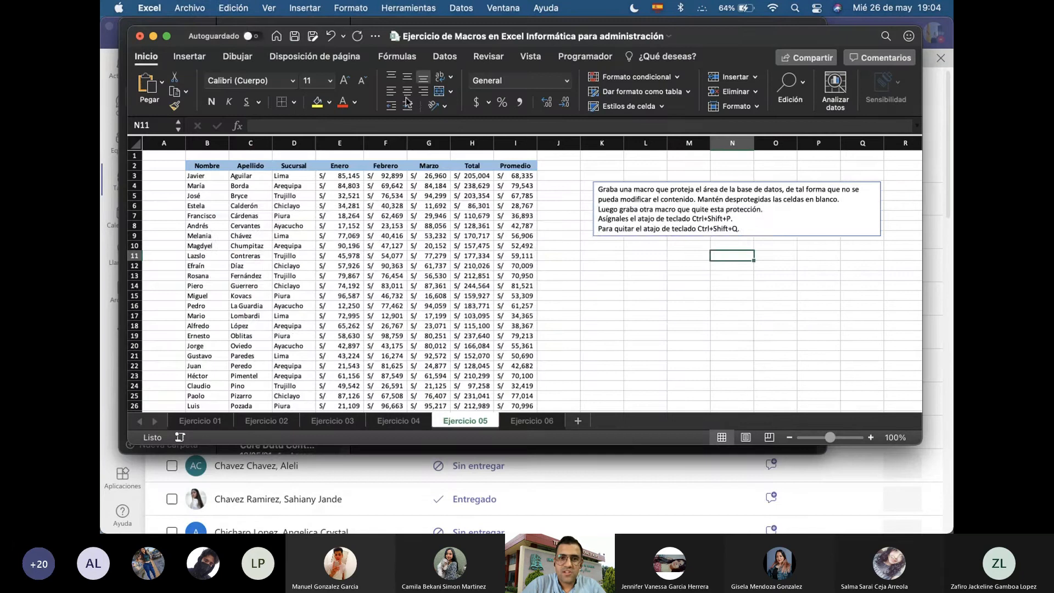
{"action": "key", "text": "super+Tab"}
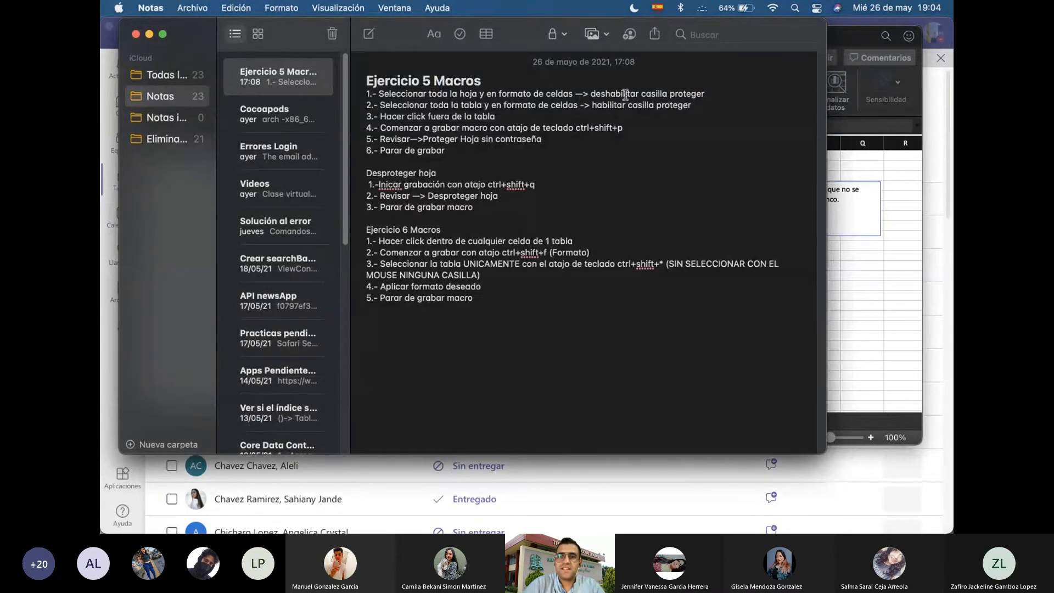
Switch to Excel and turn off the Bloqueado protection option for all cells of the Ejercicio 05 sheet
{"action": "key", "text": "super+Tab"}
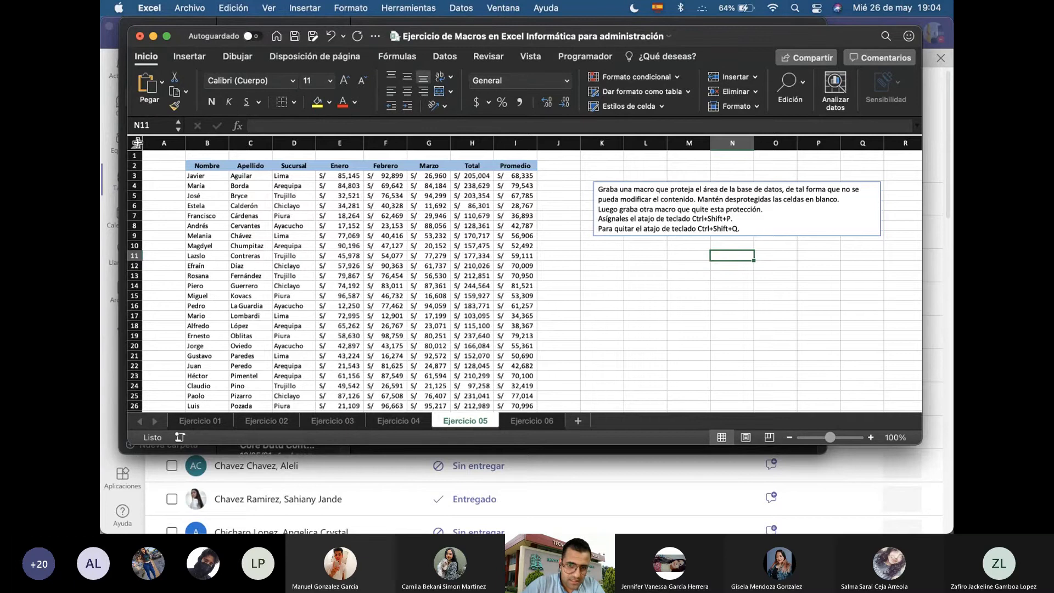
{"action": "left_click", "coordinate": [137, 143]}
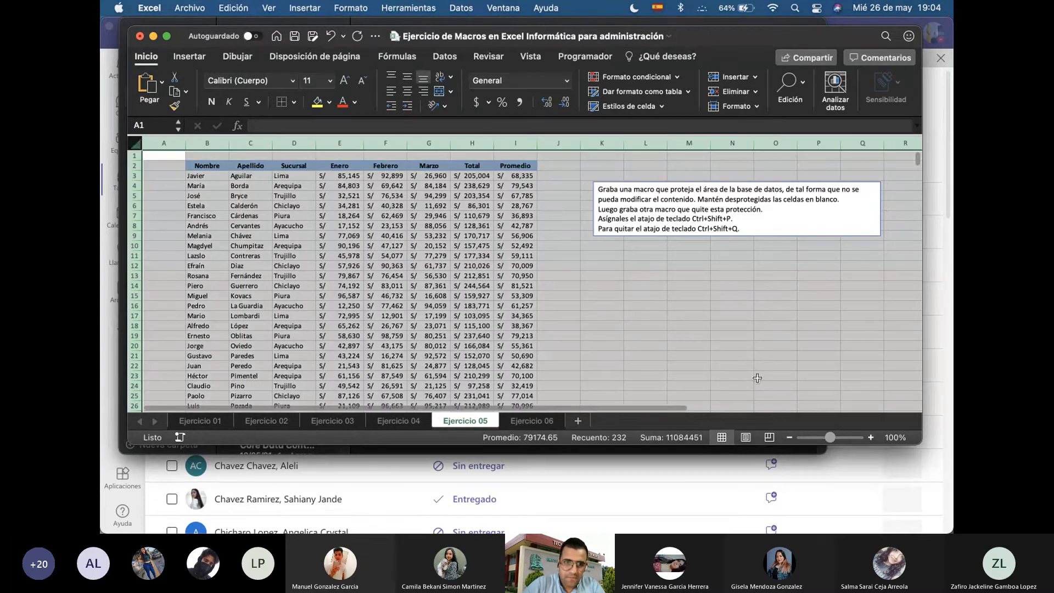
{"action": "right_click", "coordinate": [307, 190]}
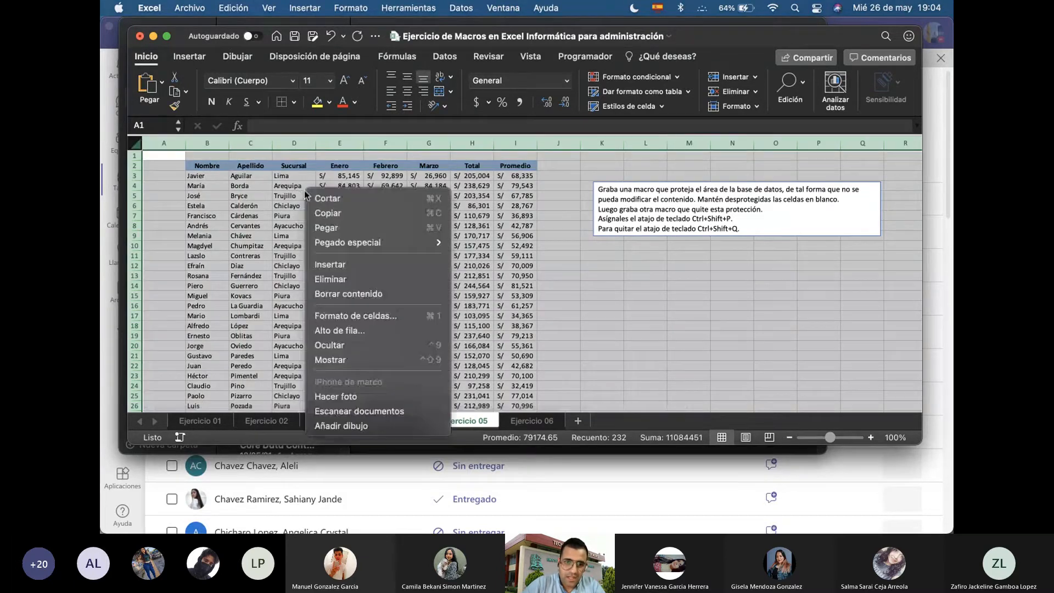
{"action": "left_click", "coordinate": [350, 316]}
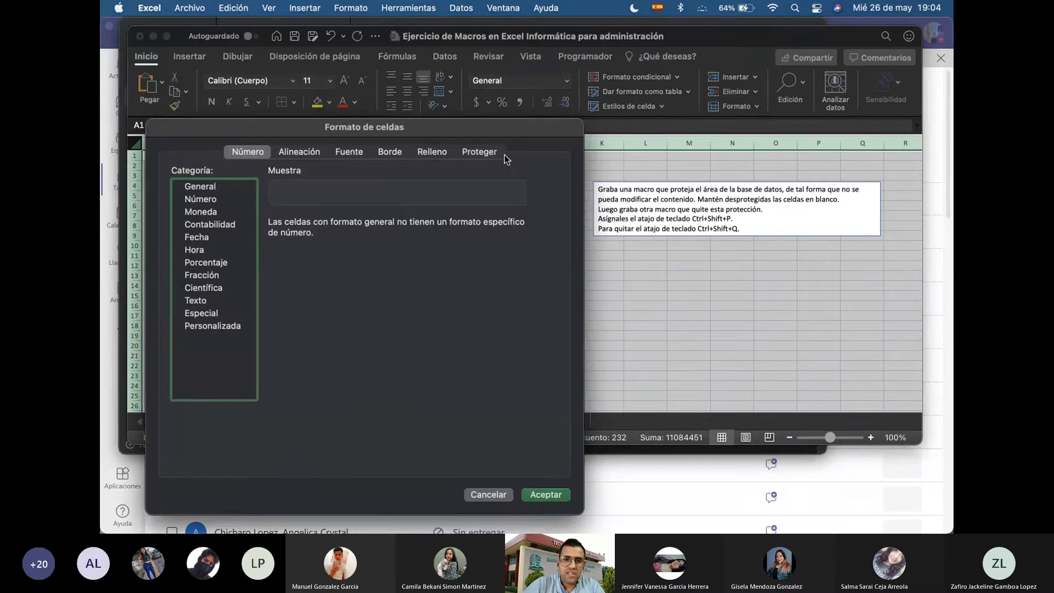
{"action": "left_click", "coordinate": [299, 152]}
{"action": "left_click", "coordinate": [349, 151]}
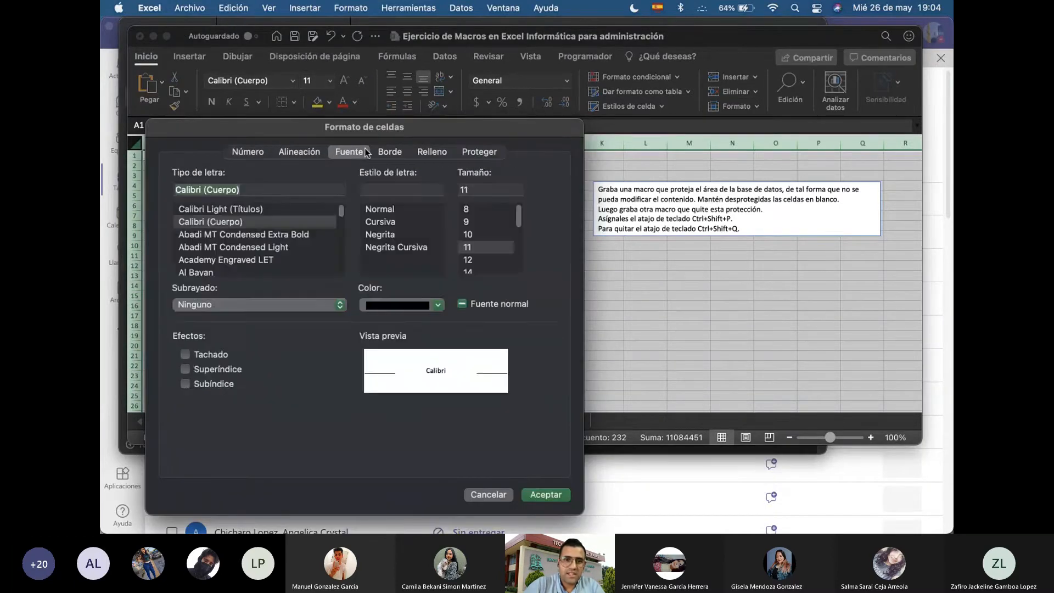
{"action": "left_click", "coordinate": [390, 151]}
{"action": "left_click", "coordinate": [419, 153]}
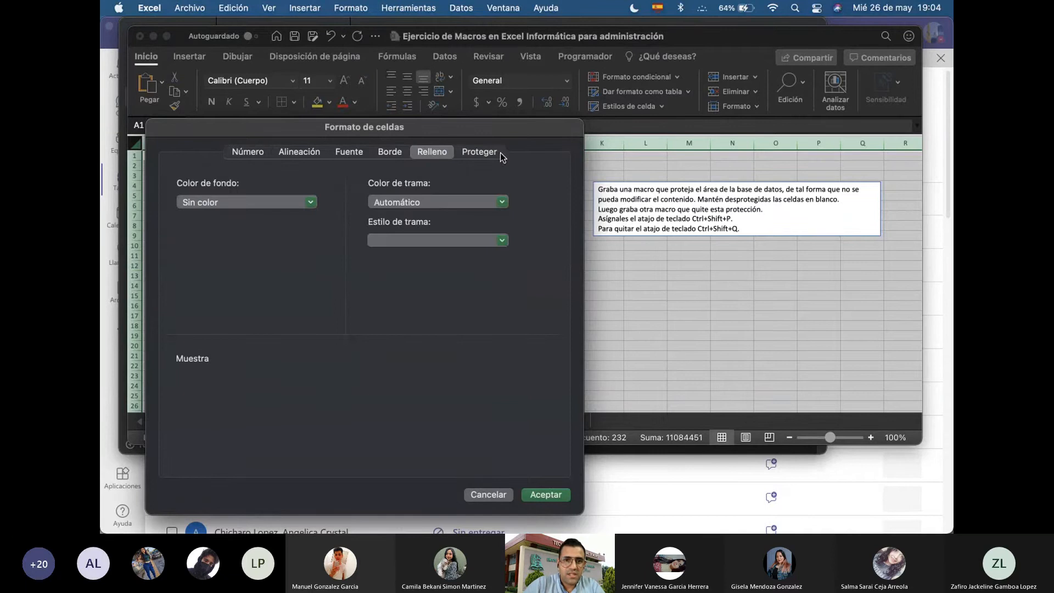
{"action": "left_click", "coordinate": [492, 152]}
{"action": "left_click", "coordinate": [178, 213]}
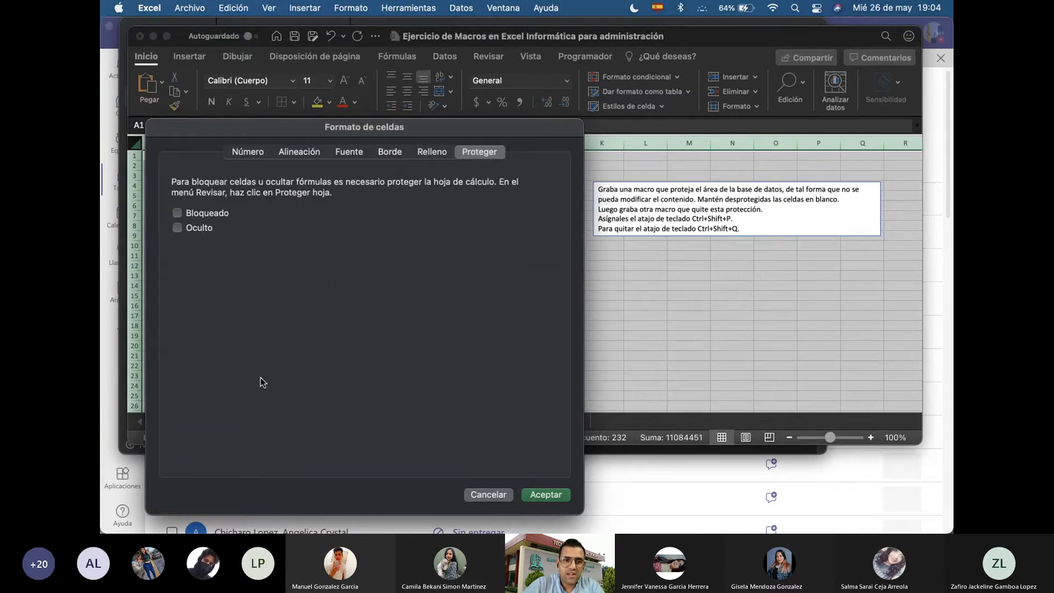
{"action": "left_click", "coordinate": [545, 495]}
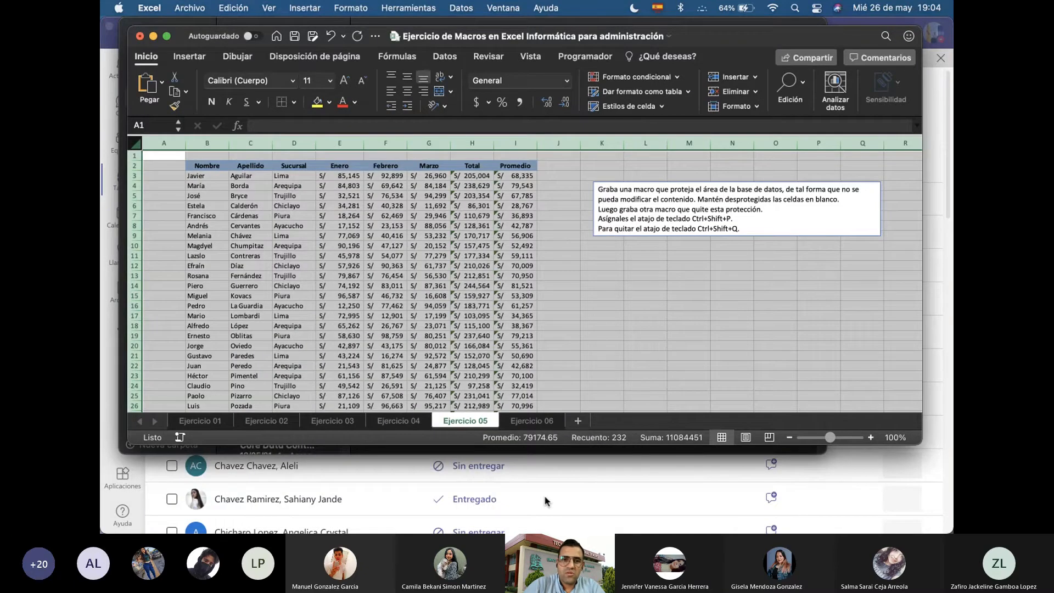
Check instruction 2 in Notes, then enable the Bloqueado protection option for the whole data table in Excel
{"action": "key", "text": "super+Tab"}
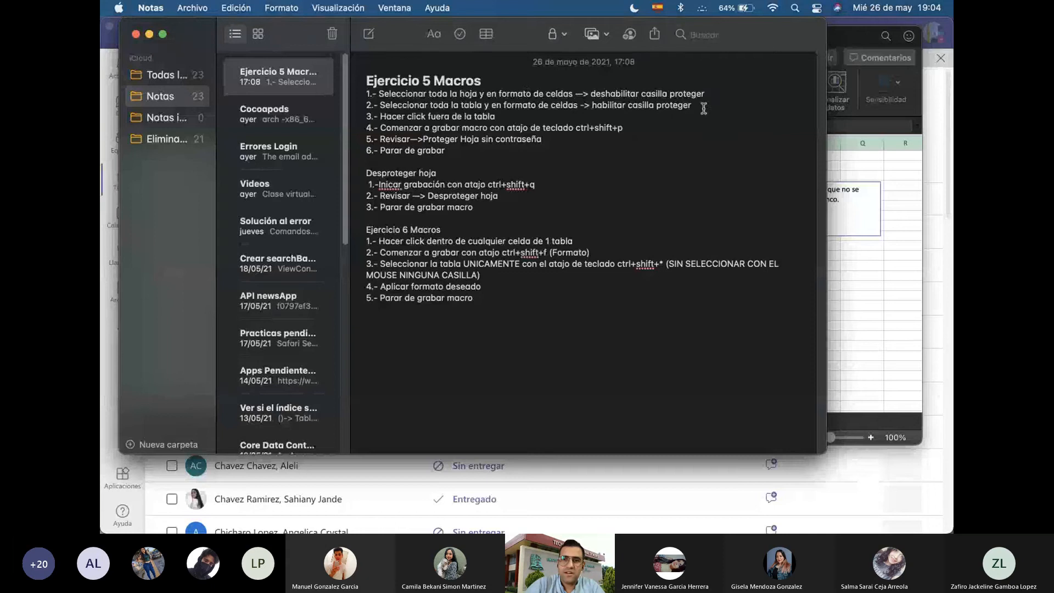
{"action": "left_click_drag", "start_coordinate": [700, 107], "coordinate": [510, 109]}
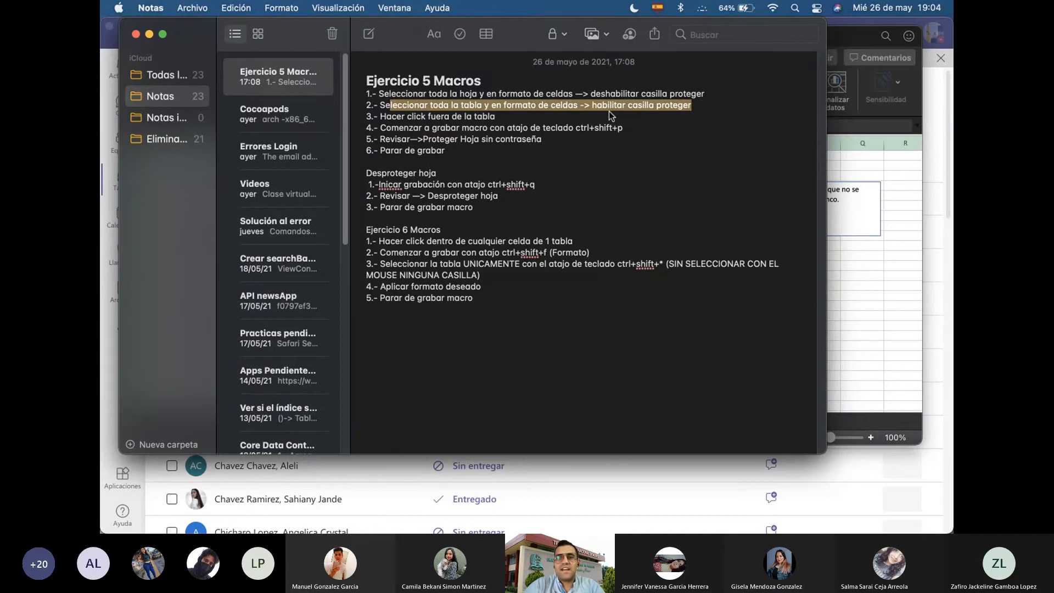
{"action": "key", "text": "super+Tab"}
{"action": "left_click", "coordinate": [269, 203]}
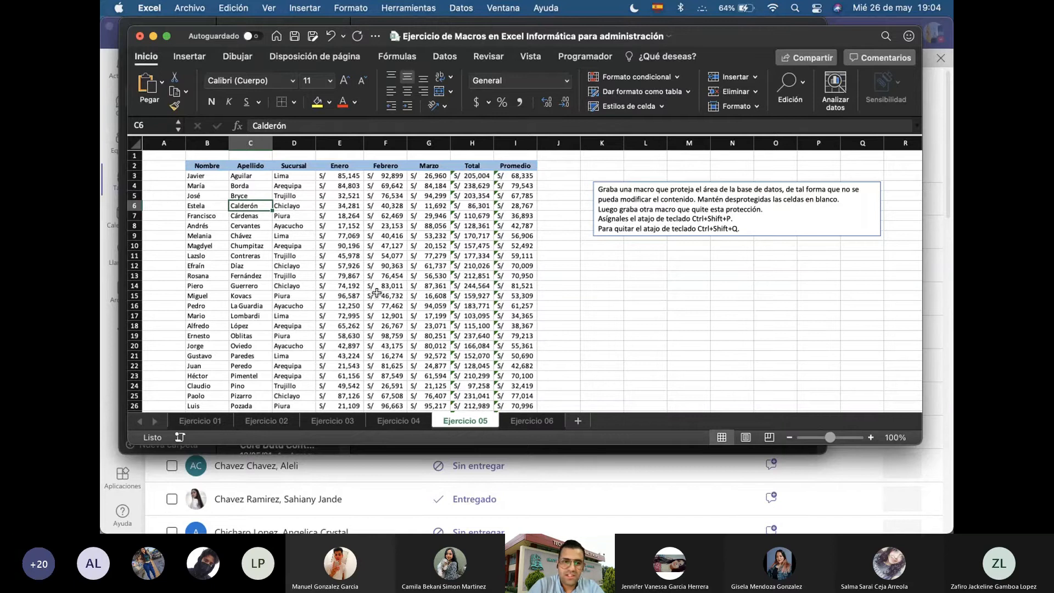
{"action": "key", "text": "super+a"}
{"action": "right_click", "coordinate": [361, 215]}
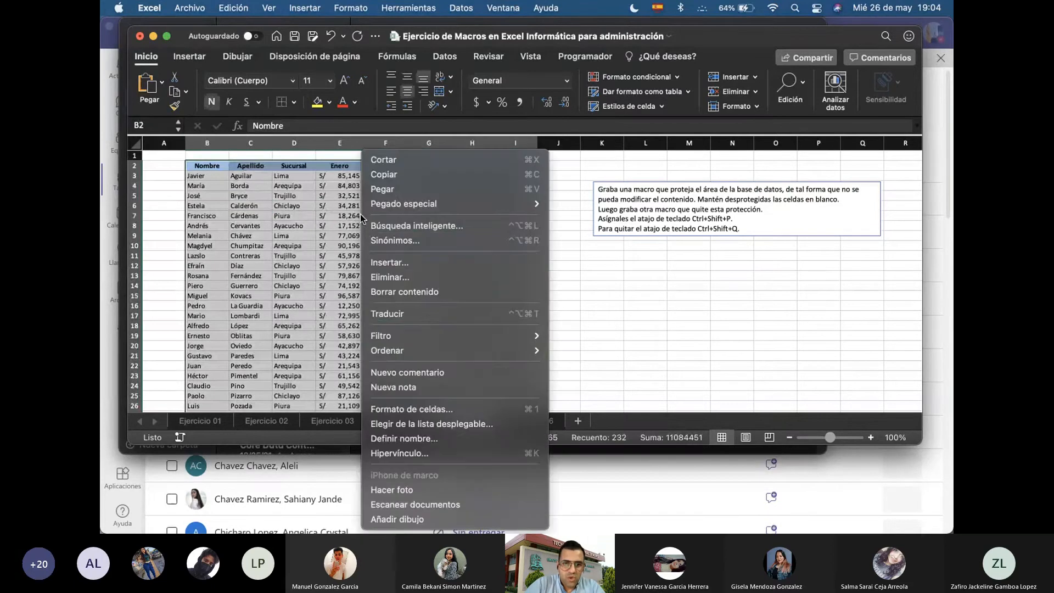
{"action": "left_click", "coordinate": [447, 408]}
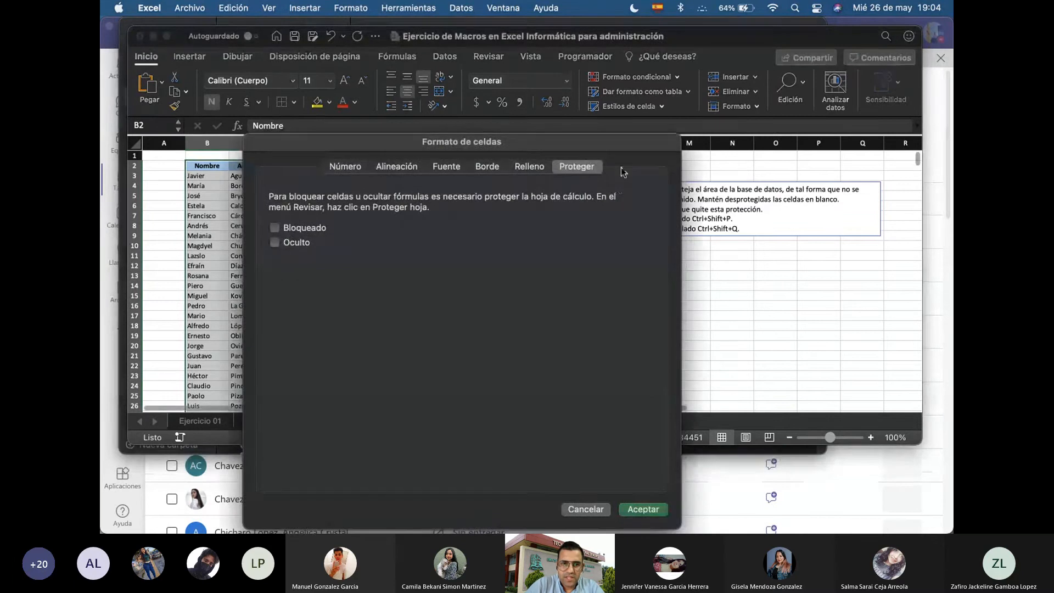
{"action": "left_click", "coordinate": [275, 227]}
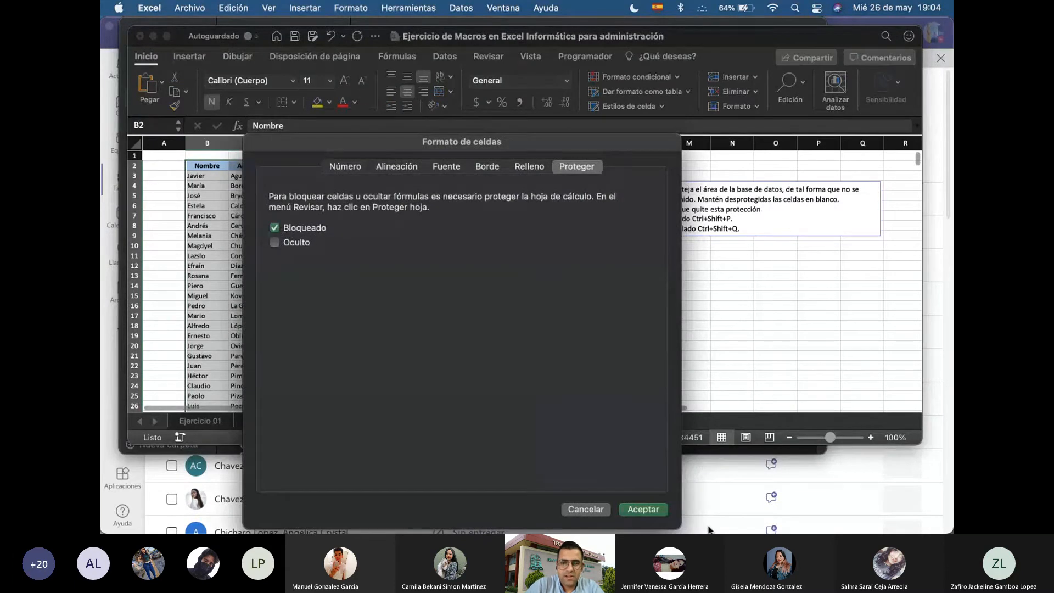
{"action": "left_click", "coordinate": [642, 509]}
Check instruction 3 in Notes and select blank cell L14 outside the table in Excel
{"action": "key", "text": "super+Tab"}
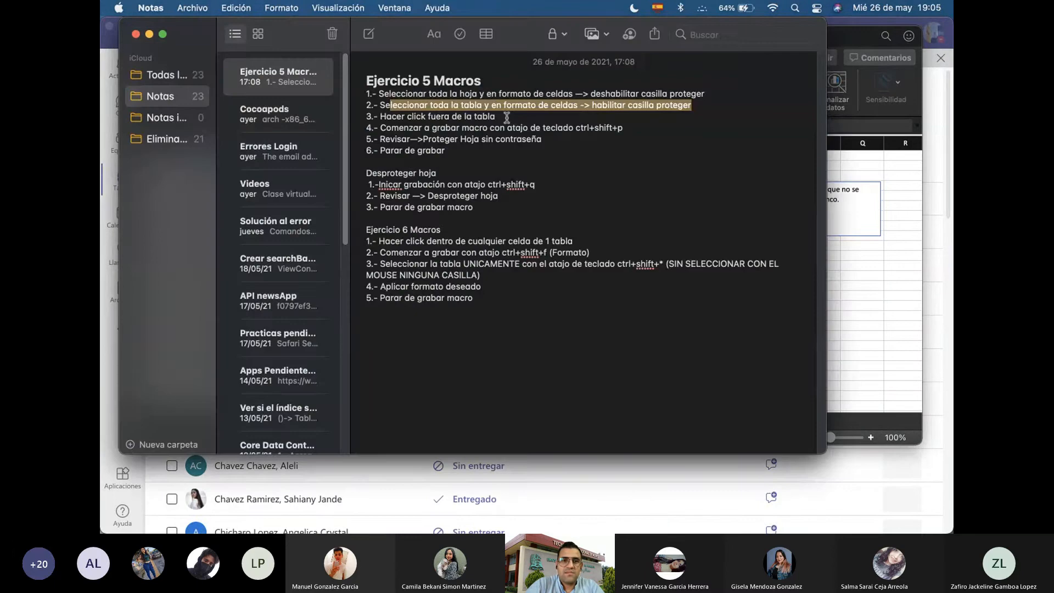
{"action": "key", "text": "super+Tab"}
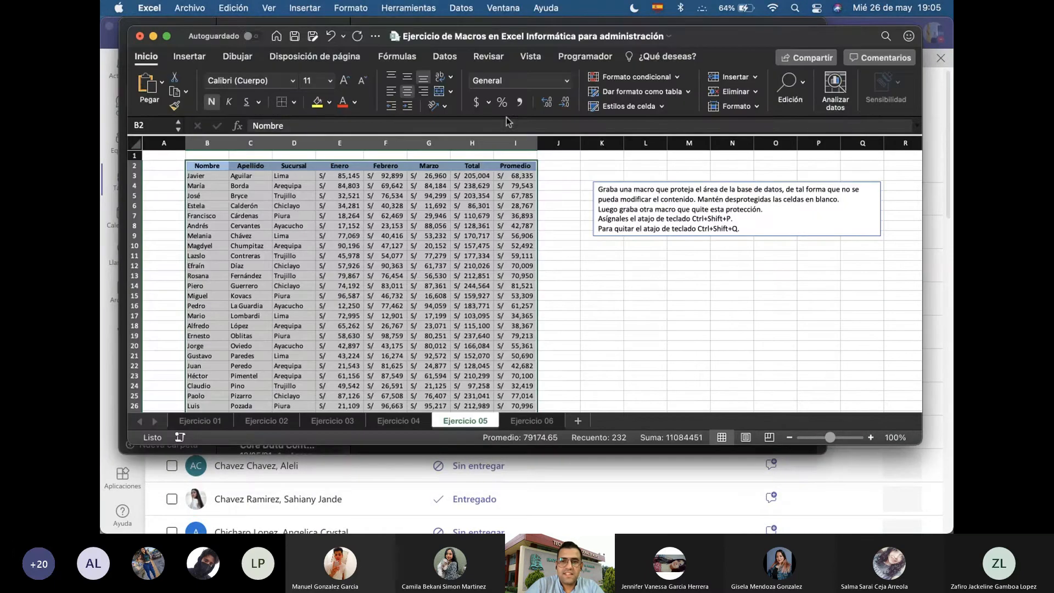
{"action": "left_click", "coordinate": [607, 346]}
Check the required shortcut in Notes and start recording a macro named ProtegerTabla in Excel with the shortcut Ctrl+Shift+P
{"action": "key", "text": "super+Tab"}
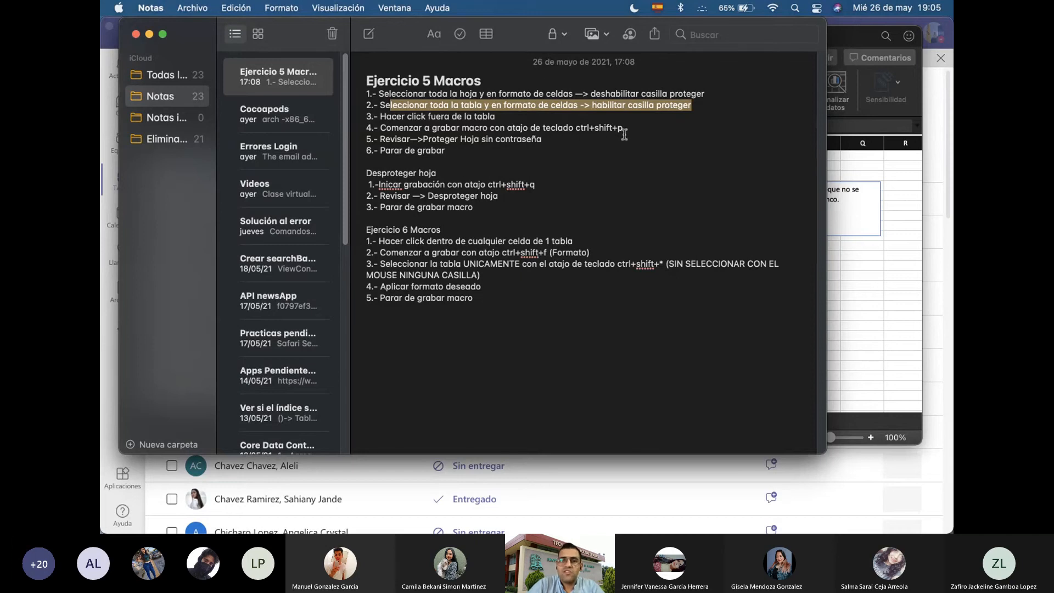
{"action": "key", "text": "super+Tab"}
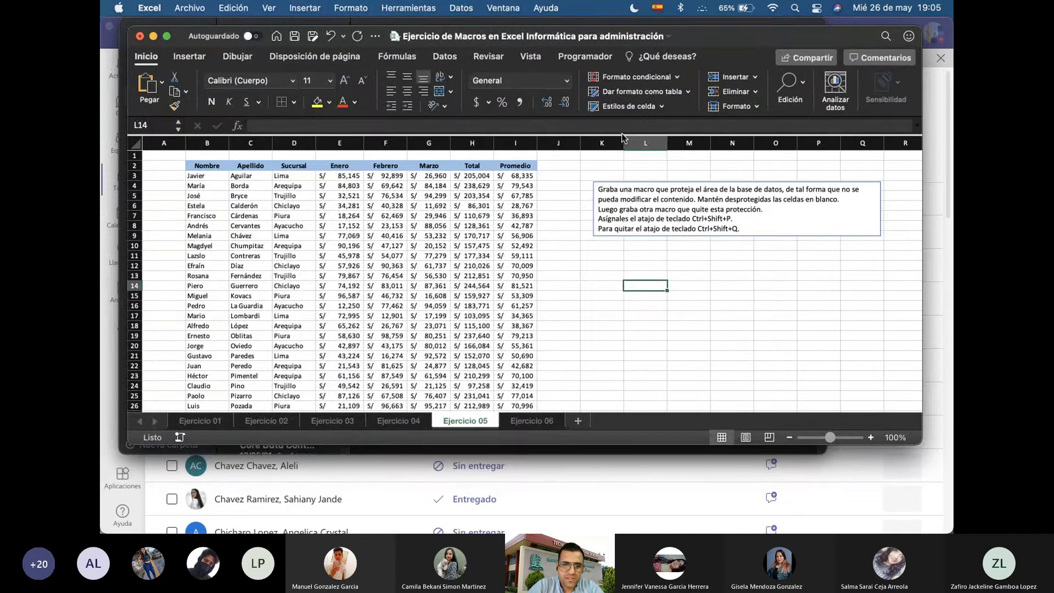
{"action": "left_click", "coordinate": [584, 56]}
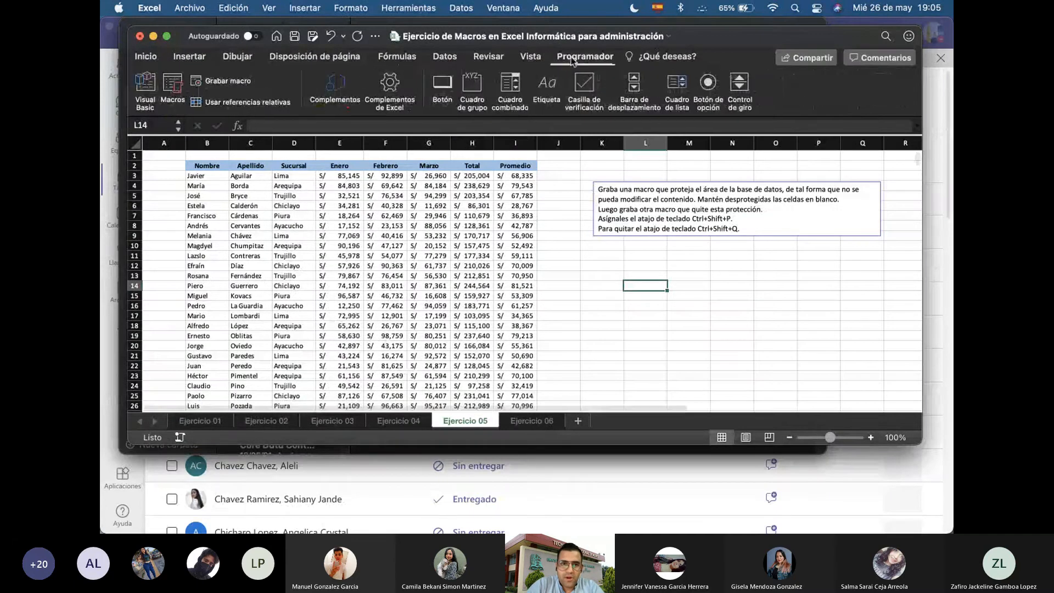
{"action": "left_click", "coordinate": [205, 81]}
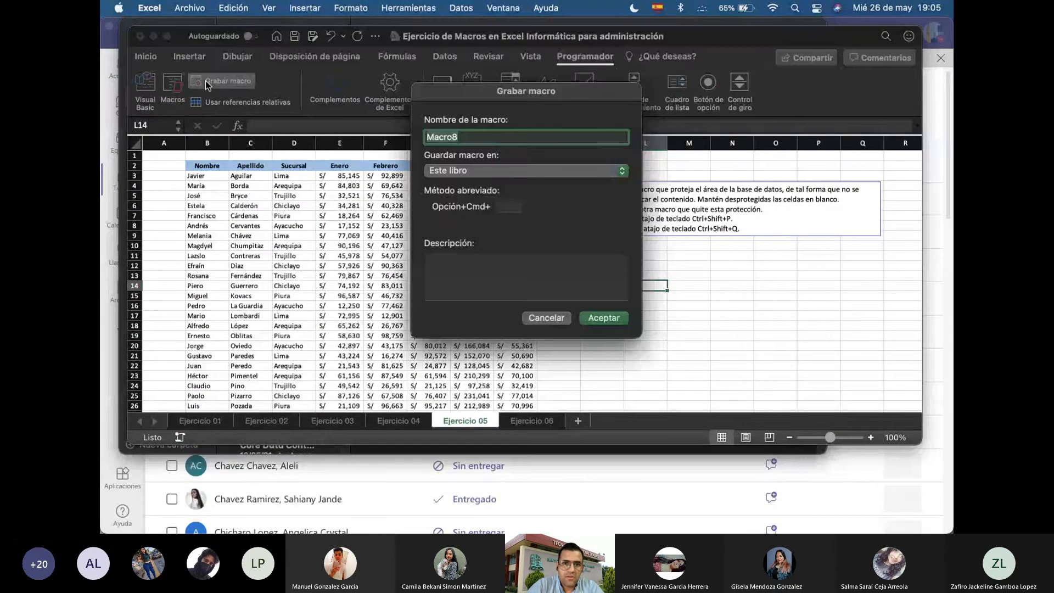
{"action": "type", "text": "P"}
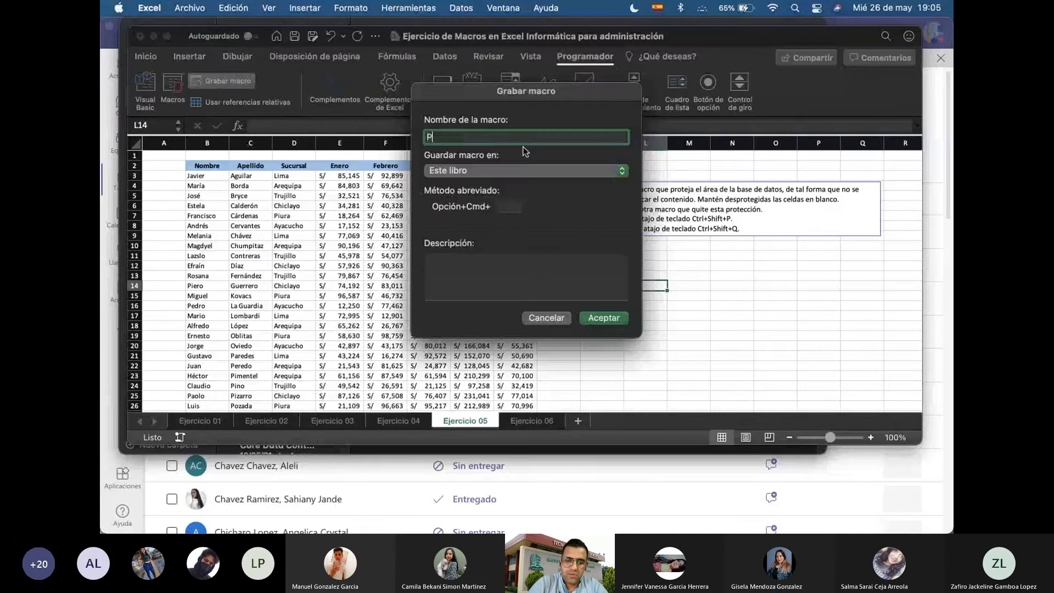
{"action": "type", "text": "rotegerTabla"}
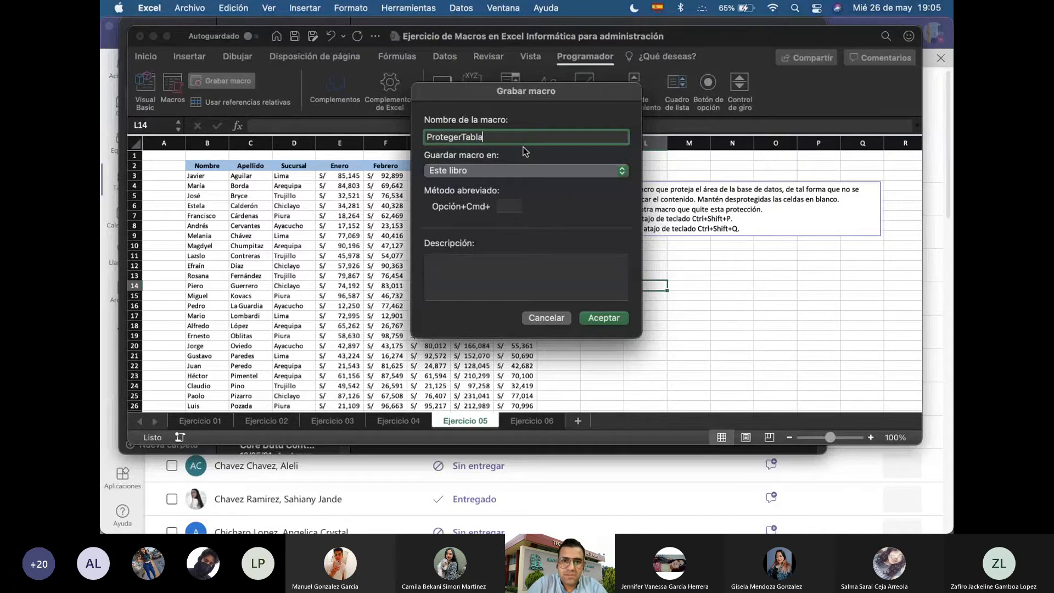
{"action": "left_click", "coordinate": [511, 206]}
{"action": "type", "text": "P"}
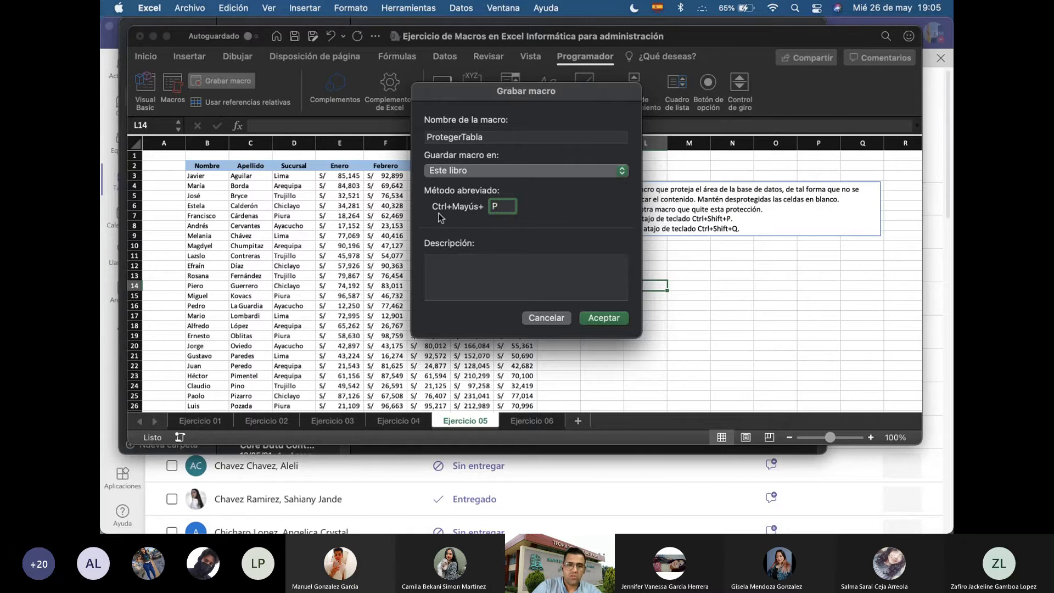
{"action": "left_click", "coordinate": [605, 317]}
Check instruction 5 in Notes and protect the Ejercicio 05 sheet without a password, keeping the default permissions
{"action": "key", "text": "super+Tab"}
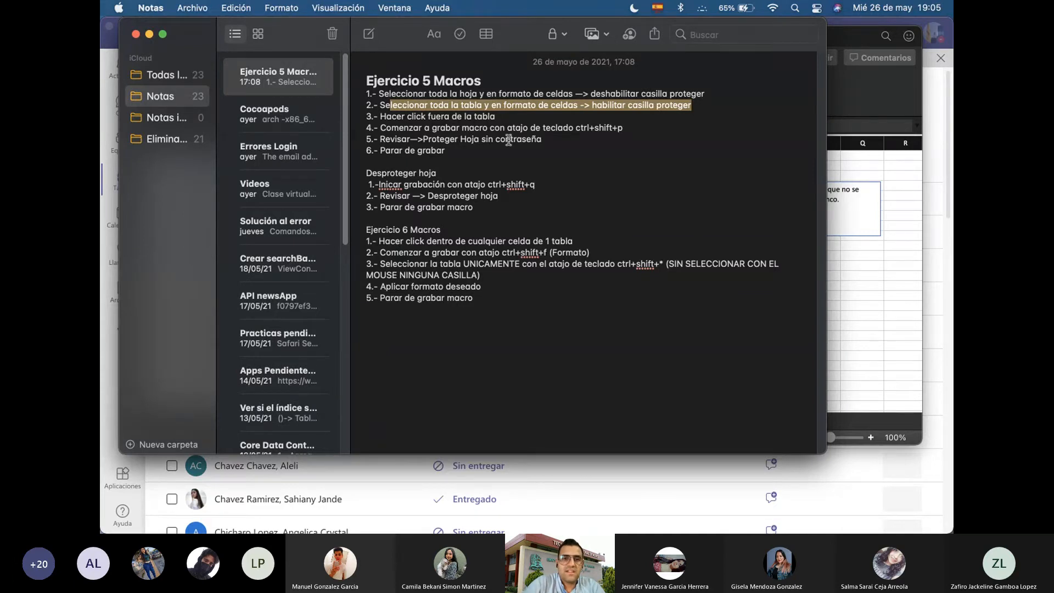
{"action": "key", "text": "super+Tab"}
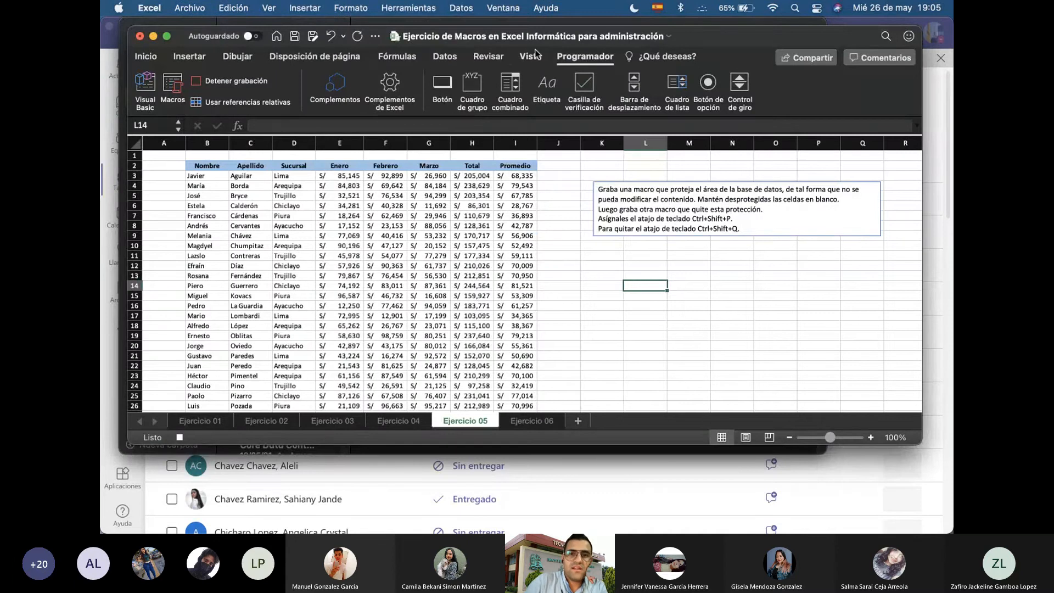
{"action": "left_click", "coordinate": [491, 58]}
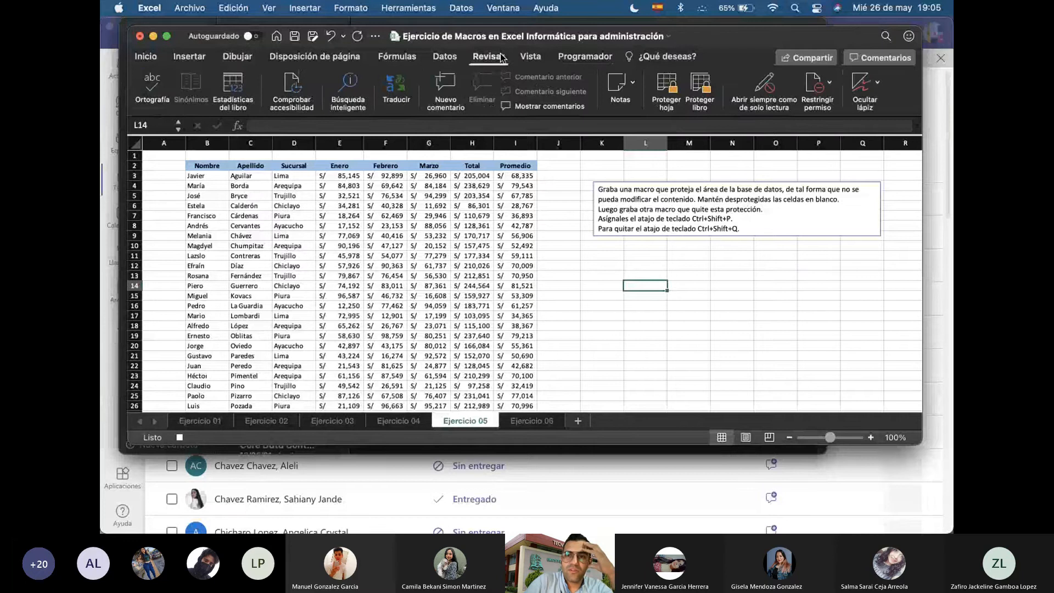
{"action": "left_click", "coordinate": [667, 88]}
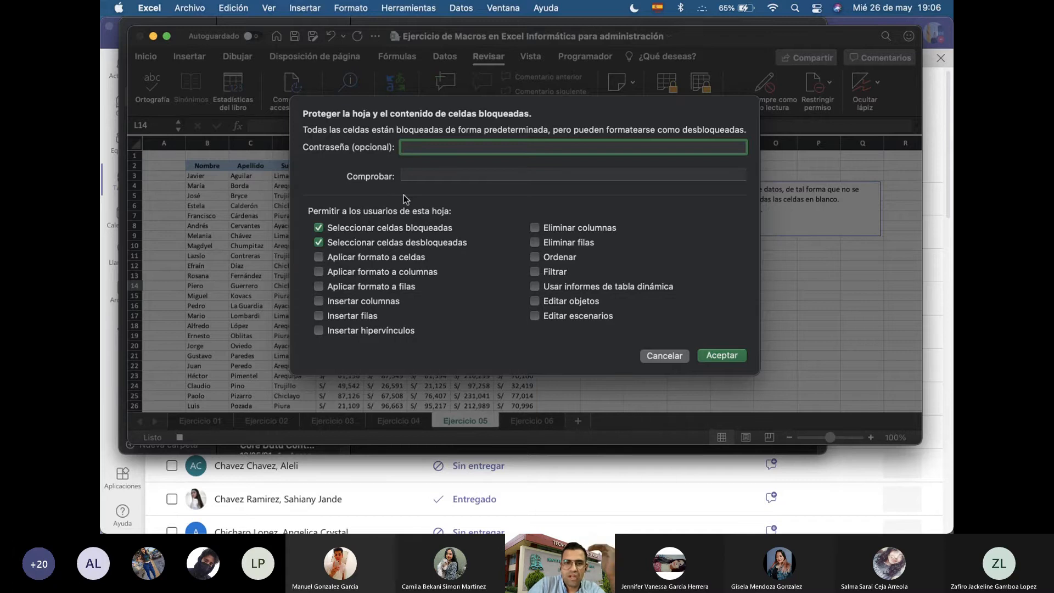
{"action": "left_click", "coordinate": [709, 353]}
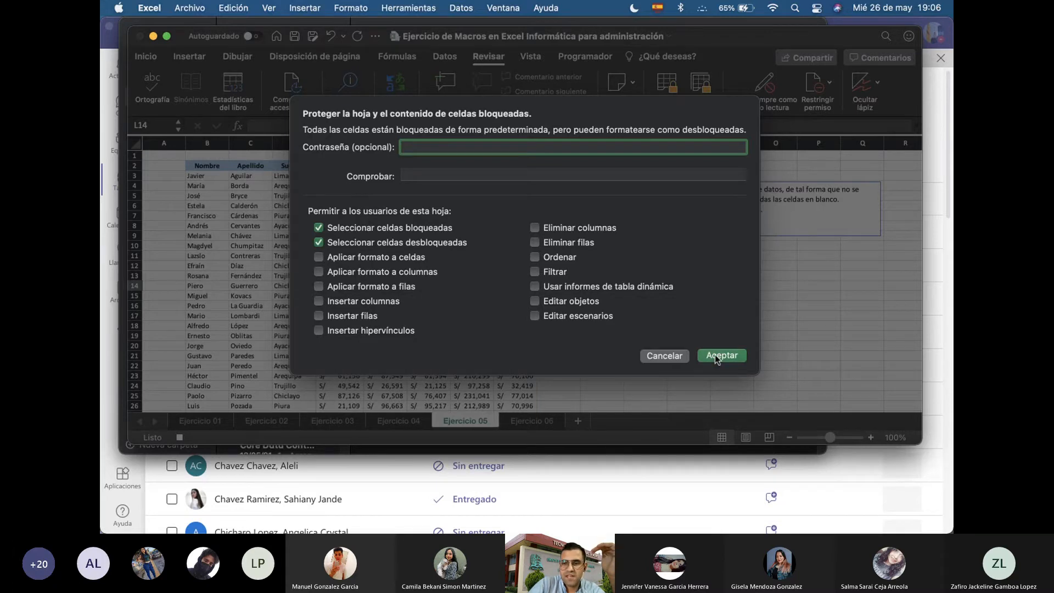
Check the final protection instruction in Notes and stop the macro recording in Excel
{"action": "key", "text": "super+Tab"}
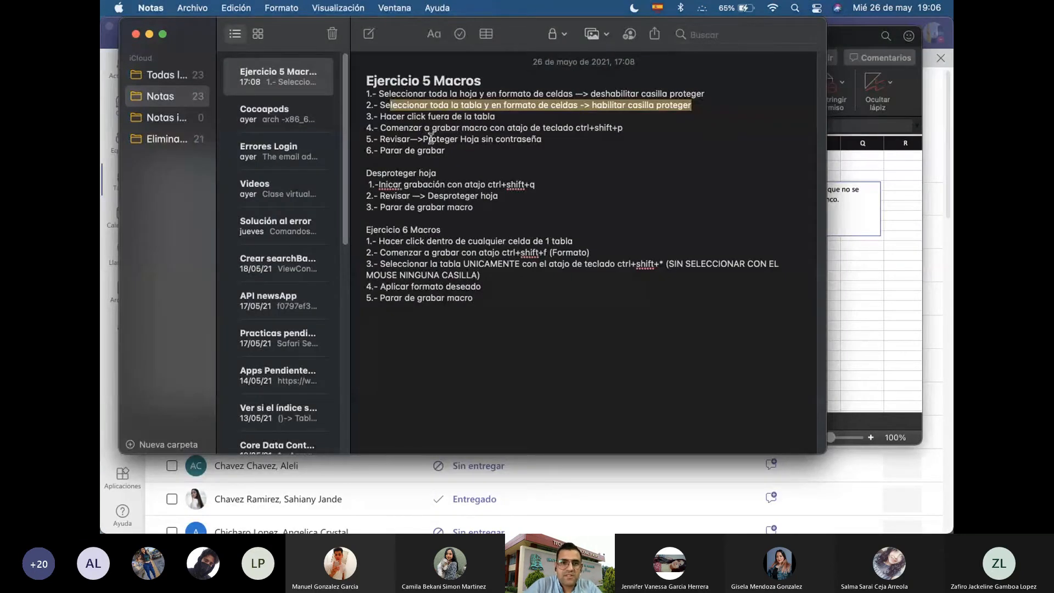
{"action": "left_click", "coordinate": [431, 138]}
{"action": "key", "text": "super+Tab"}
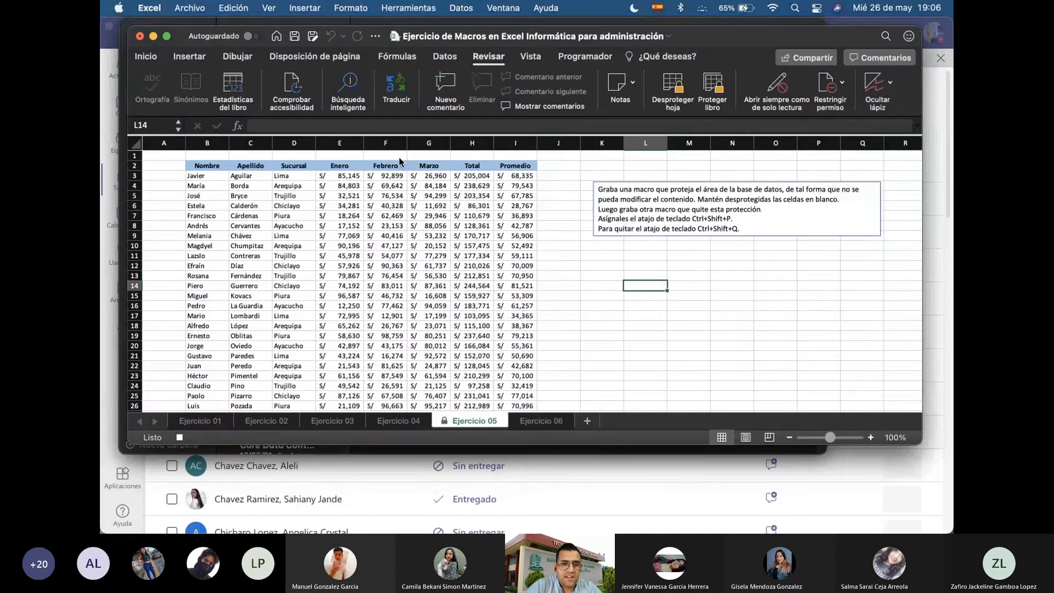
{"action": "left_click", "coordinate": [180, 437]}
Copy the "Desproteger hoja" instructions from Notes, send them in the Teams meeting chat, and return to Notes
{"action": "key", "text": "super+Tab"}
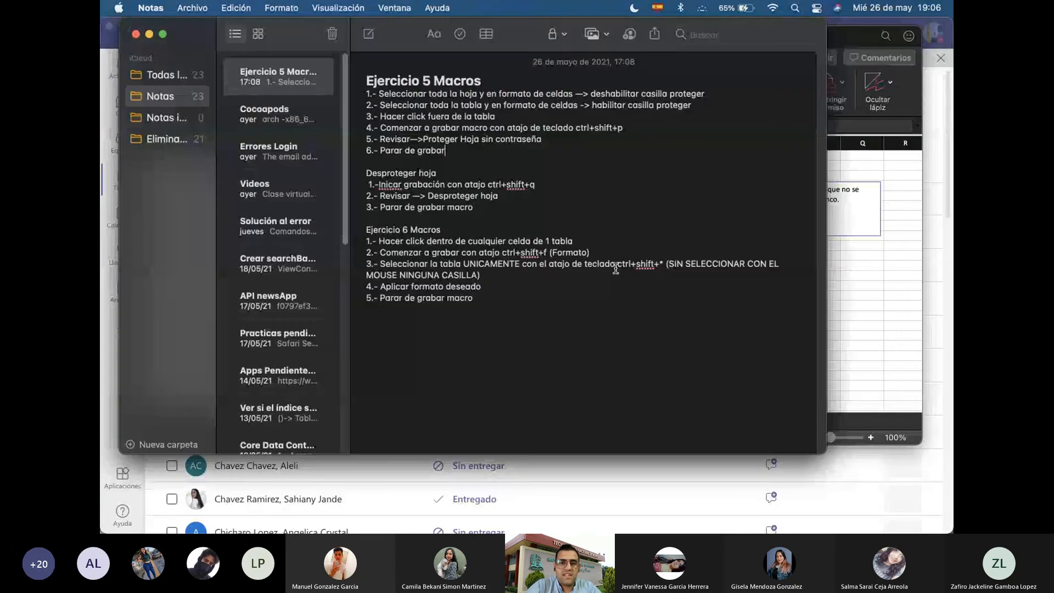
{"action": "key", "text": "super+Tab"}
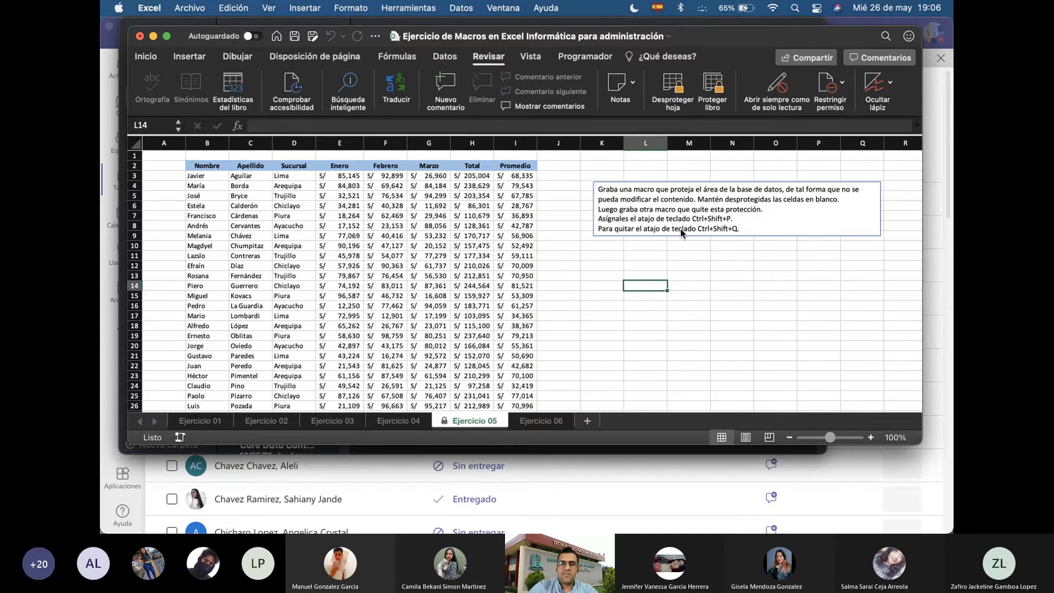
{"action": "key", "text": "super+Tab"}
{"action": "left_click_drag", "start_coordinate": [475, 207], "coordinate": [367, 173]}
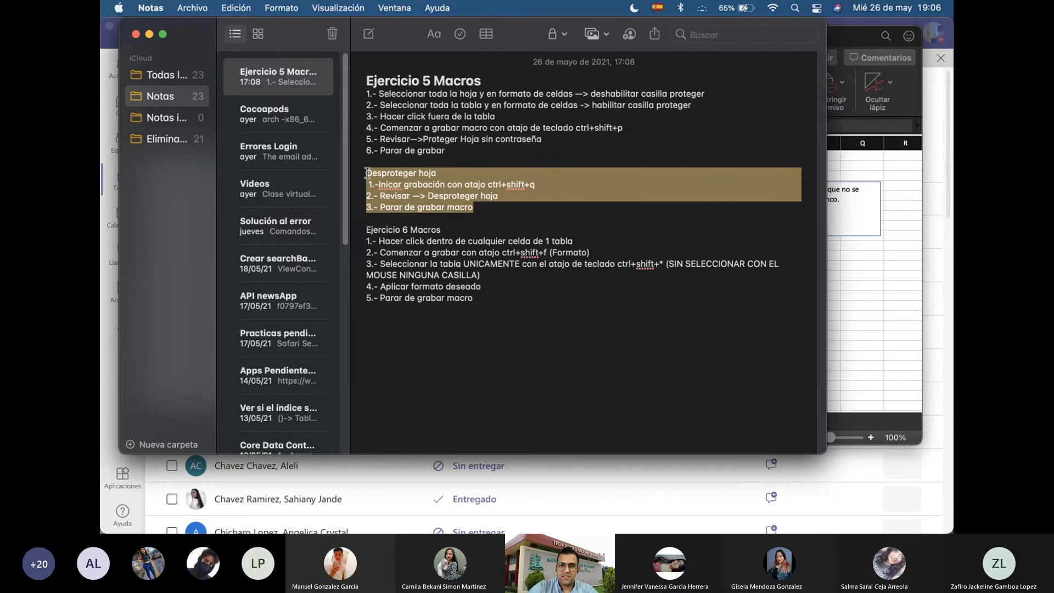
{"action": "key", "text": "super+Tab"}
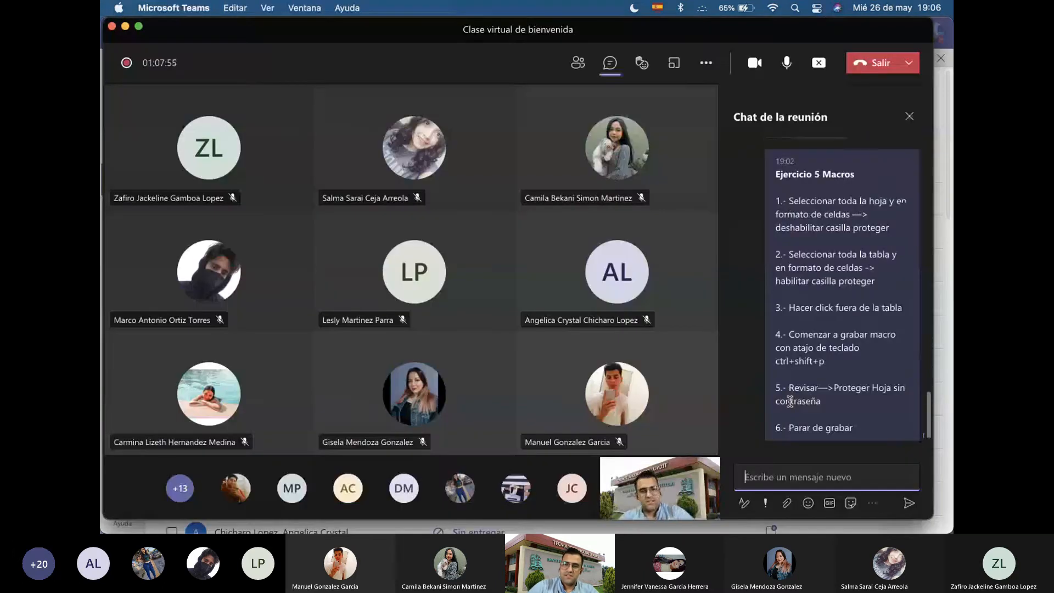
{"action": "key", "text": "super+Tab"}
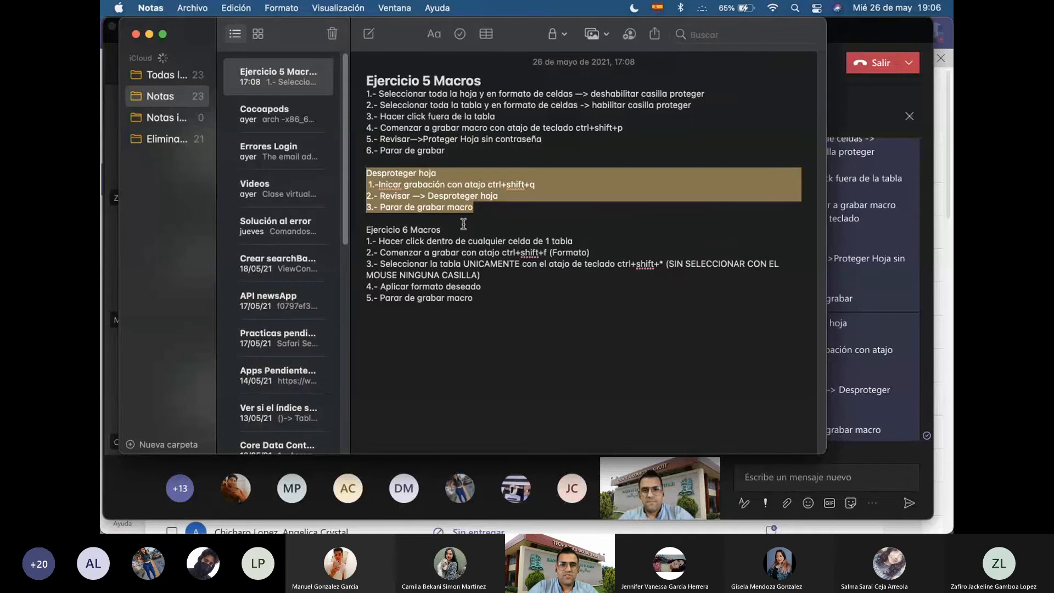
Check the unprotect shortcut in Notes and start recording a macro named QuitarProteccionTabla in Excel with the shortcut Ctrl+Shift+Q
{"action": "left_click", "coordinate": [462, 185]}
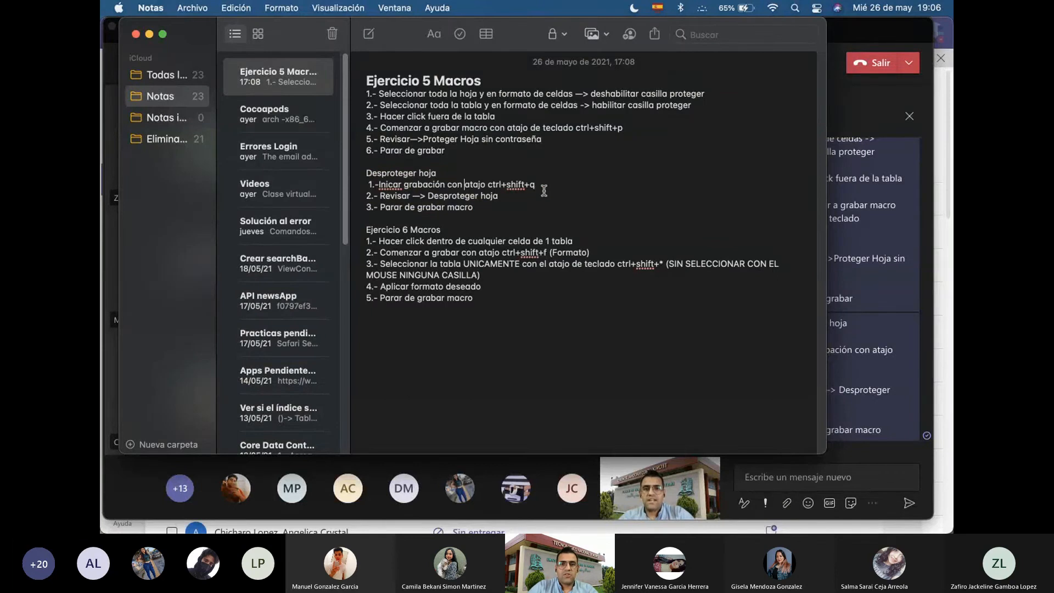
{"action": "key", "text": "super+Tab"}
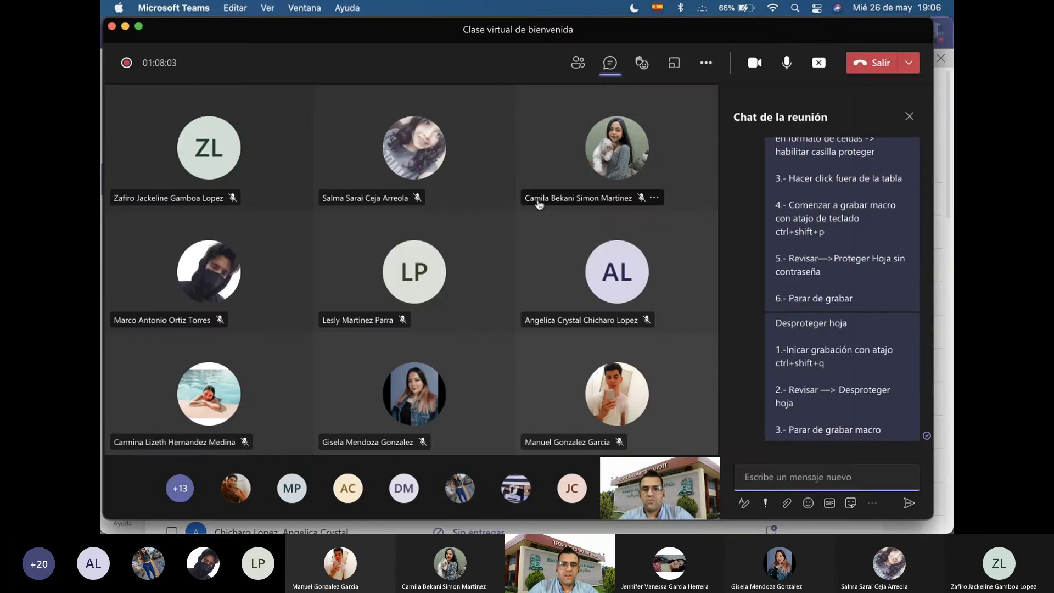
{"action": "key", "text": "super+Tab"}
{"action": "key", "text": "Tab"}
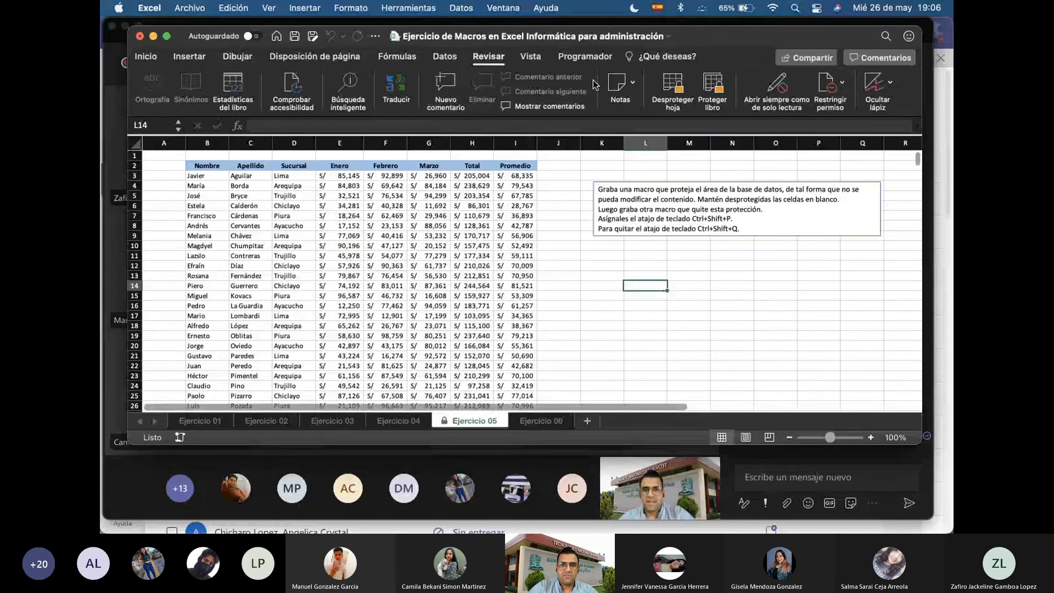
{"action": "left_click", "coordinate": [591, 58]}
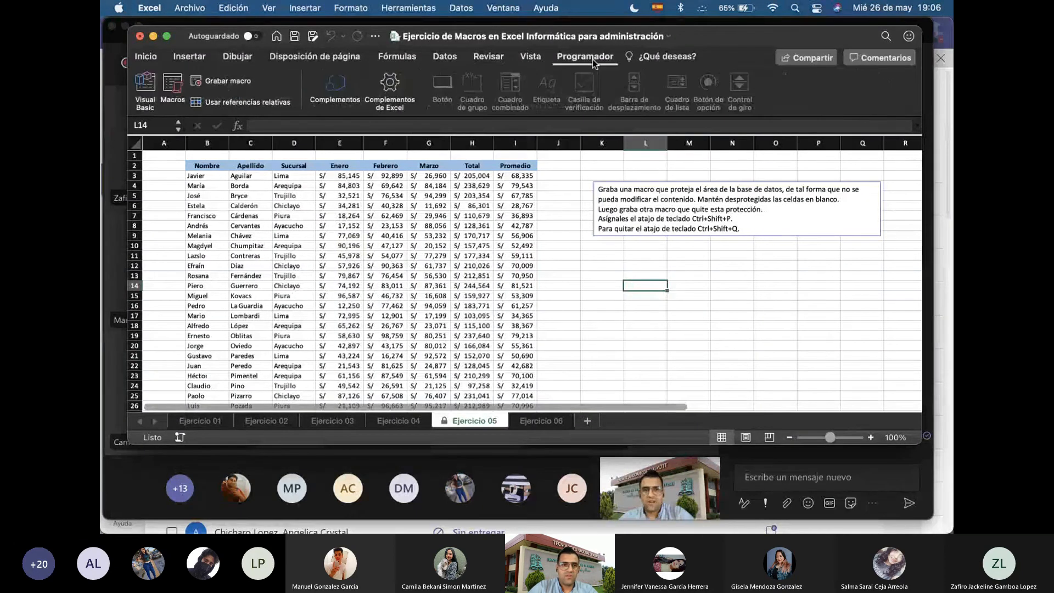
{"action": "left_click", "coordinate": [218, 82]}
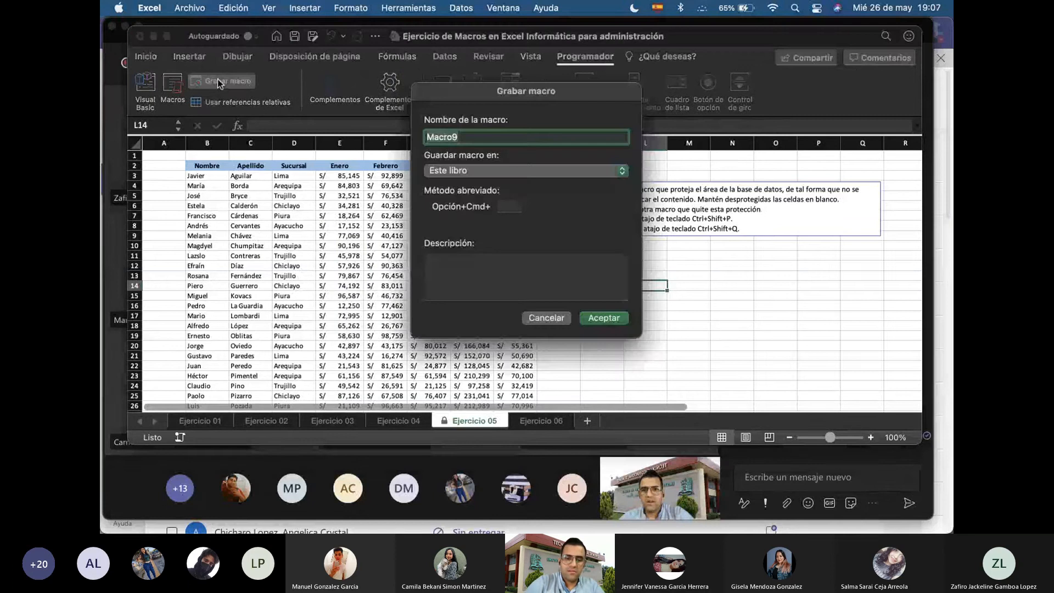
{"action": "type", "text": "QuitarP"}
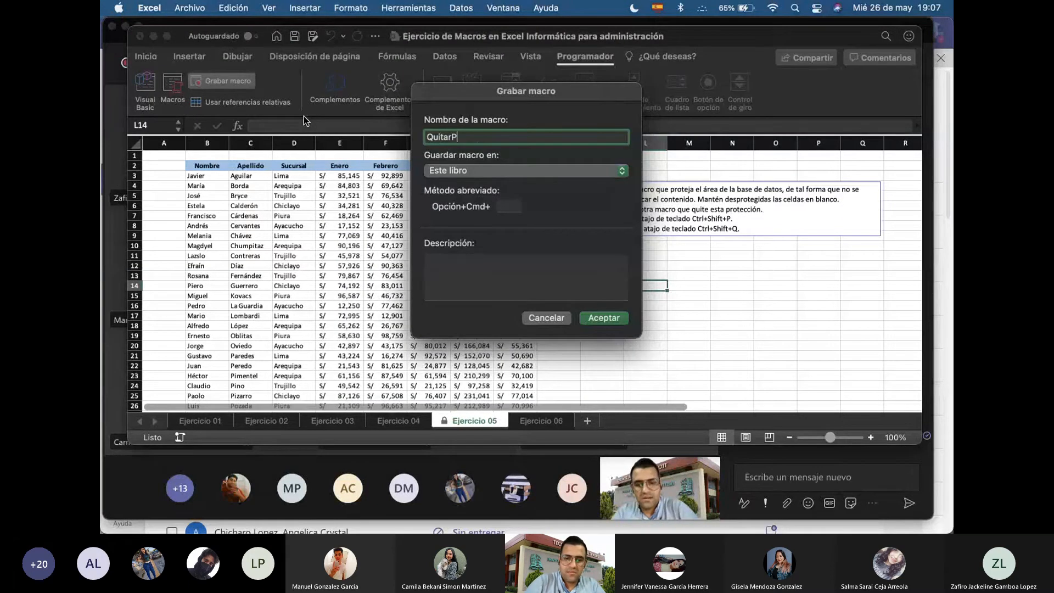
{"action": "type", "text": "roteccion"}
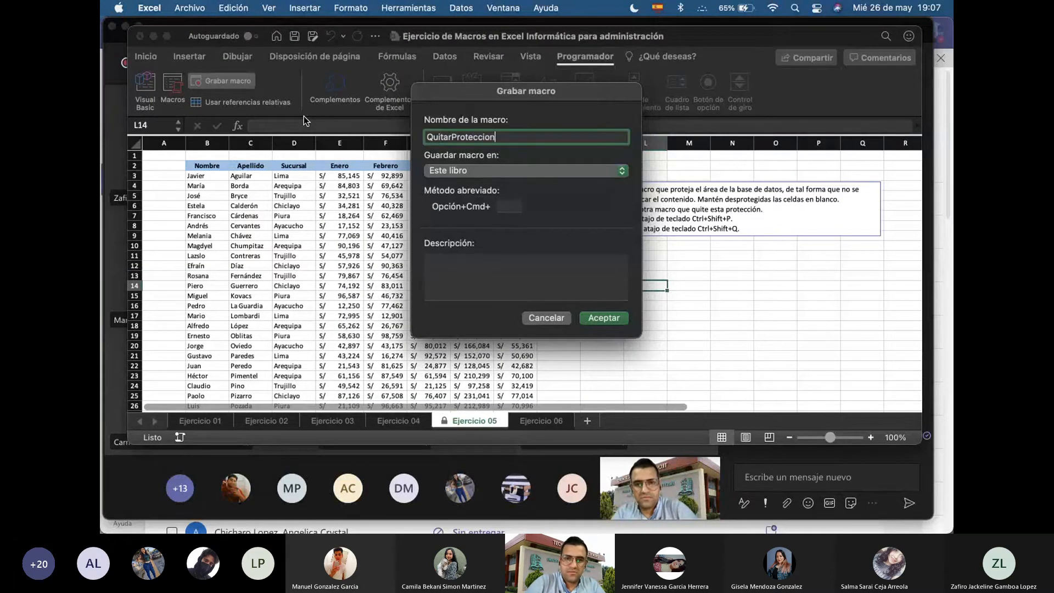
{"action": "type", "text": "Tabla"}
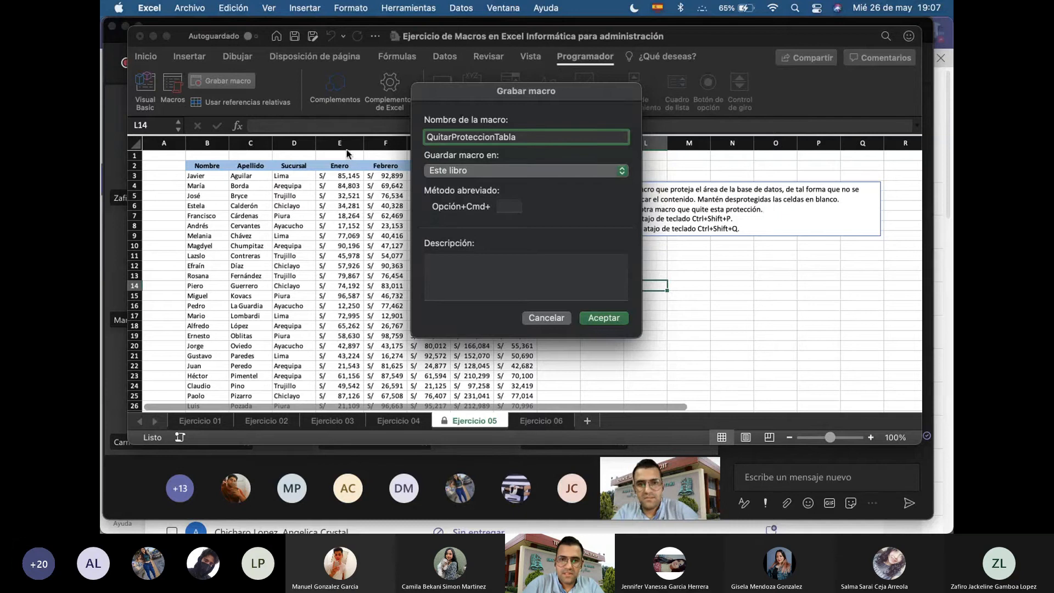
{"action": "left_click", "coordinate": [516, 205]}
{"action": "type", "text": "Q"}
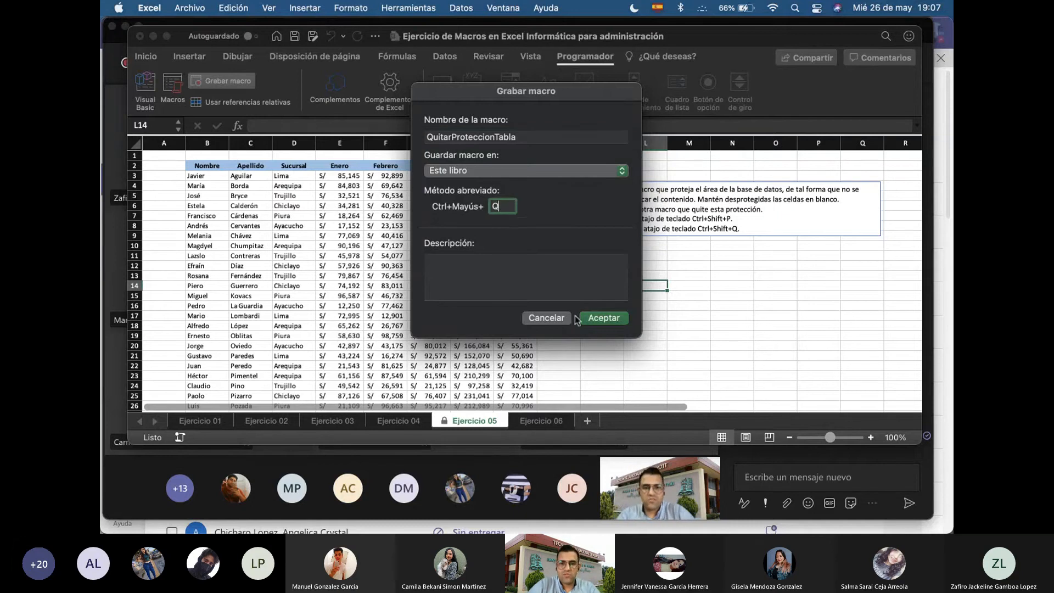
{"action": "left_click", "coordinate": [613, 320]}
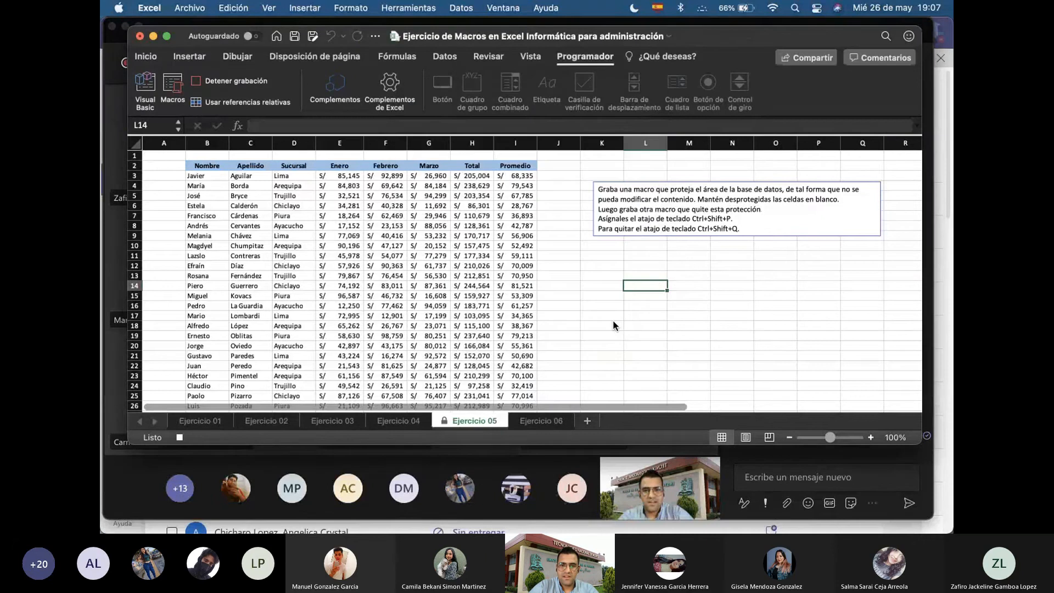
Check unprotect instruction 2 in Notes and remove the protection from the Ejercicio 05 sheet in Excel
{"action": "key", "text": "super+Tab"}
{"action": "key", "text": "super+Tab"}
{"action": "key", "text": "super+Tab"}
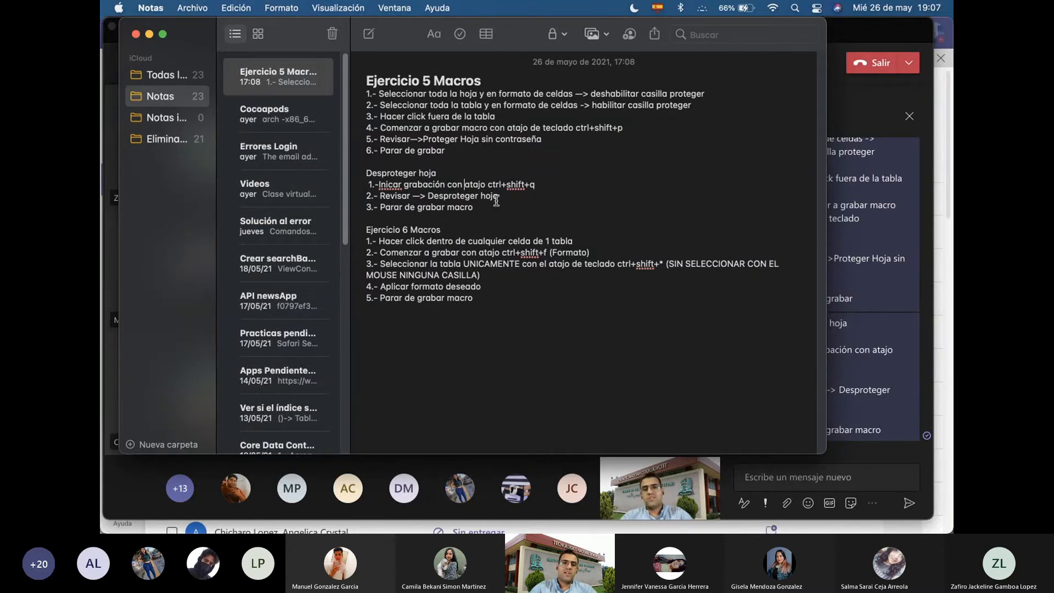
{"action": "key", "text": "super+Tab"}
{"action": "key", "text": "super+Tab"}
{"action": "key", "text": "super+Tab"}
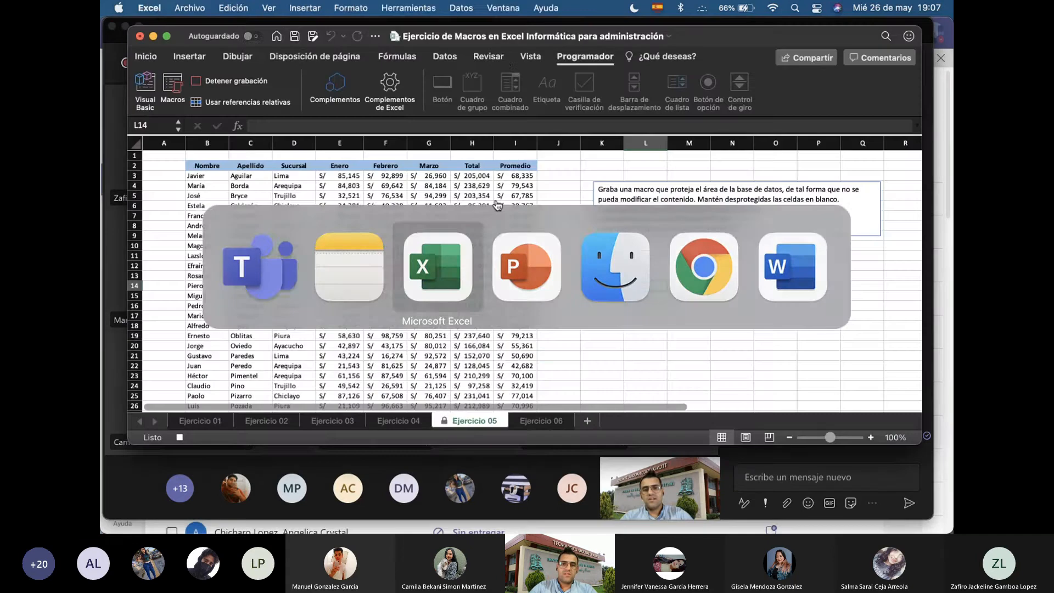
{"action": "left_click", "coordinate": [488, 57]}
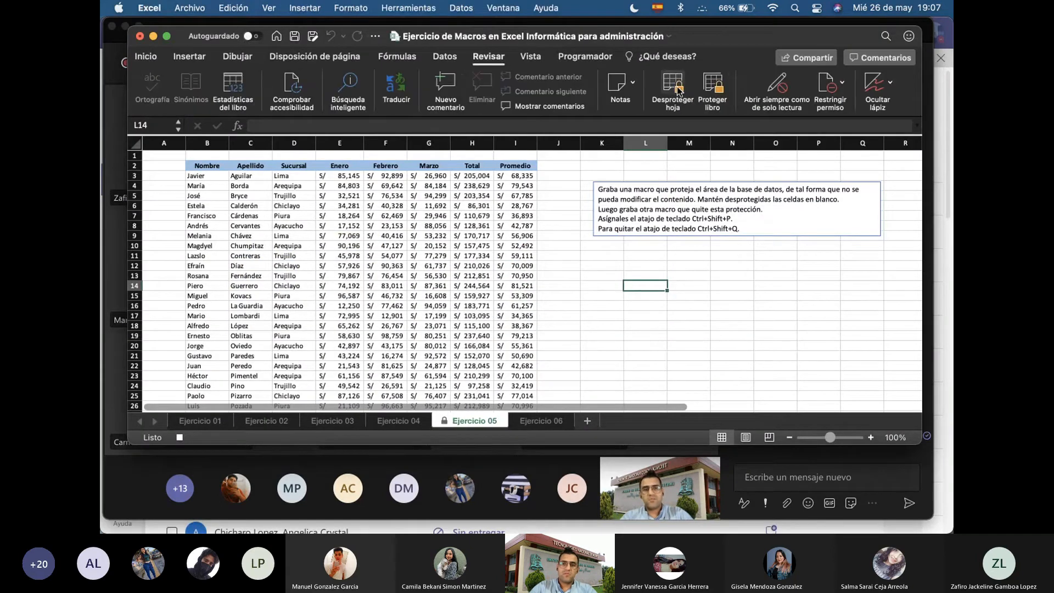
{"action": "left_click", "coordinate": [679, 90]}
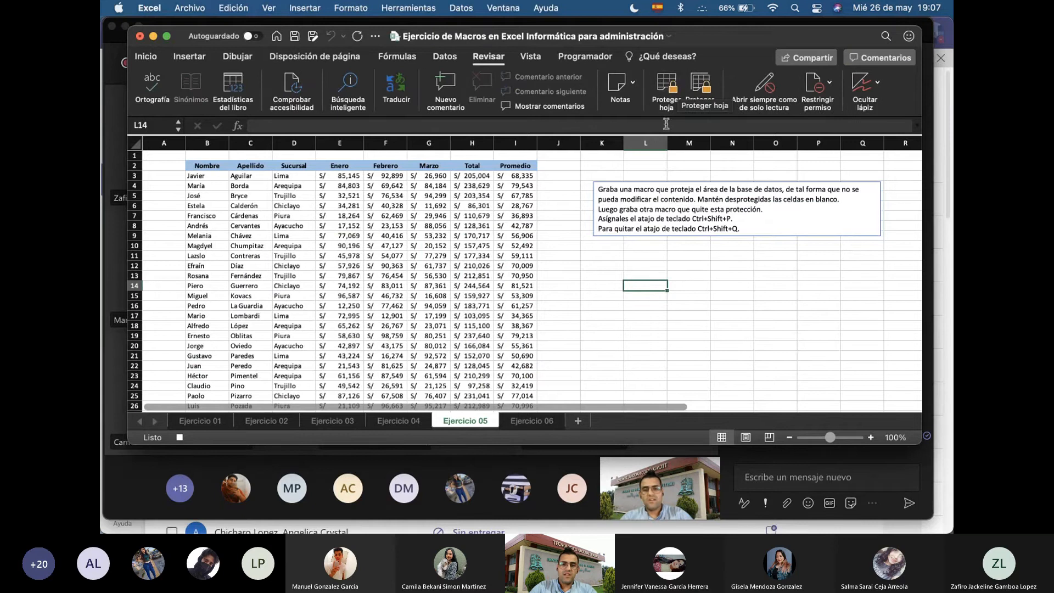
Check the final unprotect instruction in Notes and stop the macro recording in Excel
{"action": "key", "text": "super+Tab"}
{"action": "key", "text": "super+Tab"}
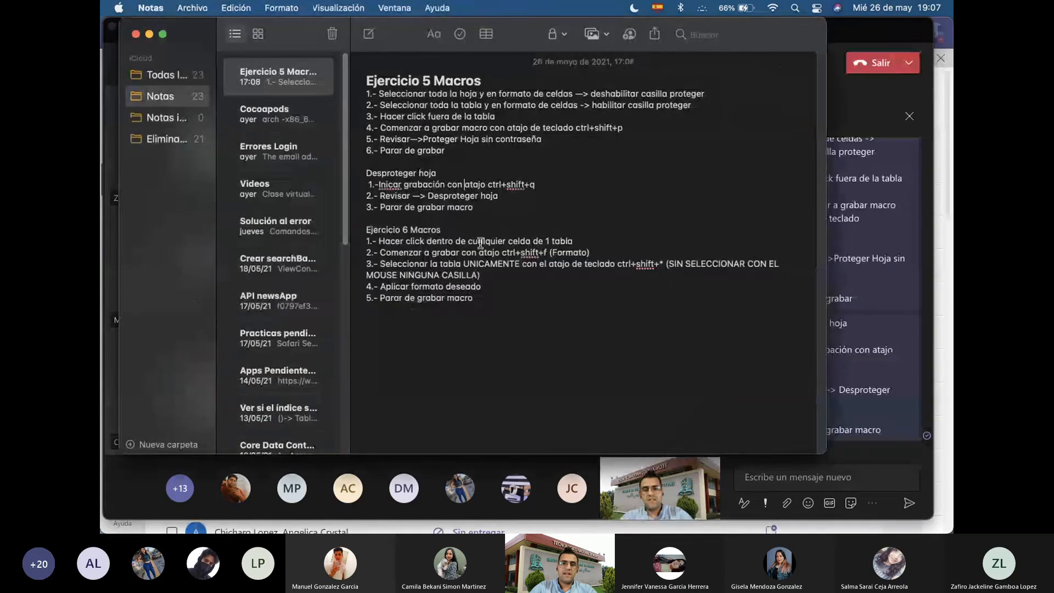
{"action": "key", "text": "super+Tab"}
{"action": "key", "text": "super+Tab"}
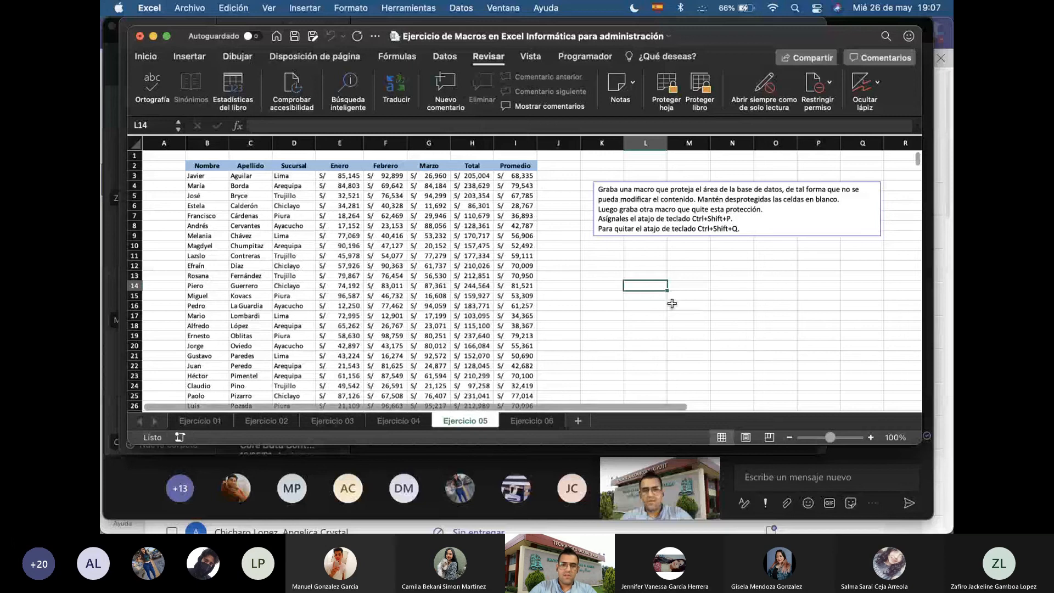
Test editing the unprotected table by starting the entry "sdsº" in cell F8, and cancel it
{"action": "left_click", "coordinate": [727, 284]}
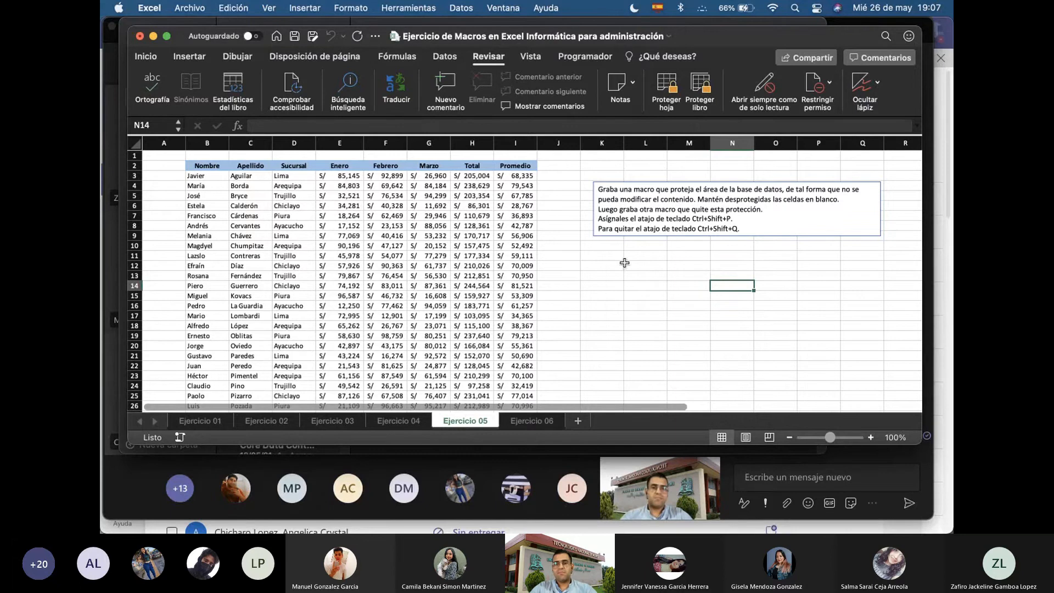
{"action": "left_click", "coordinate": [381, 231]}
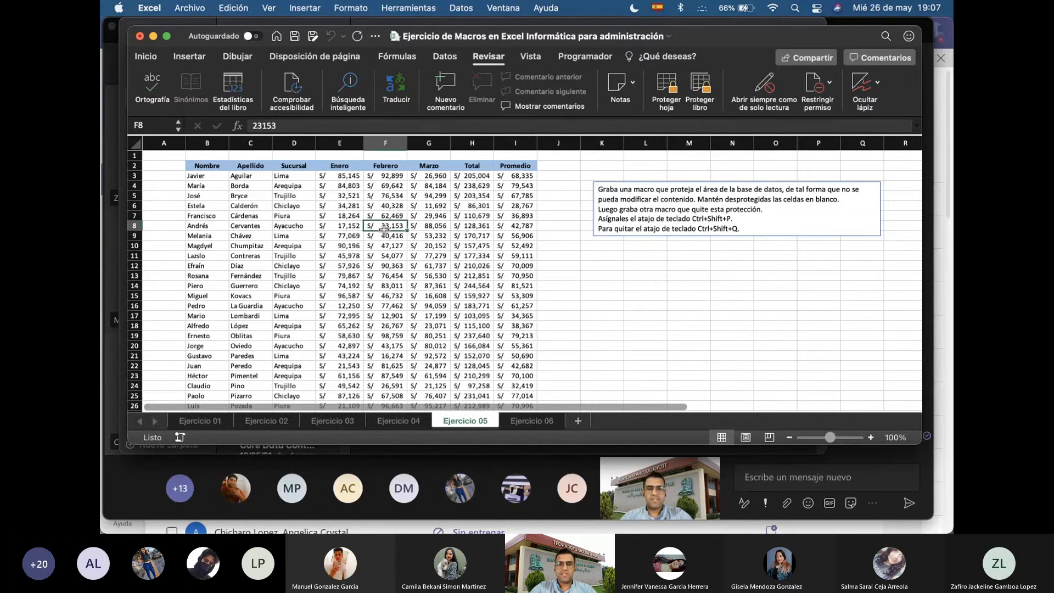
{"action": "type", "text": "sdsº"}
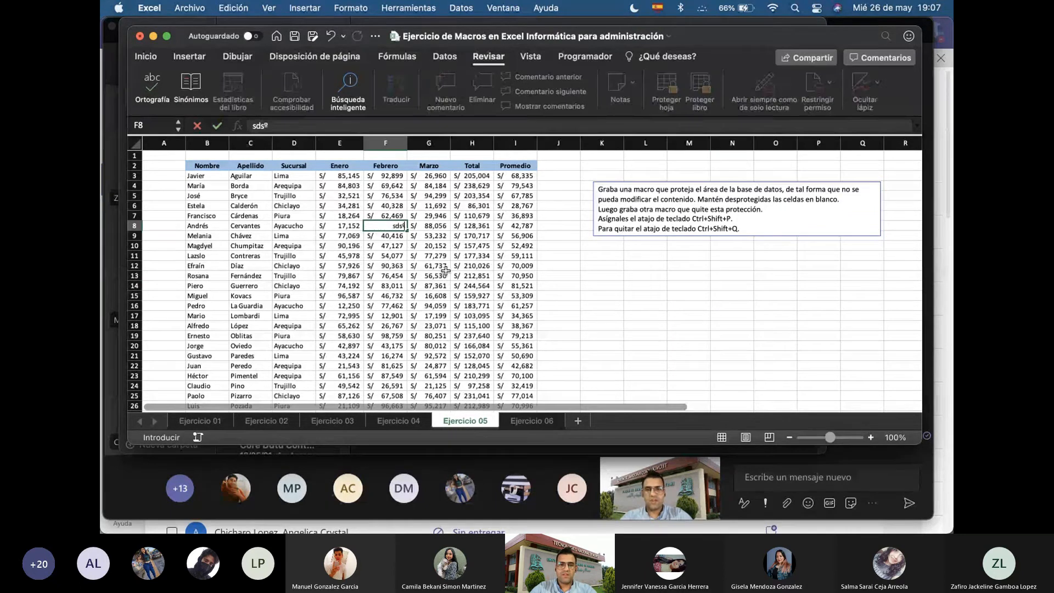
{"action": "key", "text": "Escape"}
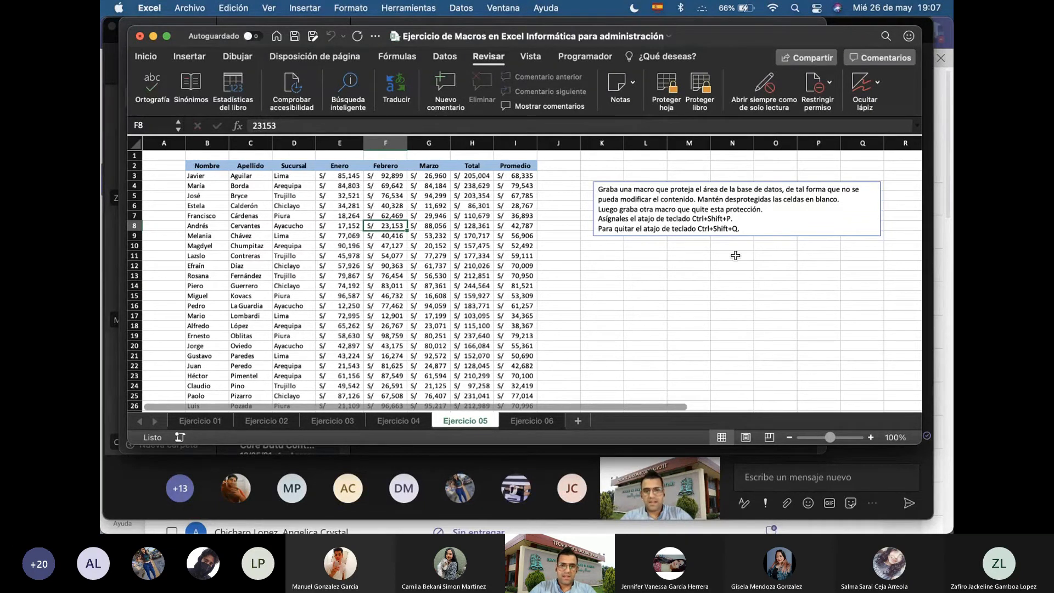
Run the table-protection macro, try to edit cell I10, and dismiss the warning
{"action": "key", "text": "ctrl+shift+p"}
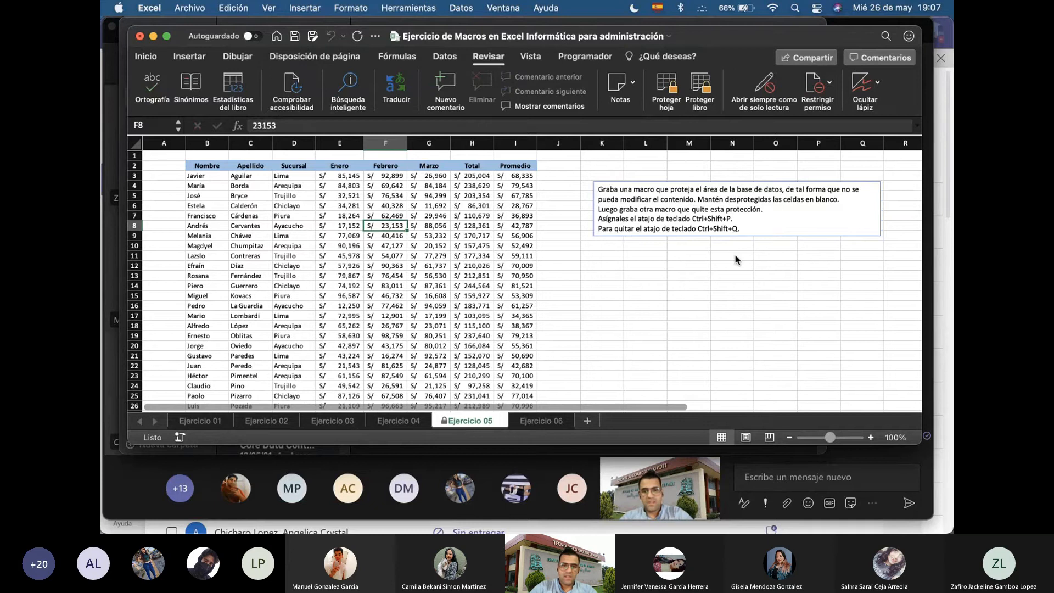
{"action": "double_click", "coordinate": [502, 245]}
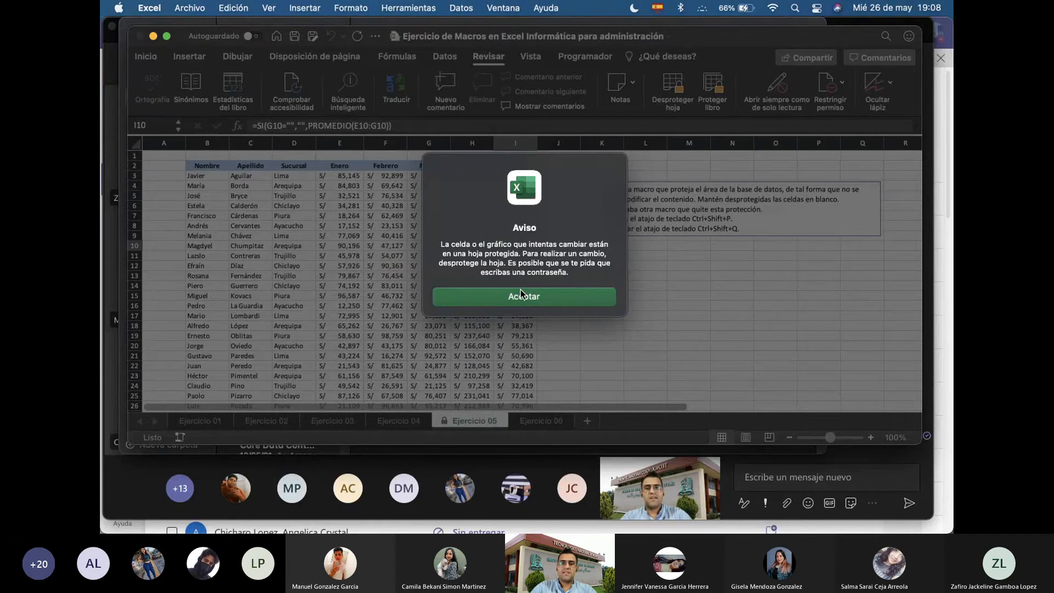
{"action": "left_click", "coordinate": [555, 299]}
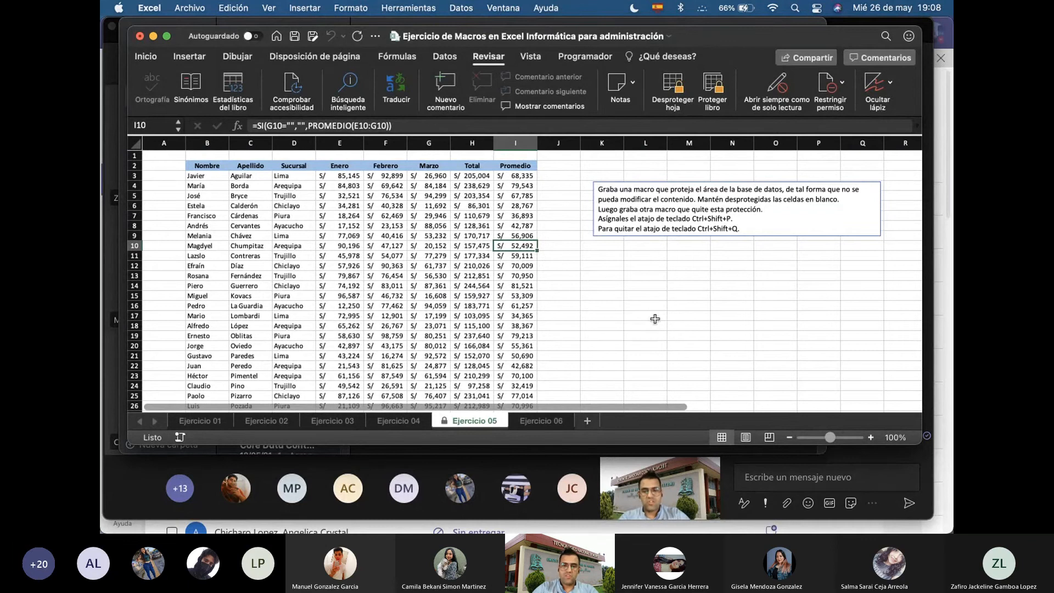
Run the macro that removes the protection, test an entry in cell F11, and undo the test edits
{"action": "key", "text": "ctrl+shift+q"}
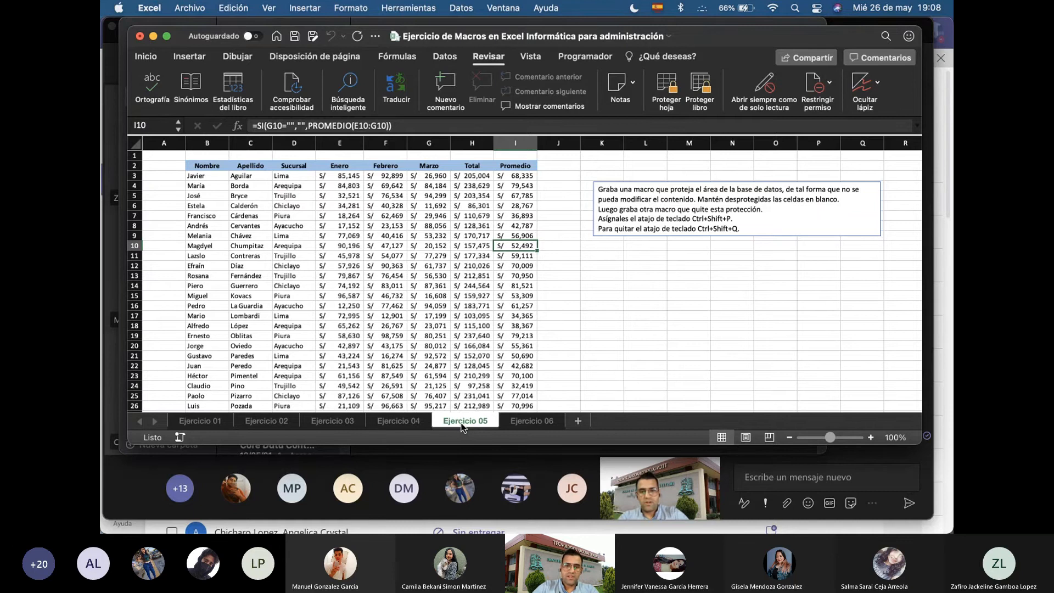
{"action": "left_click", "coordinate": [385, 256]}
{"action": "type", "text": "df"}
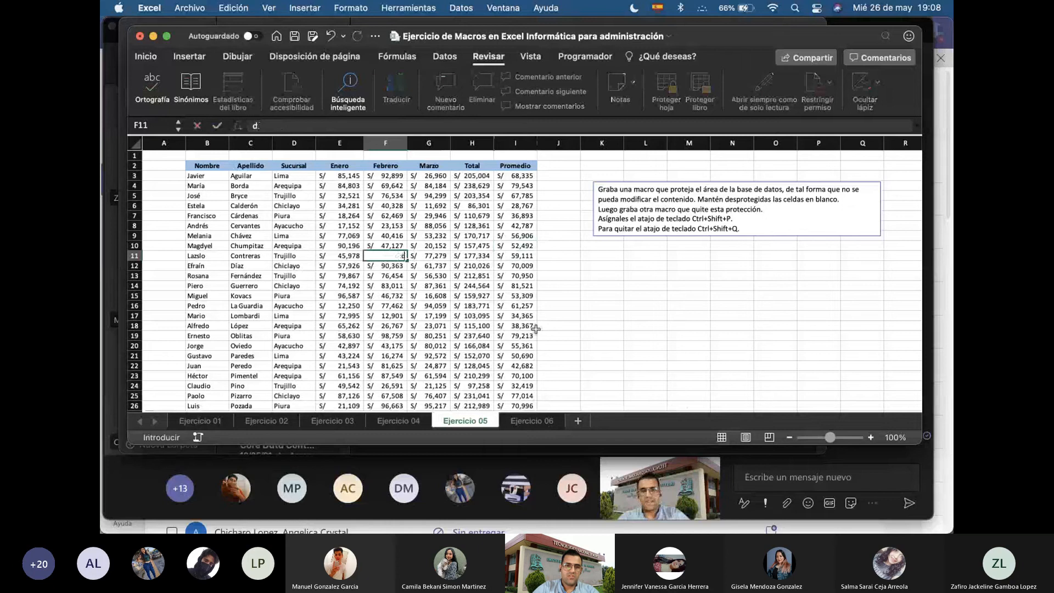
{"action": "key", "text": "super+z"}
{"action": "key", "text": "super+z"}
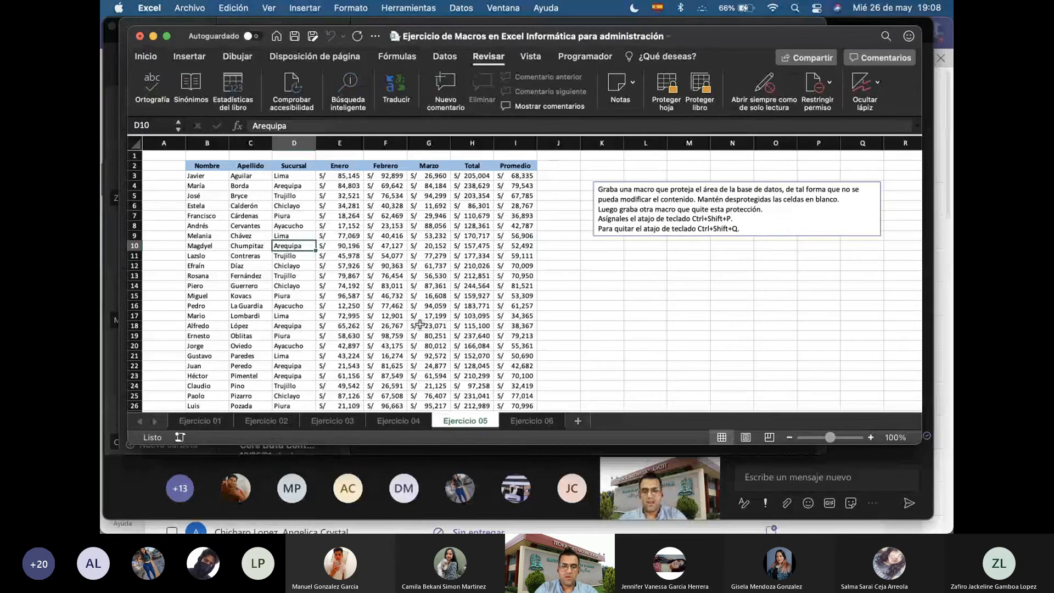
Run the table-protection macro again, try to edit cell H10, and dismiss the warning
{"action": "key", "text": "ctrl+shift+p"}
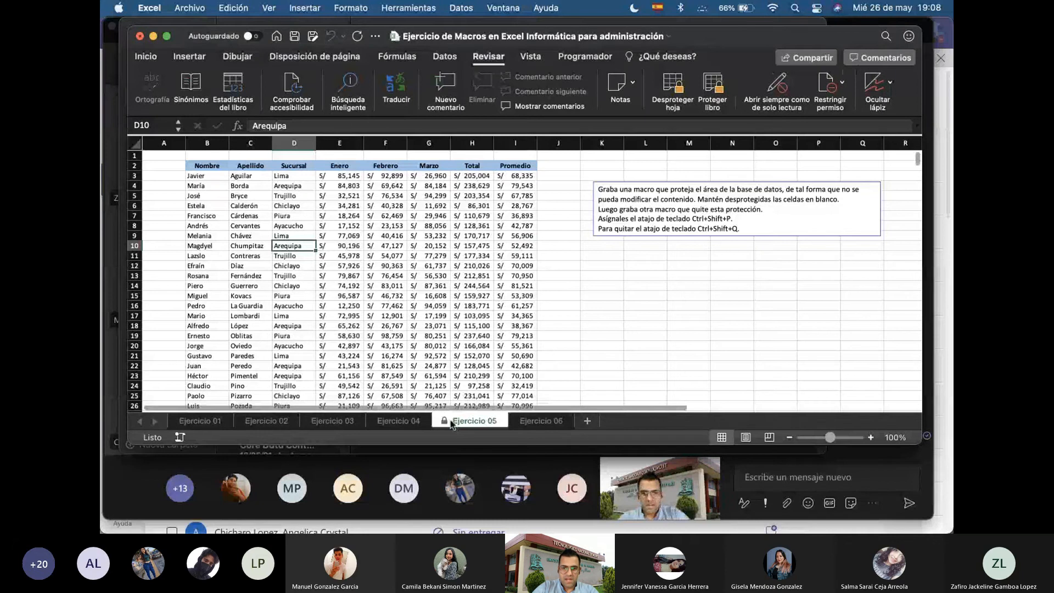
{"action": "left_click", "coordinate": [575, 307]}
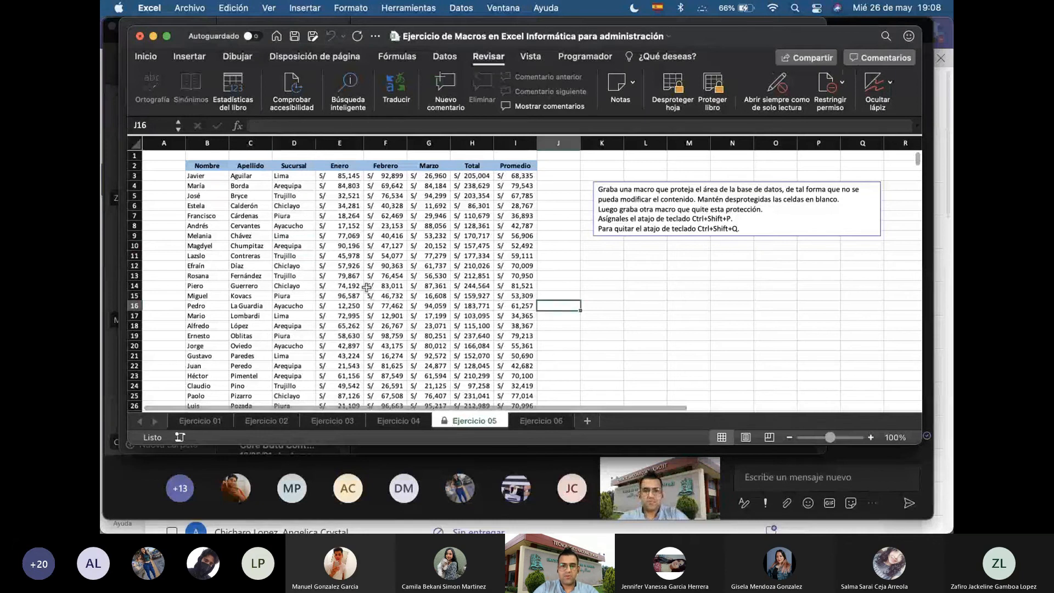
{"action": "left_click", "coordinate": [372, 272]}
{"action": "double_click", "coordinate": [471, 245]}
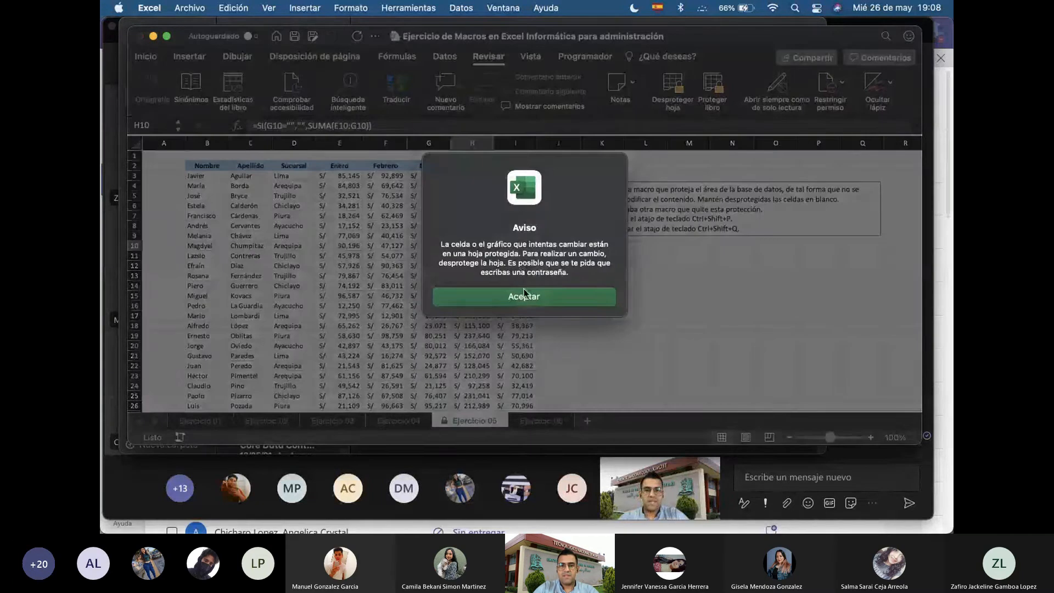
{"action": "left_click", "coordinate": [523, 294]}
Enter "Hola como estas" in blank cell K13 of the protected sheet
{"action": "left_click", "coordinate": [584, 276]}
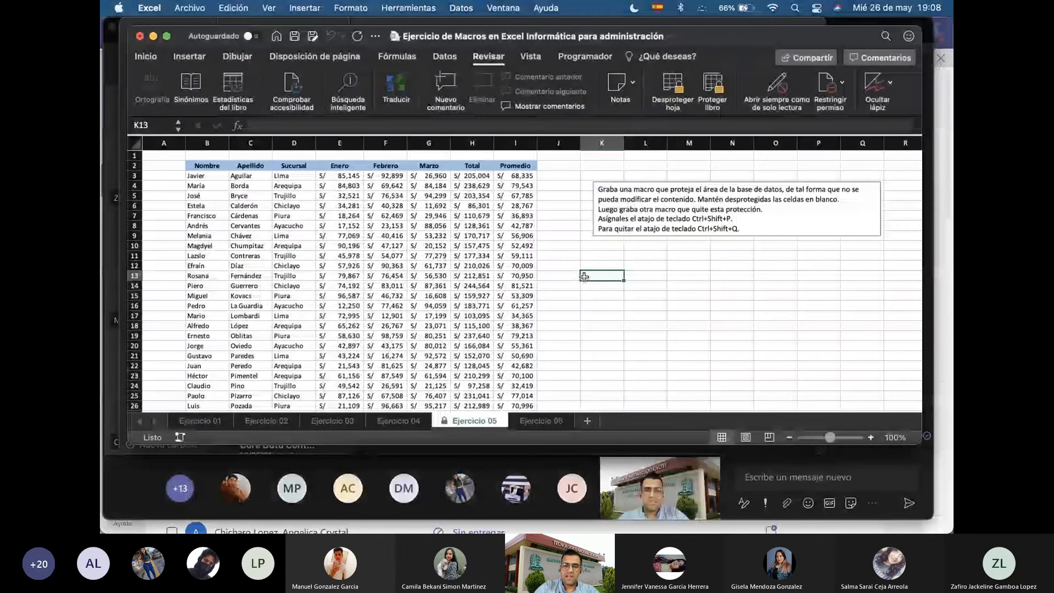
{"action": "type", "text": "Hola como "}
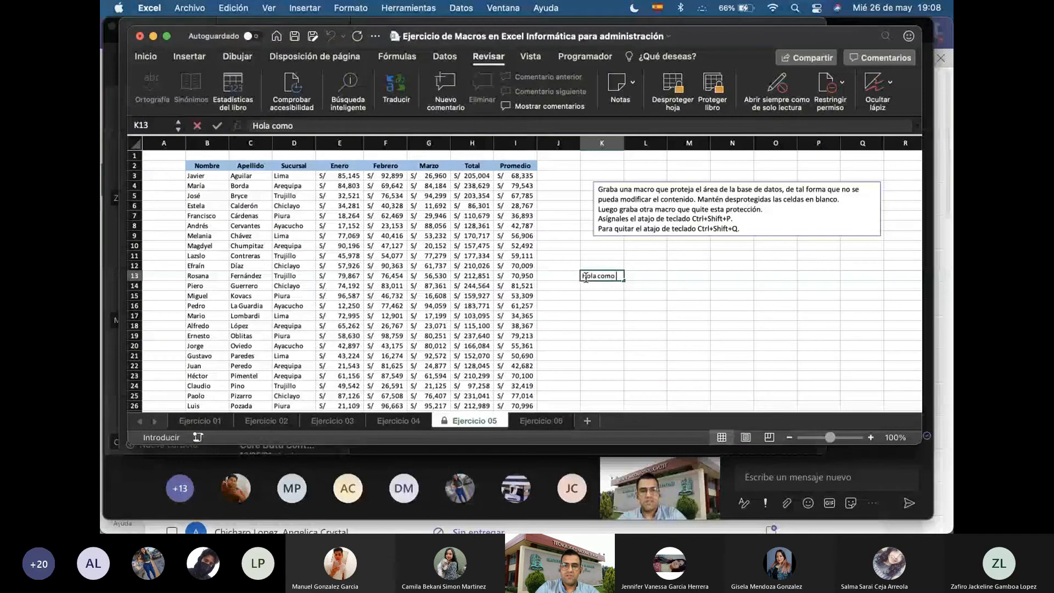
{"action": "type", "text": "estas"}
{"action": "key", "text": "Return"}
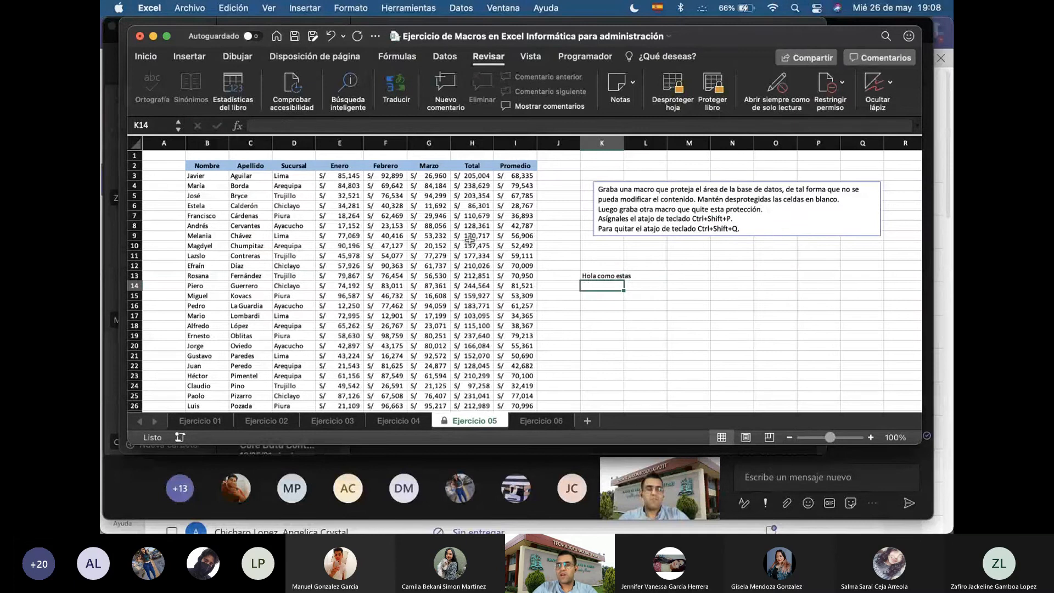
Test typing in blank cell K10, then try to edit protected cell G14 and dismiss the warning
{"action": "left_click_drag", "start_coordinate": [193, 166], "coordinate": [528, 377]}
{"action": "left_click", "coordinate": [601, 246]}
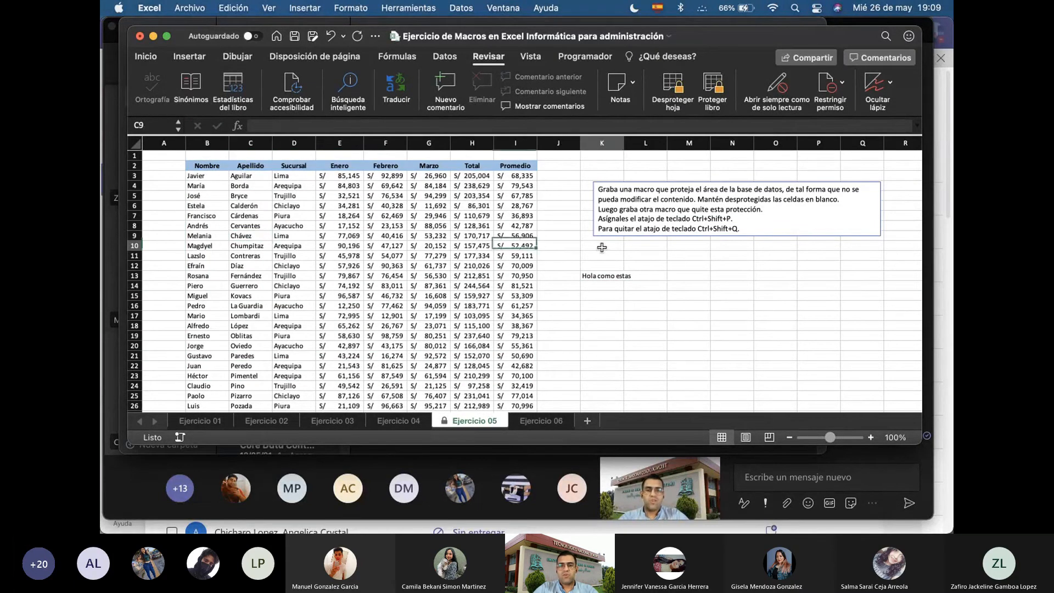
{"action": "type", "text": "s"}
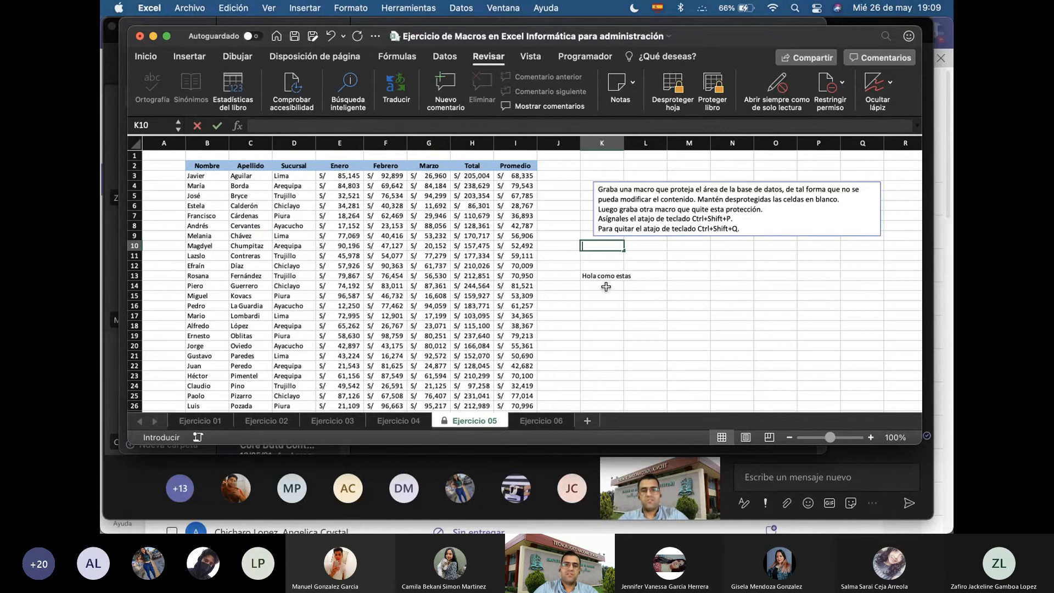
{"action": "double_click", "coordinate": [423, 285]}
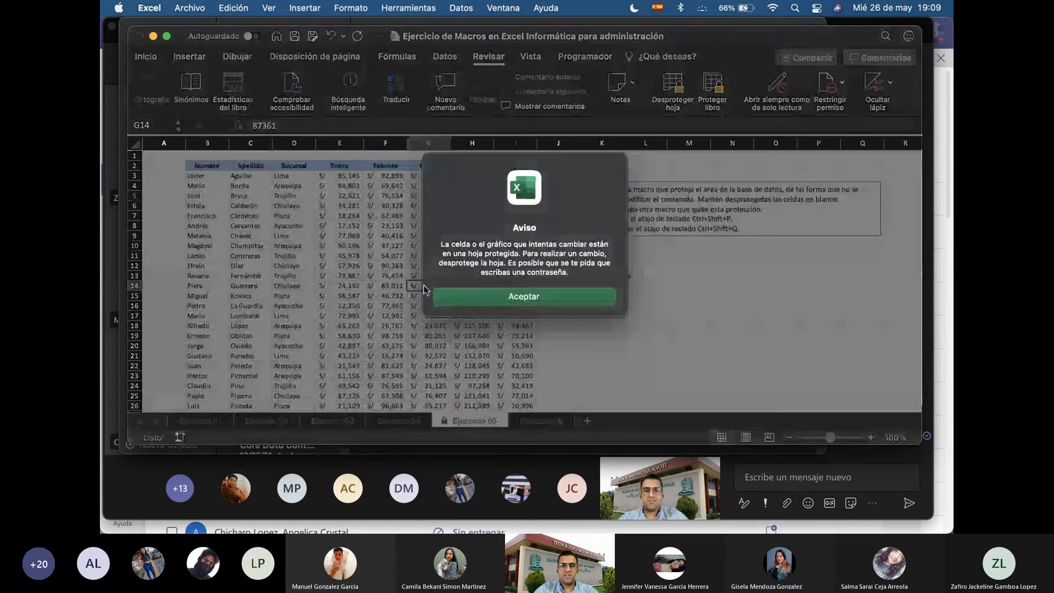
{"action": "left_click", "coordinate": [479, 297]}
Try to edit protected cells D10 and I4, dismissing each warning, and select blank cells outside the table
{"action": "left_click", "coordinate": [295, 246]}
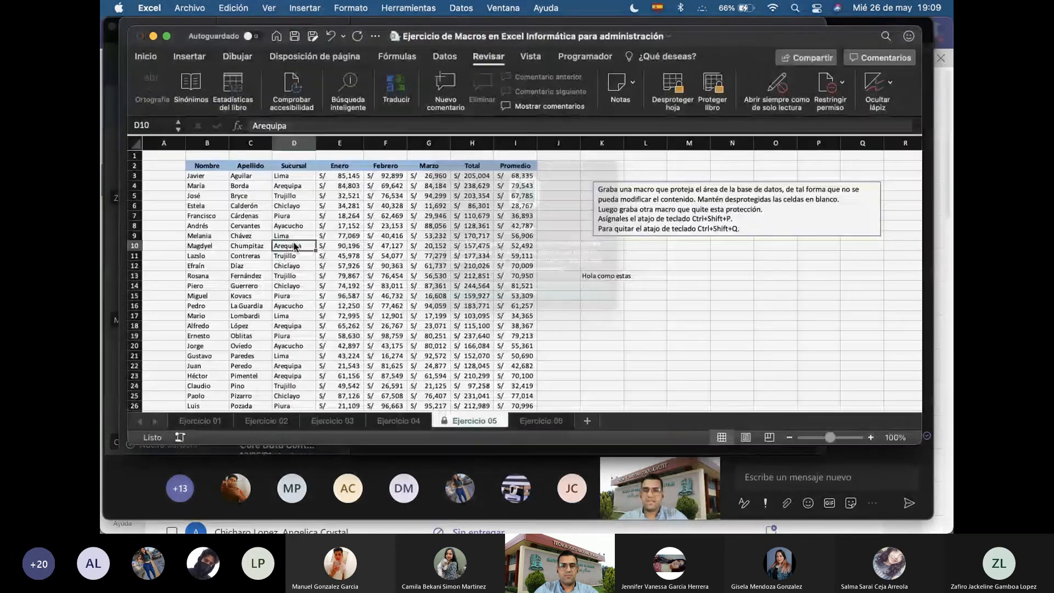
{"action": "double_click", "coordinate": [295, 246]}
{"action": "left_click", "coordinate": [526, 296]}
{"action": "left_click", "coordinate": [512, 187]}
{"action": "double_click", "coordinate": [512, 187]}
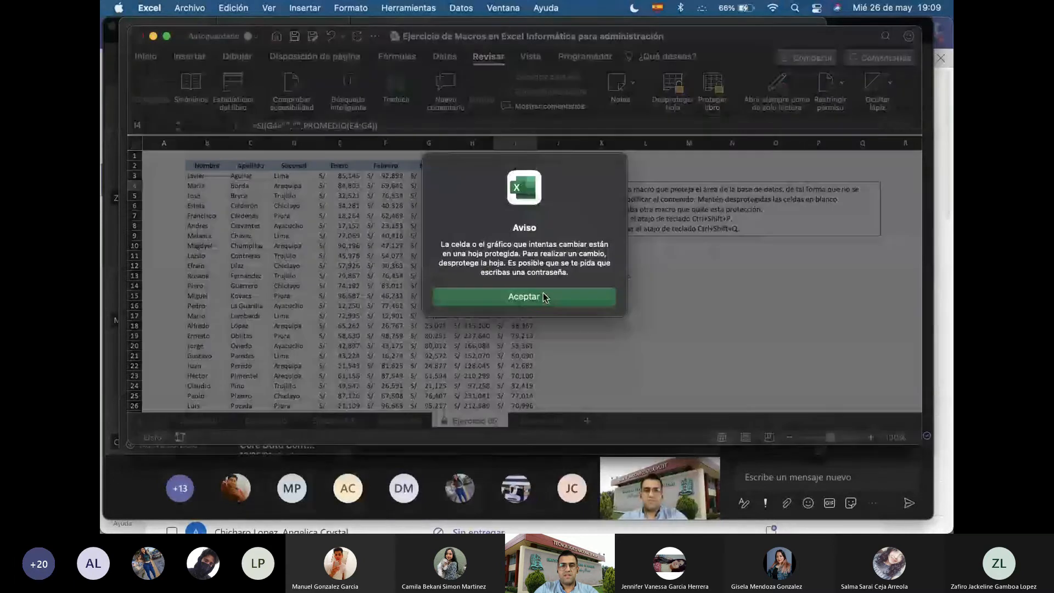
{"action": "left_click", "coordinate": [526, 296]}
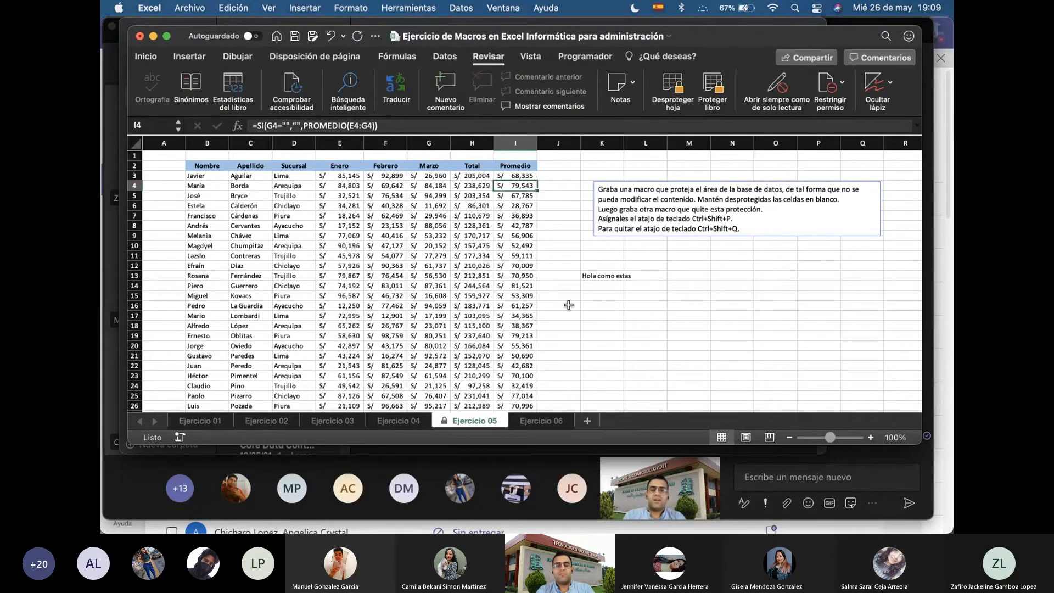
{"action": "left_click", "coordinate": [590, 303]}
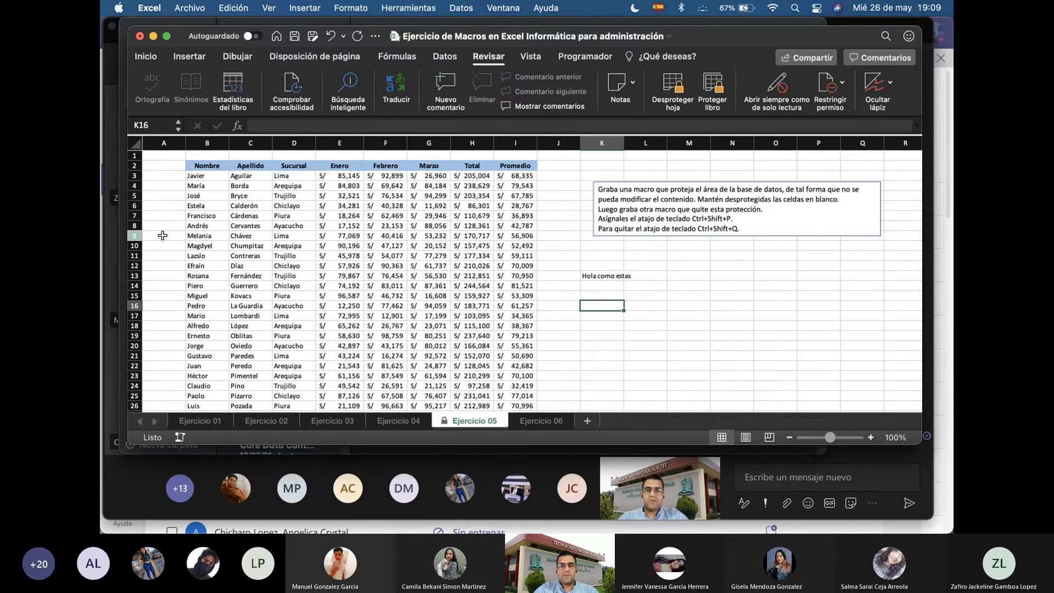
{"action": "left_click", "coordinate": [663, 335]}
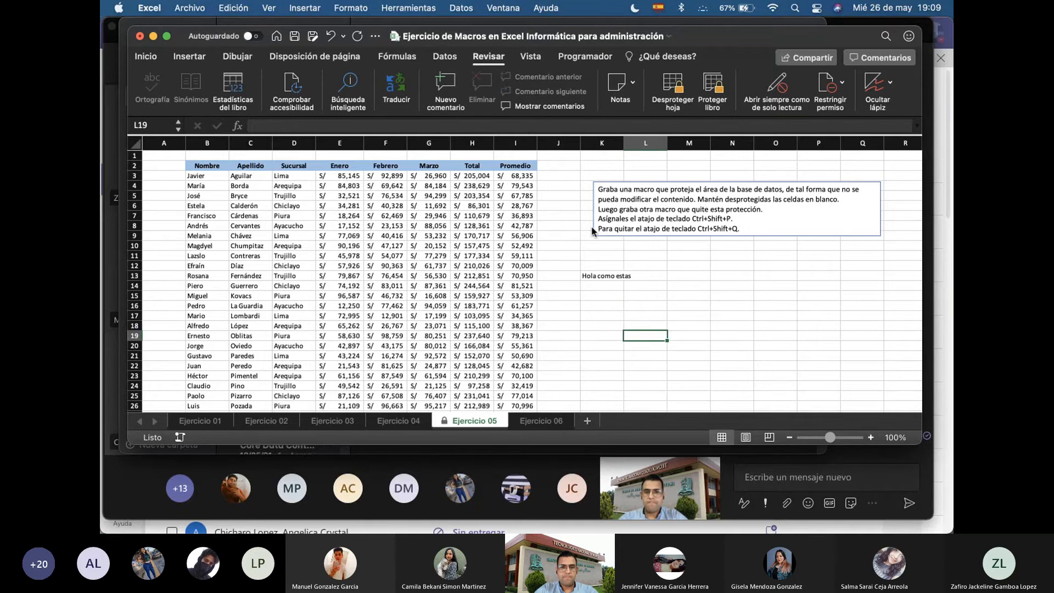
Switch to Microsoft Teams and review the "Ejercicio 5 Macros" instructions in the meeting chat
{"action": "key", "text": "super+Tab"}
{"action": "key", "text": "super+Tab"}
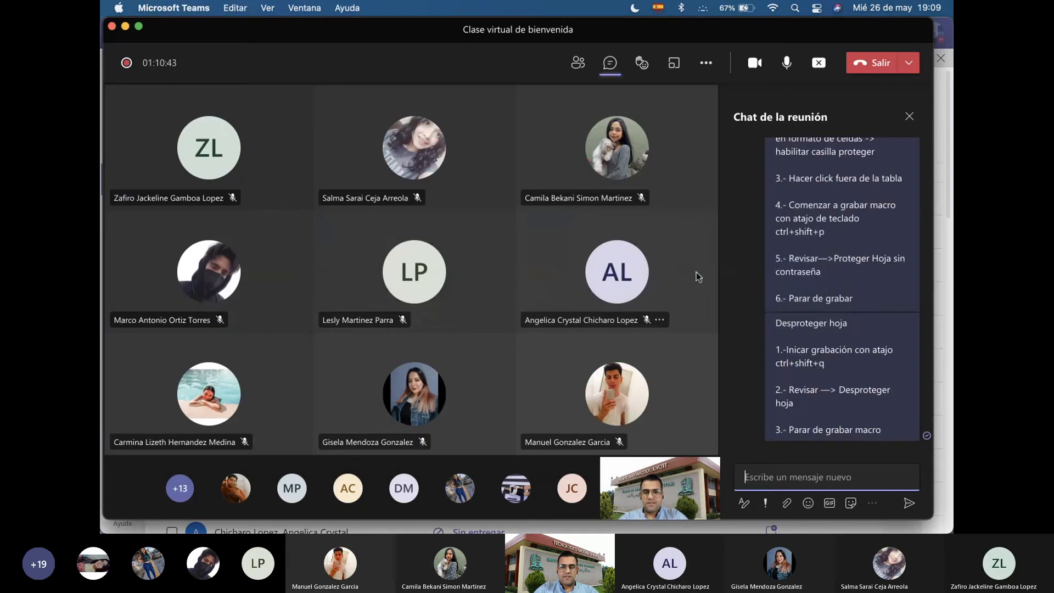
{"action": "scroll", "coordinate": [823, 340], "scroll_direction": "up", "scroll_amount": 10}
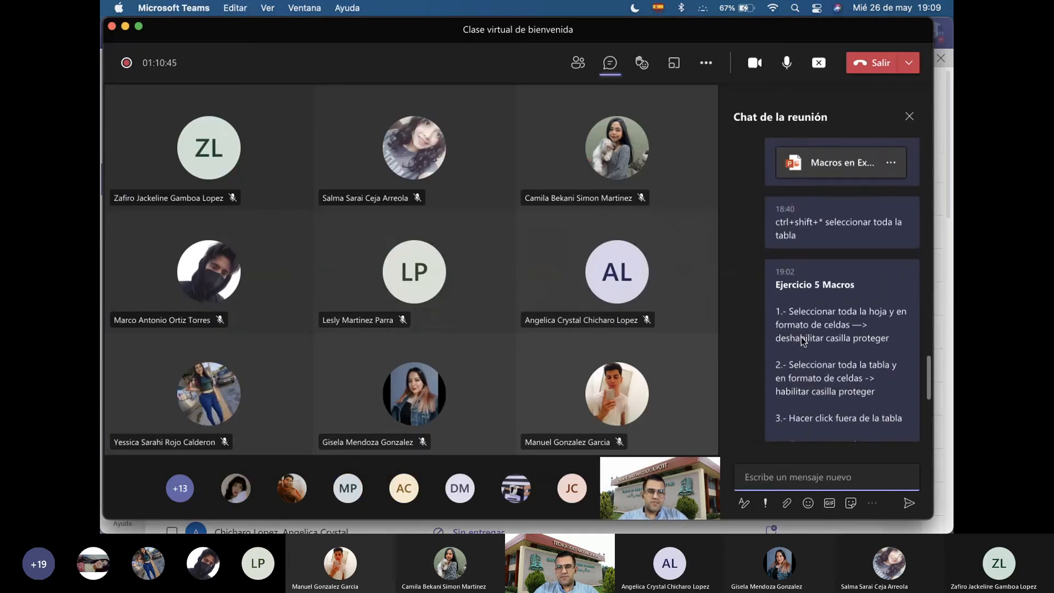
{"action": "scroll", "coordinate": [794, 312], "scroll_direction": "down", "scroll_amount": 4}
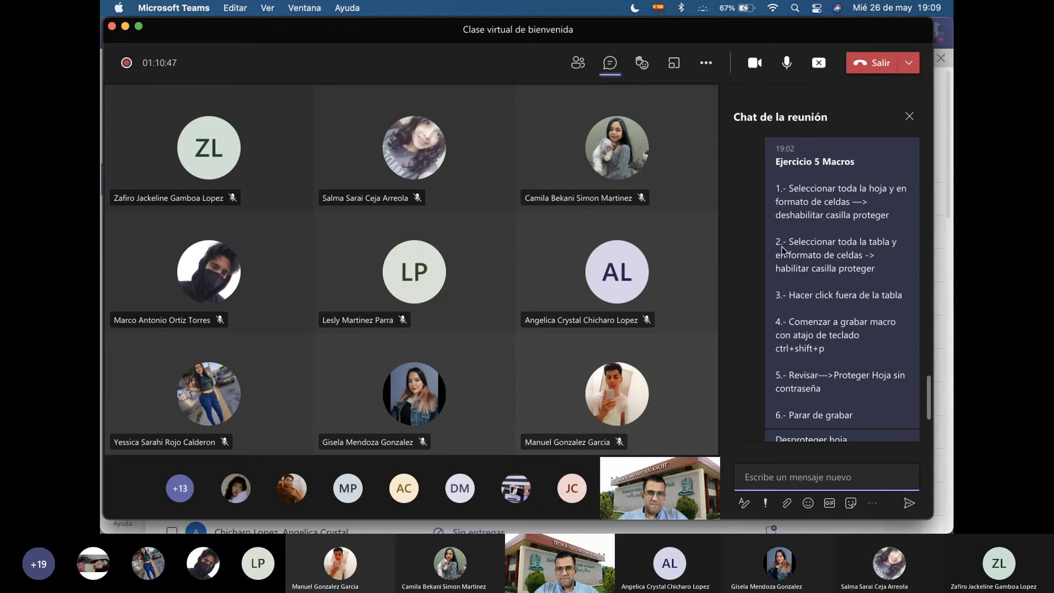
{"action": "left_click_drag", "start_coordinate": [780, 196], "coordinate": [853, 416]}
{"action": "left_click", "coordinate": [807, 214]}
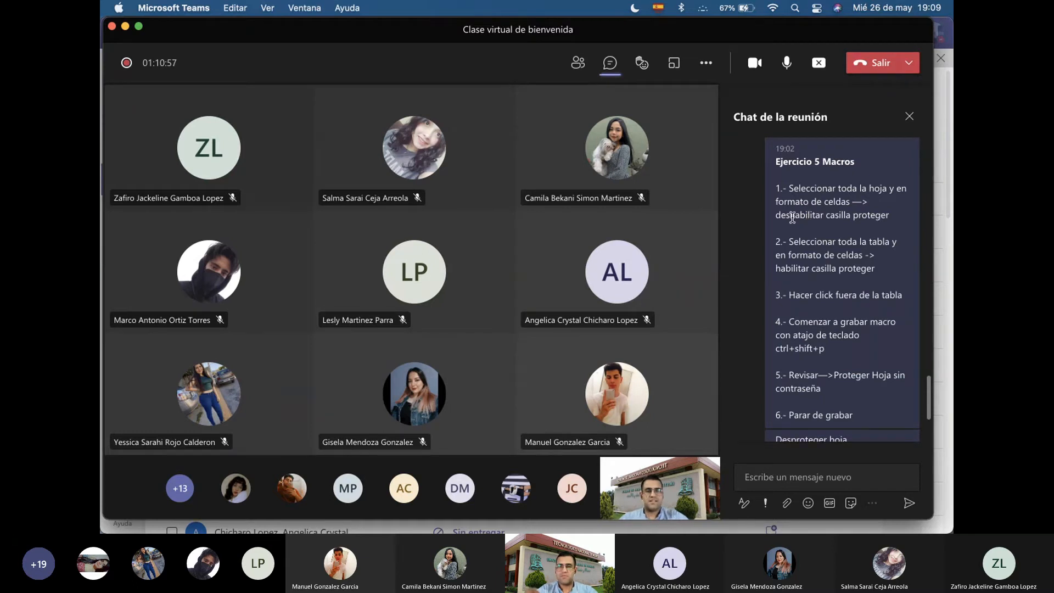
Switch back to Excel, open the Ejercicio 06 sheet and read the task in its text box
{"action": "key", "text": "super+Tab"}
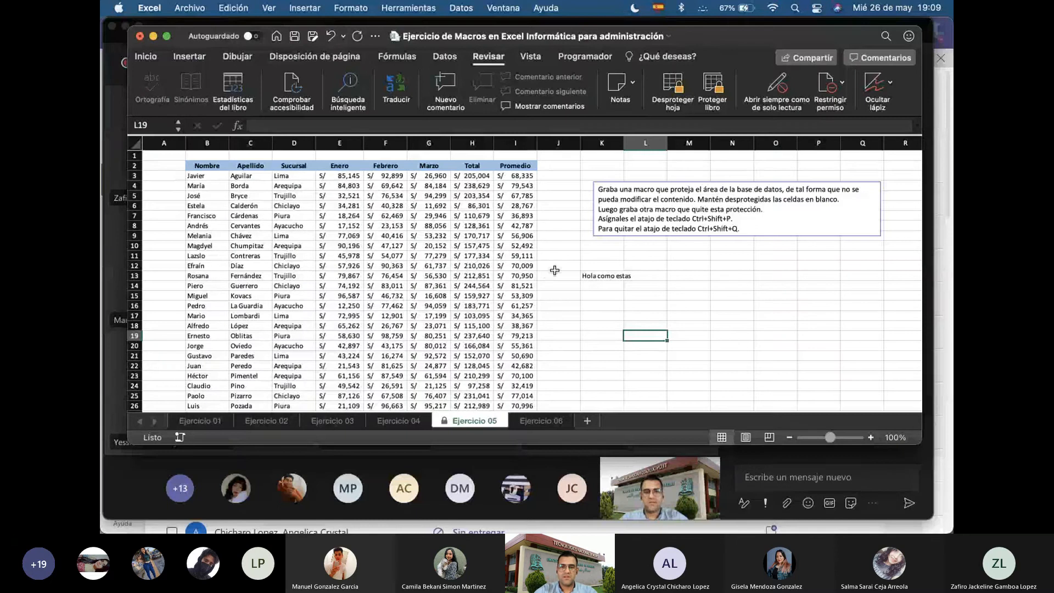
{"action": "left_click", "coordinate": [539, 421]}
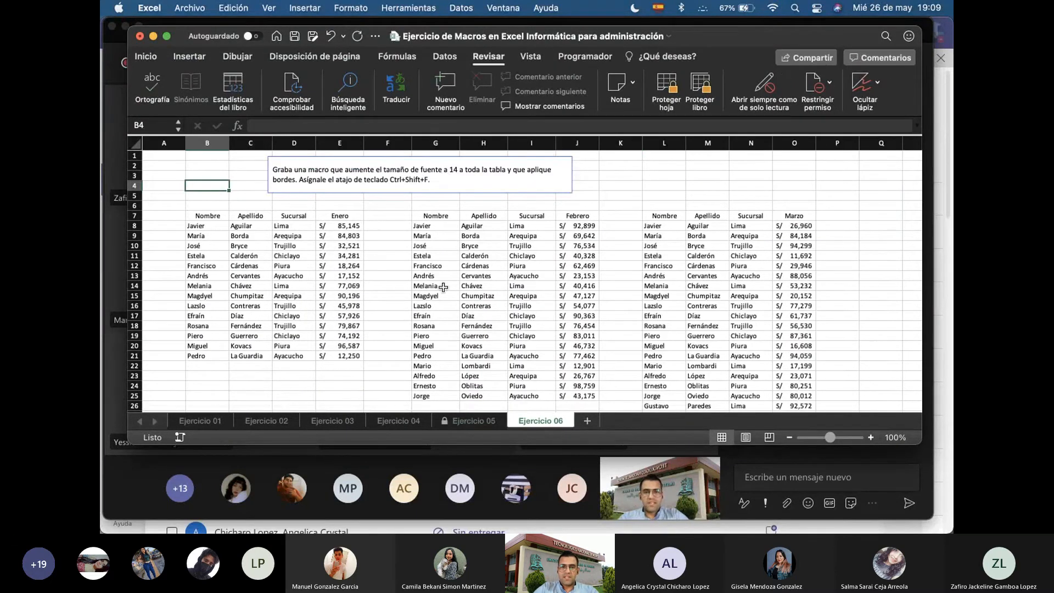
{"action": "left_click", "coordinate": [314, 165]}
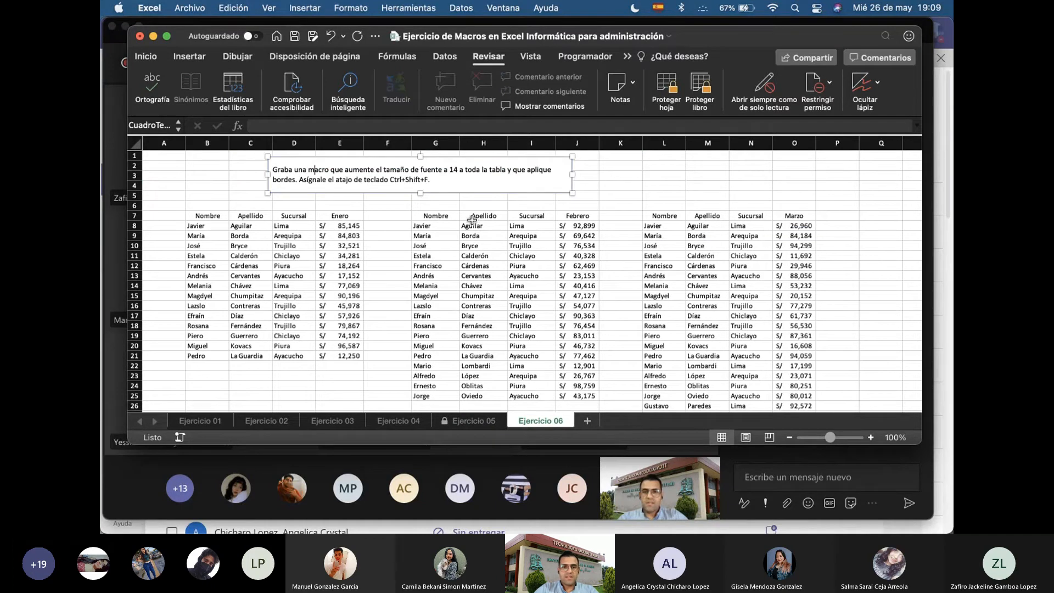
{"action": "left_click", "coordinate": [400, 169]}
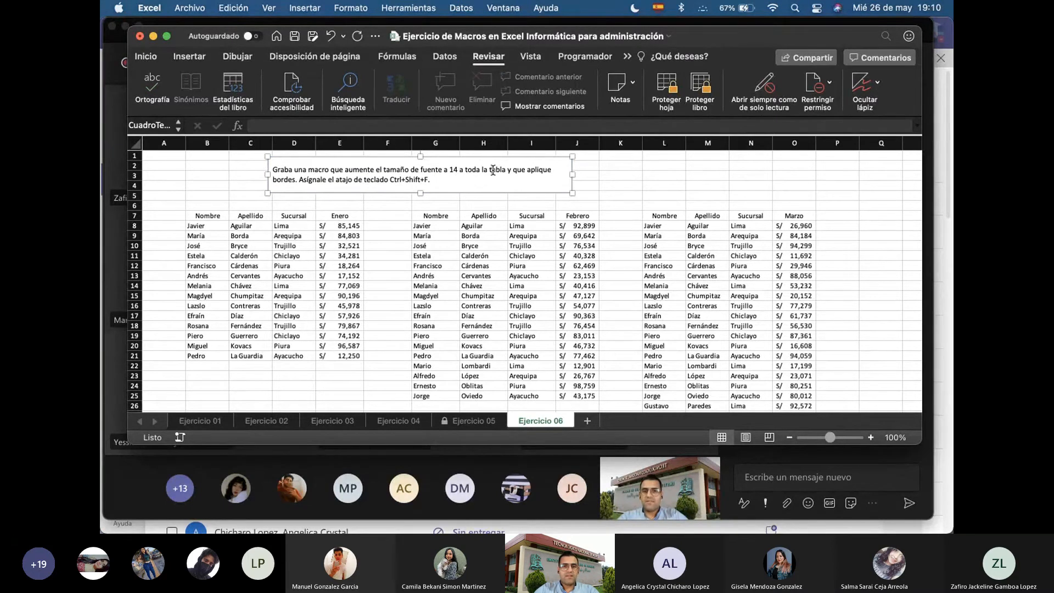
Add "y un color de fondo azul claro" after "bordes" in the Ejercicio 06 task text box
{"action": "left_click", "coordinate": [300, 180]}
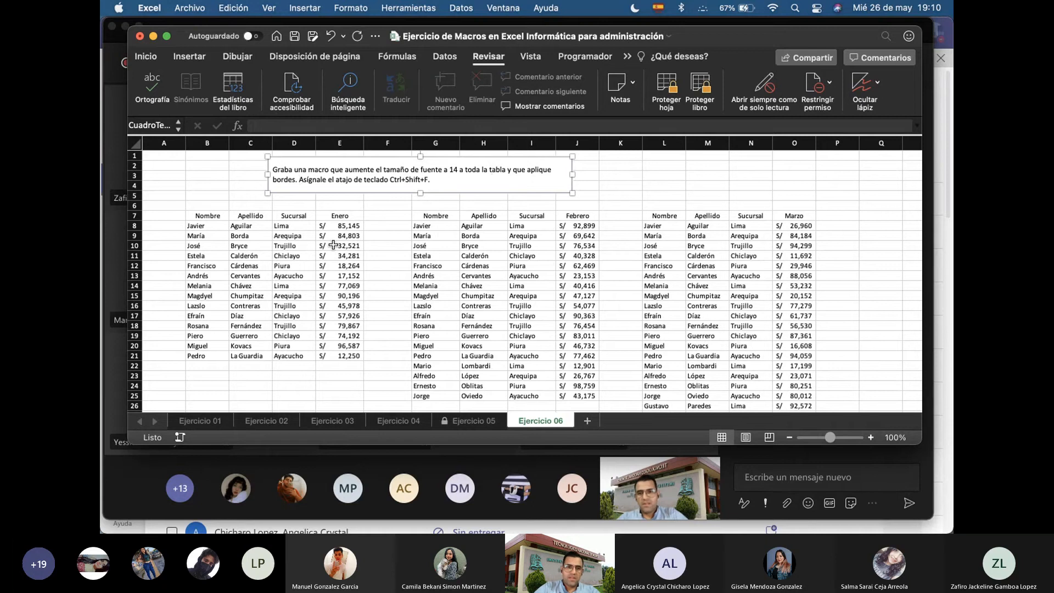
{"action": "key", "text": "BackSpace"}
{"action": "type", "text": "y"}
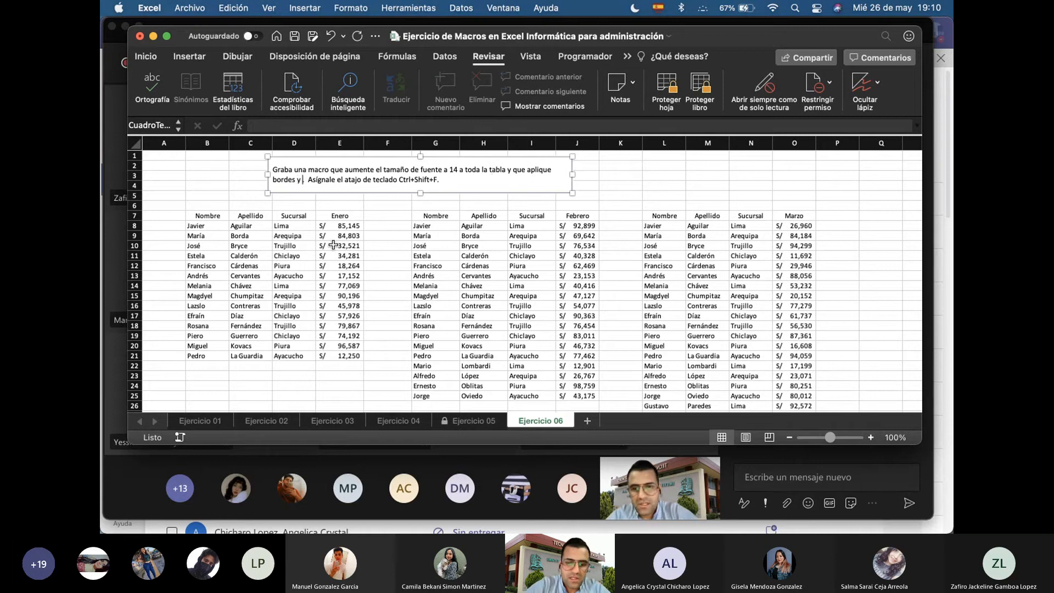
{"action": "type", "text": " un color"}
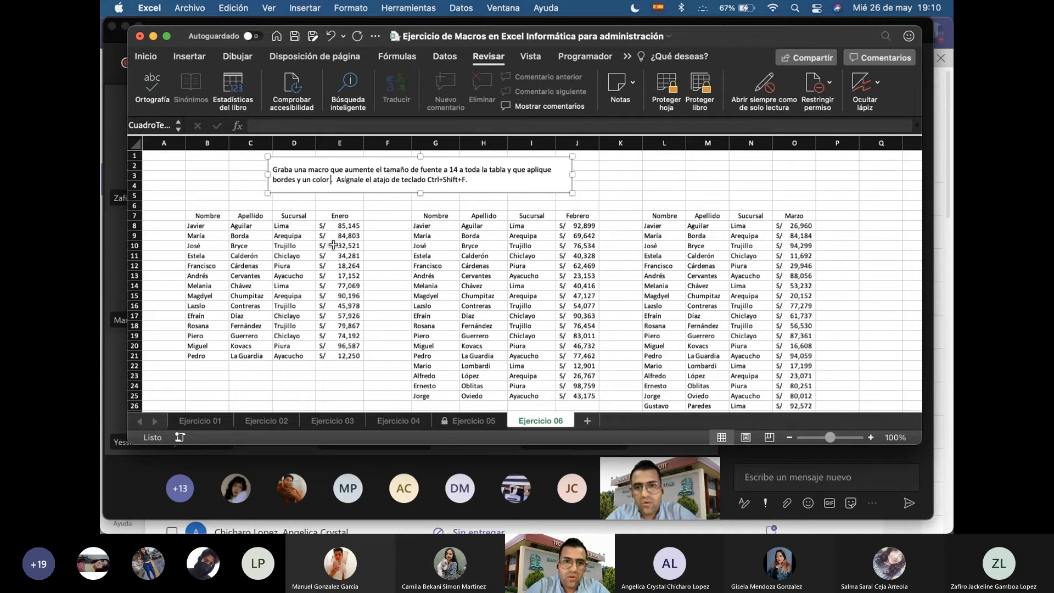
{"action": "type", "text": " de fondo"}
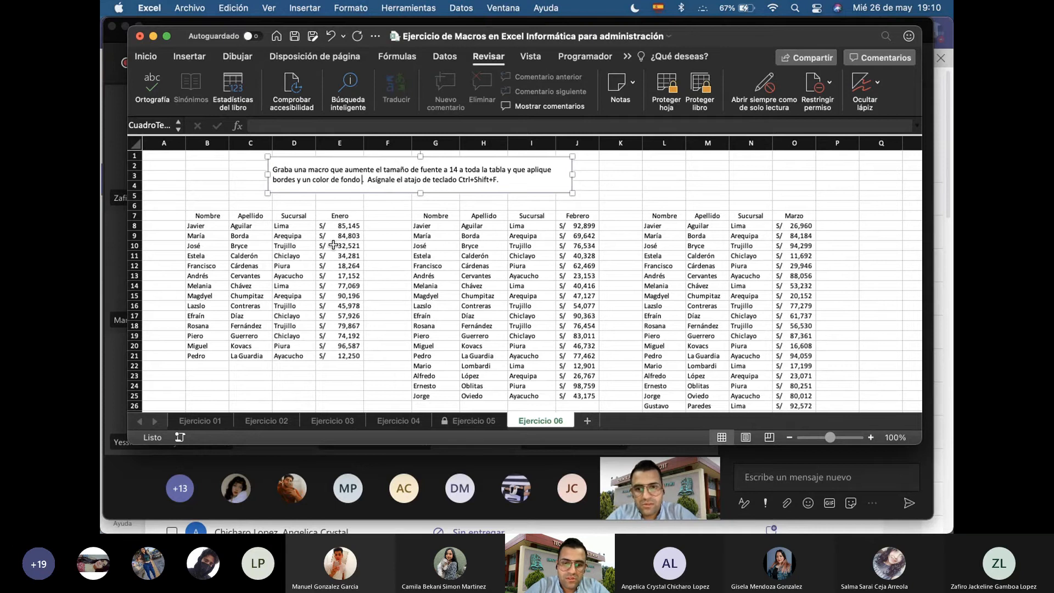
{"action": "type", "text": " azul claro"}
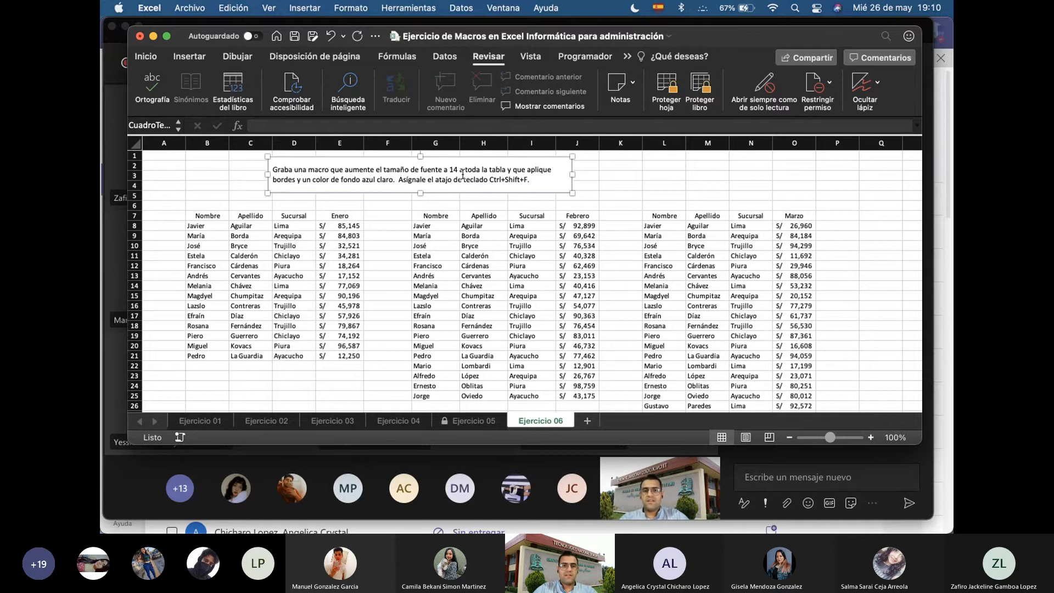
{"action": "left_click", "coordinate": [534, 179]}
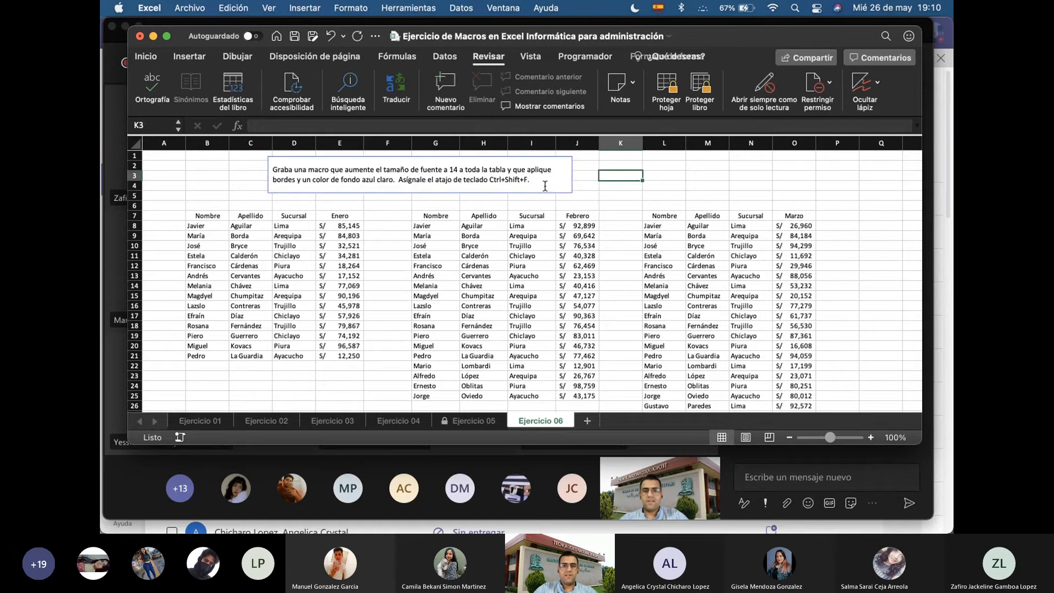
Select cell D10 inside the Enero table and display the developer commands for recording macros
{"action": "left_click", "coordinate": [334, 237]}
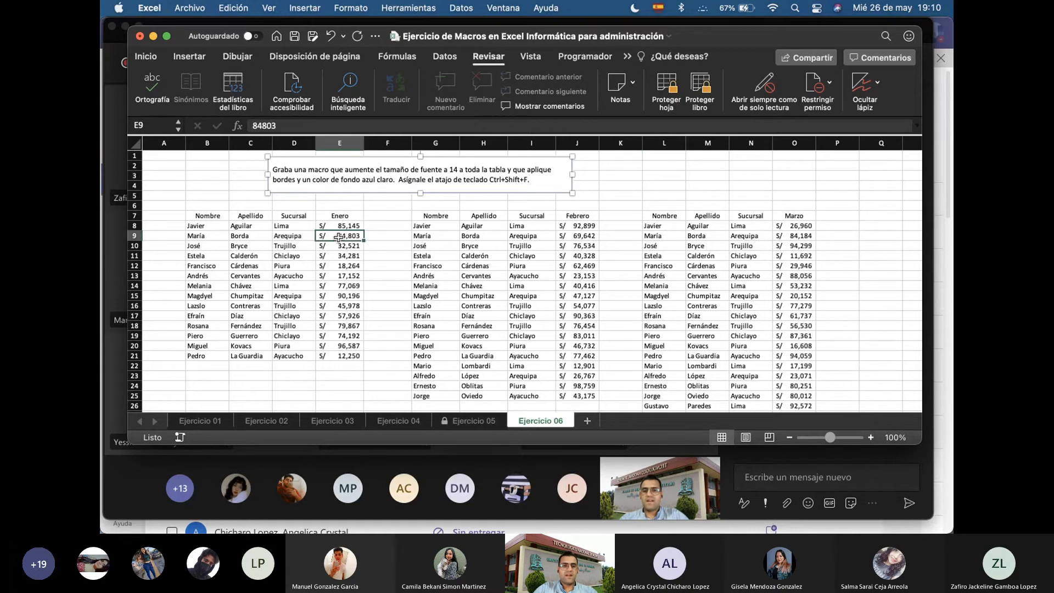
{"action": "left_click", "coordinate": [535, 254]}
{"action": "left_click", "coordinate": [294, 244]}
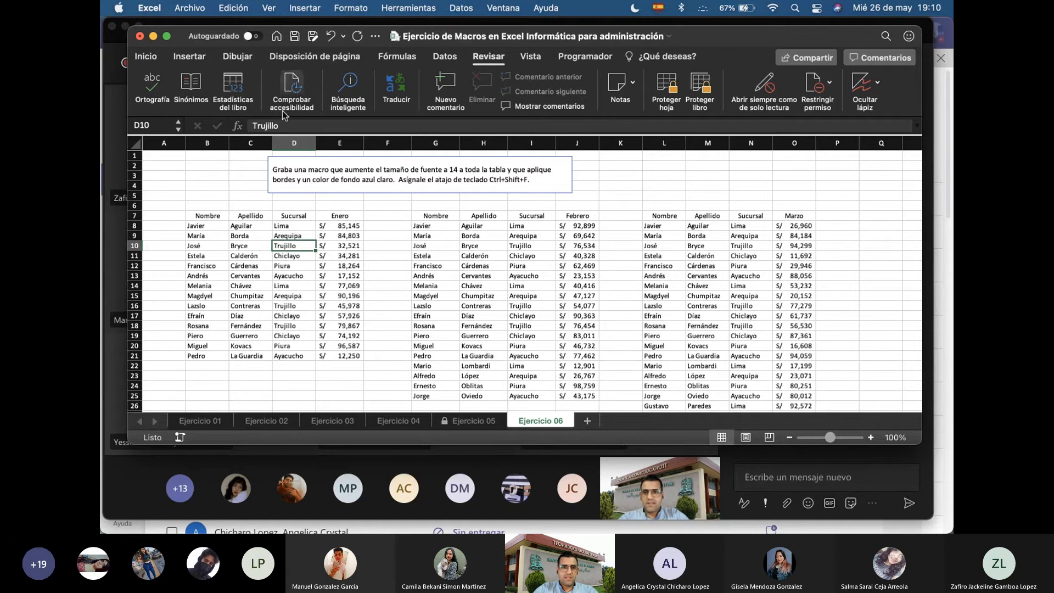
{"action": "left_click", "coordinate": [591, 57]}
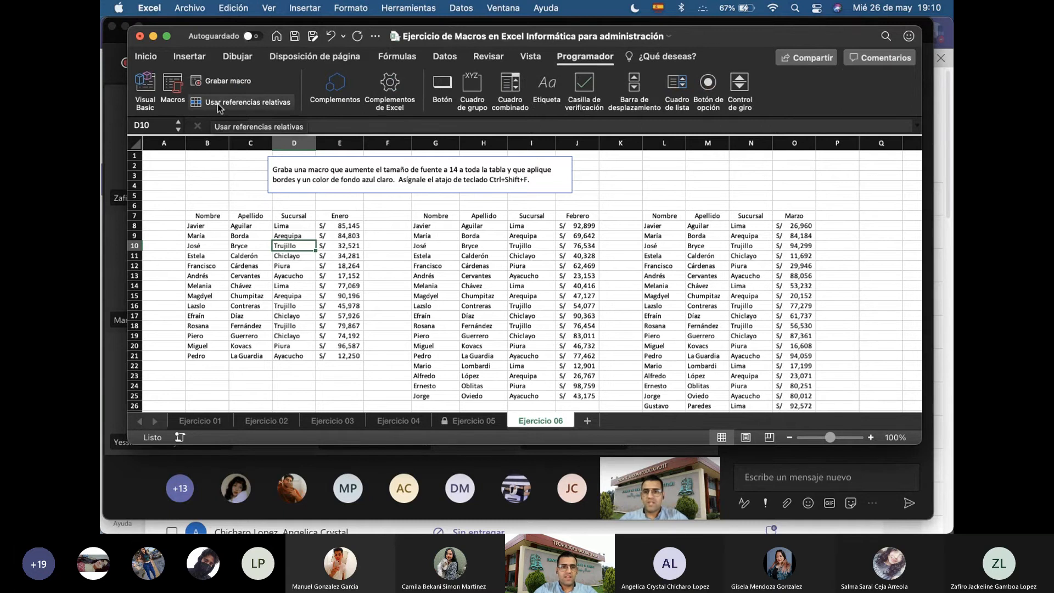
Copy the "Ejercicio 6 Macros" instructions from the Notes app and send them in the Teams meeting chat
{"action": "key", "text": "super+Tab"}
{"action": "key", "text": "super+Tab"}
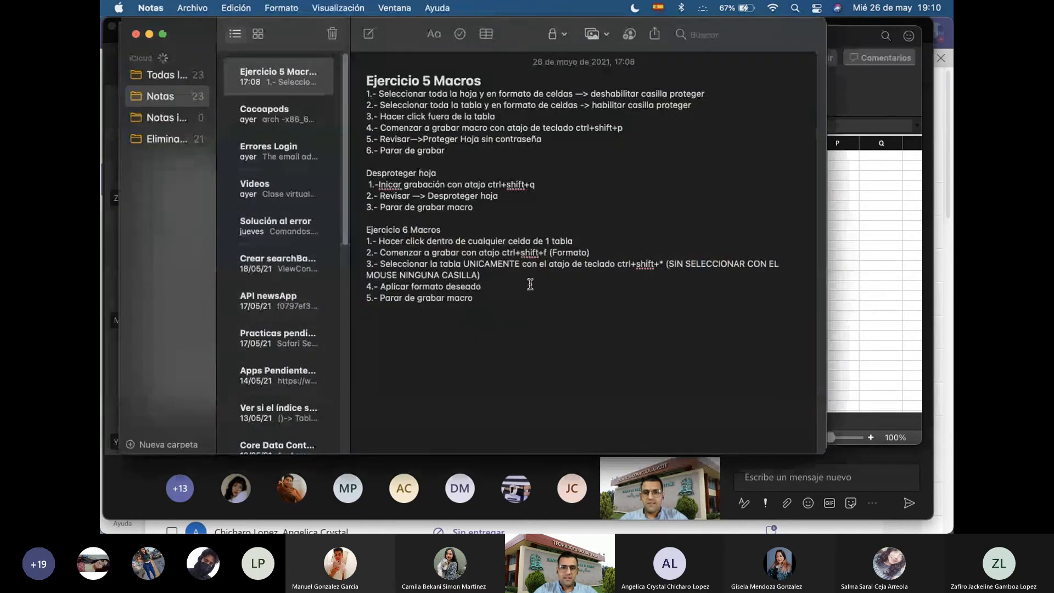
{"action": "left_click_drag", "start_coordinate": [511, 296], "coordinate": [367, 233]}
{"action": "key", "text": "super+c"}
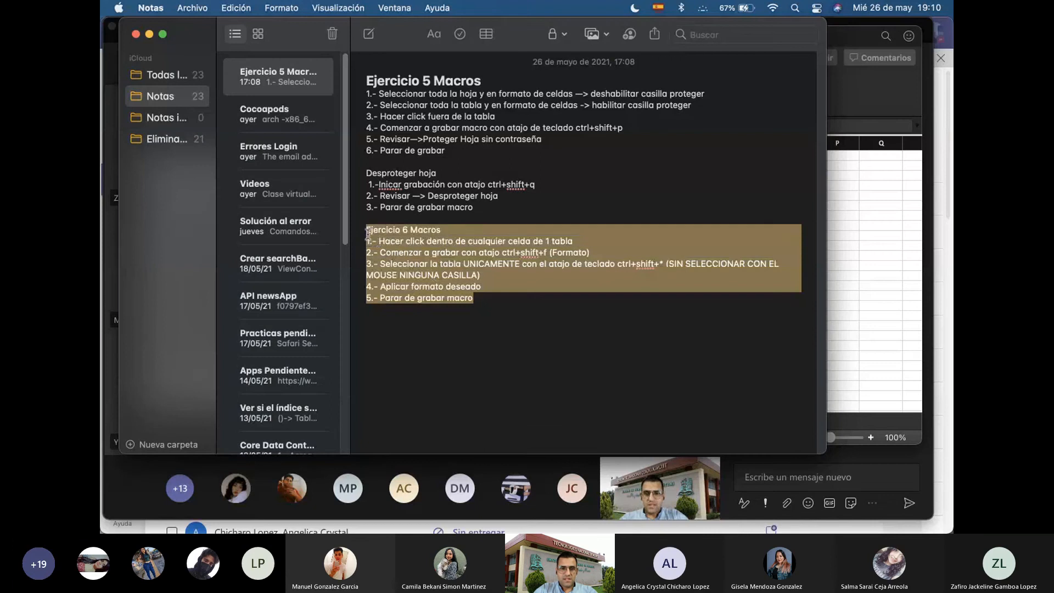
{"action": "left_click", "coordinate": [871, 476]}
{"action": "key", "text": "super+v"}
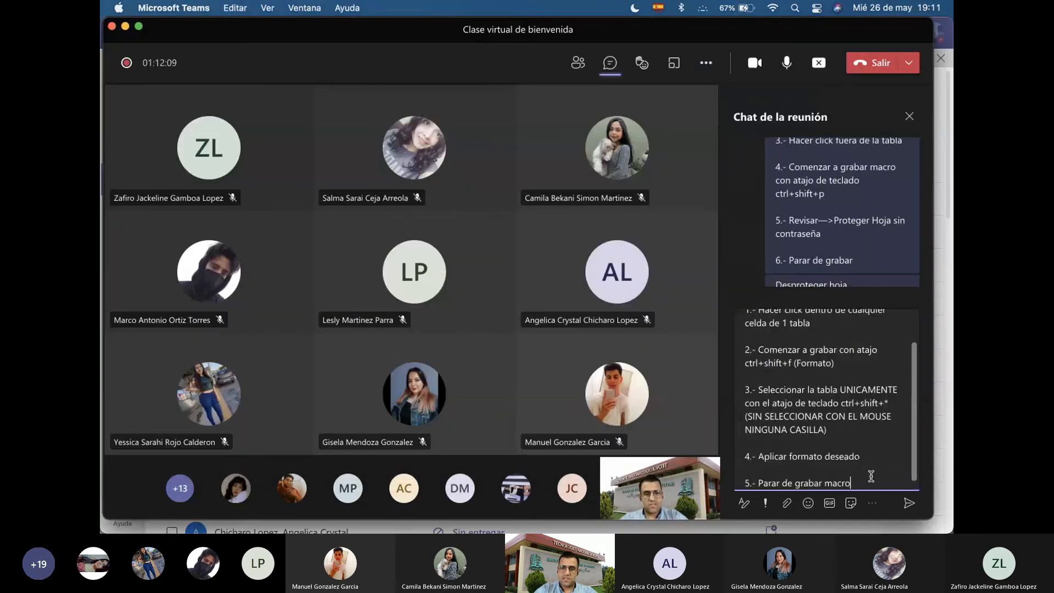
{"action": "key", "text": "Return"}
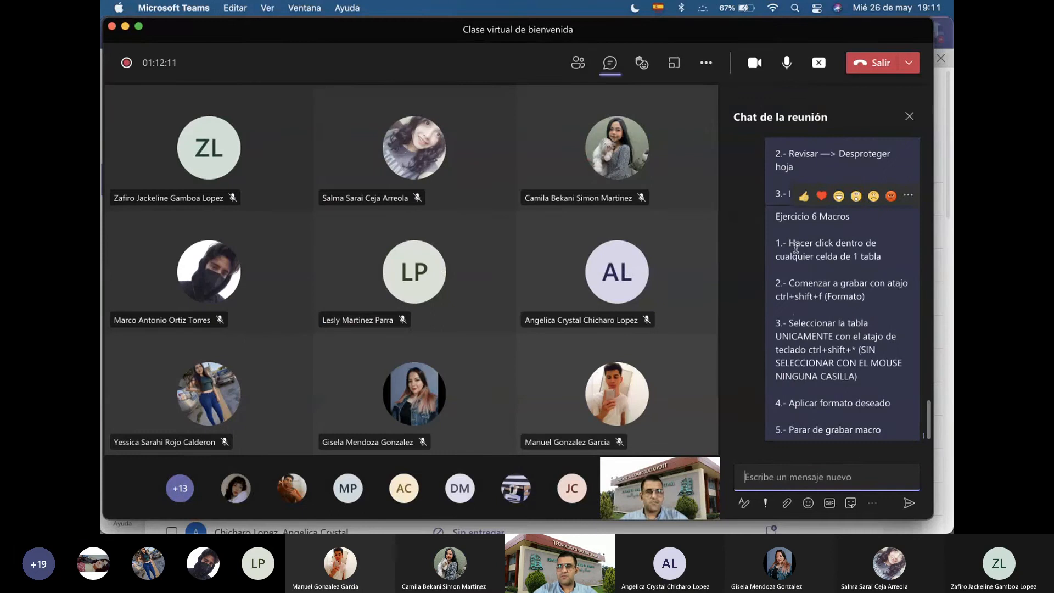
Switch to Notes to check the Ejercicio 6 instructions, and return to the workbook in Excel
{"action": "key", "text": "super+Tab"}
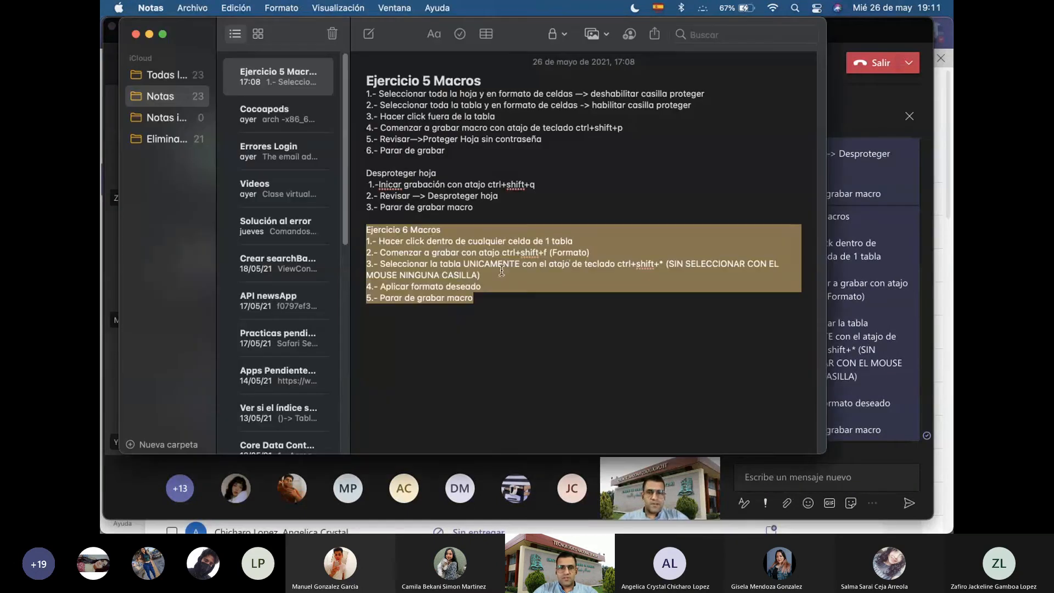
{"action": "left_click", "coordinate": [471, 252]}
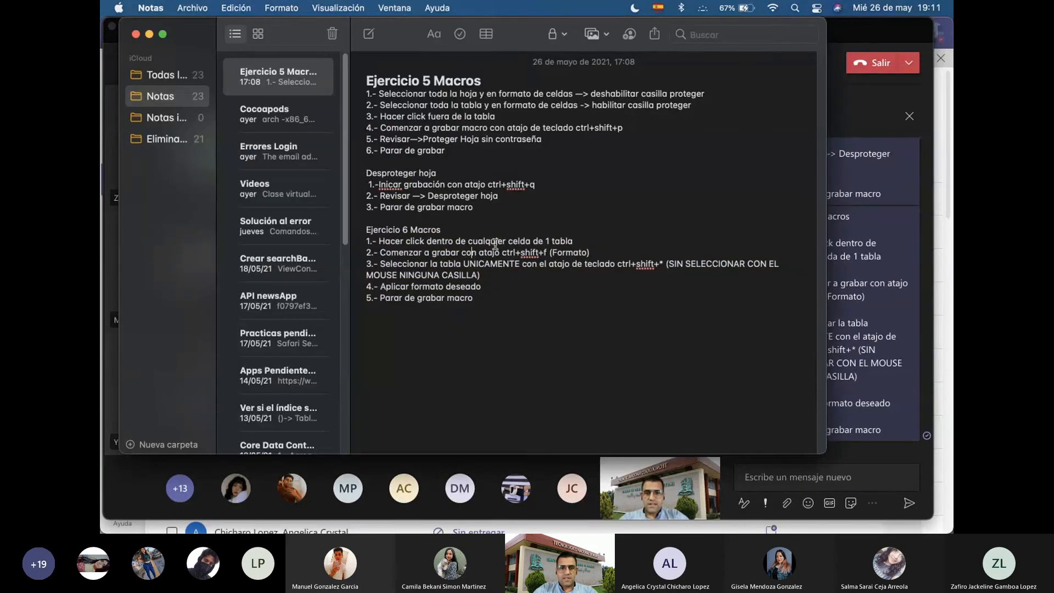
{"action": "key", "text": "super+Tab"}
{"action": "key", "text": "super+Tab"}
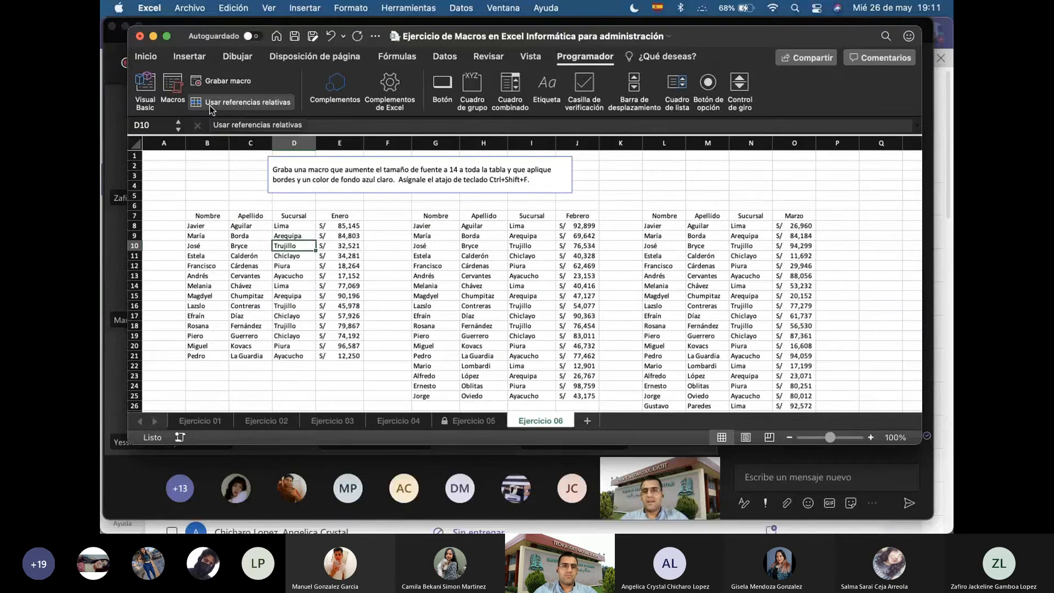
Send "Nota* Tener habilitada la casilla de Usar REferencias Relativas"" in the Teams meeting chat
{"action": "left_click", "coordinate": [851, 478]}
{"action": "type", "text": "Nota* T"}
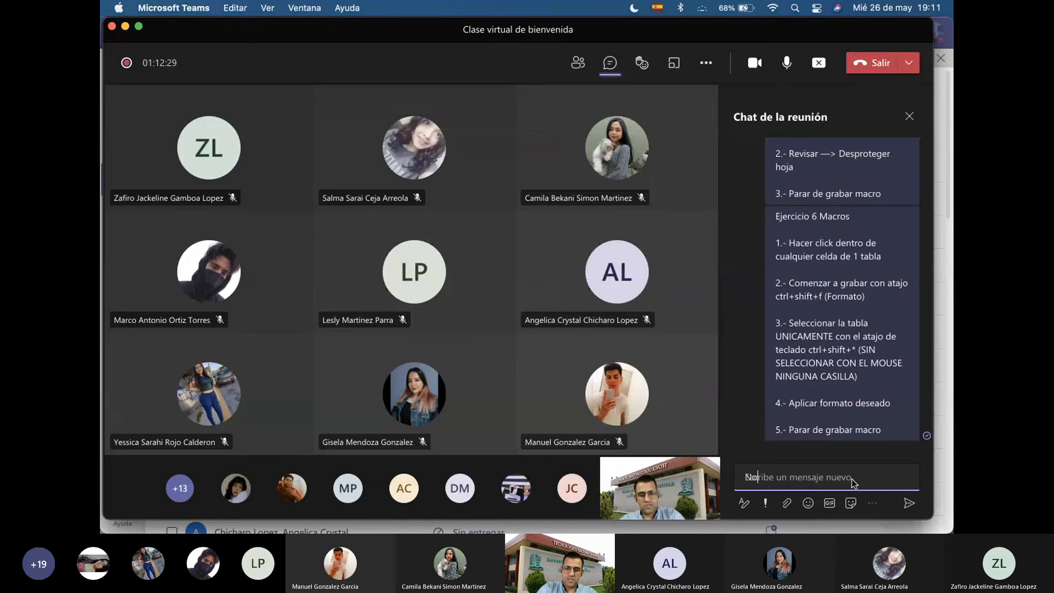
{"action": "type", "text": "ener habilitada la casilla de"}
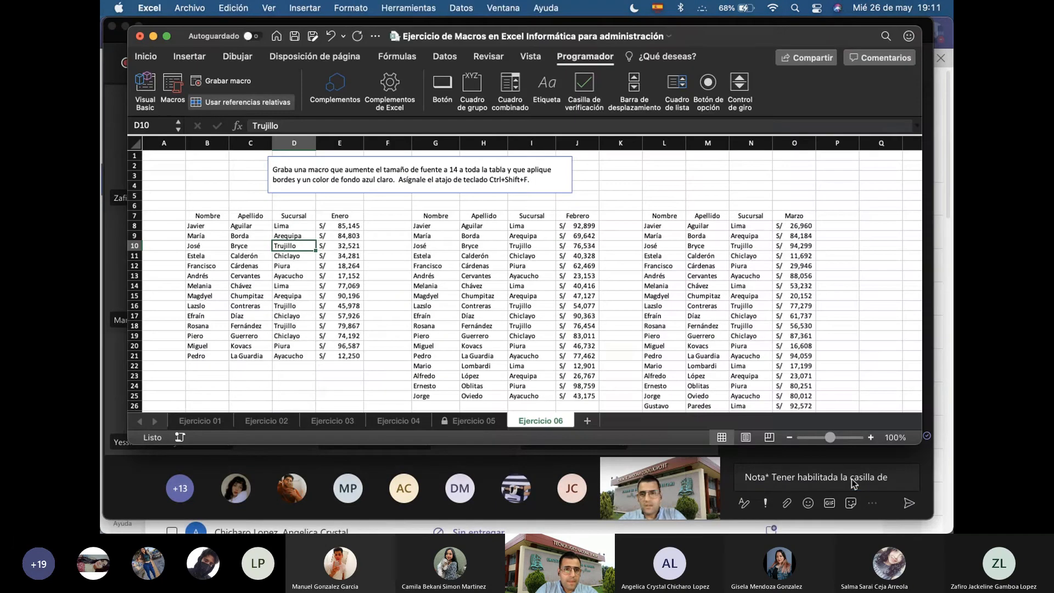
{"action": "type", "text": "Usar"}
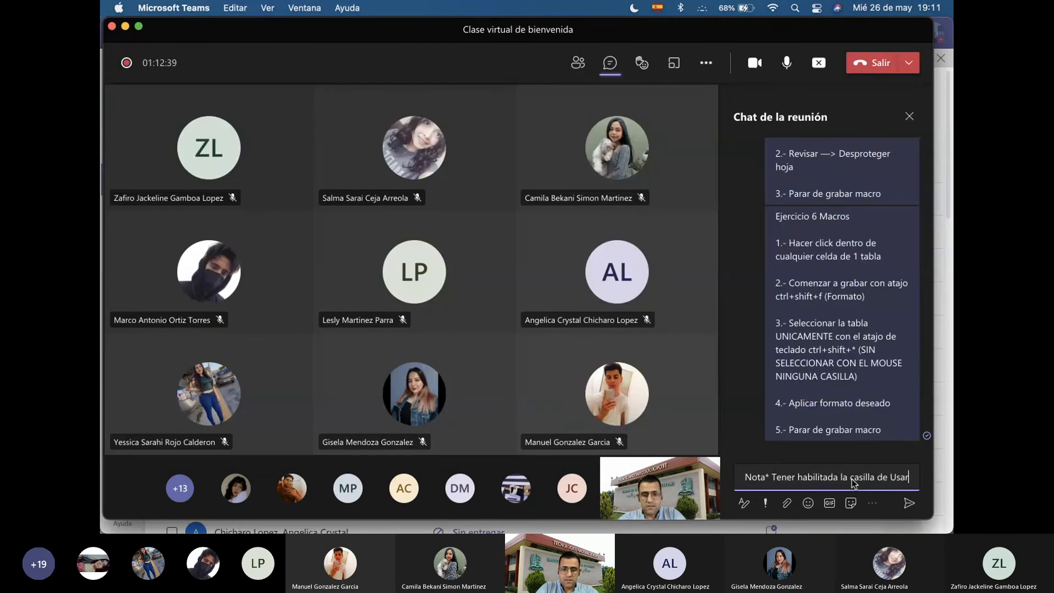
{"action": "type", "text": " REferencias R"}
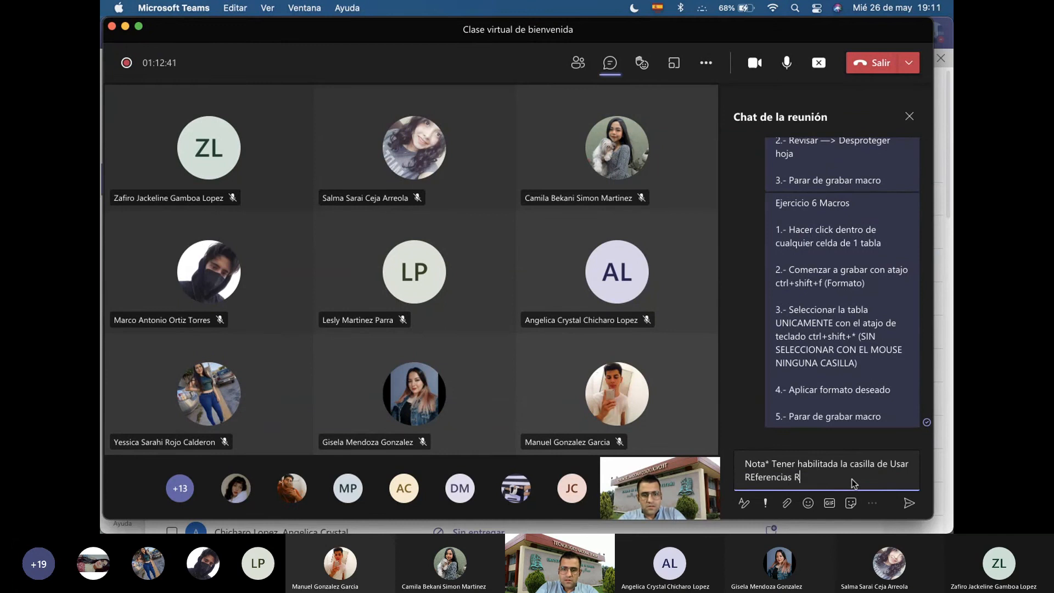
{"action": "type", "text": "elati"}
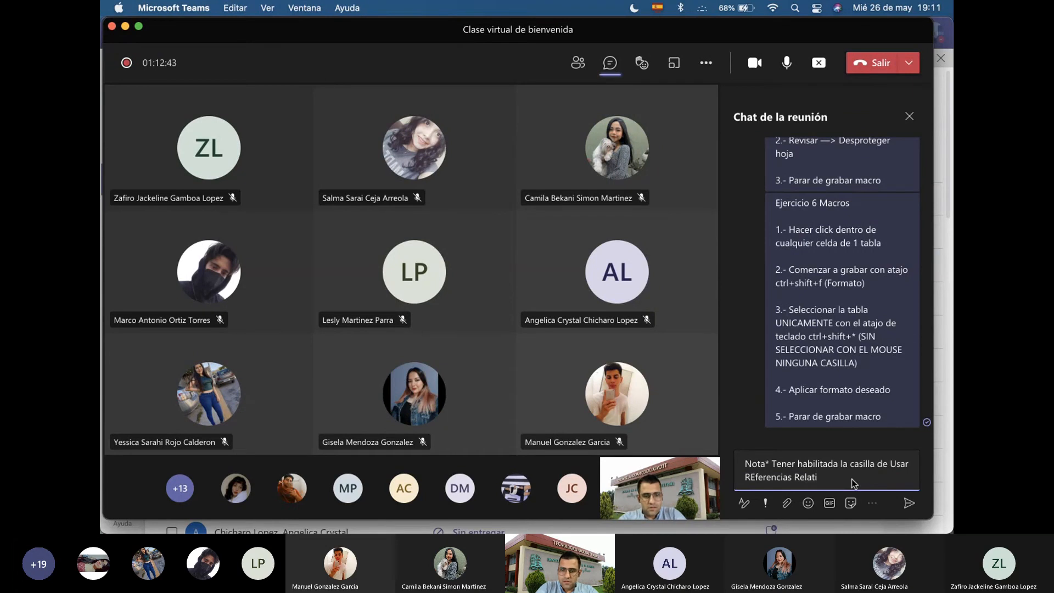
{"action": "type", "text": "vas\""}
{"action": "key", "text": "Return"}
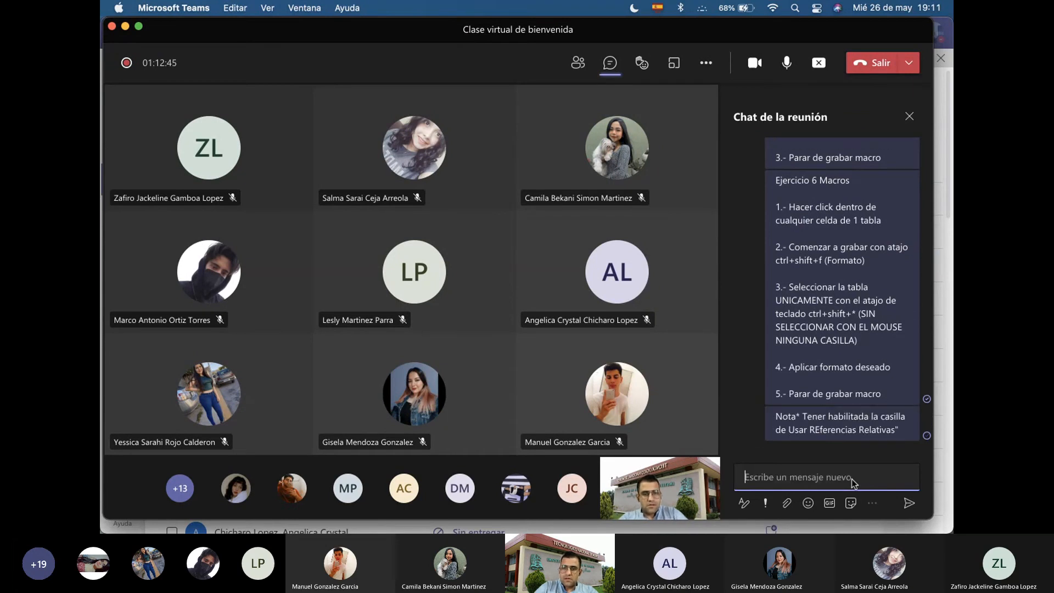
Check the Ejercicio 6 instructions in the Teams chat and select cell B12 inside the Enero table in the Excel workbook
{"action": "key", "text": "super+Tab"}
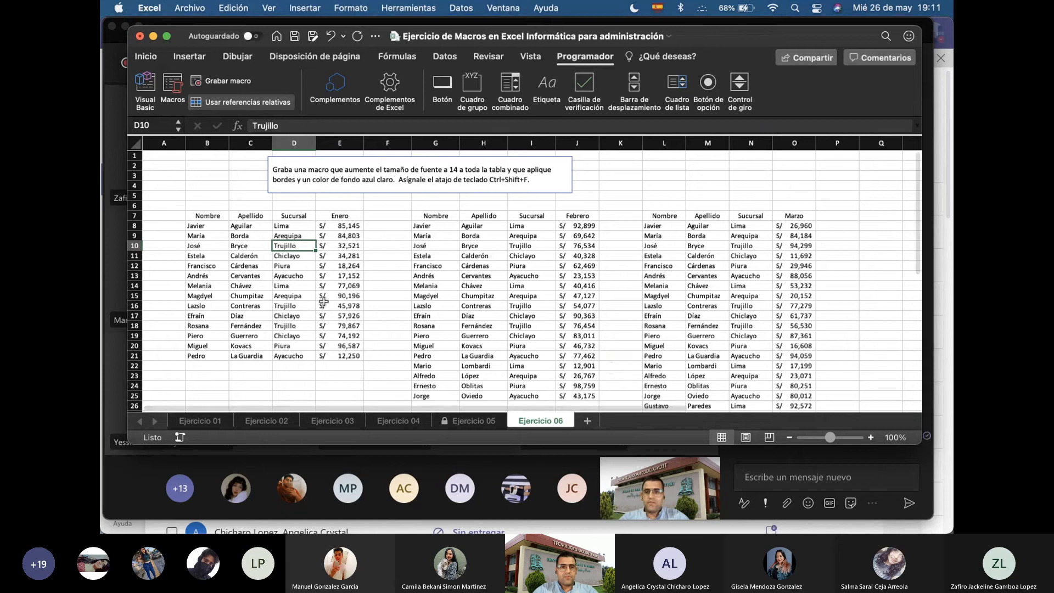
{"action": "key", "text": "super+Tab"}
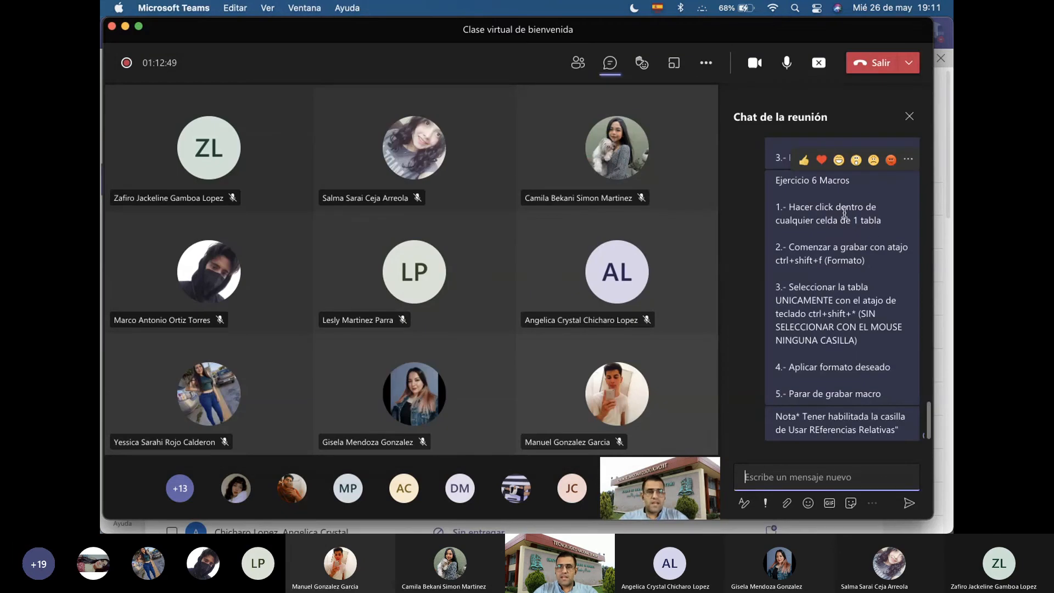
{"action": "key", "text": "super+Tab"}
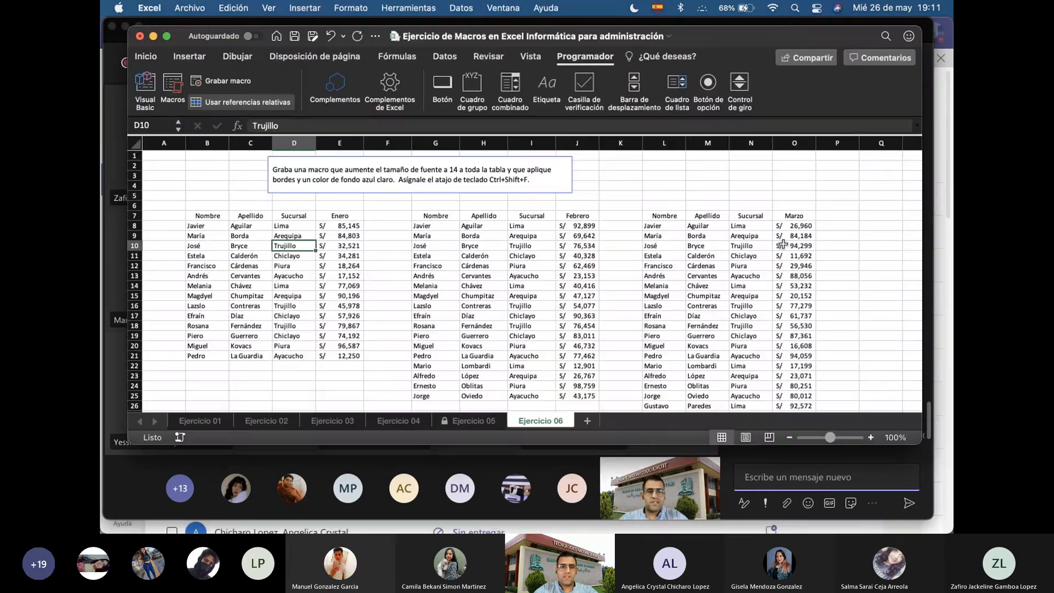
{"action": "left_click", "coordinate": [204, 266]}
{"action": "key", "text": "super+Tab"}
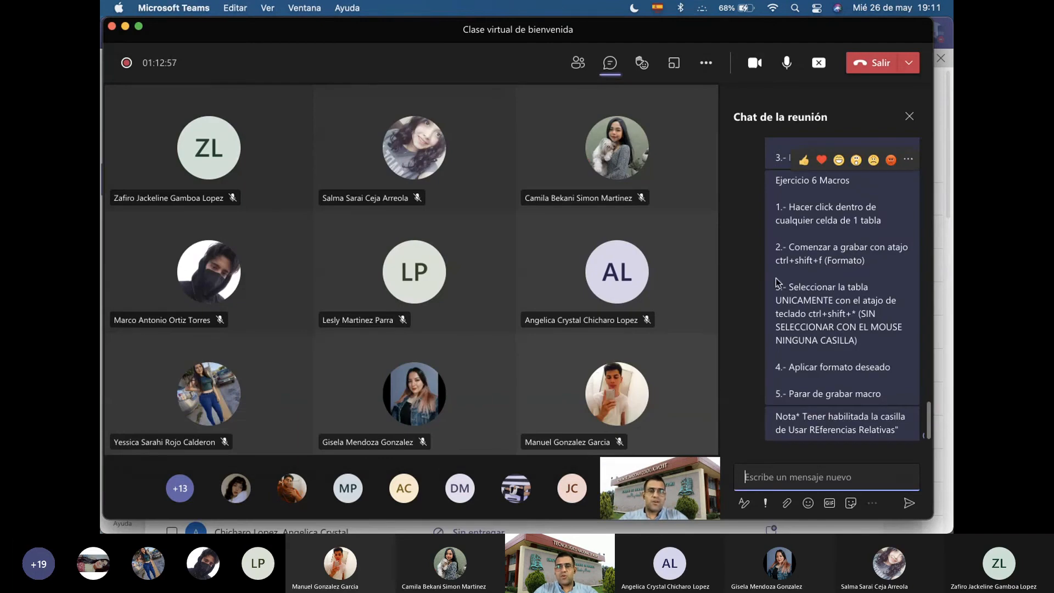
{"action": "key", "text": "super+Tab"}
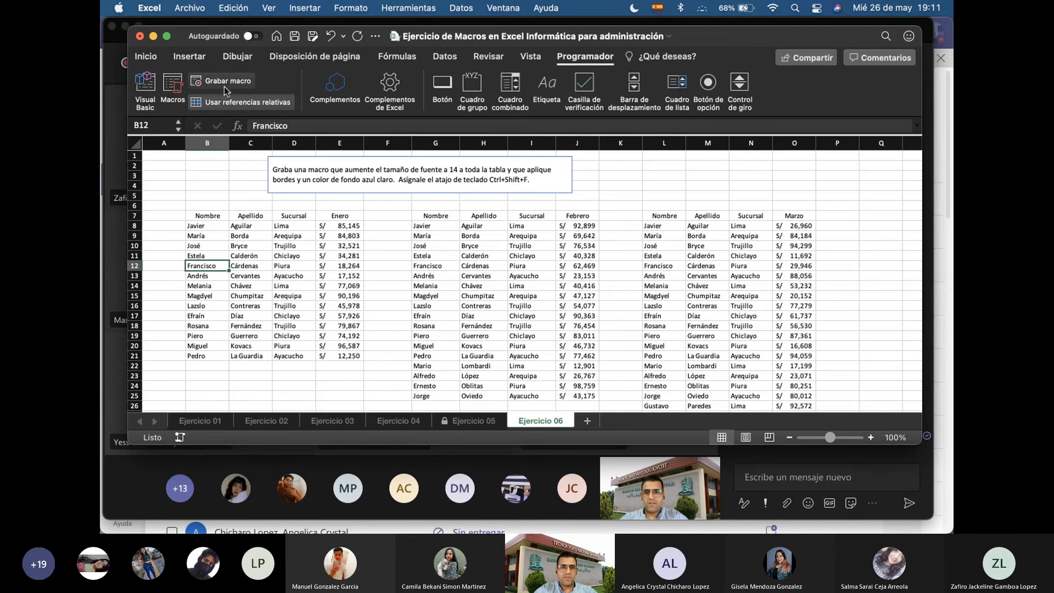
Start recording a macro named Formato in this workbook with the shortcut Ctrl+Shift+F
{"action": "left_click", "coordinate": [225, 83]}
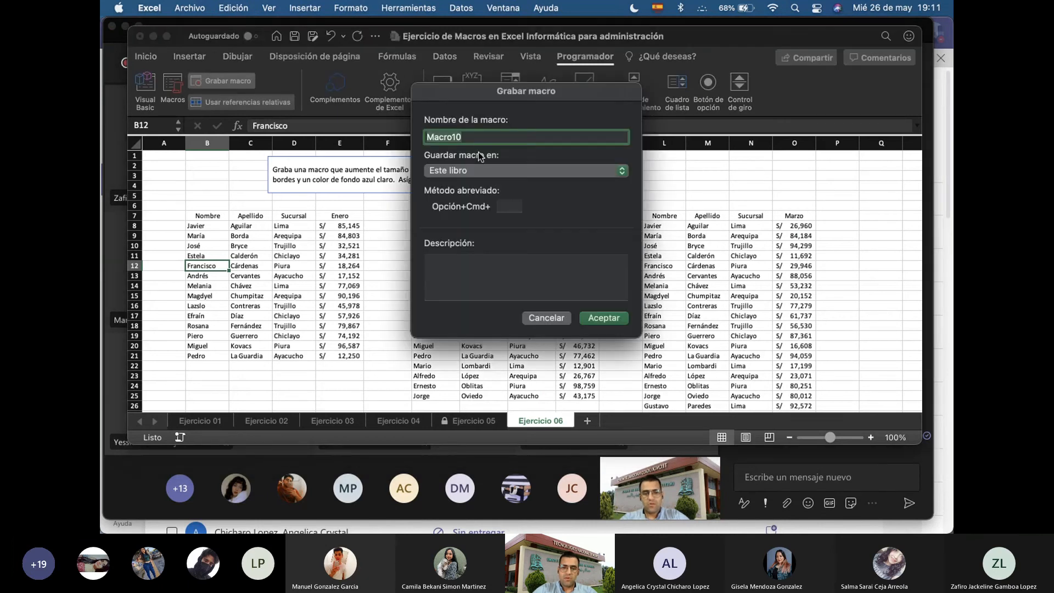
{"action": "key", "text": "super+Tab"}
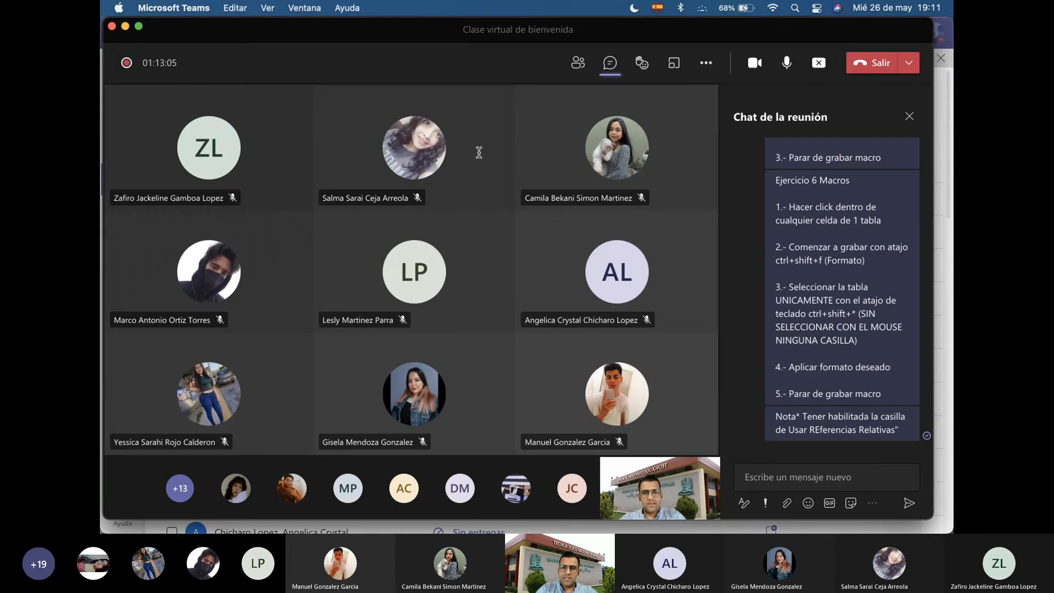
{"action": "key", "text": "super+Tab"}
{"action": "type", "text": "Forma"}
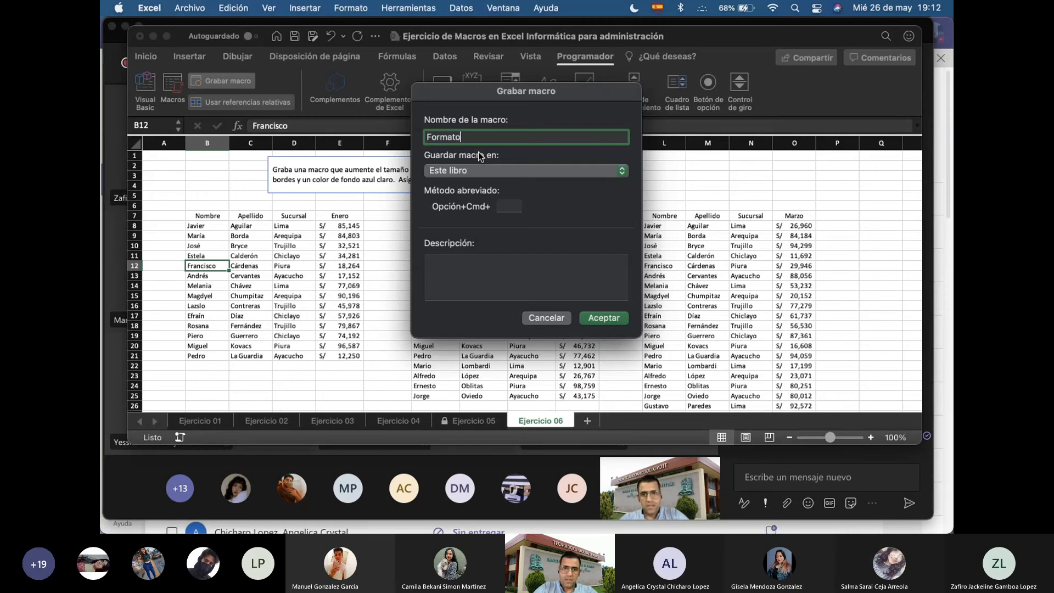
{"action": "left_click", "coordinate": [510, 207]}
{"action": "type", "text": "F"}
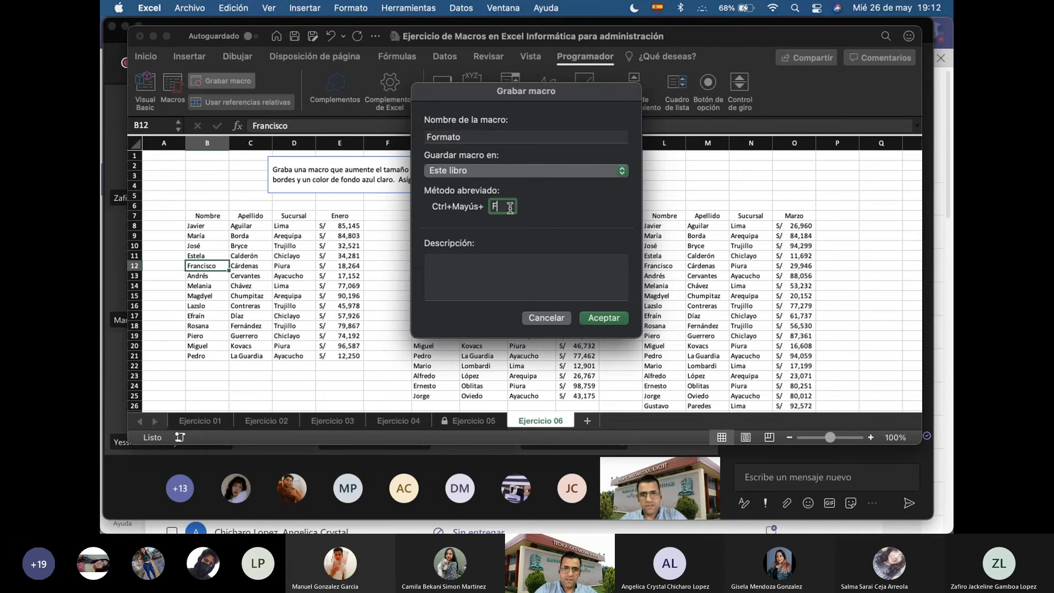
{"action": "left_click", "coordinate": [605, 317]}
Select the whole Enero table around the active cell, following the selection instructions in the Teams chat
{"action": "key", "text": "super+Tab"}
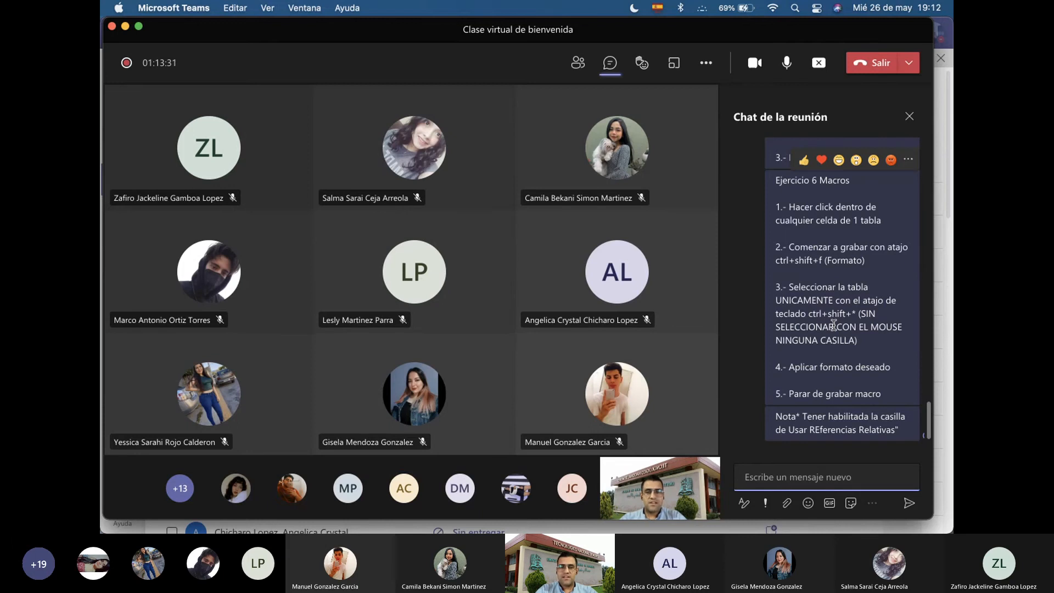
{"action": "key", "text": "super+Tab"}
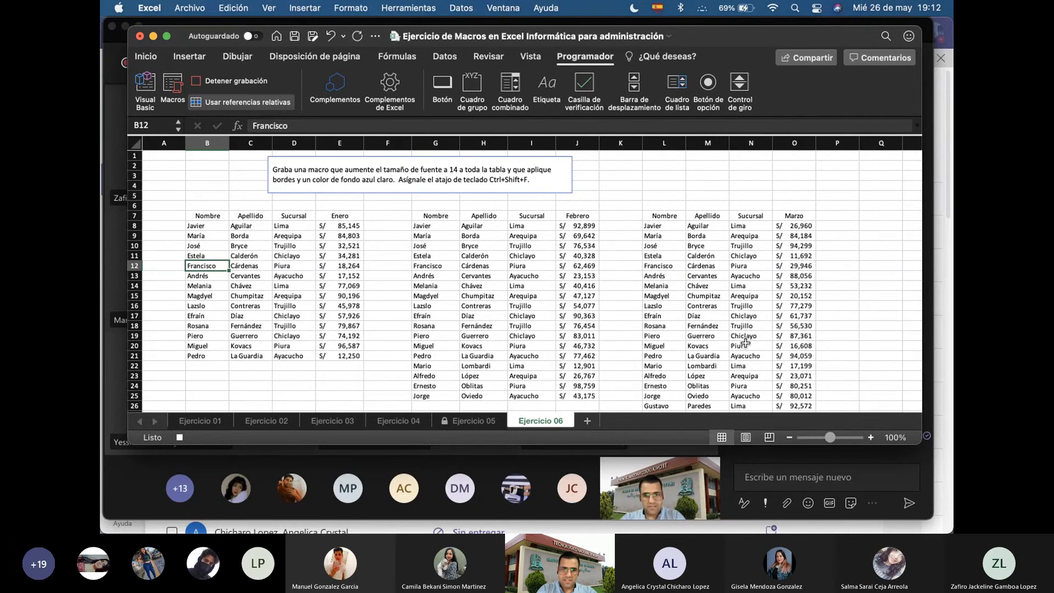
{"action": "key", "text": "super+a"}
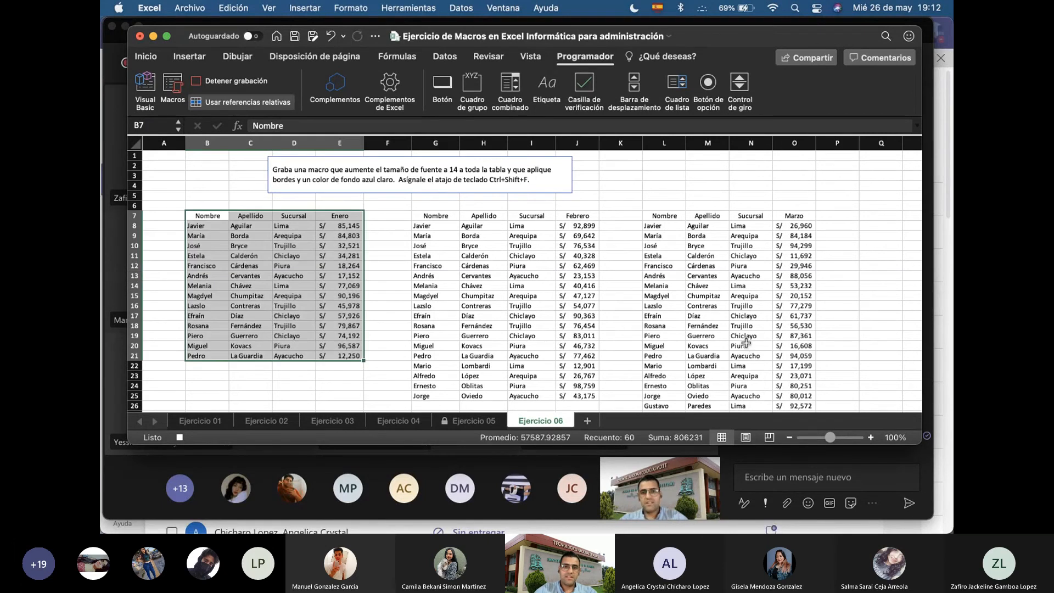
{"action": "key", "text": "super+Tab"}
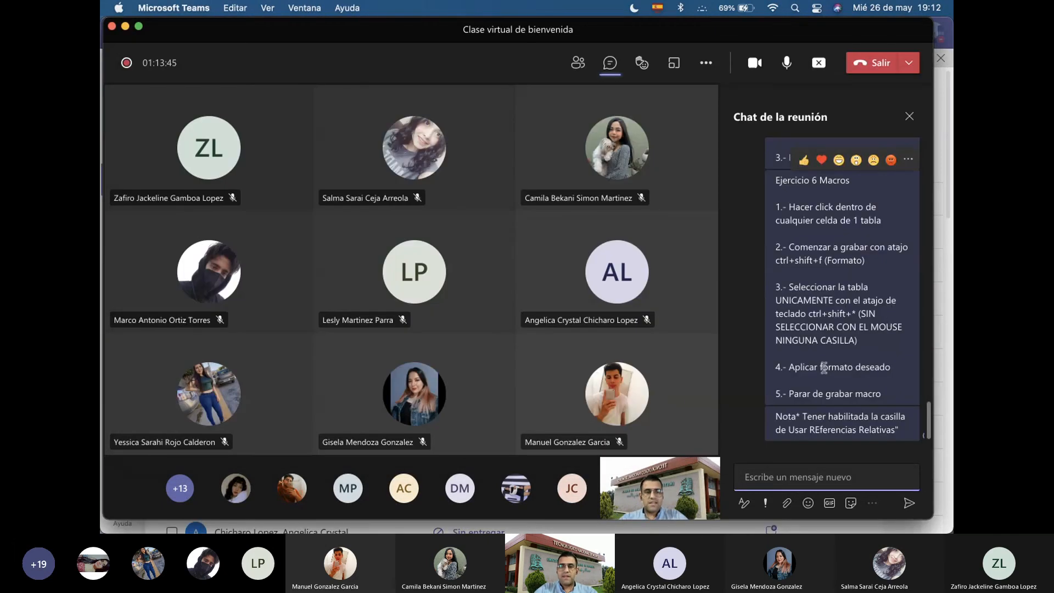
{"action": "key", "text": "super+Tab"}
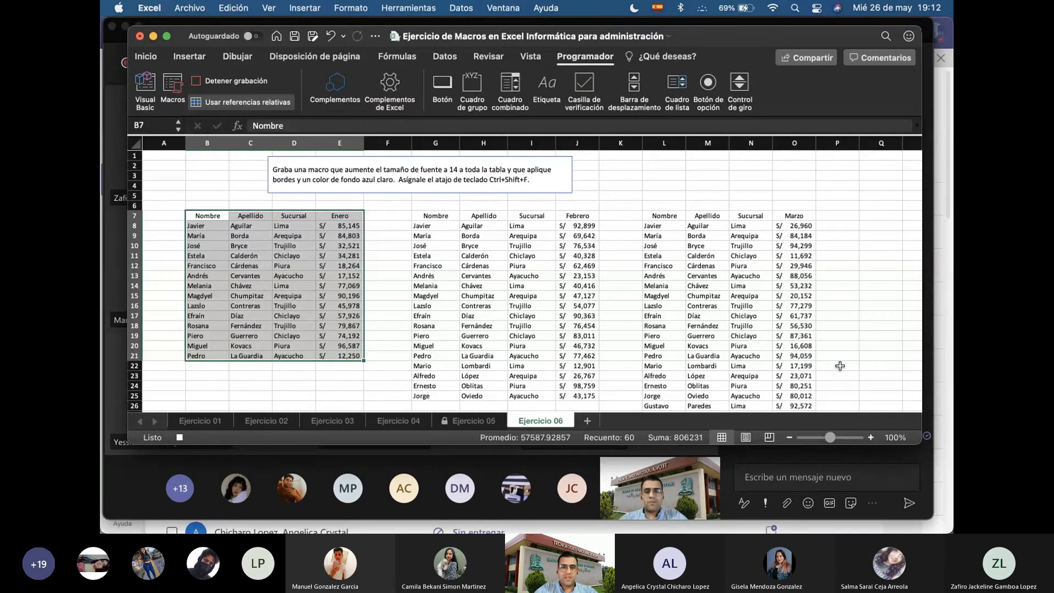
Increase the font size of the selected Enero table to 14
{"action": "left_click", "coordinate": [156, 57]}
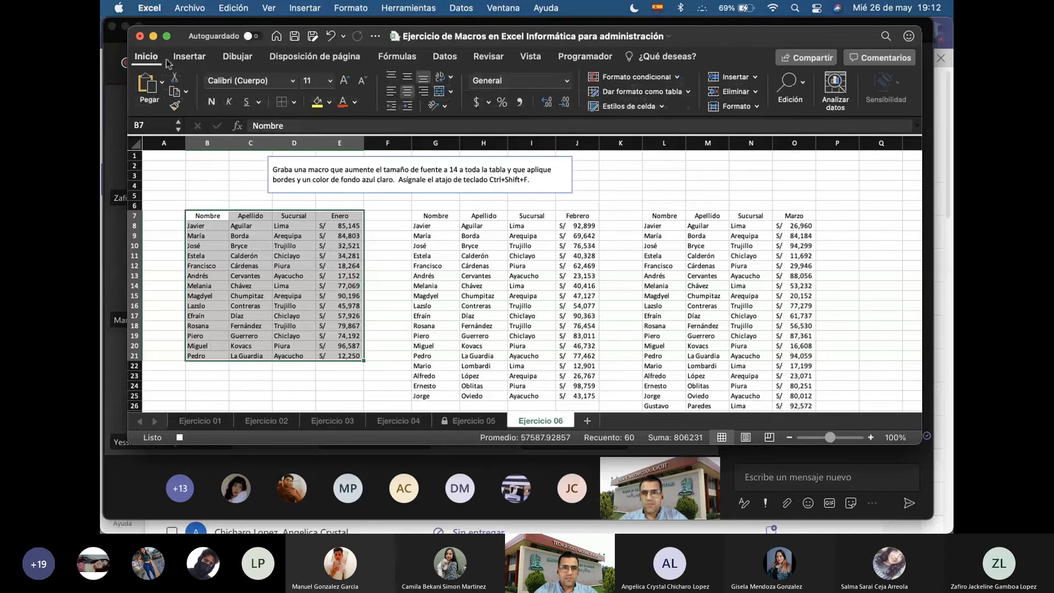
{"action": "left_click", "coordinate": [346, 82]}
{"action": "left_click", "coordinate": [345, 82]}
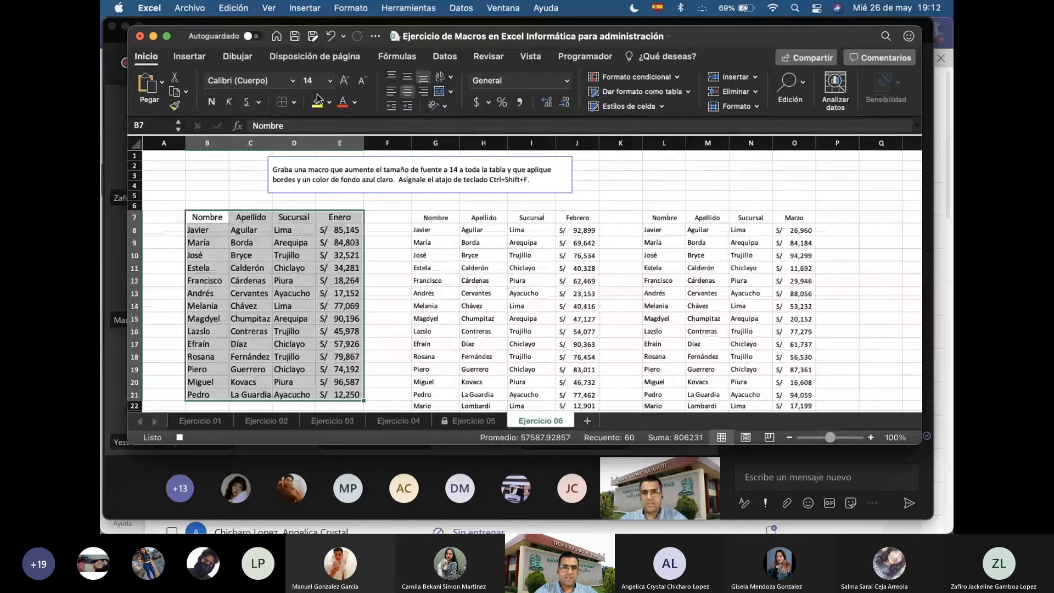
Apply all borders and a light blue theme fill to the Enero table
{"action": "left_click", "coordinate": [293, 102]}
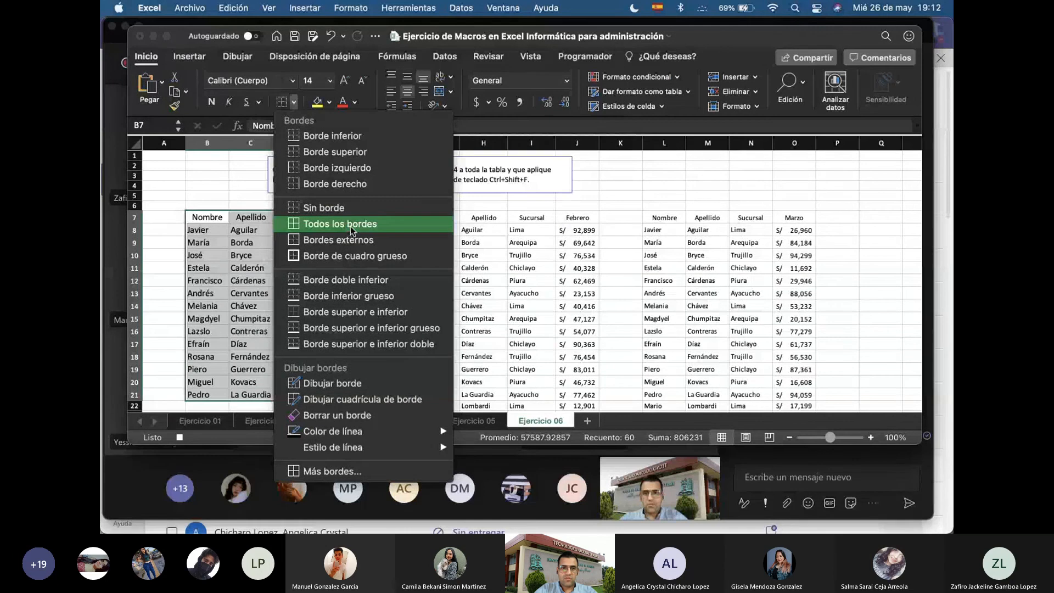
{"action": "left_click", "coordinate": [351, 225]}
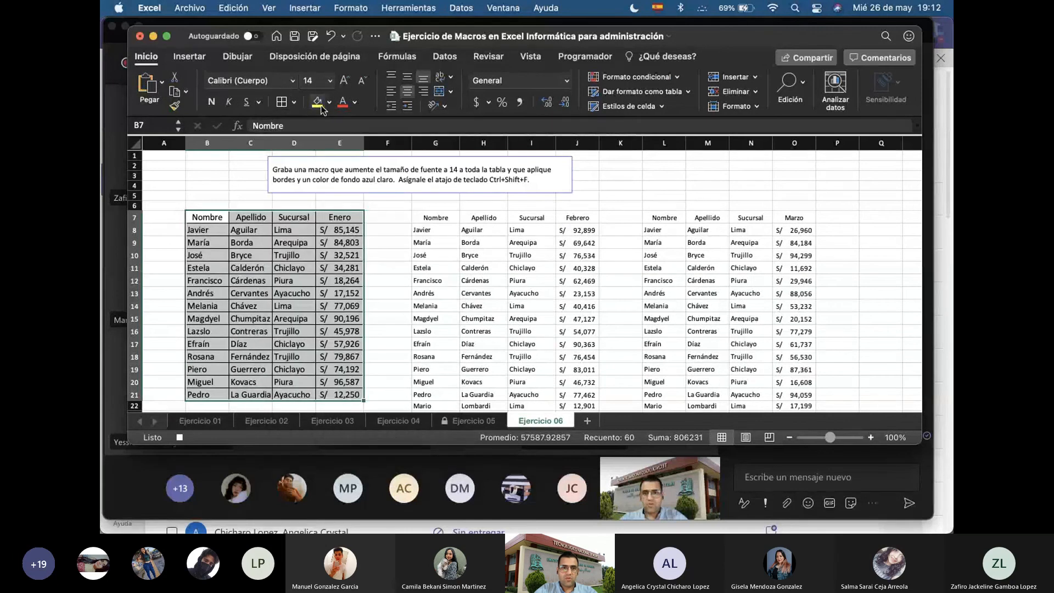
{"action": "left_click", "coordinate": [328, 102]}
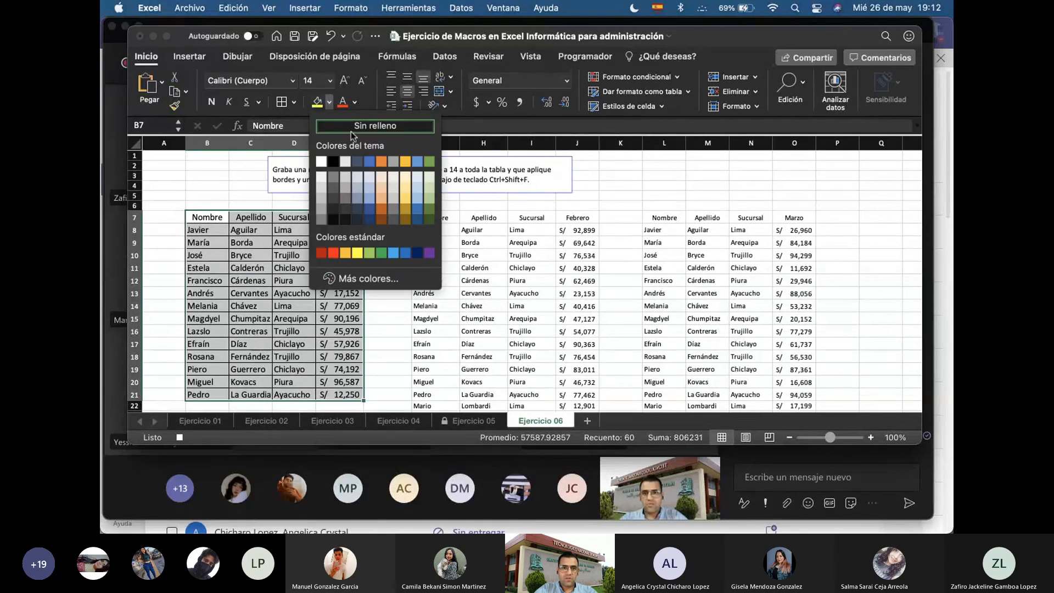
{"action": "left_click", "coordinate": [371, 200]}
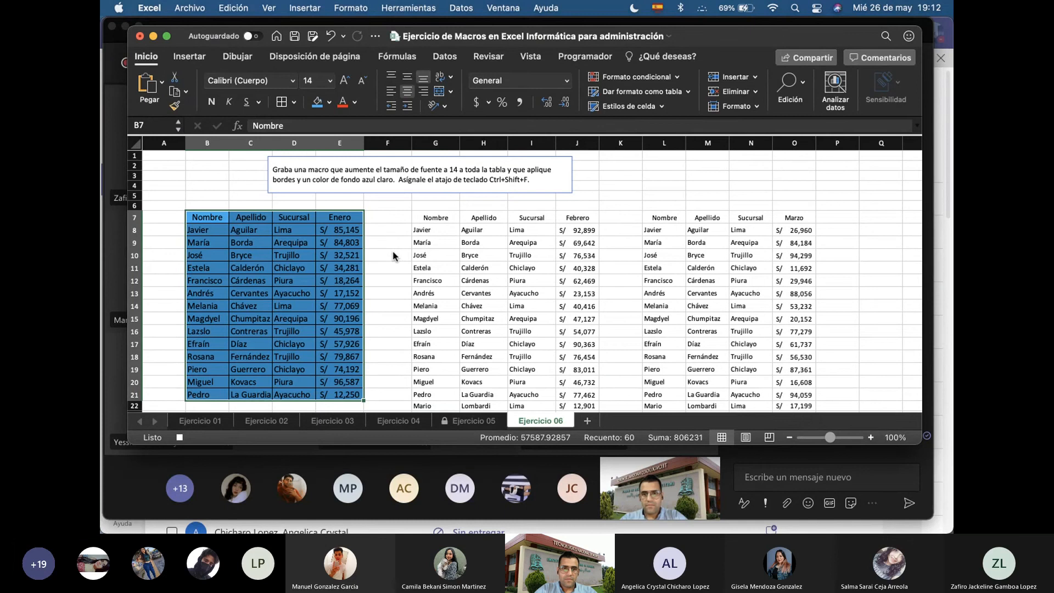
Check the last Ejercicio 6 instruction in the Teams chat and stop recording the Formato macro in Excel
{"action": "key", "text": "super+Tab"}
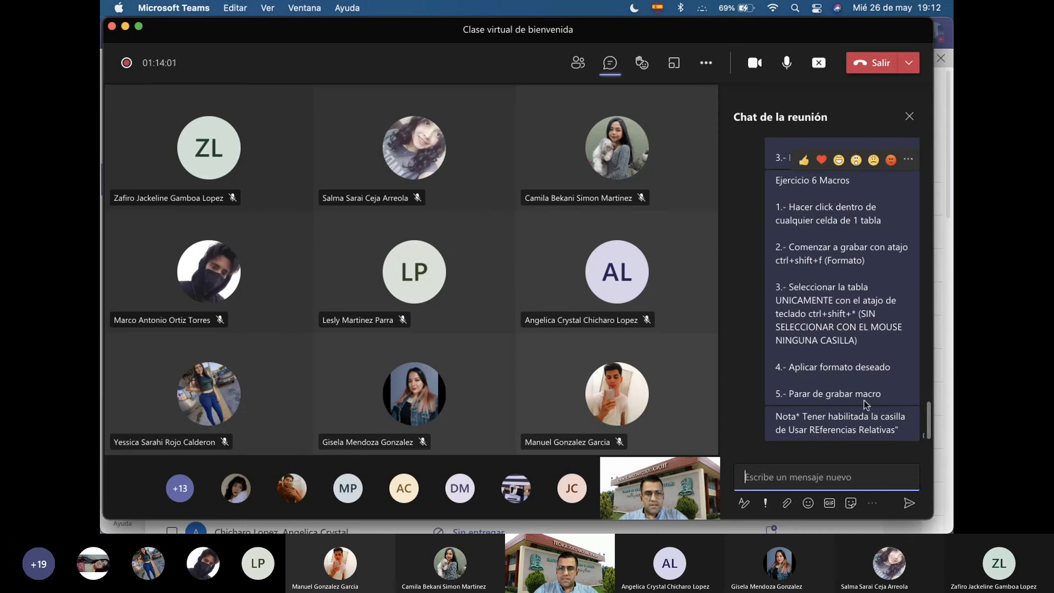
{"action": "key", "text": "super+Tab"}
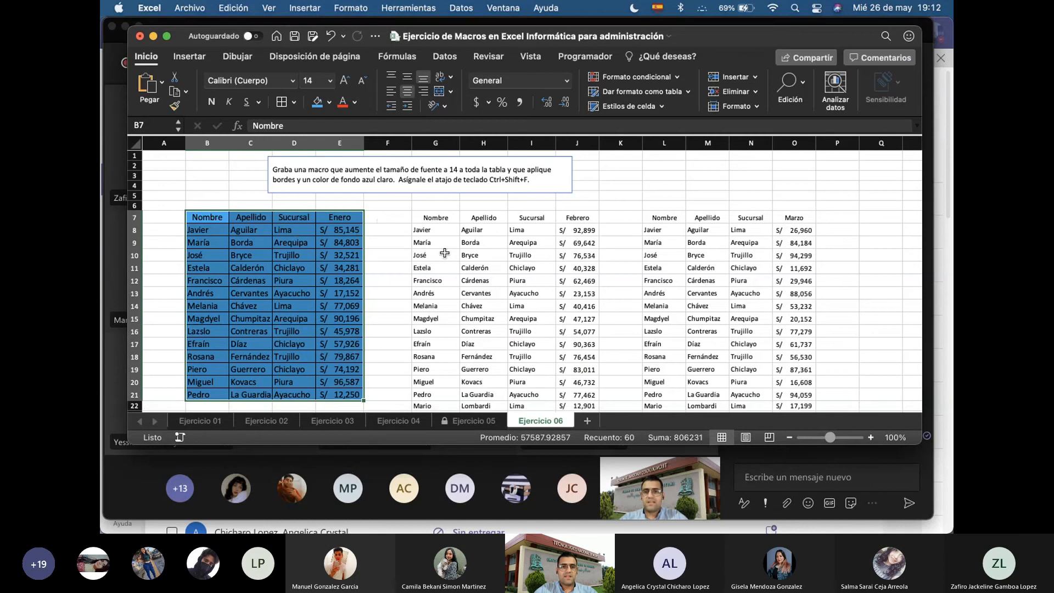
{"action": "scroll", "coordinate": [395, 259], "scroll_direction": "down", "scroll_amount": 2}
{"action": "scroll", "coordinate": [396, 260], "scroll_direction": "down", "scroll_amount": 5}
{"action": "scroll", "coordinate": [395, 263], "scroll_direction": "up", "scroll_amount": 7}
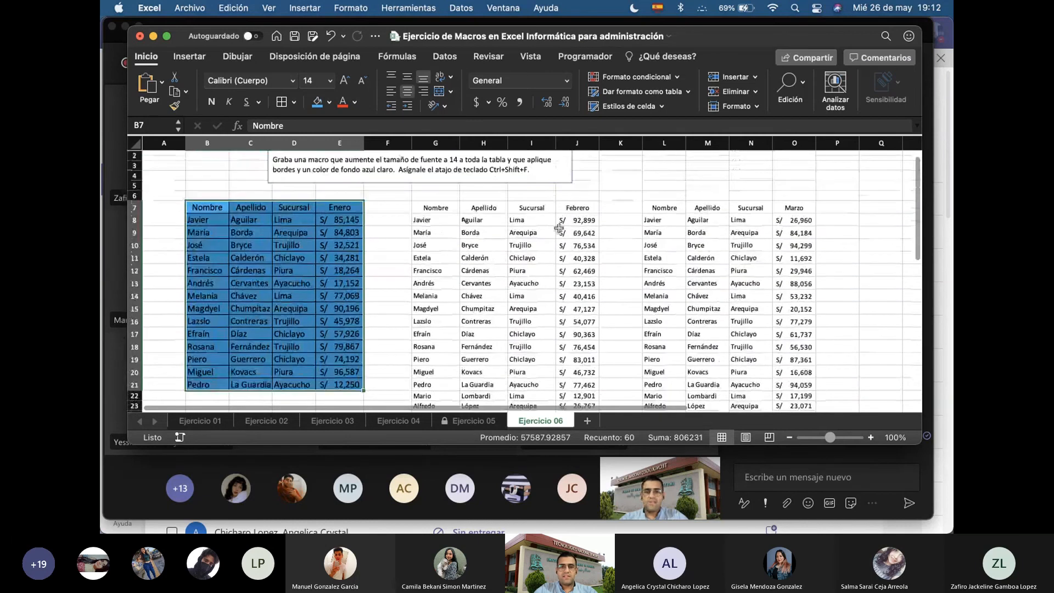
Run the Formato macro from cell I12 in the Febrero table and review the table down to its last row
{"action": "left_click", "coordinate": [628, 235]}
{"action": "scroll", "coordinate": [418, 207], "scroll_direction": "down", "scroll_amount": 1}
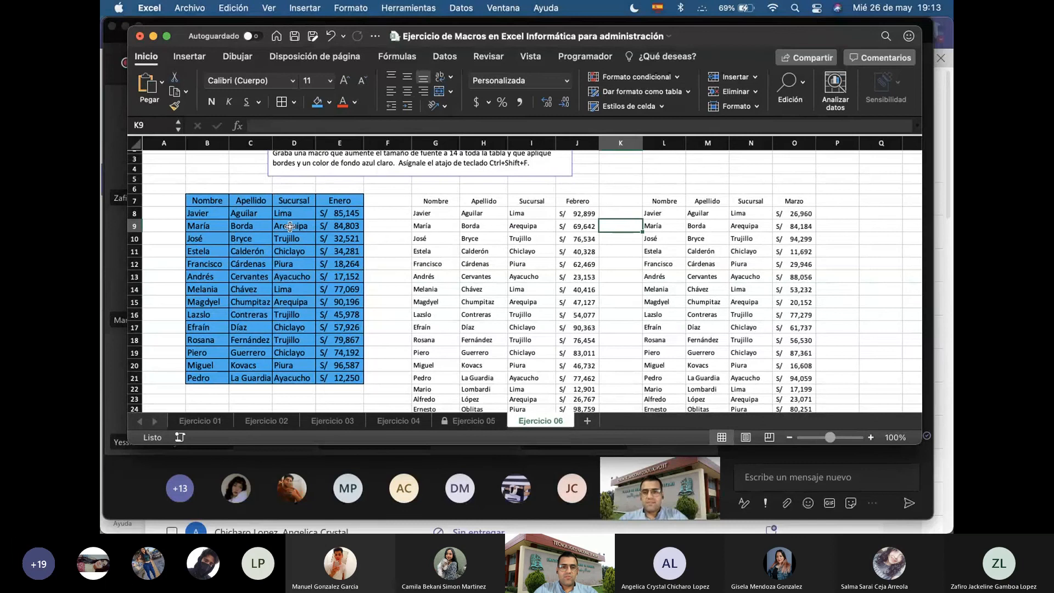
{"action": "left_click", "coordinate": [530, 264]}
{"action": "left_click", "coordinate": [606, 255]}
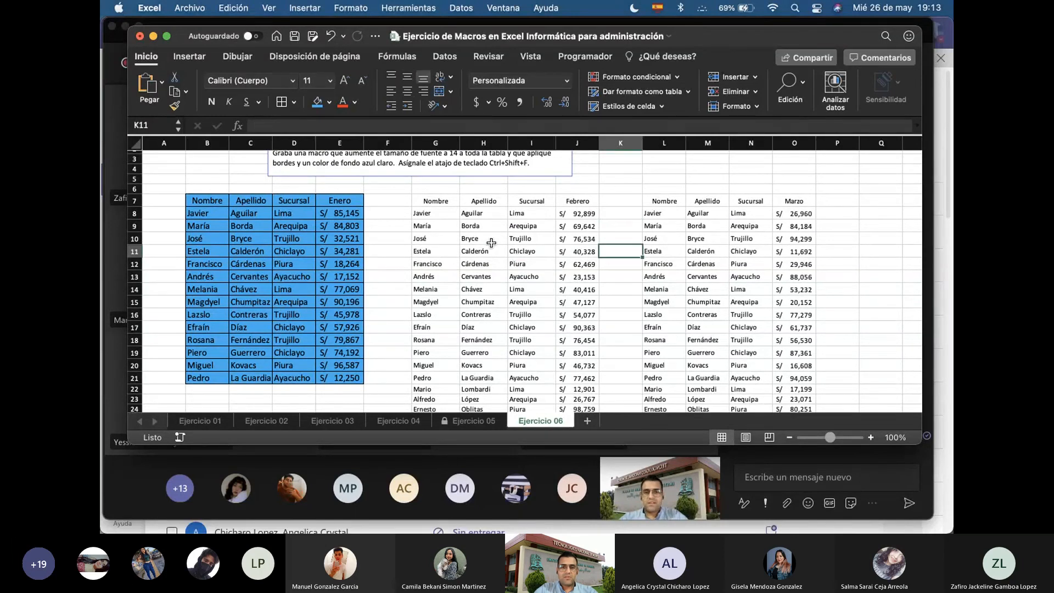
{"action": "left_click", "coordinate": [479, 240]}
{"action": "left_click", "coordinate": [504, 342]}
{"action": "left_click", "coordinate": [442, 316]}
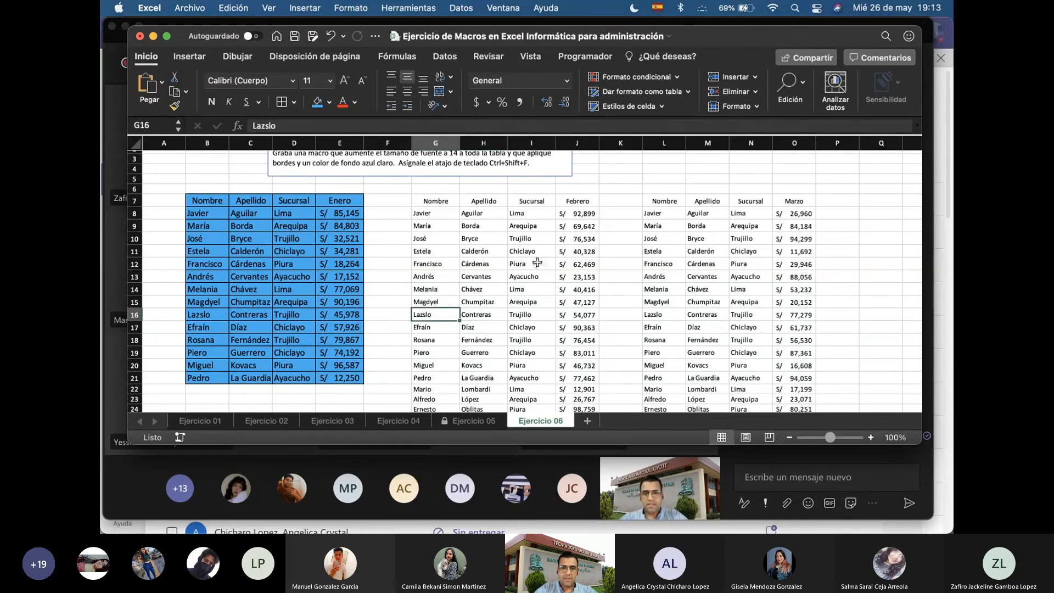
{"action": "left_click", "coordinate": [538, 262]}
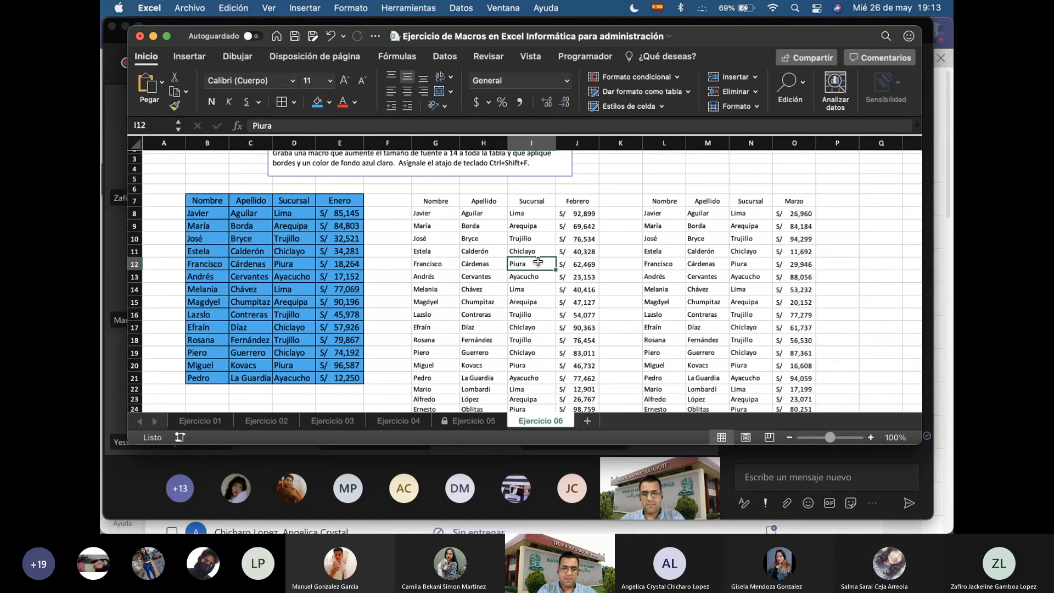
{"action": "key", "text": "ctrl+shift+f"}
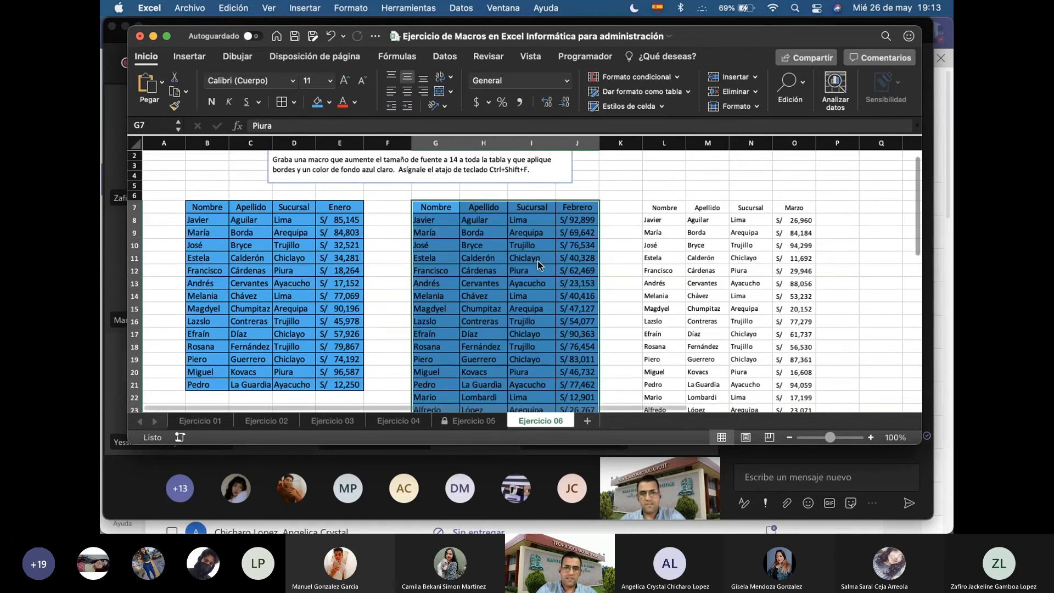
{"action": "scroll", "coordinate": [540, 255], "scroll_direction": "down", "scroll_amount": 3}
{"action": "scroll", "coordinate": [541, 255], "scroll_direction": "down", "scroll_amount": 1}
{"action": "scroll", "coordinate": [368, 245], "scroll_direction": "up", "scroll_amount": 4}
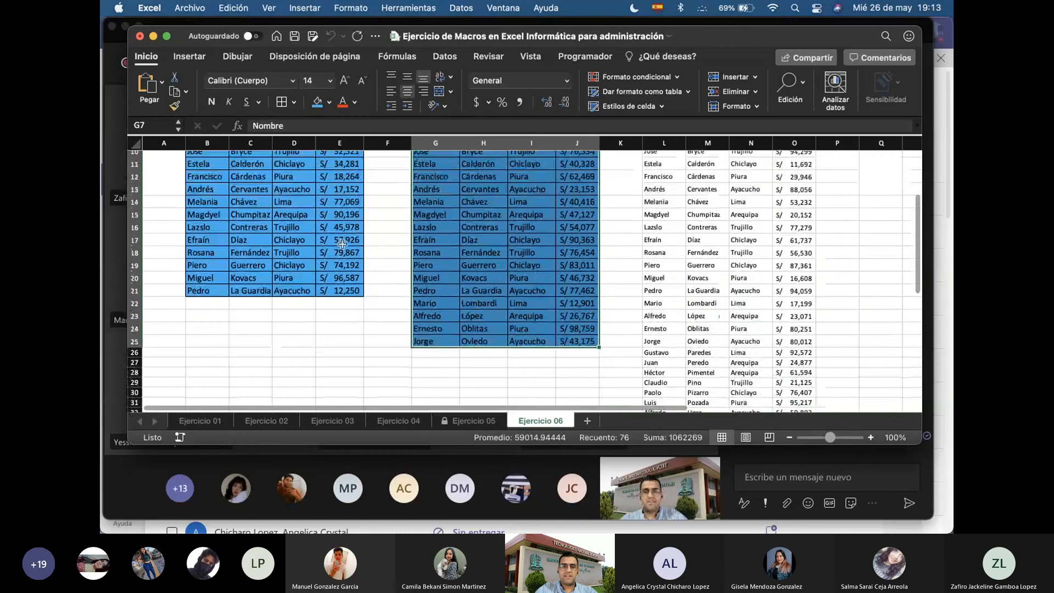
Run the Formato macro from cell M12 in the Marzo table and review the formatted rows
{"action": "scroll", "coordinate": [384, 244], "scroll_direction": "up", "scroll_amount": 2}
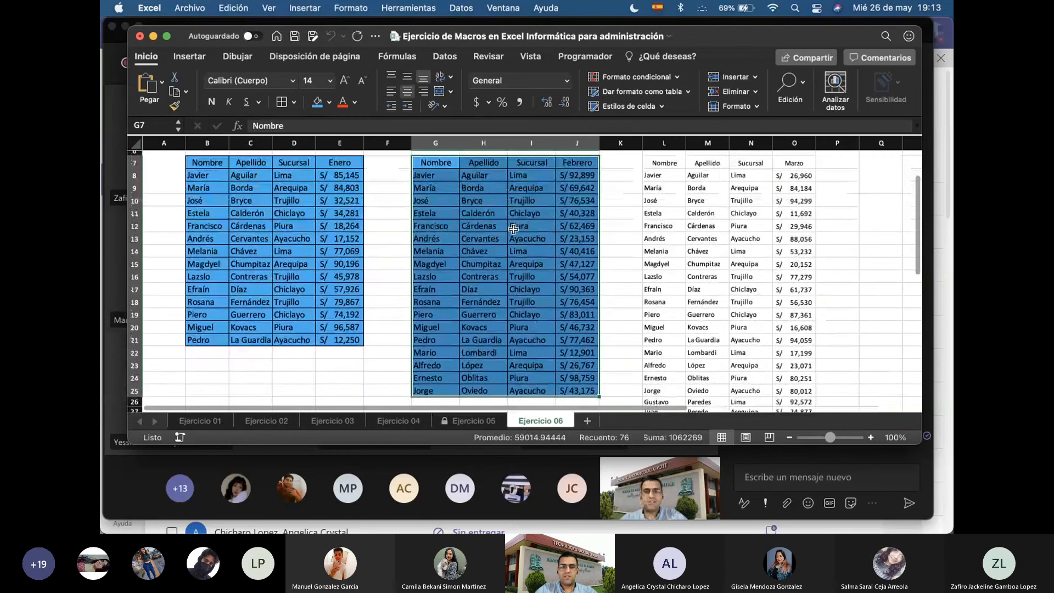
{"action": "left_click", "coordinate": [483, 239]}
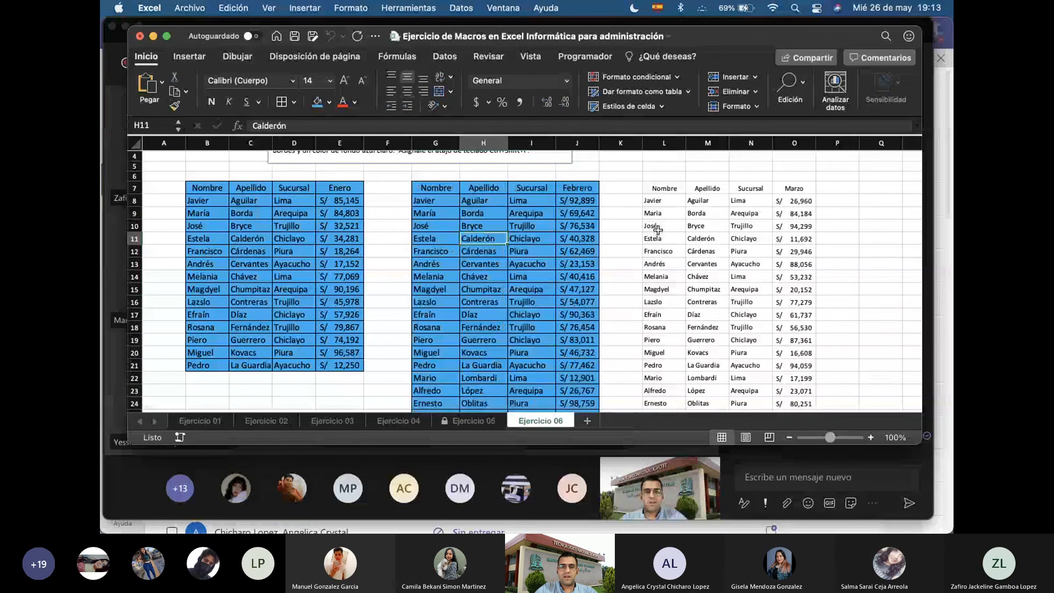
{"action": "left_click", "coordinate": [585, 57]}
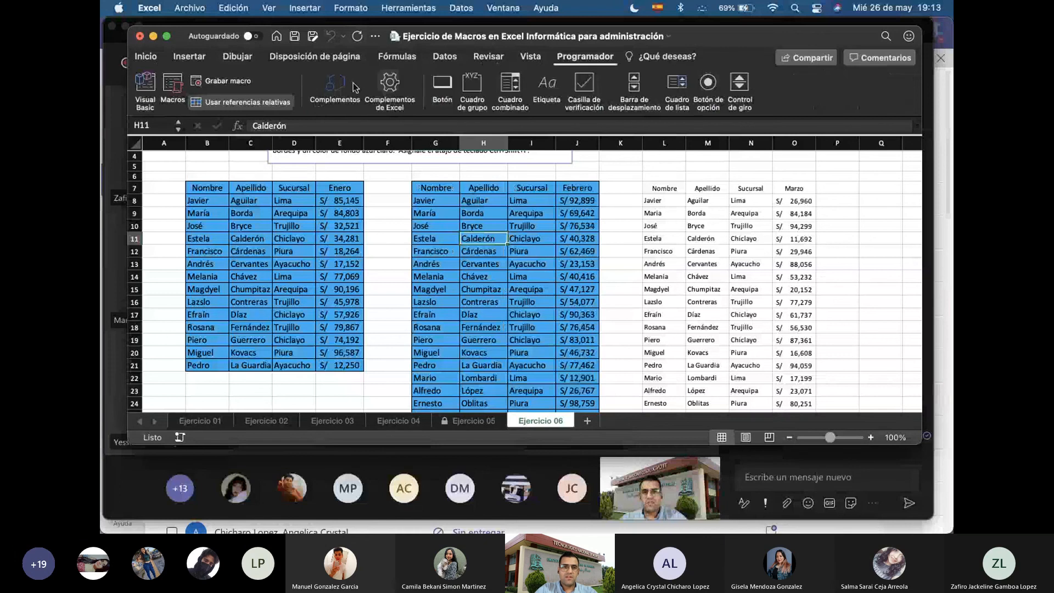
{"action": "left_click", "coordinate": [706, 255]}
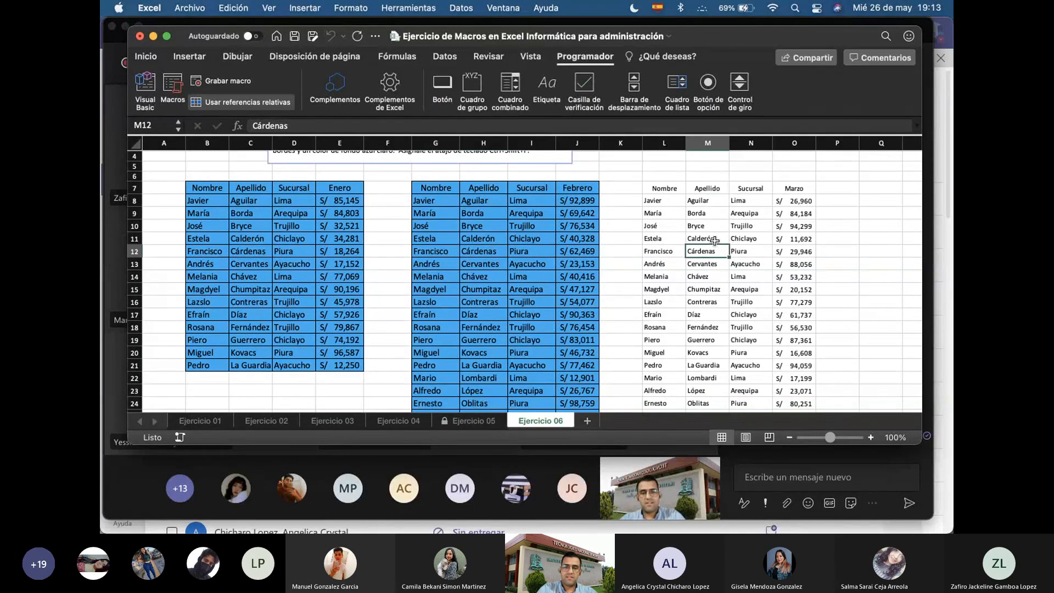
{"action": "key", "text": "ctrl+shift+f"}
{"action": "scroll", "coordinate": [708, 253], "scroll_direction": "down", "scroll_amount": 5}
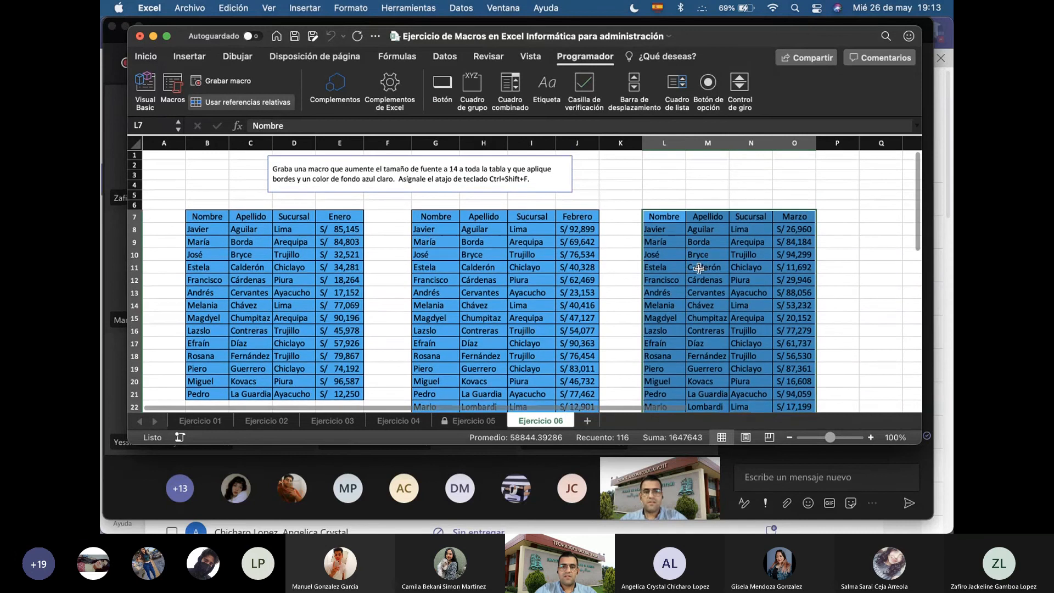
{"action": "scroll", "coordinate": [695, 261], "scroll_direction": "up", "scroll_amount": 6}
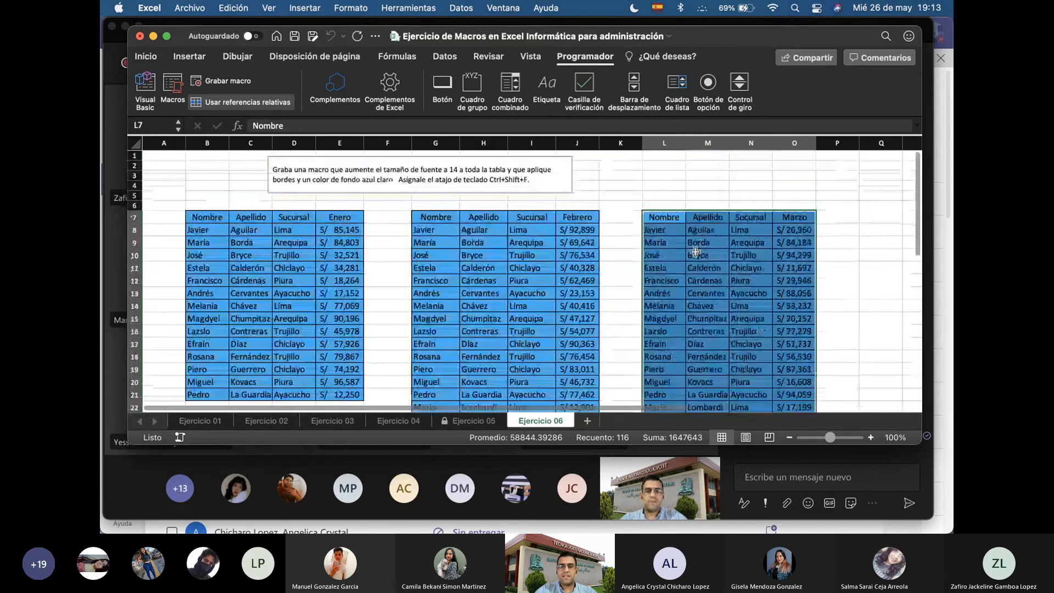
Test the Formato macro on the empty cells Q9 and O4 outside the tables
{"action": "left_click", "coordinate": [869, 243]}
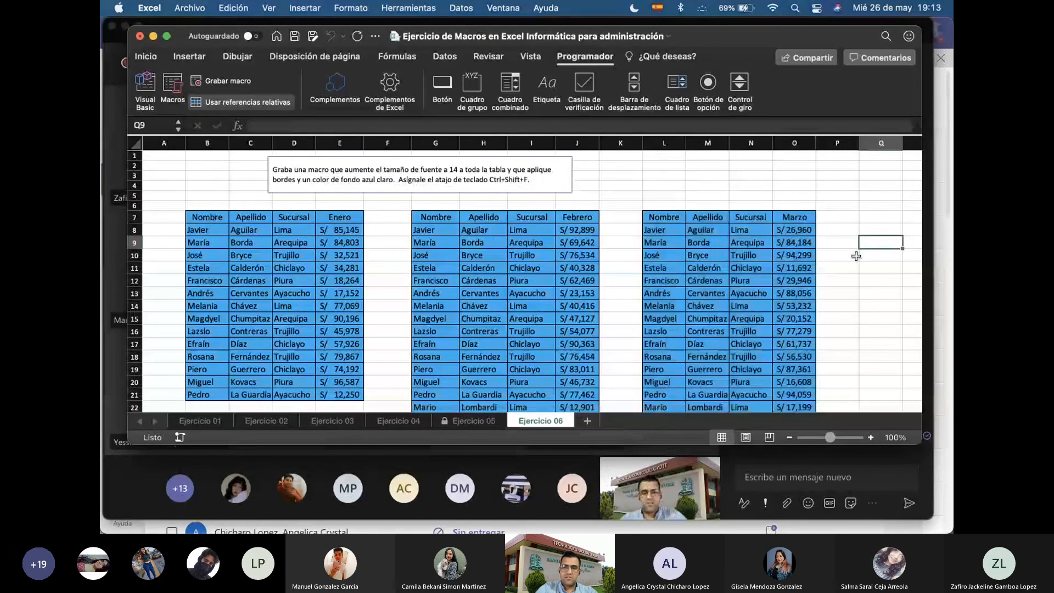
{"action": "key", "text": "ctrl+shift+f"}
{"action": "left_click", "coordinate": [796, 185]}
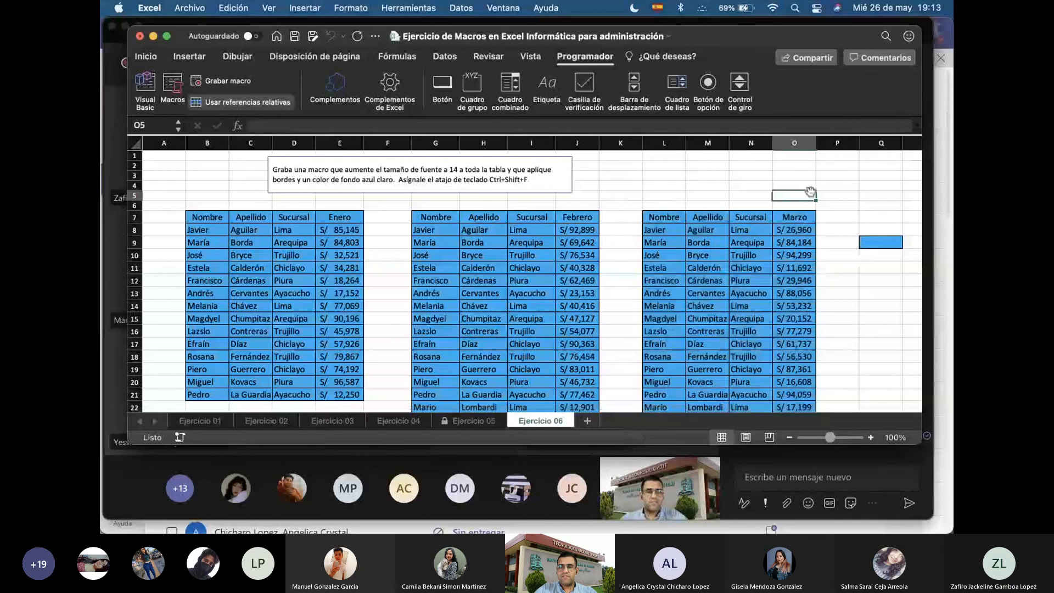
{"action": "key", "text": "ctrl+shift+f"}
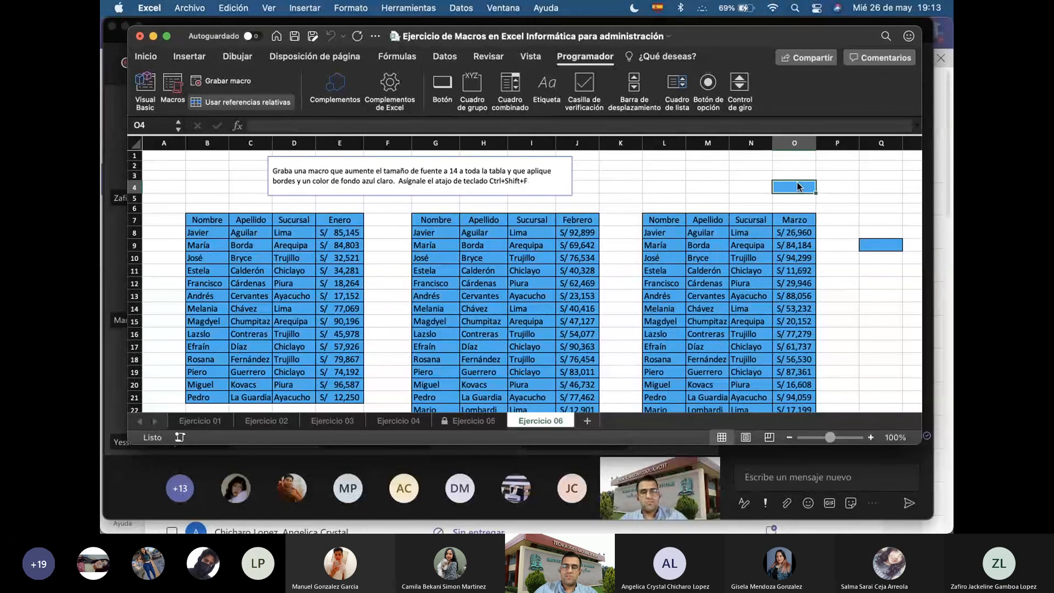
{"action": "left_click", "coordinate": [873, 237]}
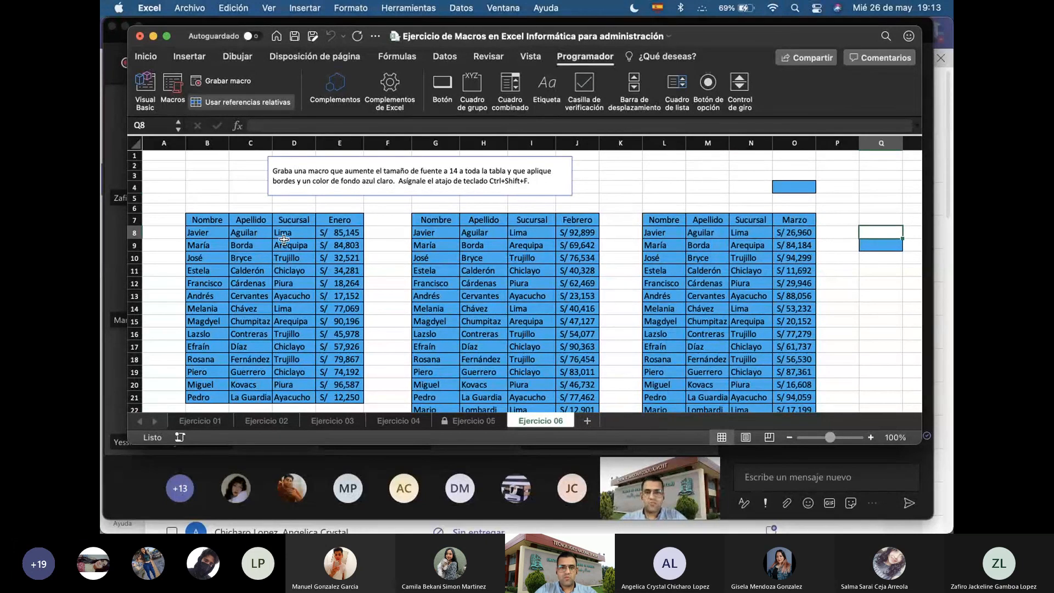
Examine the font size, borders and blue fill across the Enero, Febrero and Marzo tables down to their last rows
{"action": "left_click", "coordinate": [650, 253]}
{"action": "scroll", "coordinate": [747, 290], "scroll_direction": "down", "scroll_amount": 5}
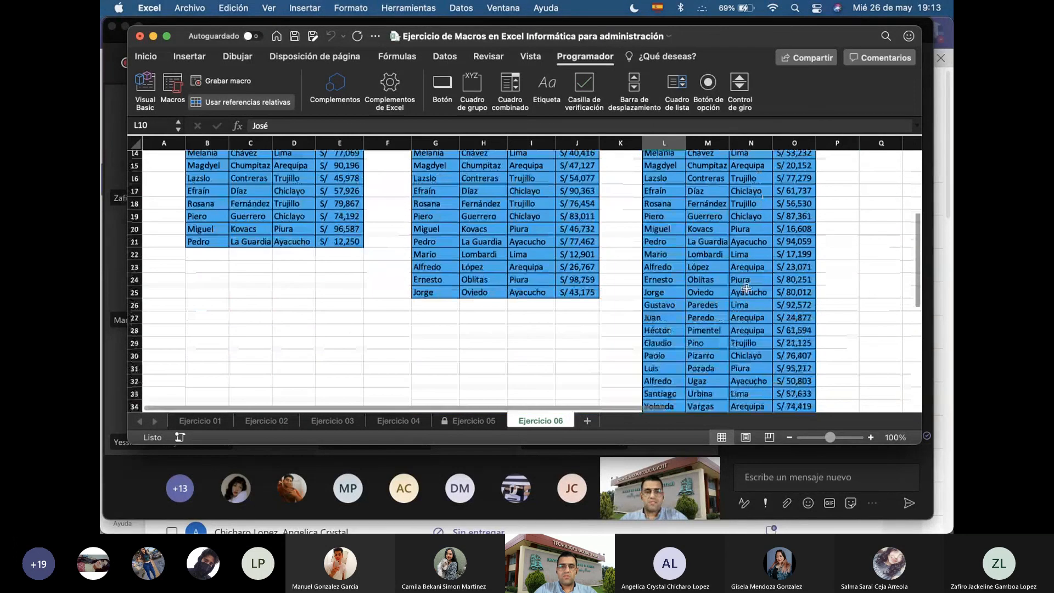
{"action": "scroll", "coordinate": [746, 289], "scroll_direction": "up", "scroll_amount": 5}
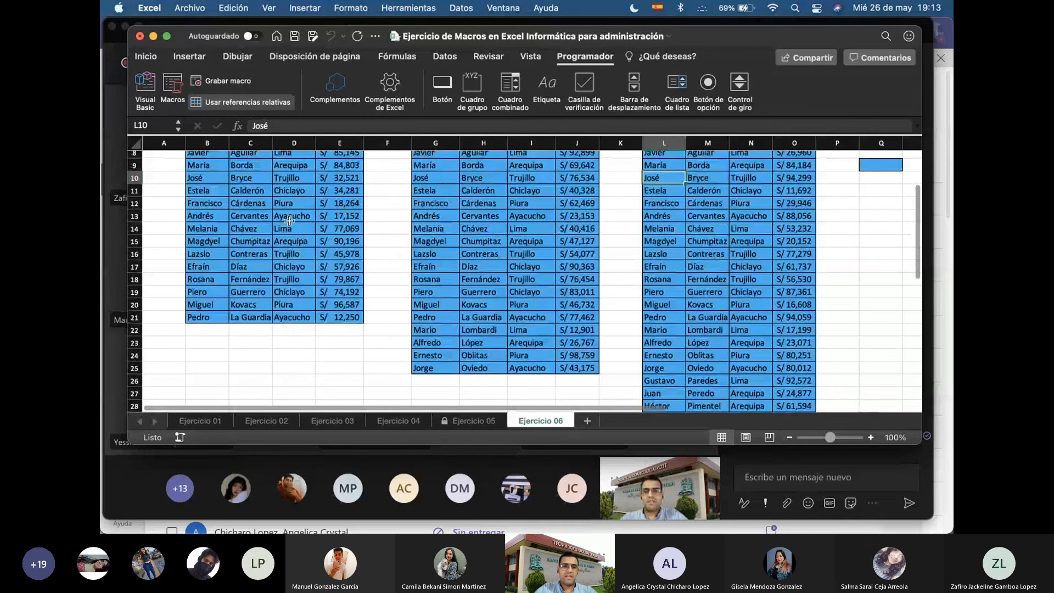
{"action": "scroll", "coordinate": [289, 220], "scroll_direction": "up", "scroll_amount": 5}
{"action": "left_click", "coordinate": [242, 246]}
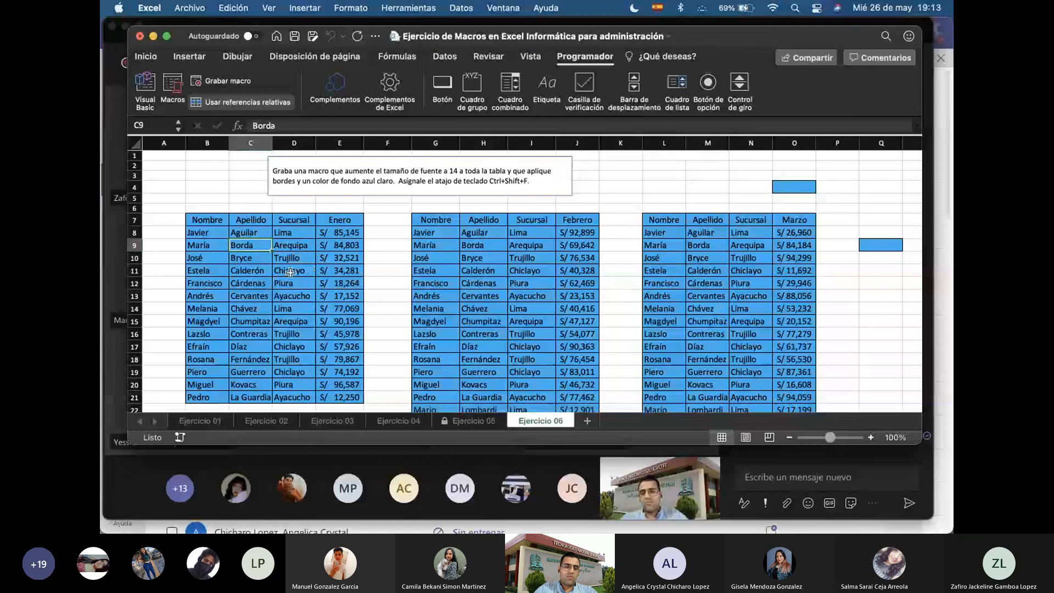
{"action": "scroll", "coordinate": [298, 289], "scroll_direction": "down", "scroll_amount": 4}
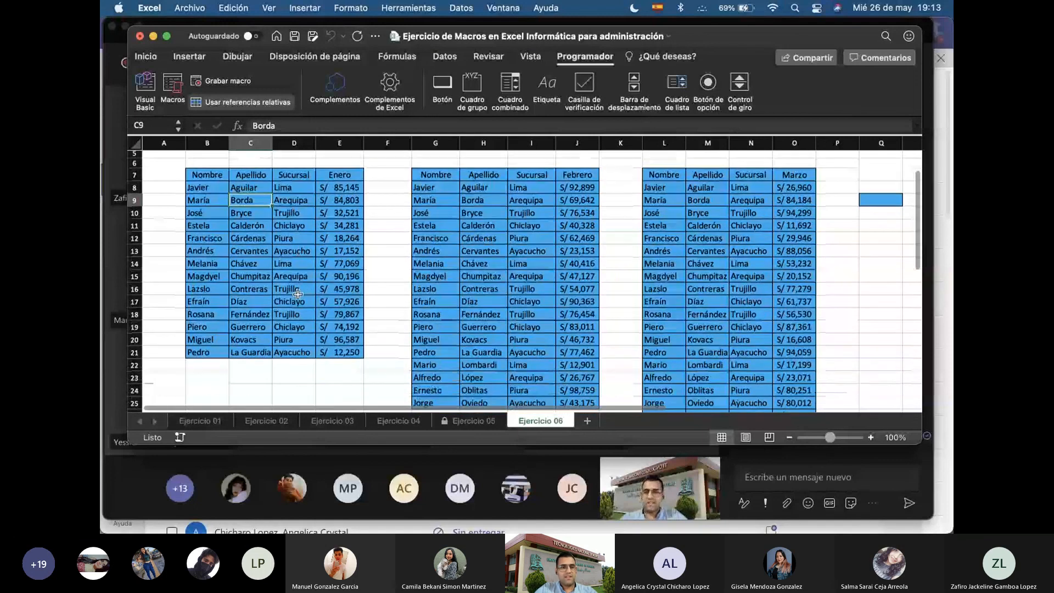
{"action": "left_click", "coordinate": [481, 280]}
{"action": "left_click", "coordinate": [756, 267]}
{"action": "scroll", "coordinate": [715, 351], "scroll_direction": "down", "scroll_amount": 7}
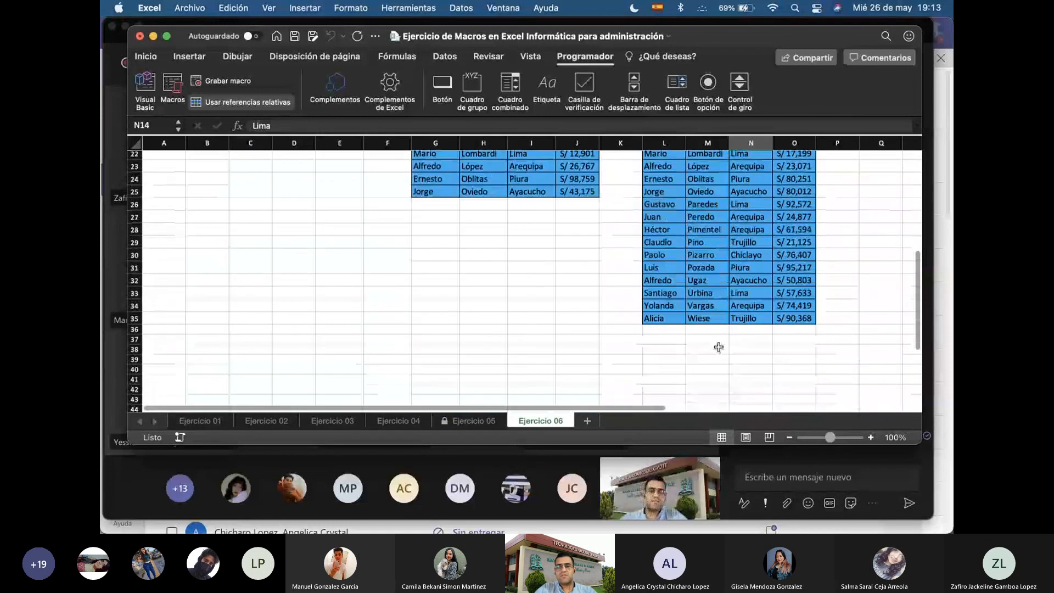
{"action": "scroll", "coordinate": [700, 338], "scroll_direction": "up", "scroll_amount": 9}
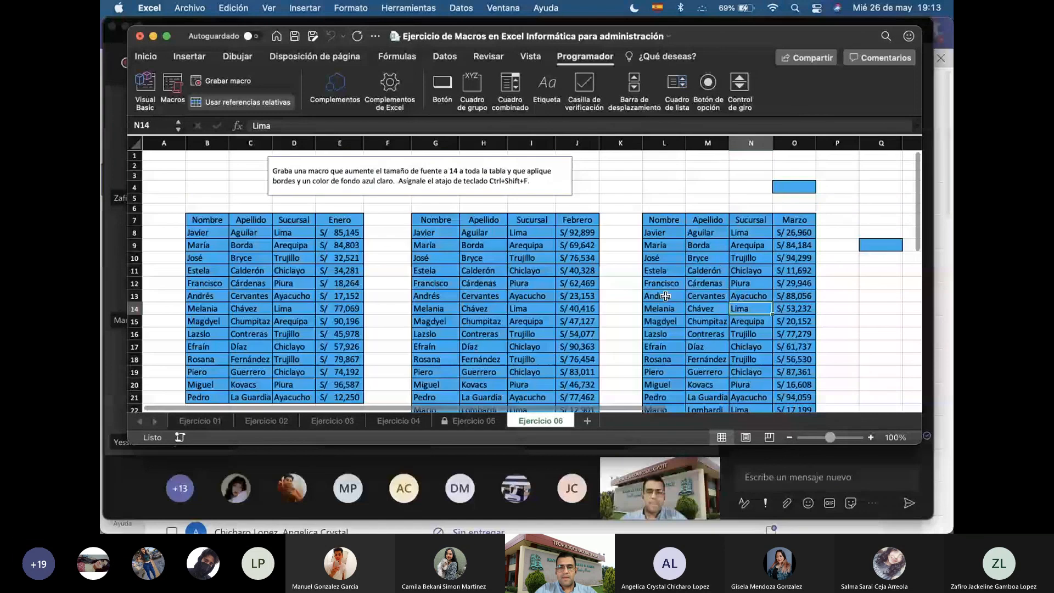
Switch to the Microsoft Teams meeting and display its additional meeting actions
{"action": "key", "text": "super+Tab"}
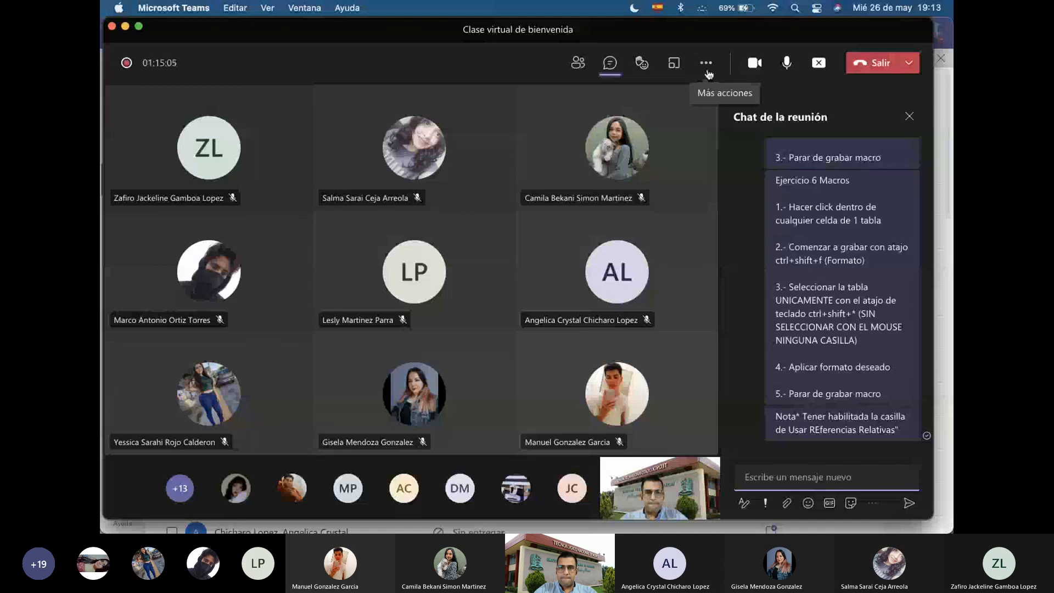
{"action": "left_click", "coordinate": [706, 70]}
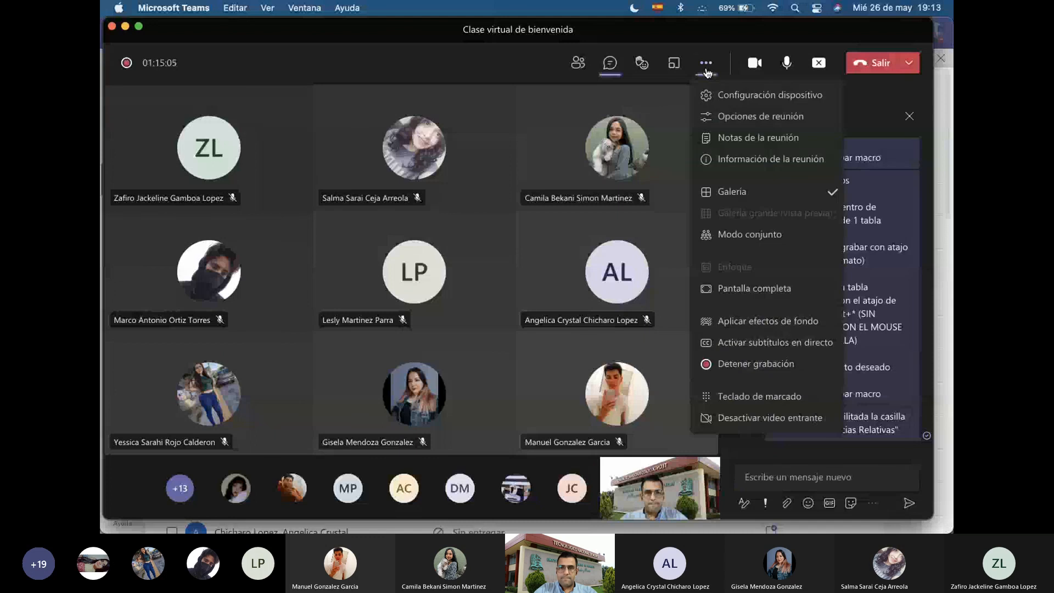